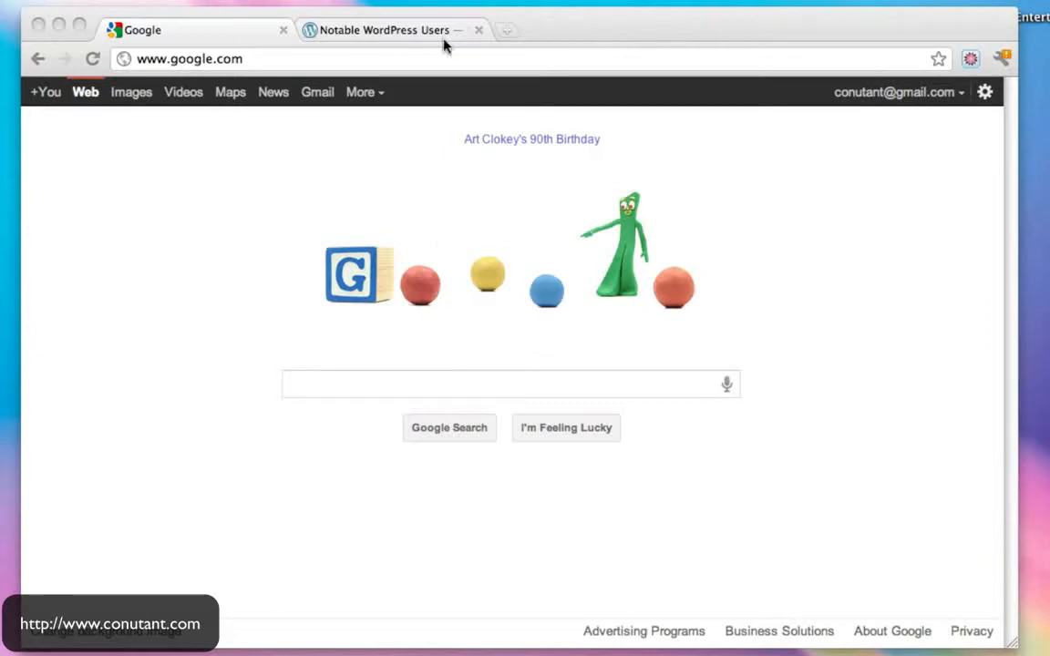
# - Scroll through Chrome's Notable WordPress Users page and back up, then bring up the Photoshop diagram
pyautogui.click(410, 28)
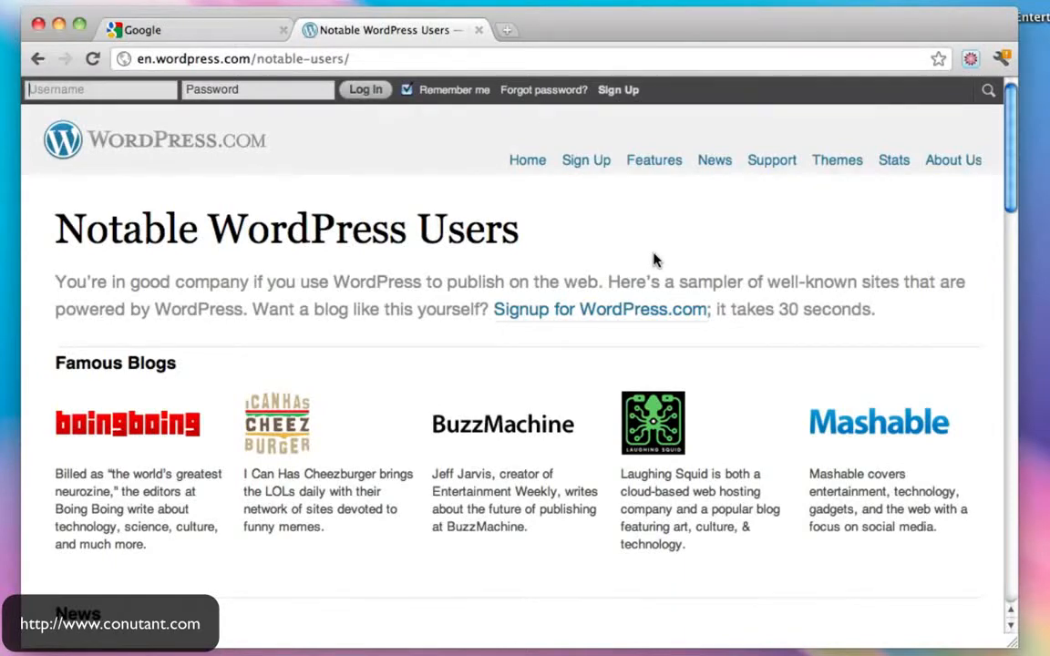
pyautogui.scroll(-5, 653, 260)
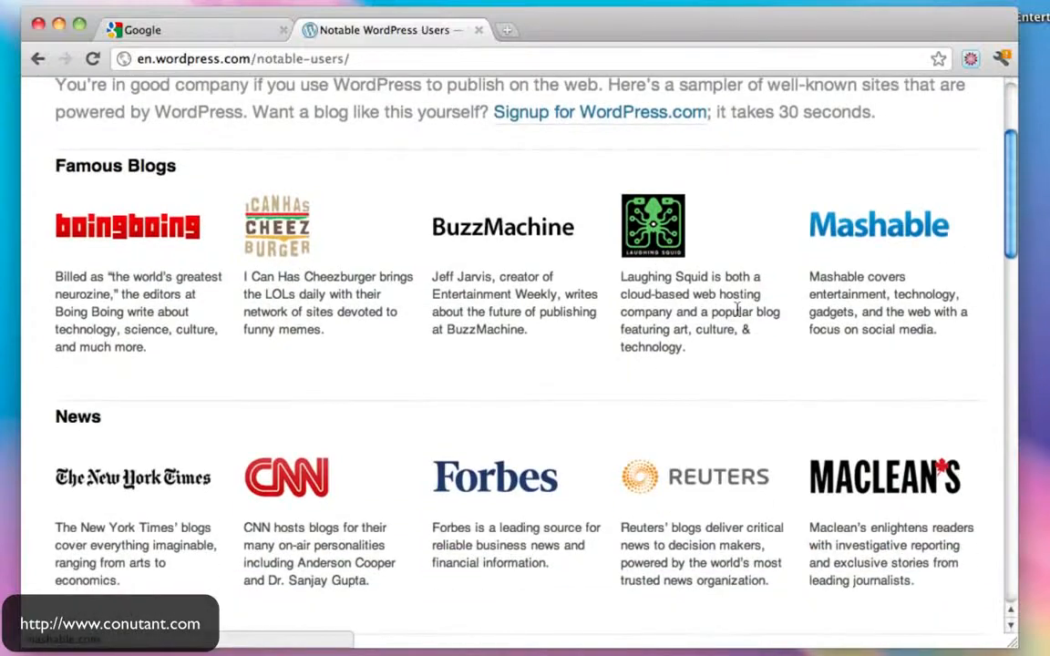
pyautogui.scroll(-3, 494, 374)
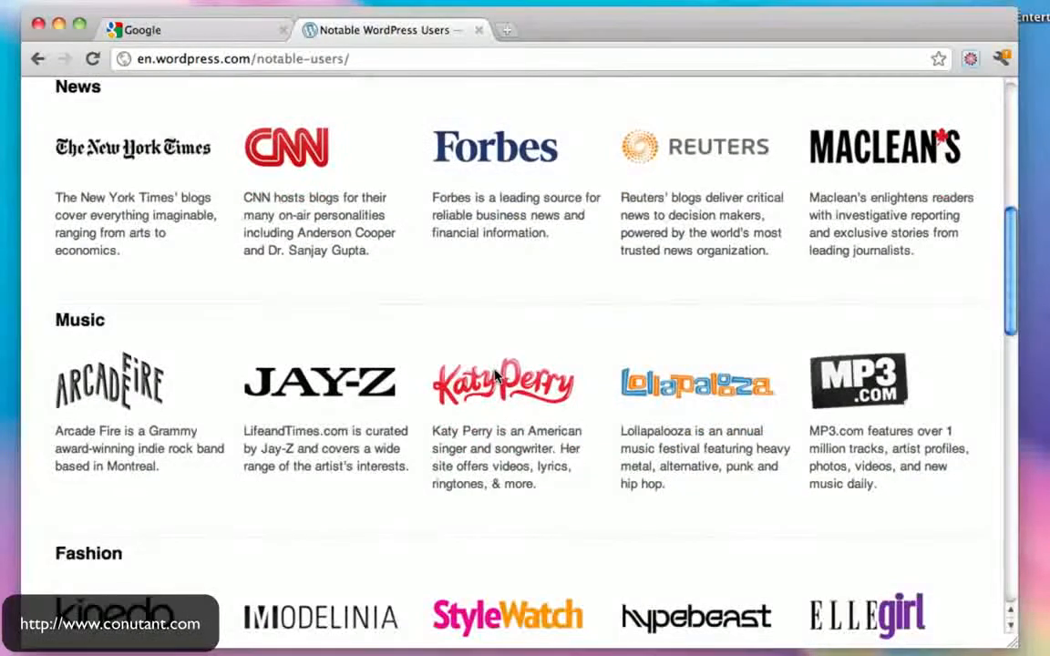
pyautogui.scroll(-8, 521, 428)
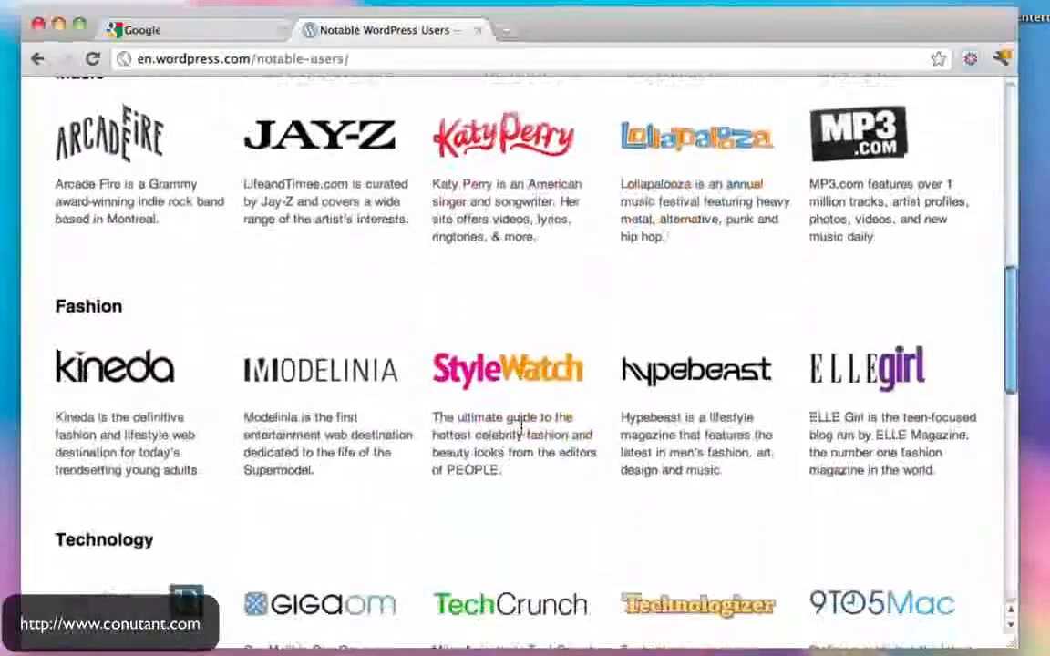
pyautogui.scroll(-7, 570, 313)
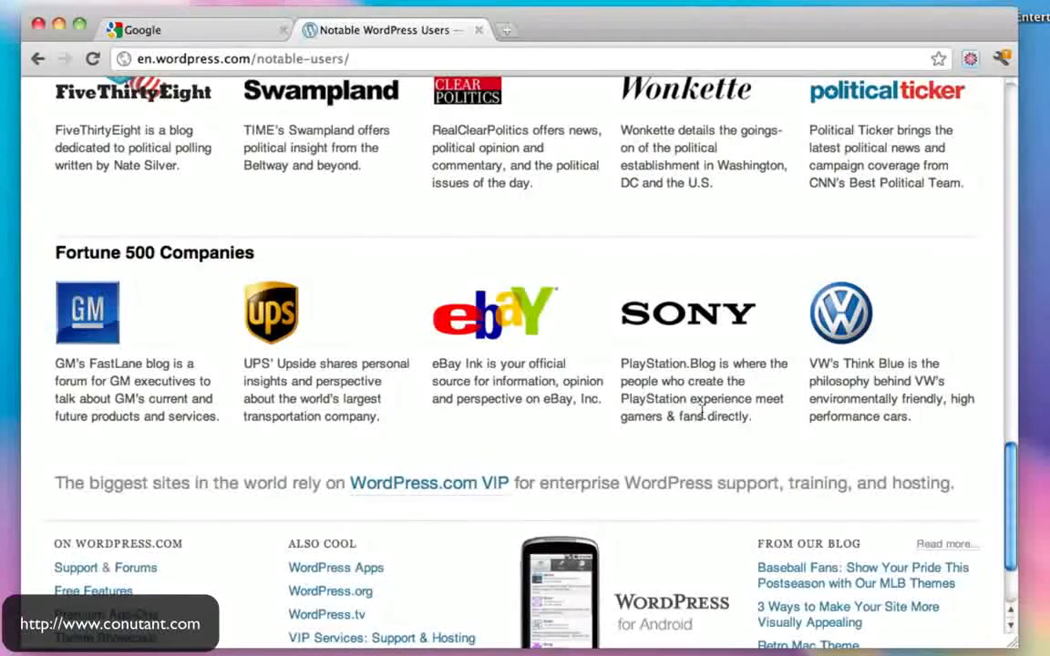
pyautogui.scroll(20, 694, 413)
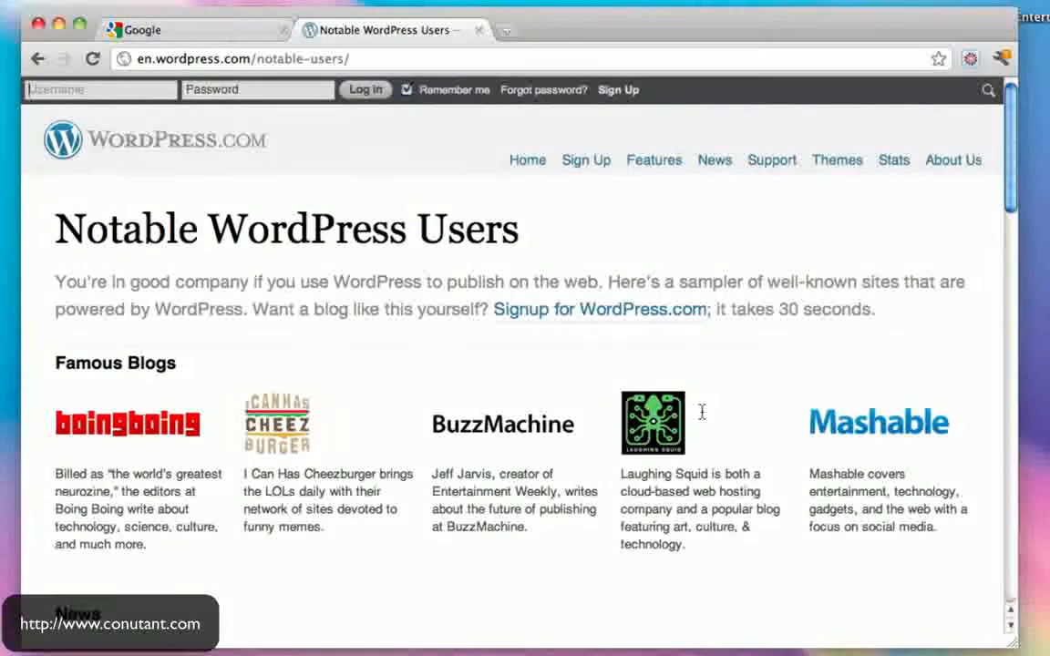
pyautogui.click(0, 253)
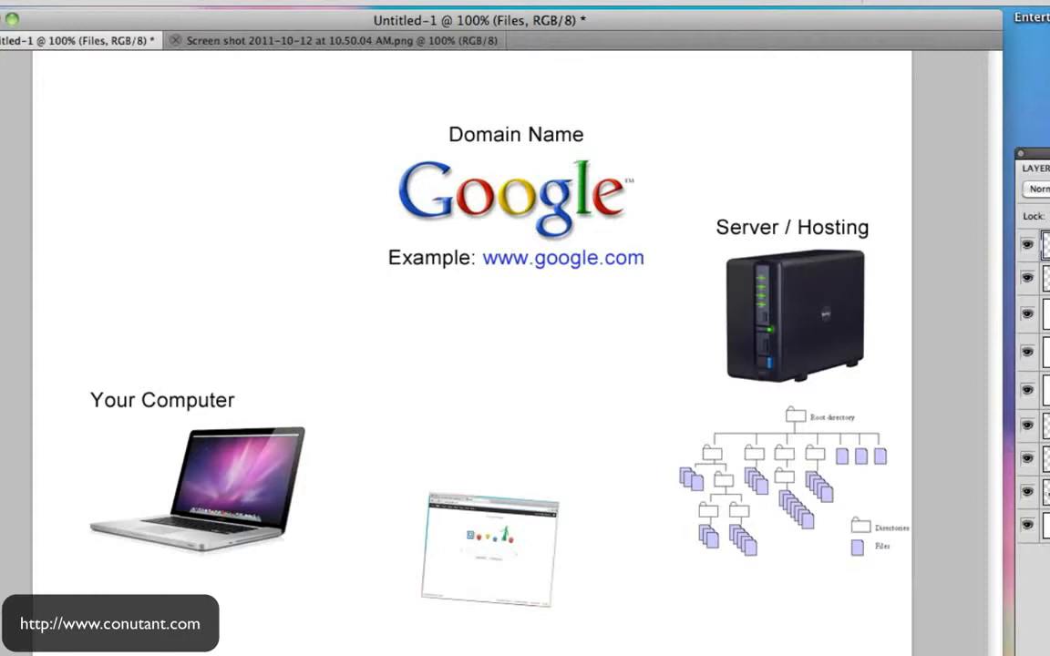
# - Hide the browser screenshot layer and add a new empty Layer 1
pyautogui.click(1027, 277)
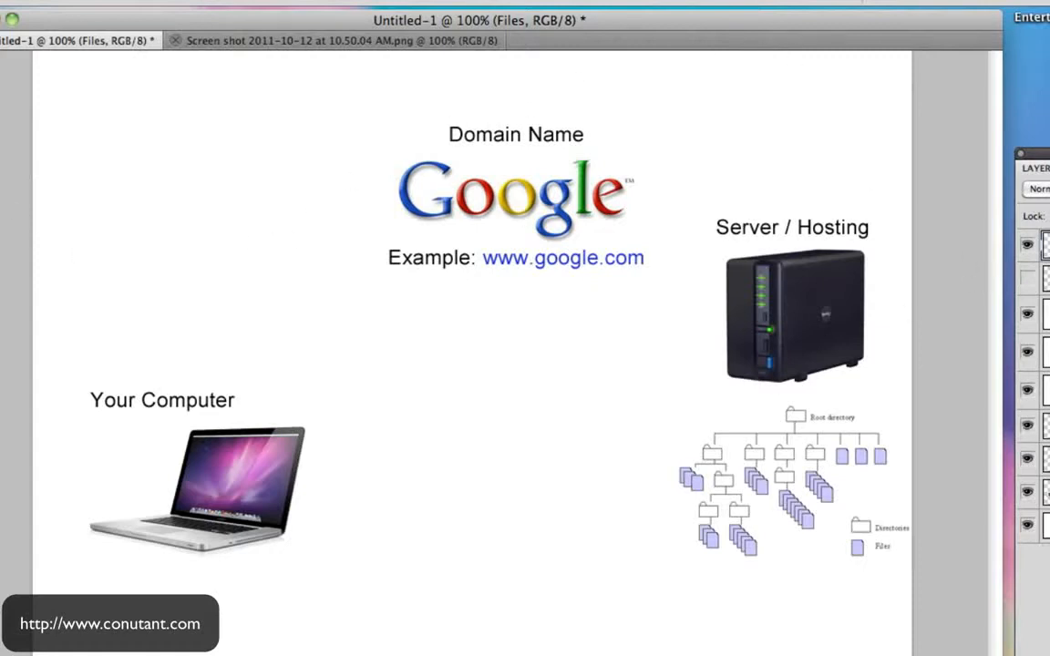
pyautogui.press('alt+shift+super+n')
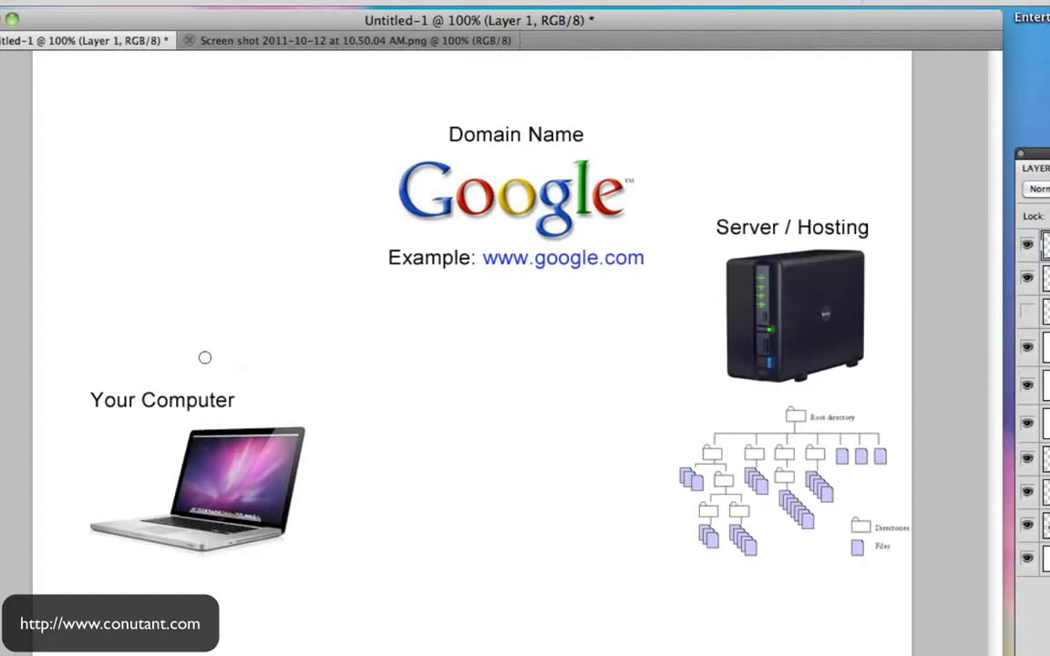
# - Paint purple arrows from Your Computer to Google to Server / Hosting, and circle a folder
pyautogui.moveTo(179, 379)
pyautogui.mouseDown()
pyautogui.moveTo(190, 333)
pyautogui.moveTo(328, 201)
pyautogui.moveTo(344, 199)
pyautogui.moveTo(351, 230)
pyautogui.mouseUp()
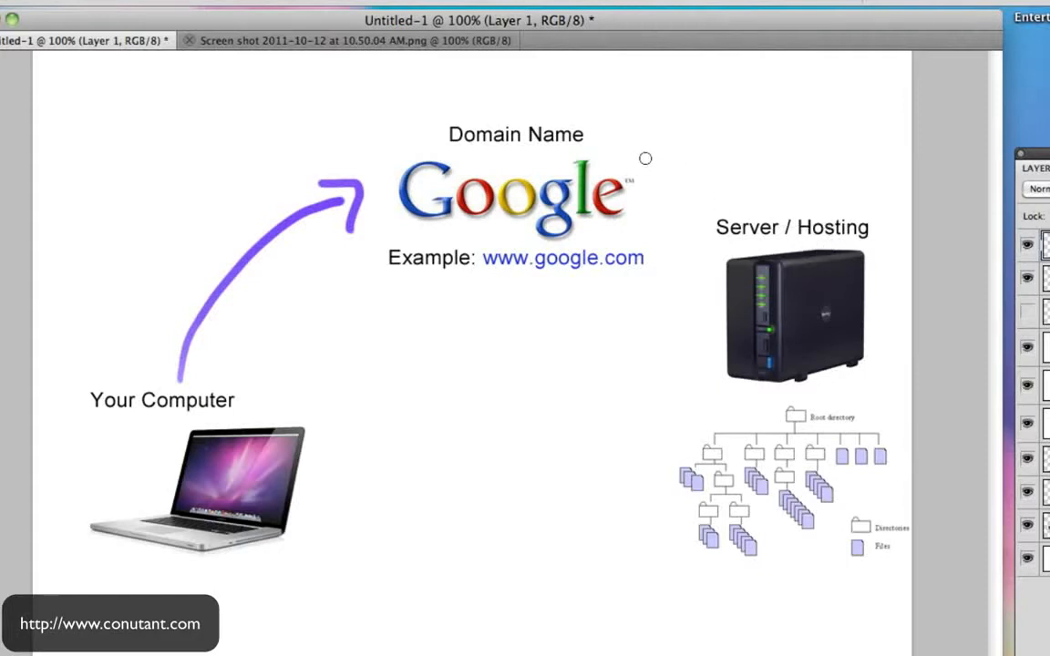
pyautogui.moveTo(646, 162)
pyautogui.mouseDown()
pyautogui.moveTo(781, 178)
pyautogui.moveTo(772, 164)
pyautogui.mouseUp()
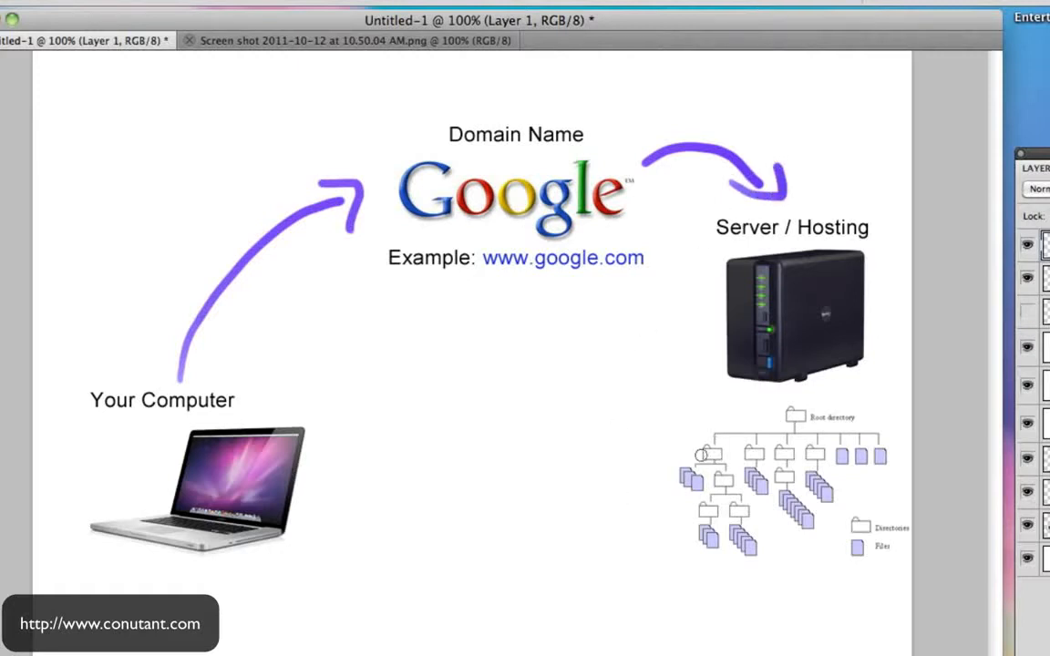
pyautogui.moveTo(700, 461)
pyautogui.mouseDown()
pyautogui.moveTo(691, 462)
pyautogui.moveTo(709, 465)
pyautogui.mouseUp()
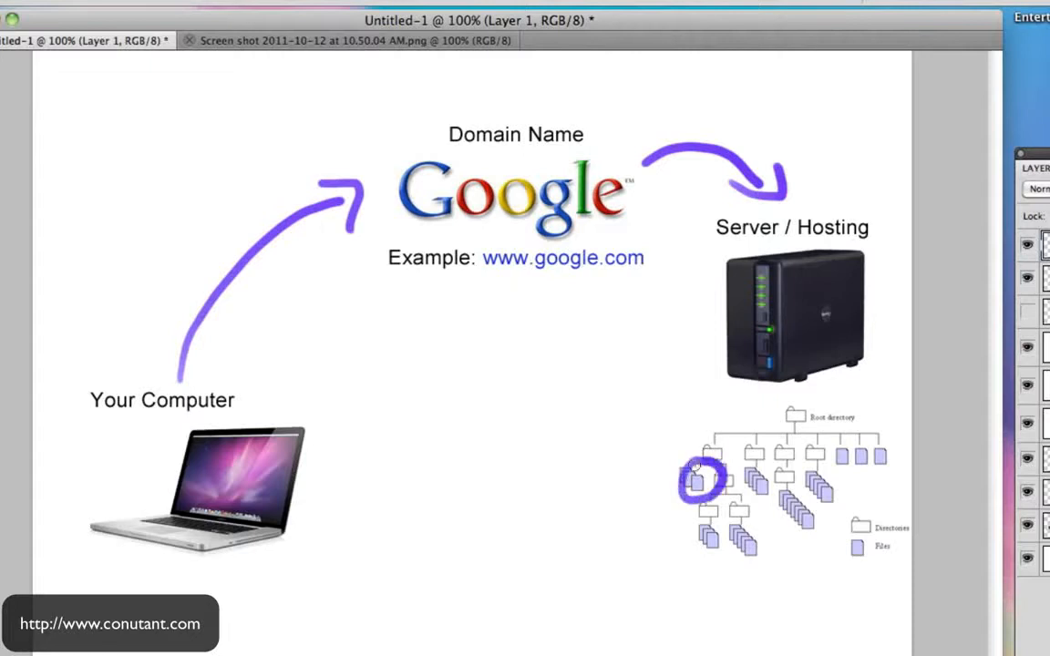
# - Show the browser screenshot again and move it onto the laptop screen
pyautogui.click(1028, 311)
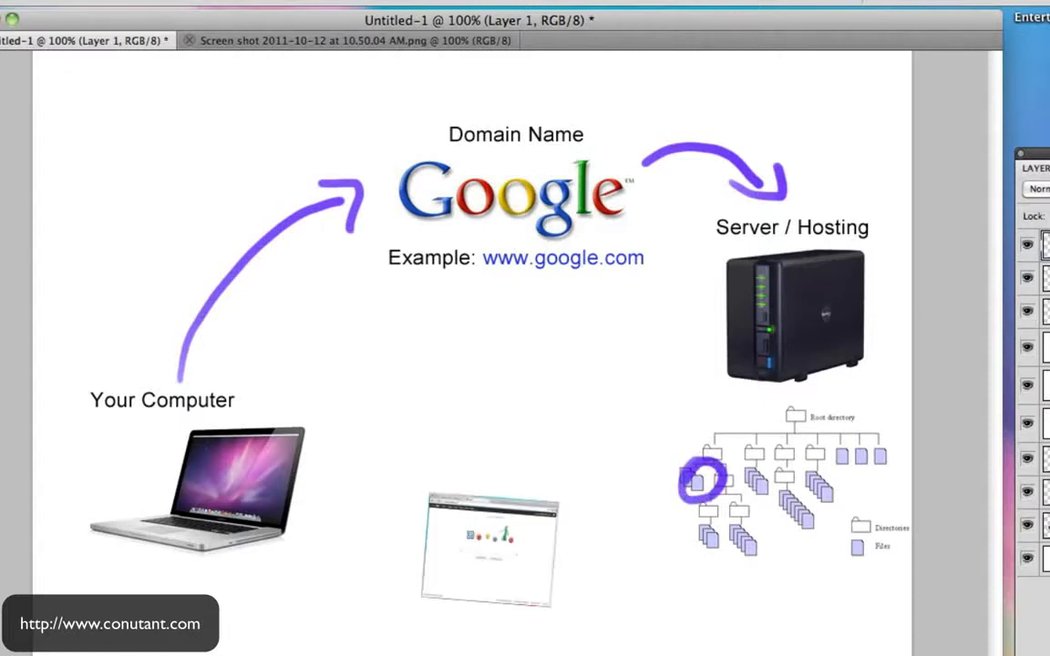
pyautogui.moveTo(502, 546); pyautogui.dragTo(584, 528)
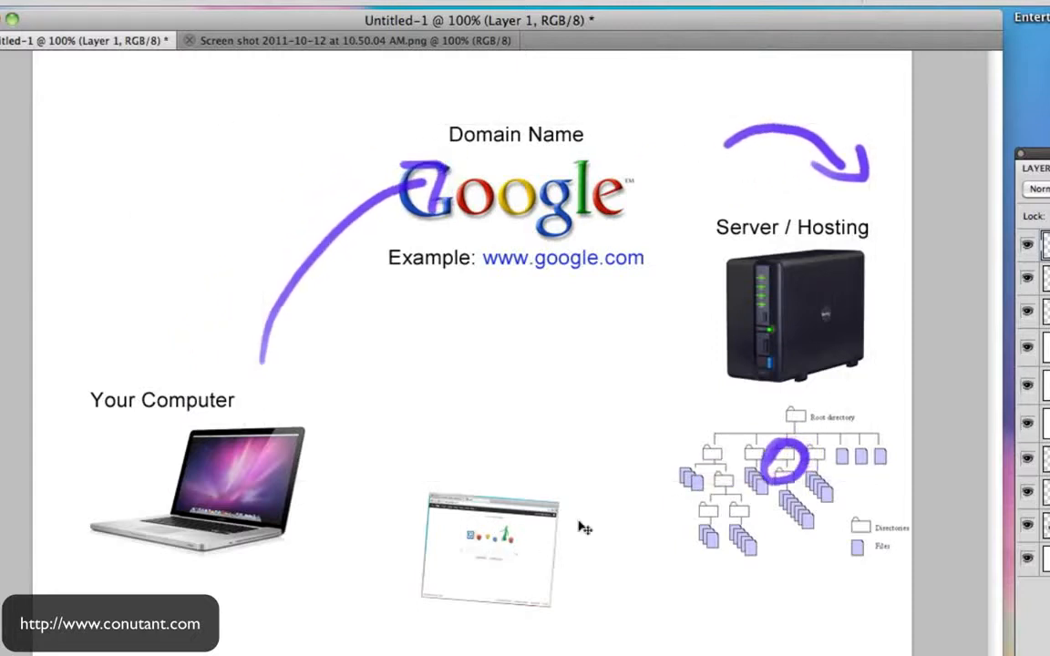
pyautogui.press('super+z')
pyautogui.moveTo(506, 563); pyautogui.dragTo(231, 485)
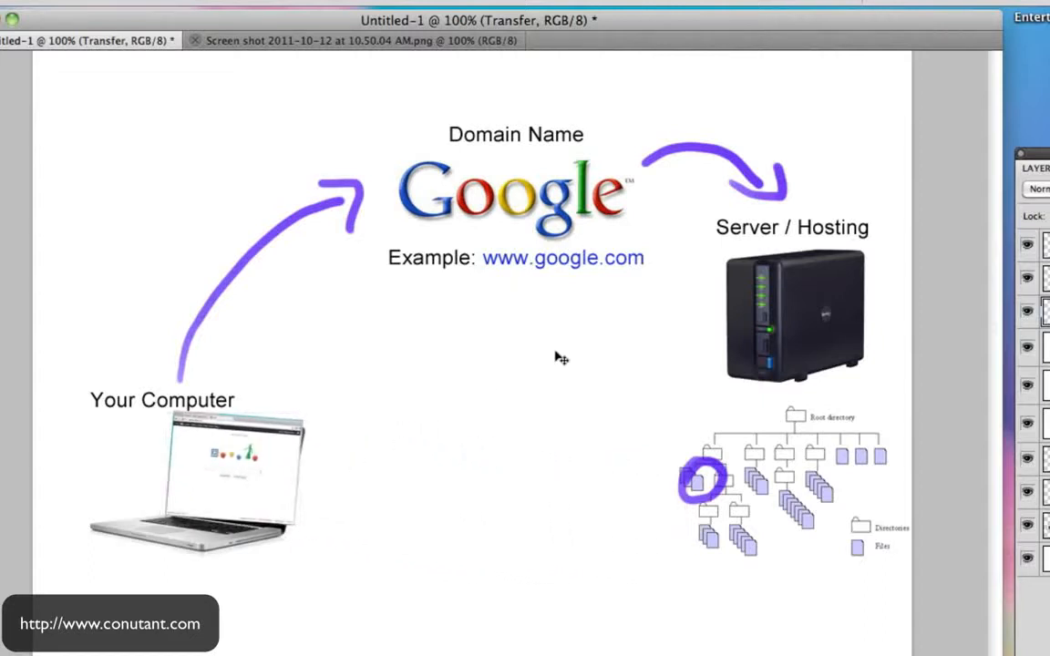
# - Hide the arrows layer and circle the domain name, Your Computer and Server / Hosting
pyautogui.click(1027, 245)
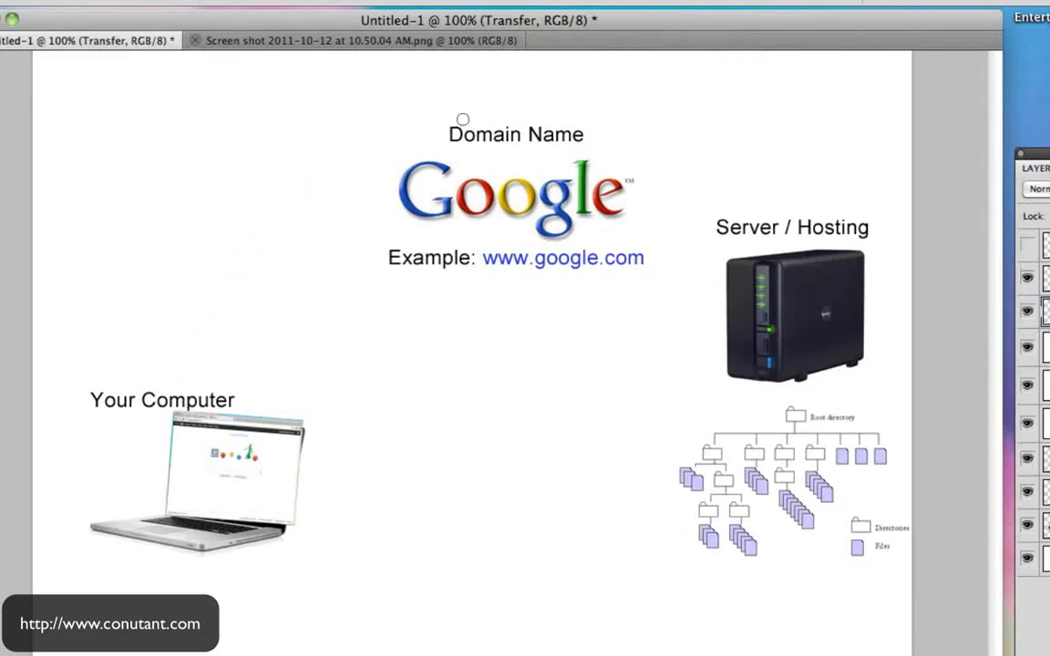
pyautogui.moveTo(499, 98)
pyautogui.mouseDown()
pyautogui.moveTo(472, 99)
pyautogui.moveTo(403, 287)
pyautogui.moveTo(625, 184)
pyautogui.moveTo(445, 119)
pyautogui.mouseUp()
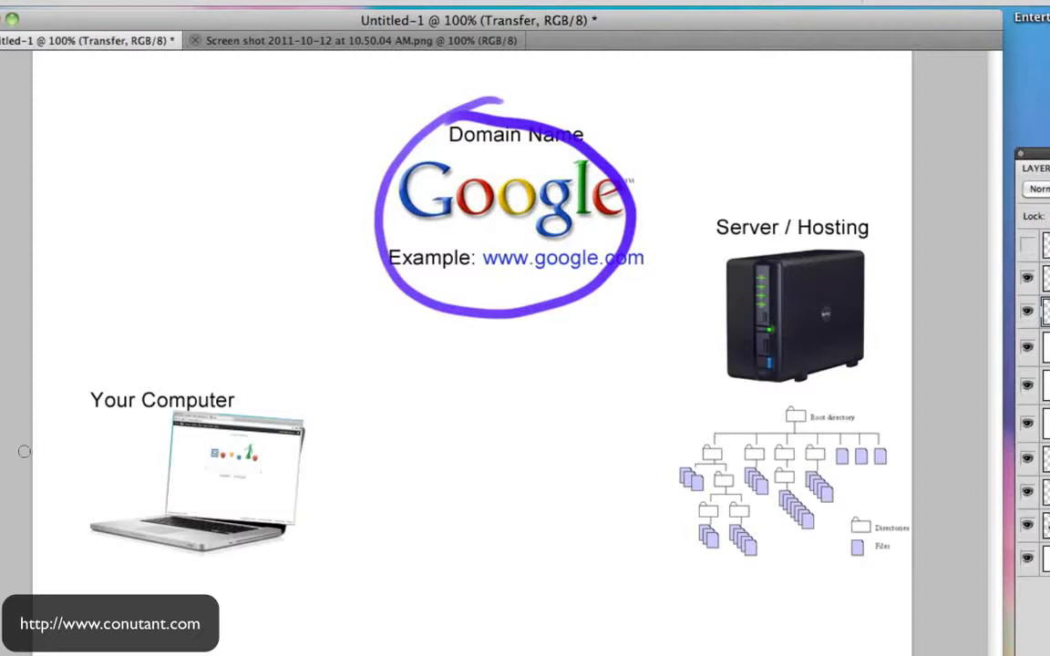
pyautogui.moveTo(121, 355)
pyautogui.mouseDown()
pyautogui.moveTo(242, 610)
pyautogui.moveTo(57, 427)
pyautogui.mouseUp()
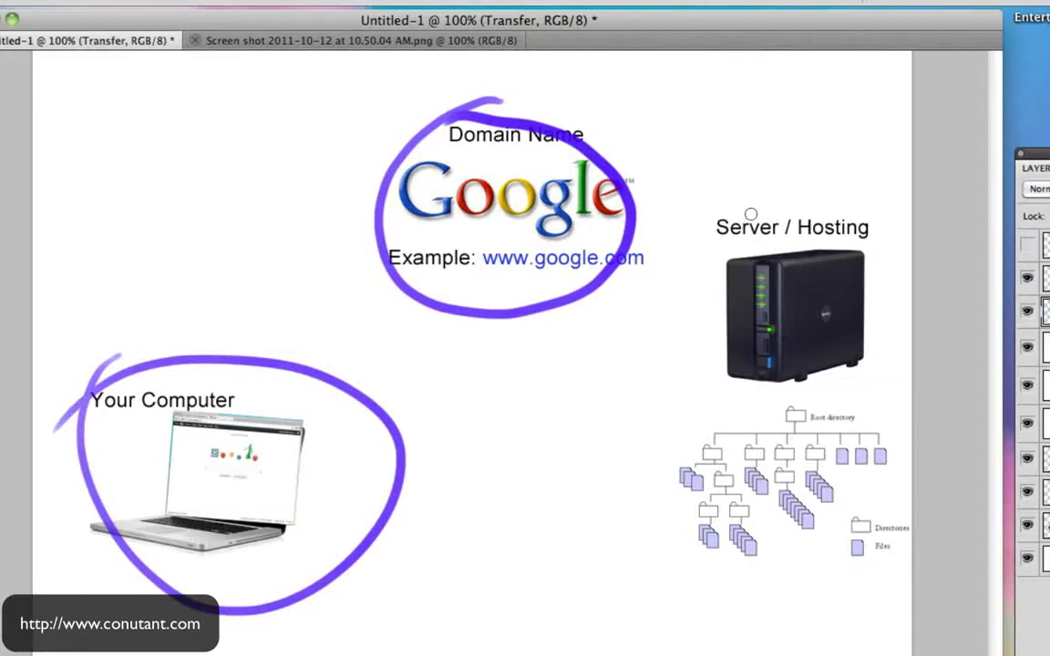
pyautogui.moveTo(777, 191)
pyautogui.mouseDown()
pyautogui.moveTo(724, 205)
pyautogui.moveTo(697, 388)
pyautogui.moveTo(886, 363)
pyautogui.moveTo(805, 171)
pyautogui.moveTo(776, 211)
pyautogui.mouseUp()
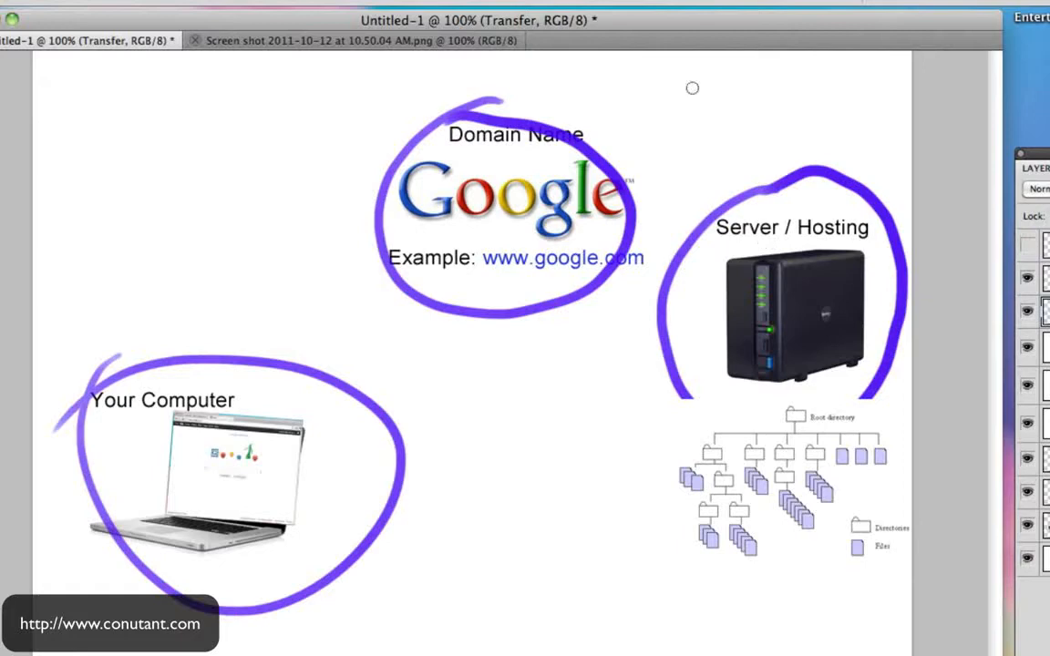
# - Write a circled 1 above the domain and a circled 2 above the server, and circle the laptop screenshot
pyautogui.moveTo(604, 69)
pyautogui.mouseDown()
pyautogui.moveTo(609, 93)
pyautogui.moveTo(588, 108)
pyautogui.moveTo(649, 134)
pyautogui.moveTo(621, 148)
pyautogui.moveTo(656, 160)
pyautogui.mouseUp()
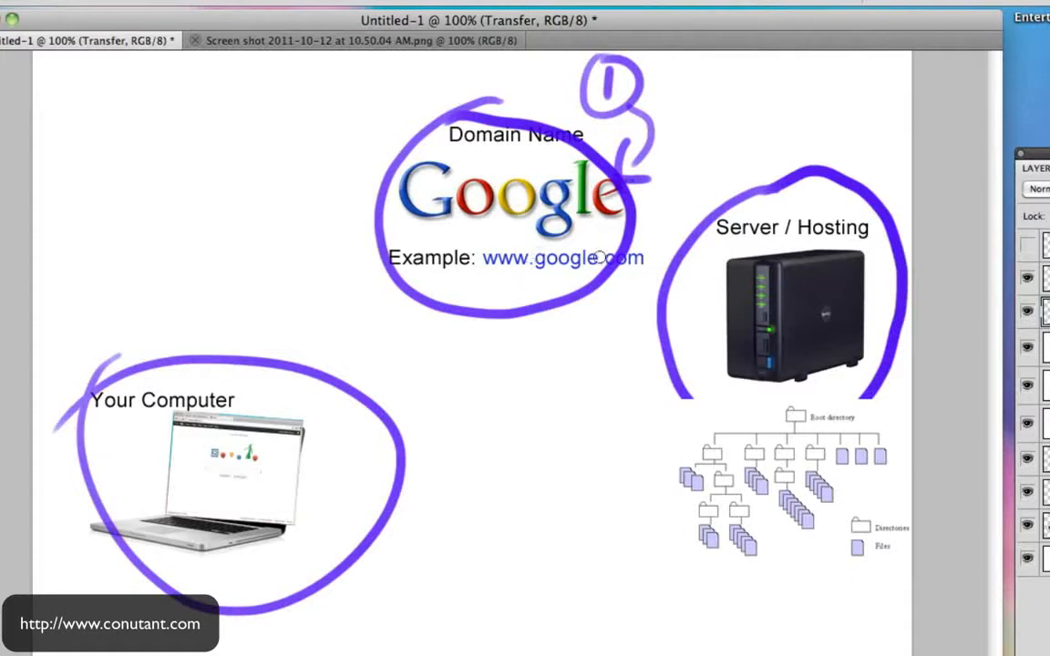
pyautogui.moveTo(764, 89); pyautogui.dragTo(798, 114)
pyautogui.moveTo(782, 71)
pyautogui.mouseDown()
pyautogui.moveTo(806, 136)
pyautogui.moveTo(795, 66)
pyautogui.mouseUp()
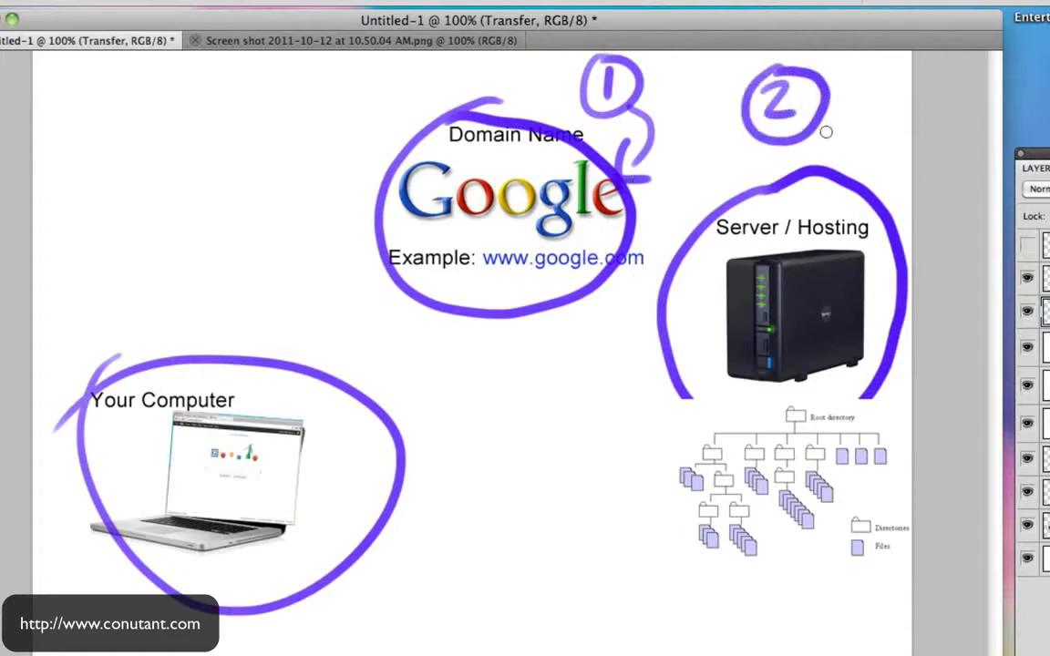
pyautogui.moveTo(193, 406)
pyautogui.mouseDown()
pyautogui.moveTo(165, 442)
pyautogui.moveTo(228, 521)
pyautogui.moveTo(304, 447)
pyautogui.moveTo(203, 421)
pyautogui.mouseUp()
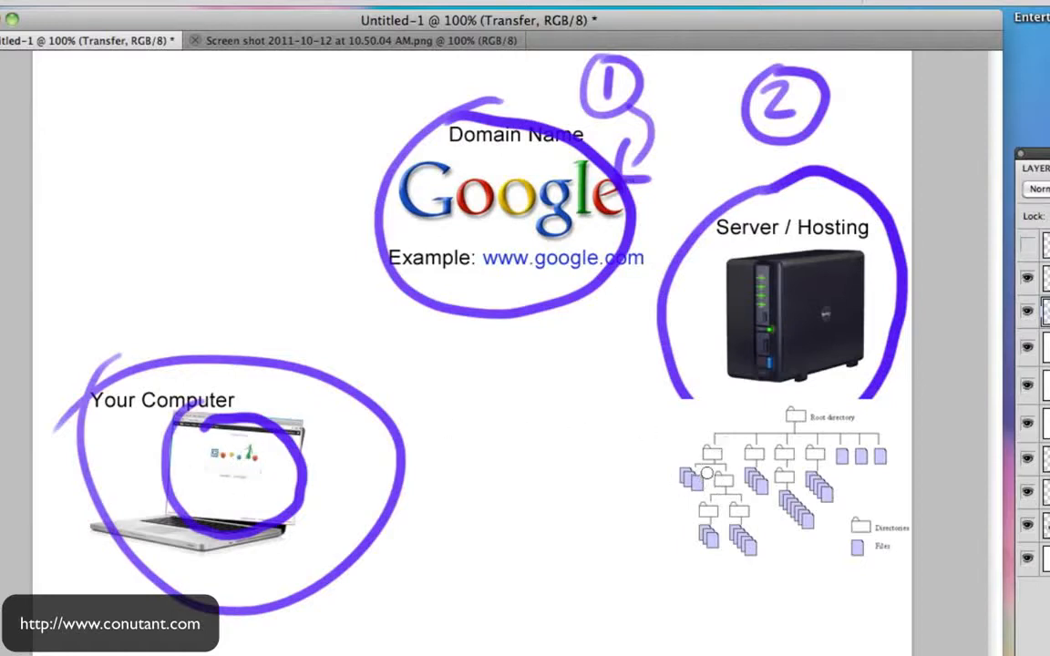
pyautogui.click(1047, 278)
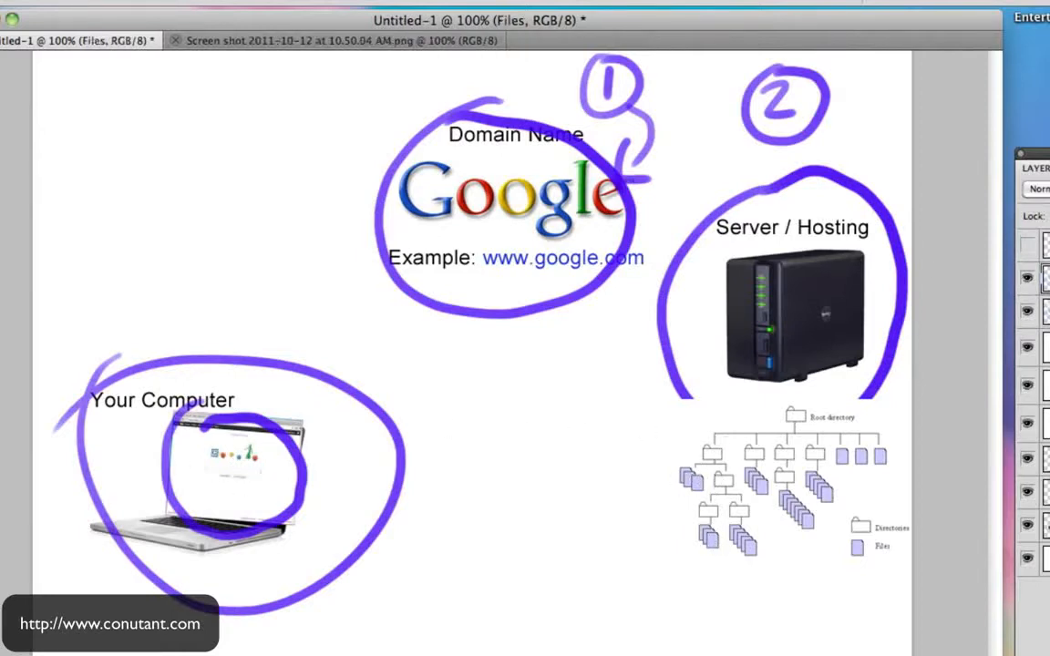
# - Circle the left folder in the directory tree on the Files layer
pyautogui.moveTo(690, 465)
pyautogui.mouseDown()
pyautogui.moveTo(708, 477)
pyautogui.moveTo(510, 511)
pyautogui.moveTo(358, 491)
pyautogui.moveTo(326, 501)
pyautogui.moveTo(390, 532)
pyautogui.mouseUp()
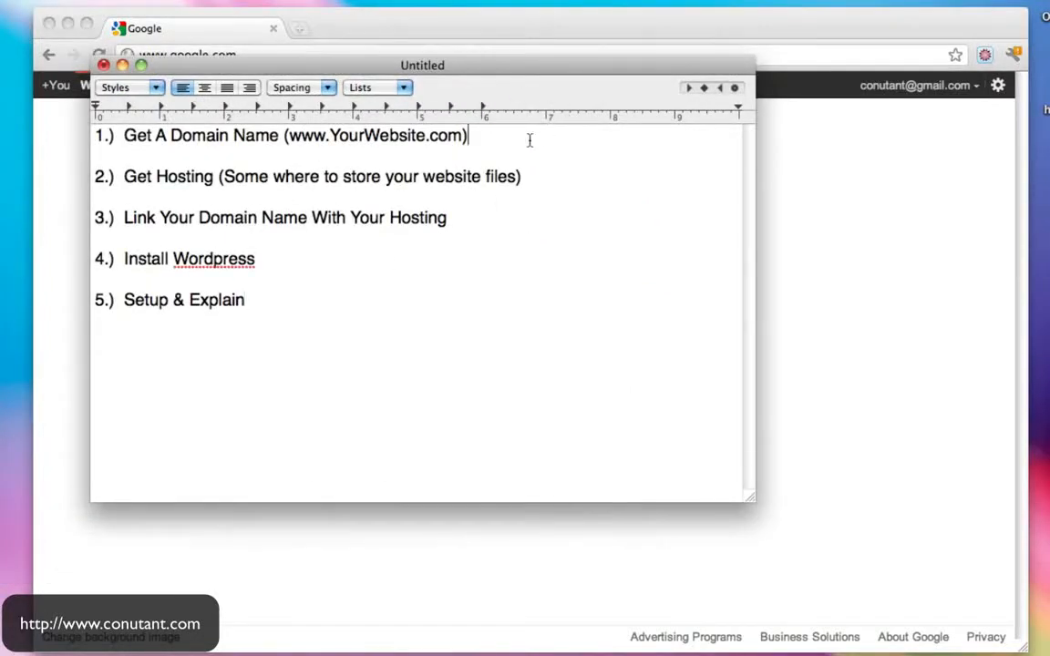
# - Add the prices $11 to the domain name step and $10 to the hosting step
pyautogui.write('1')
pyautogui.write('$')
pyautogui.write('$')
pyautogui.write('10')
pyautogui.moveTo(583, 176); pyautogui.dragTo(384, 178)
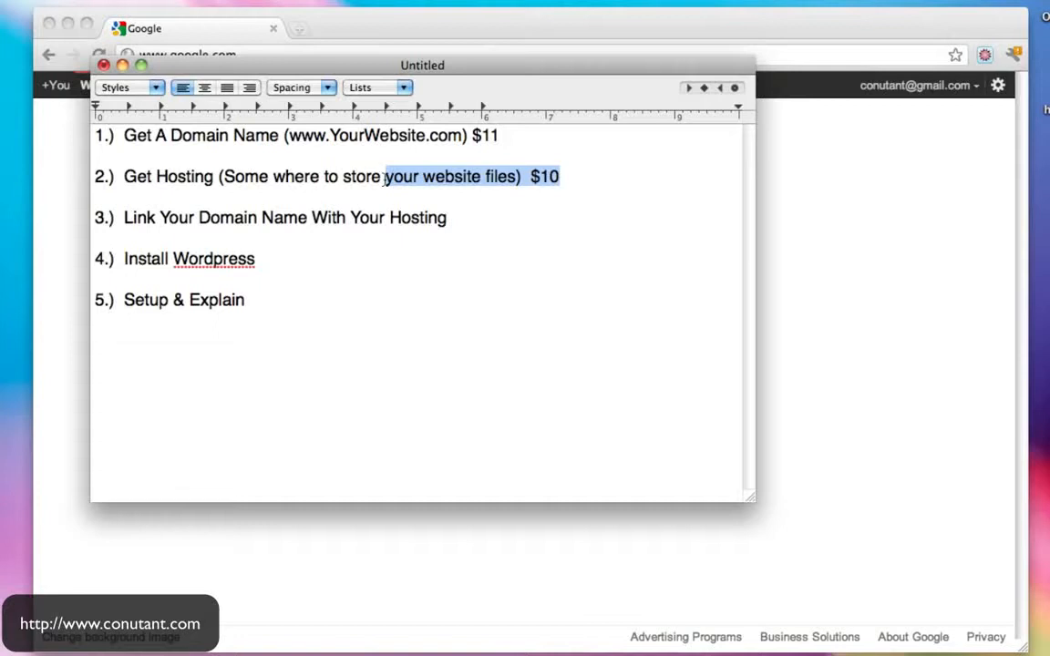
pyautogui.tripleClick(562, 192)
pyautogui.click(571, 176)
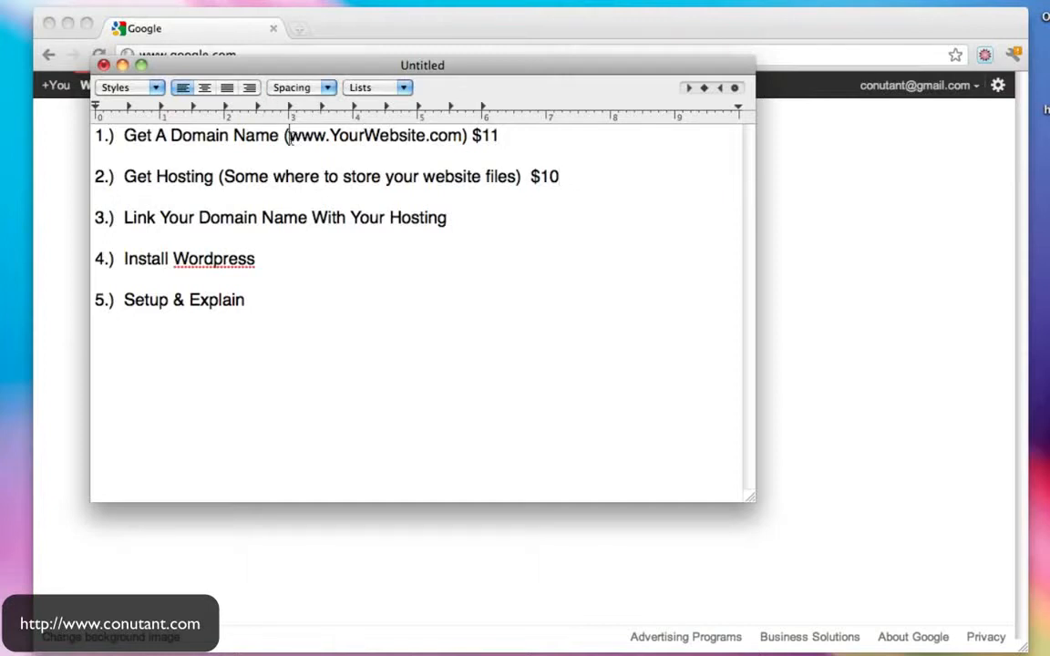
pyautogui.moveTo(288, 136); pyautogui.dragTo(468, 137)
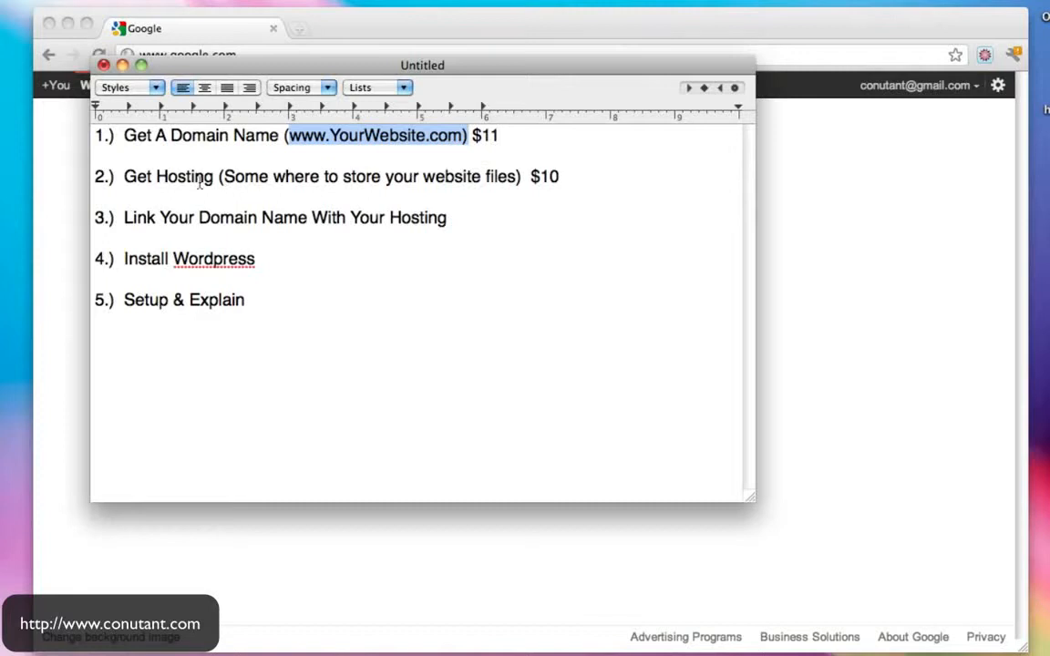
pyautogui.moveTo(121, 180); pyautogui.dragTo(263, 182)
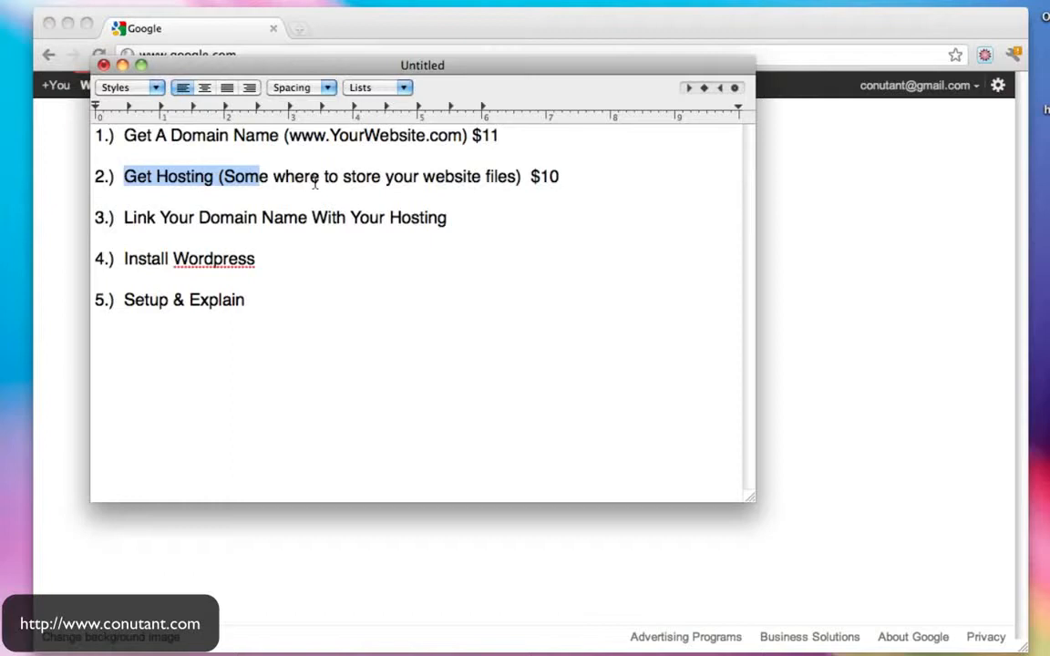
pyautogui.click(230, 177)
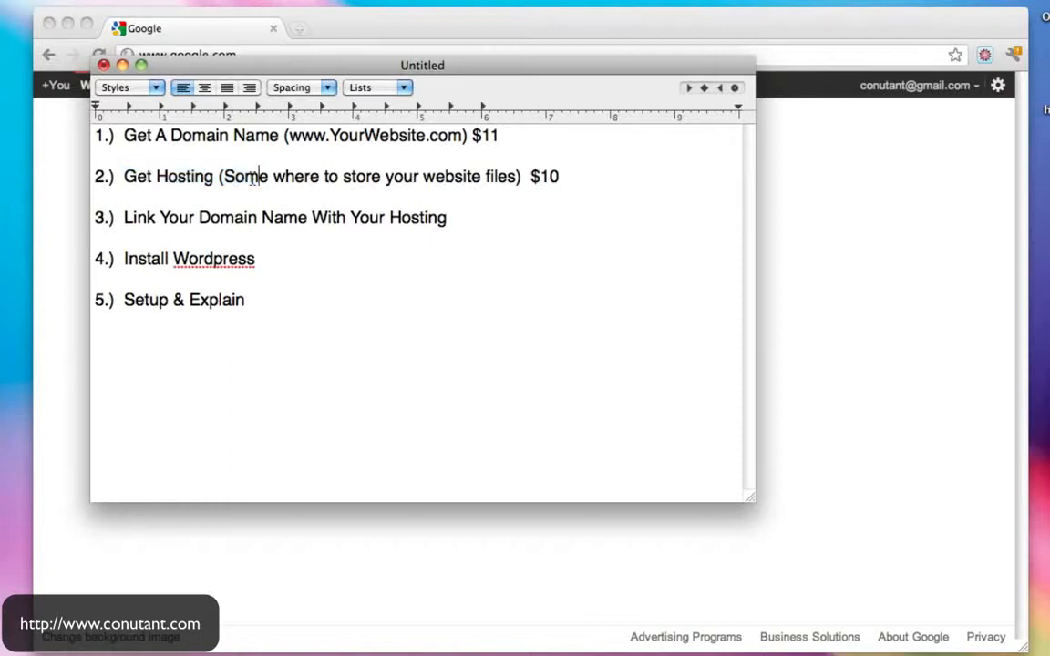
pyautogui.doubleClick(184, 180)
pyautogui.click(578, 180)
# - Highlight each of the five plan steps in turn, then minimize the TextEdit note
pyautogui.moveTo(118, 135); pyautogui.dragTo(349, 143)
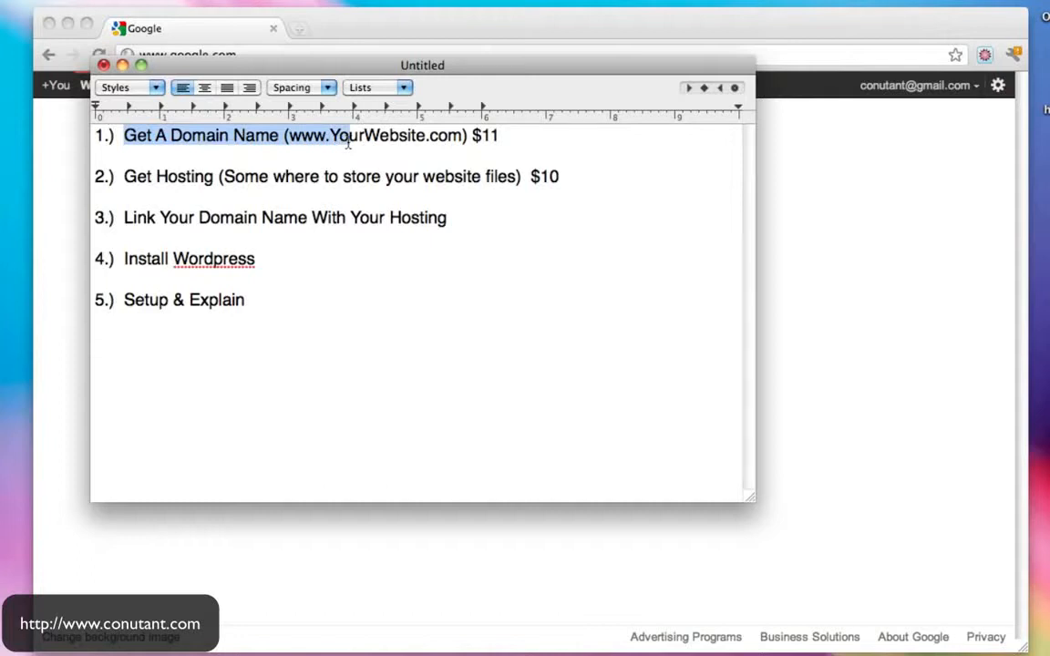
pyautogui.moveTo(111, 164); pyautogui.dragTo(288, 183)
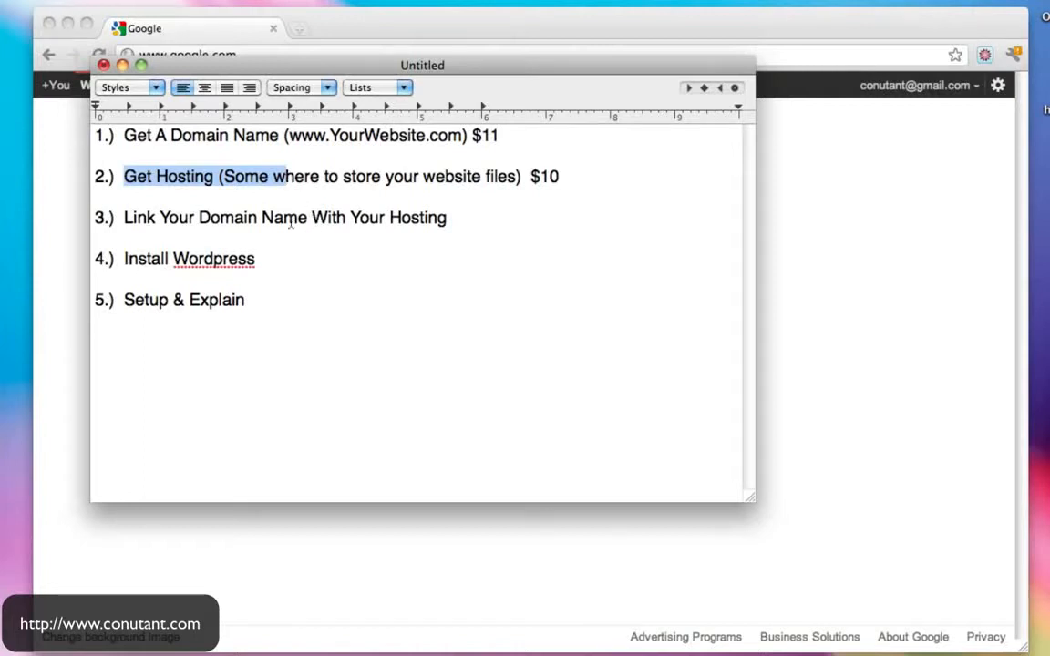
pyautogui.moveTo(119, 219); pyautogui.dragTo(284, 219)
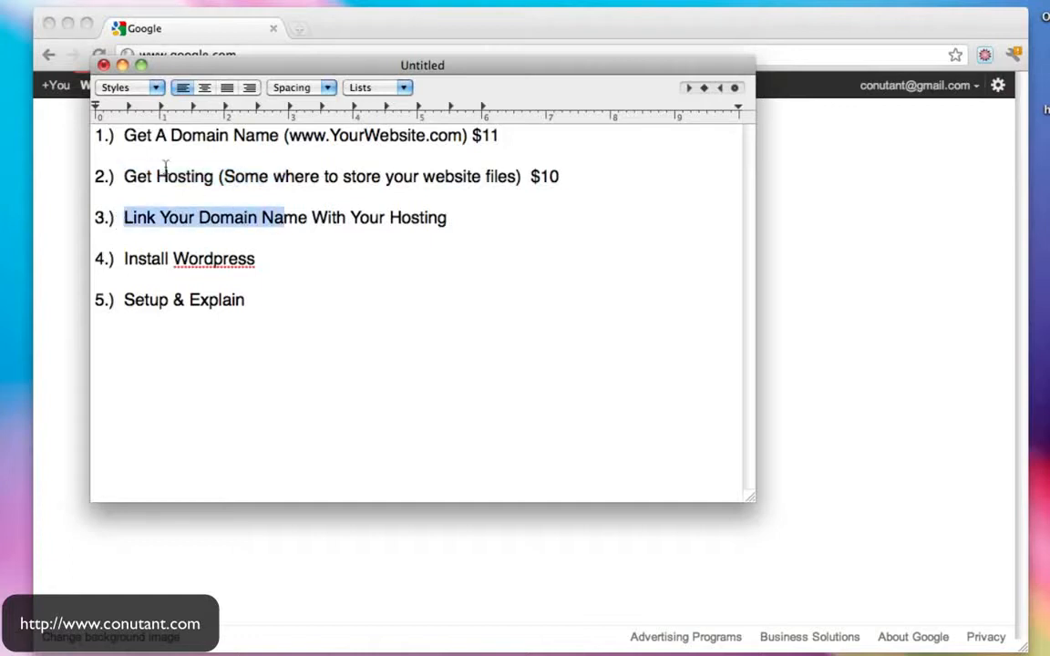
pyautogui.moveTo(124, 135); pyautogui.dragTo(285, 136)
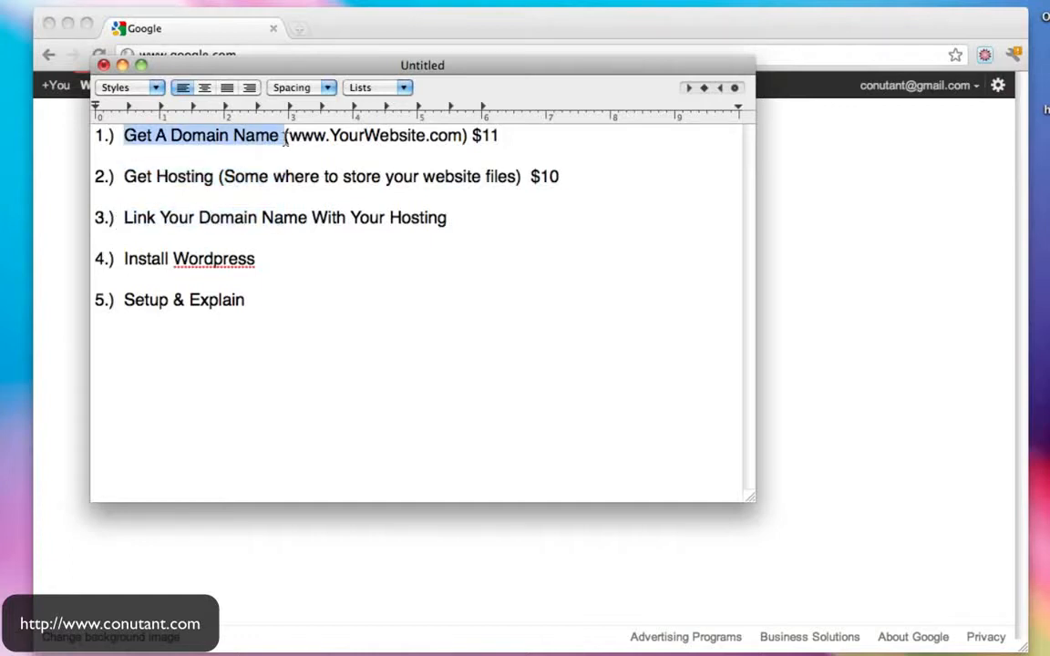
pyautogui.click(122, 177)
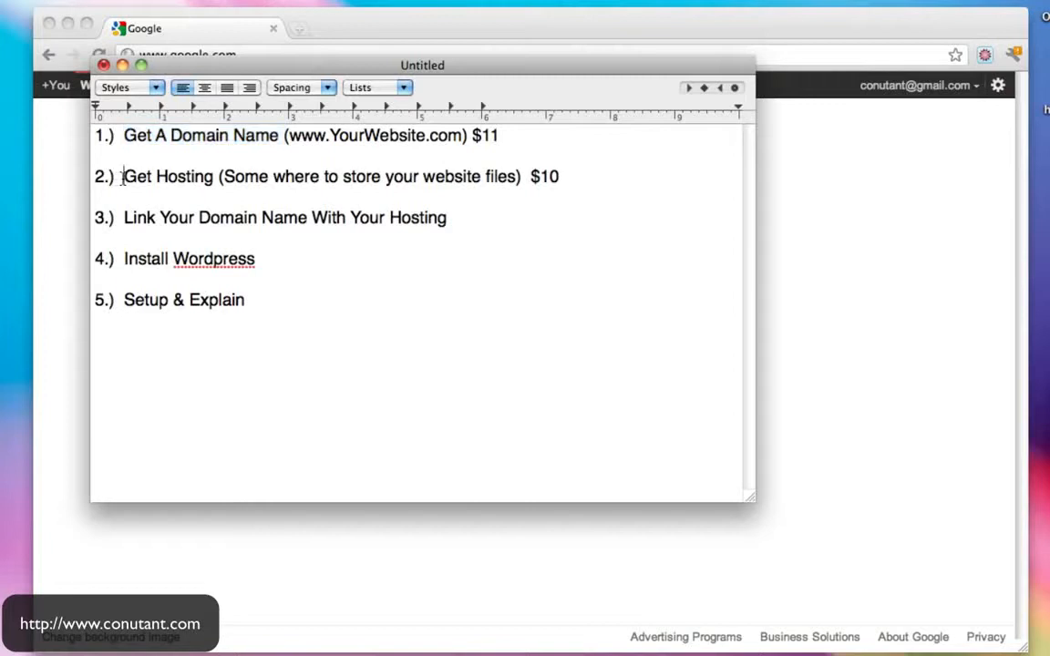
pyautogui.moveTo(122, 177); pyautogui.dragTo(175, 176)
pyautogui.moveTo(288, 135); pyautogui.dragTo(464, 135)
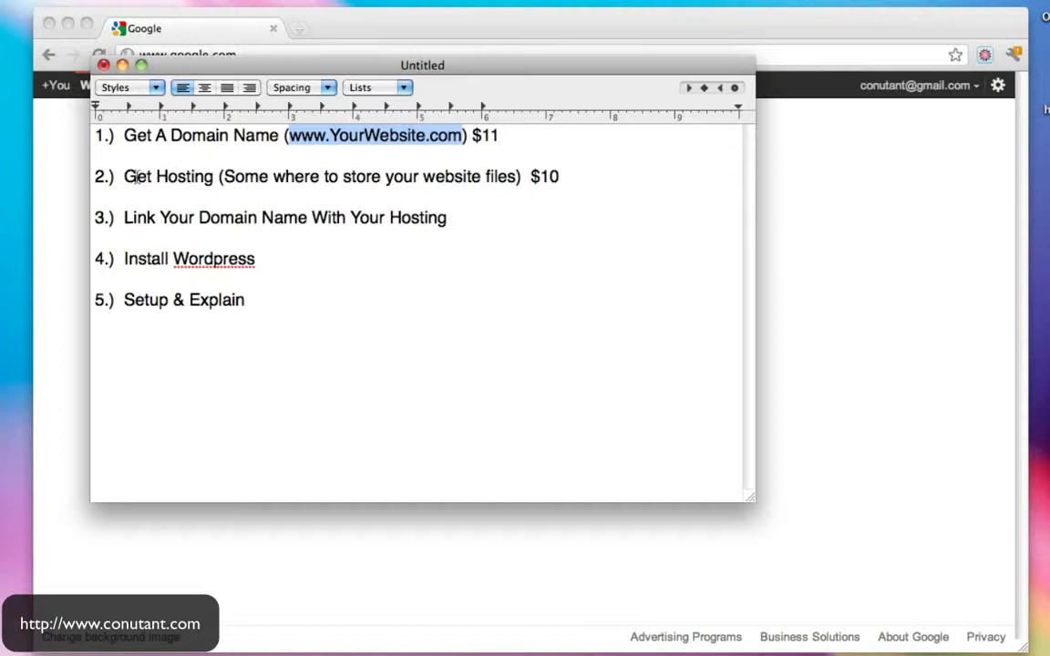
pyautogui.moveTo(125, 177); pyautogui.dragTo(235, 179)
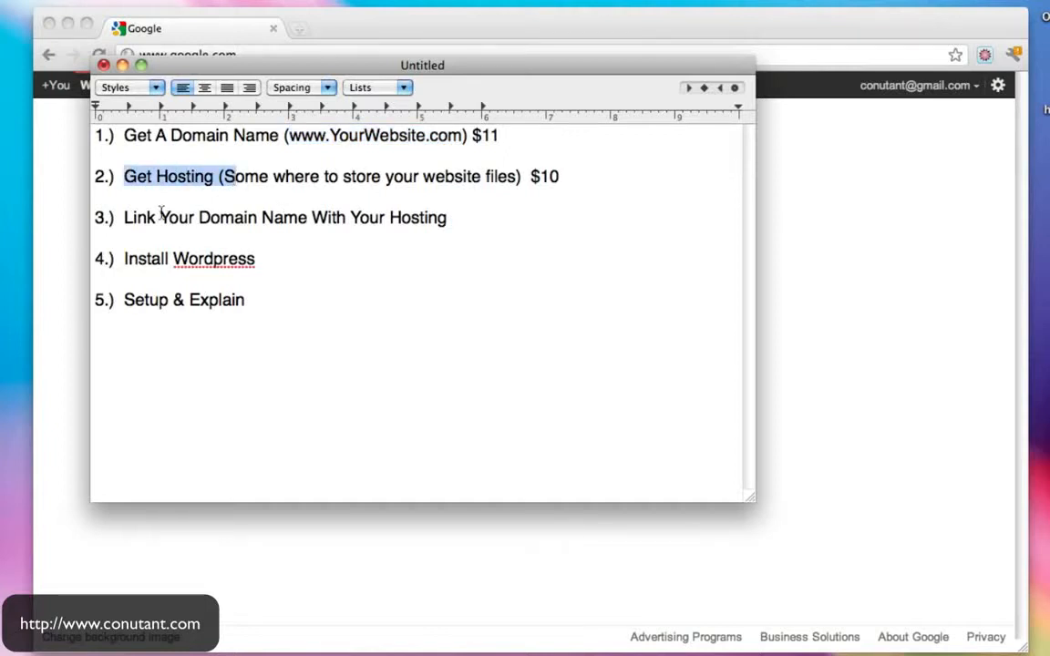
pyautogui.moveTo(125, 263); pyautogui.dragTo(271, 263)
pyautogui.moveTo(124, 302); pyautogui.dragTo(245, 308)
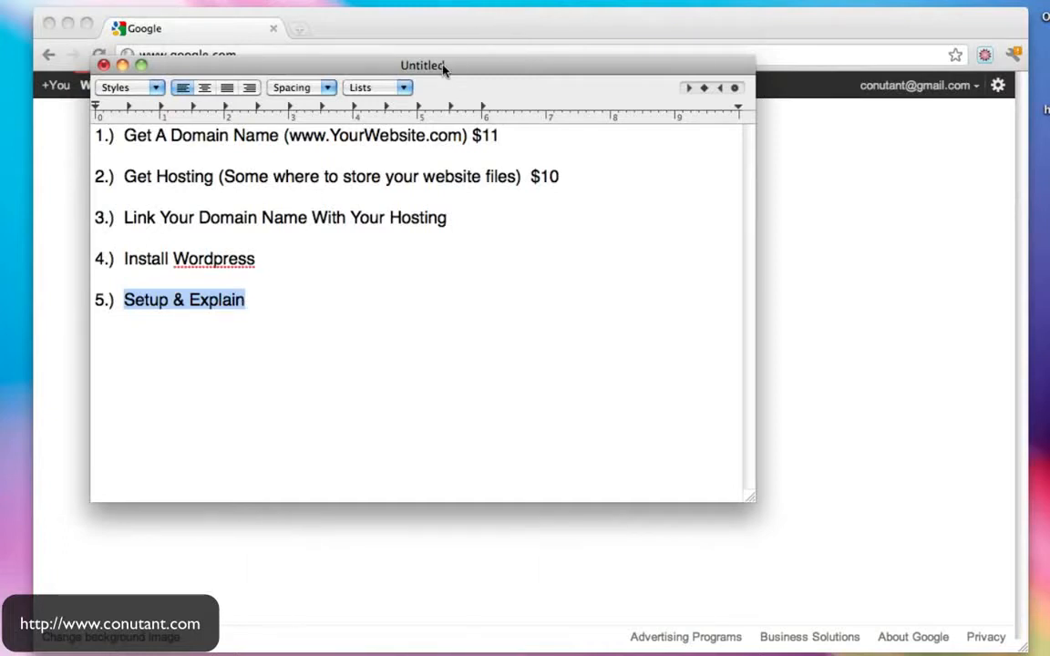
pyautogui.click(122, 65)
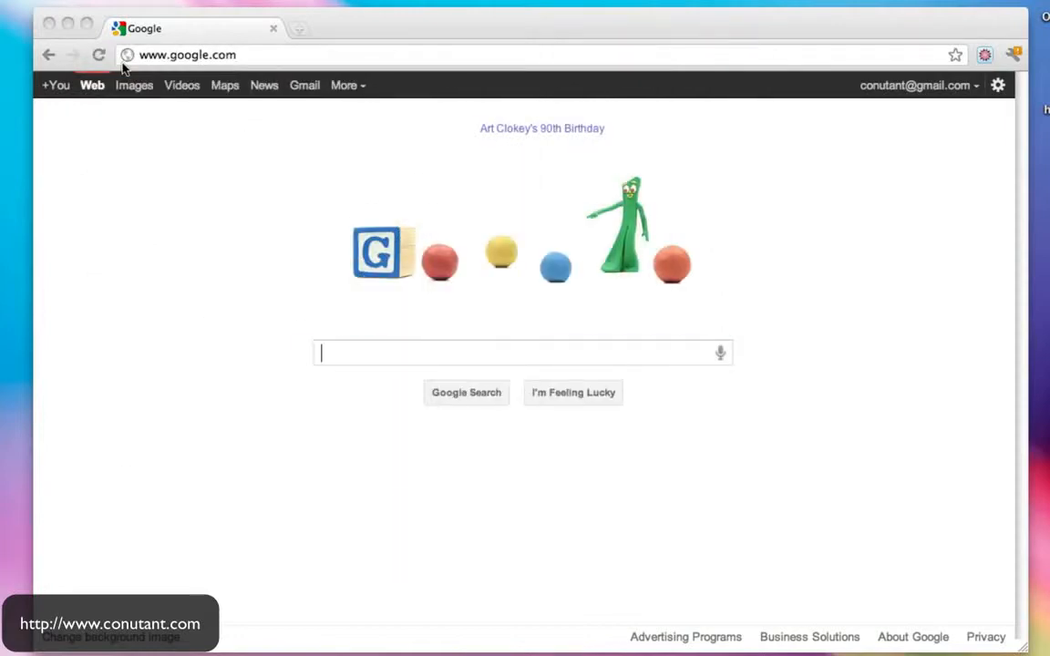
pyautogui.click(382, 57)
pyautogui.write('www.godaddy.c')
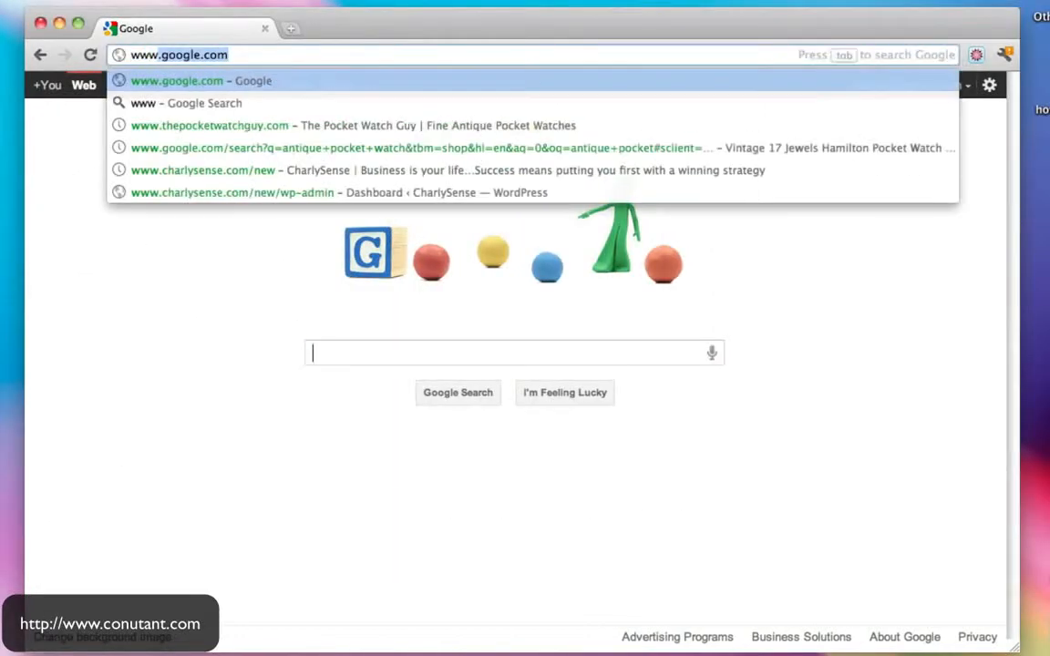
pyautogui.press('Return')
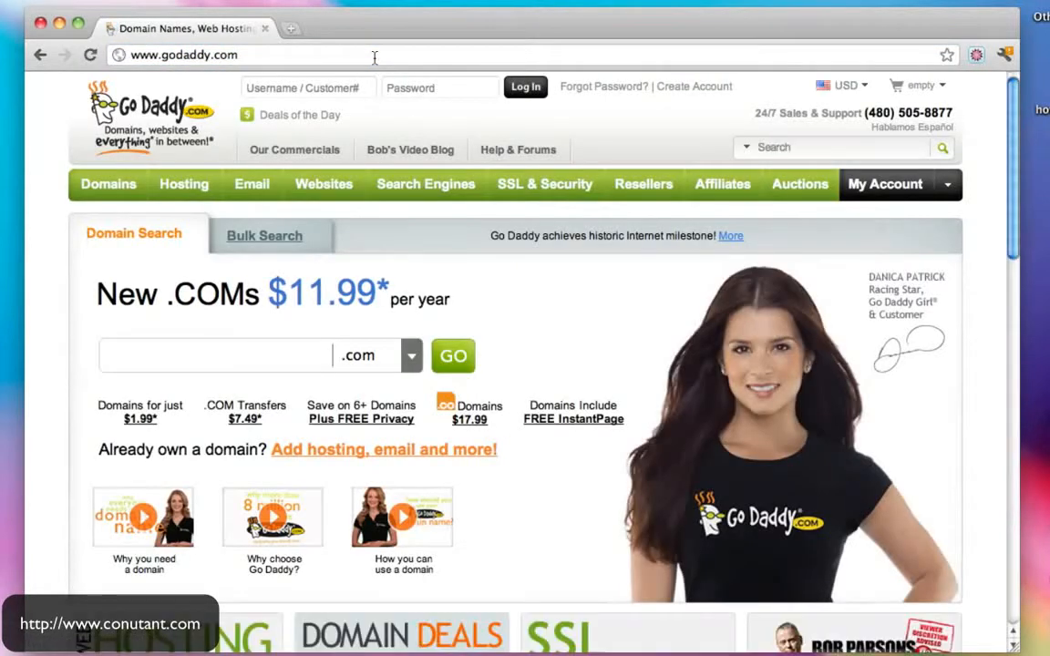
# - Search for howtomakeawebsite.com with the .com extension
pyautogui.click(412, 358)
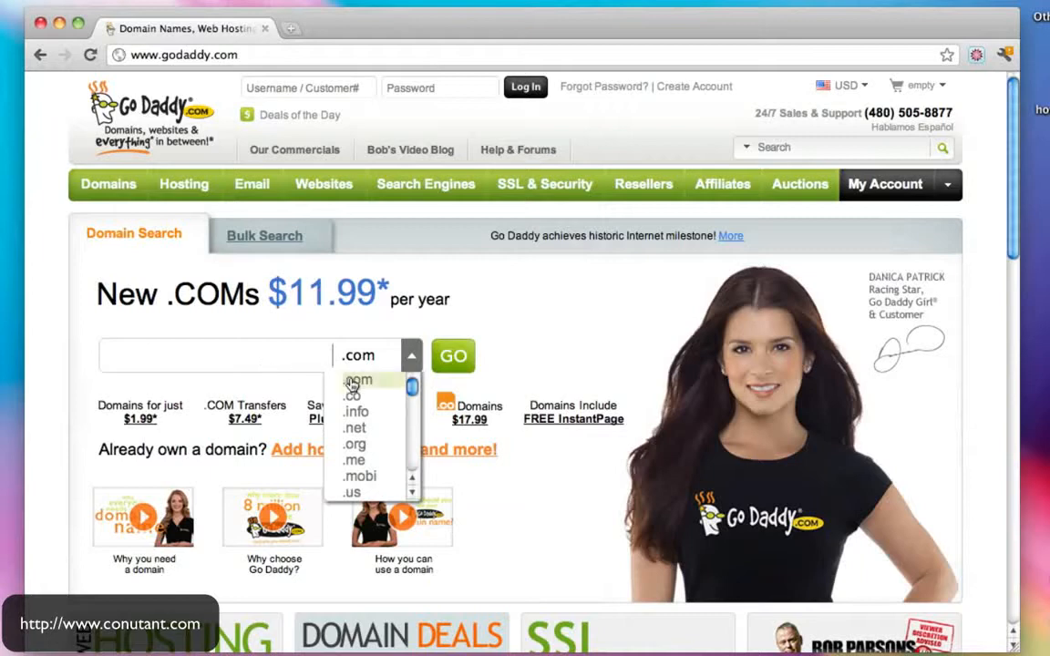
pyautogui.click(265, 356)
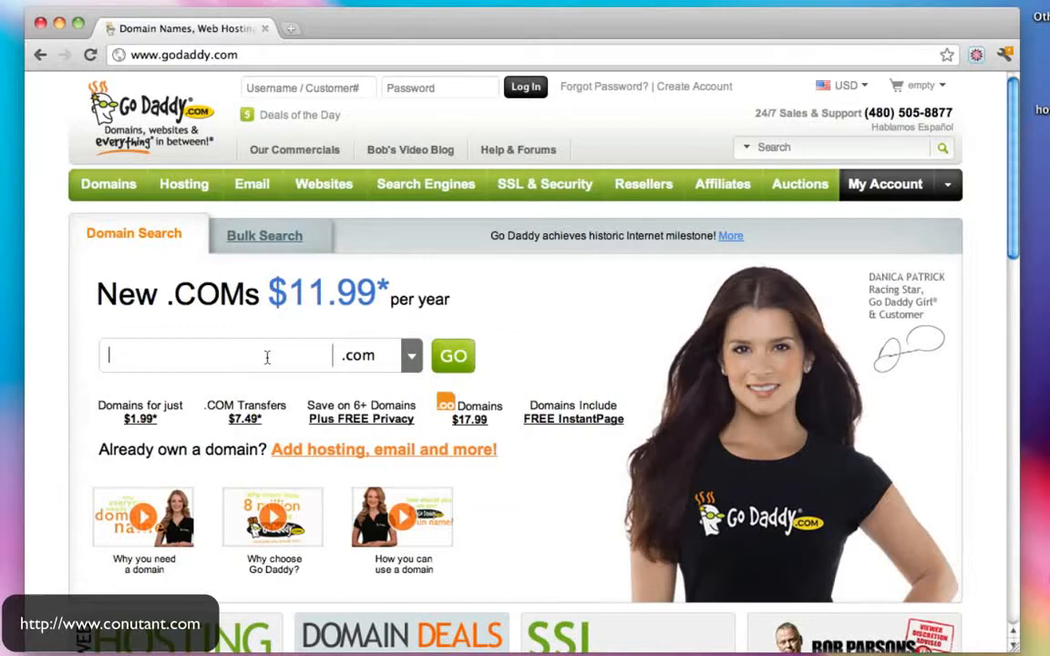
pyautogui.write('howtomakeawebsite')
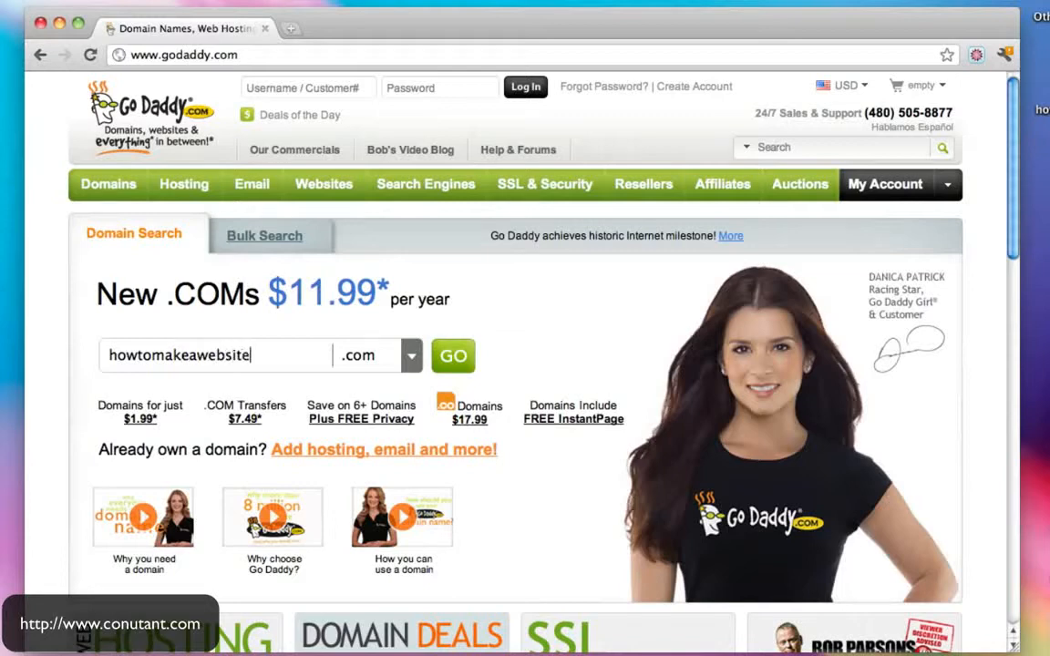
pyautogui.click(460, 365)
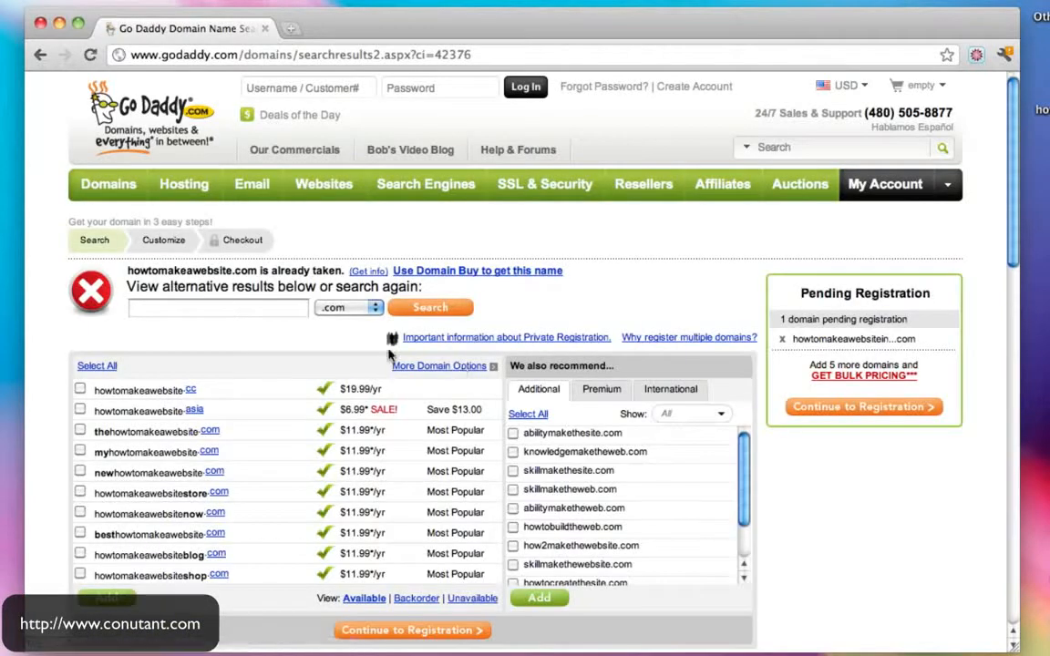
# - Search howtomakeawordpresswebsite.com, then howtomakeawebsiteinwordpress.com, and highlight the pending domain
pyautogui.click(227, 309)
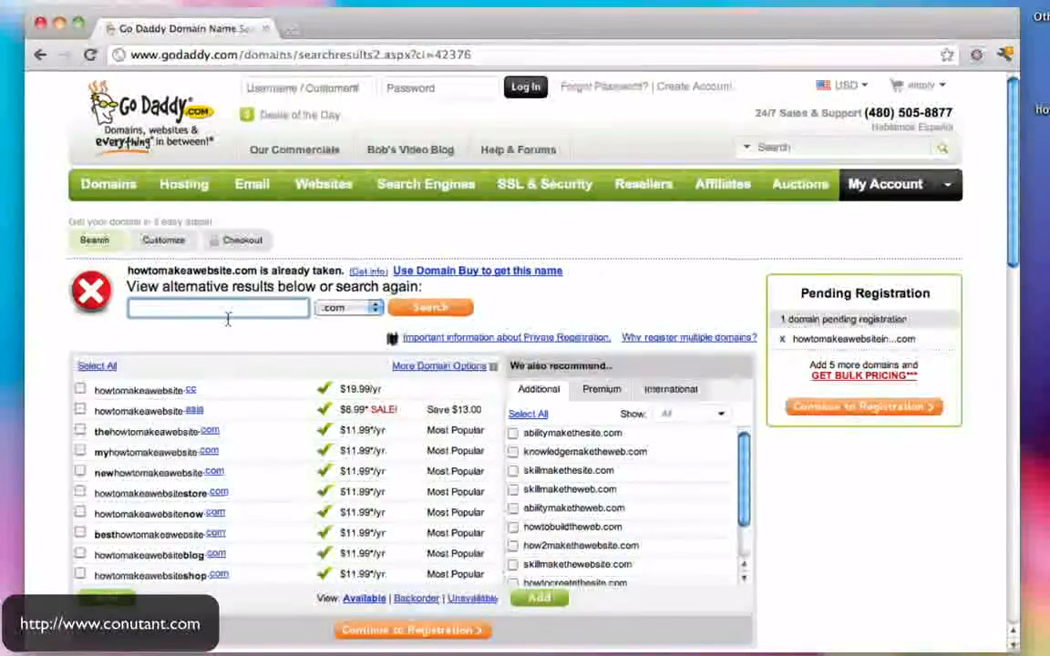
pyautogui.write('how')
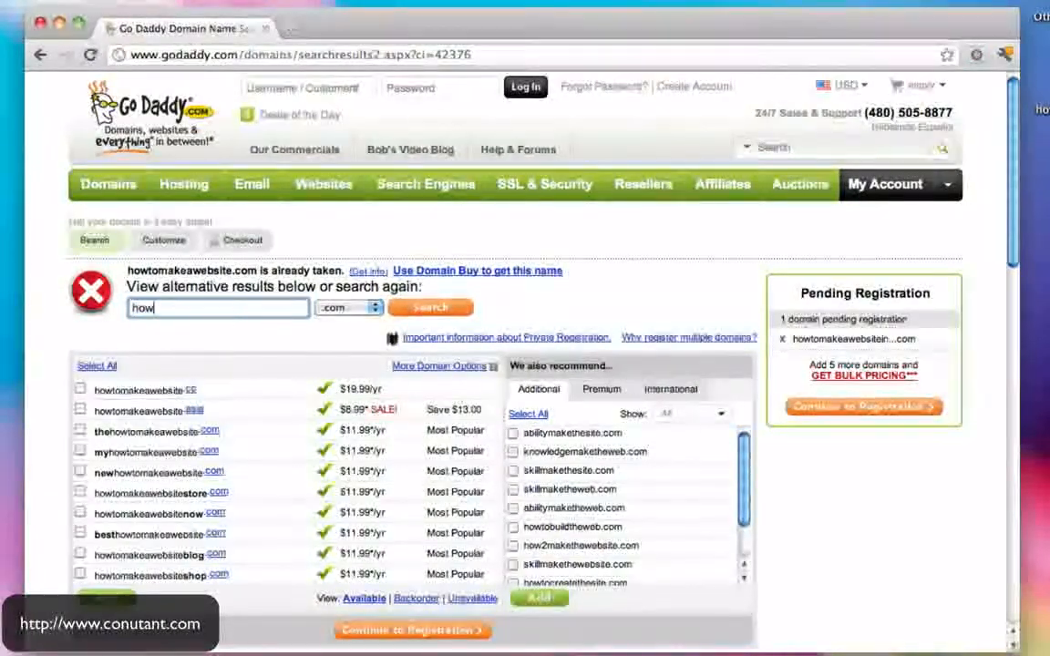
pyautogui.write('tomakeawe')
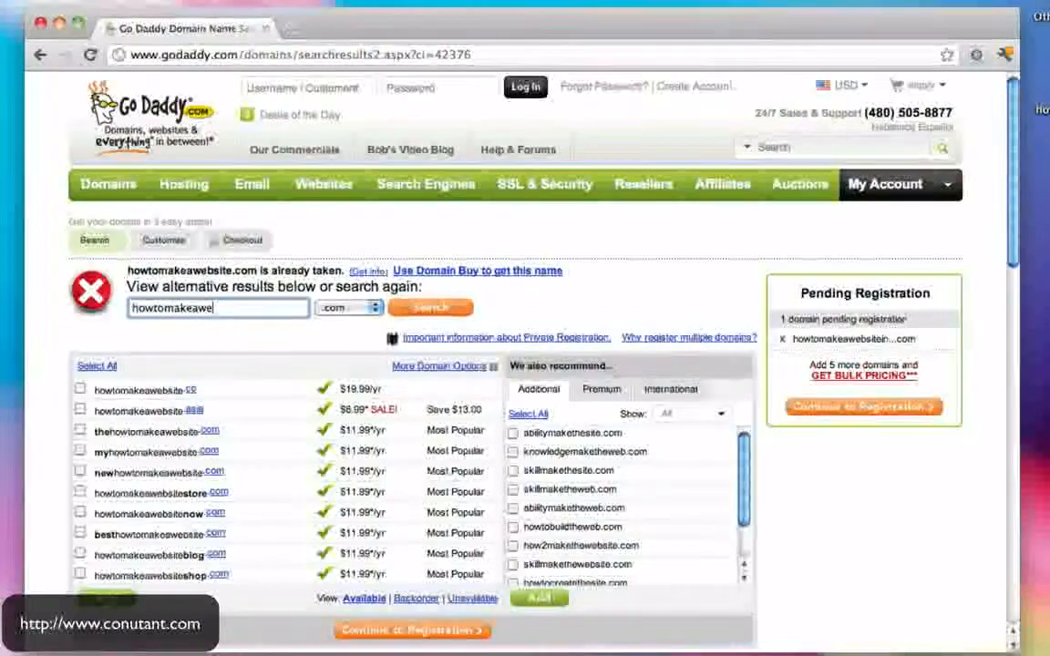
pyautogui.press('BackSpace')
pyautogui.write('ordpresswebsite')
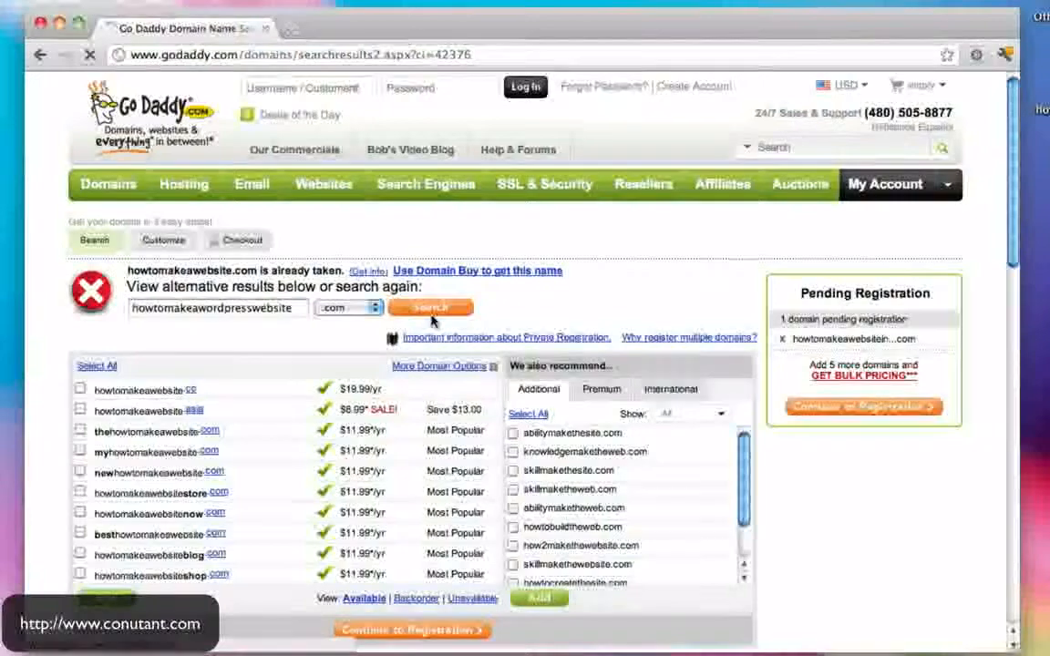
pyautogui.click(432, 314)
pyautogui.click(256, 308)
pyautogui.write('howtomakeaweb')
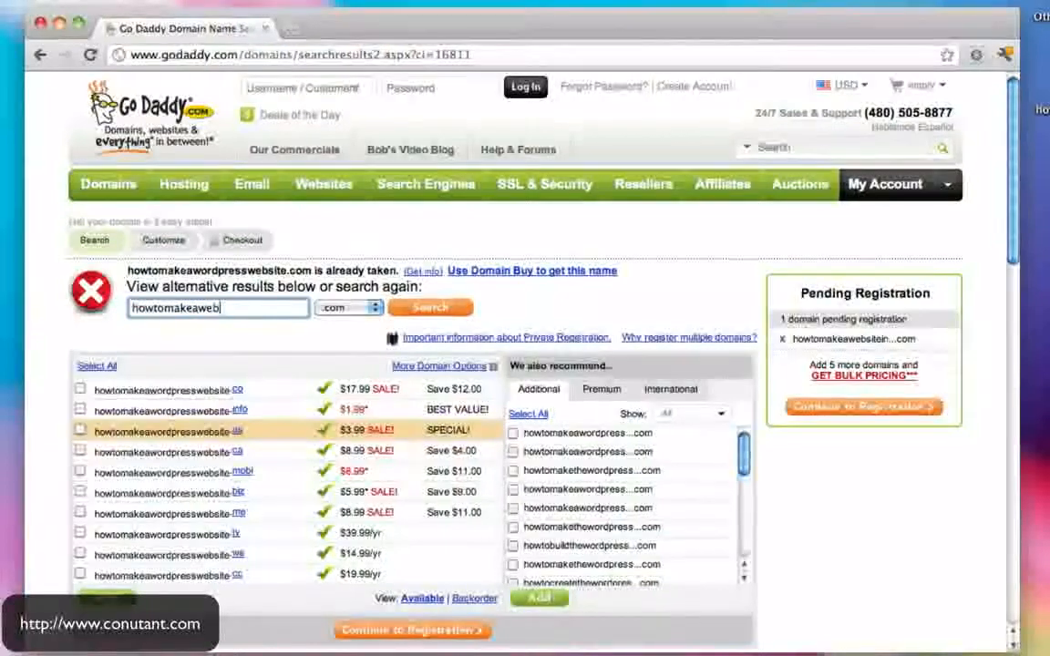
pyautogui.write('siteinwordpress')
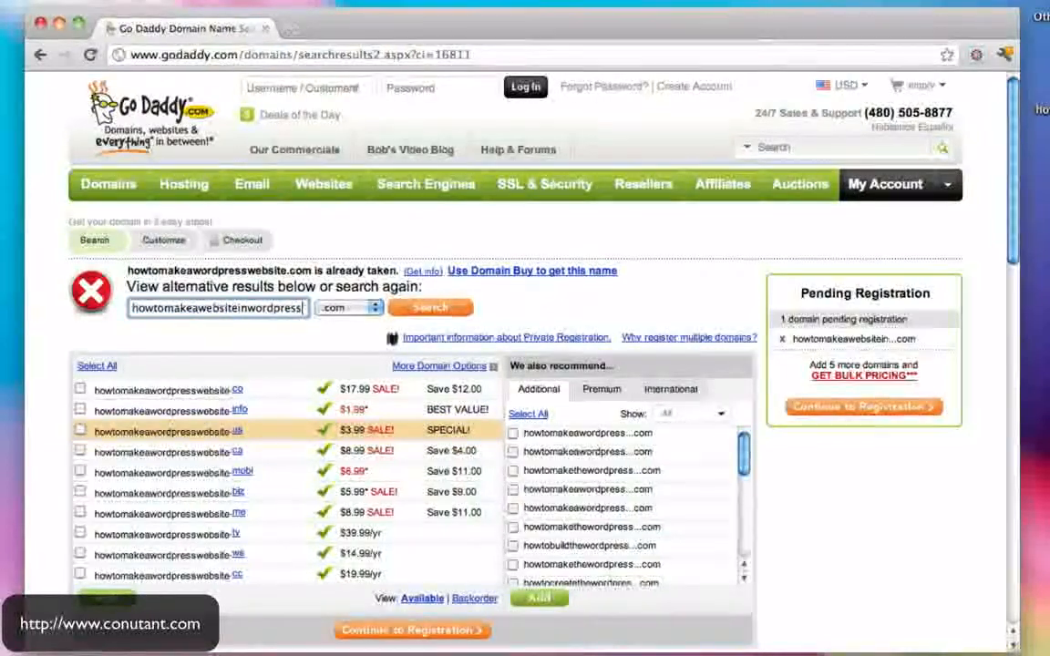
pyautogui.click(445, 307)
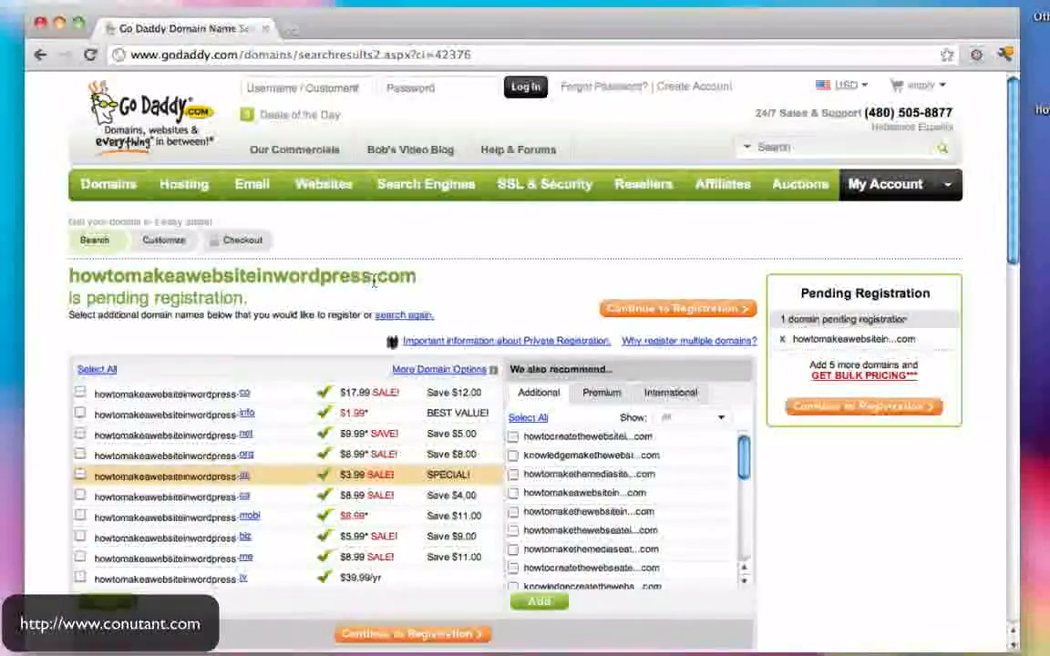
pyautogui.moveTo(244, 278); pyautogui.dragTo(76, 273)
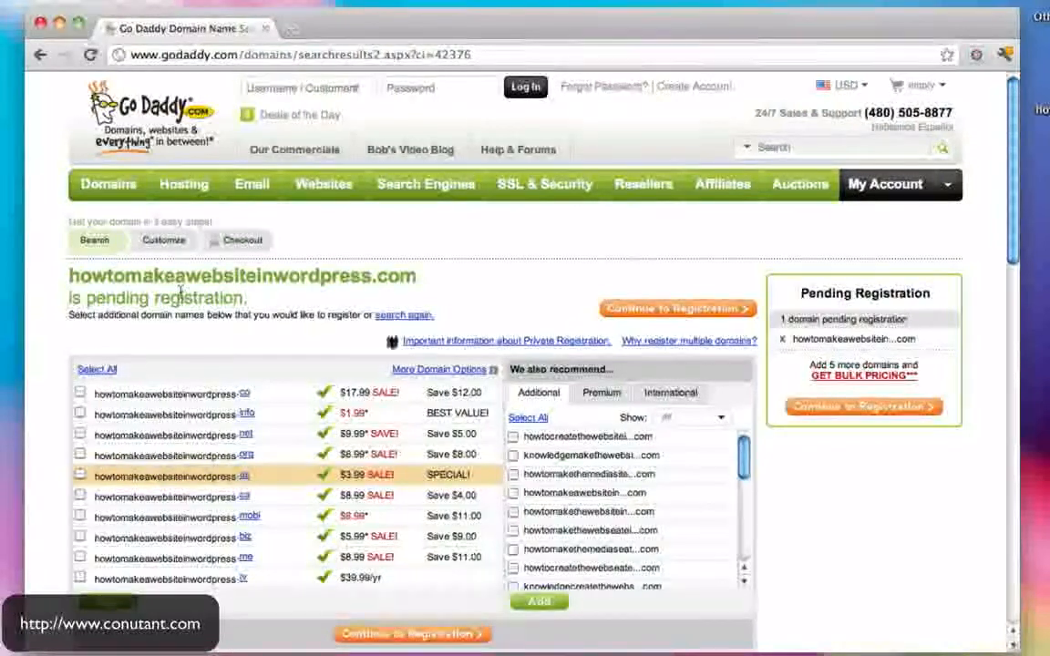
# - Proceed to register the pending domain and enter the registrant's first name, last name and e-mail
pyautogui.click(700, 314)
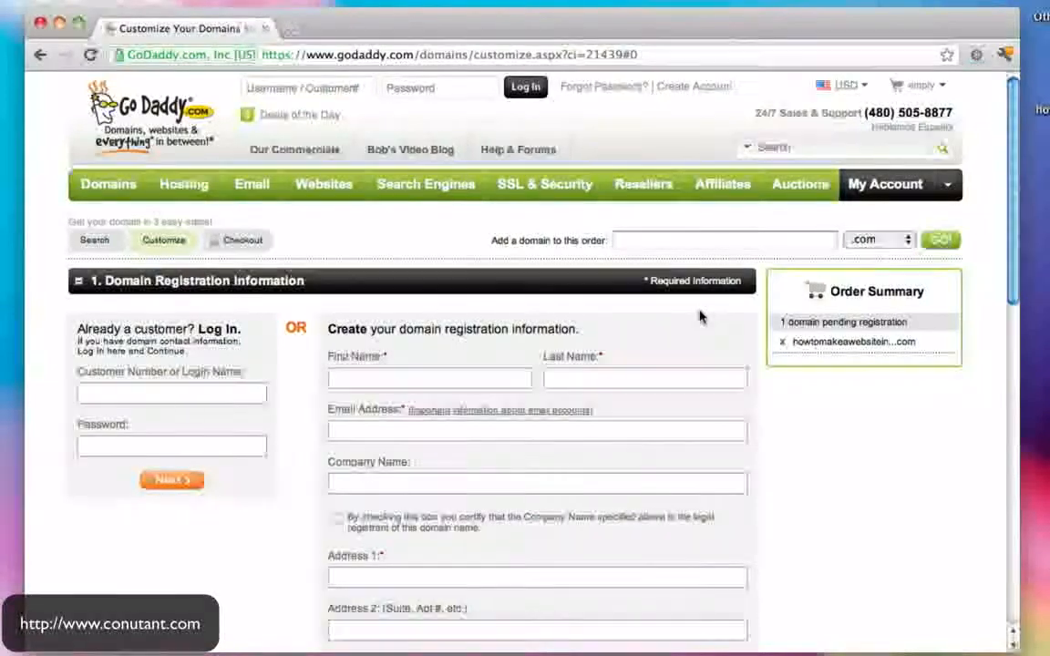
pyautogui.scroll(-2, 699, 316)
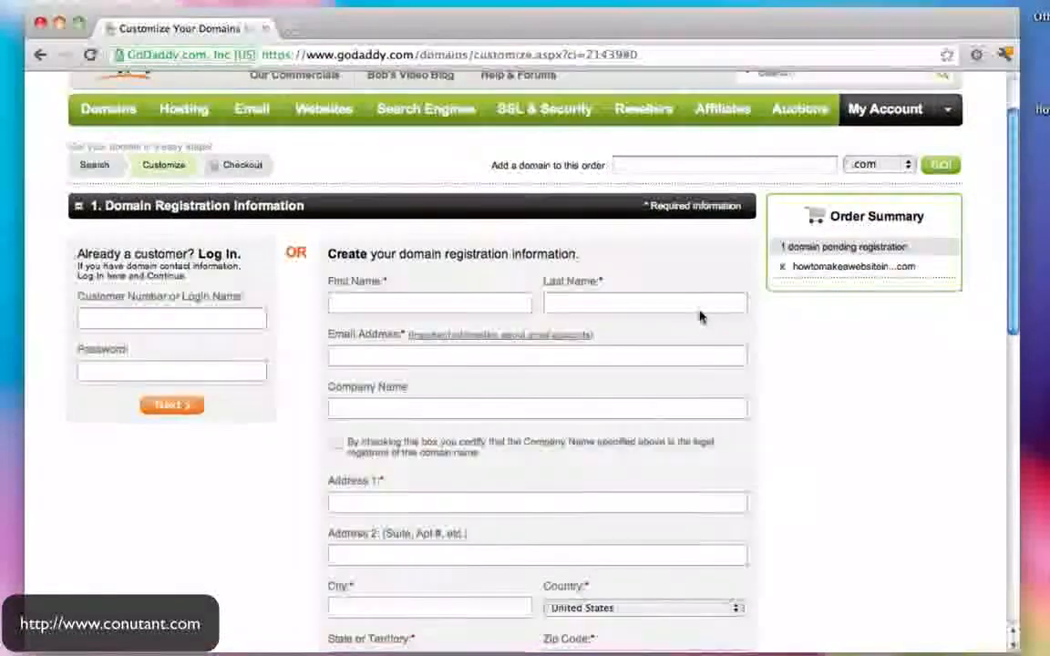
pyautogui.scroll(-1, 699, 317)
pyautogui.click(403, 260)
pyautogui.press('Tab')
pyautogui.press('Tab')
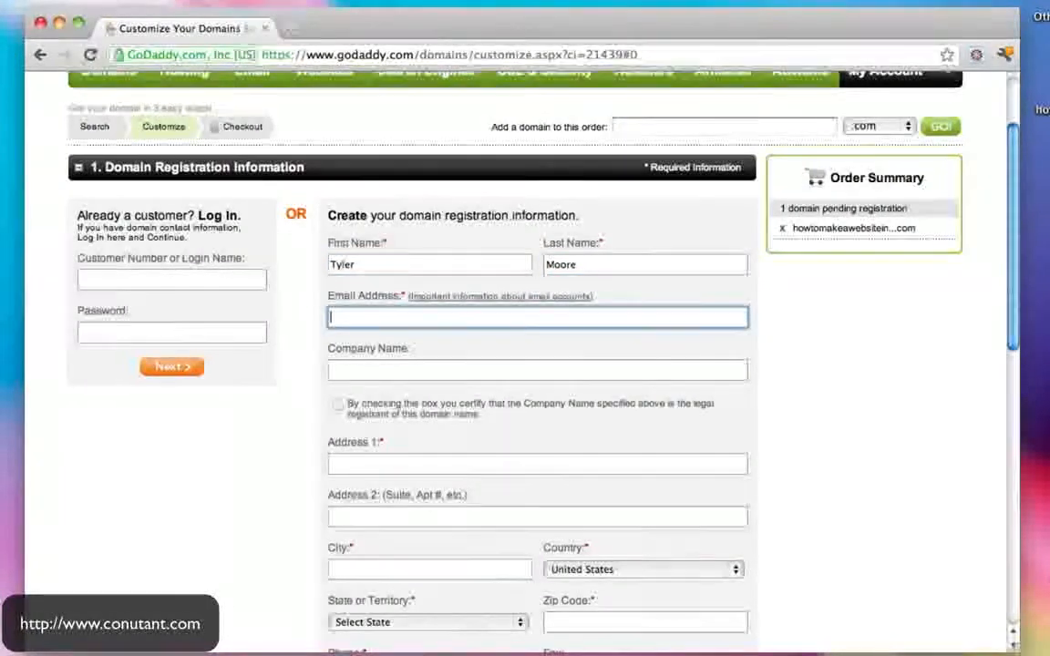
pyautogui.press('Tab')
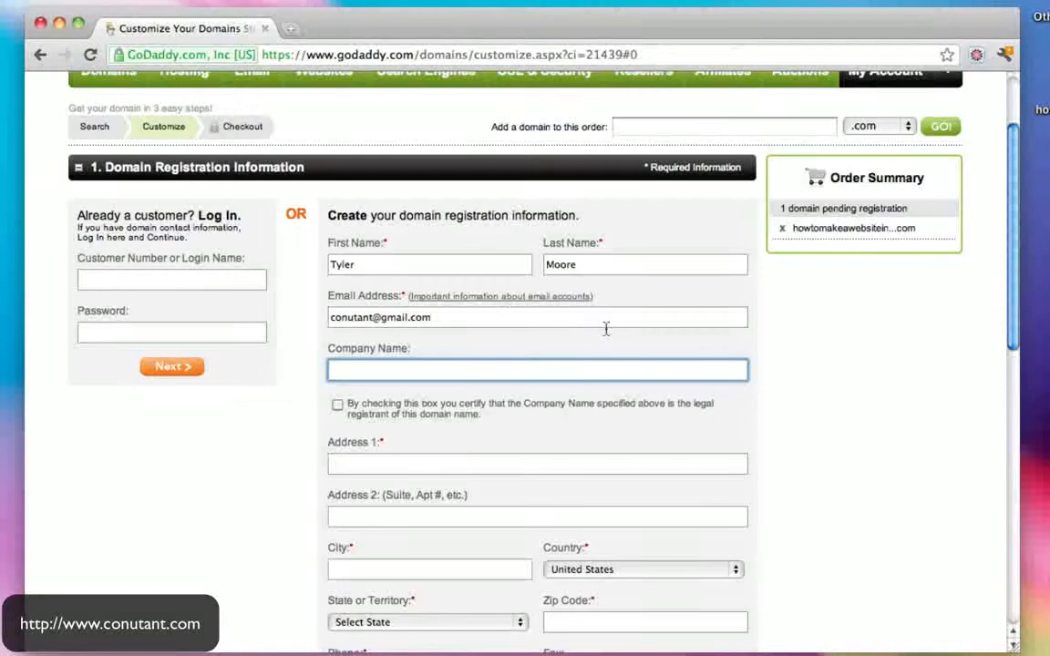
# - Enter the registrant's street address, city, ZIP code and state
pyautogui.scroll(-1, 606, 328)
pyautogui.click(389, 416)
pyautogui.press('Tab')
pyautogui.write('Inglewood')
pyautogui.press('Tab')
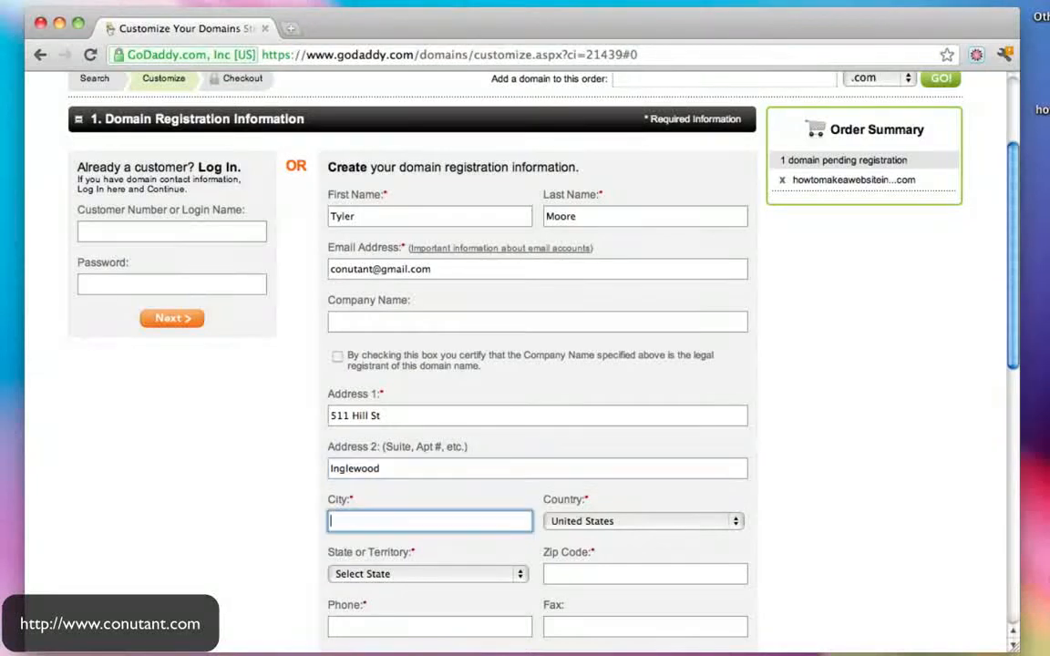
pyautogui.write('CA')
pyautogui.press('Tab')
pyautogui.press('Tab')
pyautogui.press('Tab')
pyautogui.write('90302')
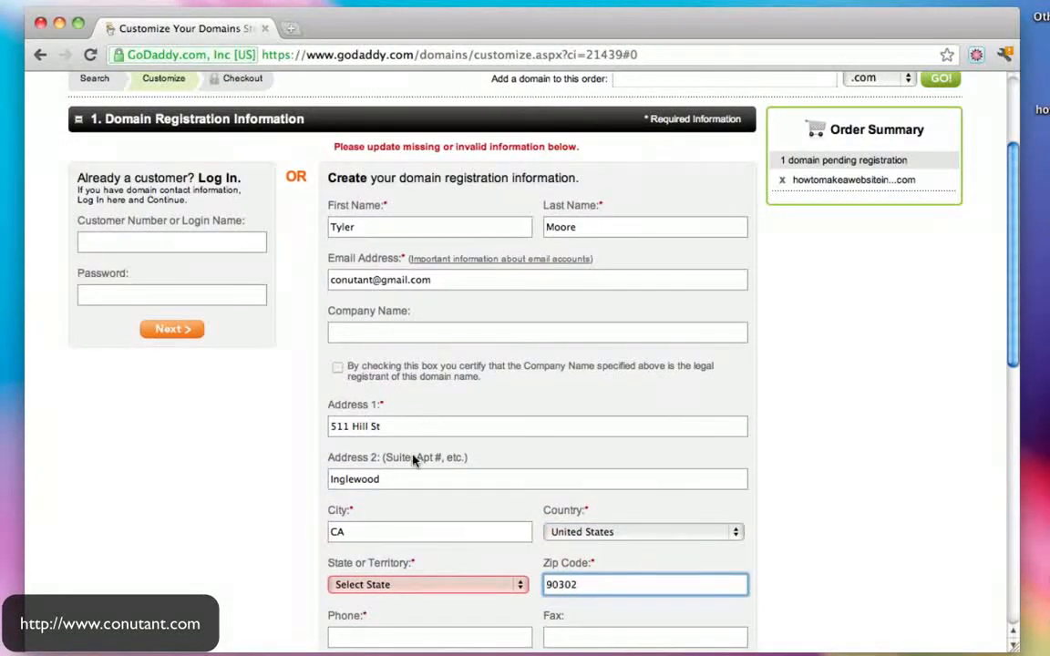
pyautogui.click(460, 584)
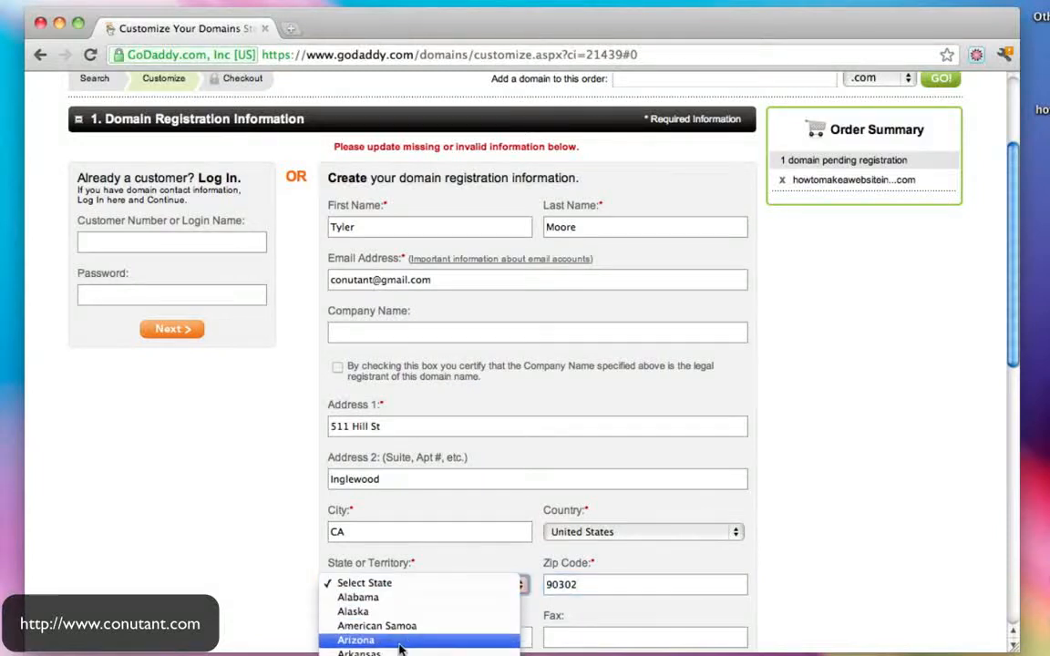
pyautogui.click(365, 655)
# - Add the registrant's phone number and submit the contact details
pyautogui.scroll(-3, 825, 439)
pyautogui.scroll(-1, 412, 496)
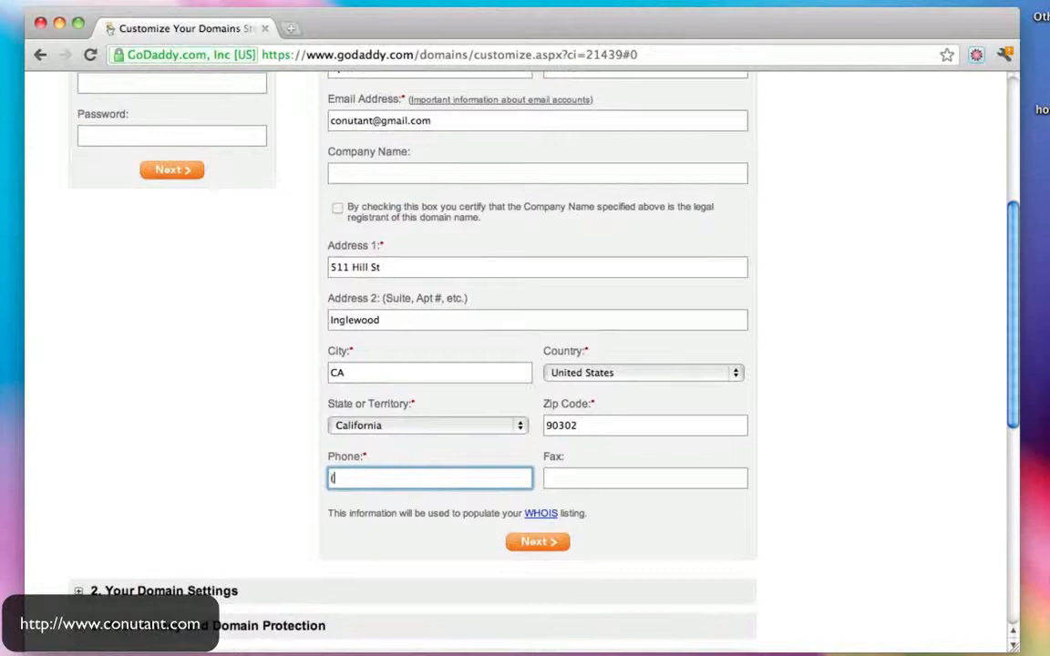
pyautogui.press('Tab')
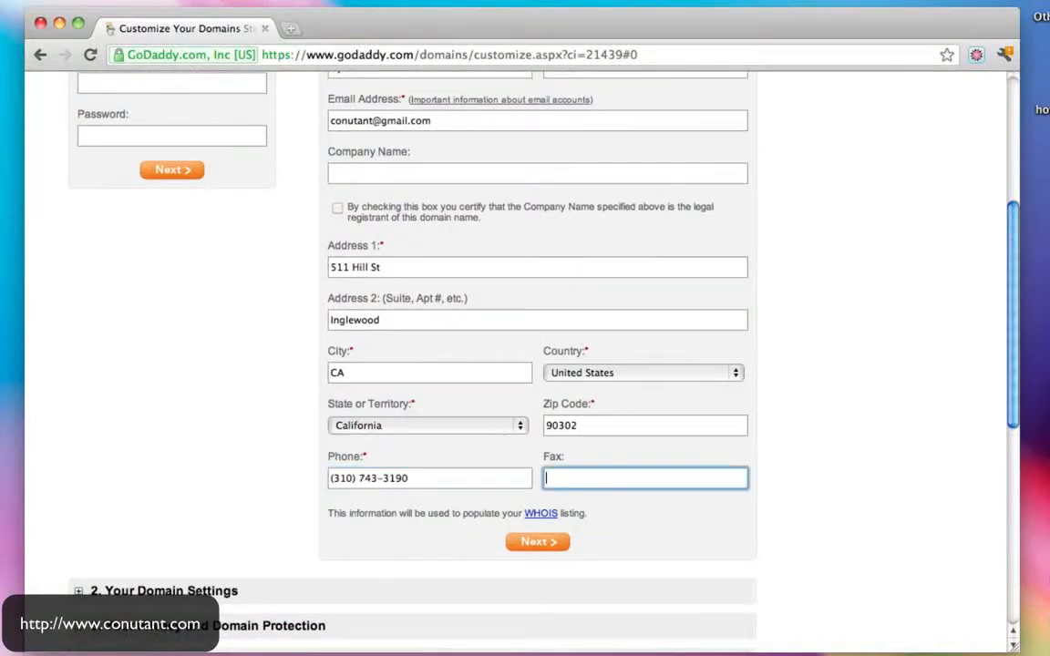
pyautogui.click(543, 543)
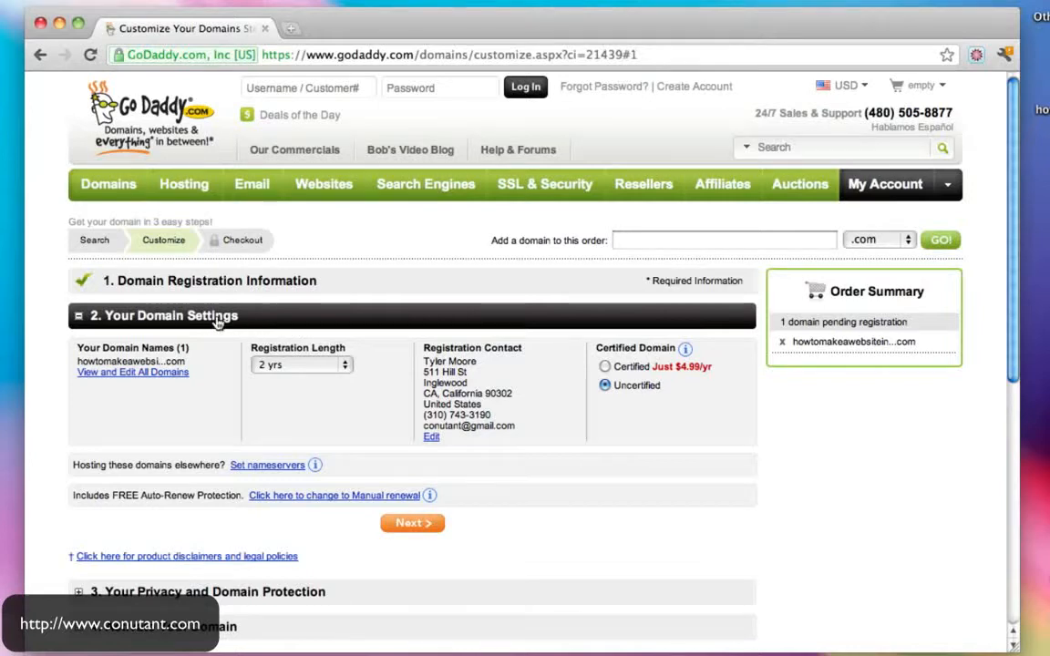
# - Change the domain's Registration Length from 2 yrs to 1 yr
pyautogui.click(345, 365)
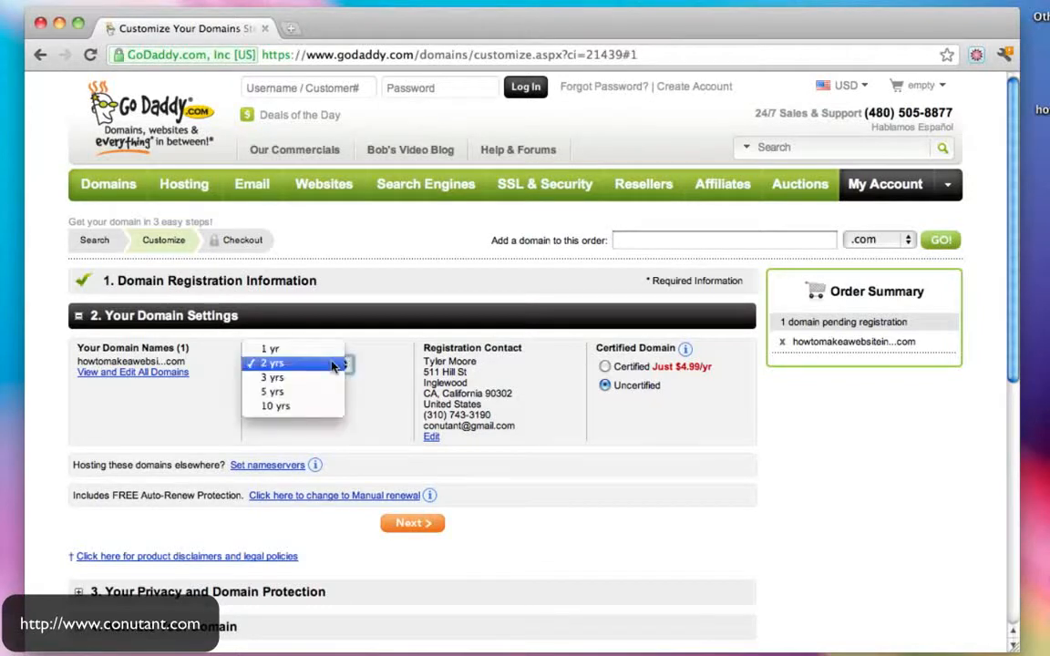
pyautogui.click(315, 349)
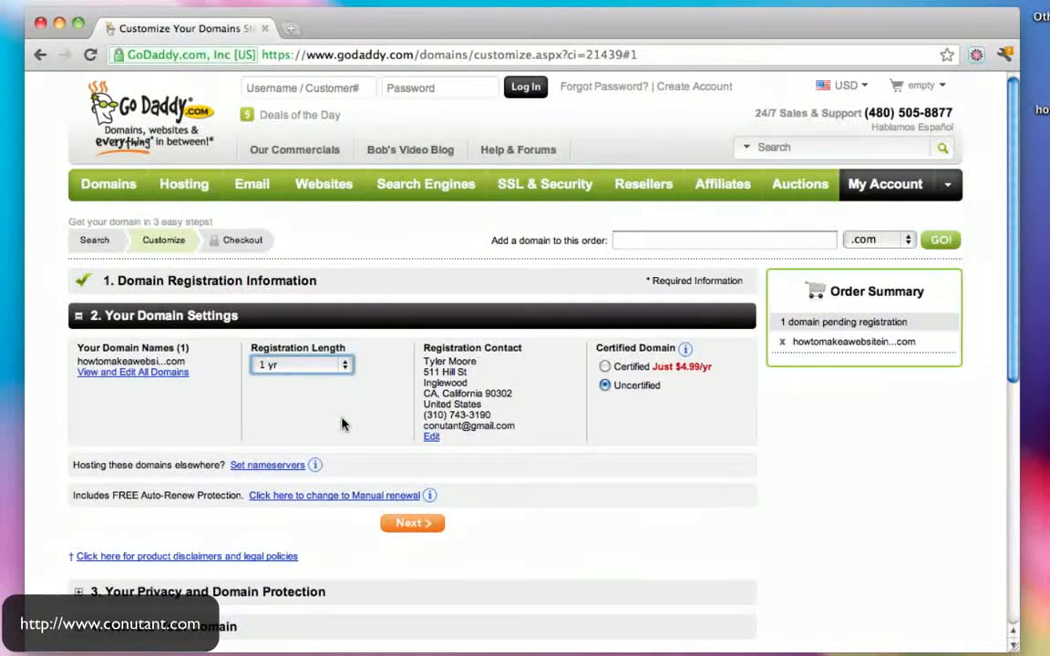
pyautogui.scroll(-2, 343, 423)
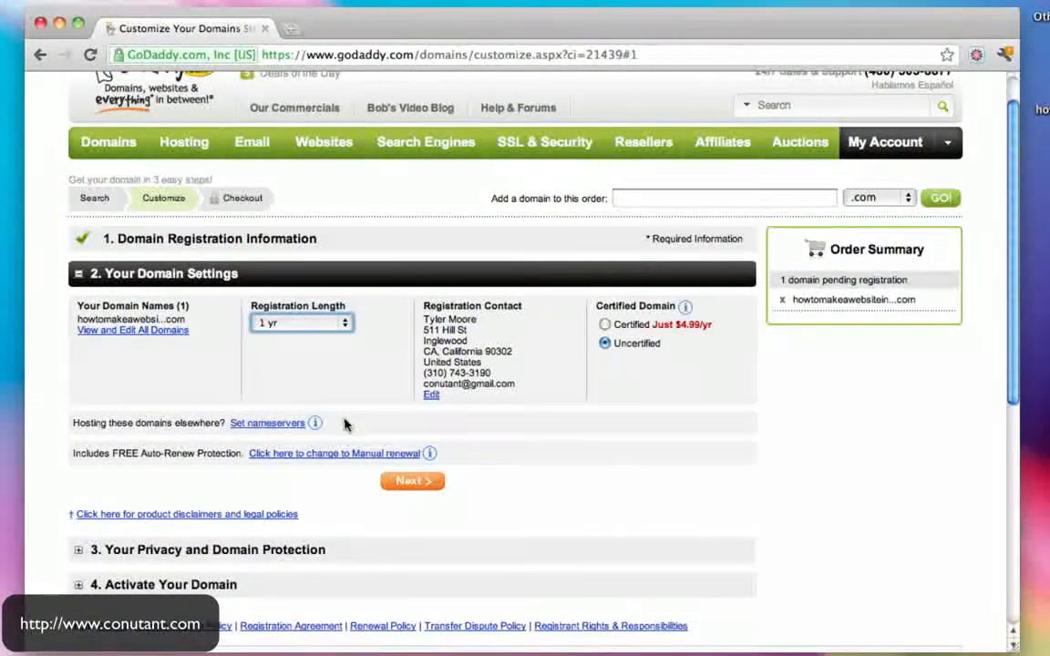
pyautogui.scroll(-1, 586, 361)
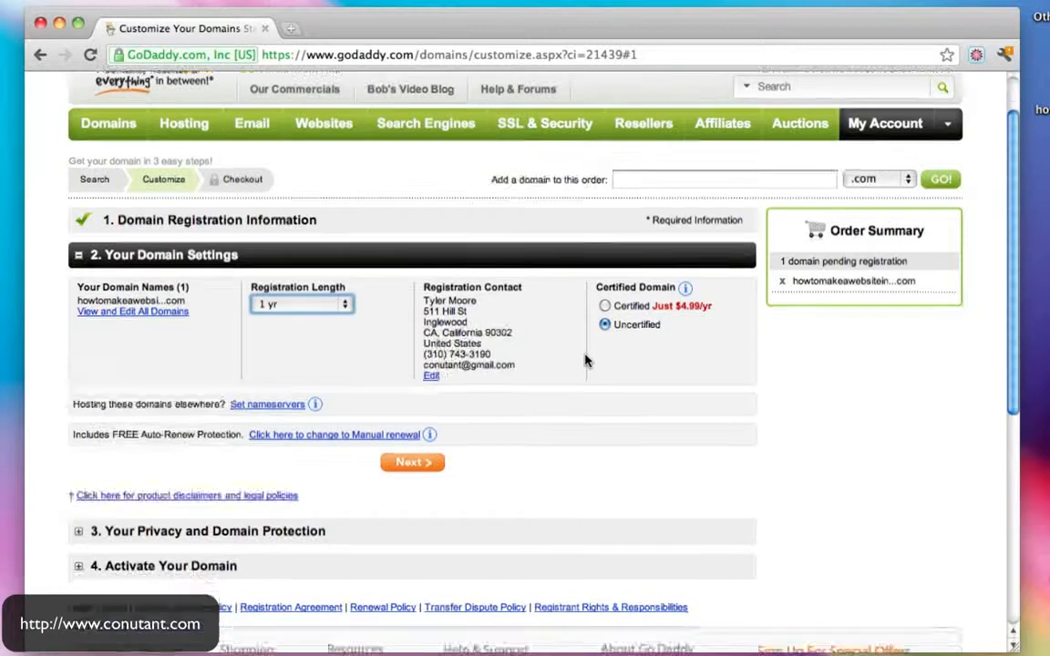
pyautogui.scroll(-1, 586, 361)
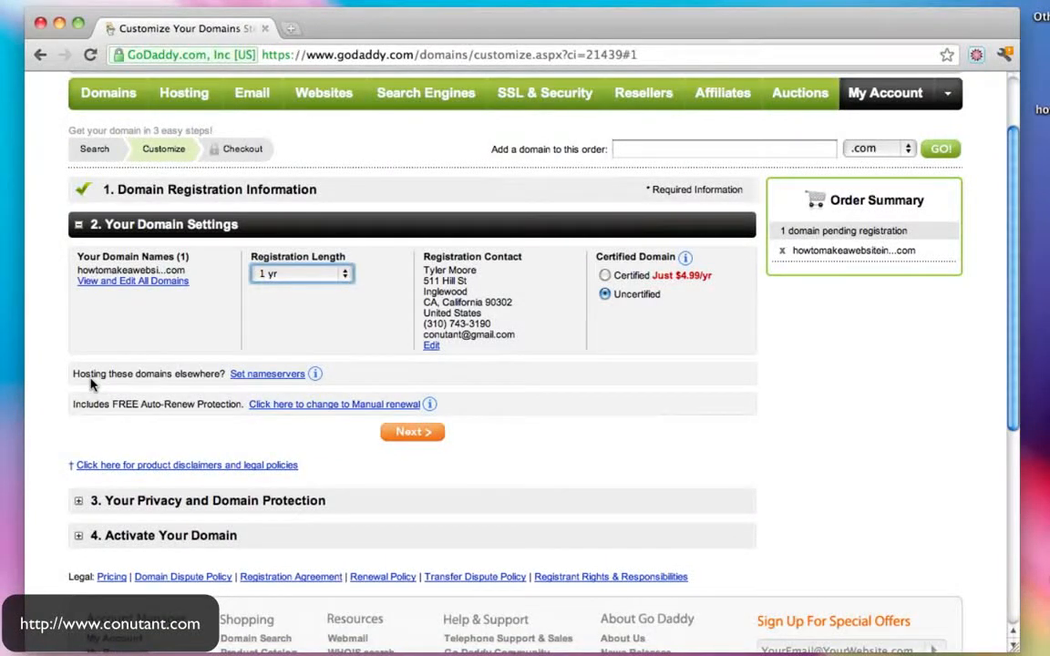
pyautogui.click(3, 511)
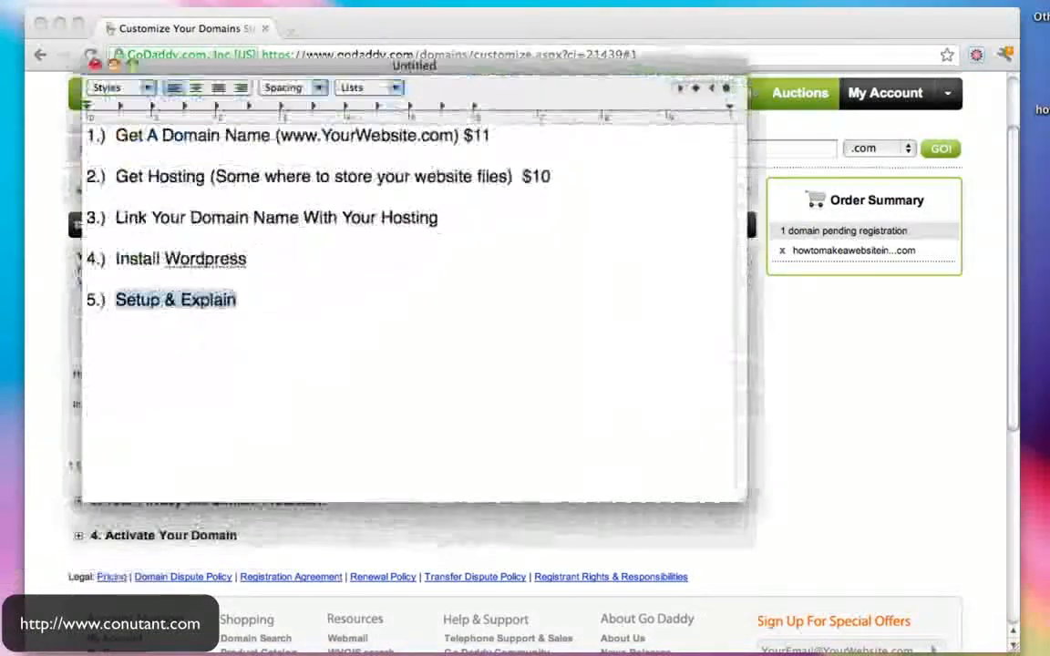
pyautogui.moveTo(115, 177); pyautogui.dragTo(224, 182)
pyautogui.moveTo(244, 69); pyautogui.dragTo(193, 95)
pyautogui.moveTo(151, 160); pyautogui.dragTo(282, 162)
pyautogui.click(137, 203)
pyautogui.moveTo(137, 203); pyautogui.dragTo(282, 202)
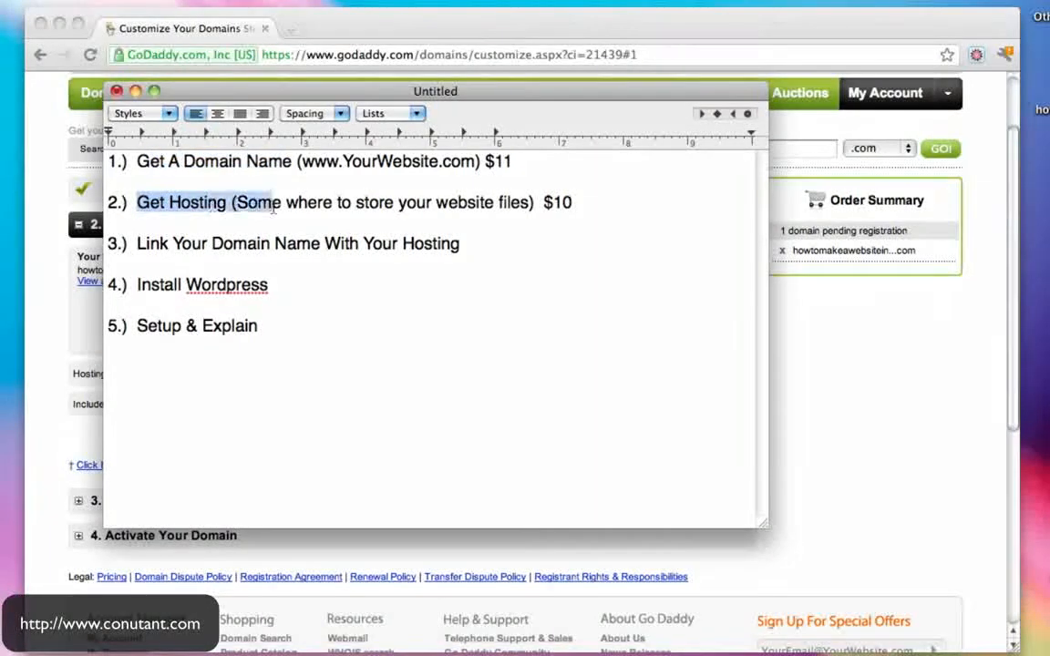
pyautogui.click(135, 91)
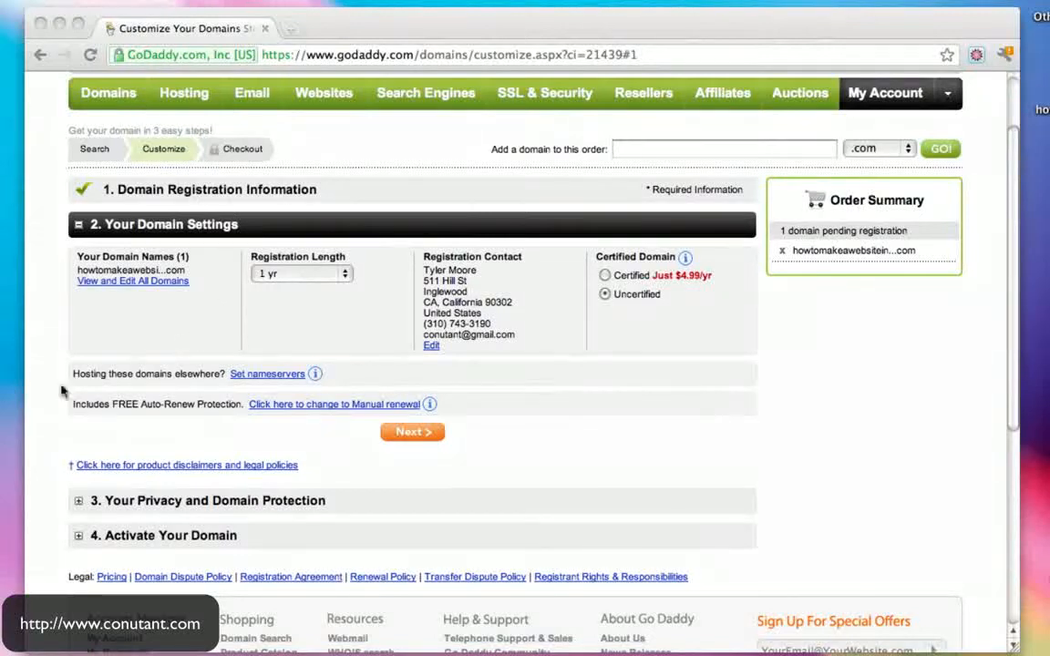
pyautogui.click(2, 524)
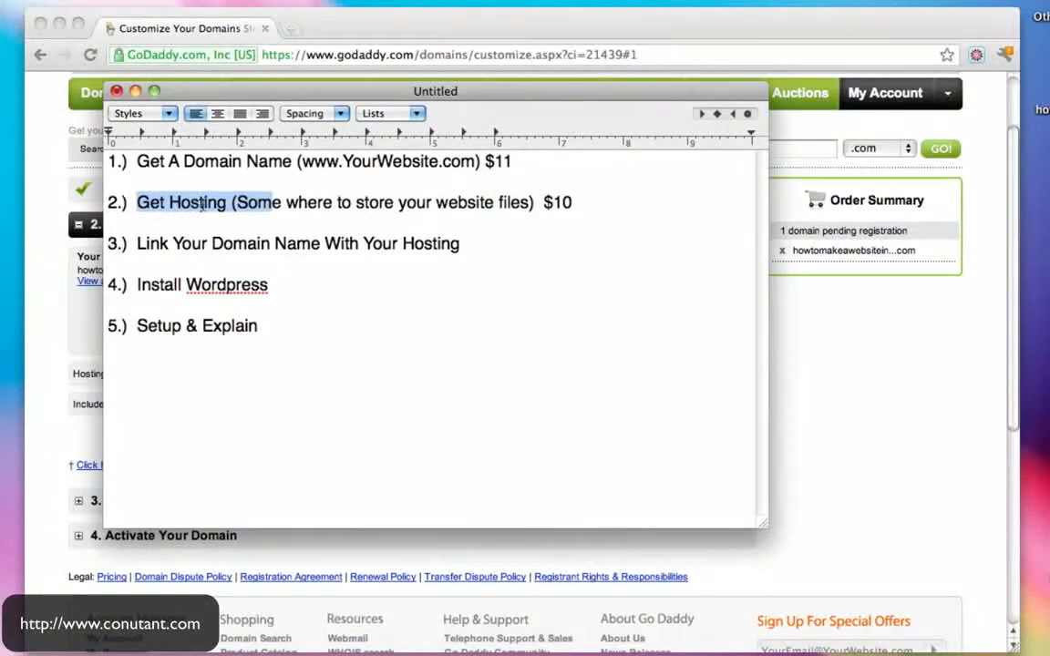
pyautogui.click(203, 204)
pyautogui.moveTo(137, 203); pyautogui.dragTo(286, 203)
pyautogui.click(117, 91)
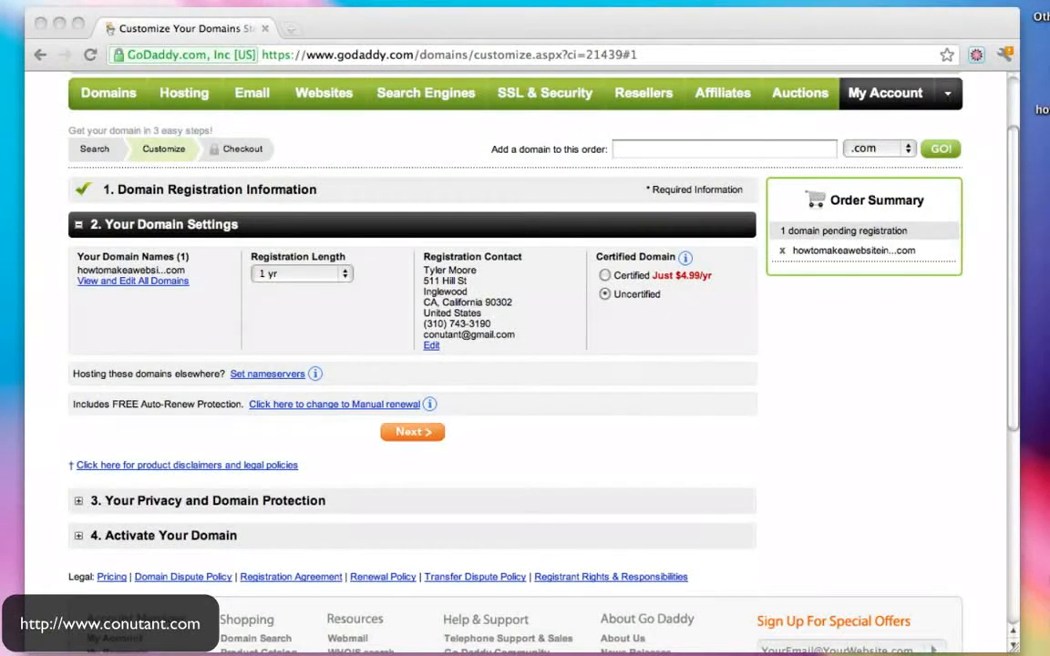
pyautogui.click(1, 545)
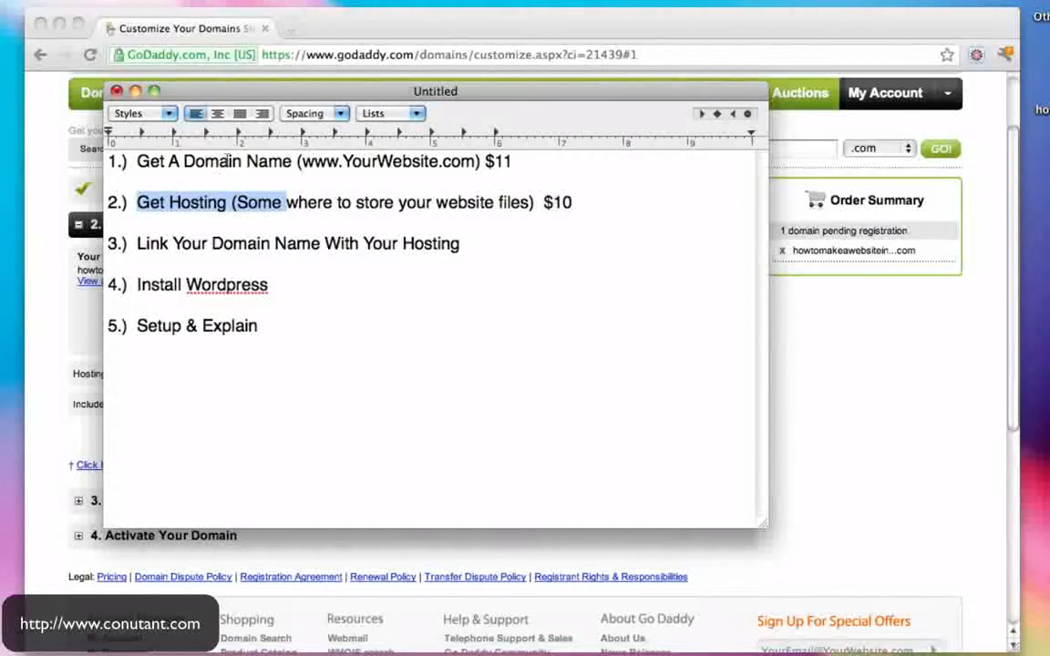
pyautogui.moveTo(307, 164); pyautogui.dragTo(439, 164)
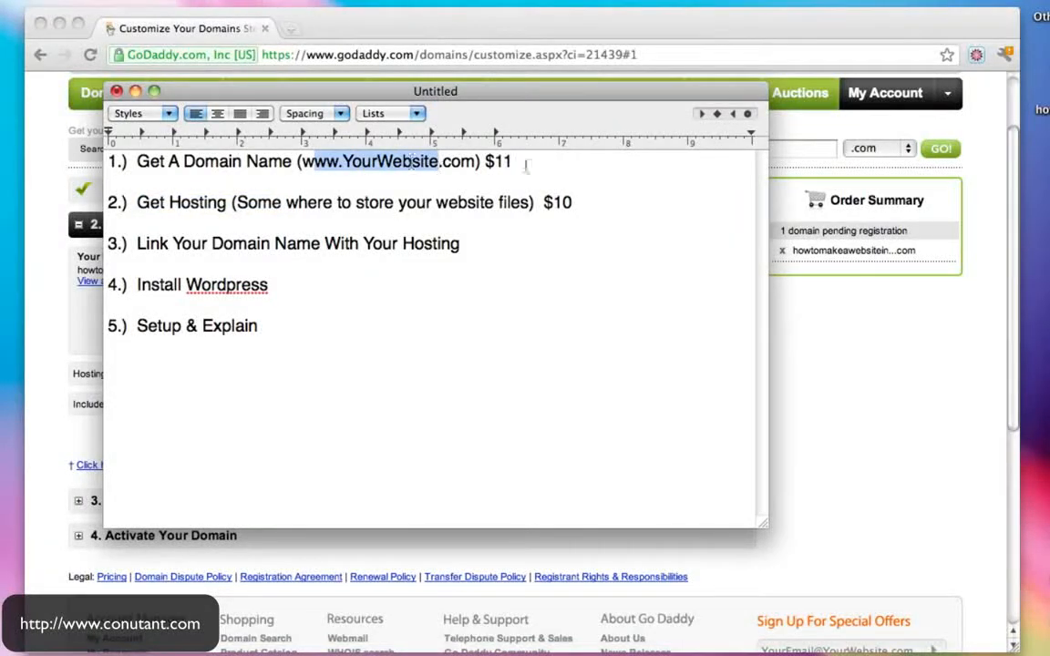
pyautogui.moveTo(437, 204); pyautogui.dragTo(166, 203)
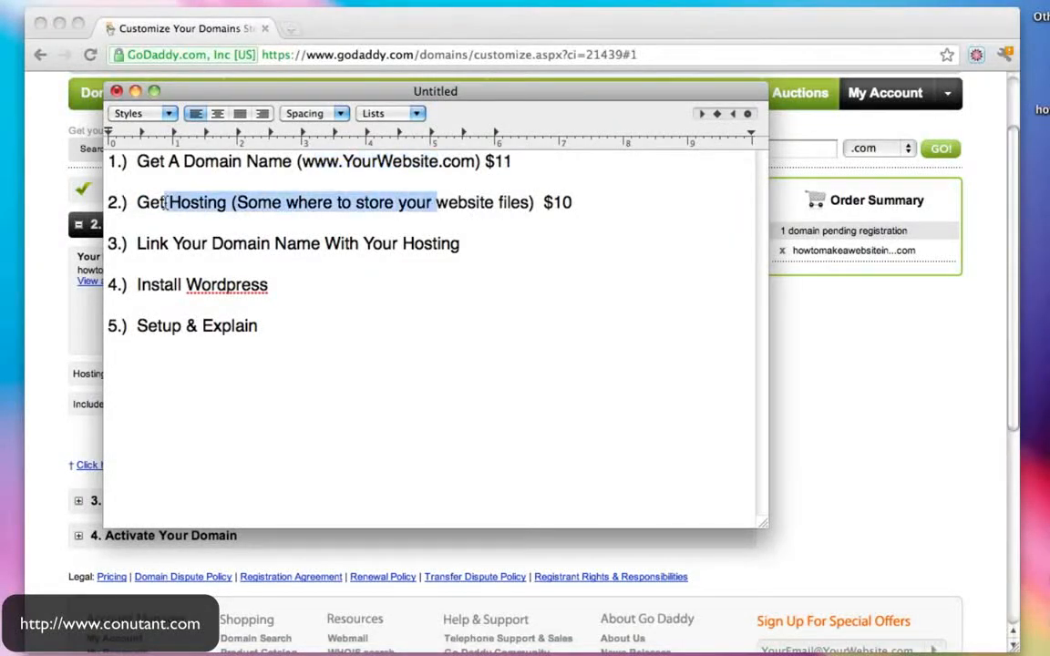
pyautogui.click(135, 91)
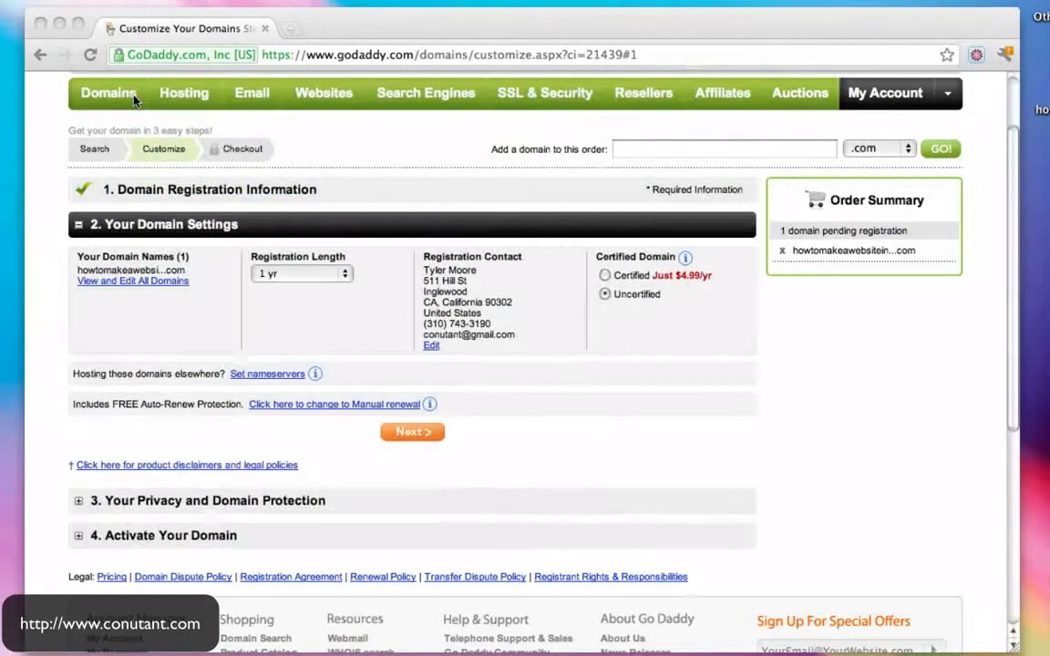
# - Confirm the domain settings and keep standard registration without adding privacy protection
pyautogui.scroll(-2, 607, 375)
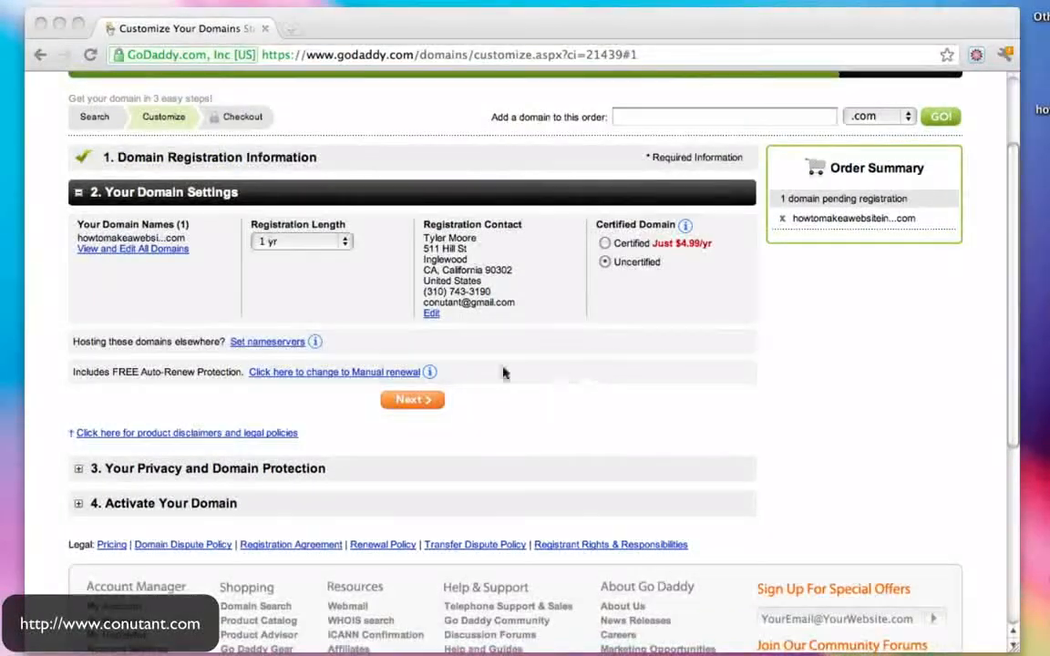
pyautogui.click(413, 402)
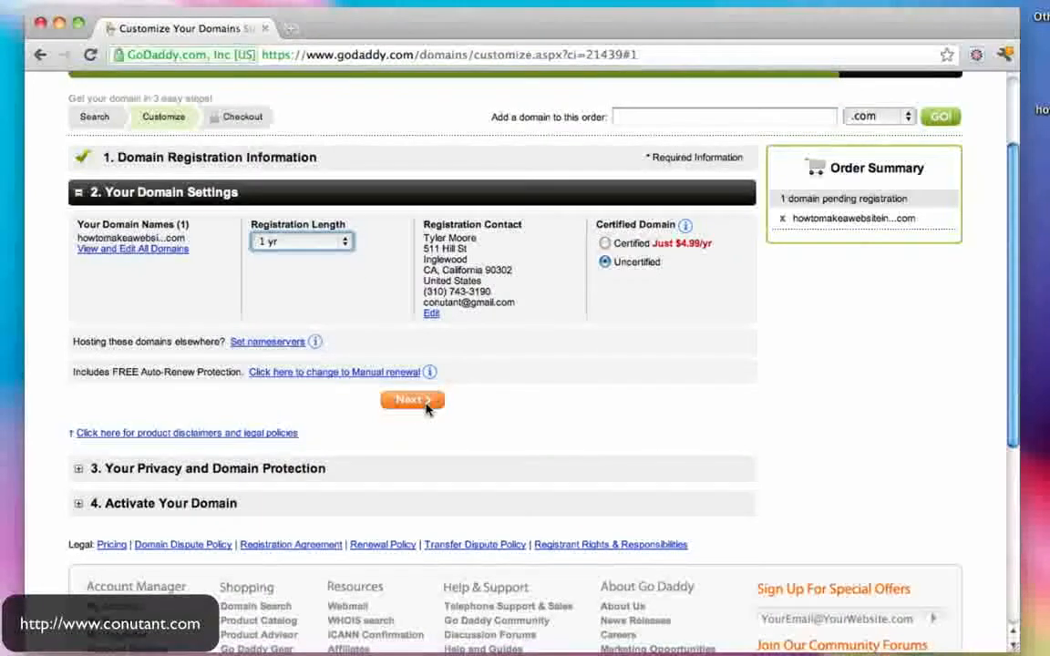
pyautogui.click(416, 404)
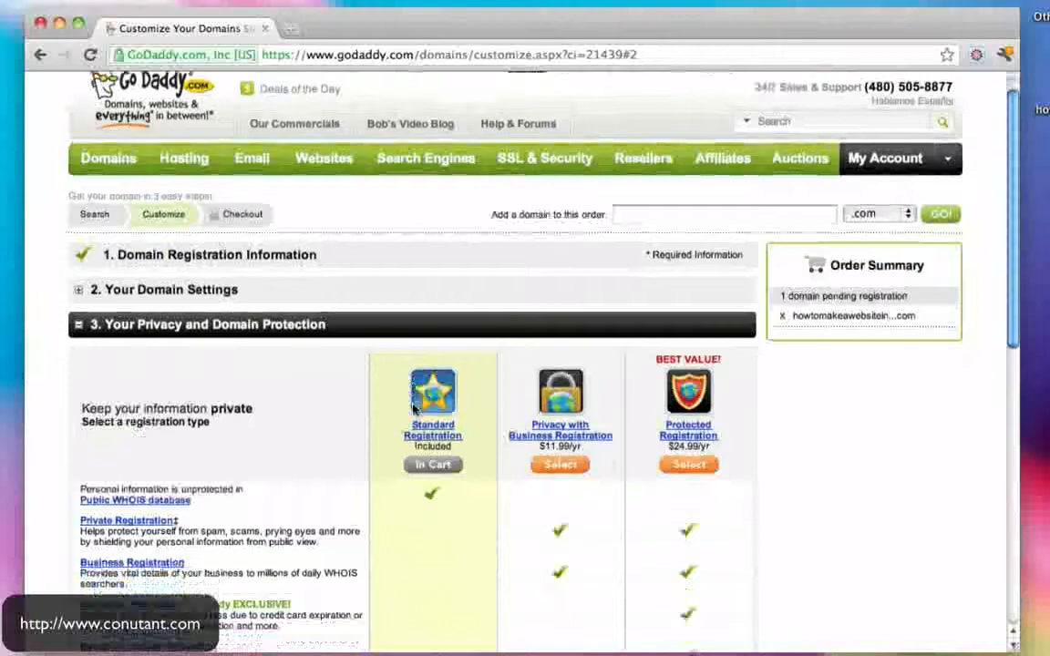
pyautogui.scroll(-2, 414, 409)
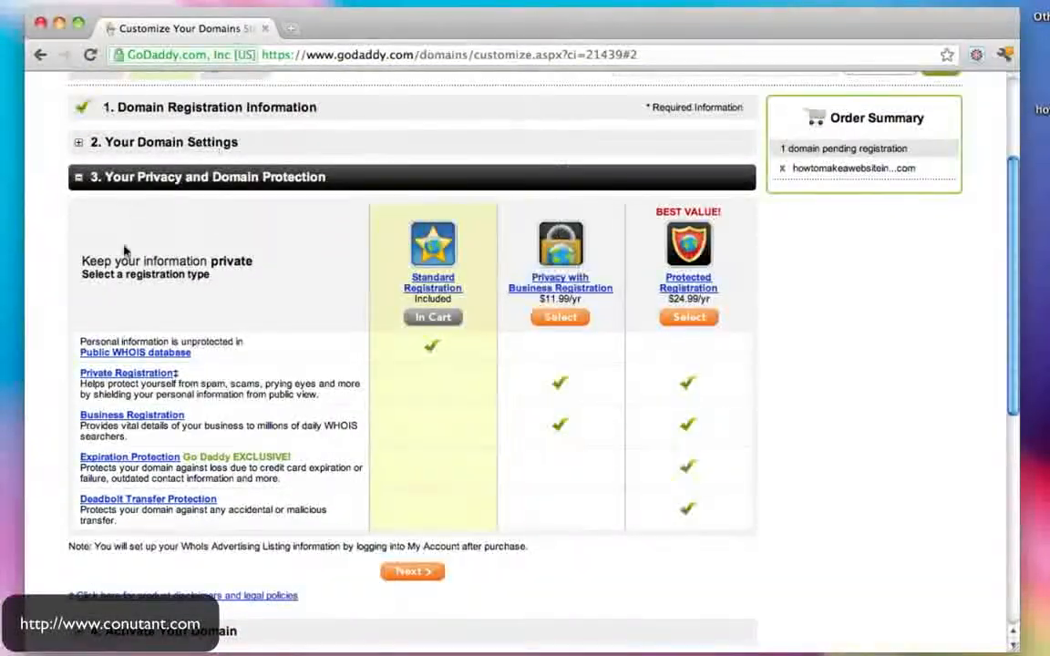
pyautogui.scroll(-1, 507, 274)
pyautogui.scroll(-4, 507, 273)
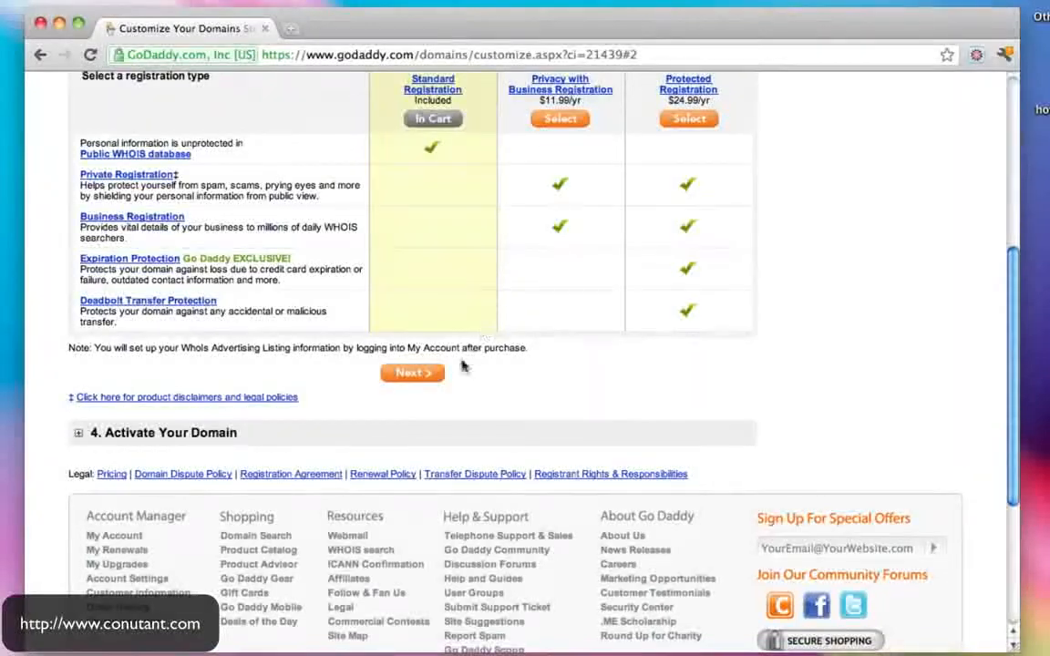
pyautogui.click(412, 374)
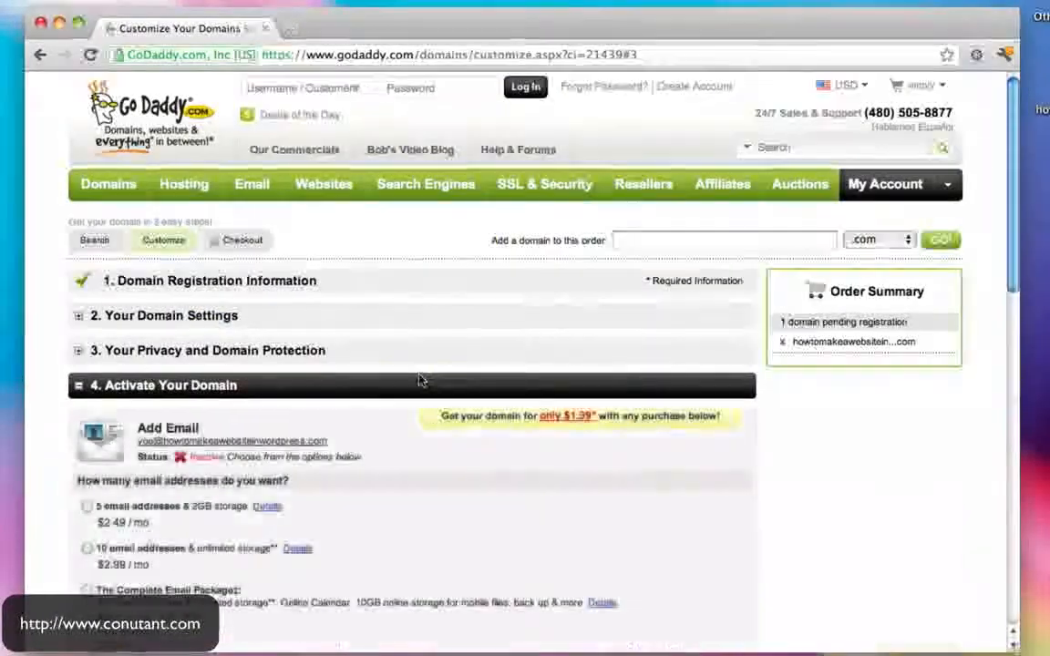
# - Skip the email and hosting add-ons and submit the domain customization
pyautogui.scroll(-3, 420, 380)
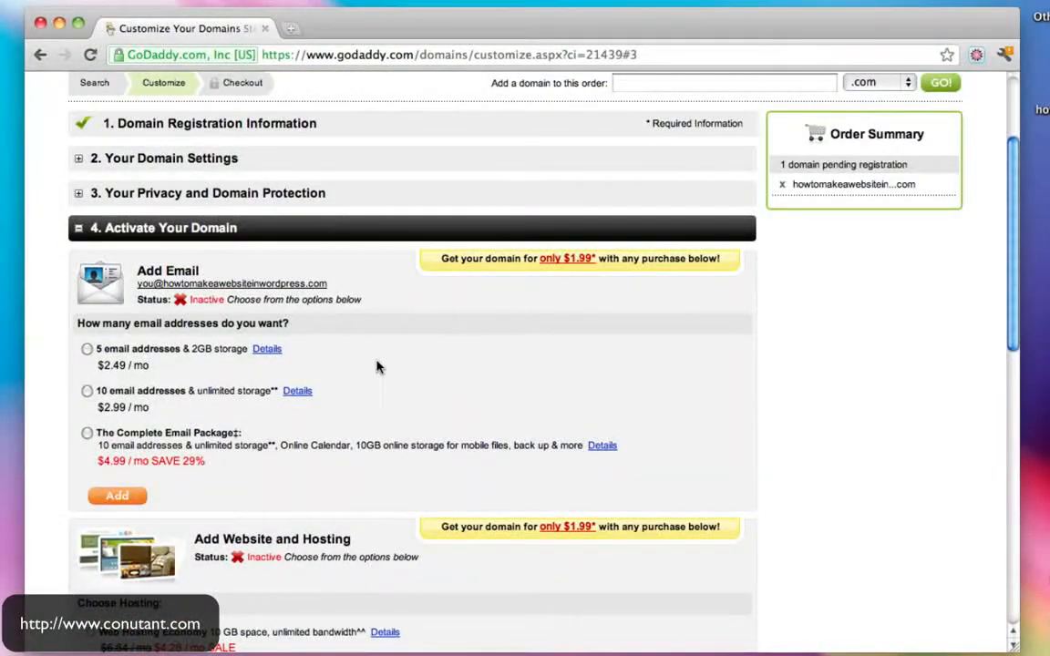
pyautogui.scroll(-8, 379, 366)
pyautogui.scroll(-1, 378, 366)
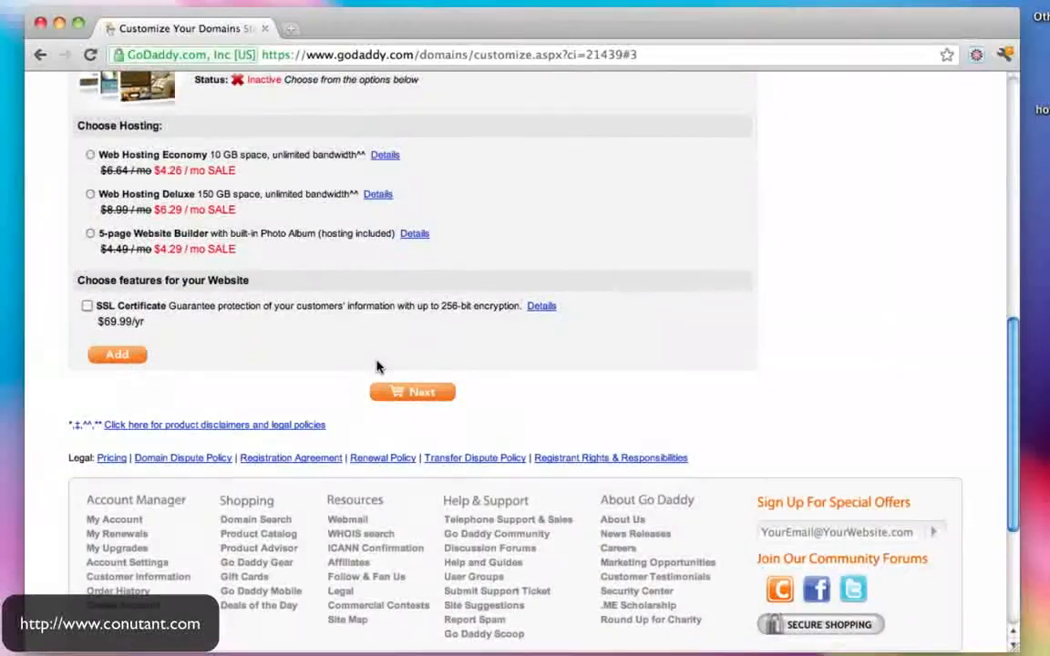
pyautogui.click(422, 394)
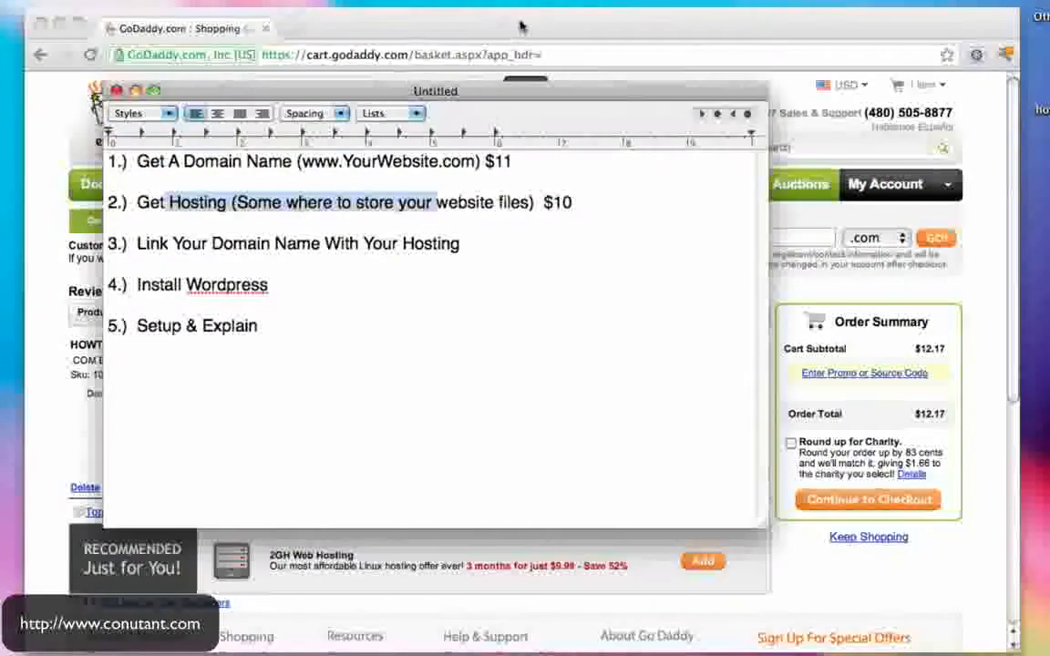
# - Update the noted domain price to $12.17, then continue from the cart to checkout
pyautogui.moveTo(486, 161); pyautogui.dragTo(513, 162)
pyautogui.write('$12.17')
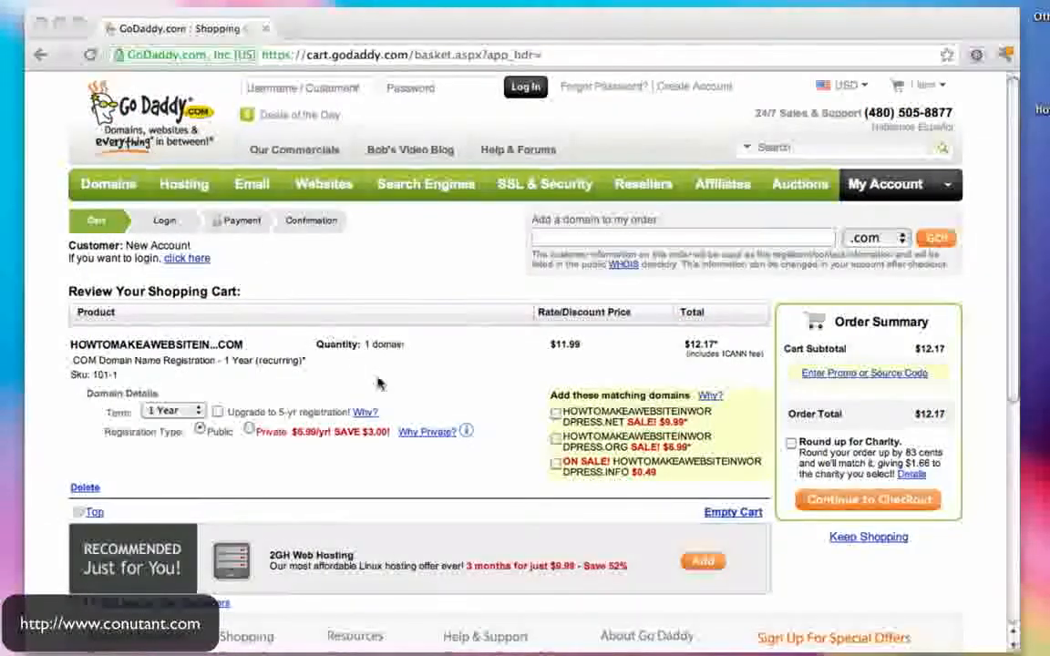
pyautogui.scroll(-2, 378, 383)
pyautogui.scroll(-3, 379, 383)
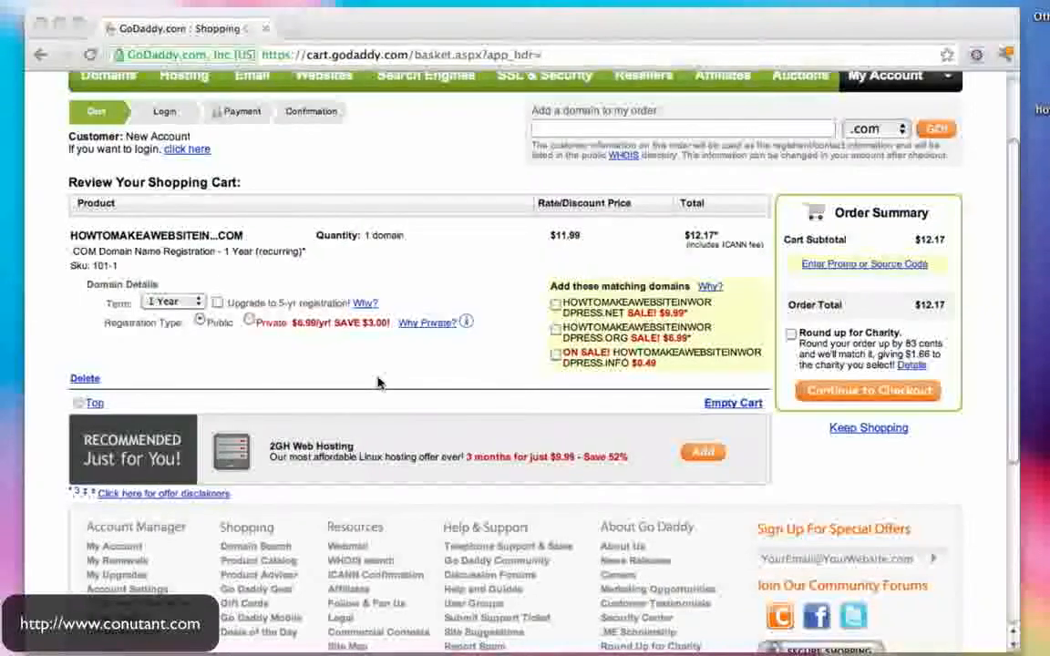
pyautogui.click(884, 399)
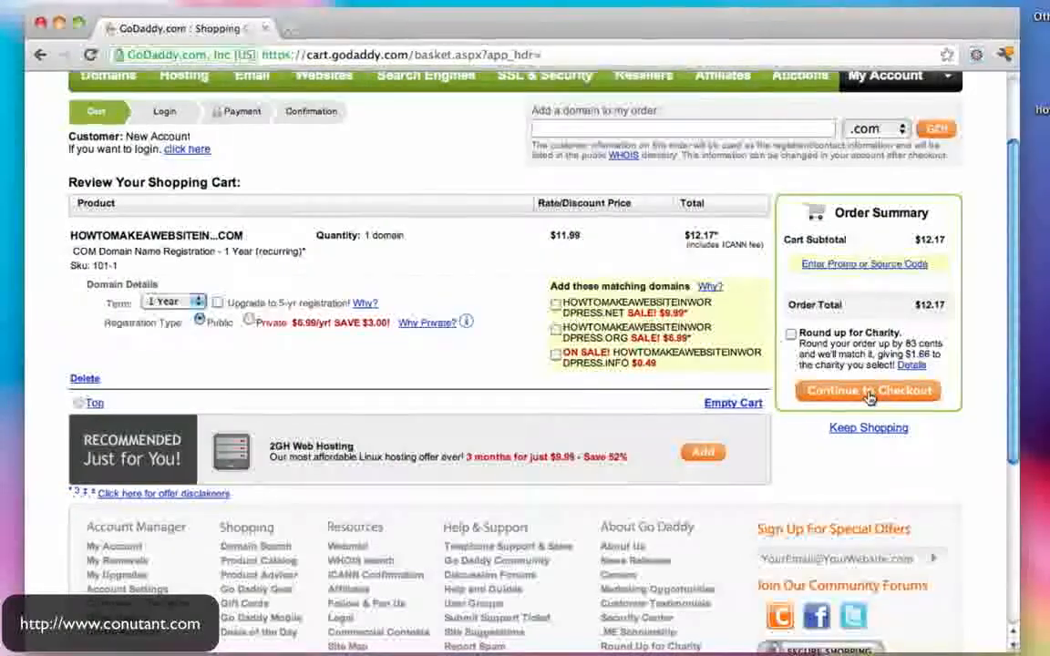
pyautogui.click(868, 392)
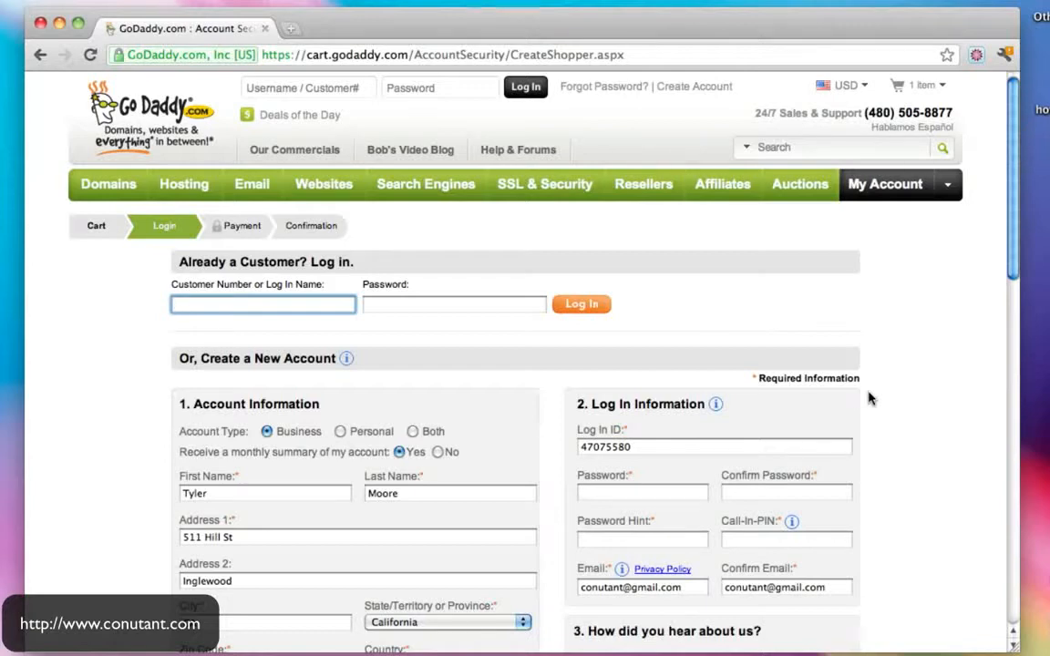
# - Fill in the new account's password, password confirmation, password hint and call-in PIN
pyautogui.scroll(-1, 869, 398)
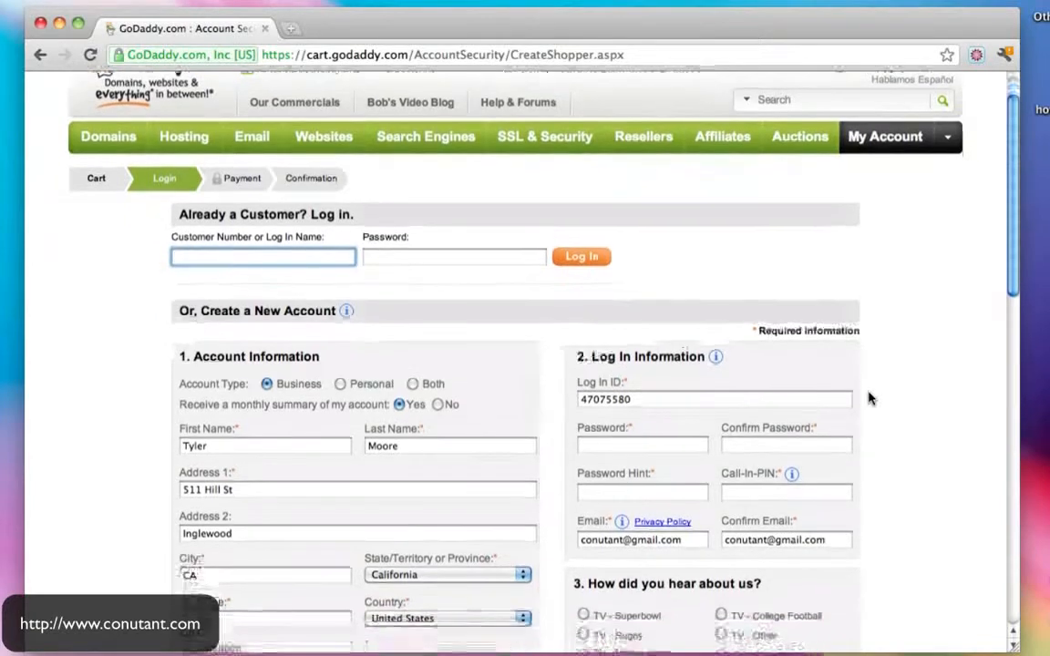
pyautogui.scroll(-1, 868, 398)
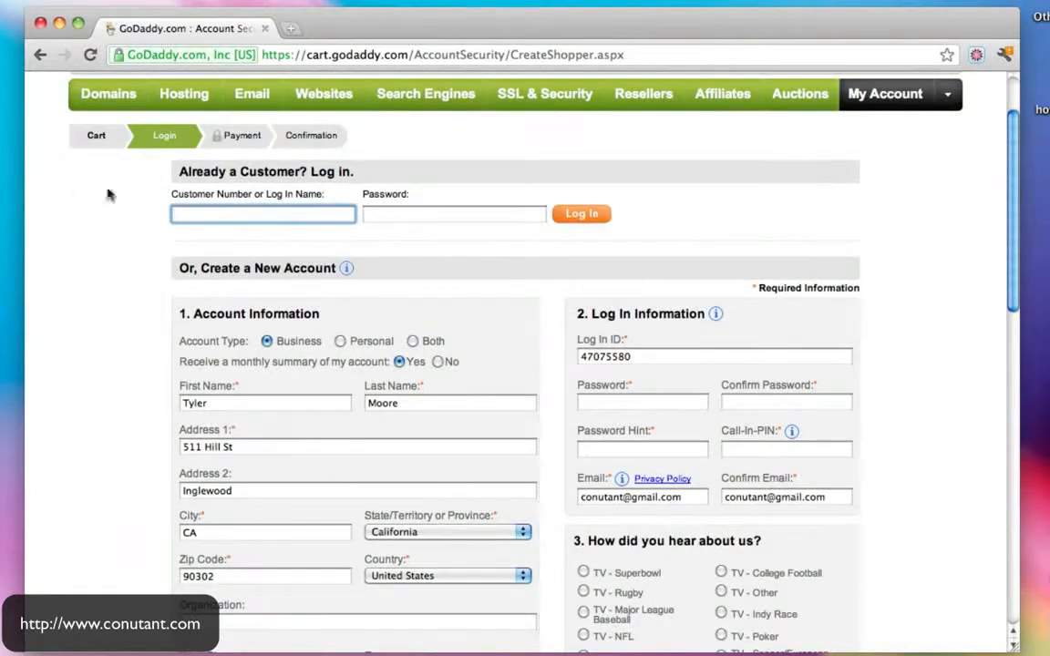
pyautogui.scroll(-1, 490, 380)
pyautogui.scroll(-1, 490, 381)
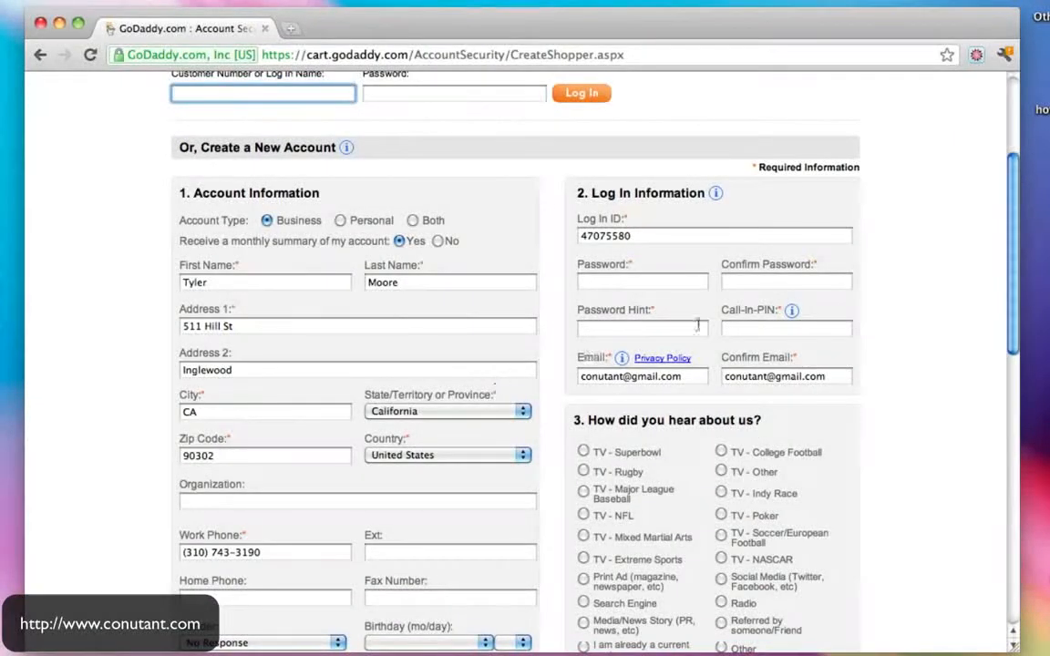
pyautogui.click(657, 285)
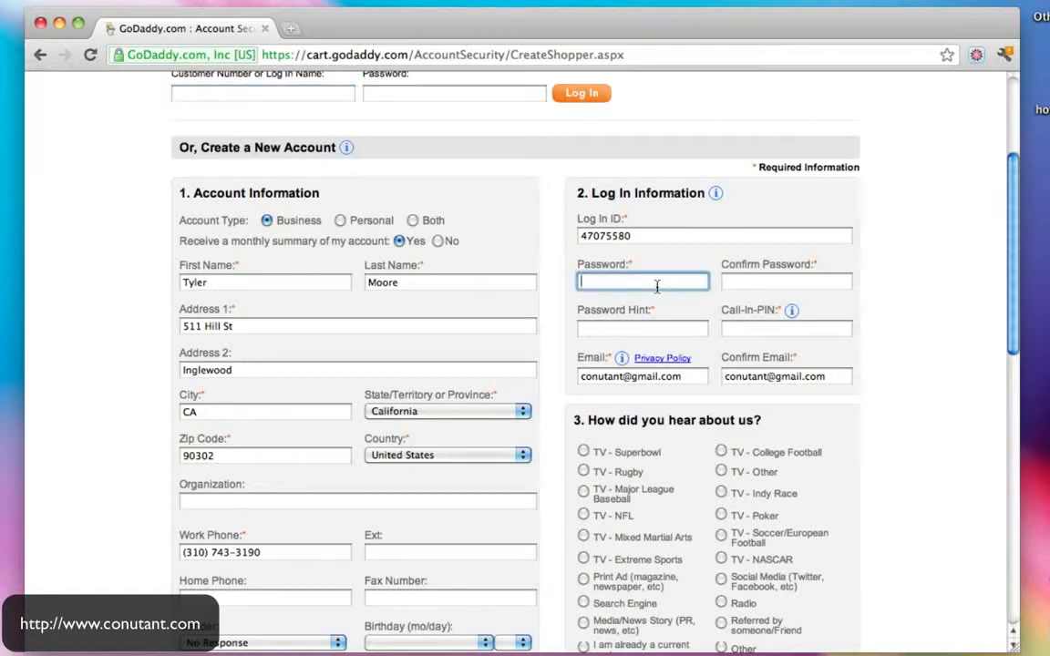
pyautogui.press('Tab')
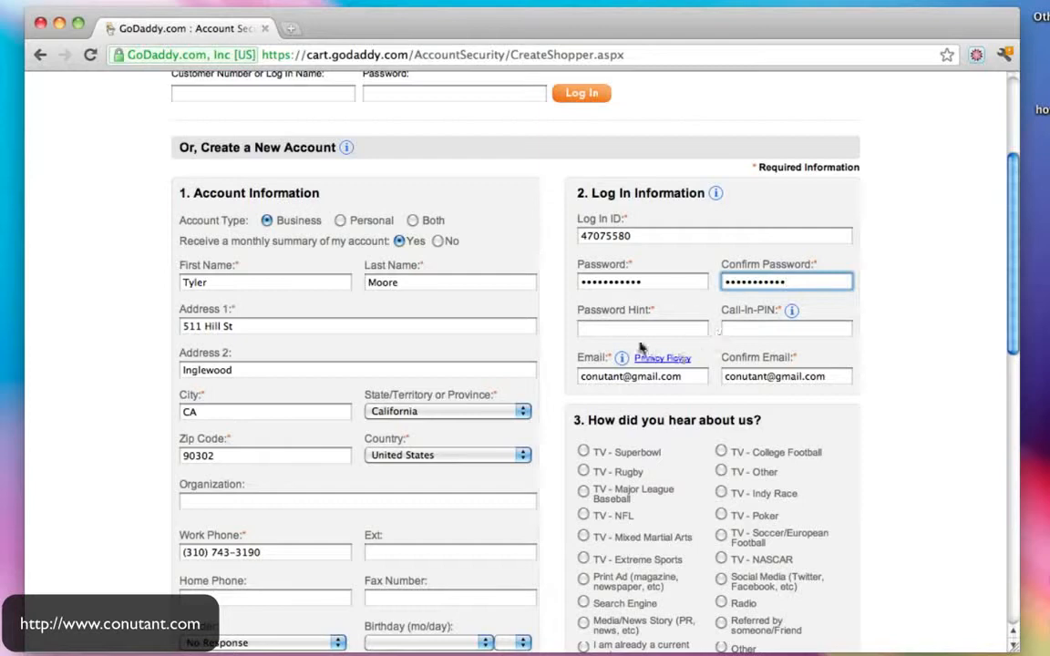
pyautogui.click(612, 325)
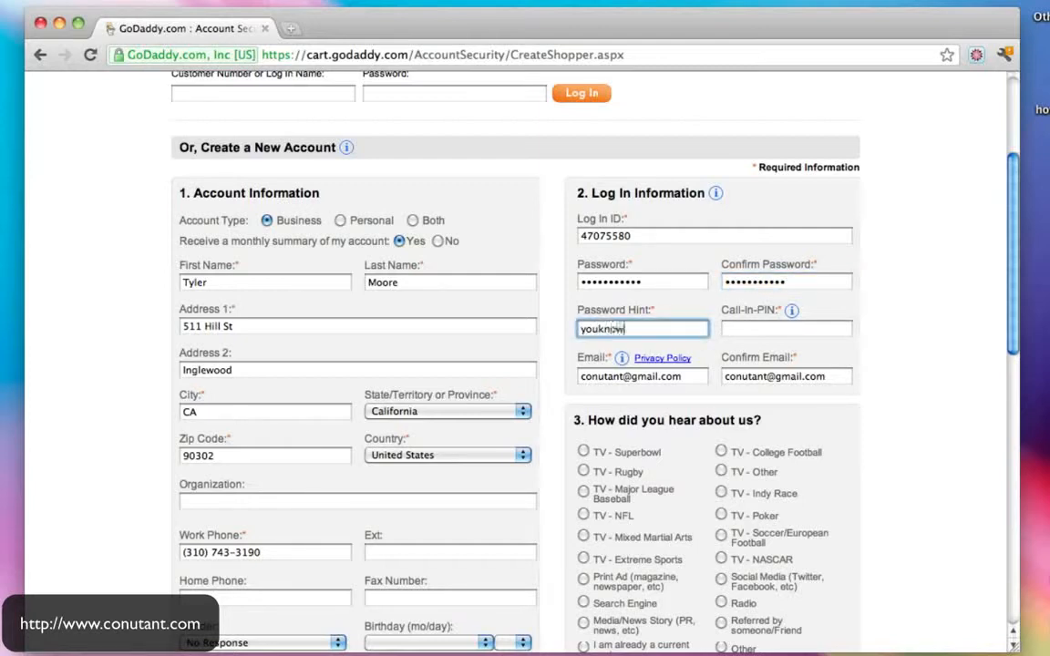
pyautogui.click(765, 331)
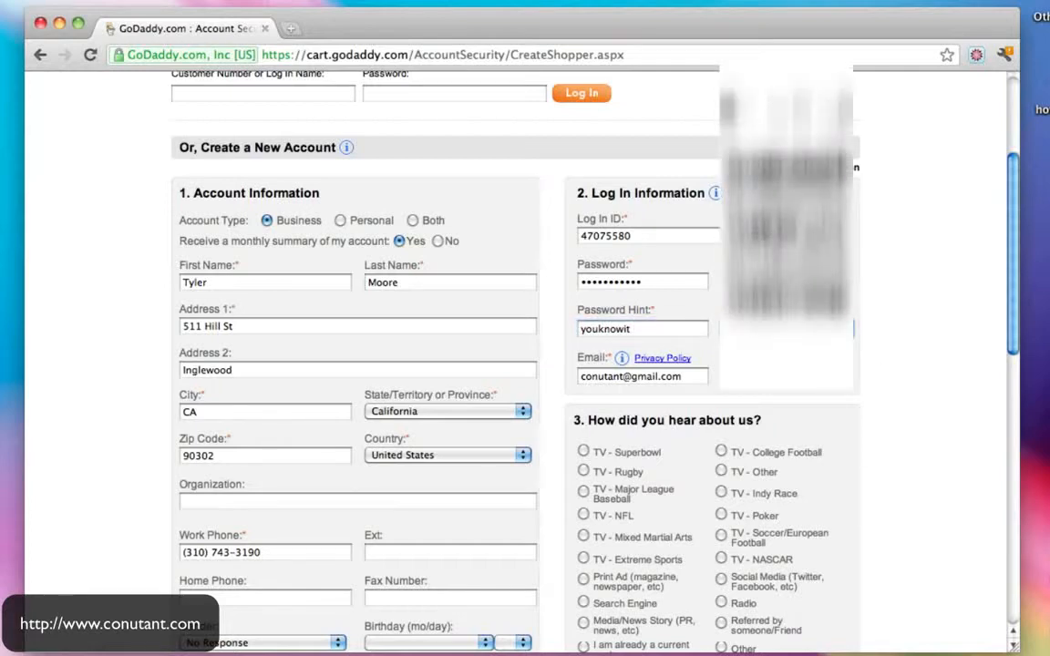
# - Set the email notice and U.S. Mail offer preferences to No and continue to checkout
pyautogui.scroll(-3, 945, 346)
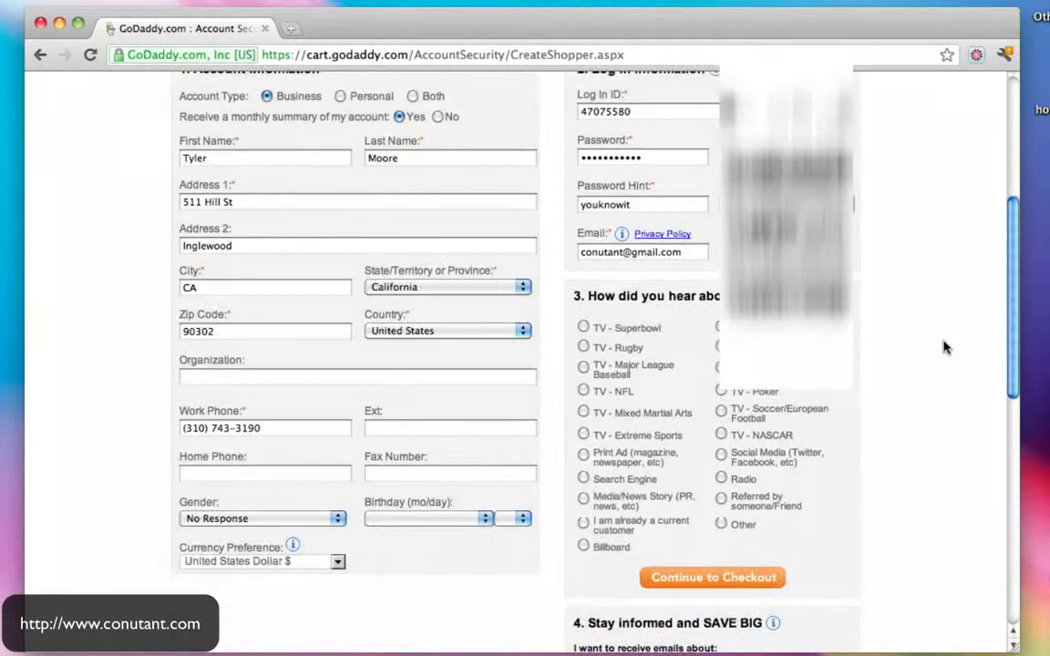
pyautogui.scroll(-5, 670, 354)
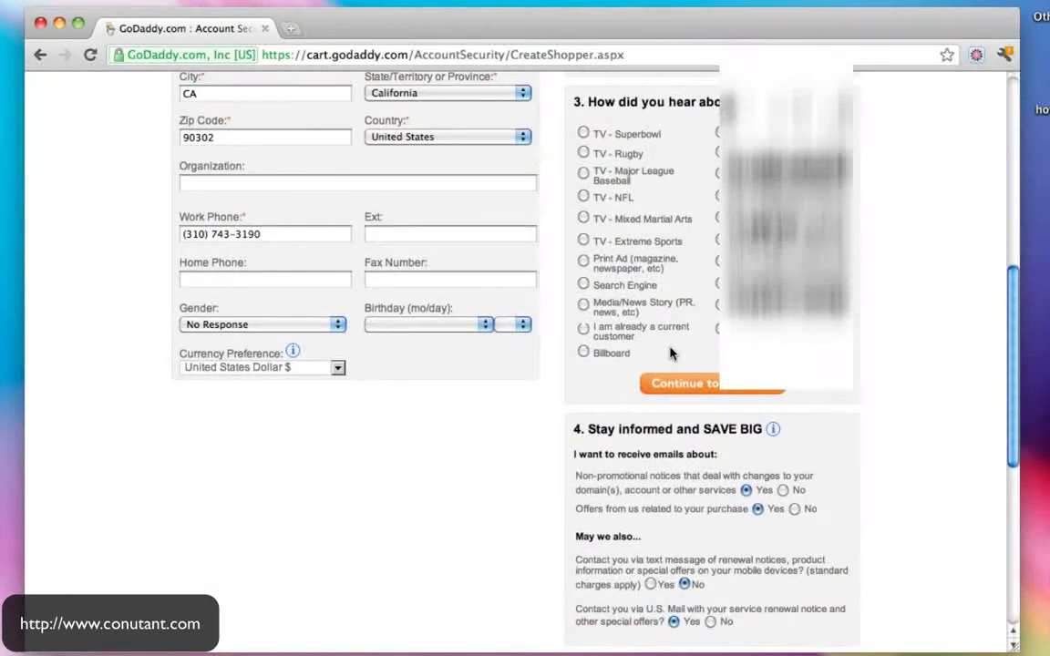
pyautogui.scroll(-3, 670, 353)
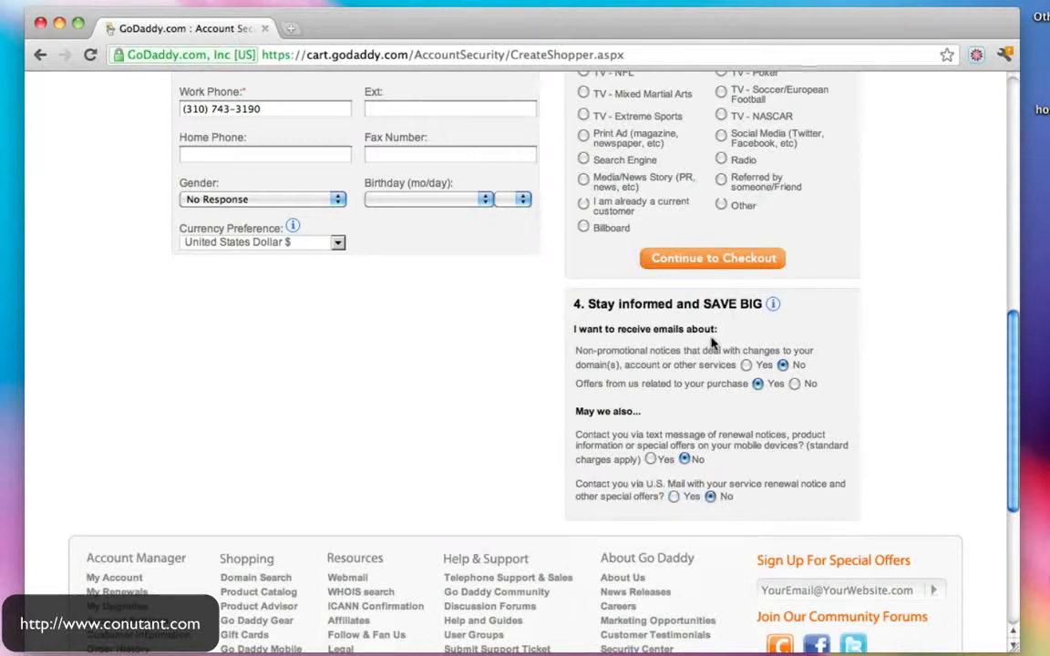
pyautogui.scroll(2, 656, 292)
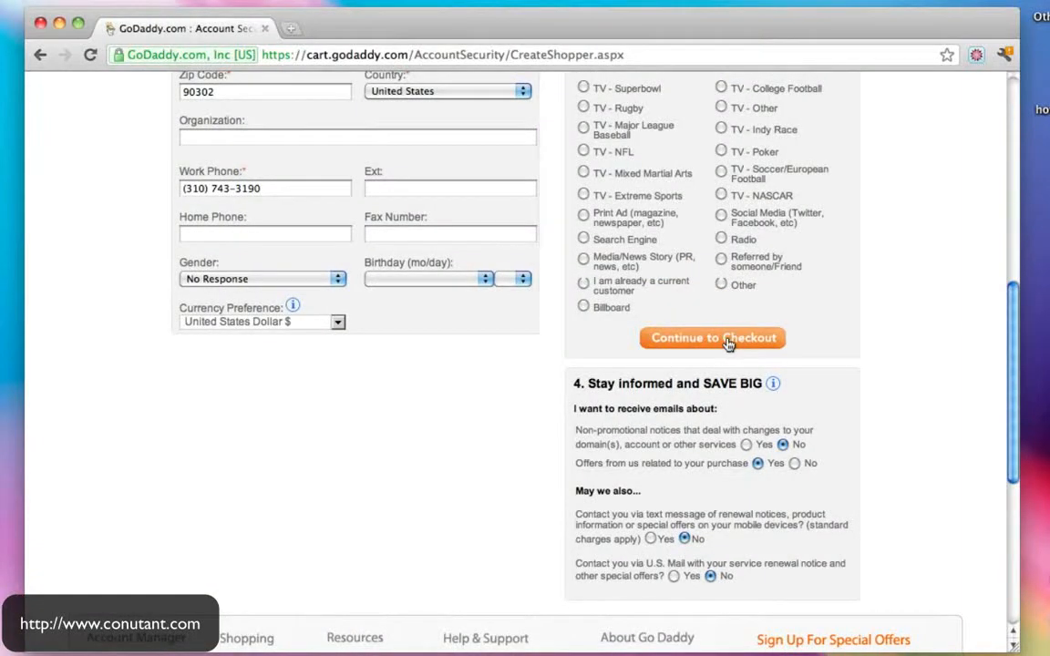
pyautogui.click(727, 340)
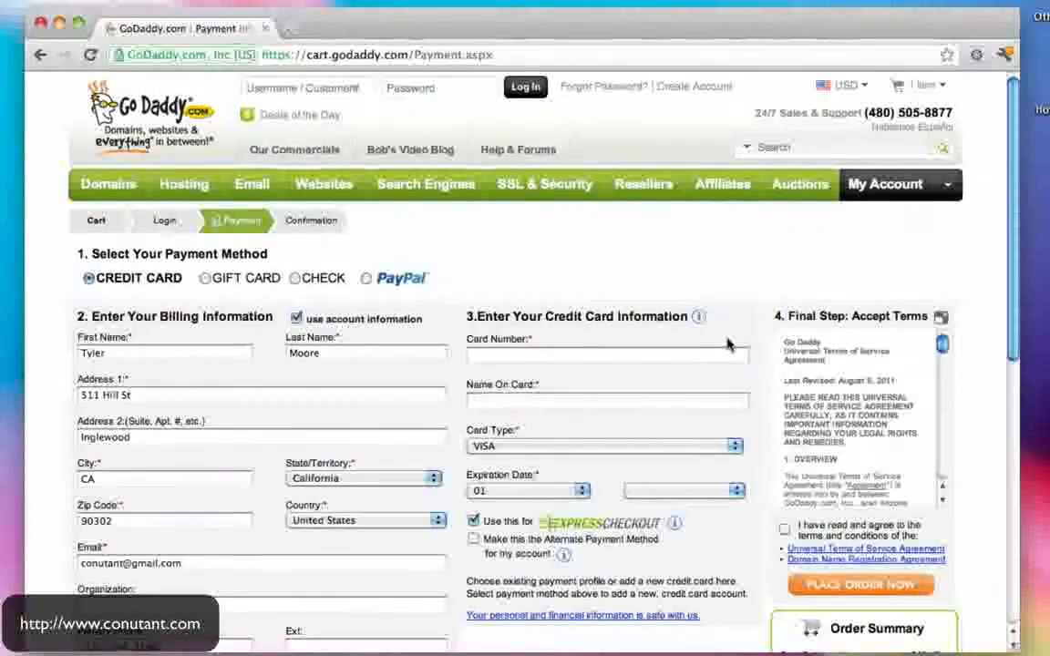
# - Select PayPal instead of credit card as the payment method
pyautogui.scroll(-3, 728, 345)
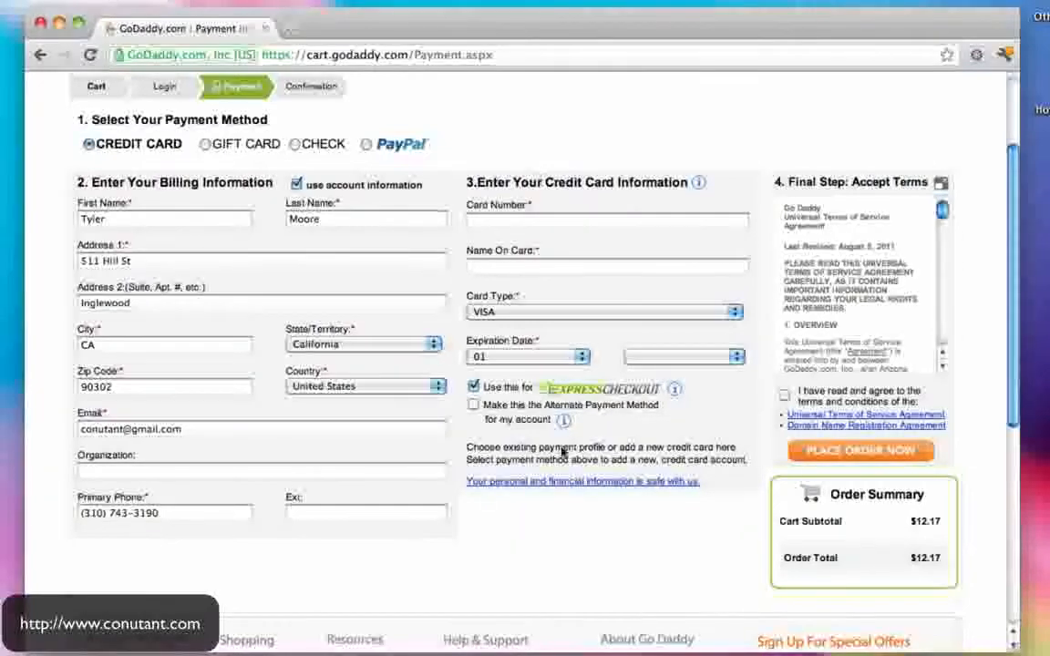
pyautogui.scroll(3, 768, 440)
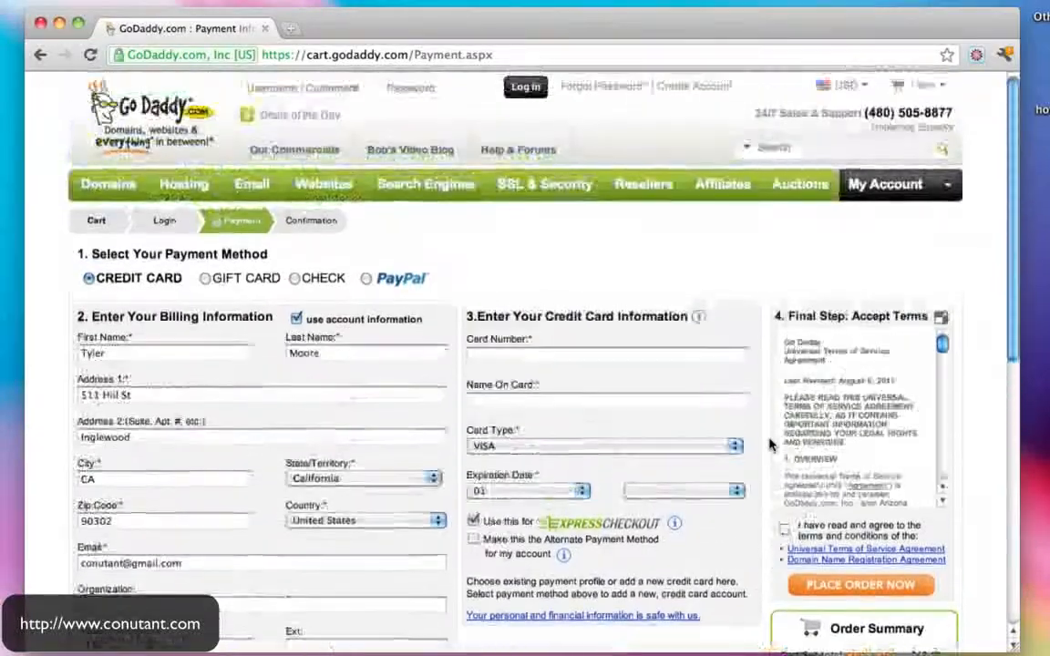
pyautogui.click(368, 281)
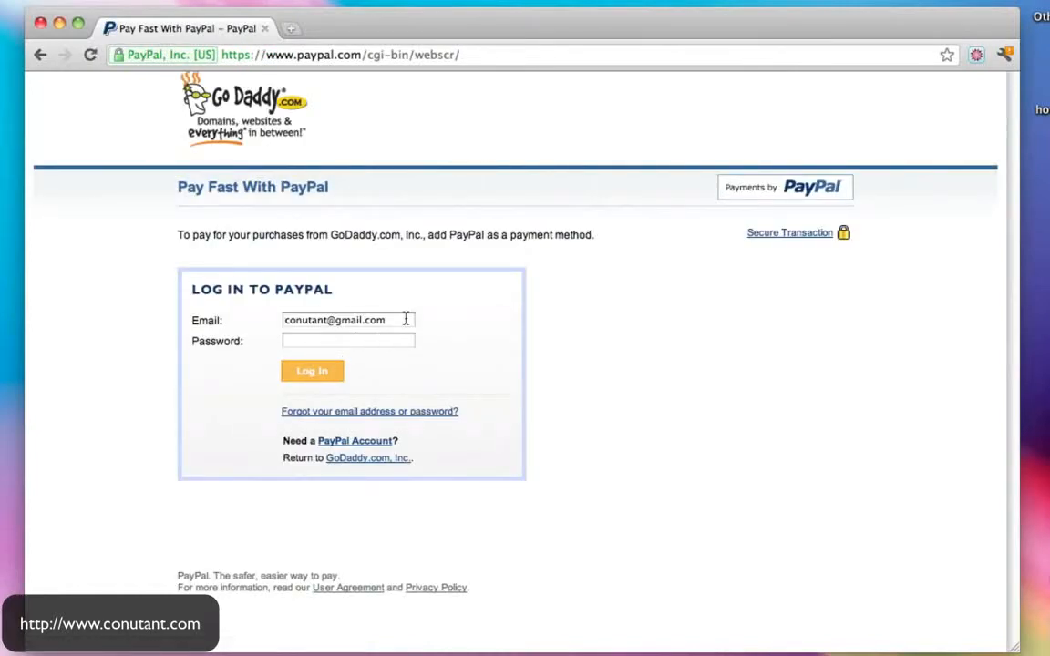
# - Replace the prefilled e-mail with the PayPal account e-mail, enter the password, and log in
pyautogui.moveTo(406, 319); pyautogui.dragTo(195, 312)
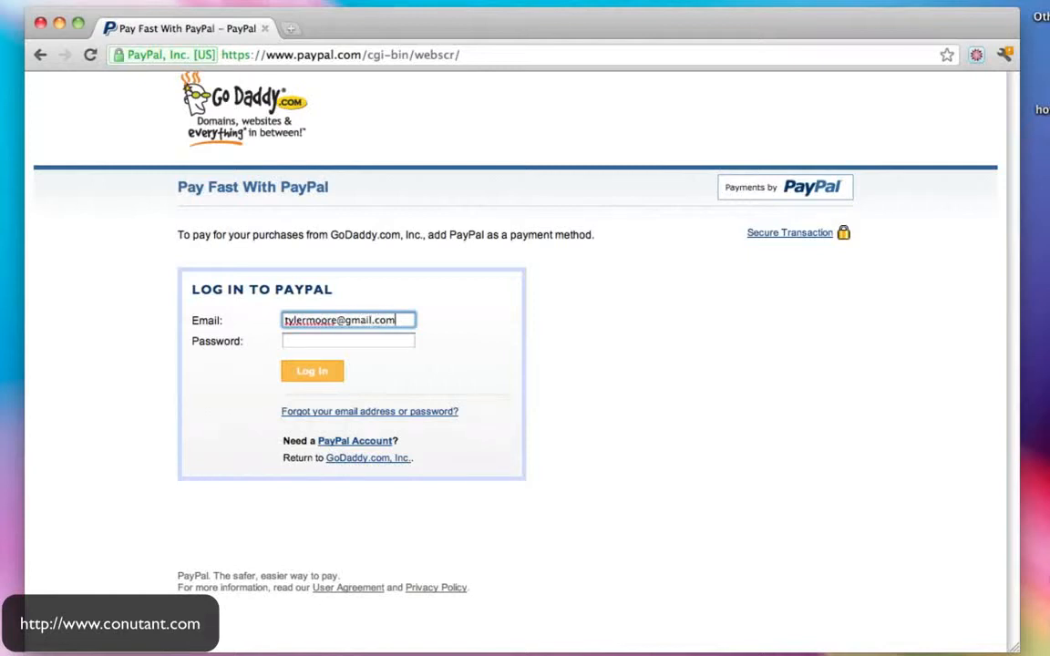
pyautogui.press('Tab')
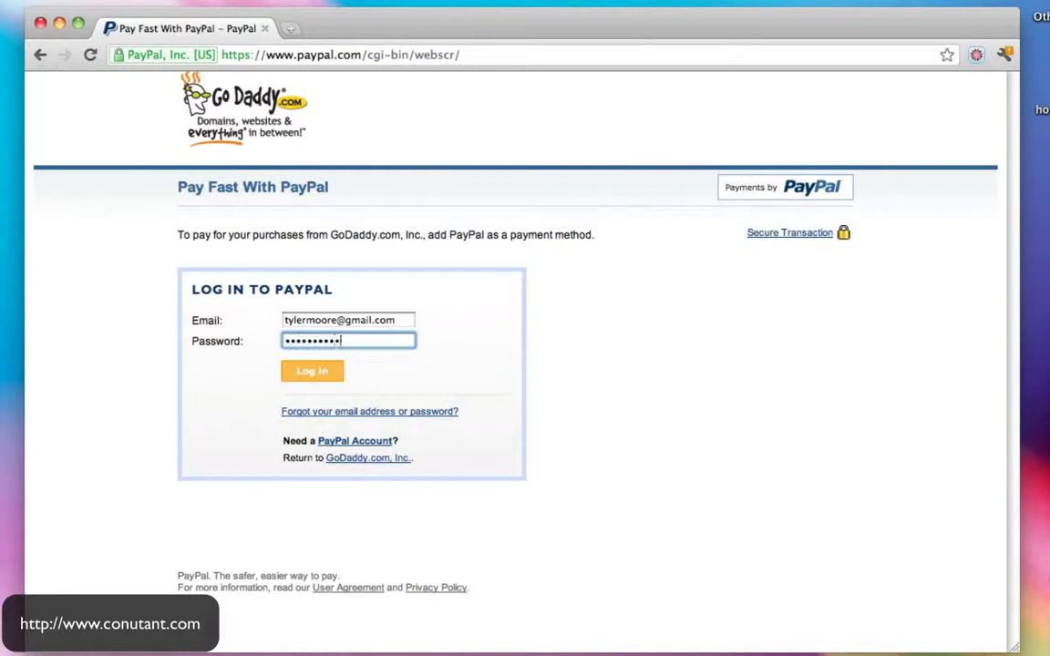
pyautogui.click(316, 376)
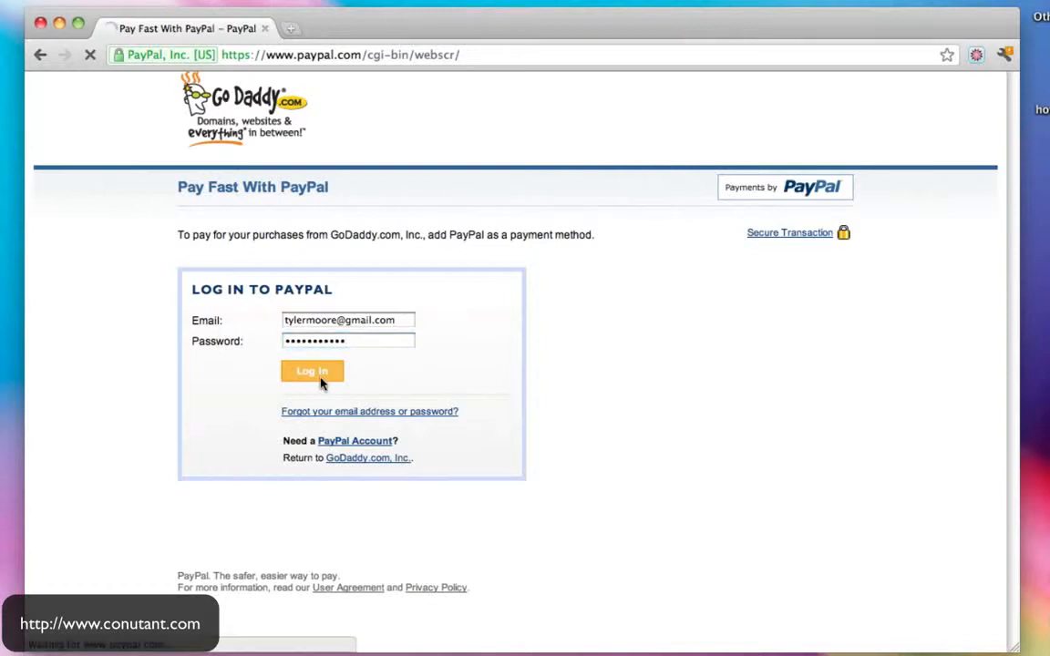
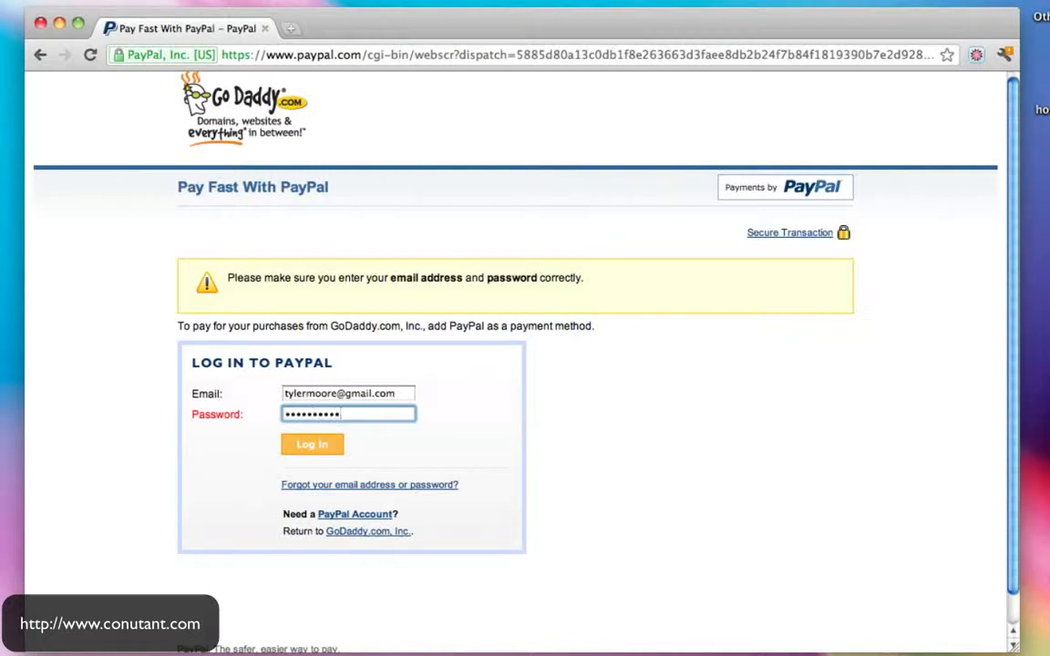
# - Log in to PayPal and agree to add PayPal as GoDaddy's payment method
pyautogui.click(313, 445)
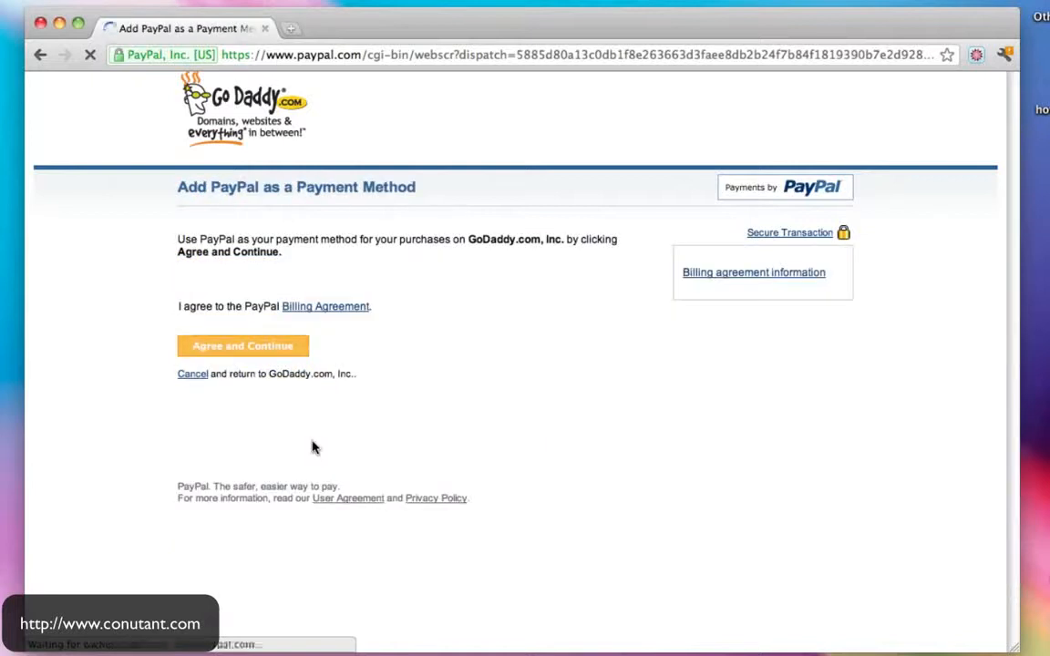
pyautogui.click(273, 355)
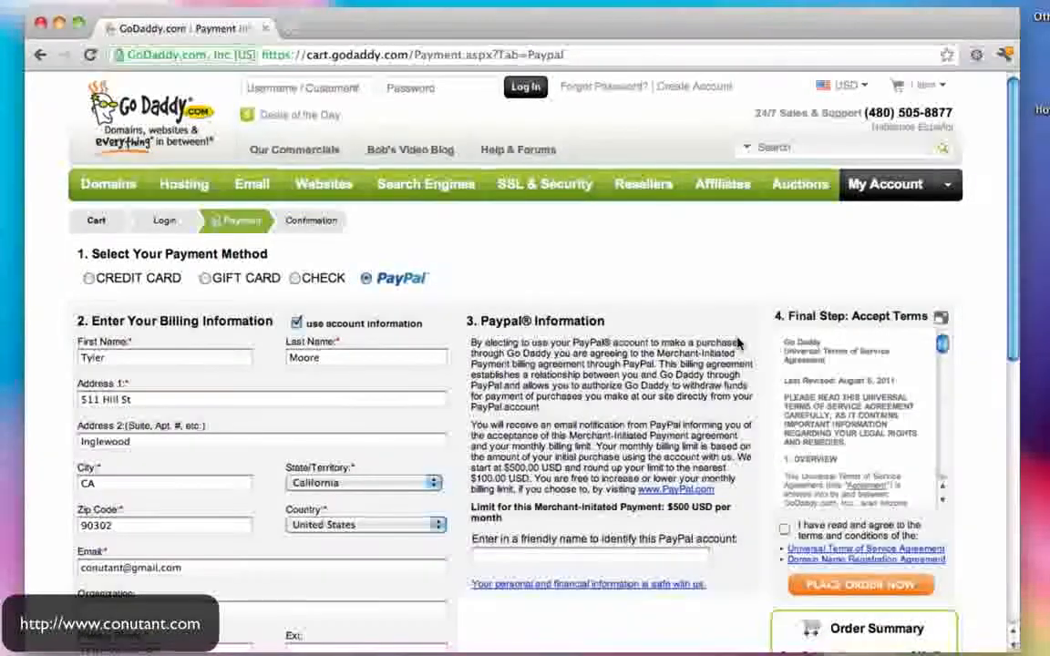
# - Accept GoDaddy's Terms of Service and place the $12.17 order paid with PayPal
pyautogui.scroll(-5, 812, 360)
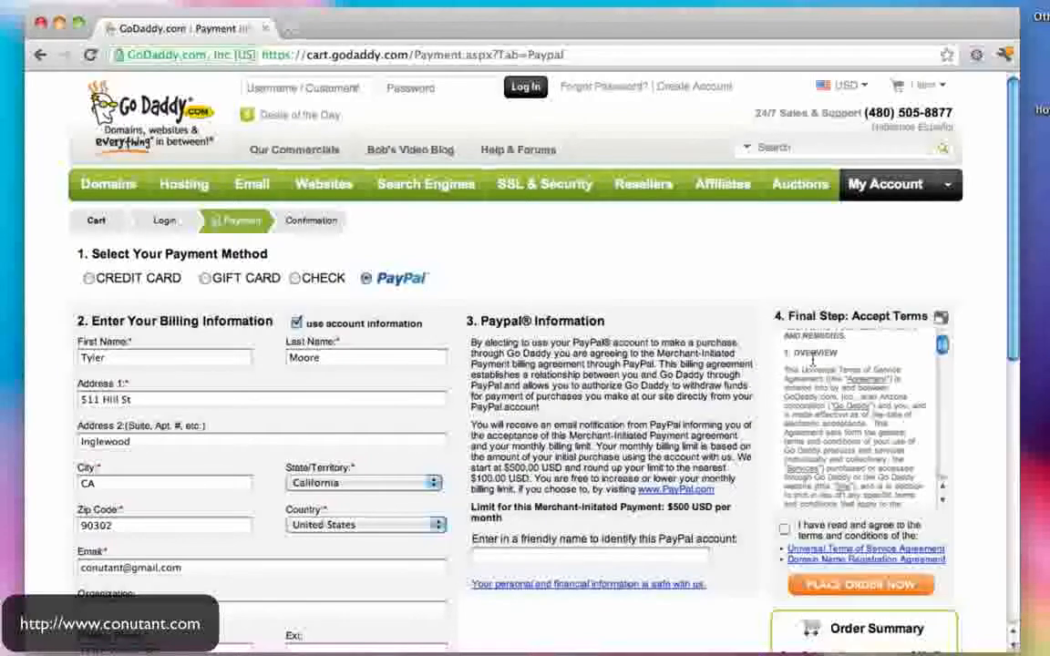
pyautogui.scroll(-5, 812, 360)
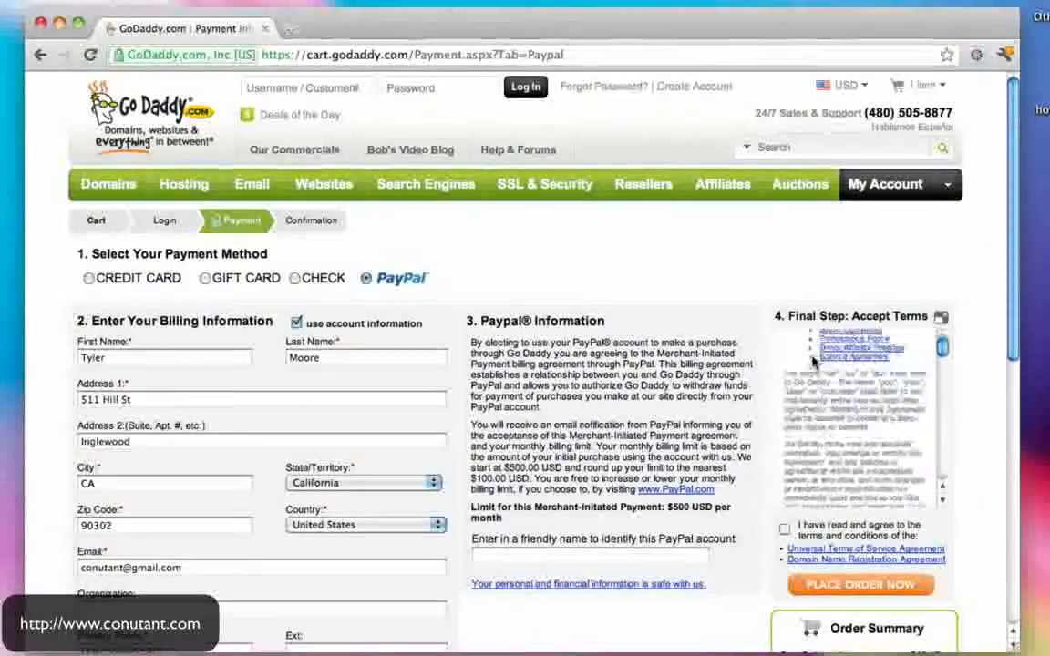
pyautogui.click(784, 529)
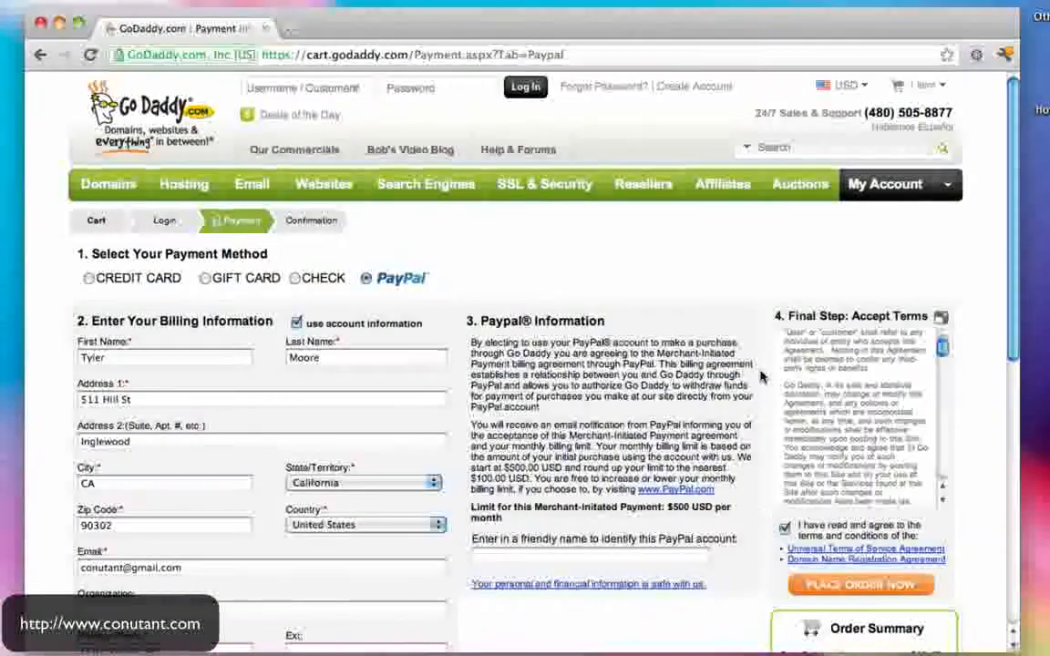
pyautogui.scroll(-5, 762, 376)
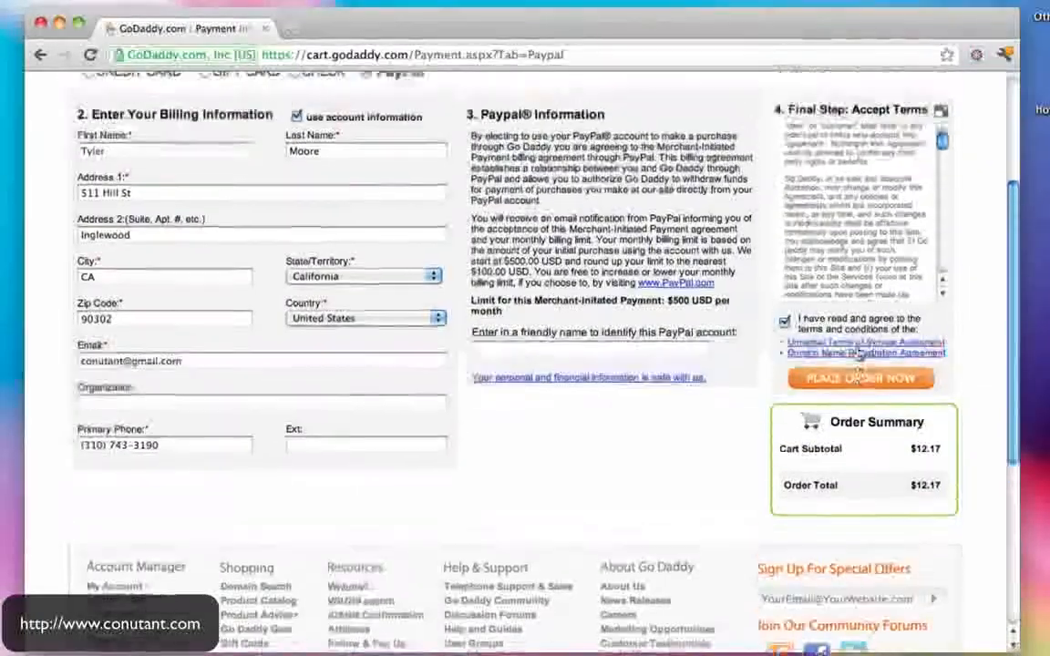
pyautogui.scroll(1, 860, 356)
pyautogui.click(866, 432)
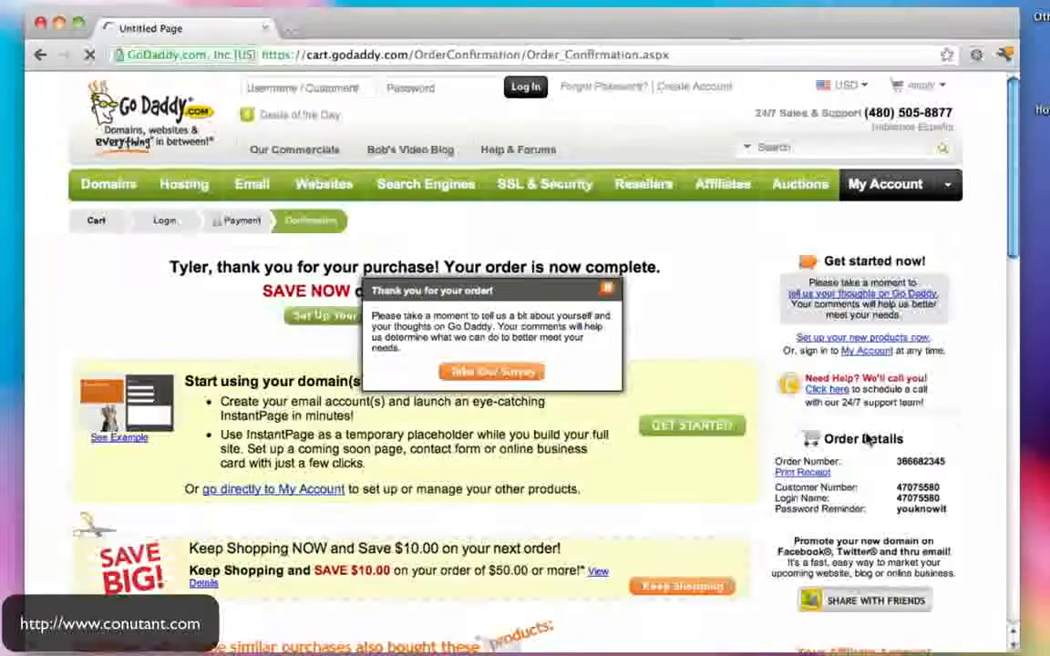
# - Close the thank-you survey popup and scroll through the order details
pyautogui.click(608, 292)
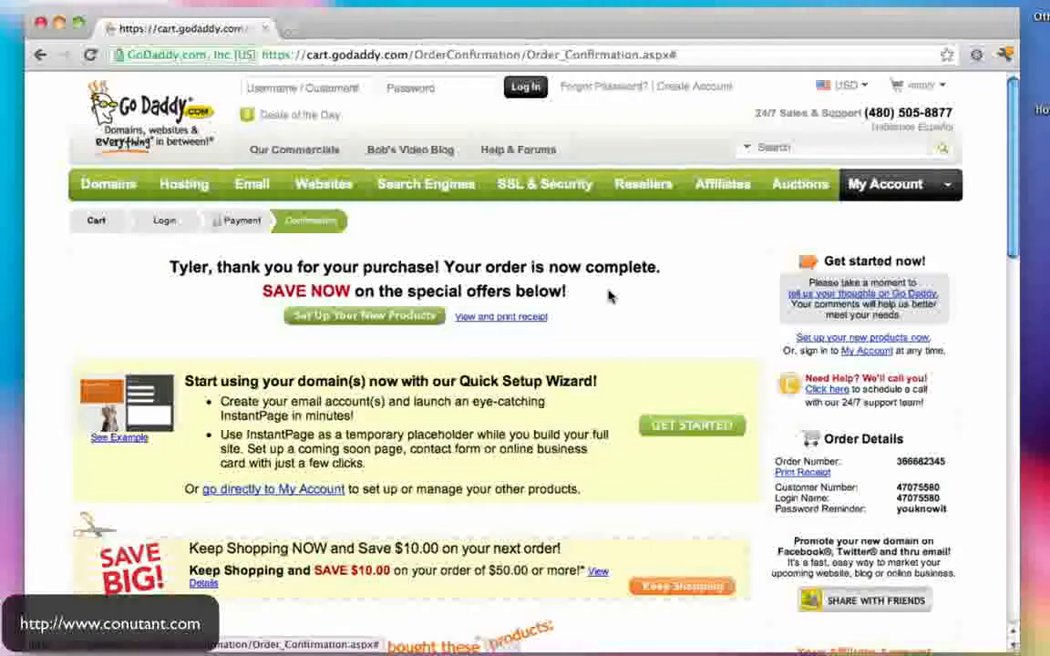
pyautogui.scroll(-4, 609, 294)
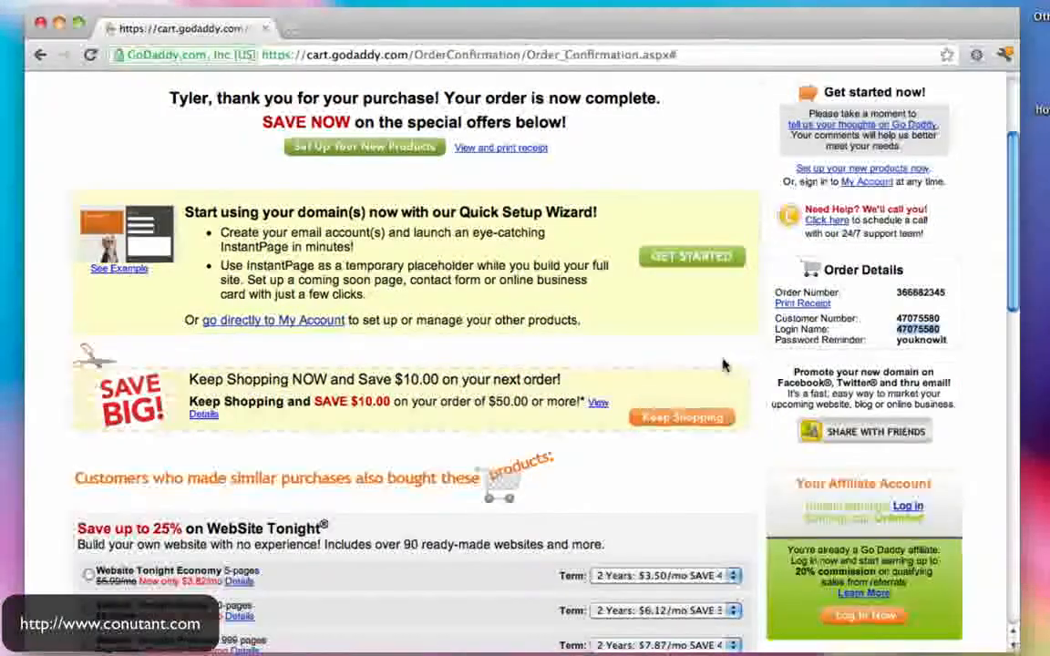
pyautogui.scroll(-10, 725, 363)
pyautogui.scroll(-4, 725, 364)
pyautogui.scroll(15, 725, 364)
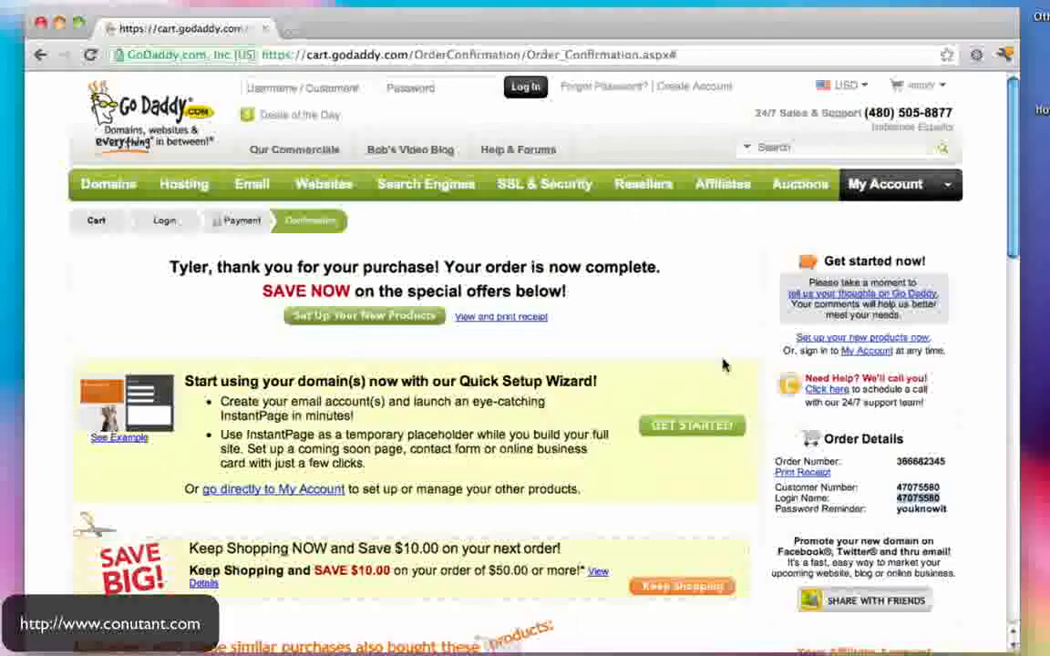
# - Enter the new account's login name and password in the header sign-in fields
pyautogui.click(319, 85)
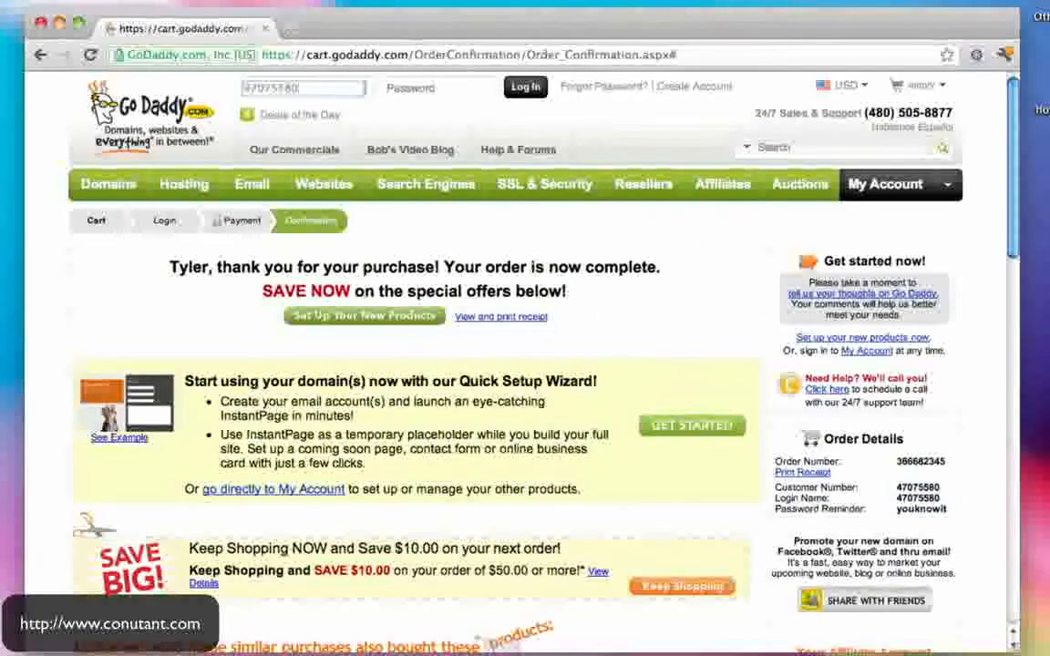
pyautogui.click(415, 90)
pyautogui.write('•••')
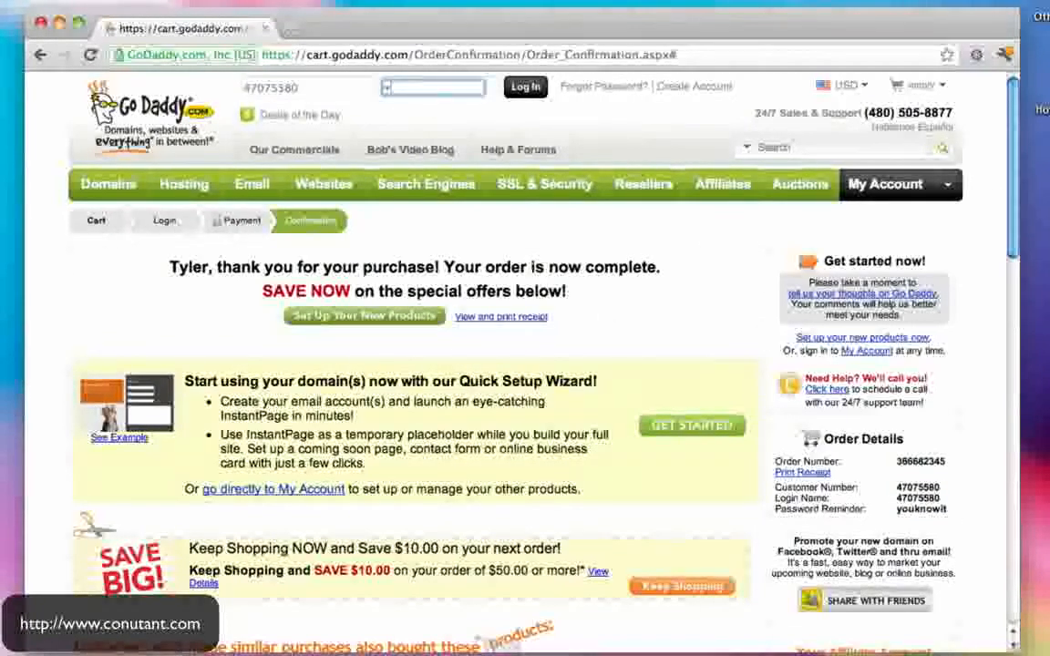
pyautogui.write('••••••••')
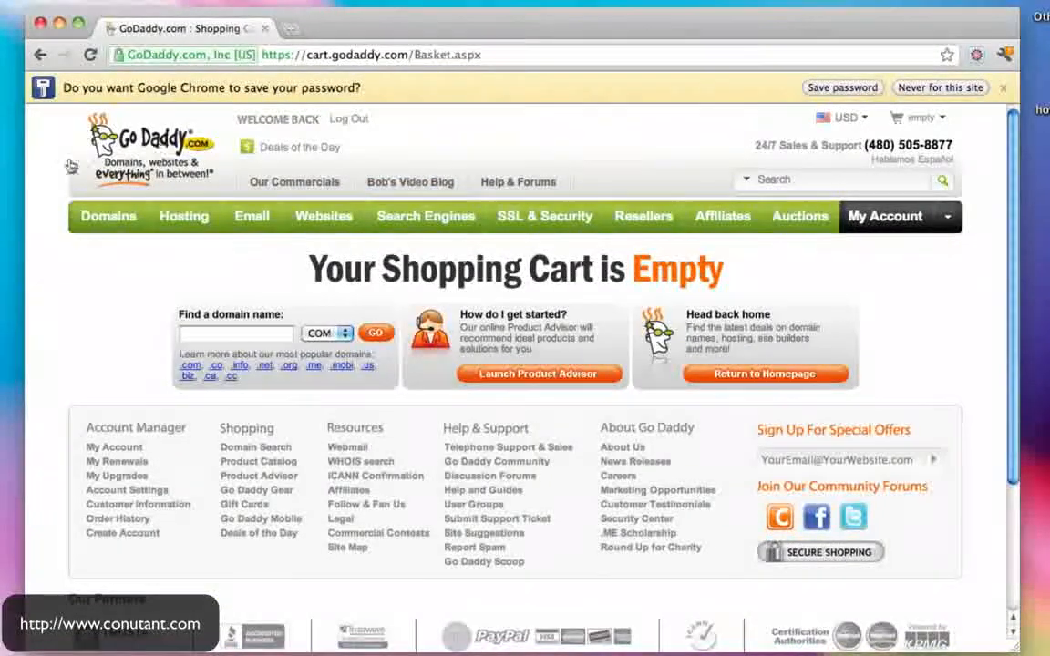
# - Check Domain Management, which lists no domains, and follow its 'here' link to domain search
pyautogui.moveTo(92, 226)
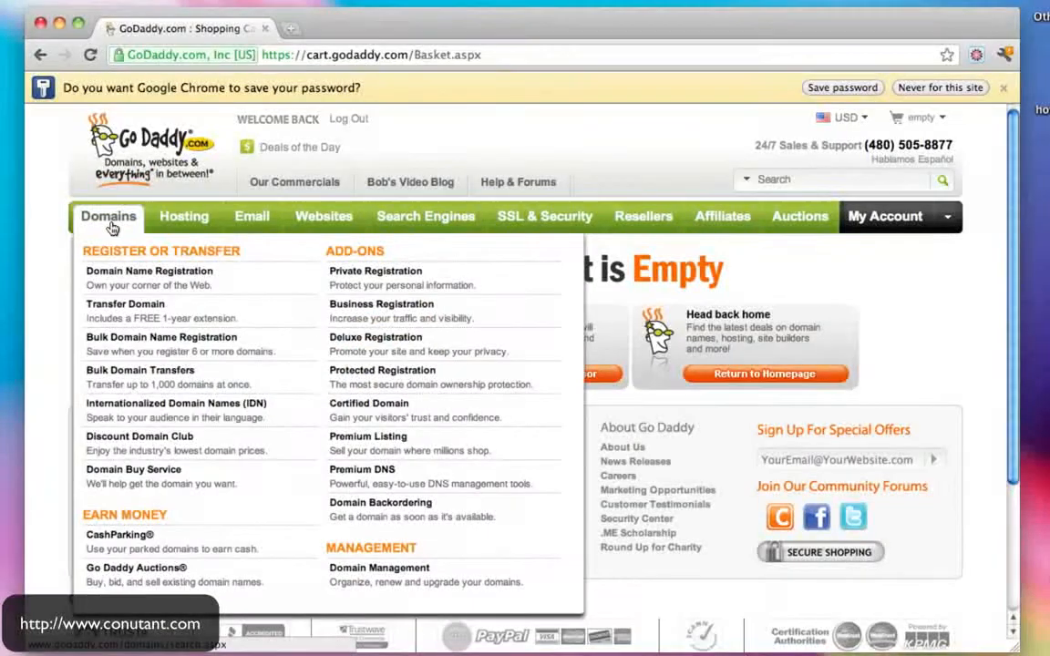
pyautogui.click(370, 574)
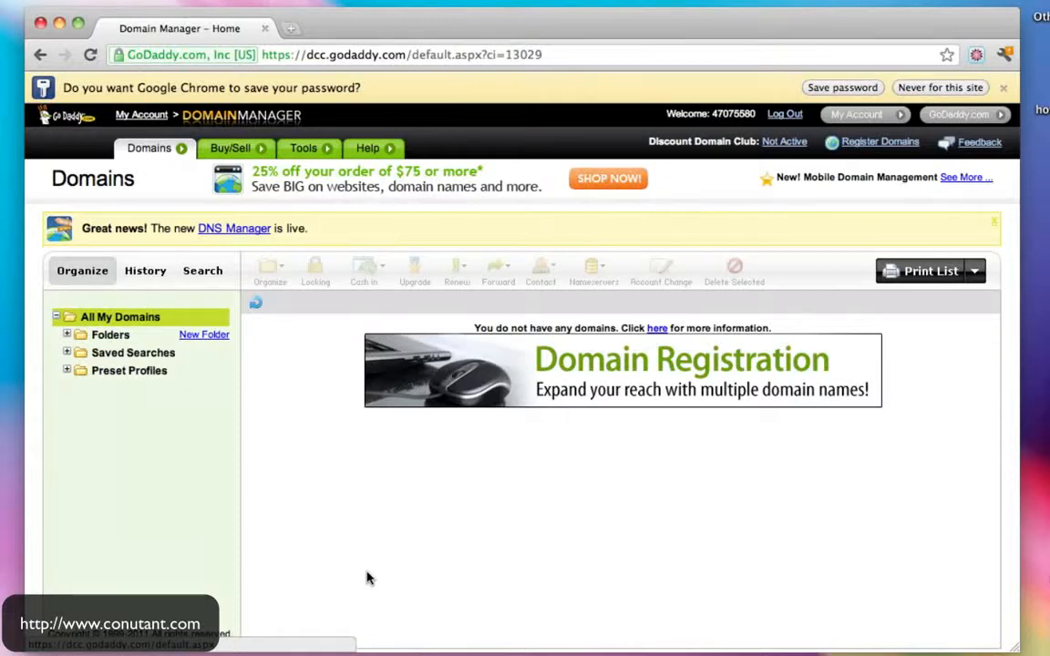
pyautogui.click(656, 330)
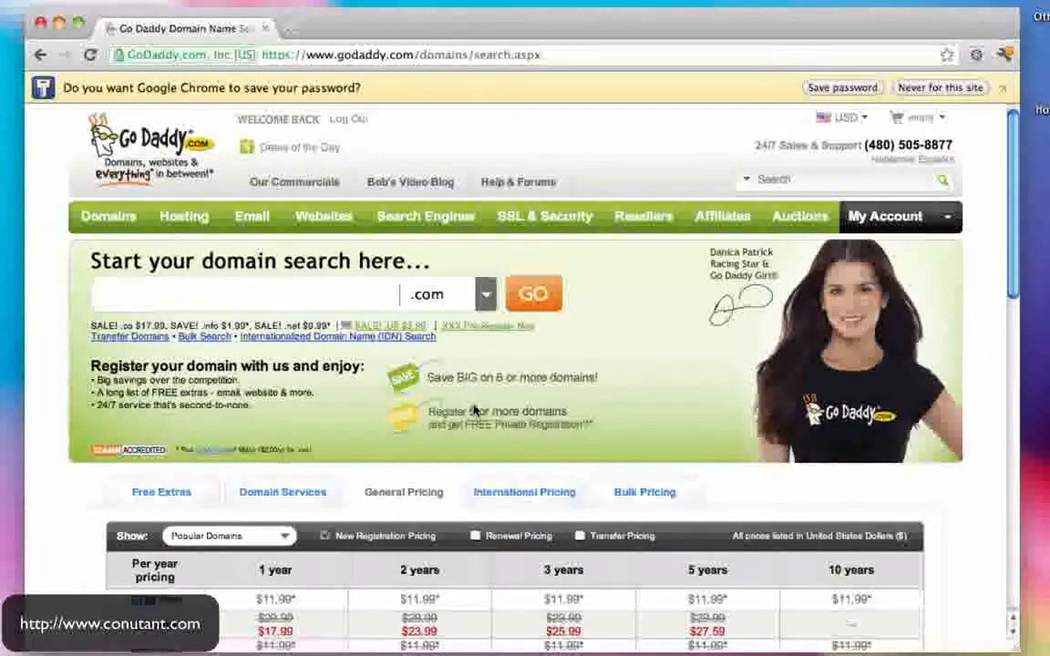
pyautogui.click(378, 55)
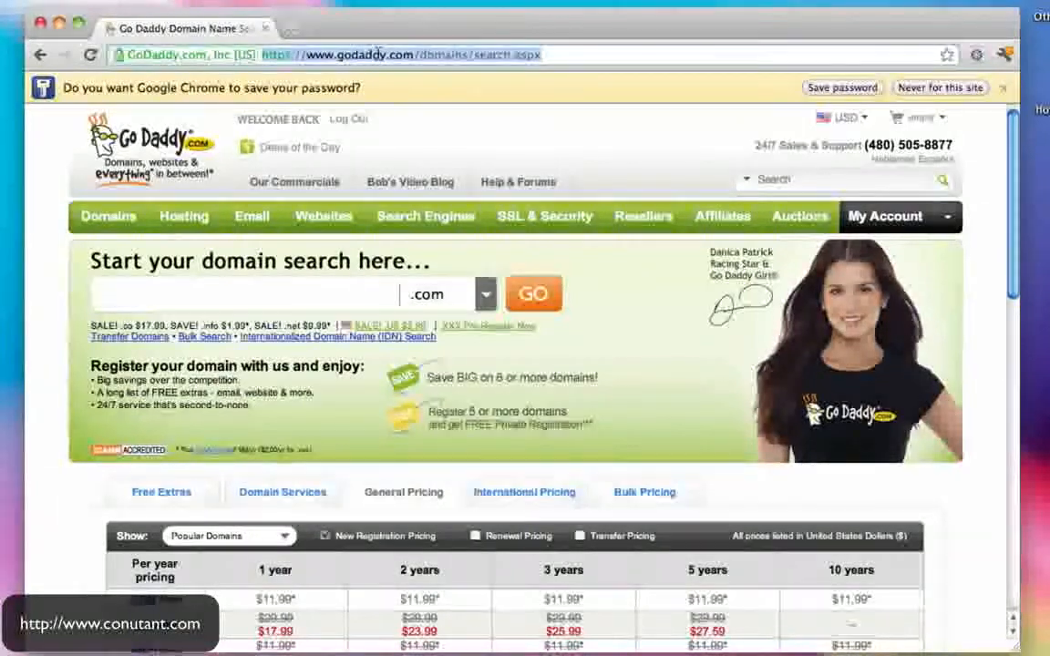
pyautogui.write('www.gmail.com')
pyautogui.press('Return')
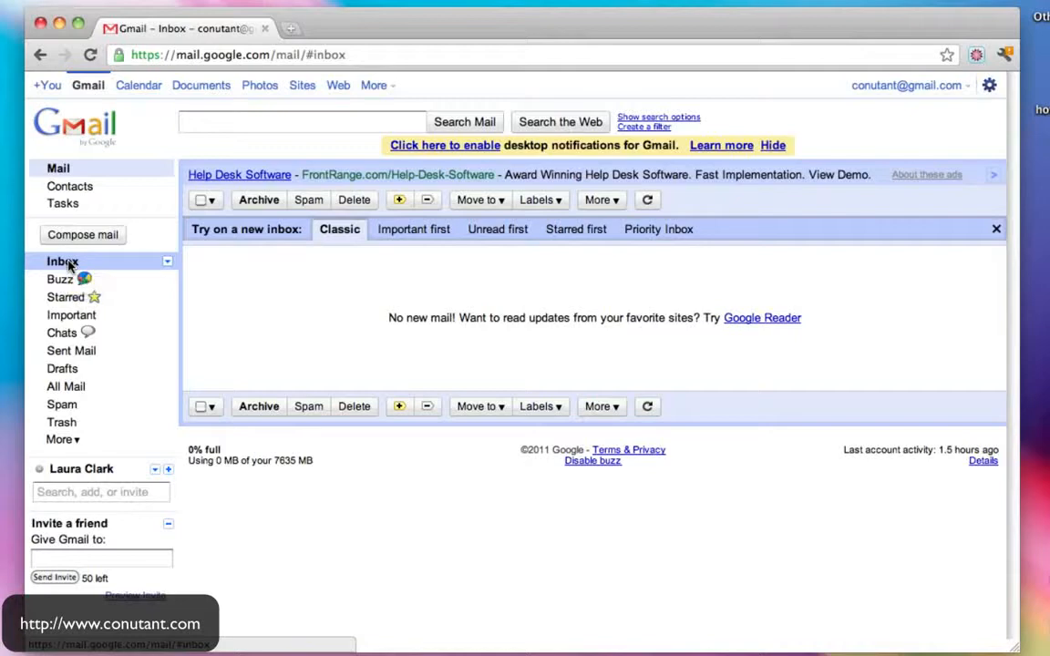
# - Load the GoDaddy home page in a new browser tab
pyautogui.click(289, 29)
pyautogui.write('www.goda')
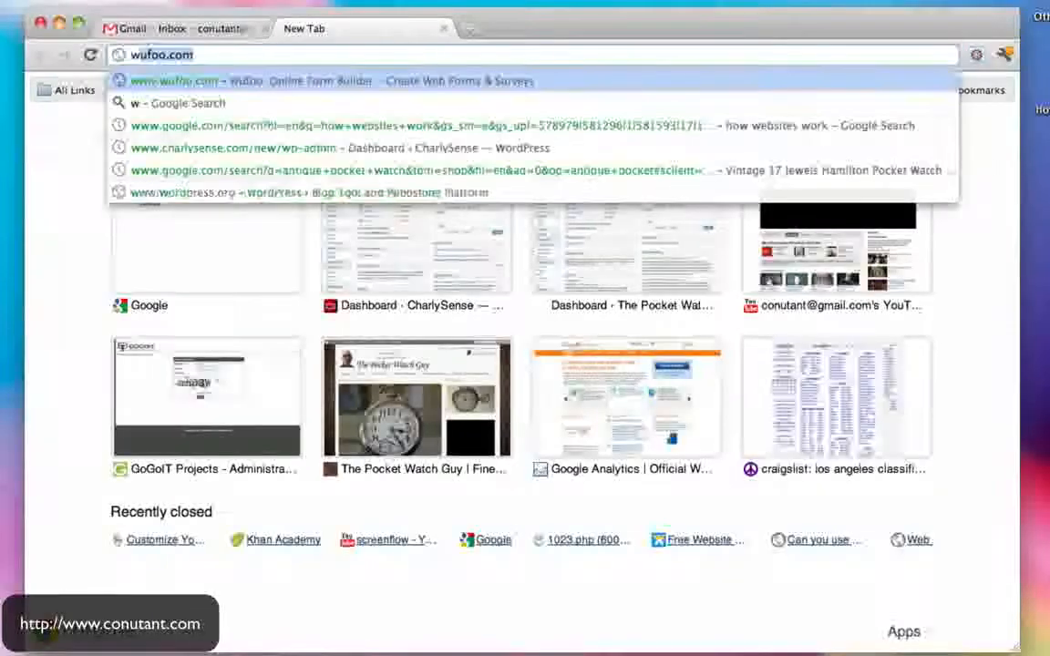
pyautogui.write('ddy')
pyautogui.press('Return')
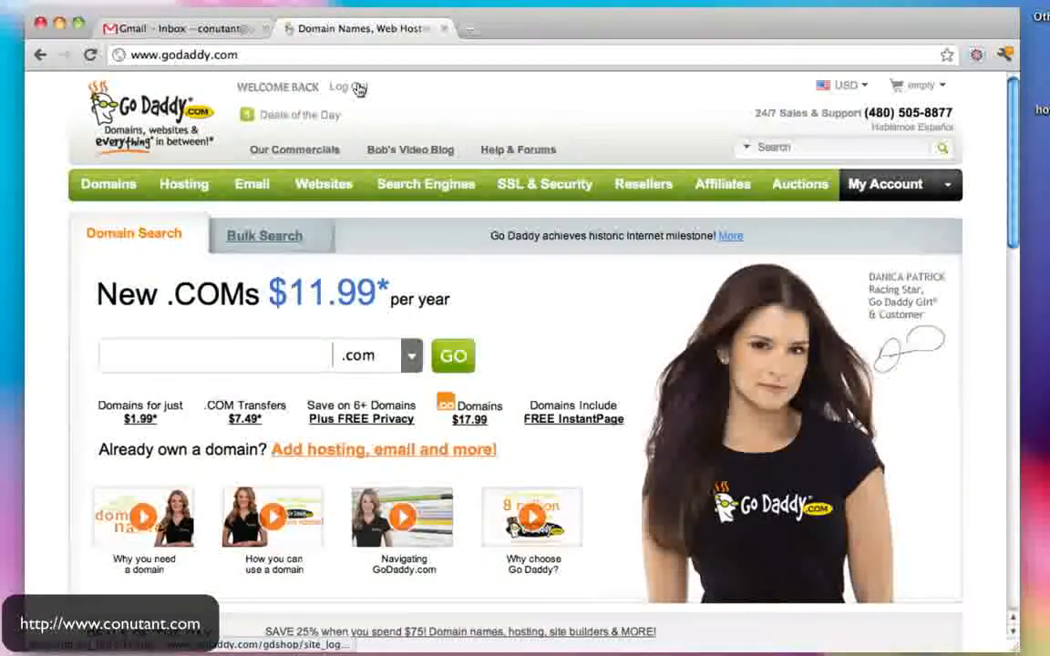
# - Open HOWTOMAKEAWEBSITEINWORDPRESS.COM from Domain Management and review its nameservers, DNS records and contacts
pyautogui.moveTo(97, 185)
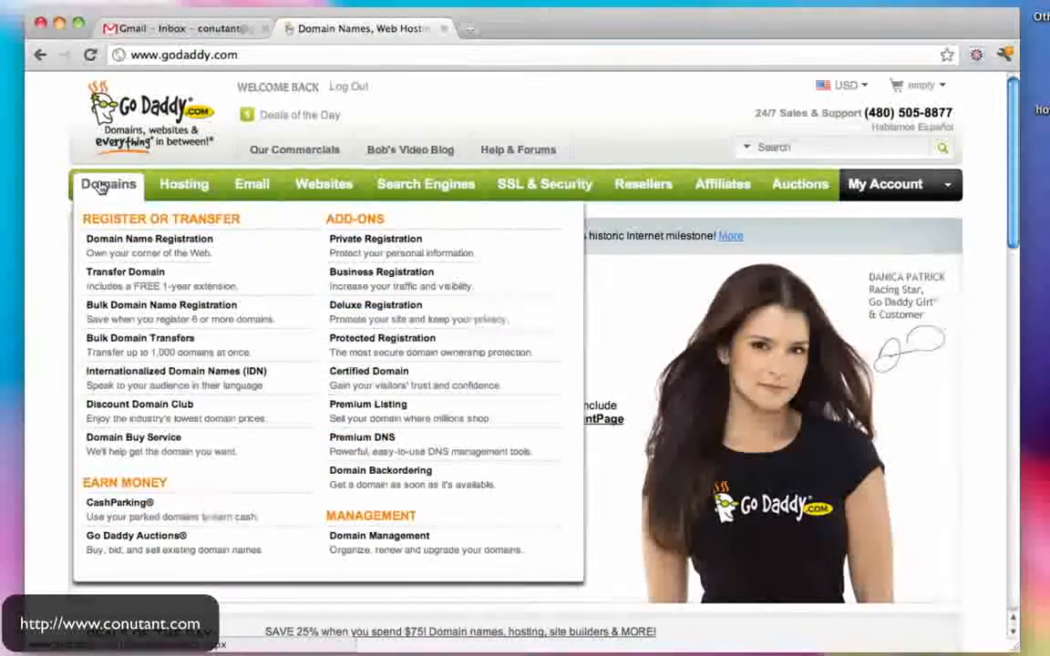
pyautogui.click(102, 185)
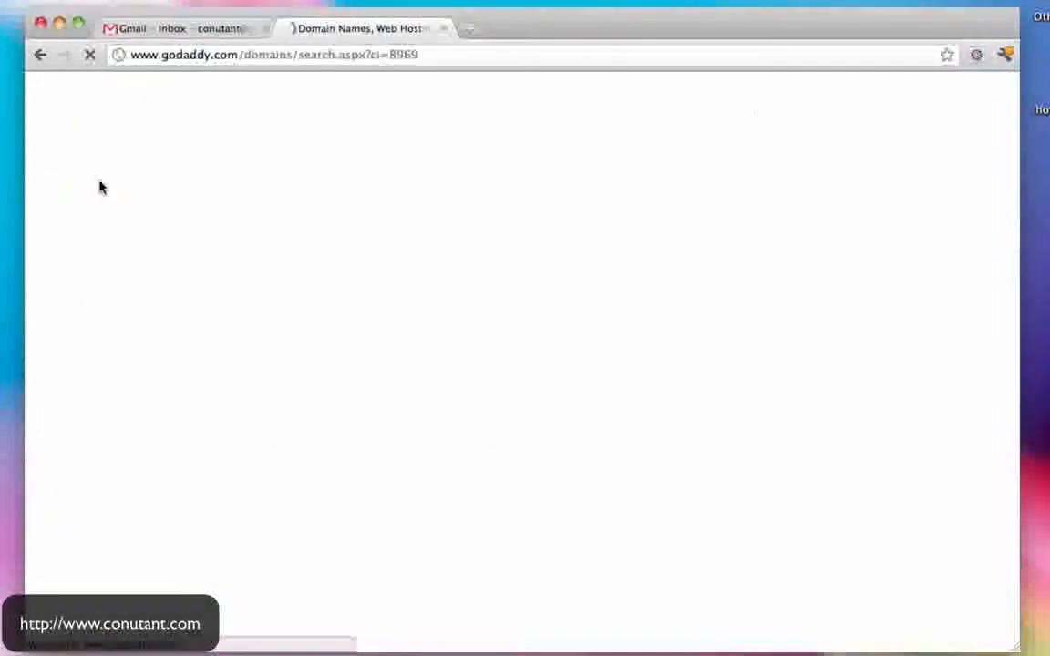
pyautogui.moveTo(102, 185)
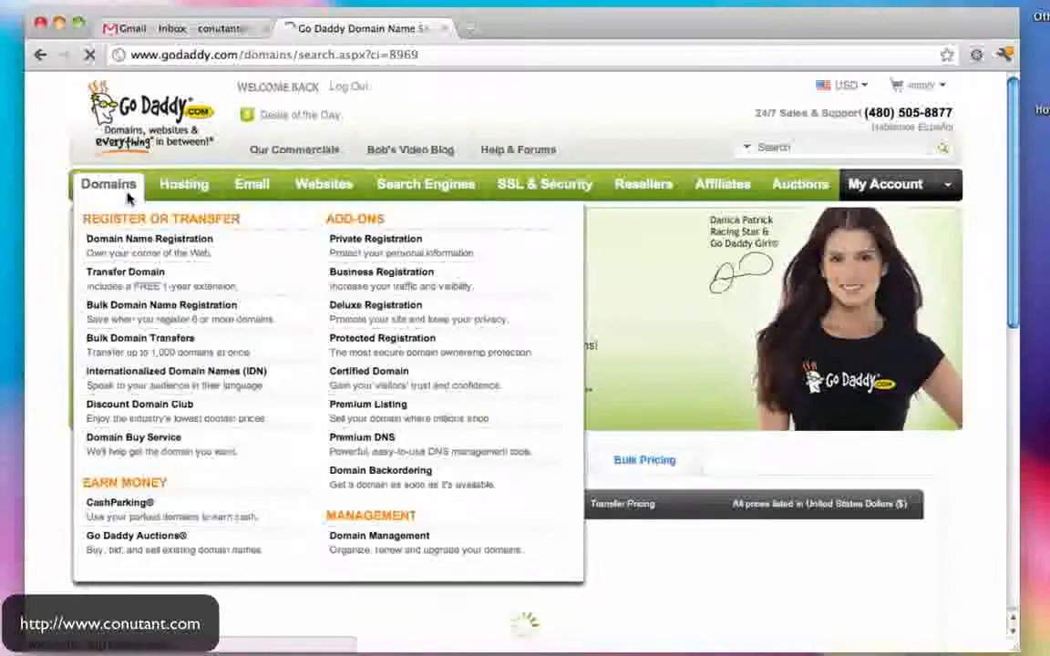
pyautogui.click(393, 545)
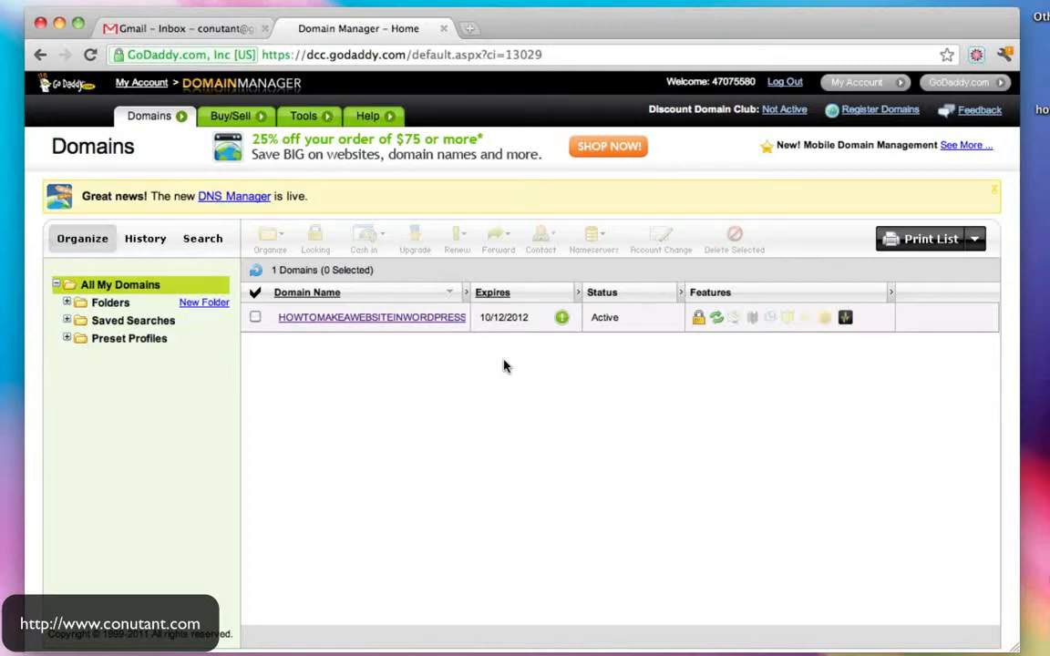
pyautogui.click(350, 319)
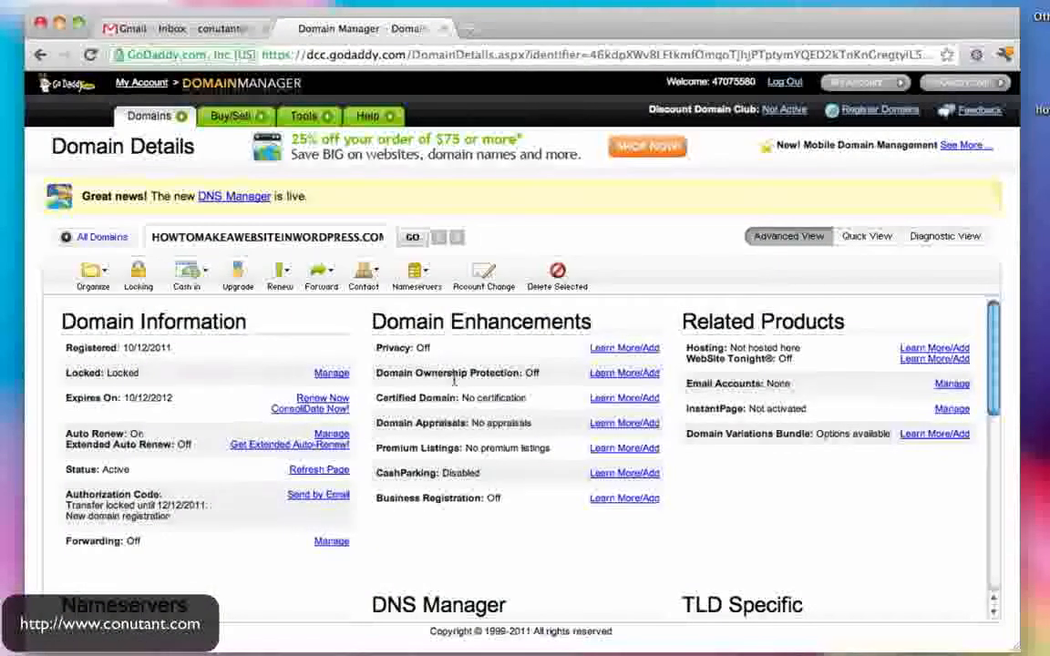
pyautogui.scroll(-5, 452, 365)
pyautogui.scroll(5, 457, 383)
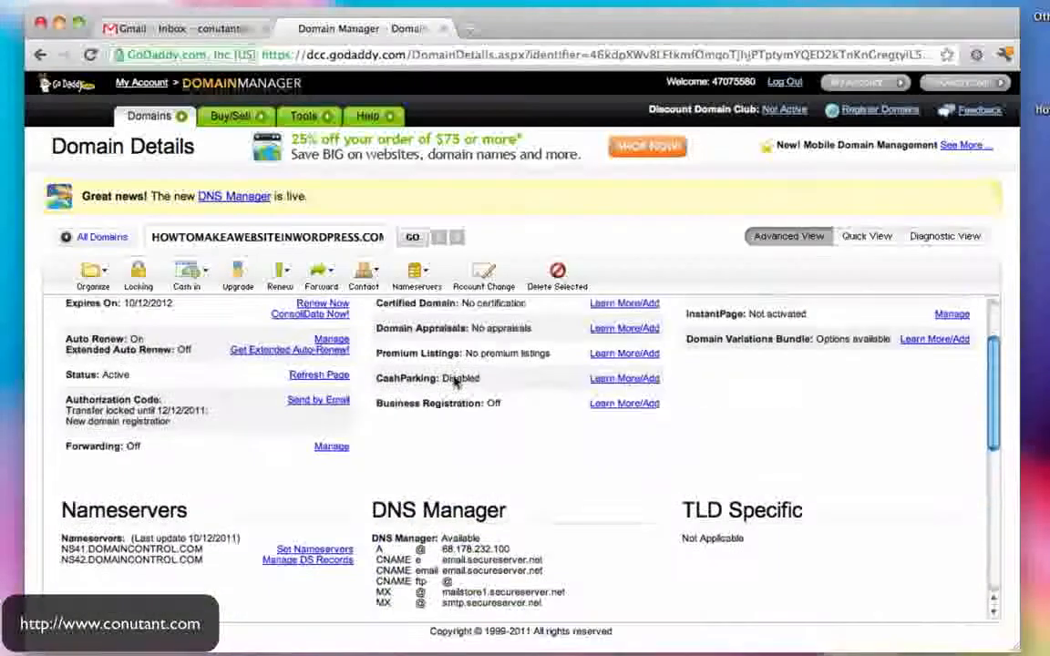
pyautogui.scroll(-6, 457, 383)
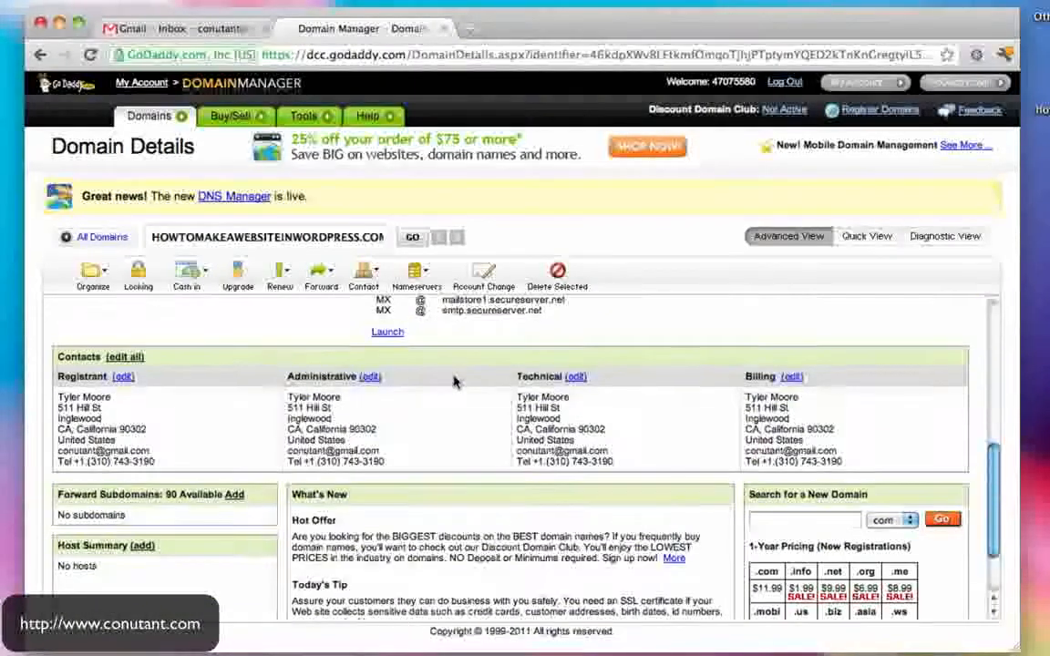
pyautogui.scroll(5, 456, 383)
pyautogui.scroll(3, 456, 382)
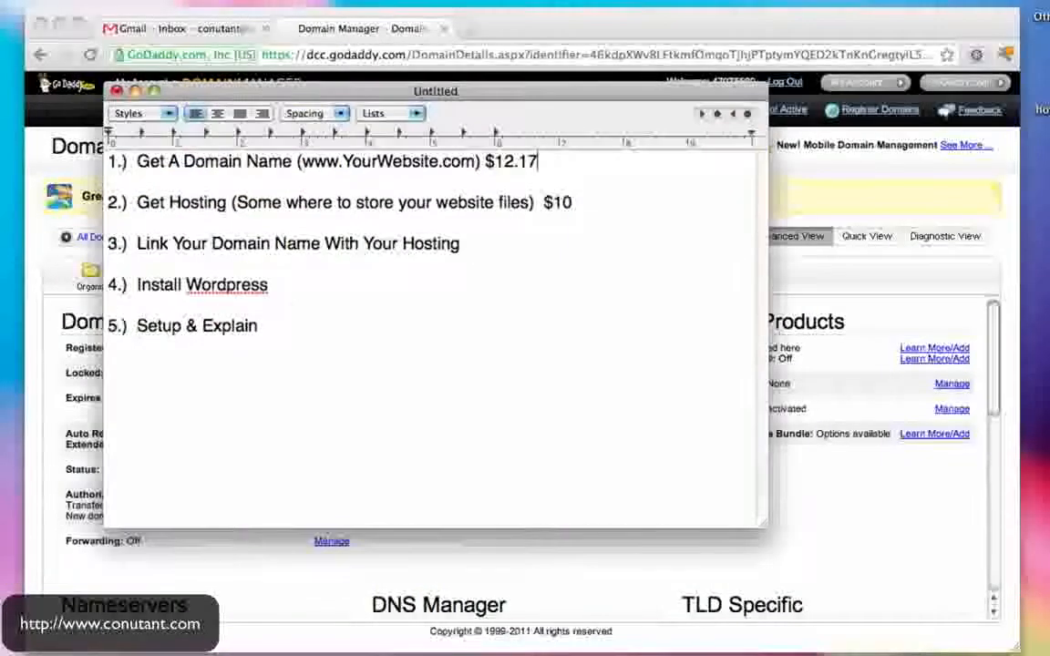
pyautogui.moveTo(136, 160); pyautogui.dragTo(354, 160)
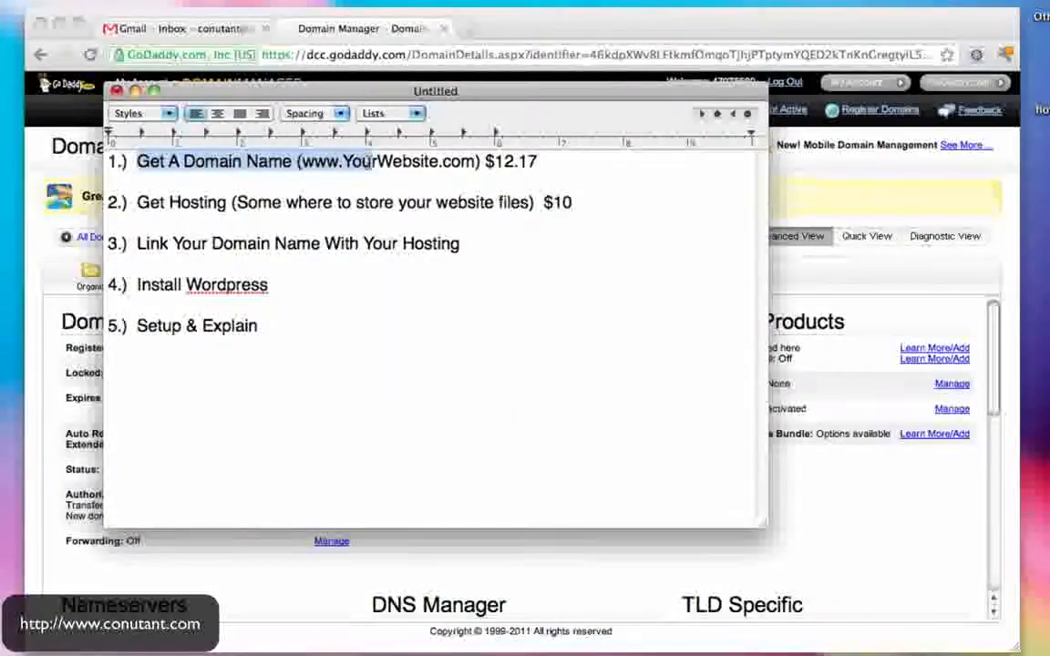
pyautogui.moveTo(137, 203); pyautogui.dragTo(232, 203)
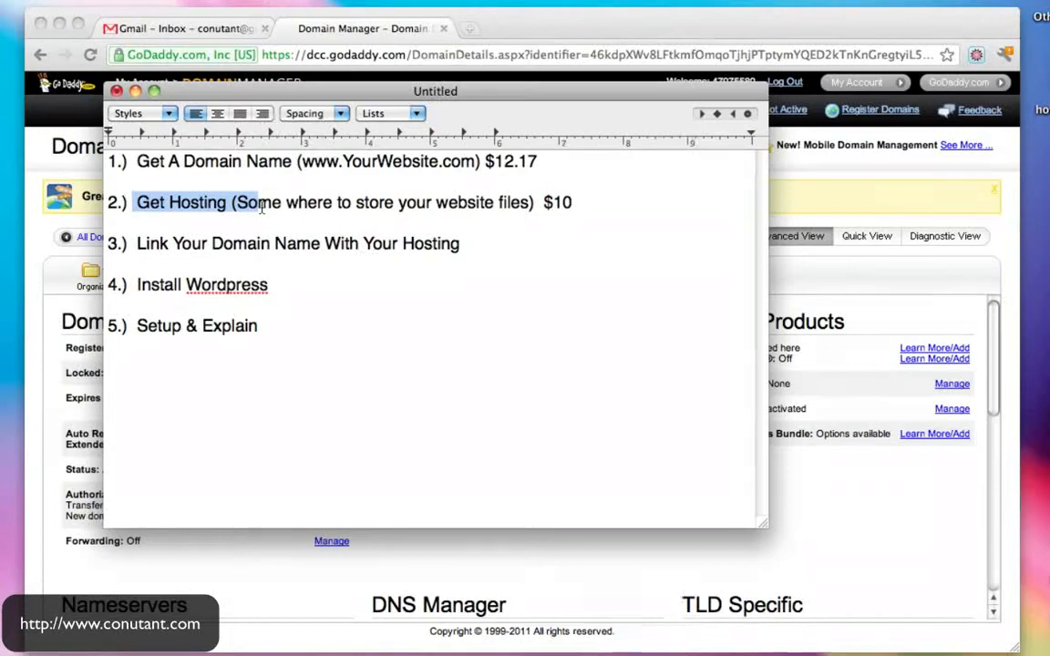
pyautogui.moveTo(302, 90); pyautogui.dragTo(274, 195)
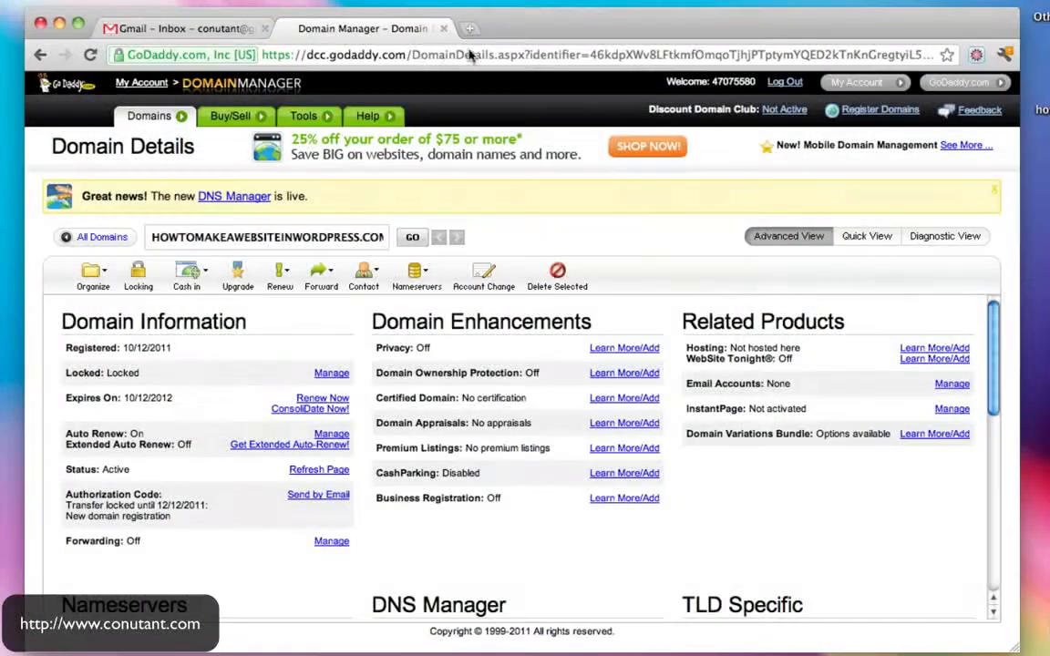
pyautogui.click(424, 55)
pyautogui.write('www.hostgator.com')
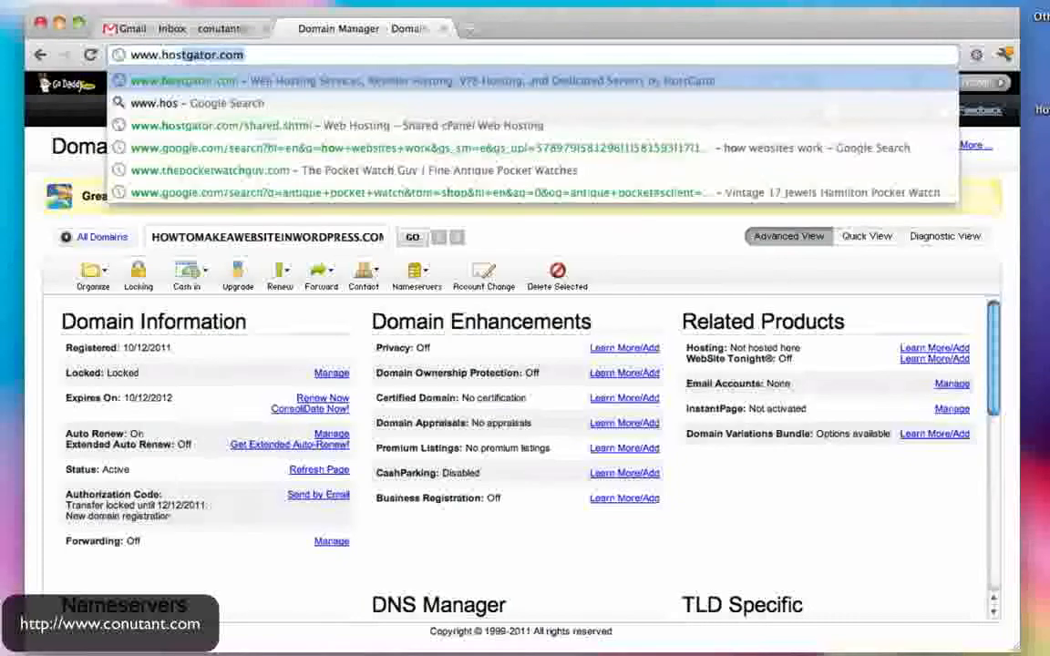
# - On HostGator Web Hosting, set the Hatchling plan to Monthly at $7.16/mo and compare all plans
pyautogui.press('Return')
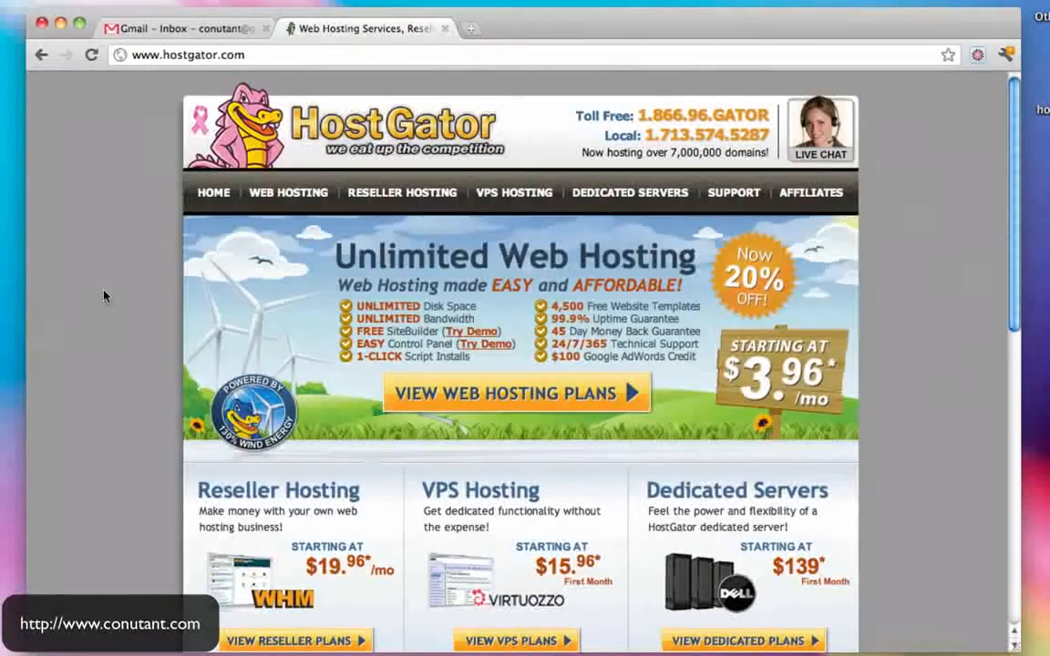
pyautogui.click(287, 193)
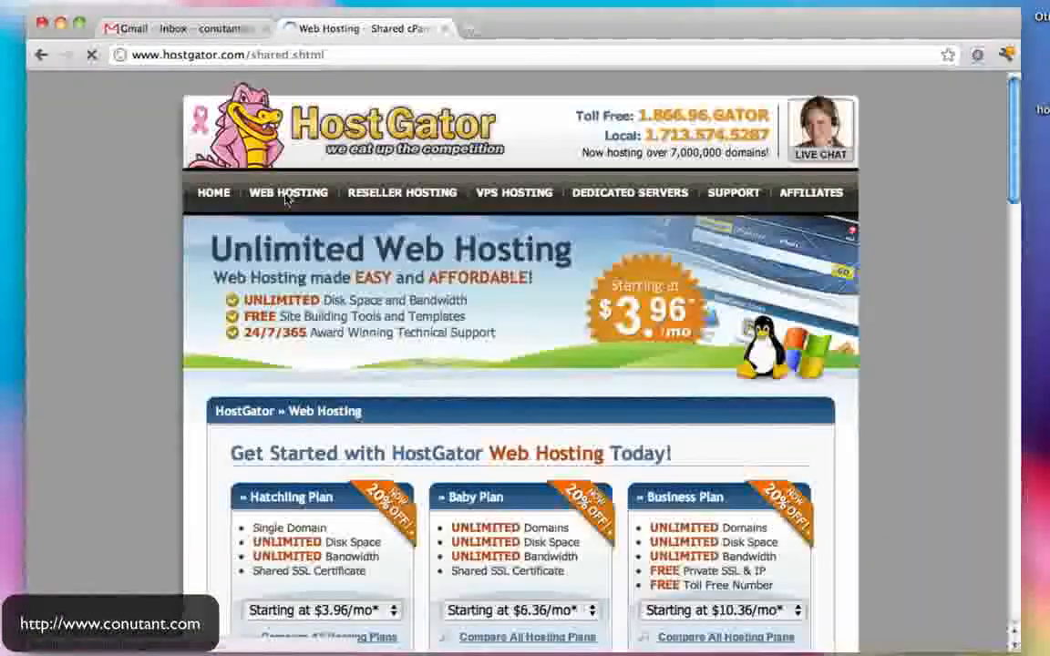
pyautogui.scroll(-5, 834, 358)
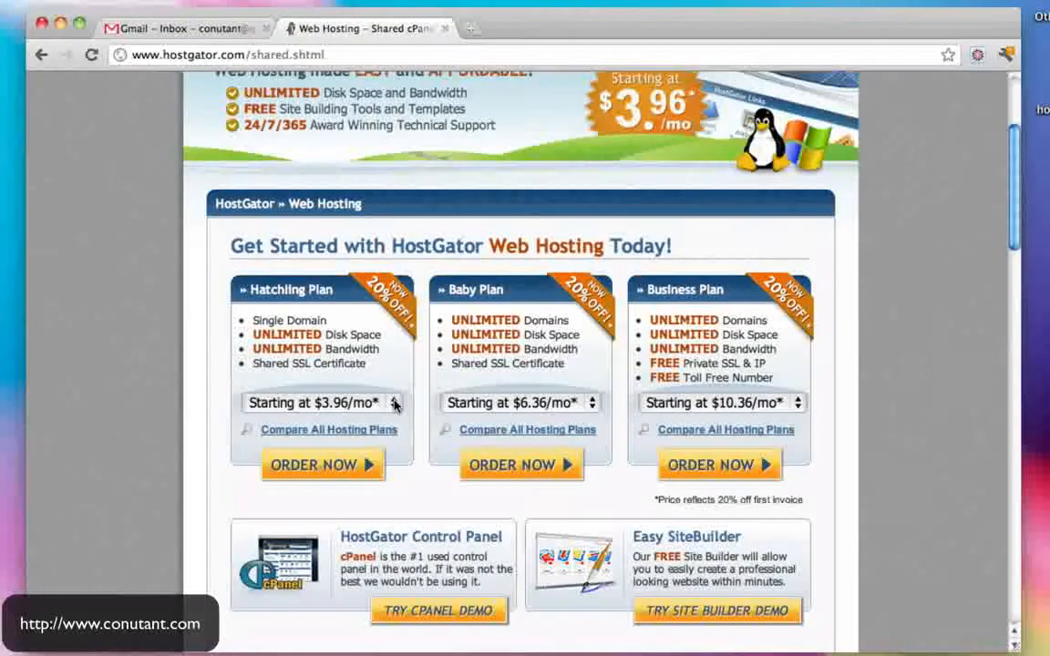
pyautogui.click(394, 404)
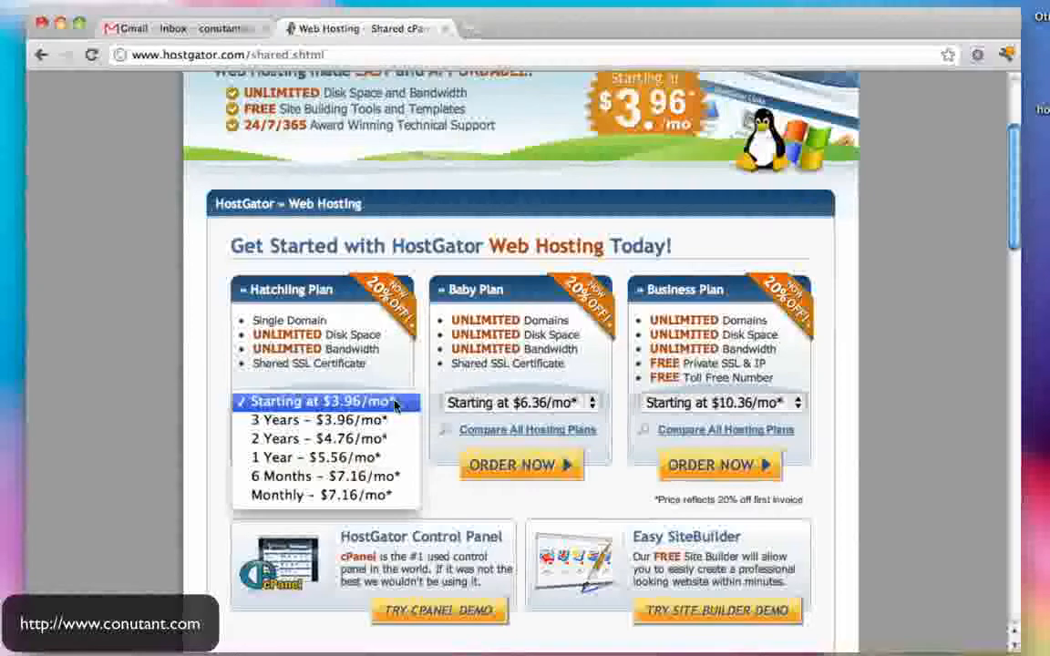
pyautogui.click(364, 504)
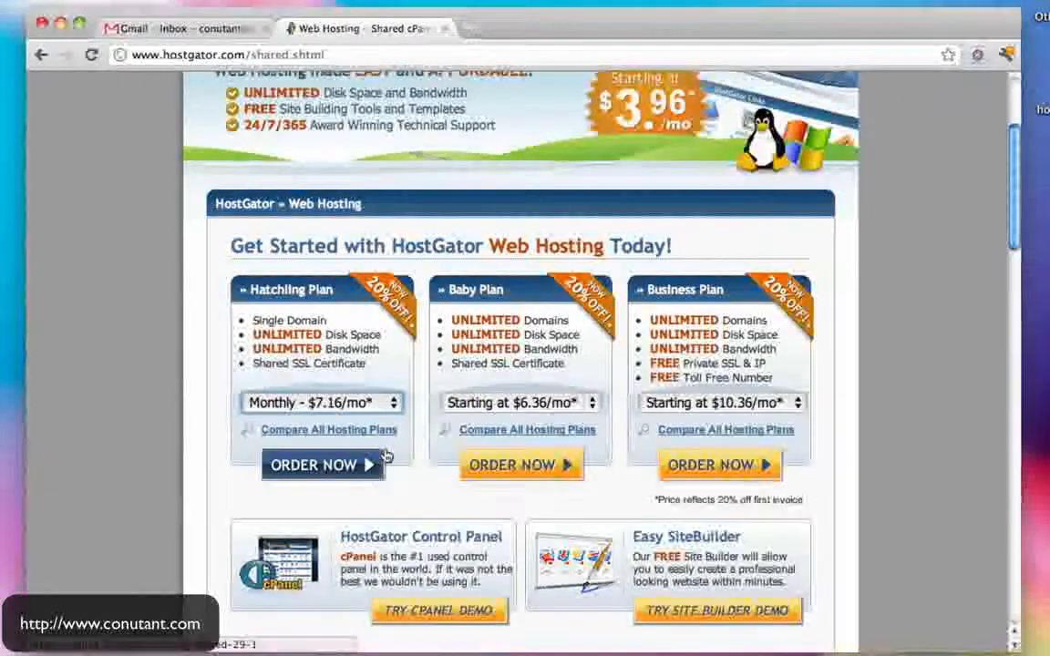
pyautogui.click(351, 430)
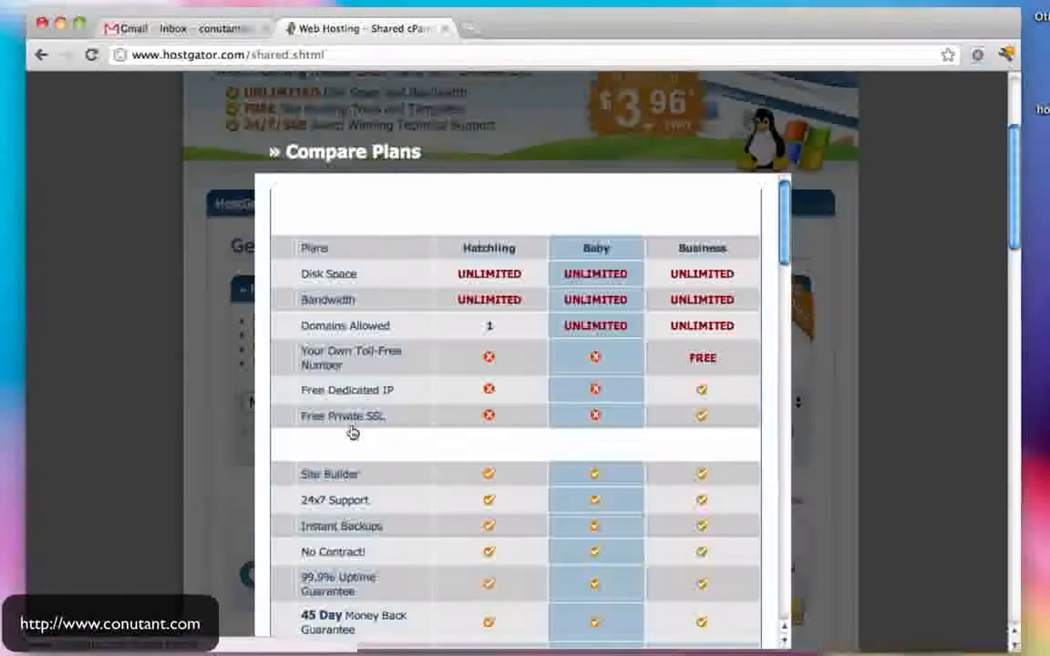
# - Review the plan comparison, noting Hatchling allows a single domain, then close it
pyautogui.scroll(5, 579, 345)
pyautogui.scroll(-4, 588, 343)
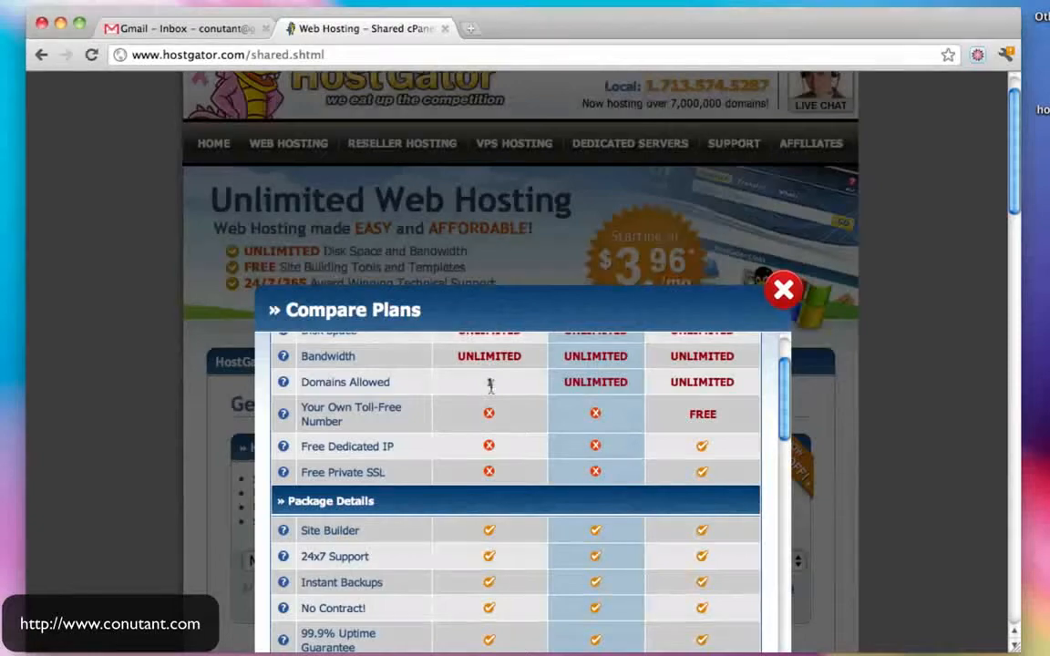
pyautogui.scroll(3, 533, 416)
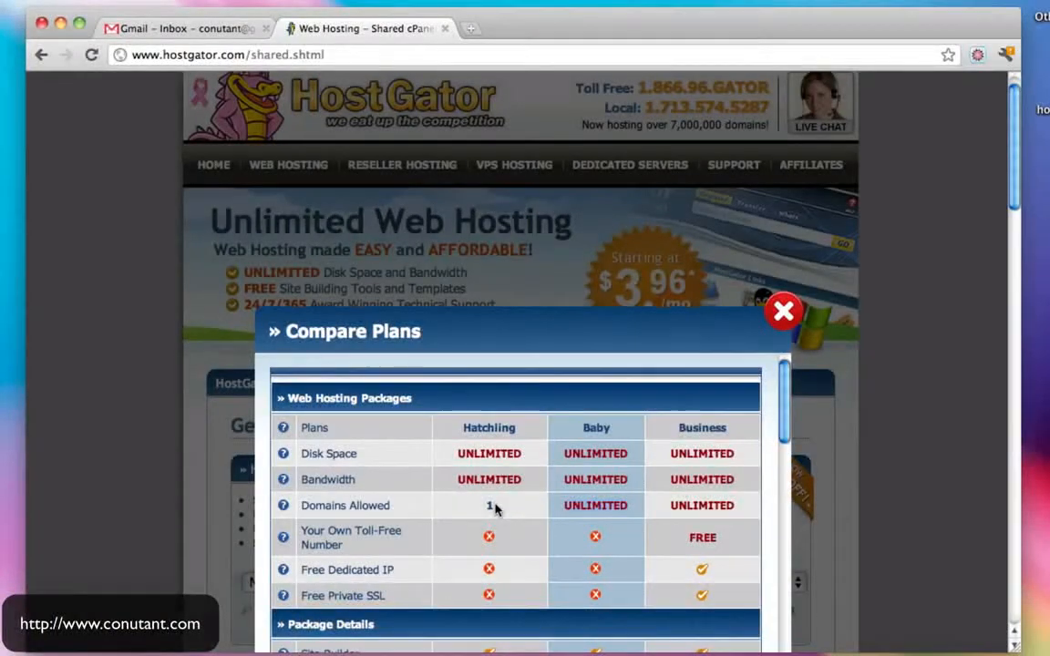
pyautogui.moveTo(495, 507); pyautogui.dragTo(468, 507)
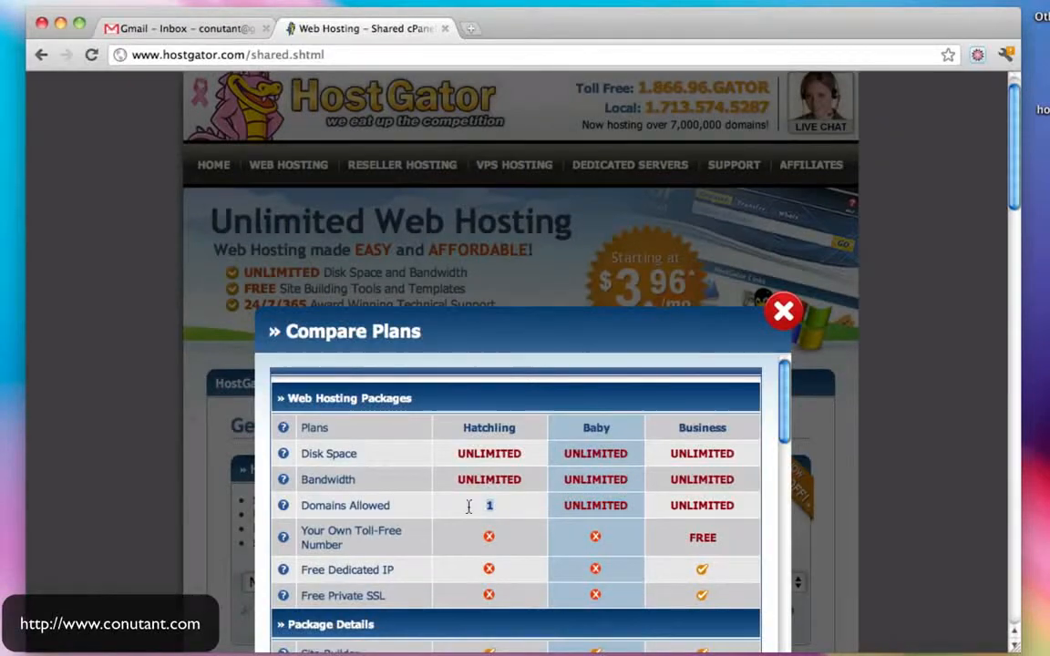
pyautogui.click(782, 312)
# - Order the Baby Plan on Monthly billing at $7.96/mo
pyautogui.scroll(-3, 782, 325)
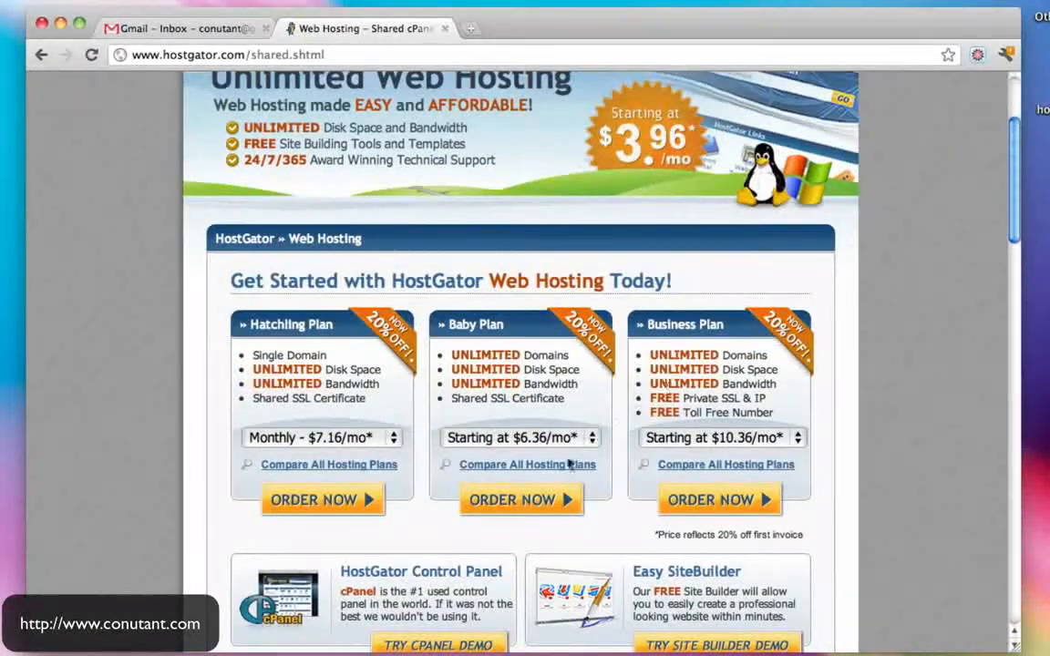
pyautogui.click(588, 439)
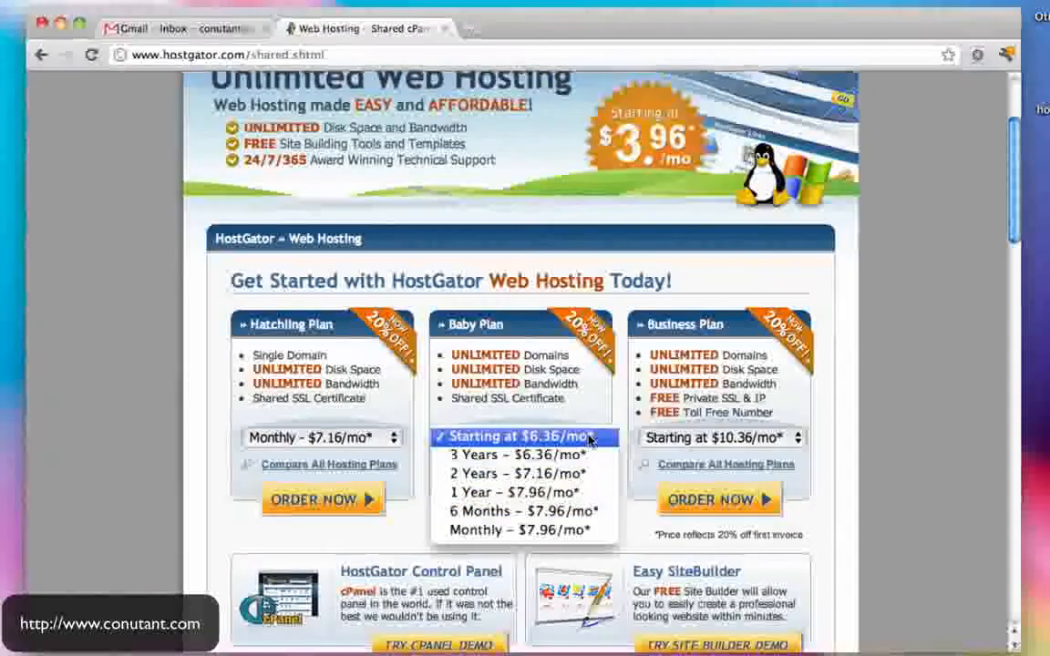
pyautogui.click(375, 441)
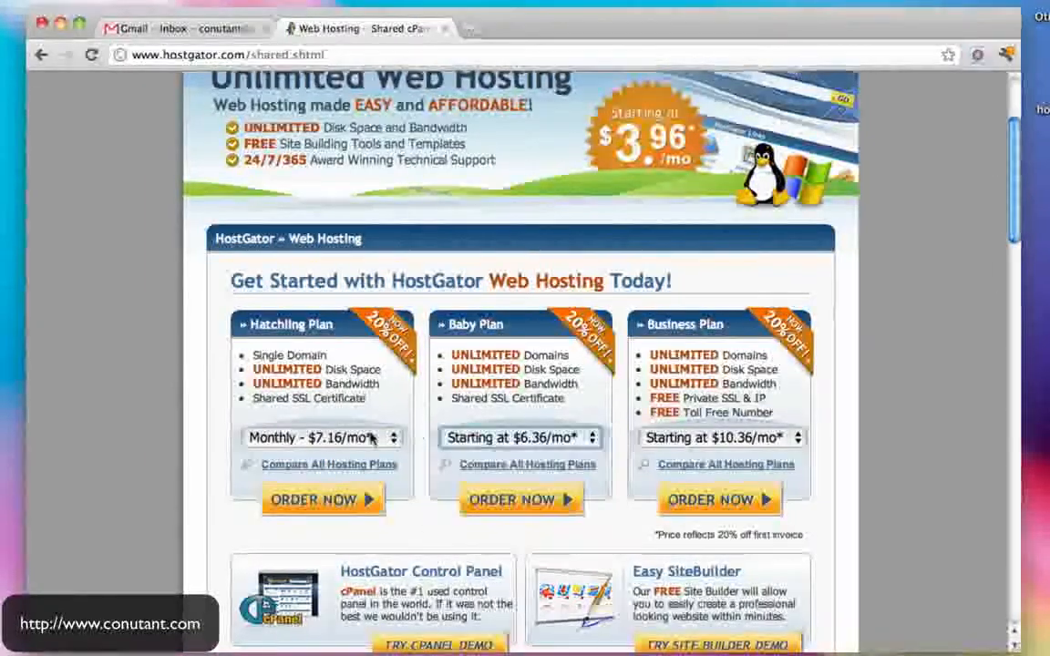
pyautogui.click(369, 438)
pyautogui.click(369, 438)
pyautogui.click(528, 439)
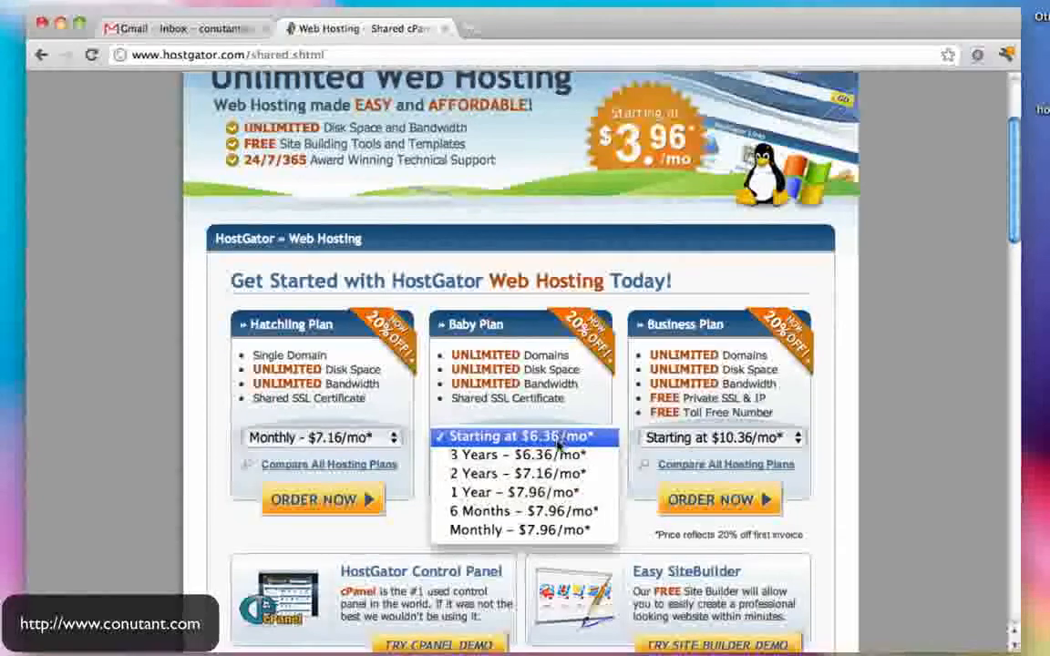
pyautogui.click(538, 531)
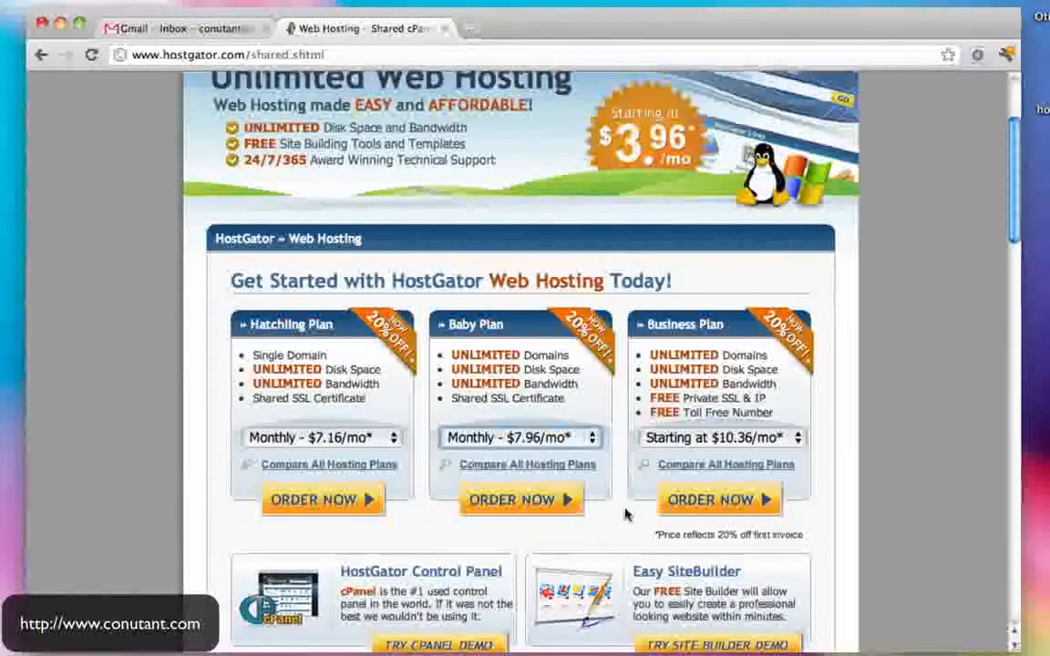
pyautogui.click(545, 501)
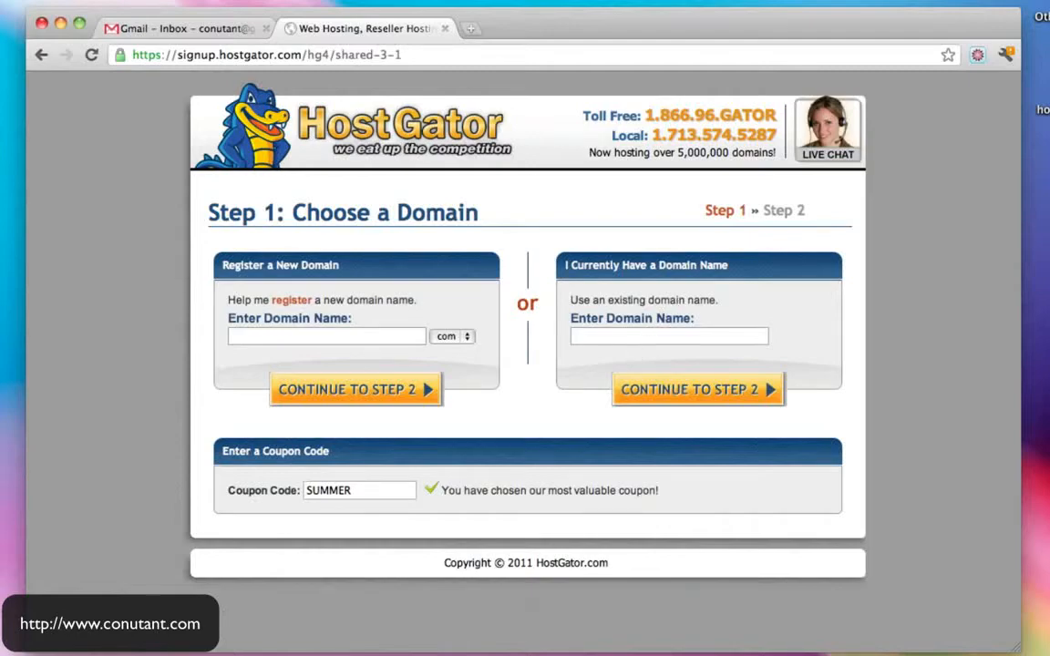
pyautogui.click(472, 33)
pyautogui.write('www.go')
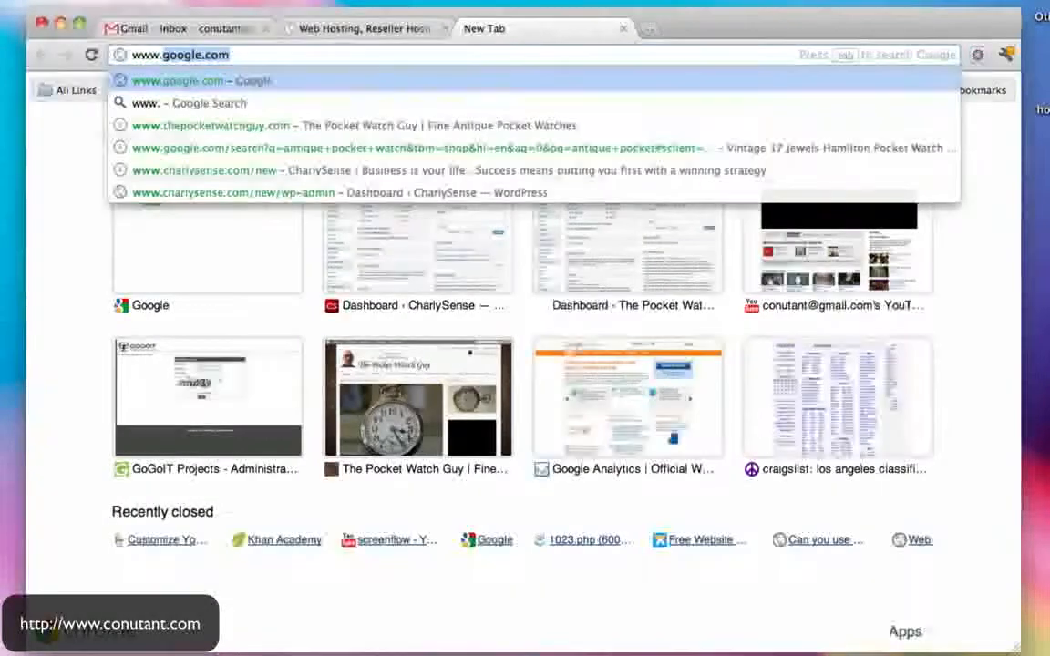
pyautogui.write('d')
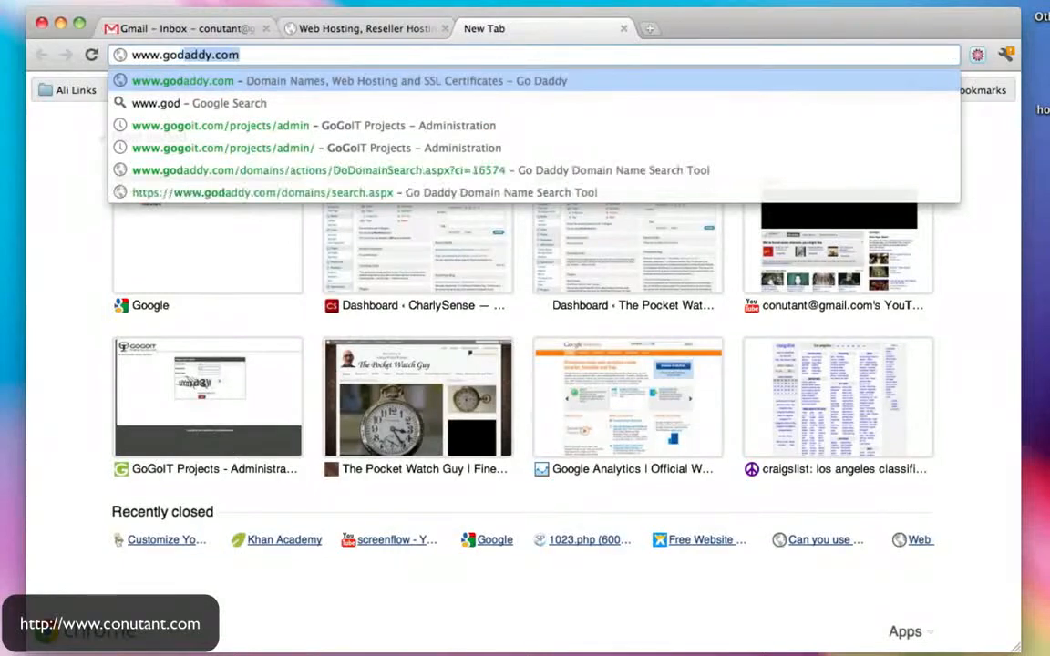
pyautogui.press('Return')
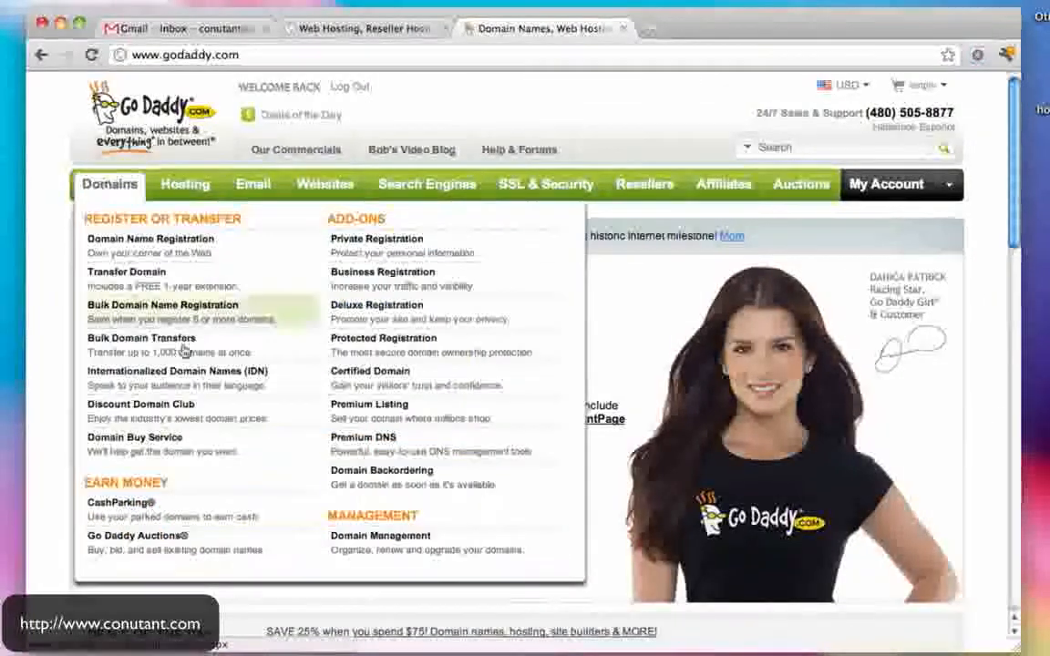
# - Open HOWTOMAKEAWEBSITEINWORDPRESS.COM in Domain Management and copy its domain name
pyautogui.moveTo(122, 189)
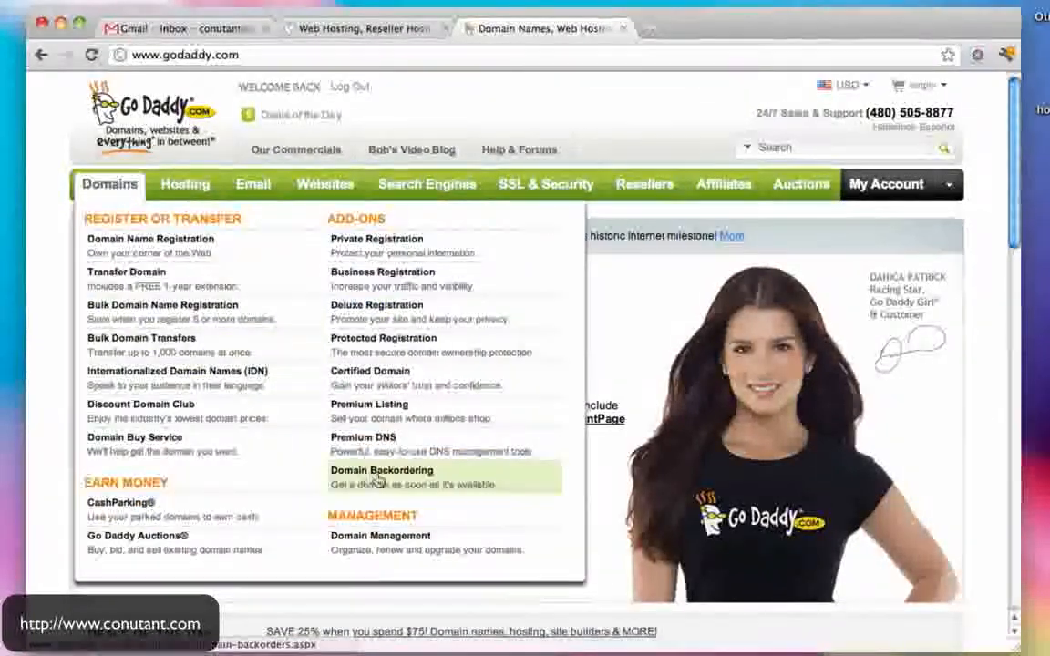
pyautogui.click(390, 538)
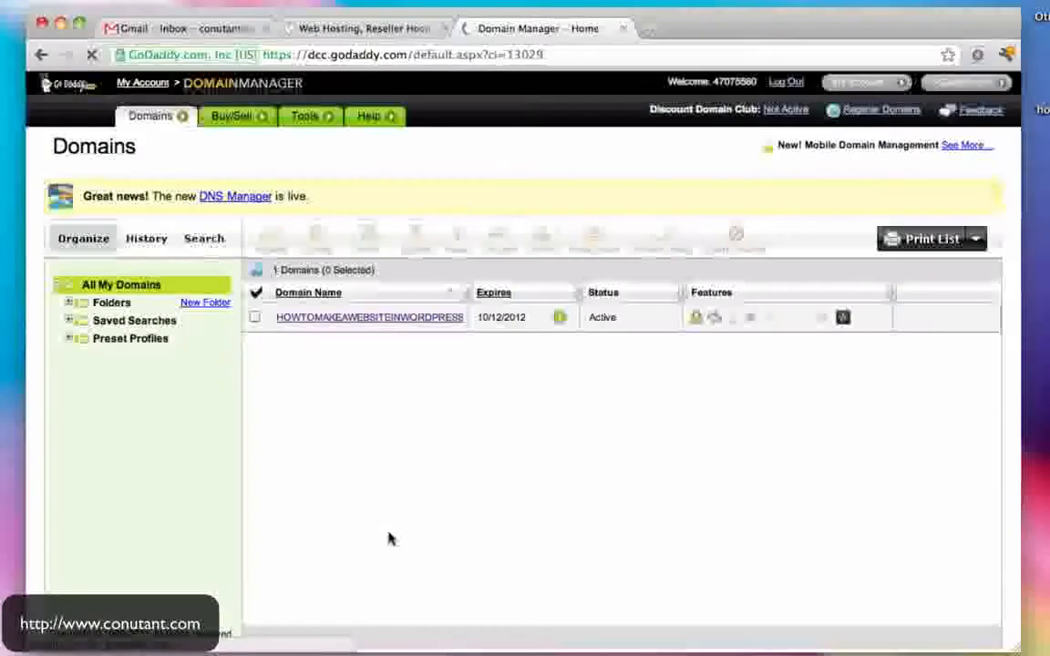
pyautogui.click(324, 318)
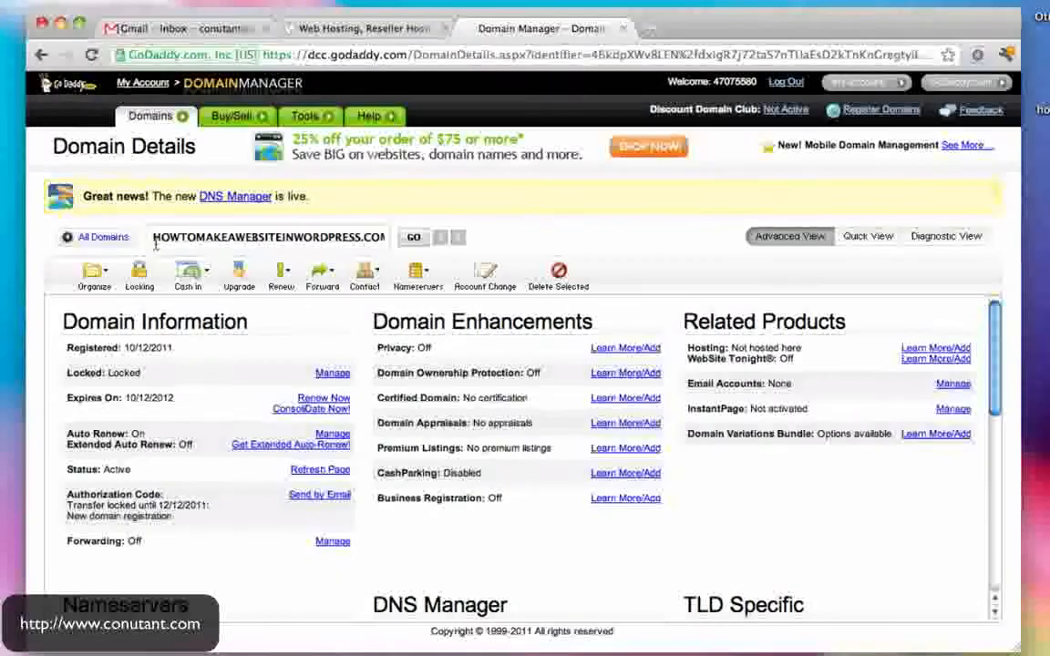
pyautogui.moveTo(153, 239); pyautogui.dragTo(460, 243)
pyautogui.press('super+c')
# - Paste HOWTOMAKEAWEBSITEINWORDPRESS.COM as the existing domain and continue to Step 2: Billing Information
pyautogui.click(331, 24)
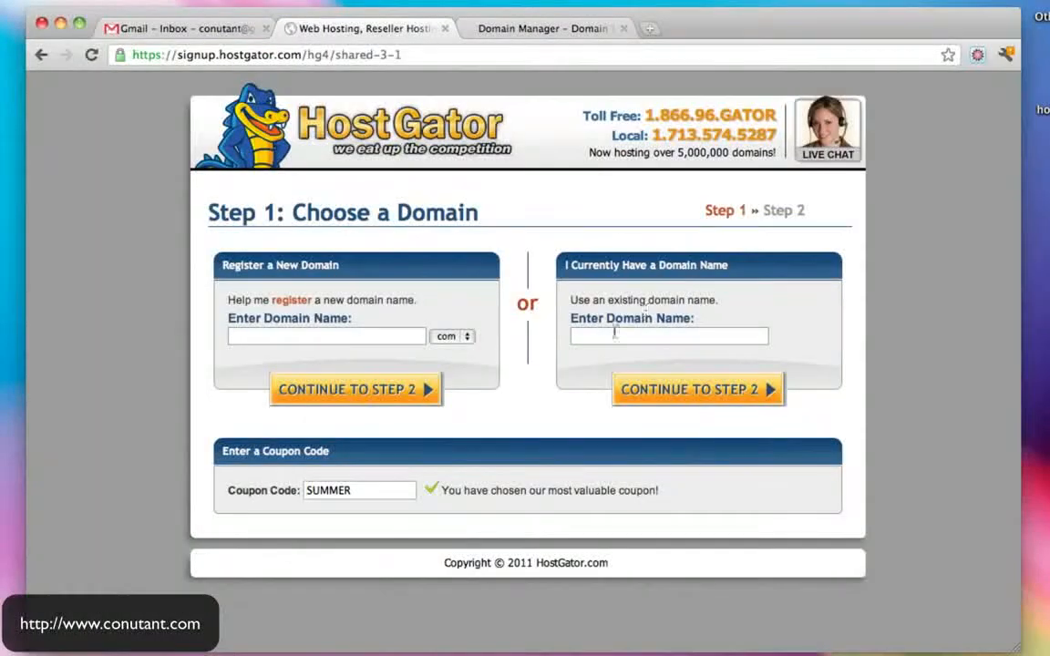
pyautogui.press('super+v')
pyautogui.moveTo(692, 337); pyautogui.dragTo(825, 354)
pyautogui.click(746, 338)
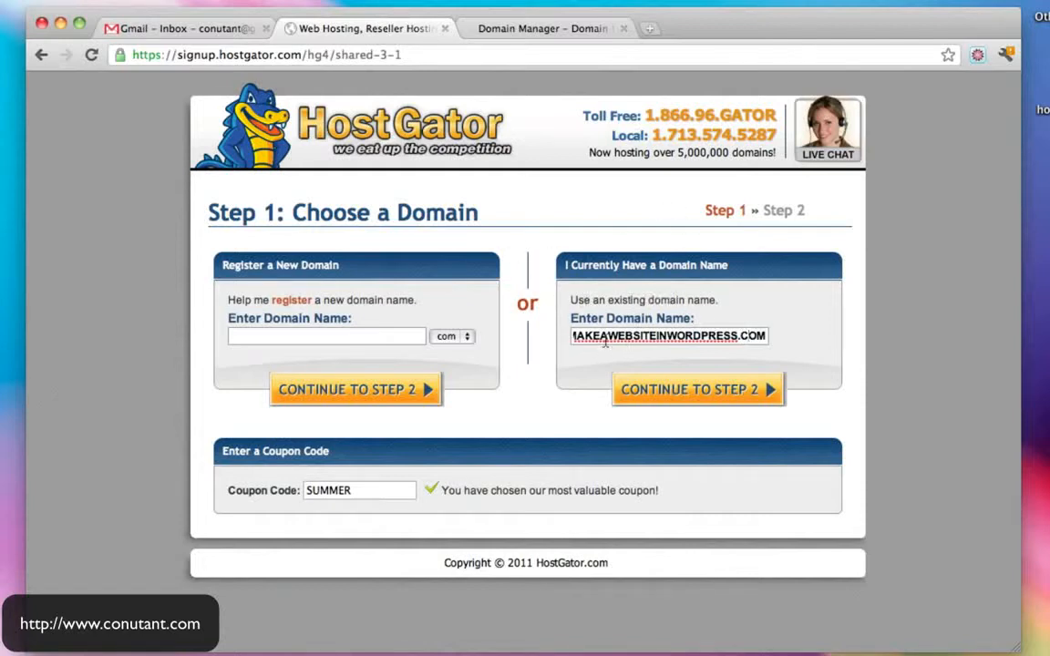
pyautogui.moveTo(605, 342); pyautogui.dragTo(831, 342)
pyautogui.click(758, 338)
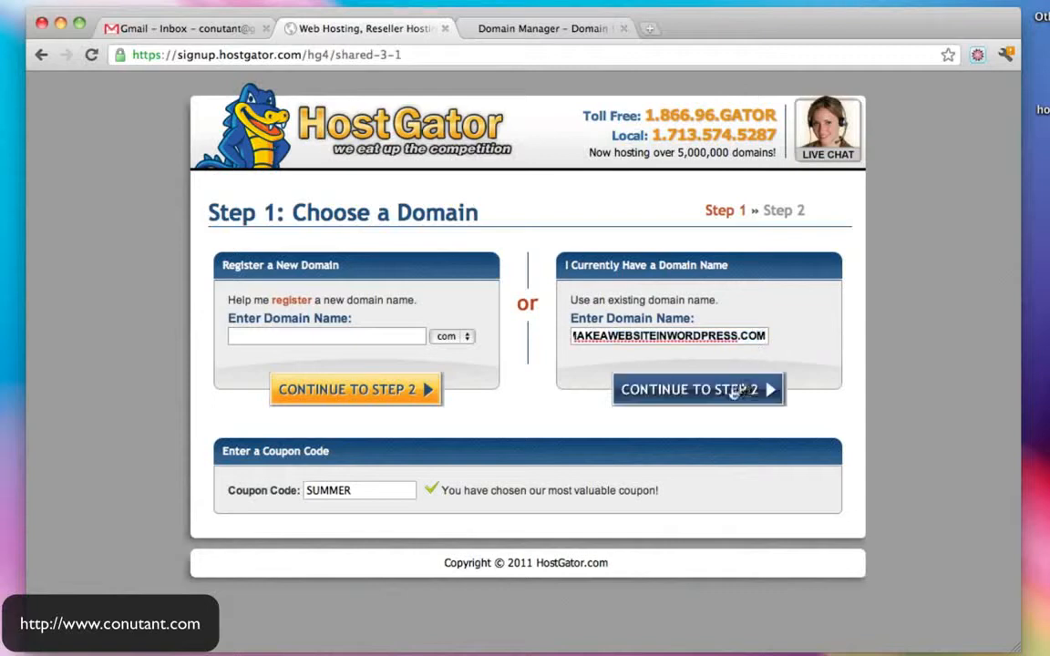
pyautogui.click(723, 390)
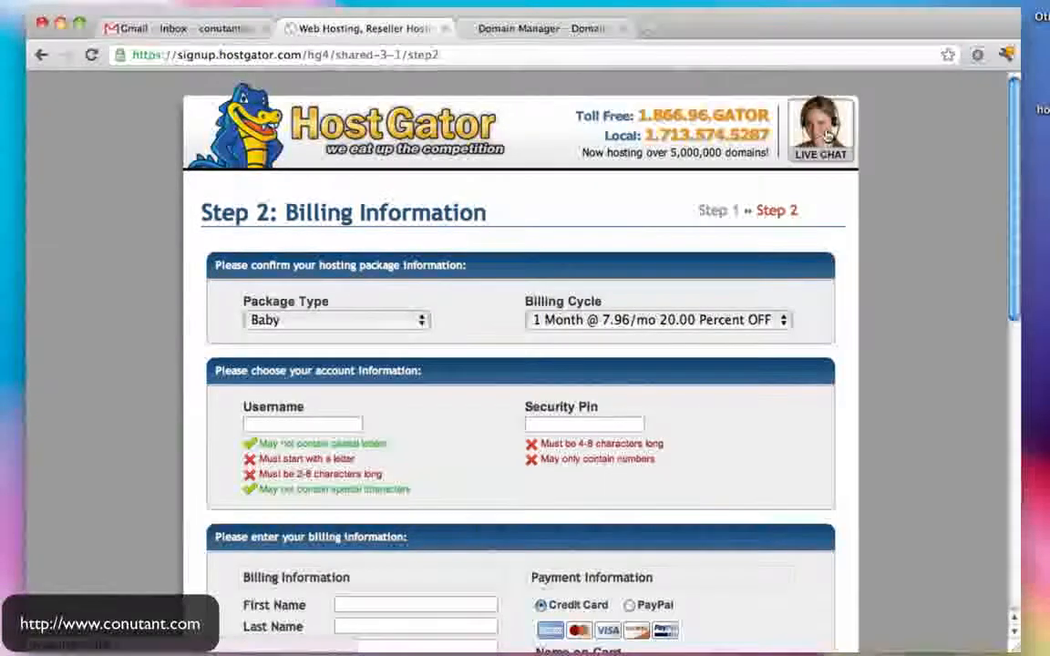
# - Enter an account username, then select PayPal as the payment method
pyautogui.scroll(-1, 383, 428)
pyautogui.scroll(1, 385, 428)
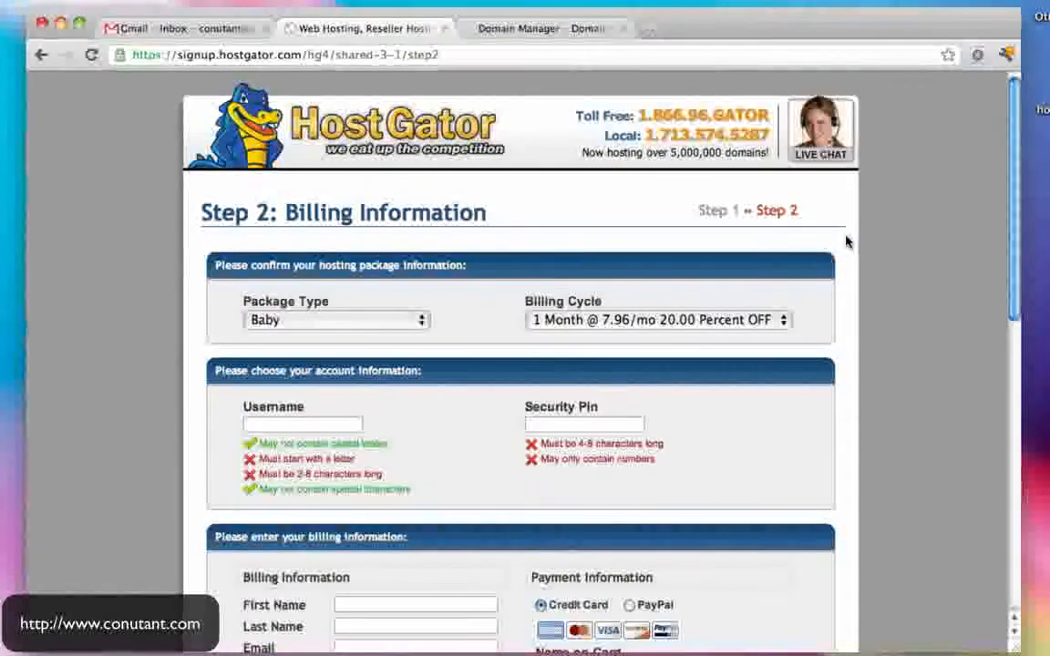
pyautogui.scroll(-5, 846, 241)
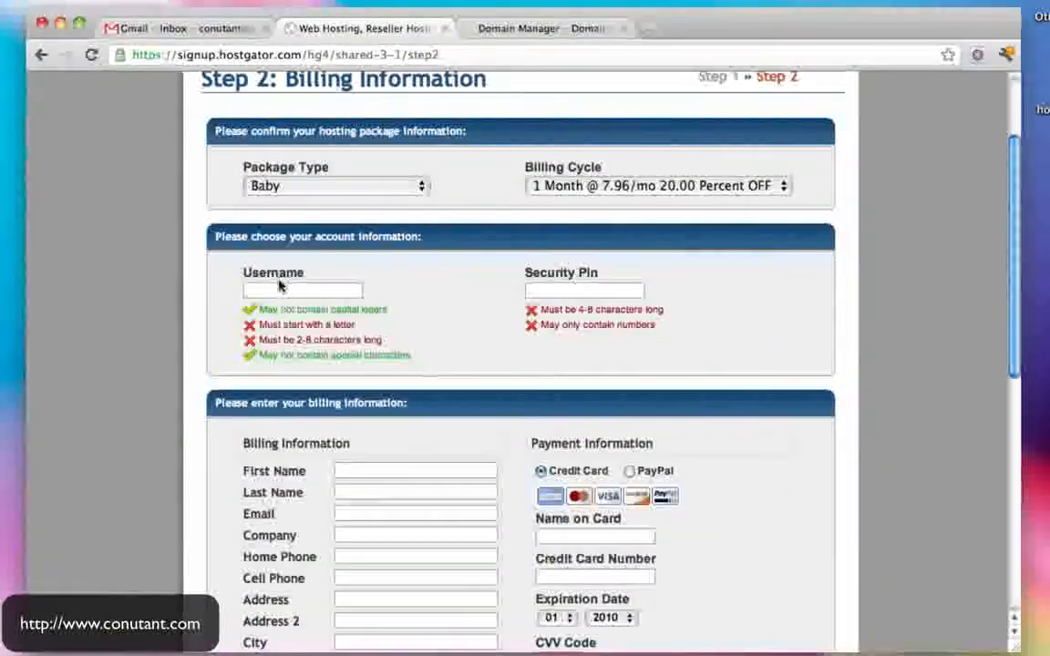
pyautogui.write('nutat')
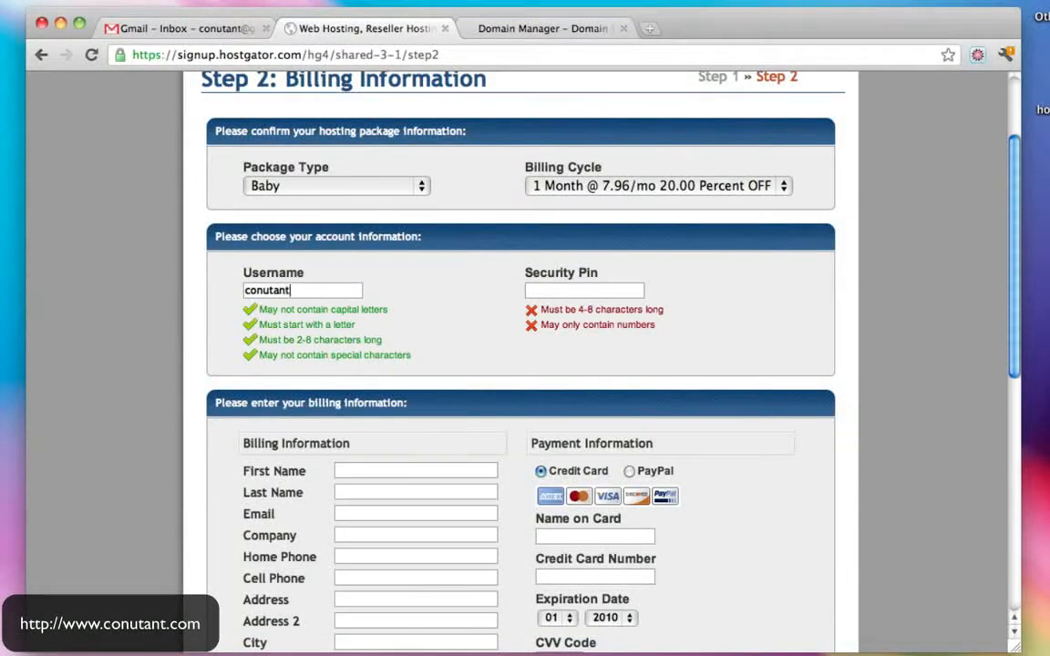
pyautogui.write('****')
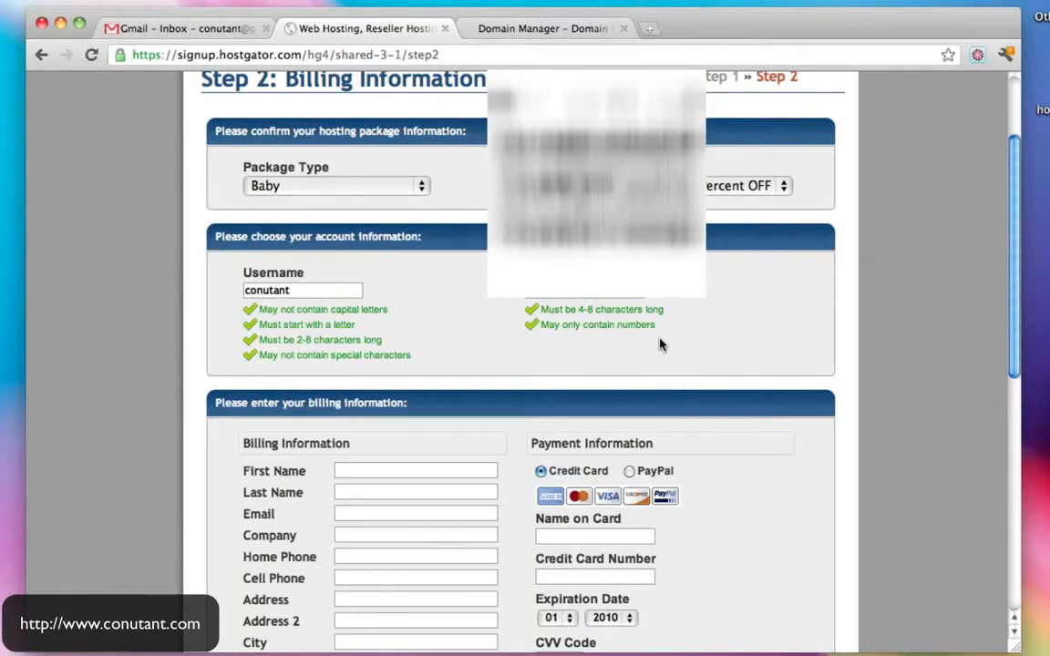
pyautogui.scroll(-3, 660, 342)
pyautogui.scroll(-1, 662, 341)
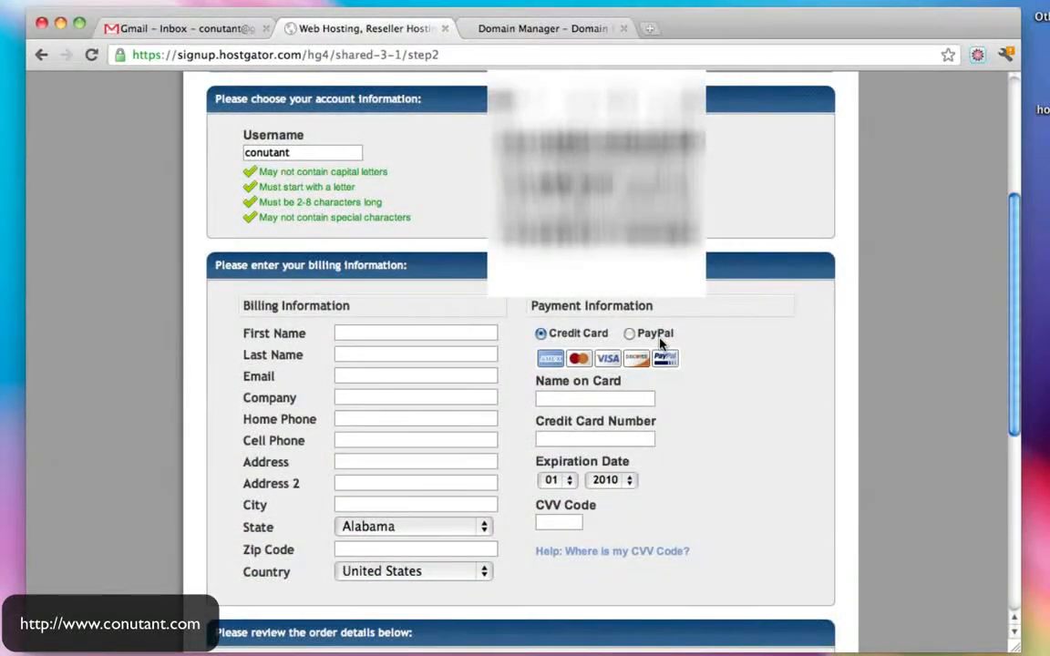
pyautogui.scroll(-3, 660, 342)
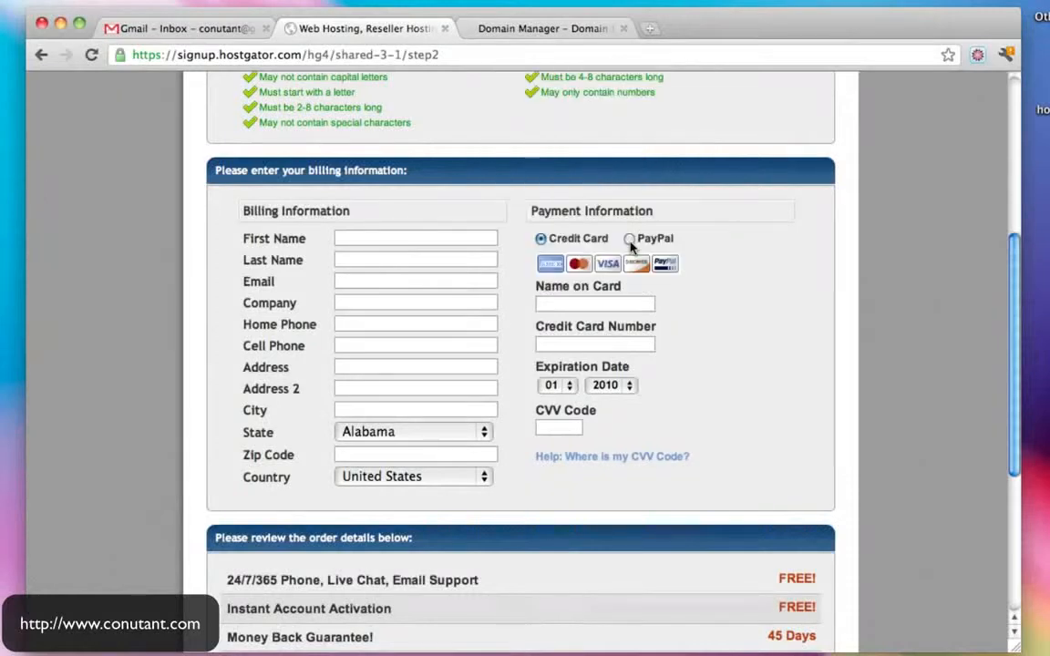
pyautogui.click(628, 238)
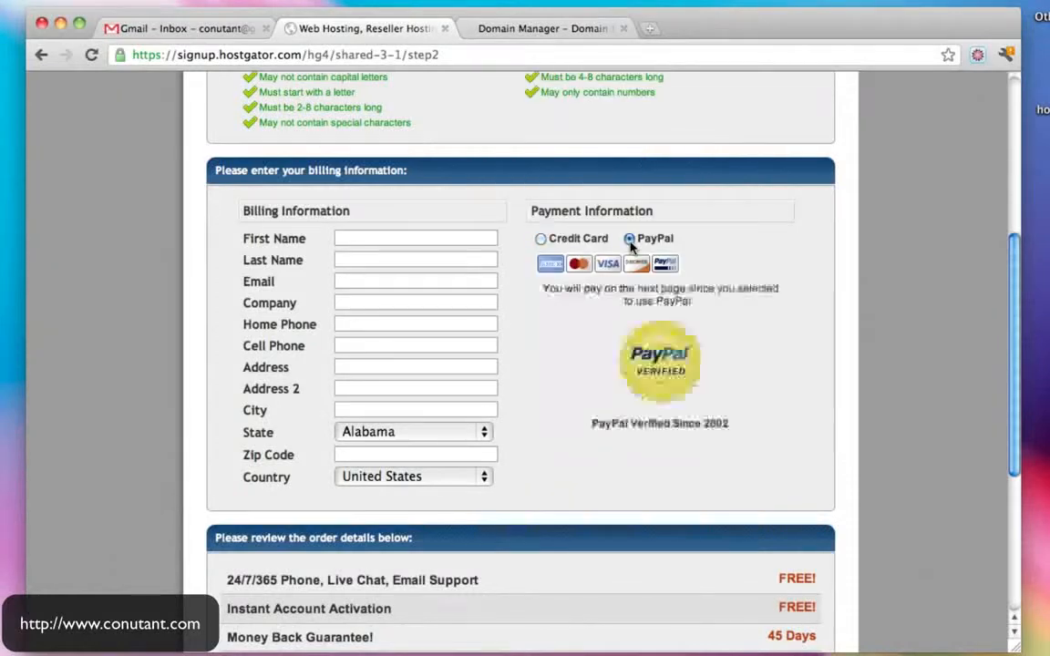
# - Enter the customer's first name, last name and e-mail address in the billing fields
pyautogui.click(362, 238)
pyautogui.press('Tab')
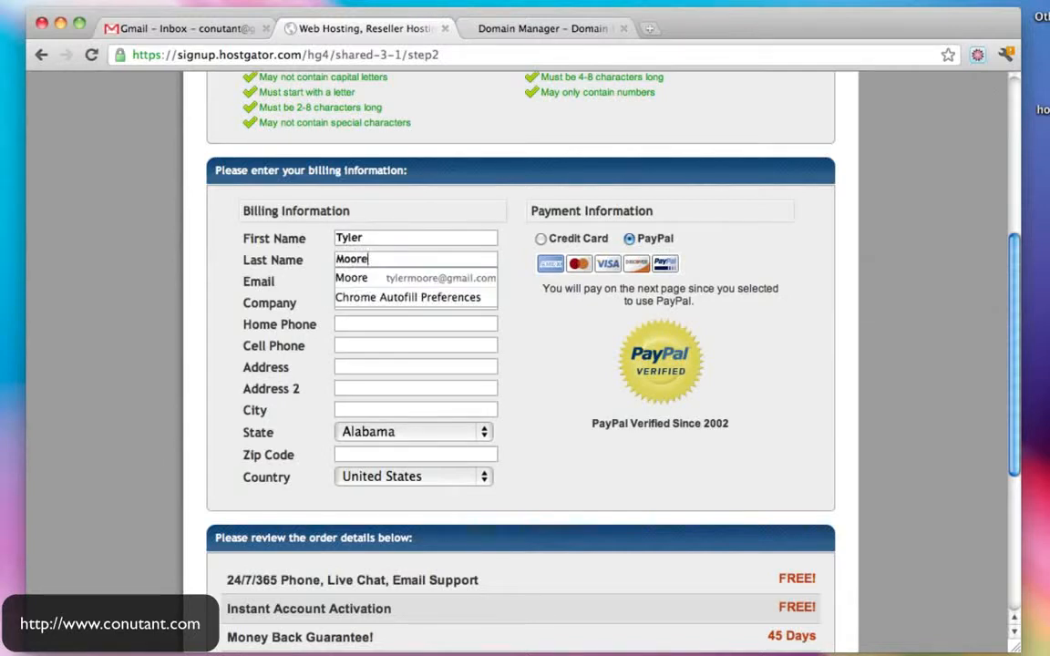
pyautogui.press('Tab')
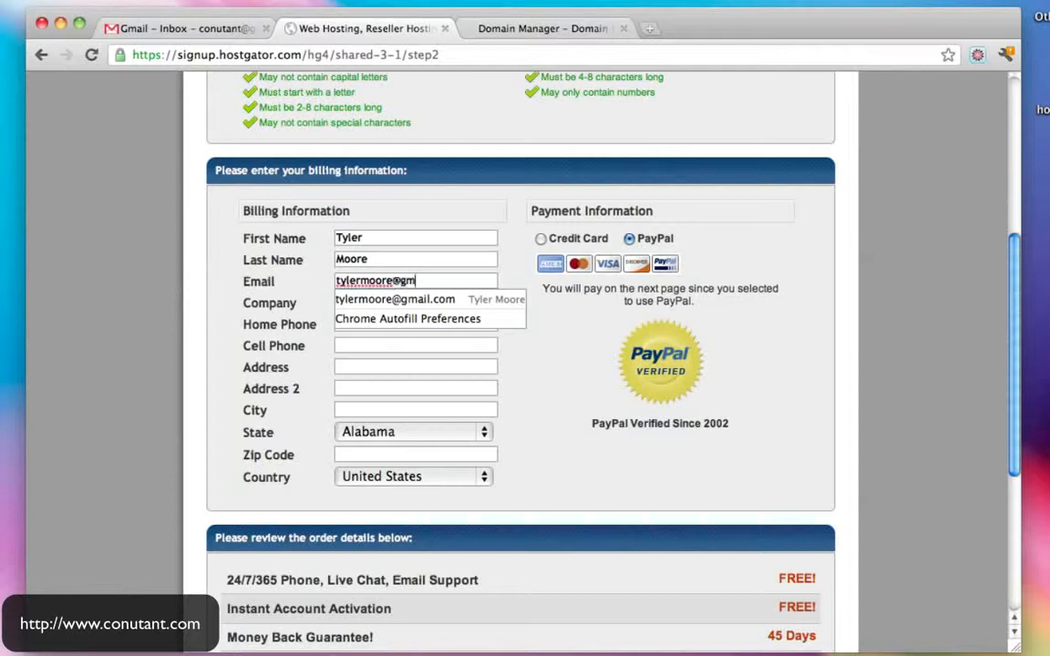
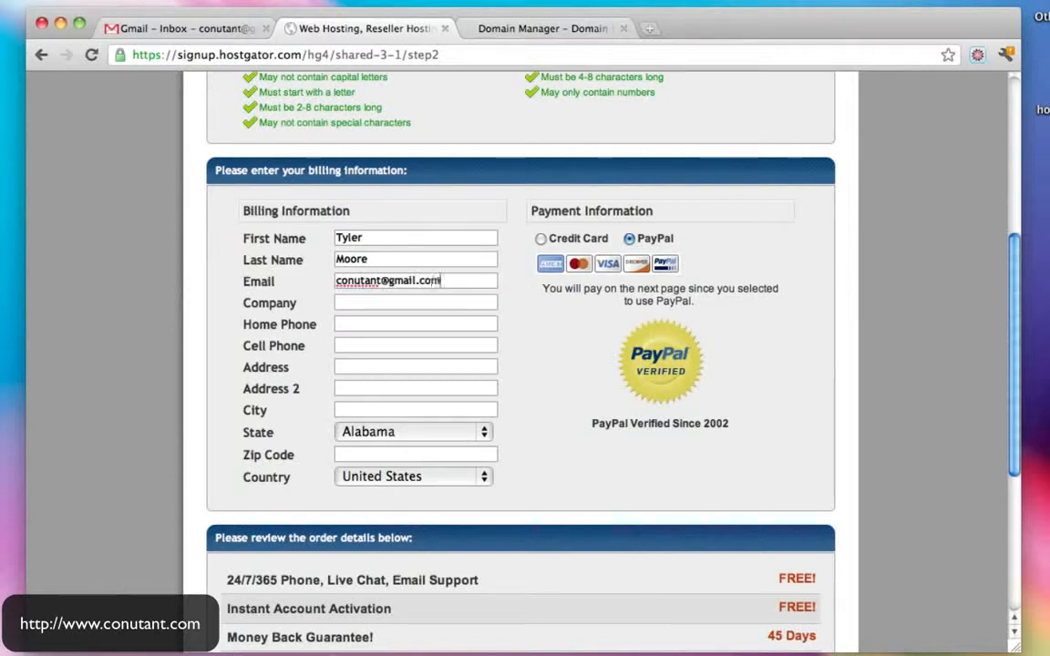
# - Enter the home phone number and street address, letting autofill complete city, state and zip
pyautogui.click(359, 326)
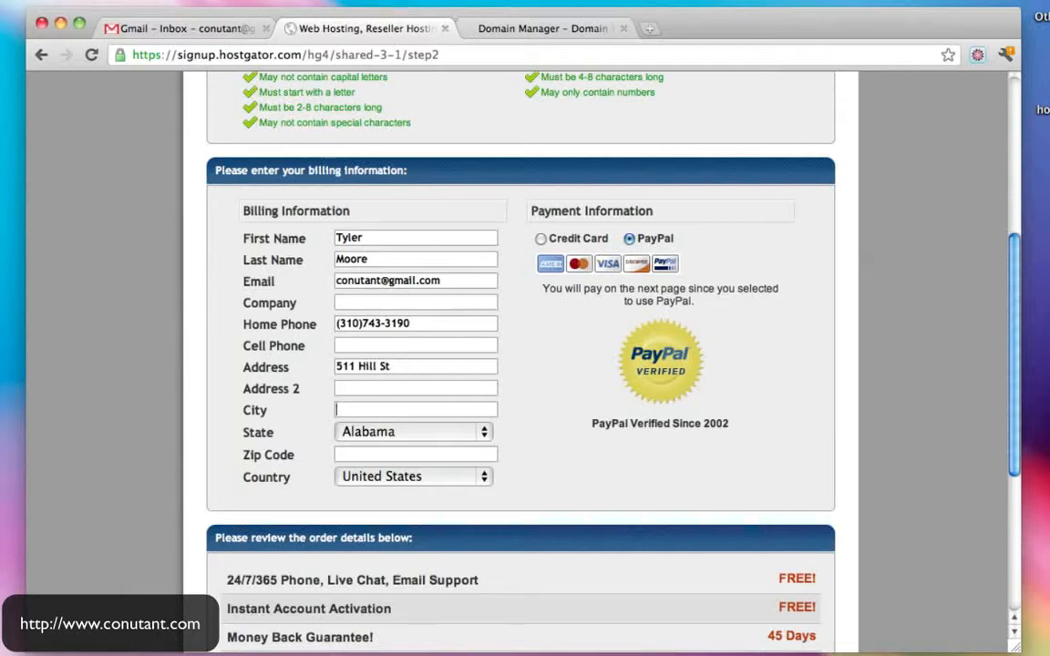
pyautogui.write('Inglewood')
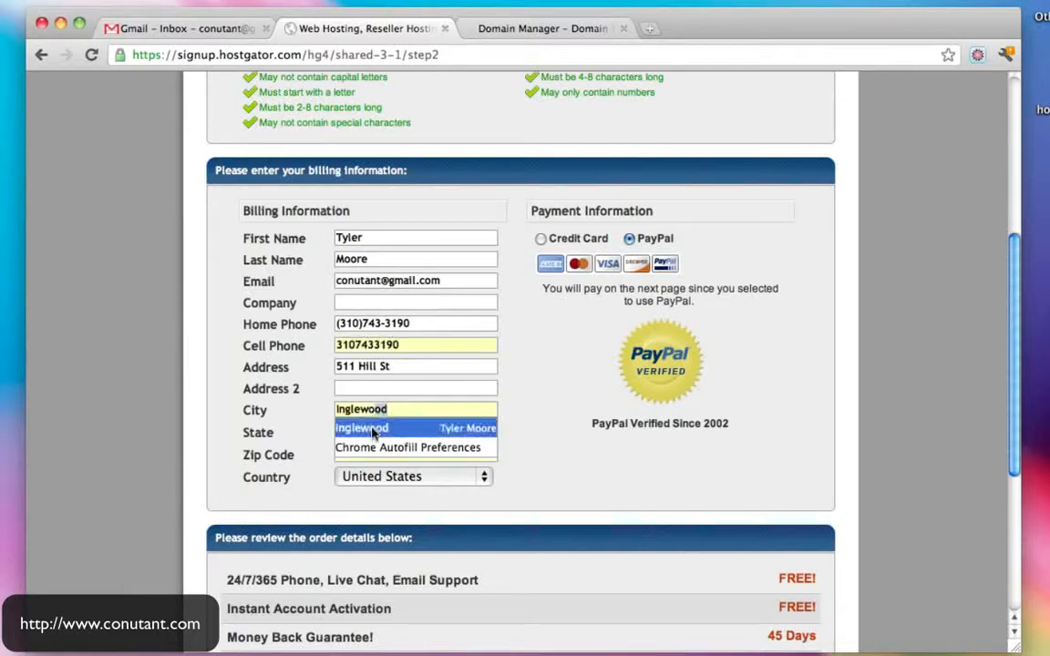
pyautogui.click(370, 427)
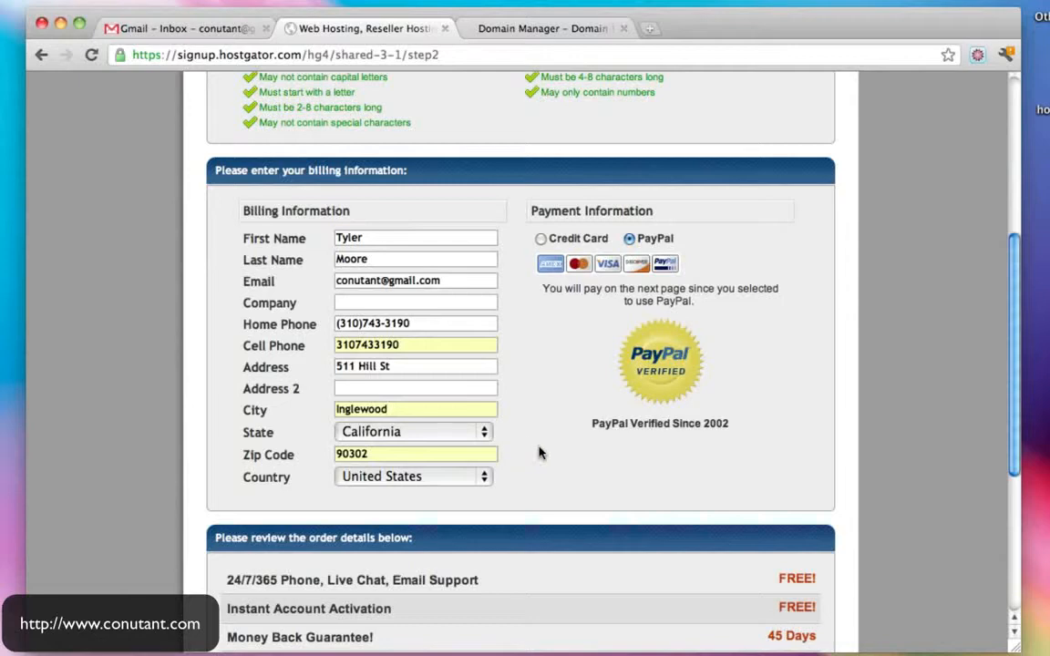
pyautogui.scroll(-5, 538, 453)
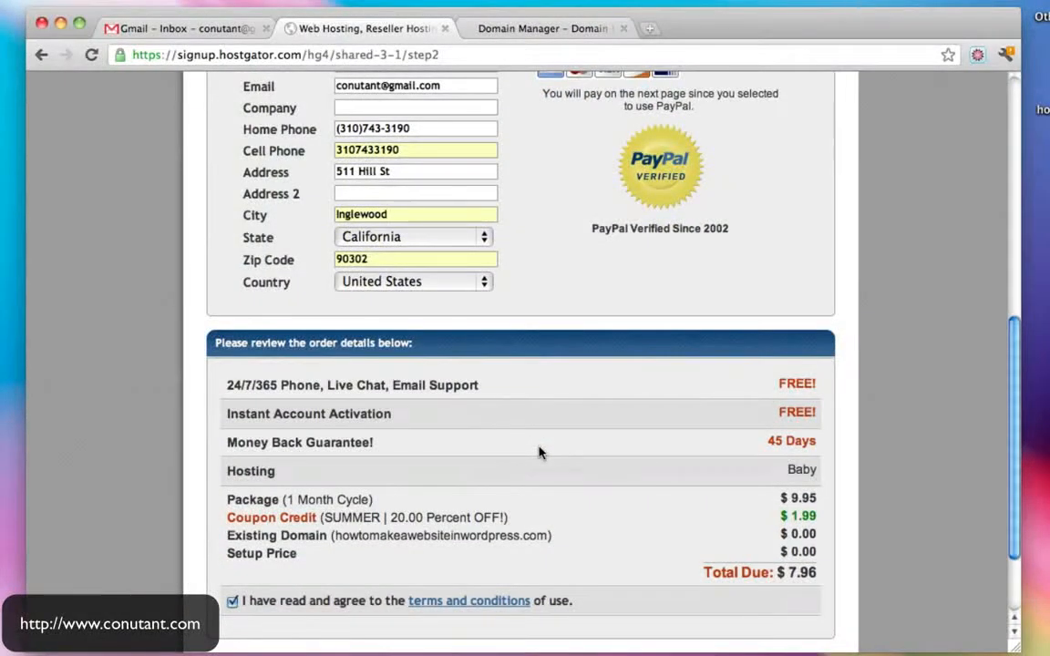
# - Review the order, highlighting free support, the 45-day money-back guarantee and the $7.96 total
pyautogui.moveTo(220, 381); pyautogui.dragTo(869, 392)
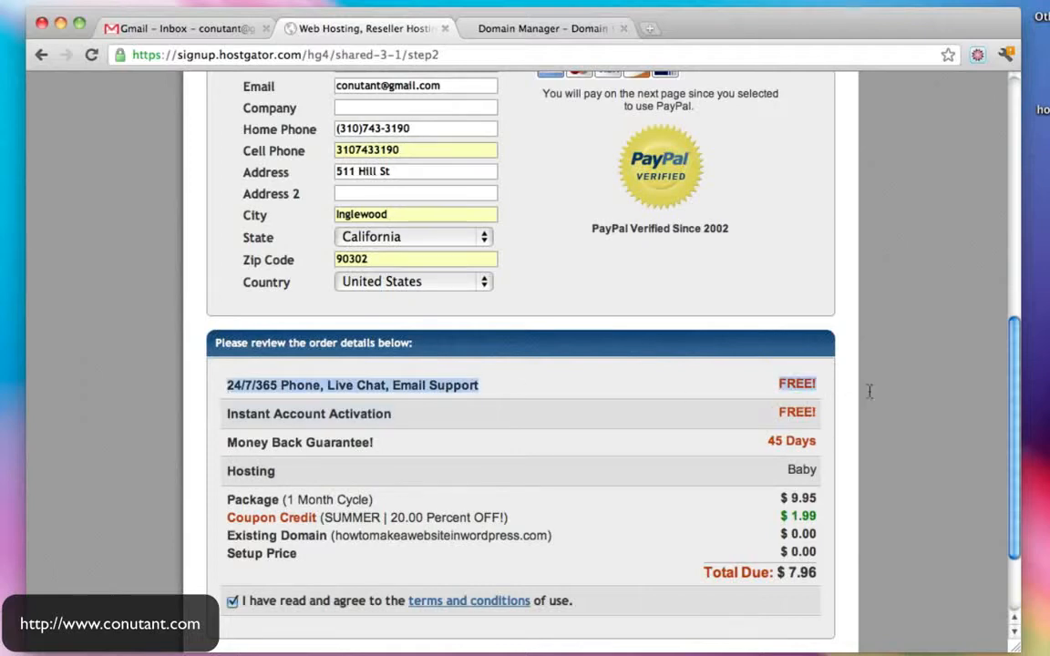
pyautogui.click(802, 440)
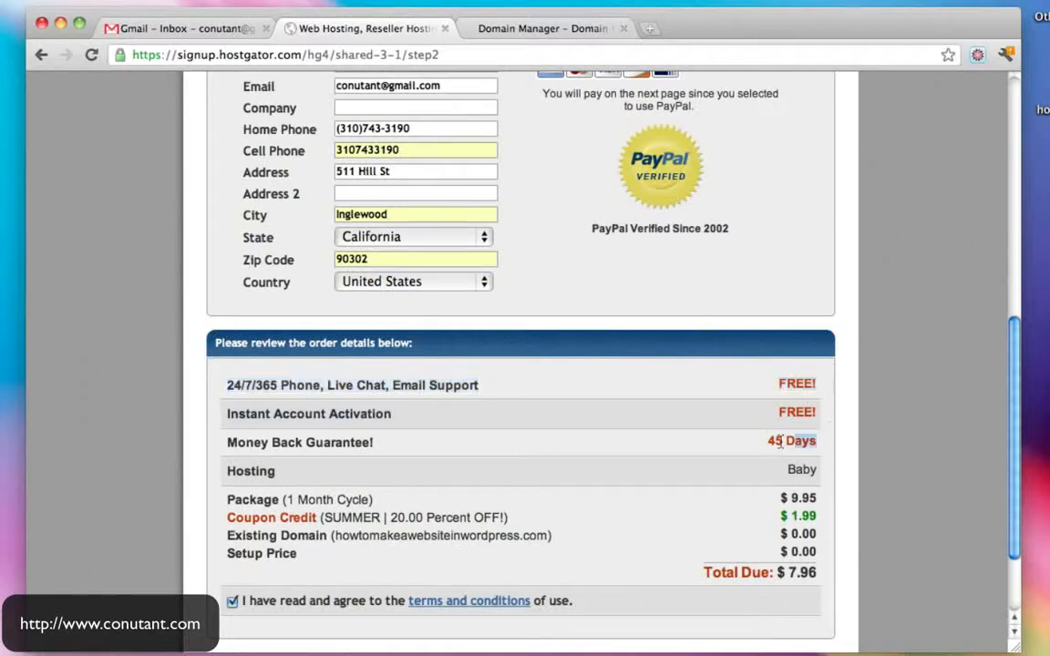
pyautogui.moveTo(342, 453); pyautogui.dragTo(226, 439)
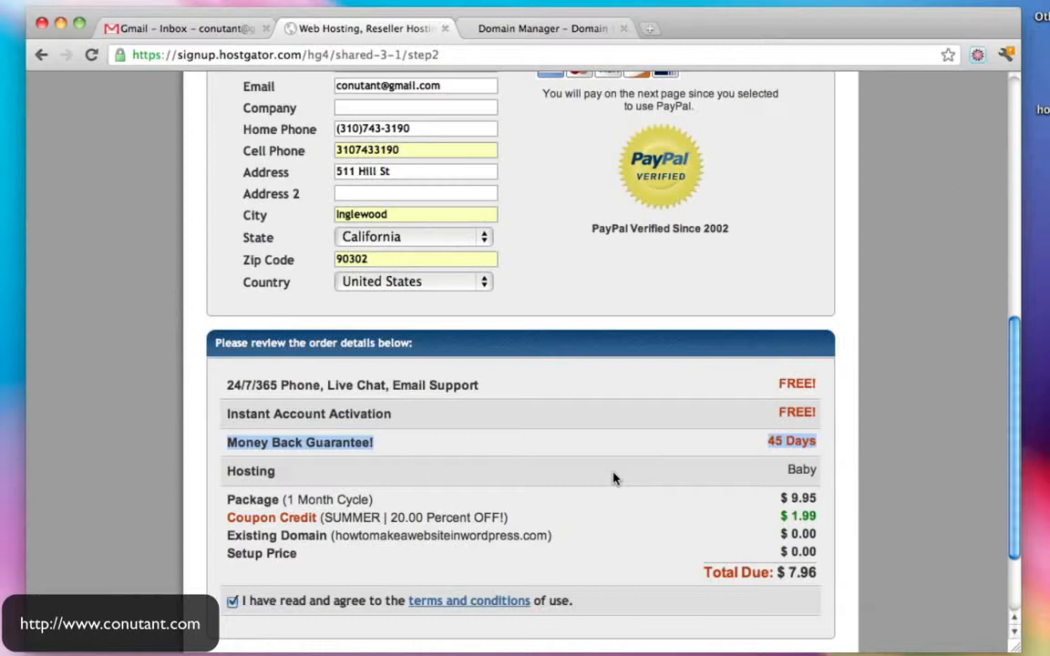
pyautogui.scroll(-3, 618, 472)
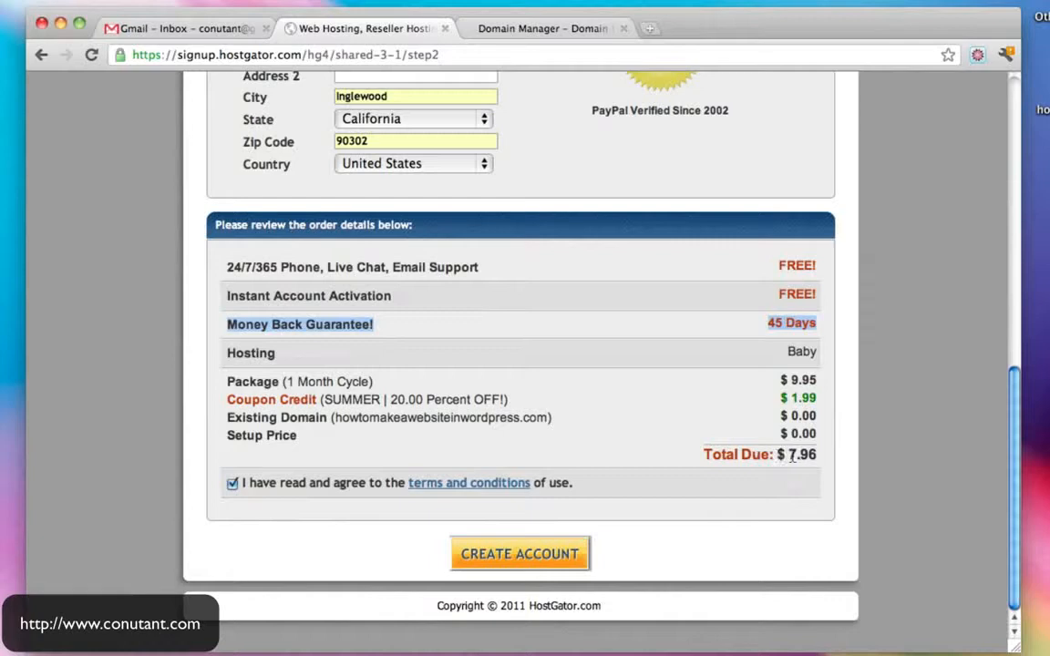
pyautogui.moveTo(790, 456); pyautogui.dragTo(825, 454)
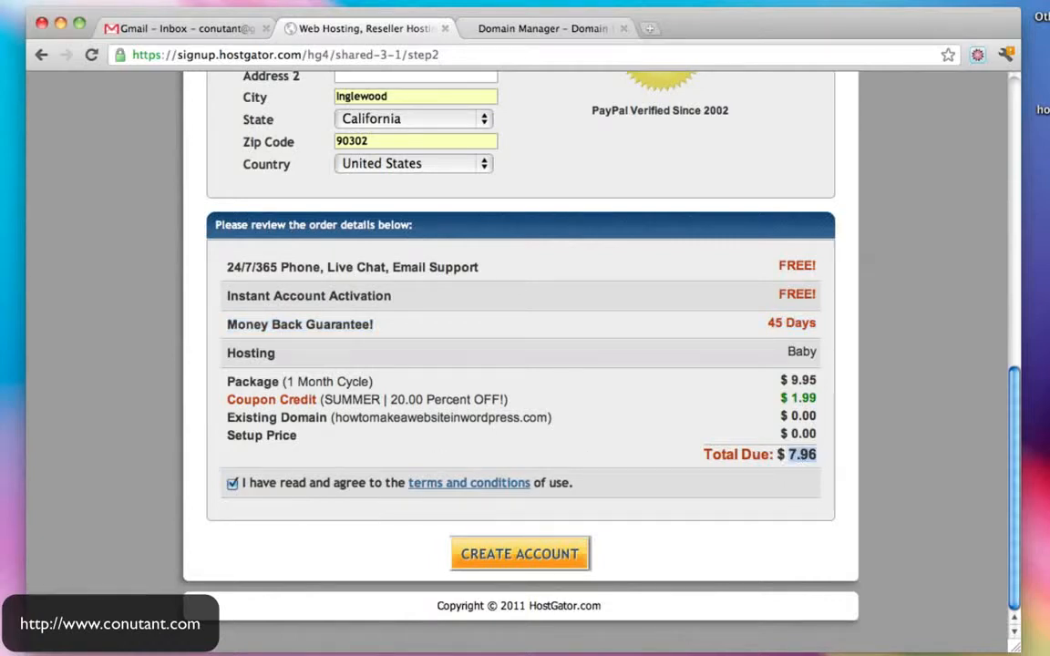
# - Update the hosting price in the notes to 7.96, then create the HostGator account
pyautogui.press('super+Tab')
pyautogui.moveTo(516, 305); pyautogui.dragTo(576, 305)
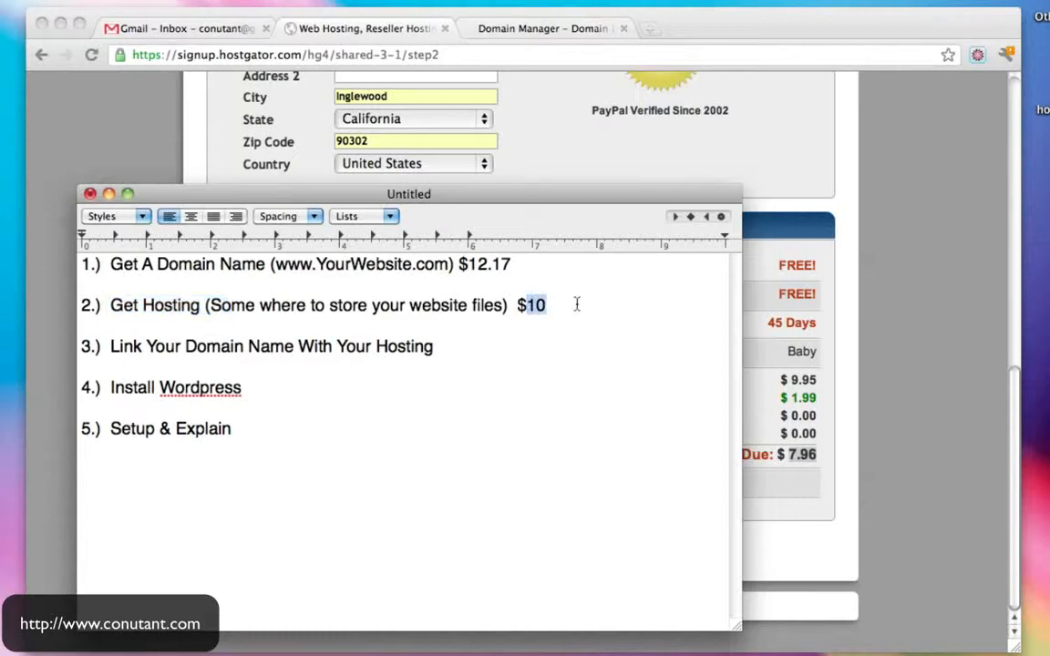
pyautogui.write('7.96')
pyautogui.click(947, 345)
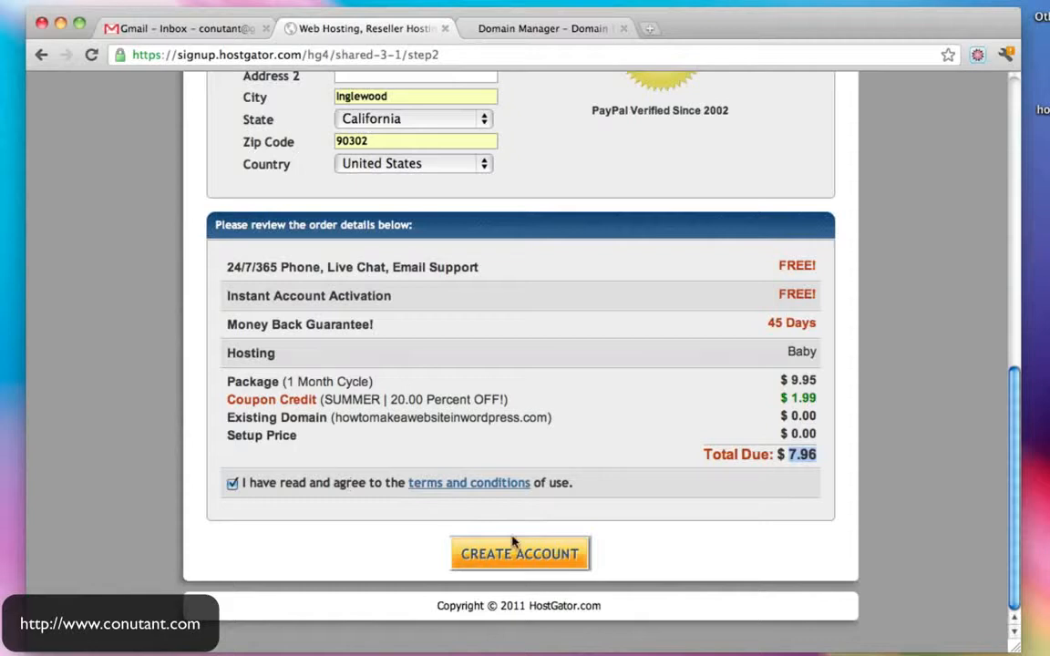
pyautogui.click(552, 558)
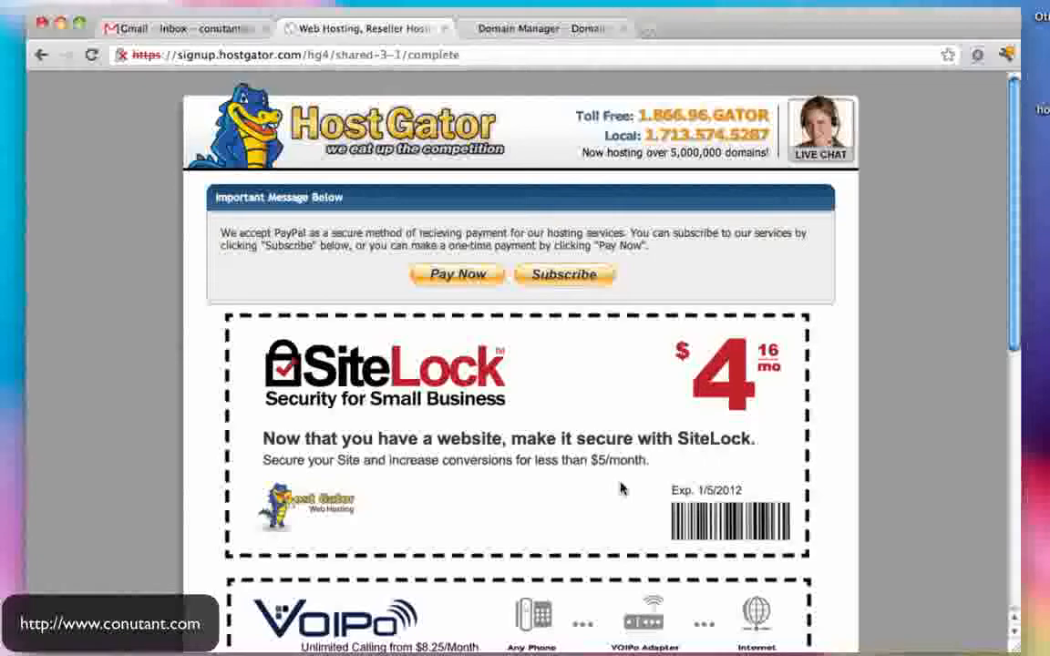
# - Pay the $7.96 hosting order through PayPal, logging in and confirming the payment
pyautogui.scroll(-10, 620, 489)
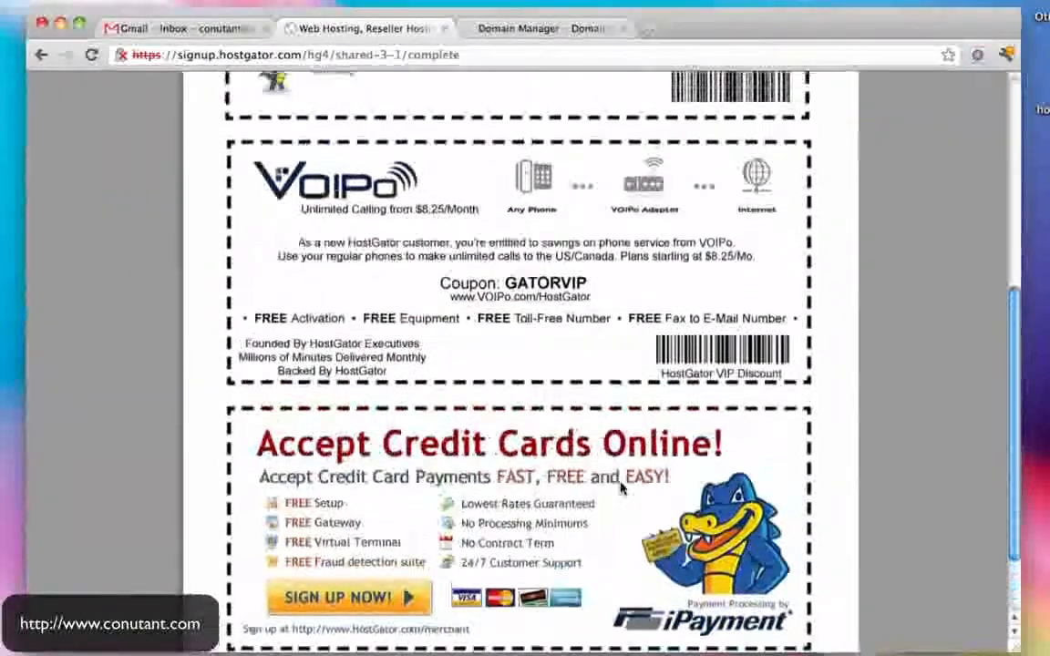
pyautogui.scroll(10, 622, 488)
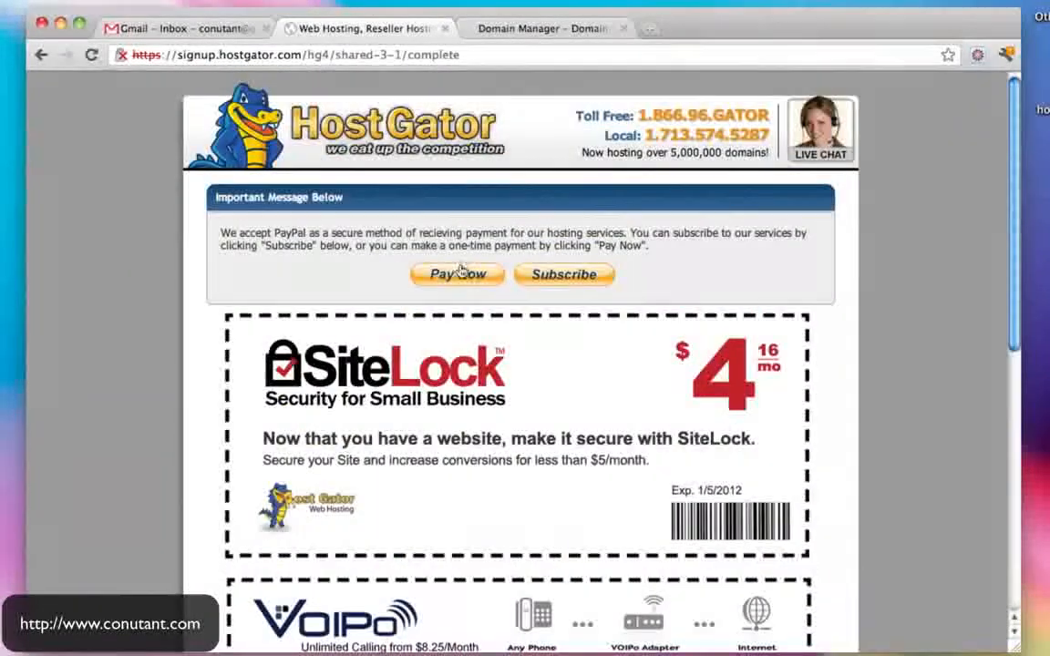
pyautogui.click(460, 270)
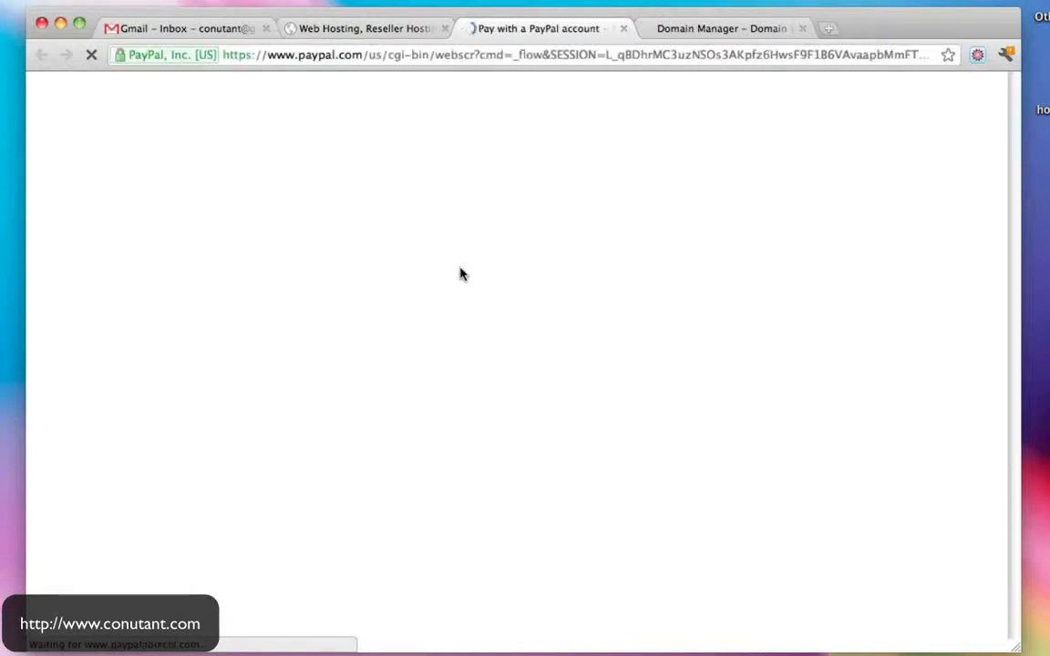
pyautogui.click(503, 390)
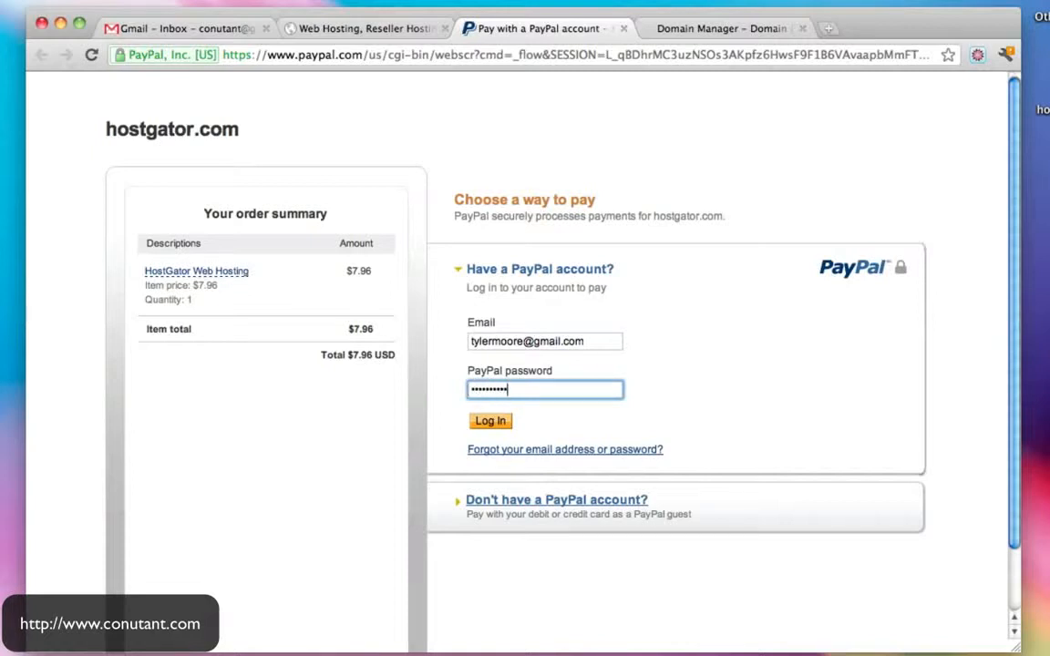
pyautogui.click(489, 422)
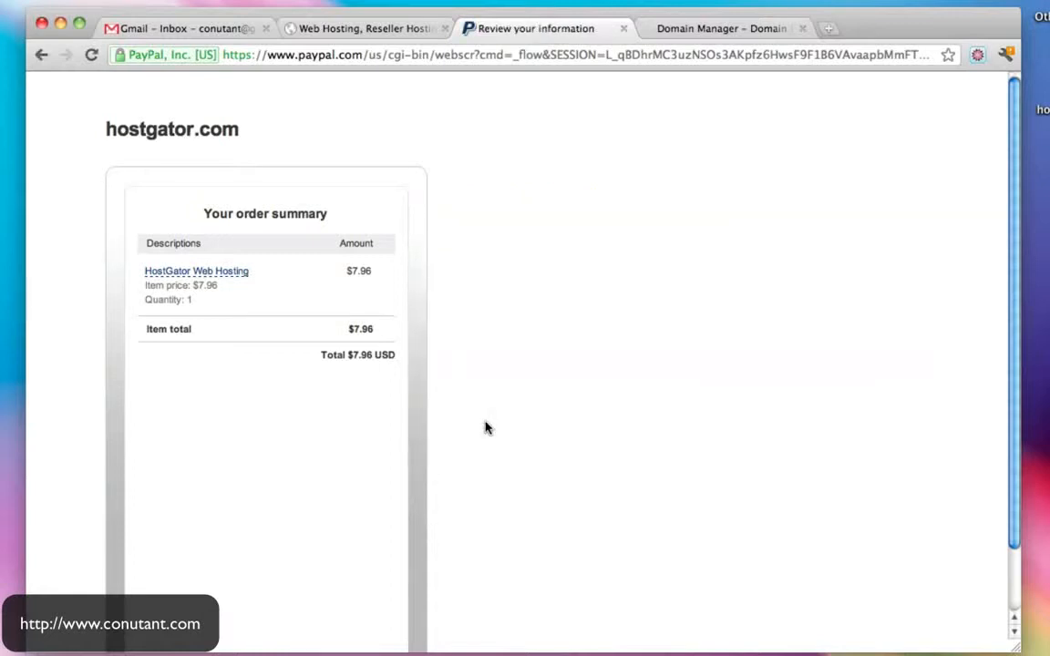
pyautogui.scroll(-2, 485, 427)
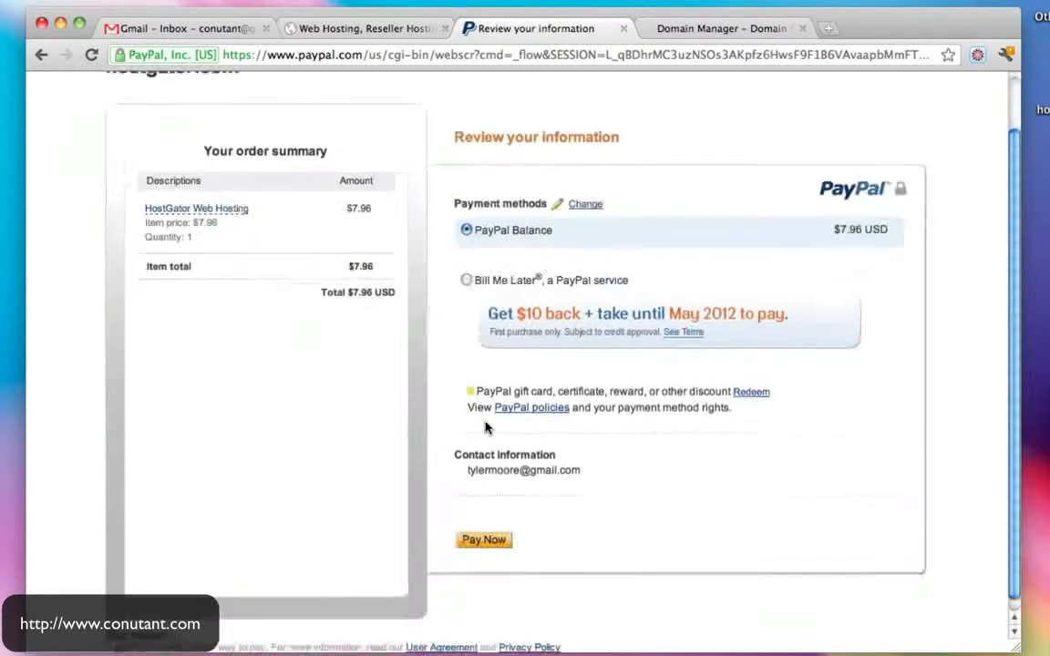
pyautogui.click(497, 533)
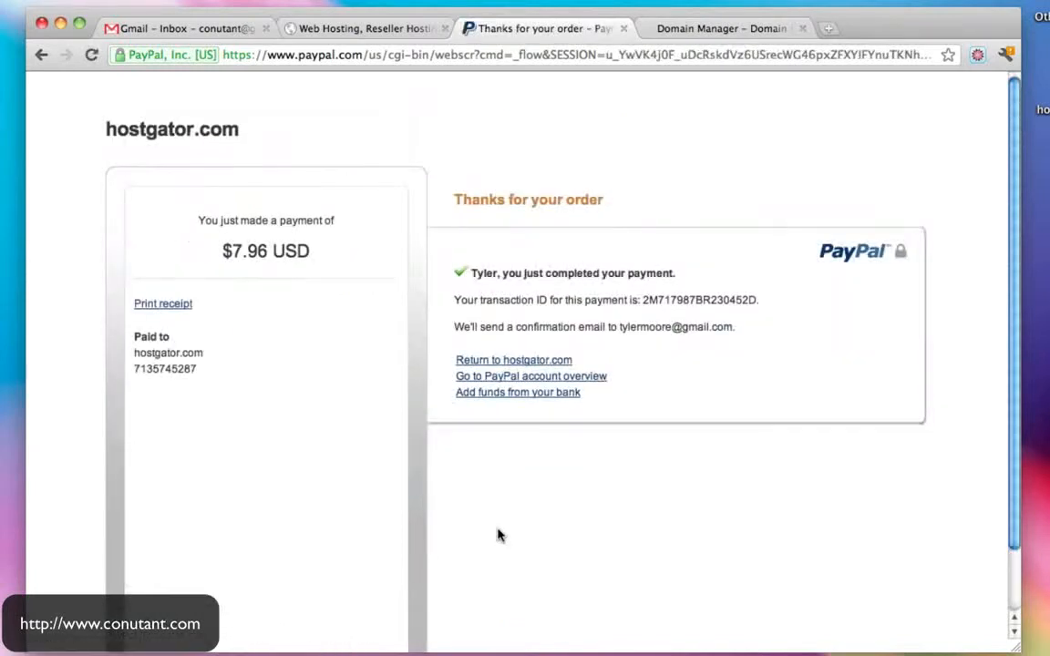
# - Check the inbox, then strip the page path from the other hosting signup tab's address
pyautogui.click(529, 363)
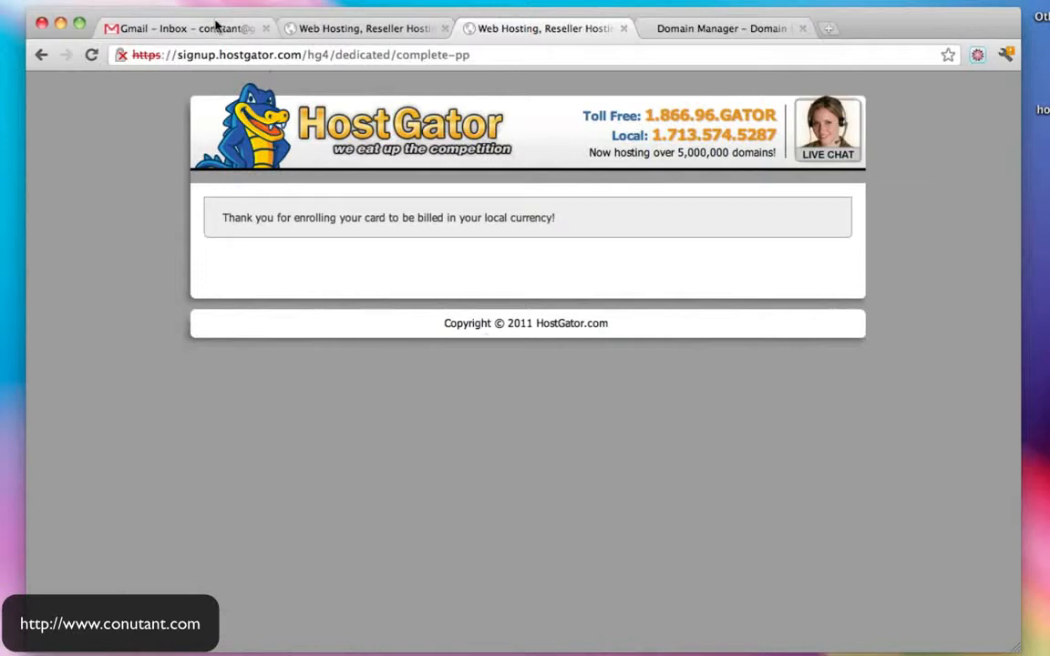
pyautogui.click(207, 27)
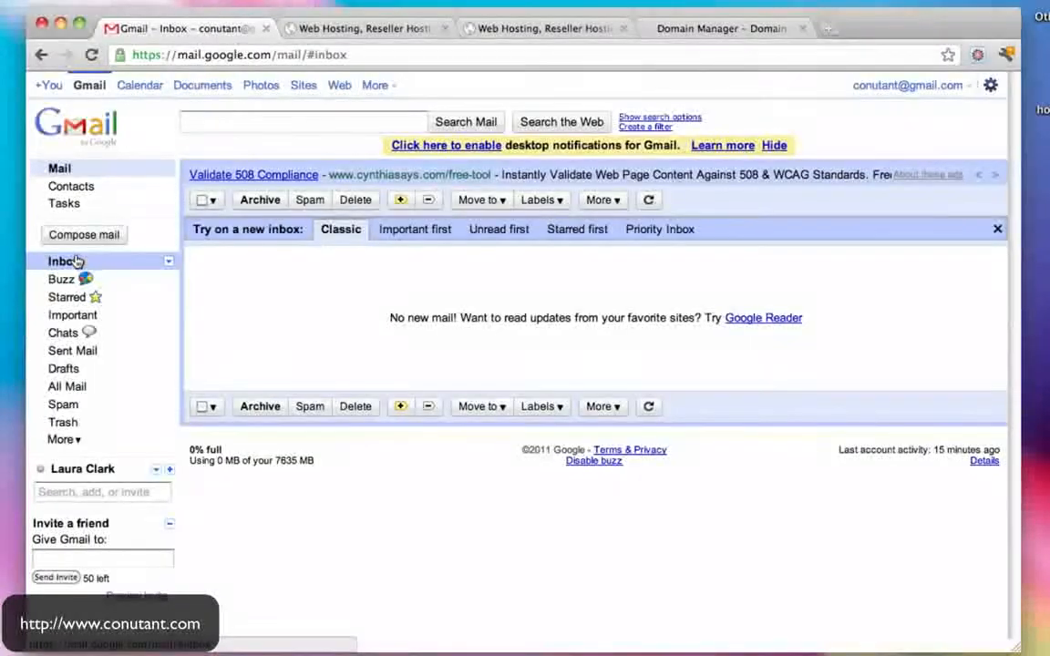
pyautogui.click(557, 33)
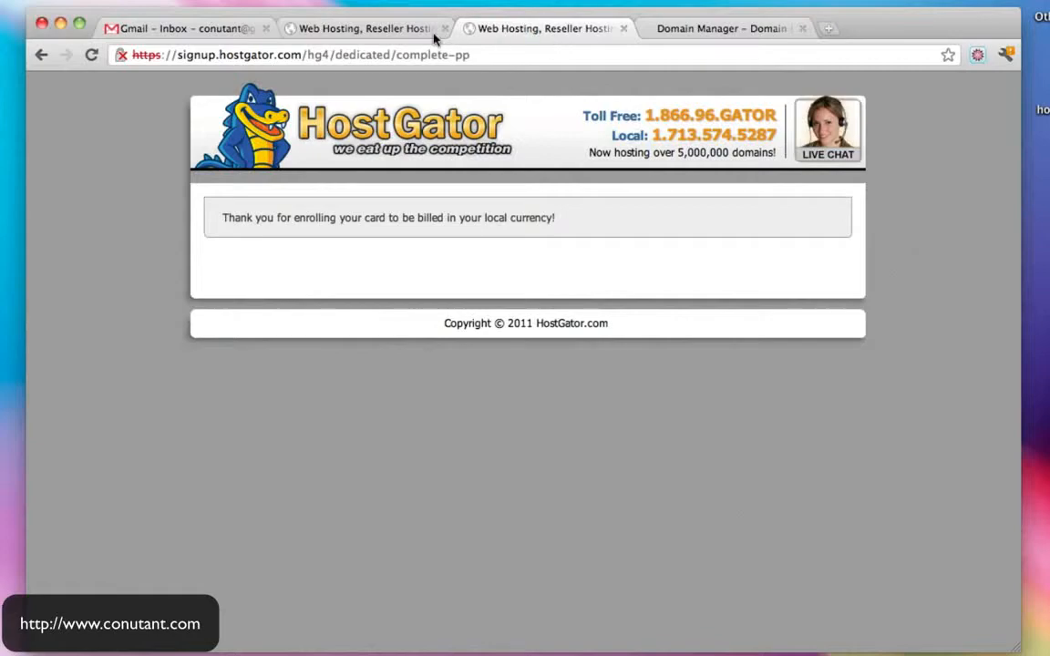
pyautogui.click(390, 36)
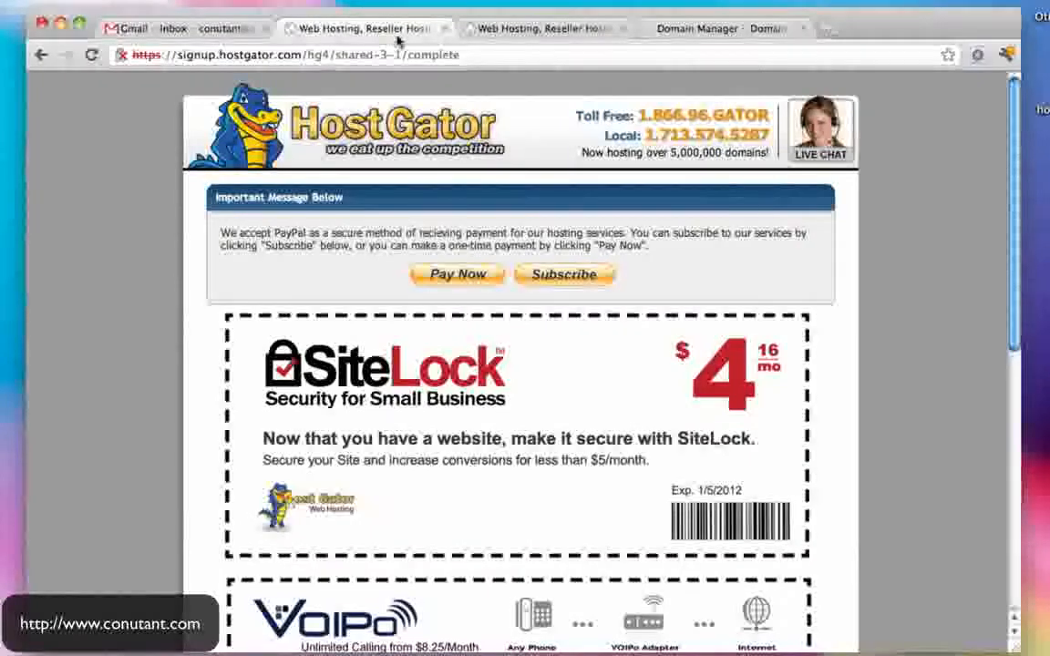
pyautogui.scroll(-10, 673, 239)
pyautogui.scroll(10, 673, 239)
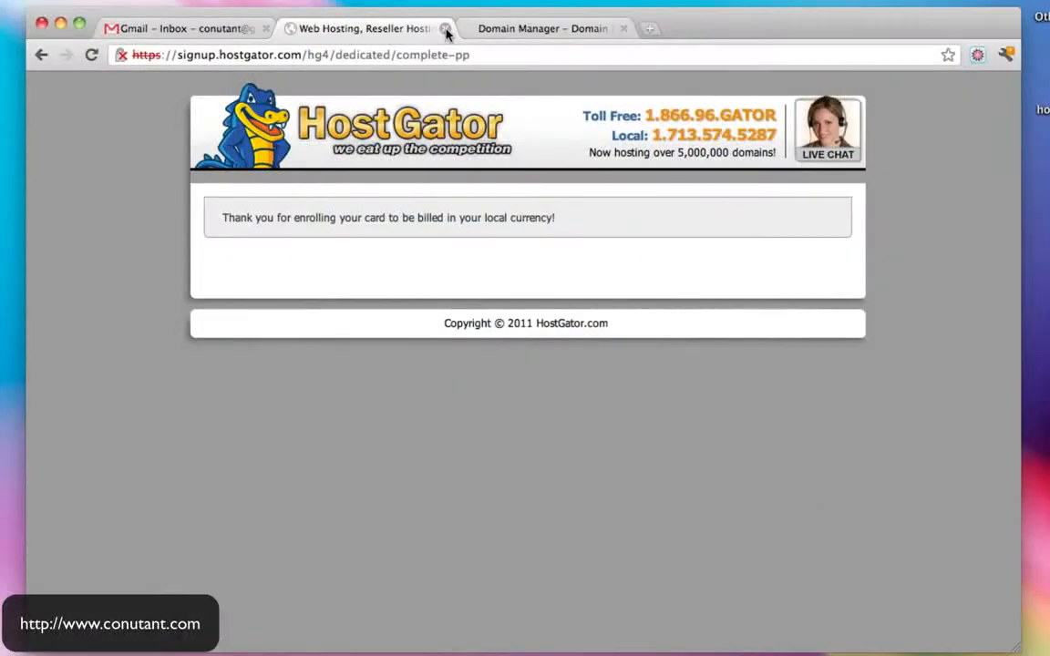
pyautogui.moveTo(304, 55); pyautogui.dragTo(570, 77)
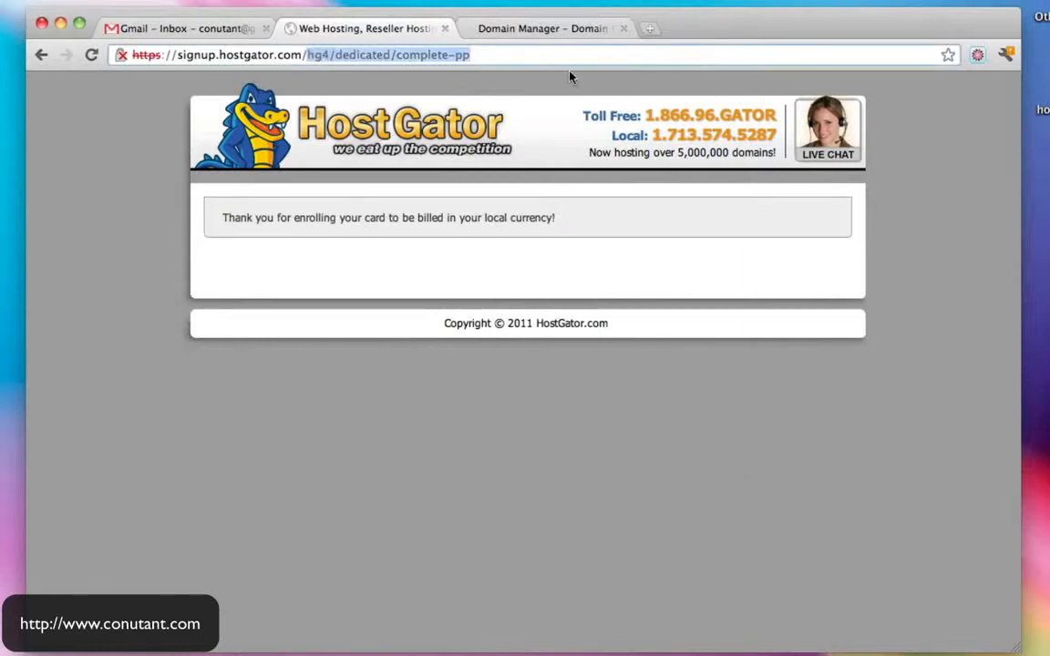
pyautogui.press('BackSpace')
pyautogui.press('Return')
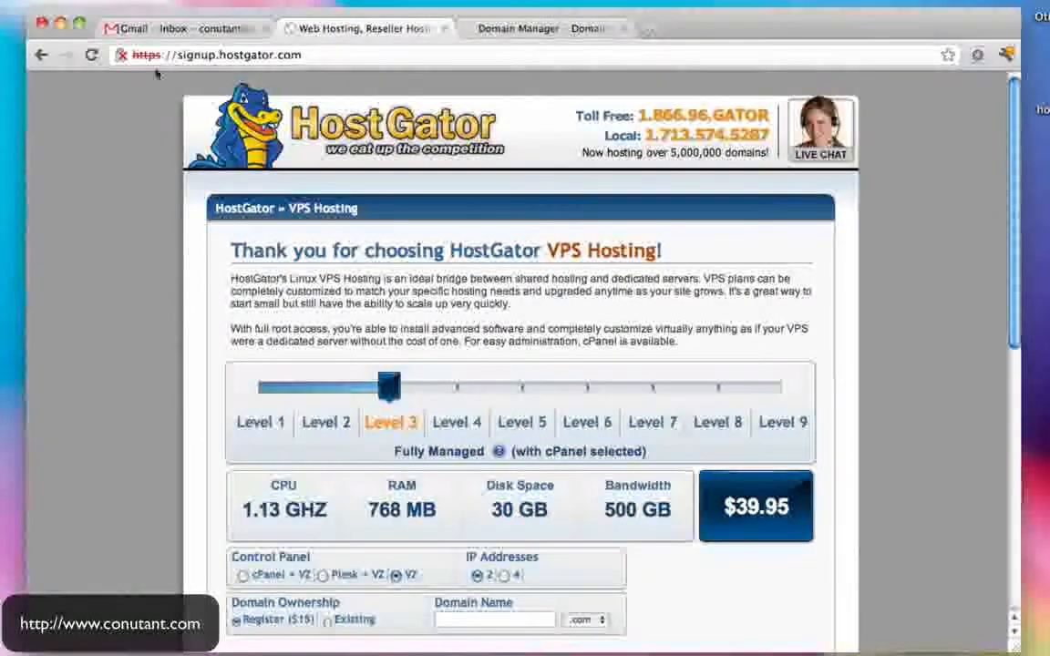
pyautogui.click(200, 29)
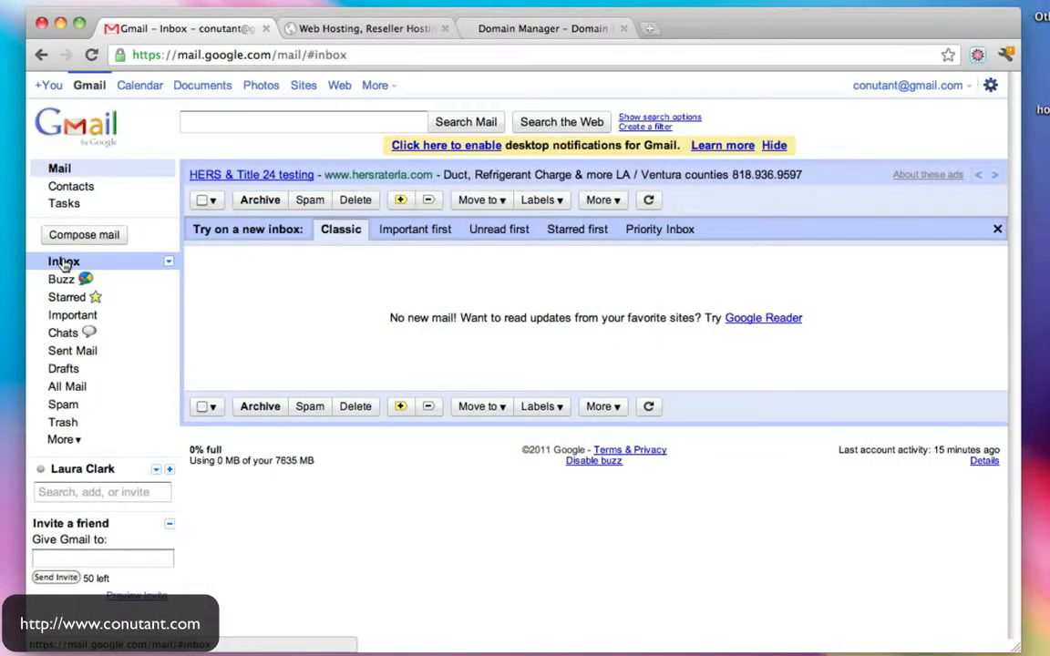
pyautogui.click(364, 28)
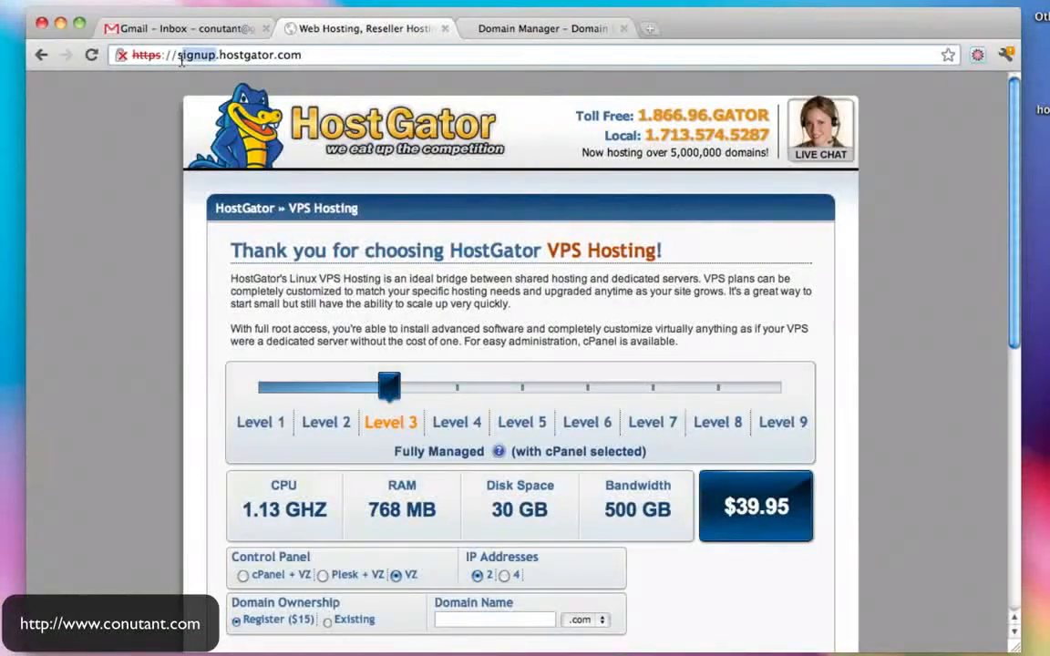
pyautogui.moveTo(214, 56); pyautogui.dragTo(53, 59)
pyautogui.write('www')
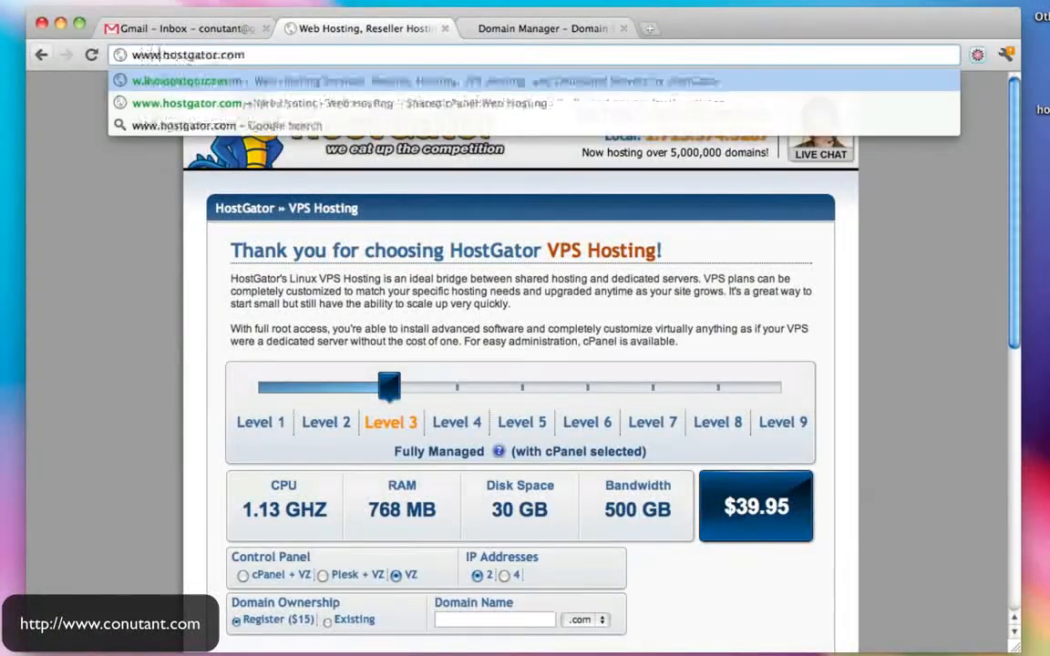
pyautogui.press('Return')
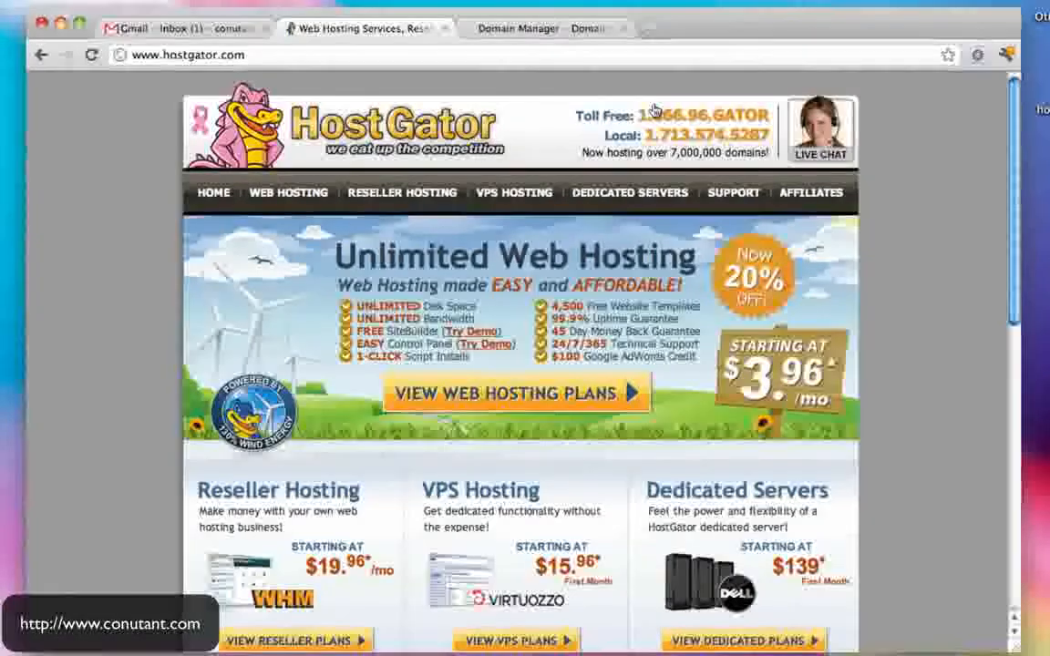
pyautogui.scroll(-10, 678, 288)
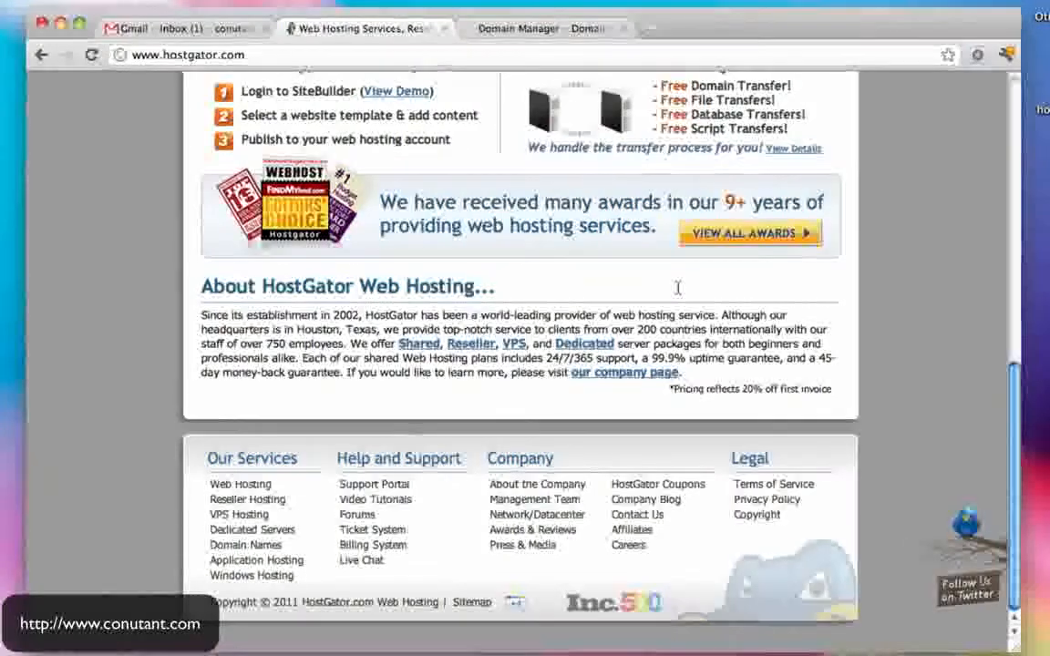
pyautogui.scroll(10, 677, 288)
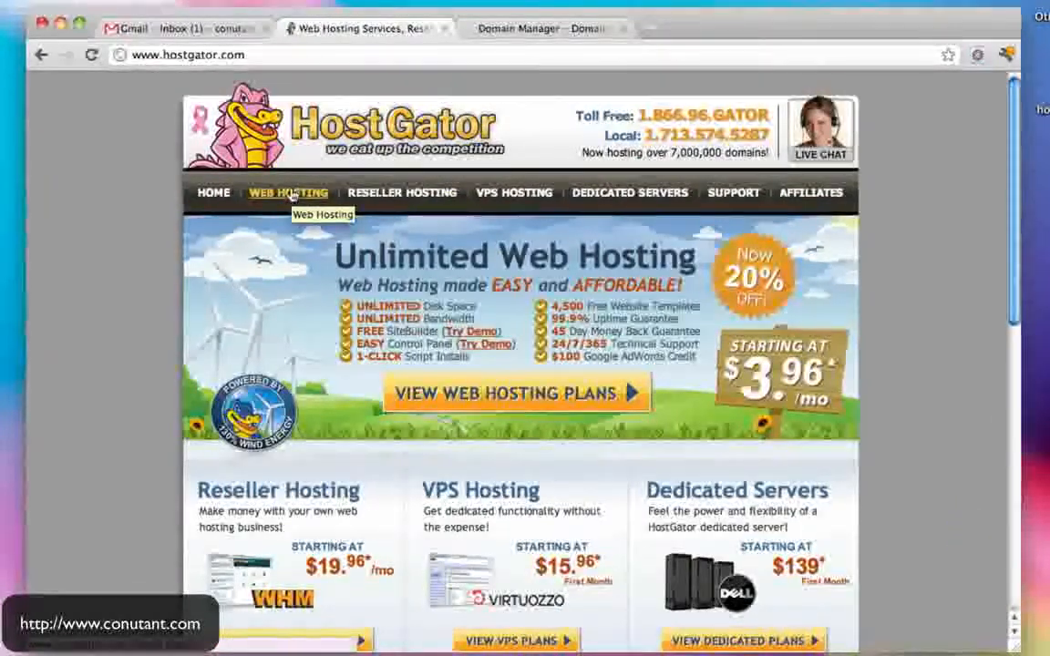
# - Open the 'HostGator.com :: Your Account Info' email and select its two nameserver lines
pyautogui.click(199, 30)
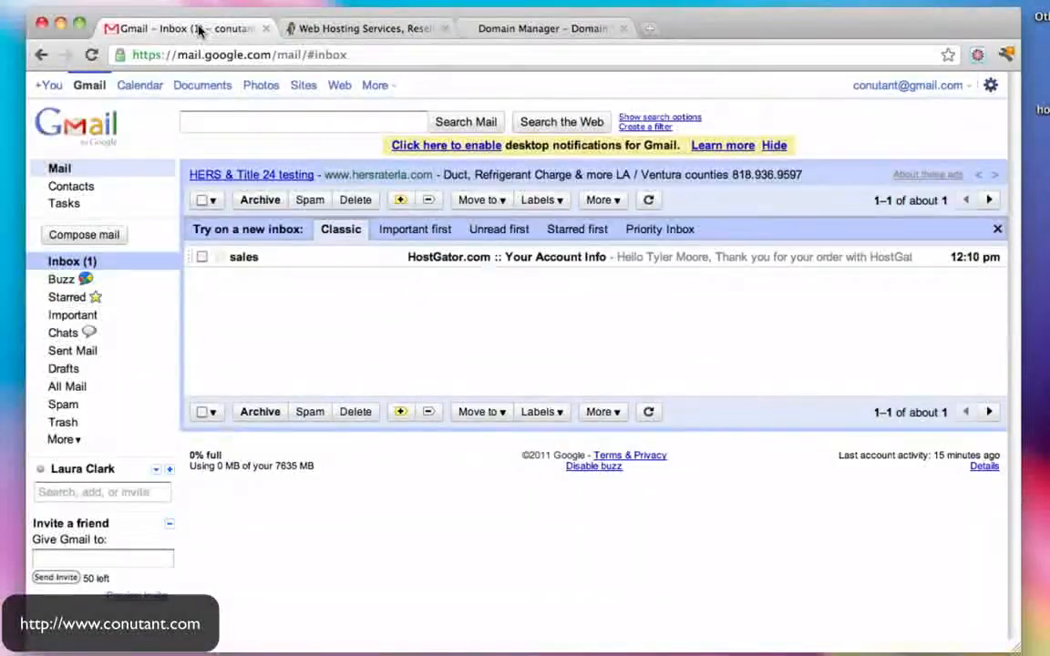
pyautogui.click(398, 30)
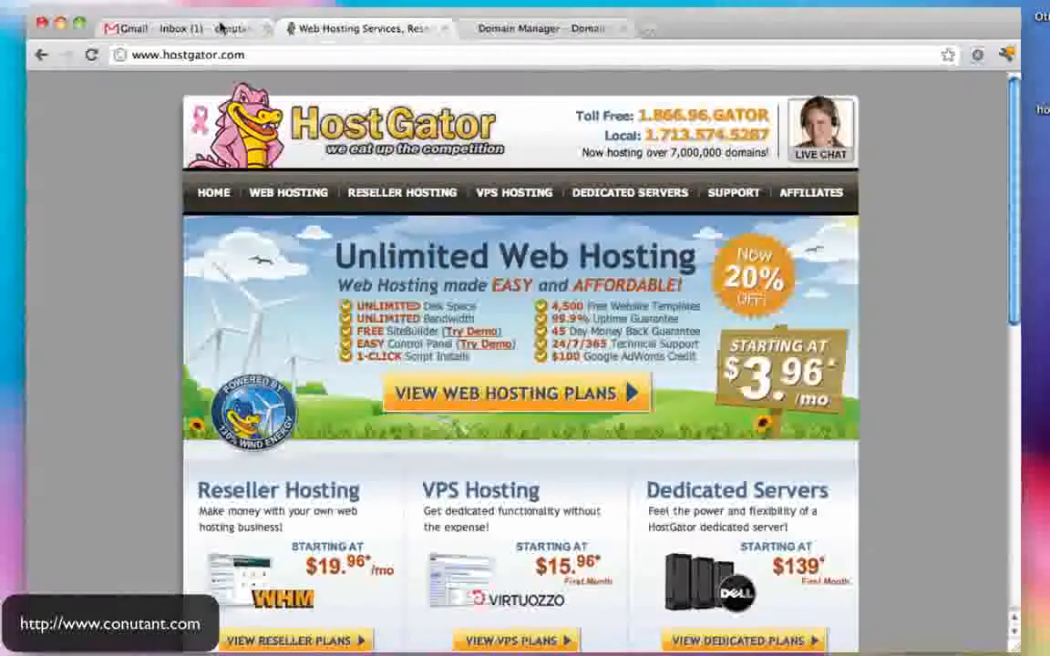
pyautogui.click(222, 28)
pyautogui.click(459, 259)
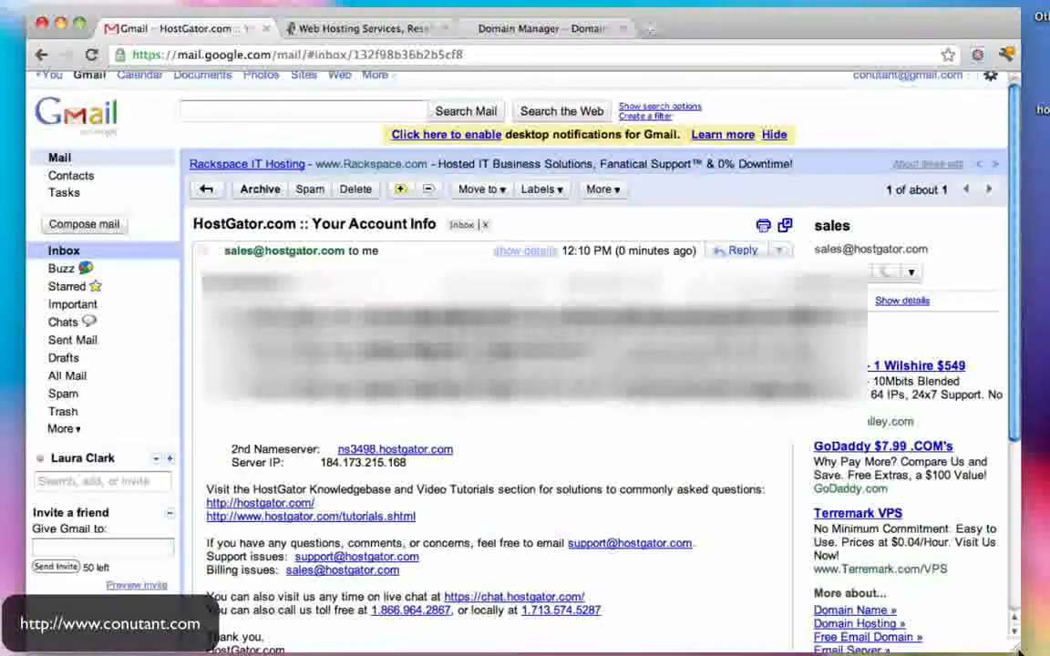
pyautogui.moveTo(1017, 648); pyautogui.dragTo(1049, 652)
pyautogui.scroll(-1, 547, 346)
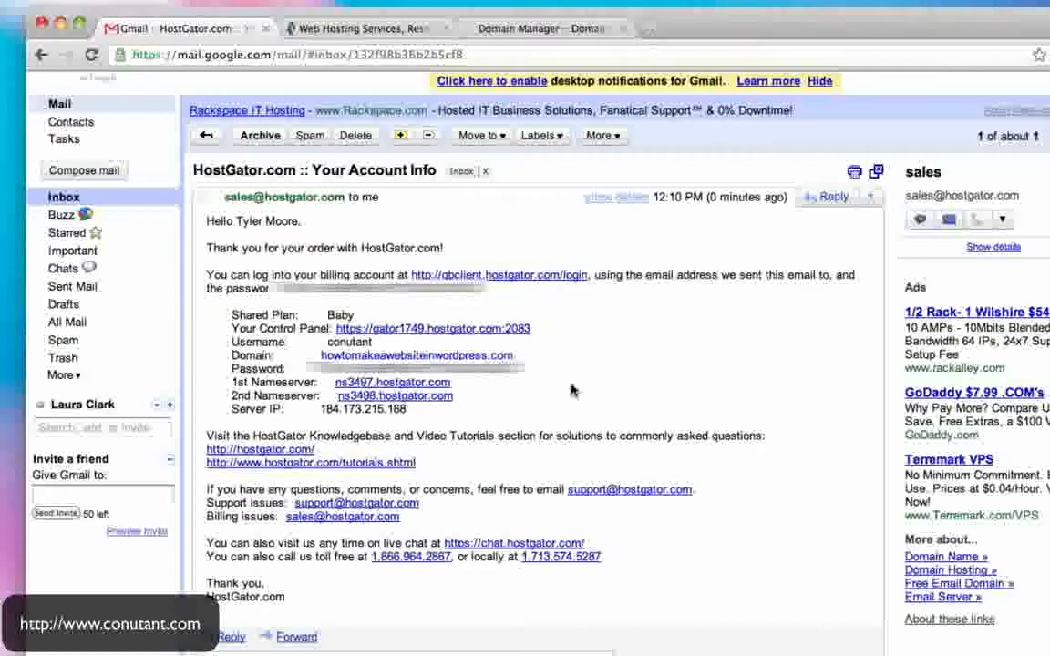
pyautogui.moveTo(253, 386); pyautogui.dragTo(489, 397)
pyautogui.click(489, 398)
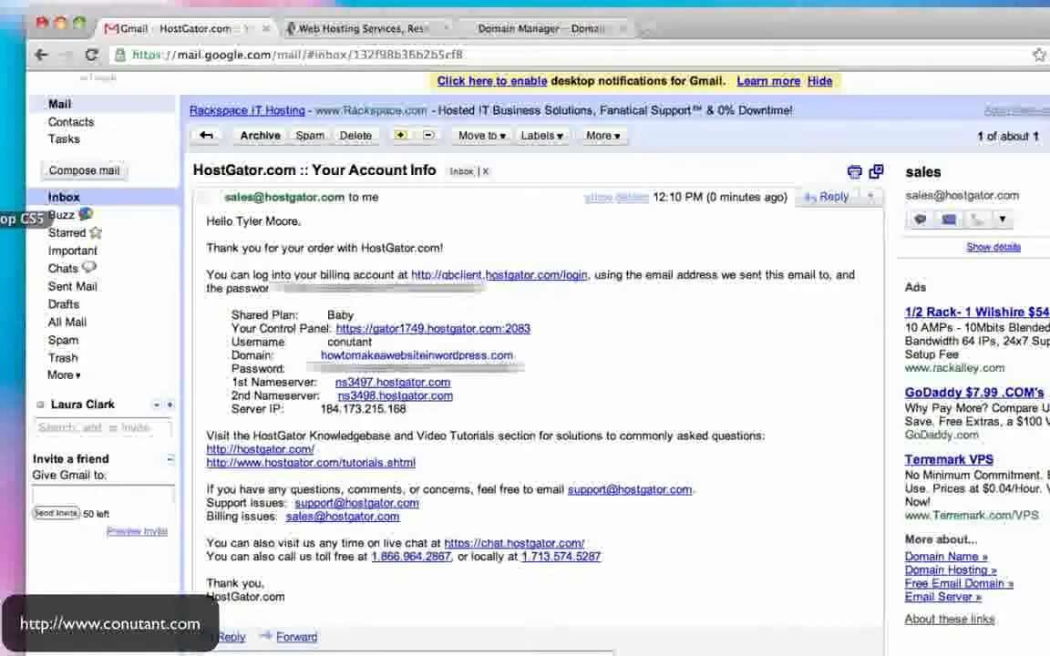
pyautogui.click(1, 219)
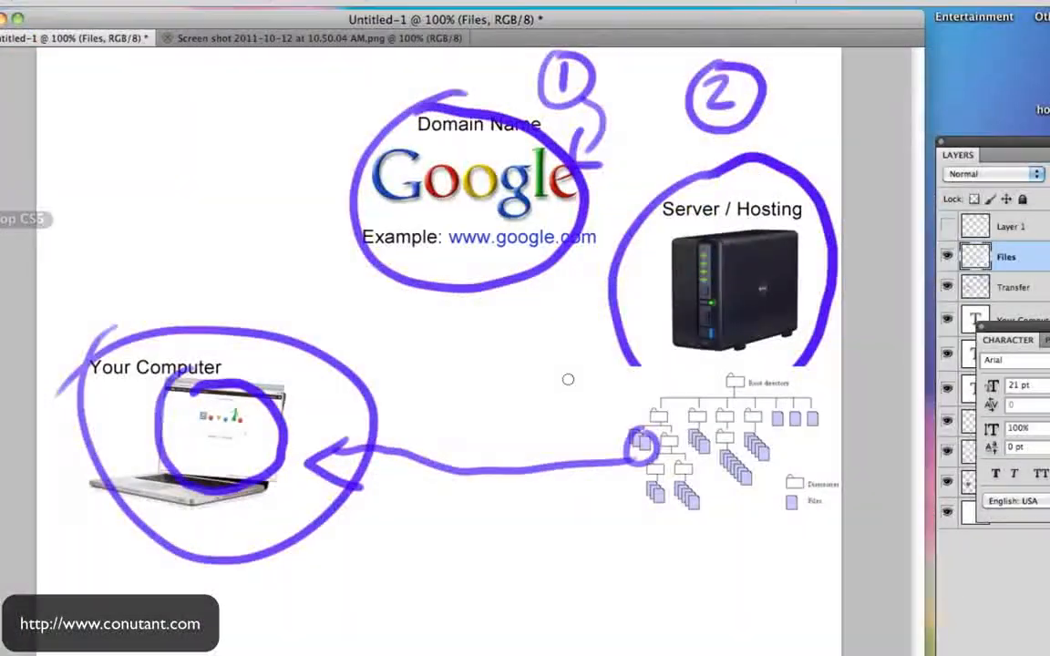
# - Hide the Files and Transfer layers and paste ns3497.hostgator.com as text under the server
pyautogui.click(948, 257)
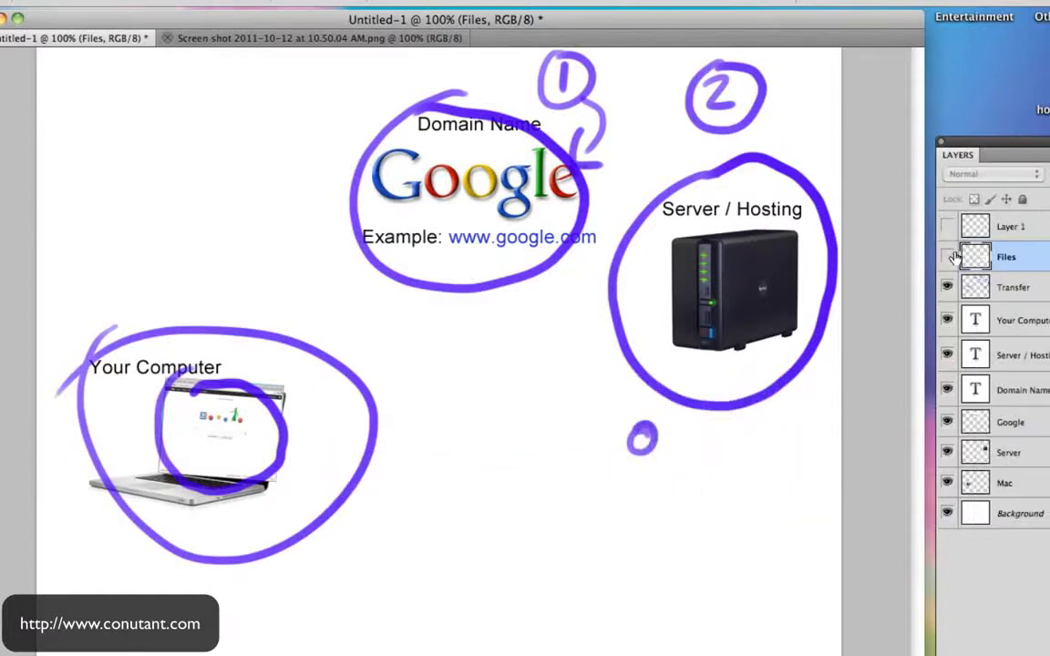
pyautogui.click(947, 287)
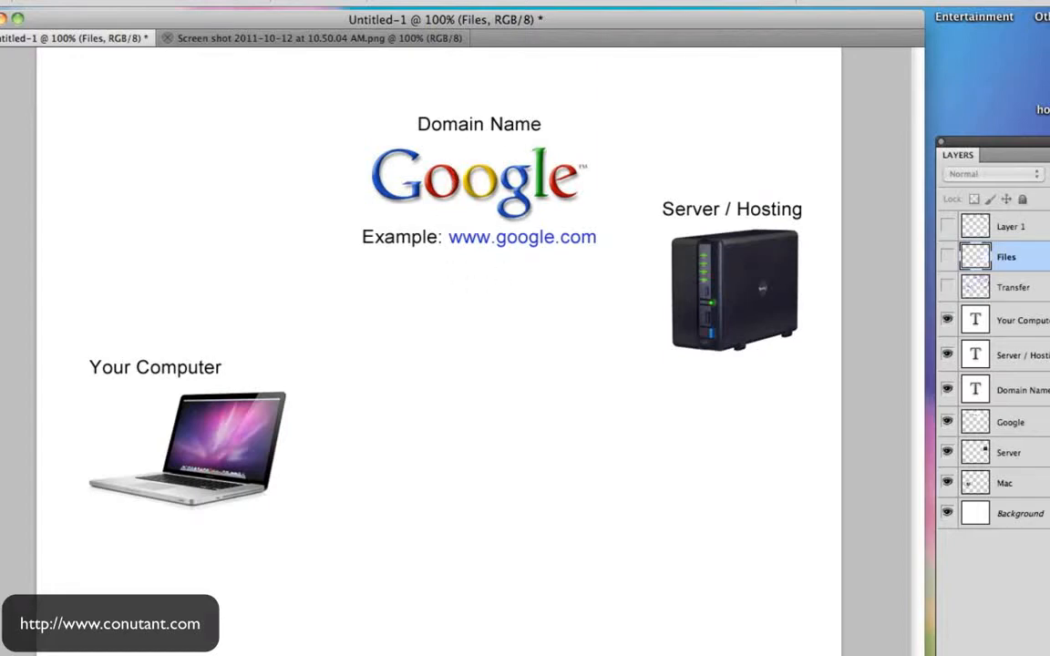
pyautogui.click(650, 387)
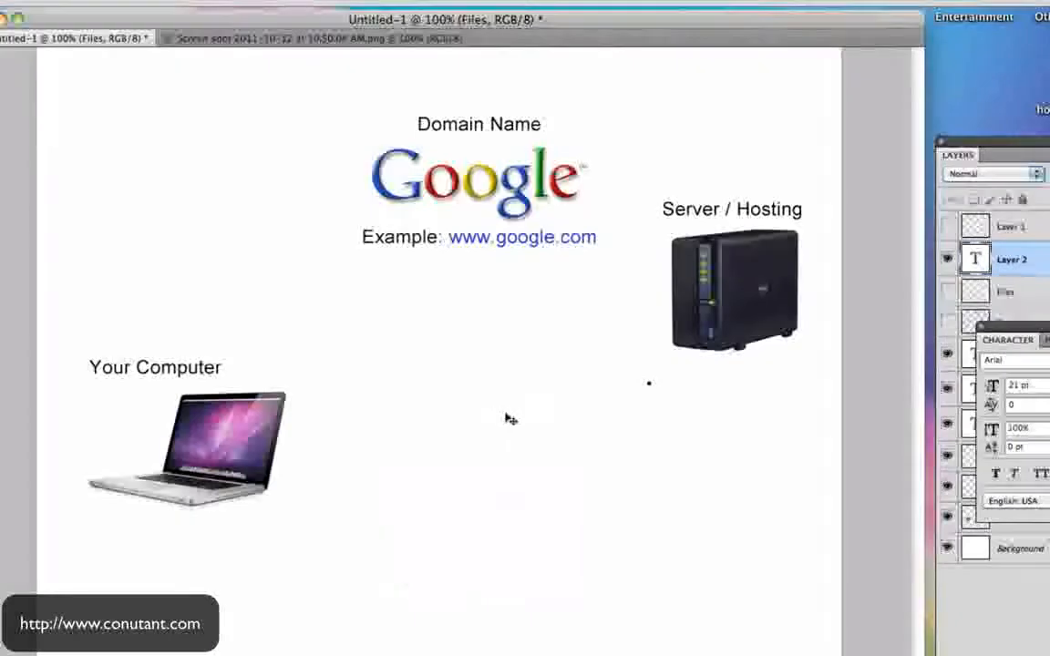
pyautogui.write('ns3497.hostgator.com')
pyautogui.moveTo(662, 462); pyautogui.dragTo(690, 467)
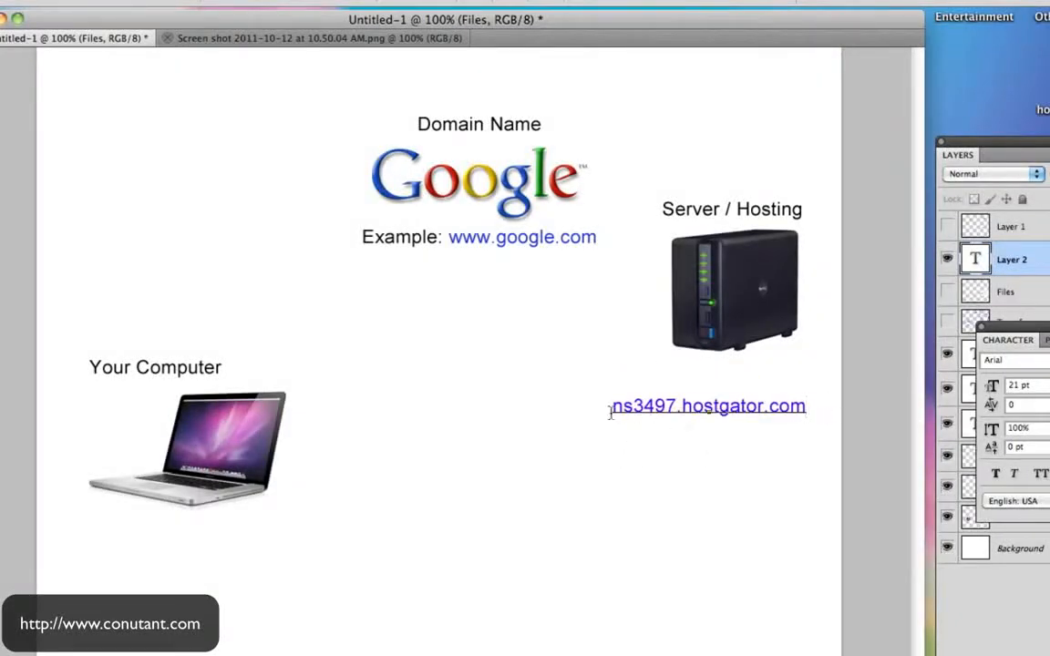
pyautogui.moveTo(746, 475); pyautogui.dragTo(761, 465)
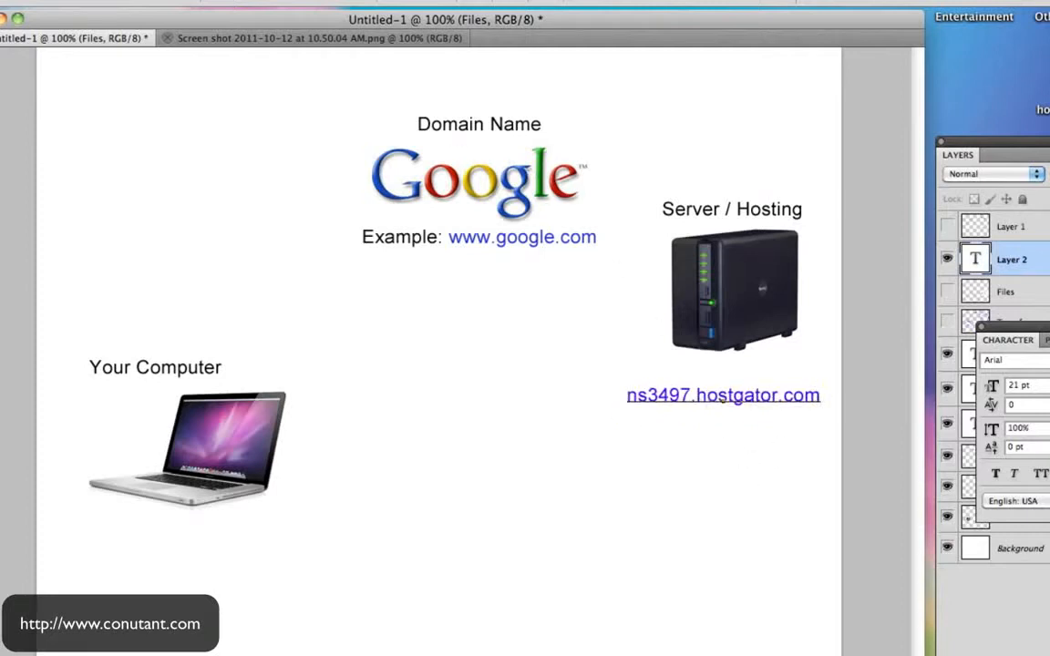
pyautogui.press('super+Return')
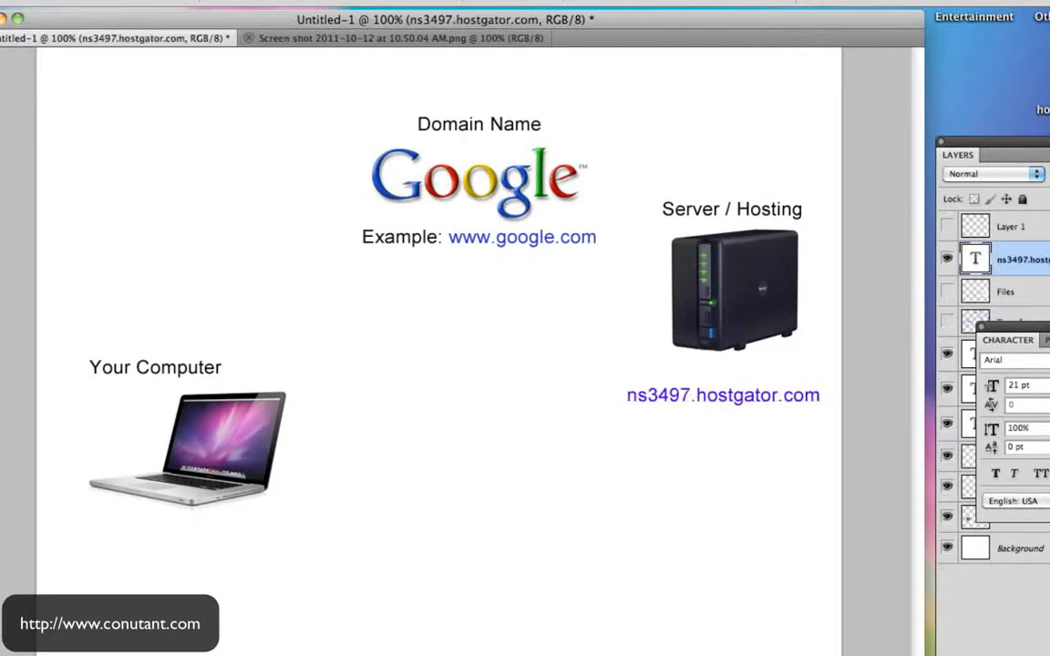
# - Add a second ns3497.hostgator.com label under the google.com example
pyautogui.click(598, 152)
pyautogui.write('ns3497.hostgator.com')
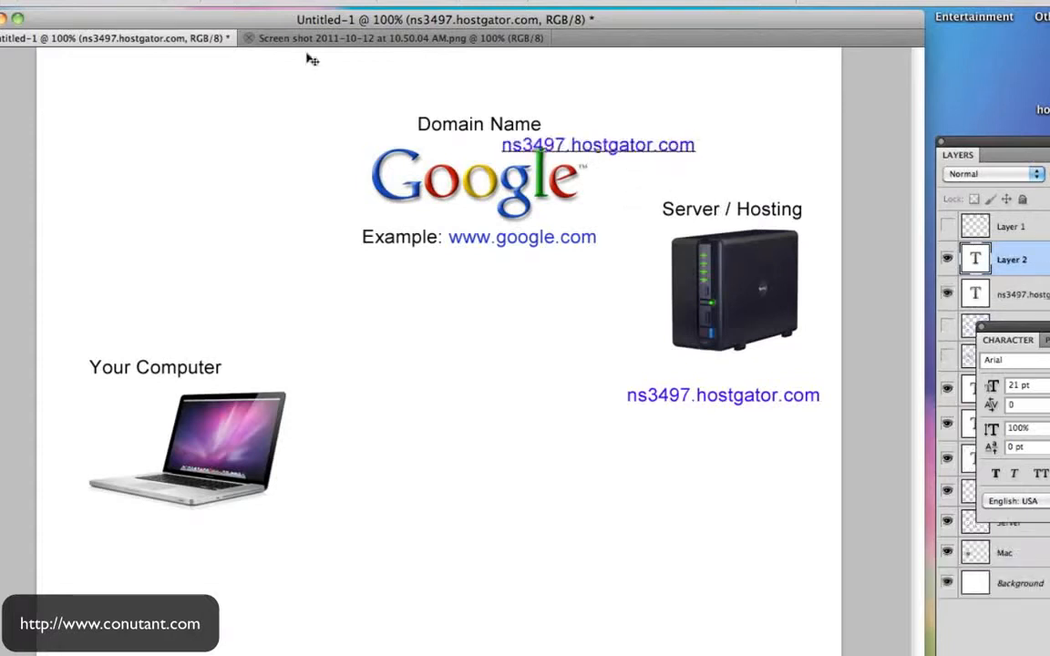
pyautogui.press('super+Return')
pyautogui.moveTo(576, 148); pyautogui.dragTo(483, 262)
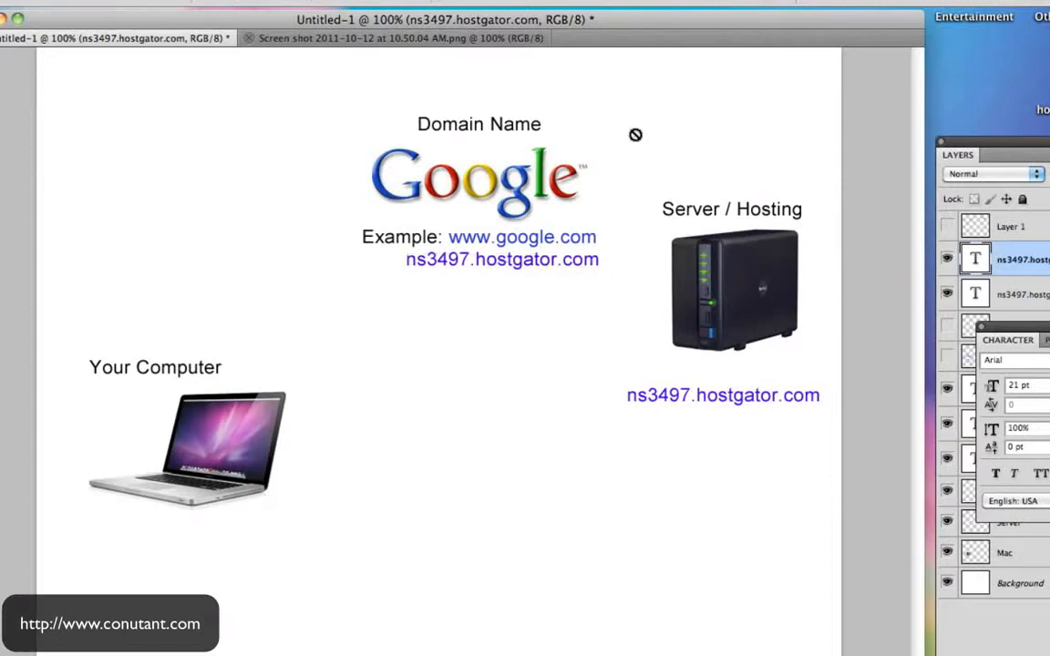
# - On a new layer, draw blue arrows from Google to the server and server to Your Computer
pyautogui.click(1008, 226)
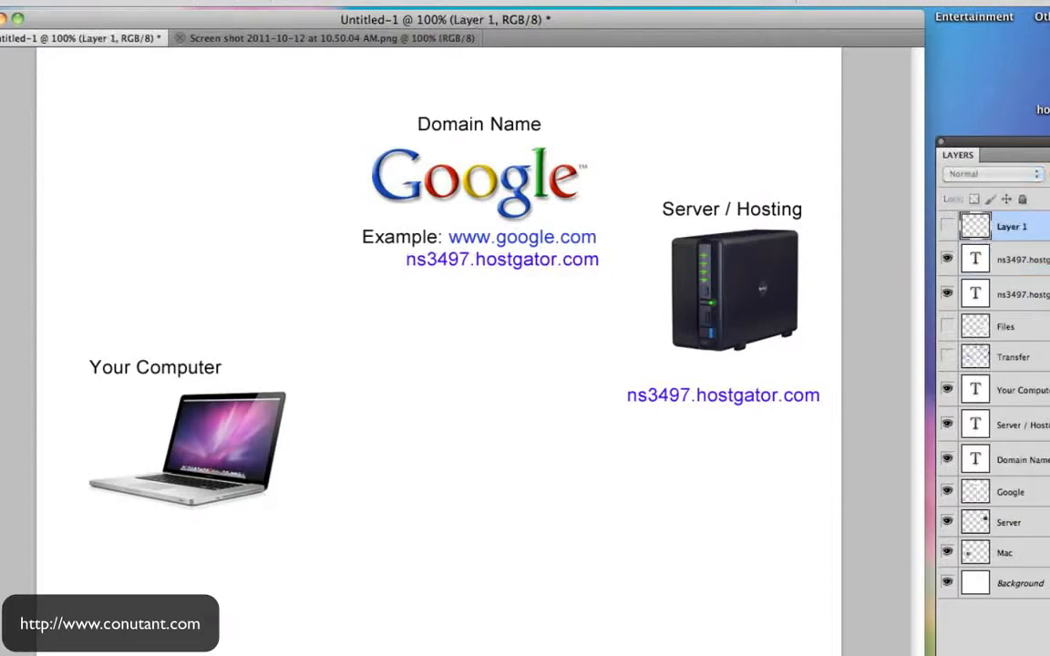
pyautogui.press('alt+shift+super+n')
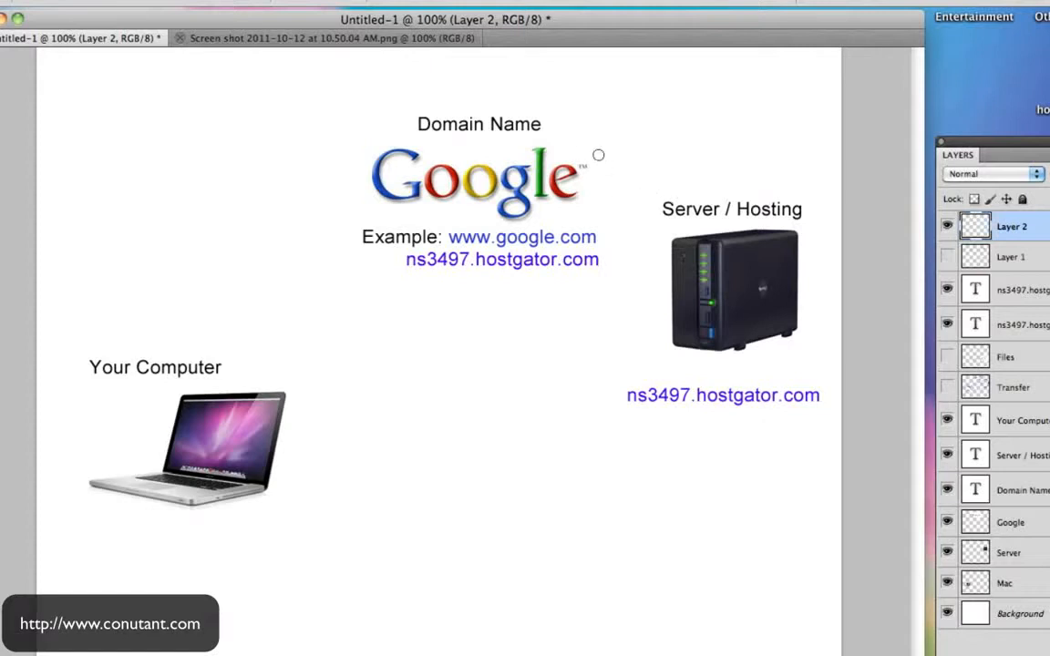
pyautogui.moveTo(591, 151)
pyautogui.mouseDown()
pyautogui.moveTo(735, 185)
pyautogui.moveTo(759, 206)
pyautogui.moveTo(771, 157)
pyautogui.mouseUp()
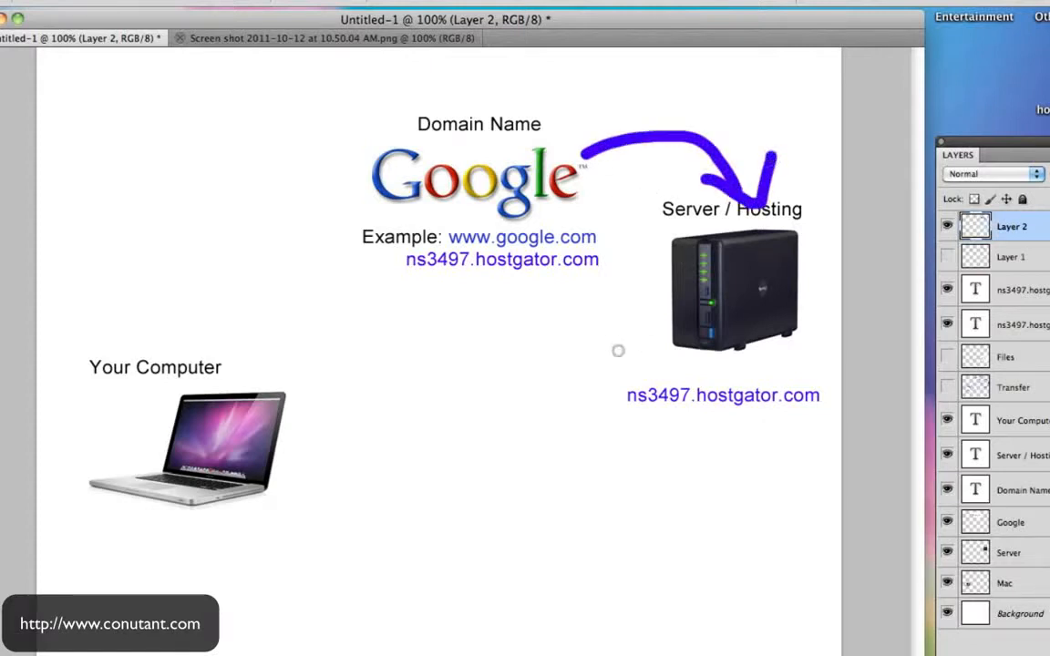
pyautogui.moveTo(646, 337)
pyautogui.mouseDown()
pyautogui.moveTo(297, 369)
pyautogui.moveTo(278, 383)
pyautogui.moveTo(374, 404)
pyautogui.mouseUp()
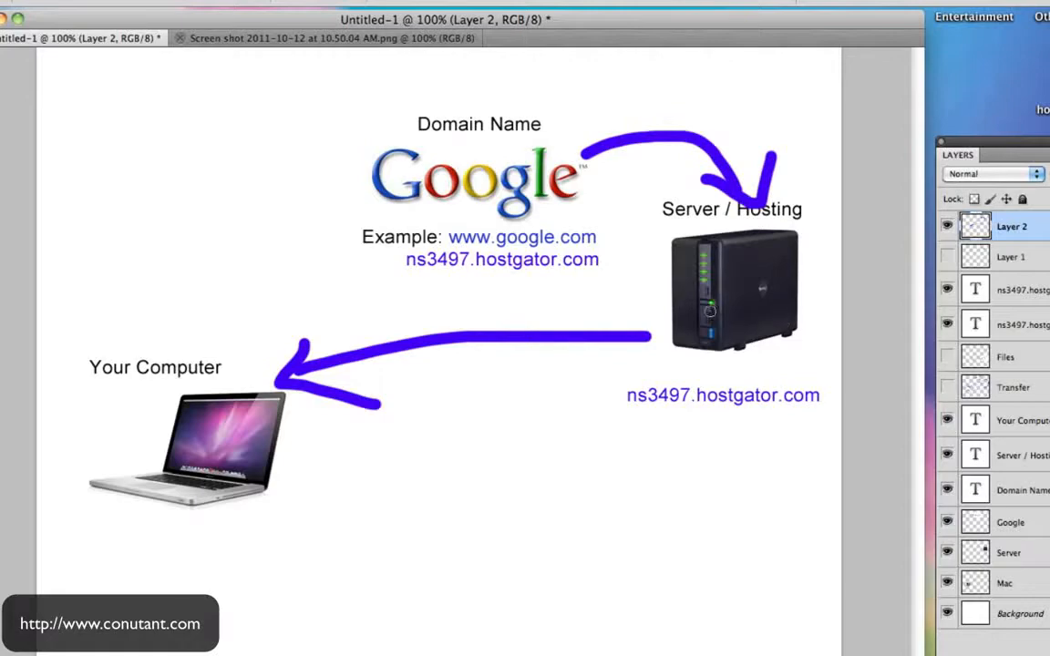
pyautogui.hotkey('ctrl', 'Right')
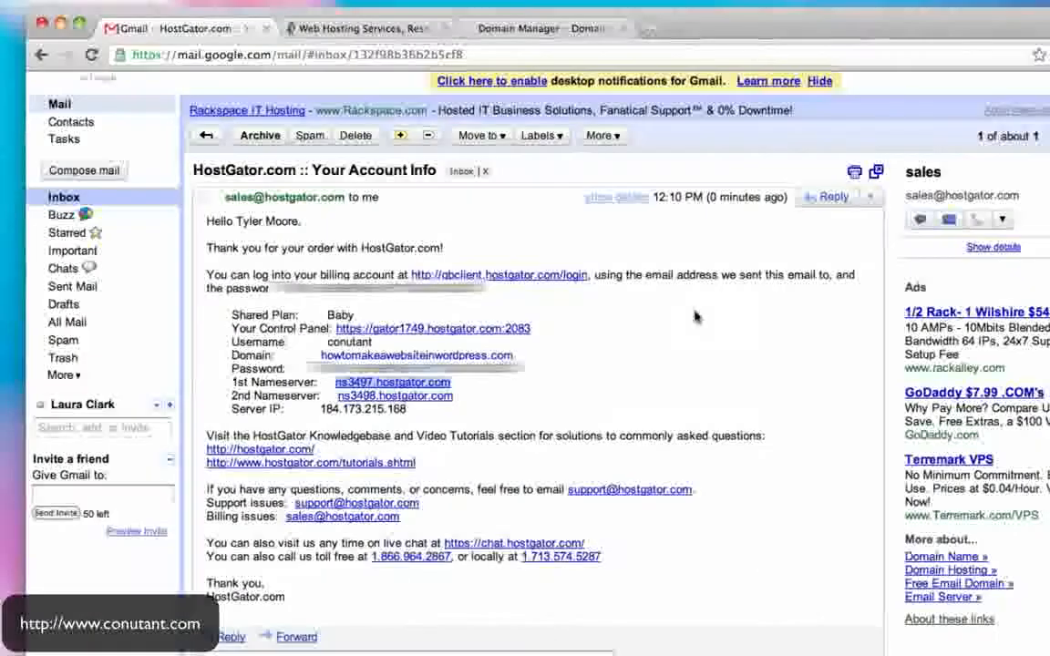
# - Select the first nameserver, ns3497.hostgator.com, in the HostGator email
pyautogui.moveTo(461, 397); pyautogui.dragTo(325, 387)
pyautogui.click(461, 387)
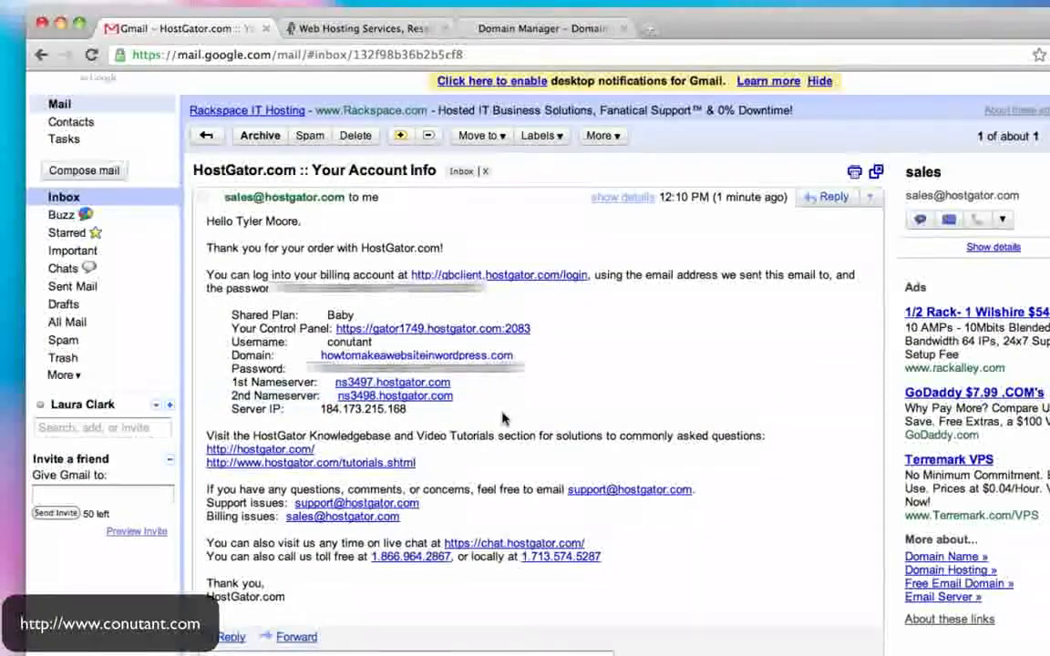
pyautogui.moveTo(460, 388); pyautogui.dragTo(335, 383)
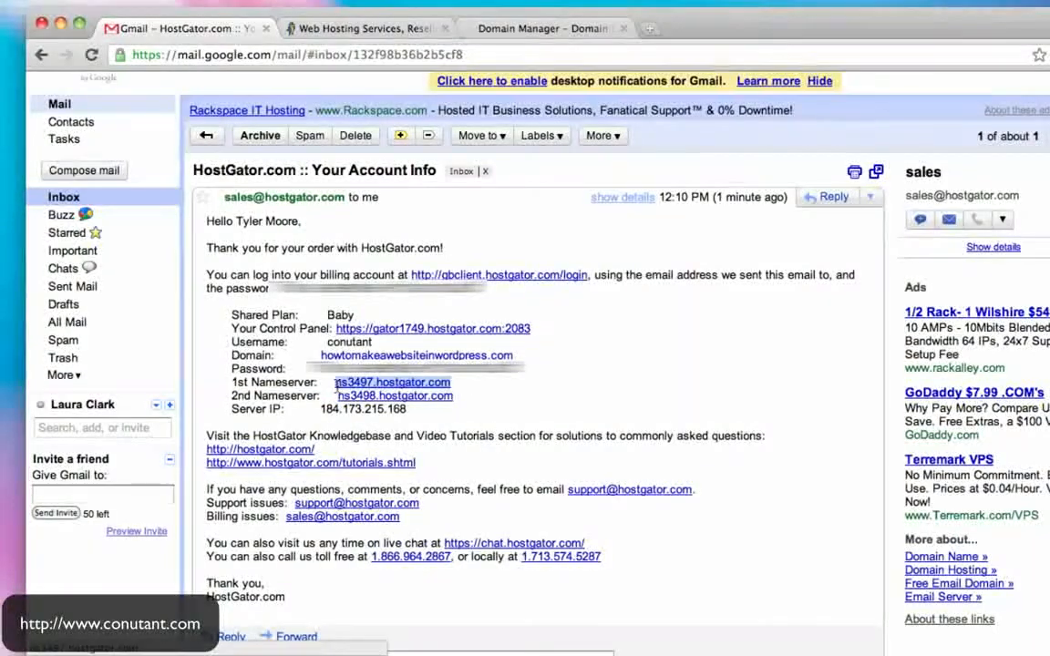
# - Reopen the domain's details through GoDaddy Domain Manager and scroll to its nameservers
pyautogui.click(374, 28)
pyautogui.click(545, 30)
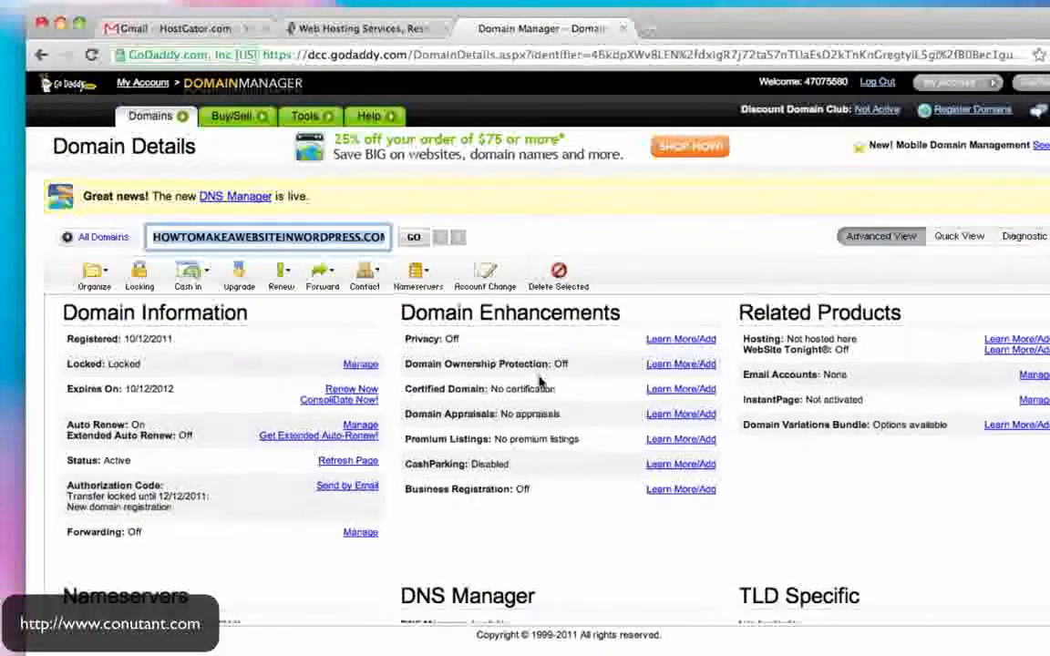
pyautogui.moveTo(152, 123)
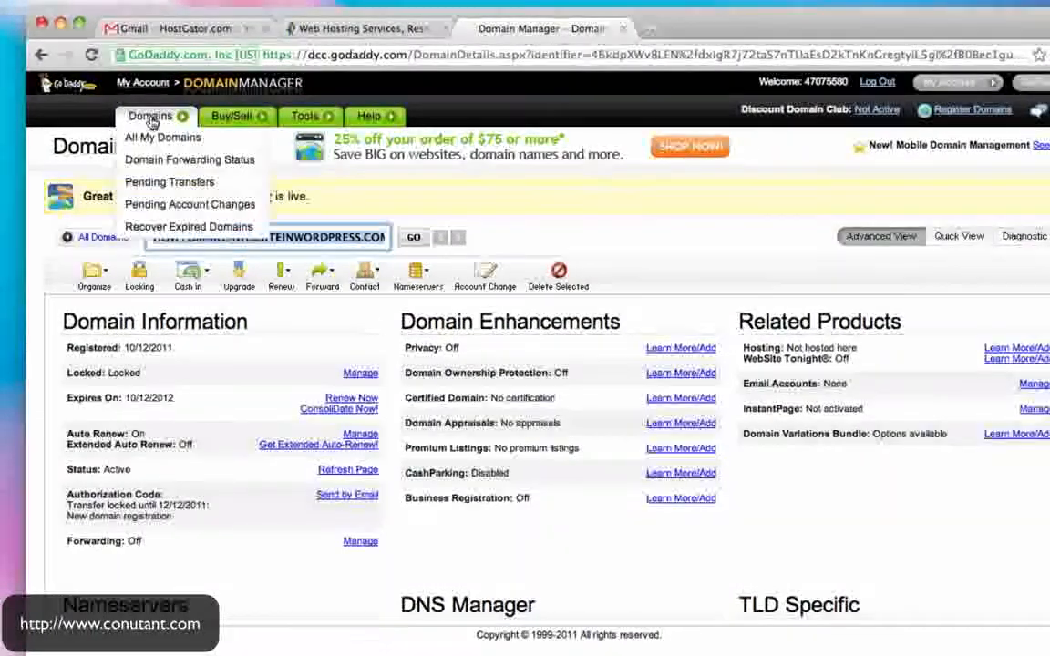
pyautogui.click(65, 84)
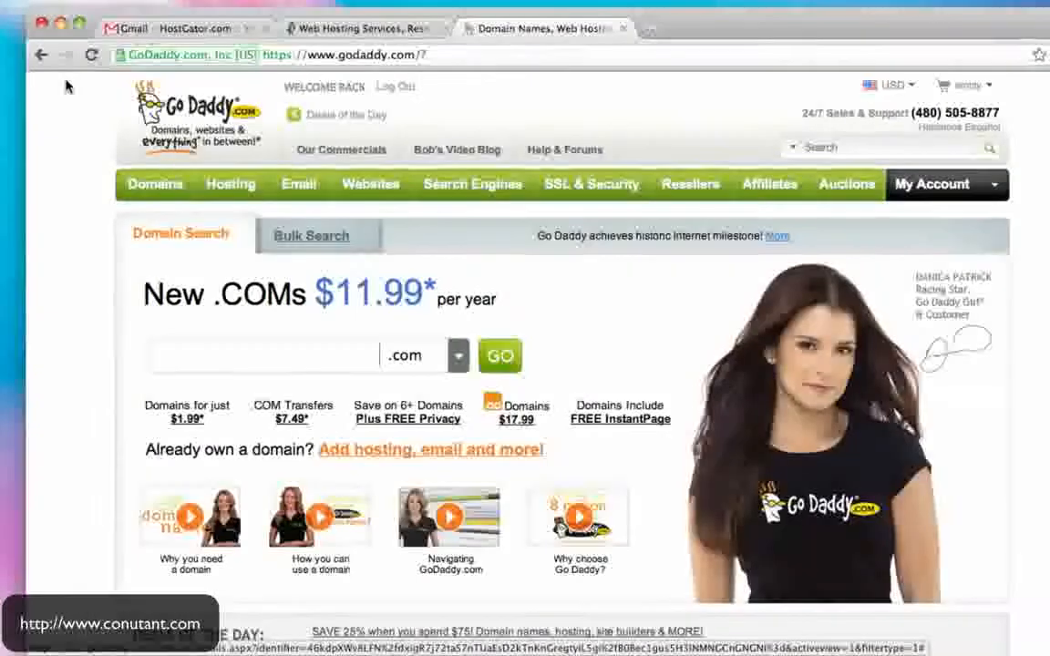
pyautogui.moveTo(143, 187)
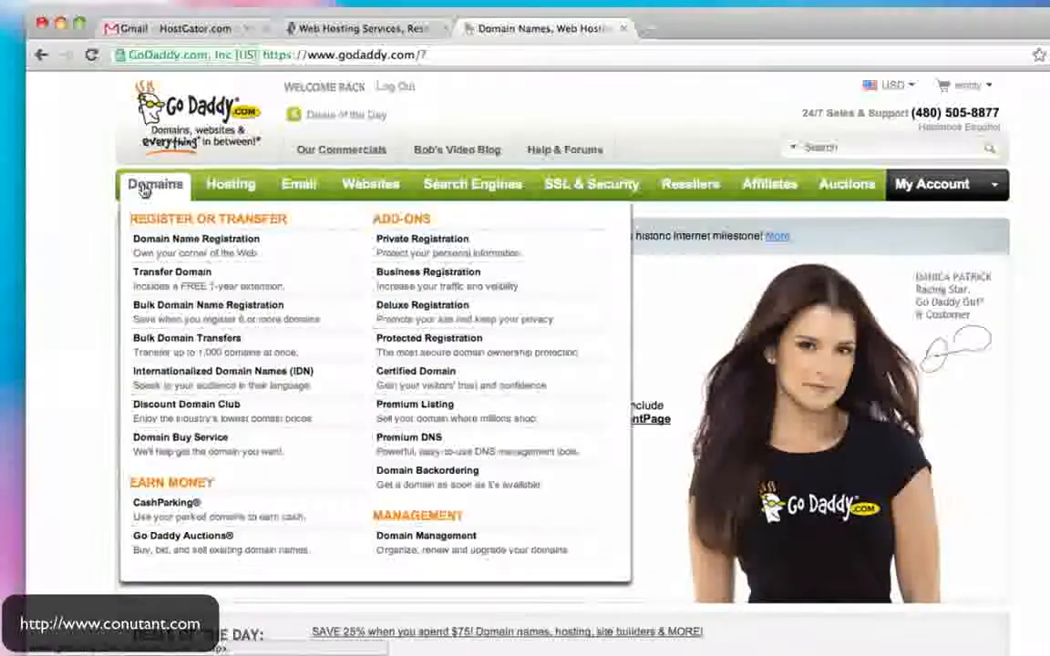
pyautogui.click(448, 545)
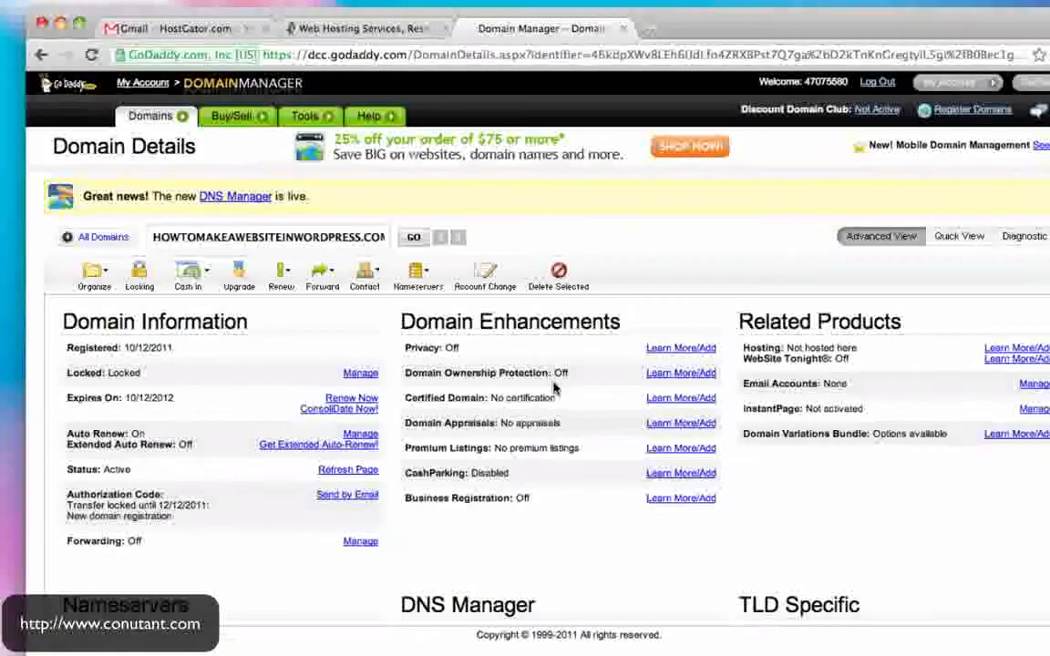
pyautogui.scroll(-5, 553, 389)
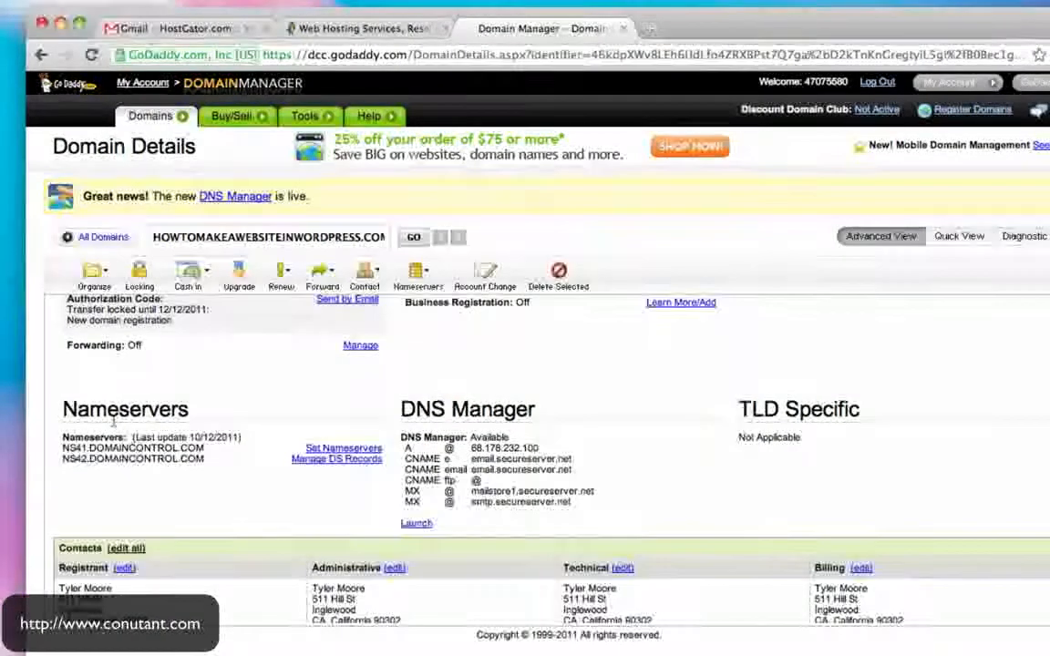
# - Open the domain's nameserver settings and choose 'I have specific nameservers'
pyautogui.click(359, 451)
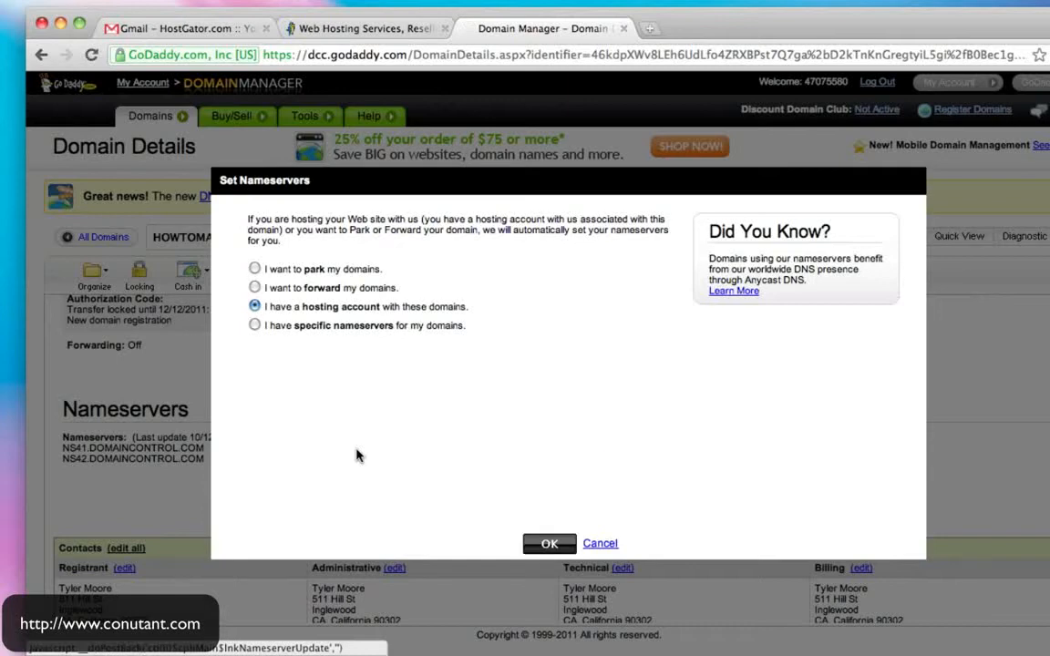
pyautogui.click(254, 326)
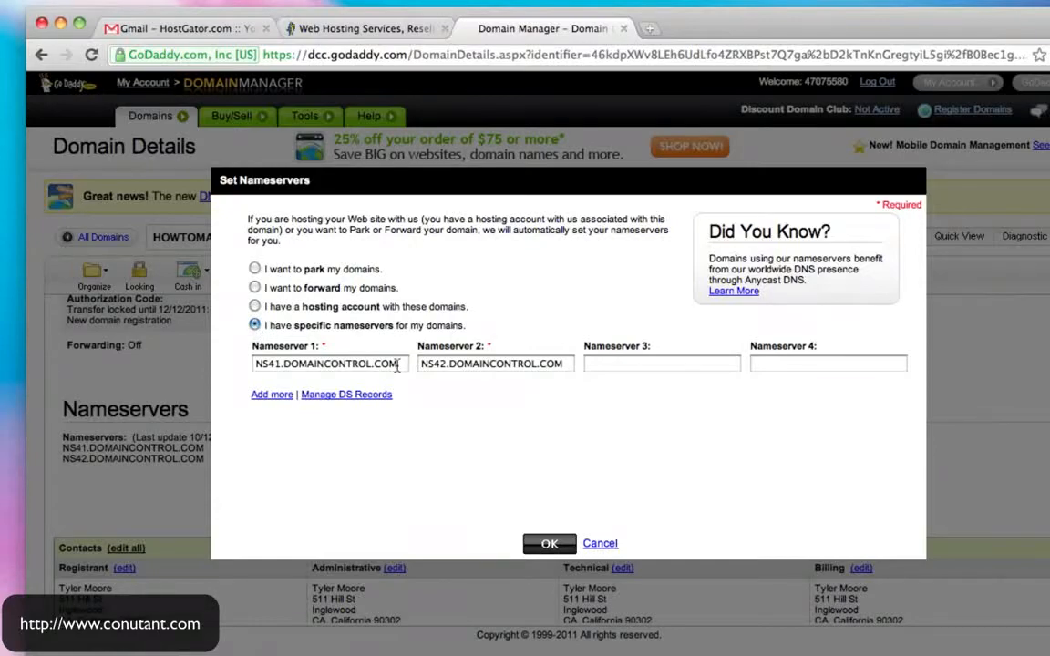
pyautogui.click(216, 36)
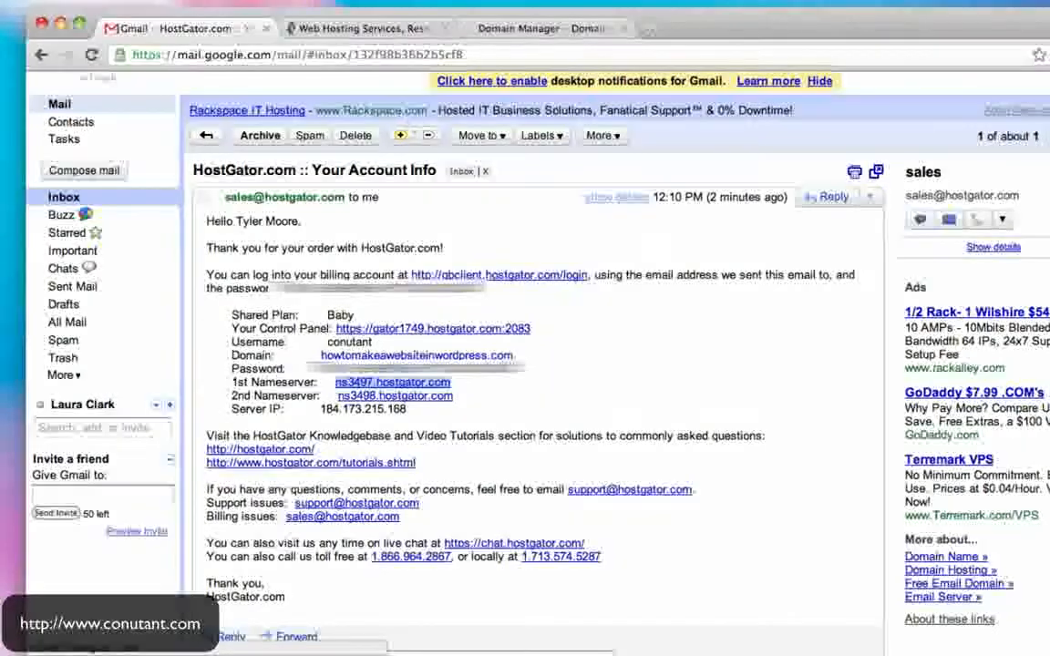
pyautogui.click(357, 31)
pyautogui.click(525, 28)
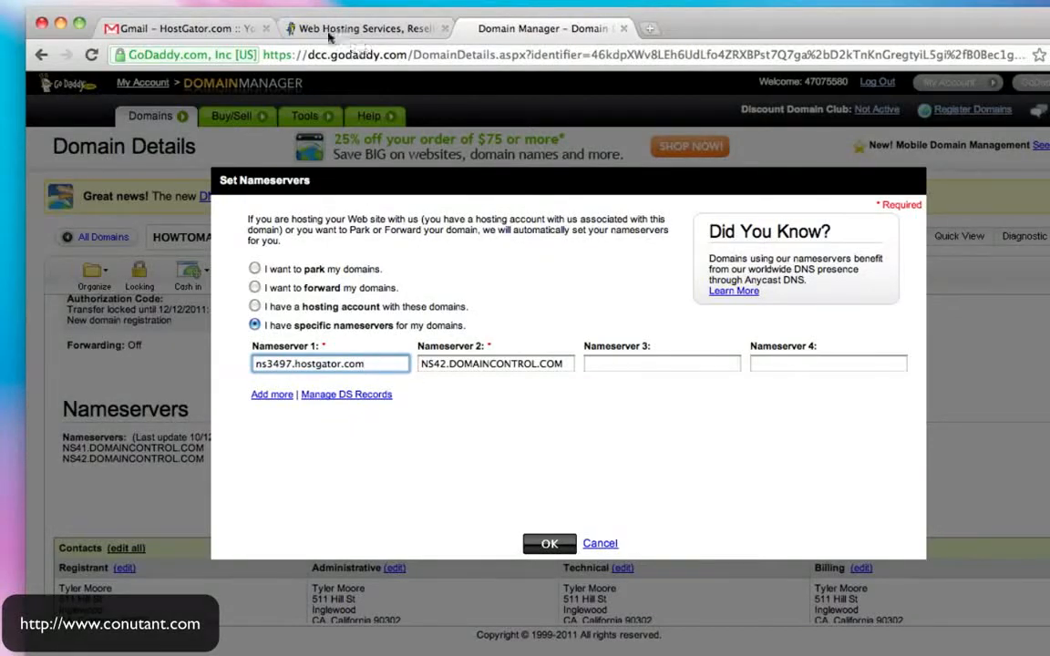
# - Replace Nameserver 2 with ns3498.hostgator.com copied from the HostGator email
pyautogui.click(222, 26)
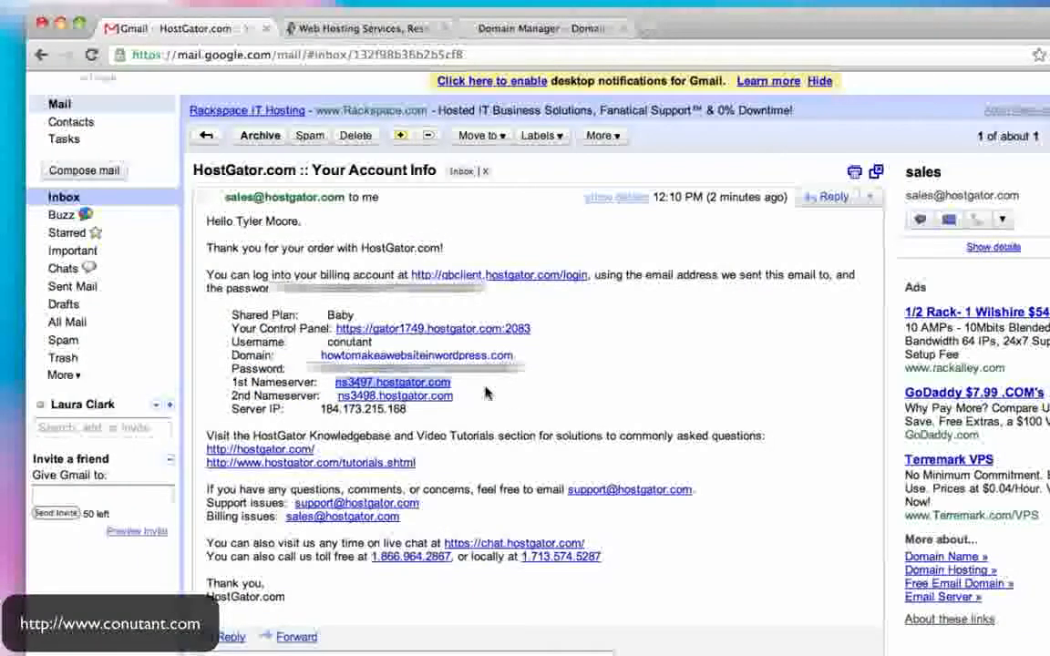
pyautogui.moveTo(460, 399); pyautogui.dragTo(335, 384)
pyautogui.click(386, 33)
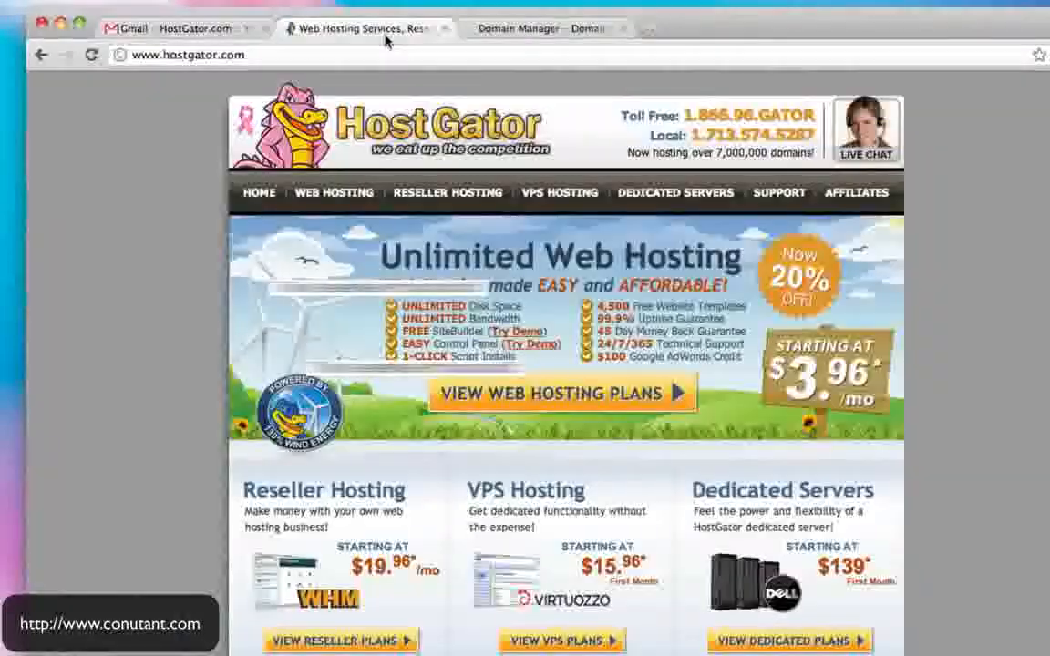
pyautogui.click(506, 30)
pyautogui.moveTo(563, 363); pyautogui.dragTo(403, 357)
pyautogui.write('ns3498.hostgator.com')
pyautogui.click(629, 364)
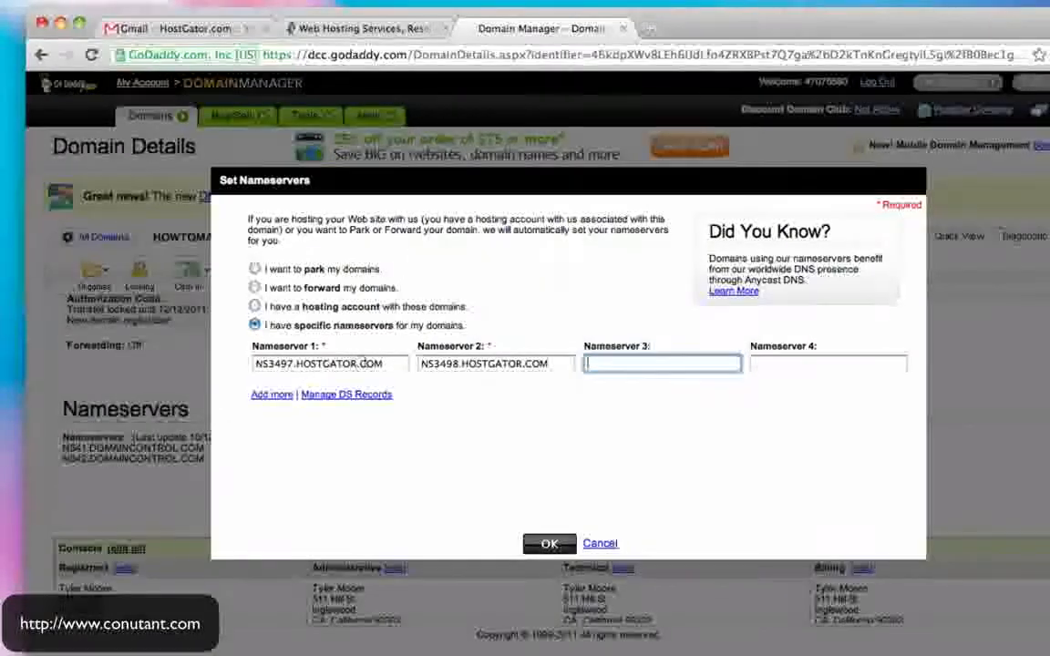
# - Check Nameserver 1 against the email, submit the nameserver change and dismiss the confirmation
pyautogui.moveTo(386, 367); pyautogui.dragTo(235, 368)
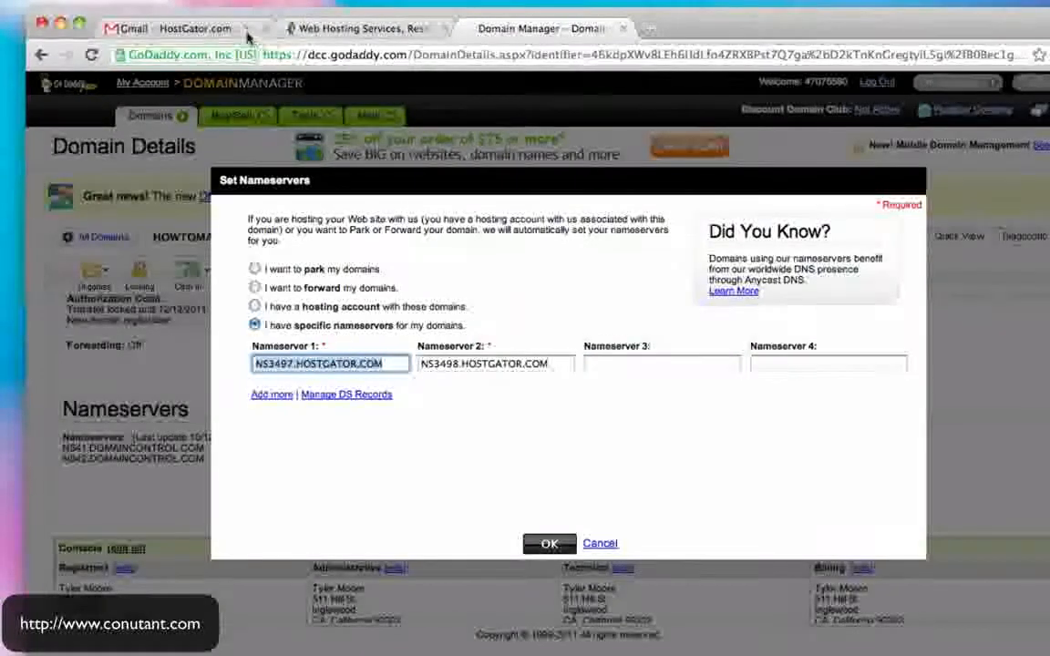
pyautogui.click(340, 30)
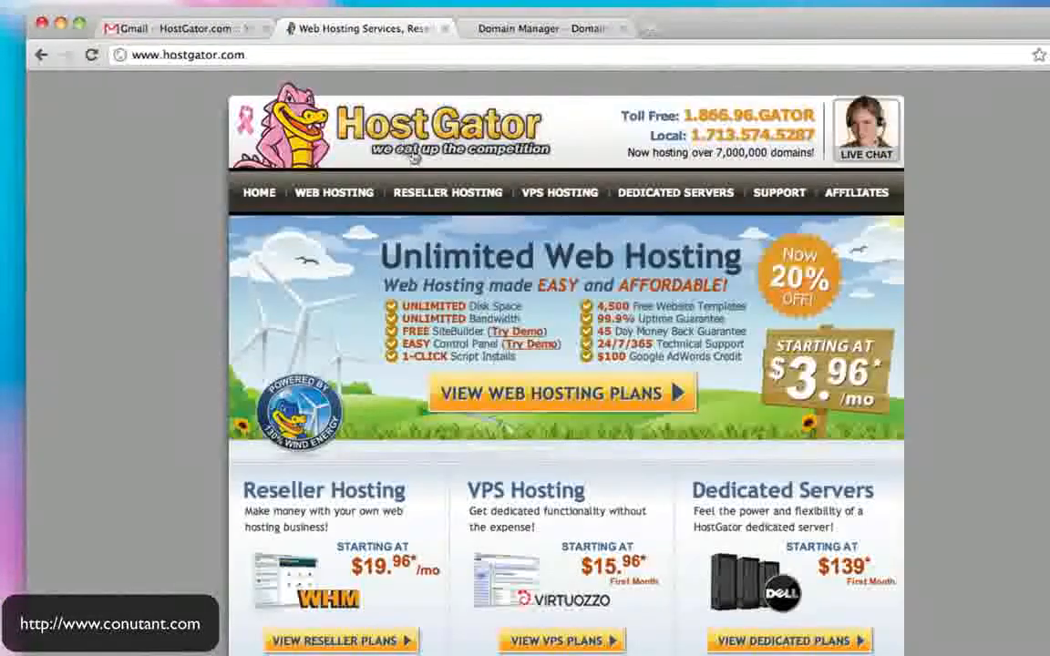
pyautogui.click(209, 36)
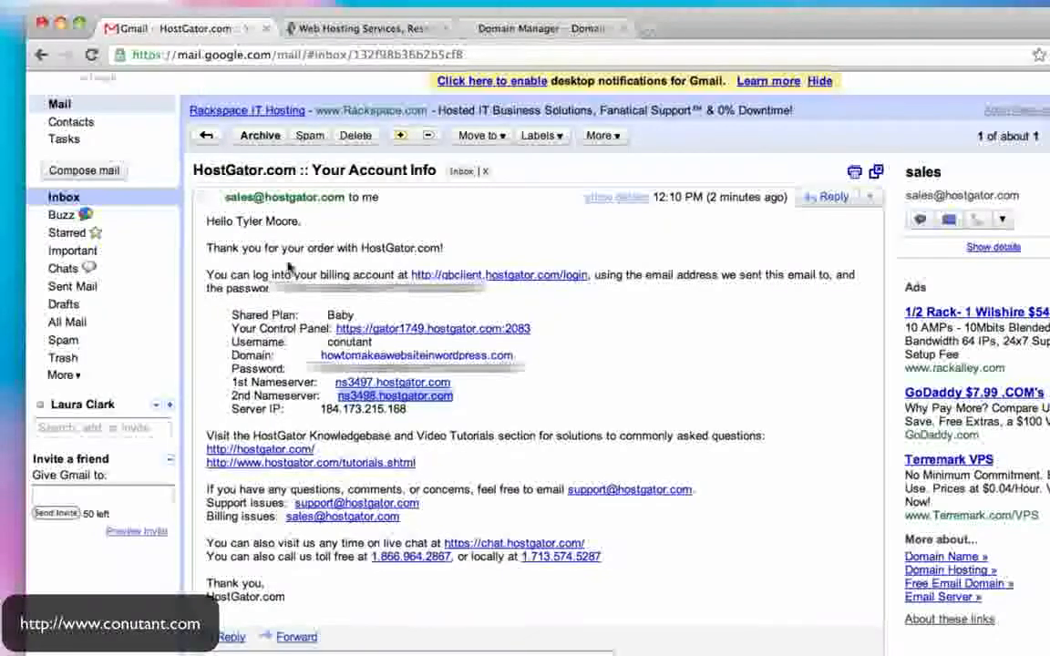
pyautogui.click(538, 28)
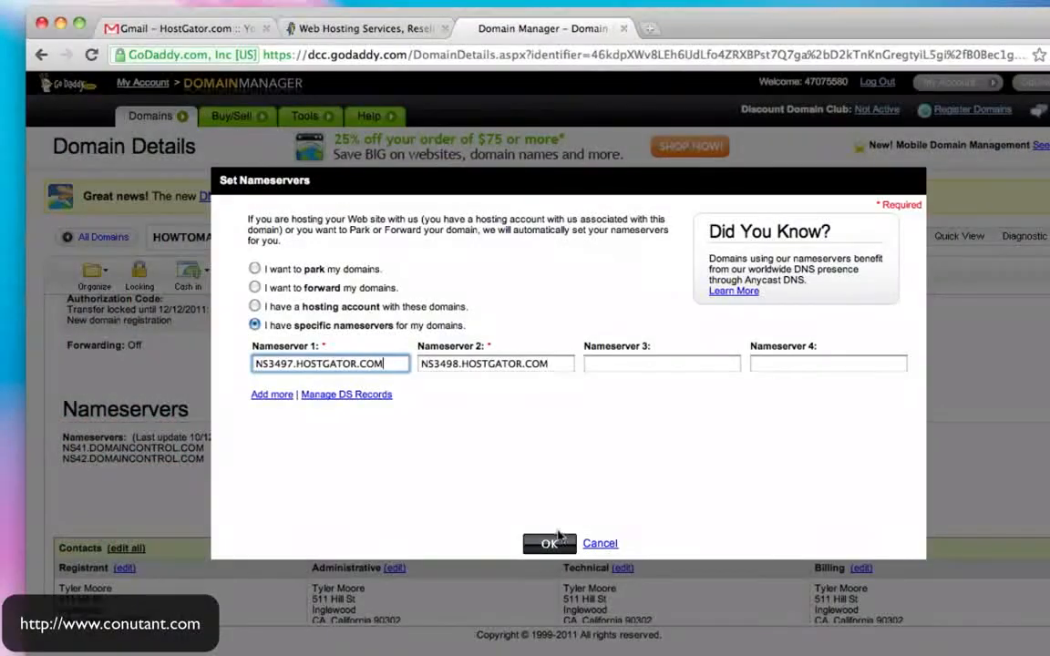
pyautogui.click(548, 545)
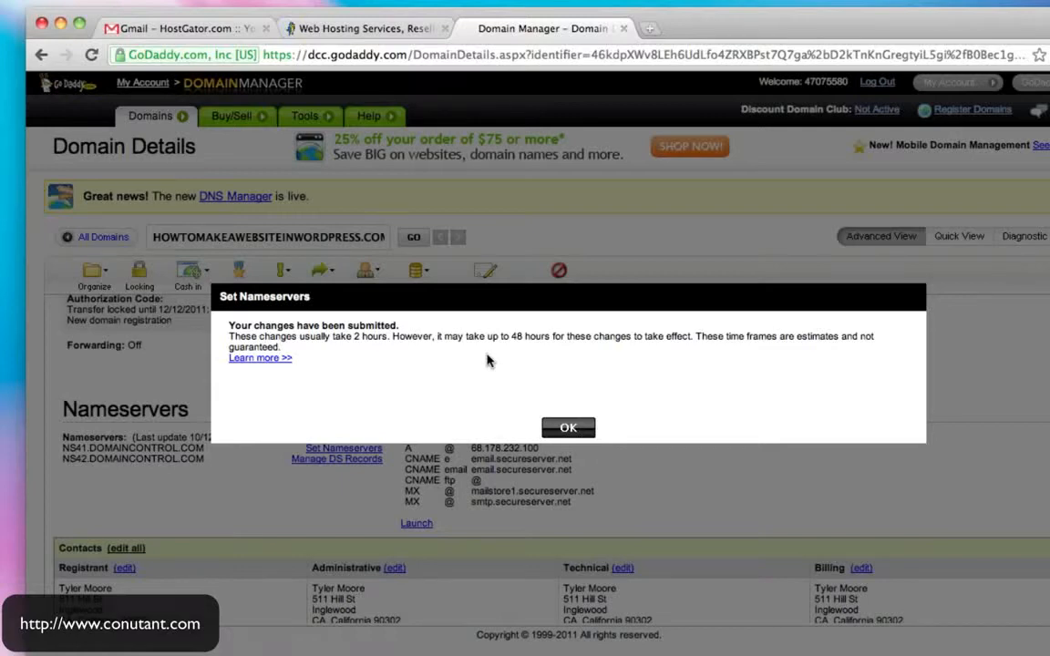
pyautogui.click(574, 426)
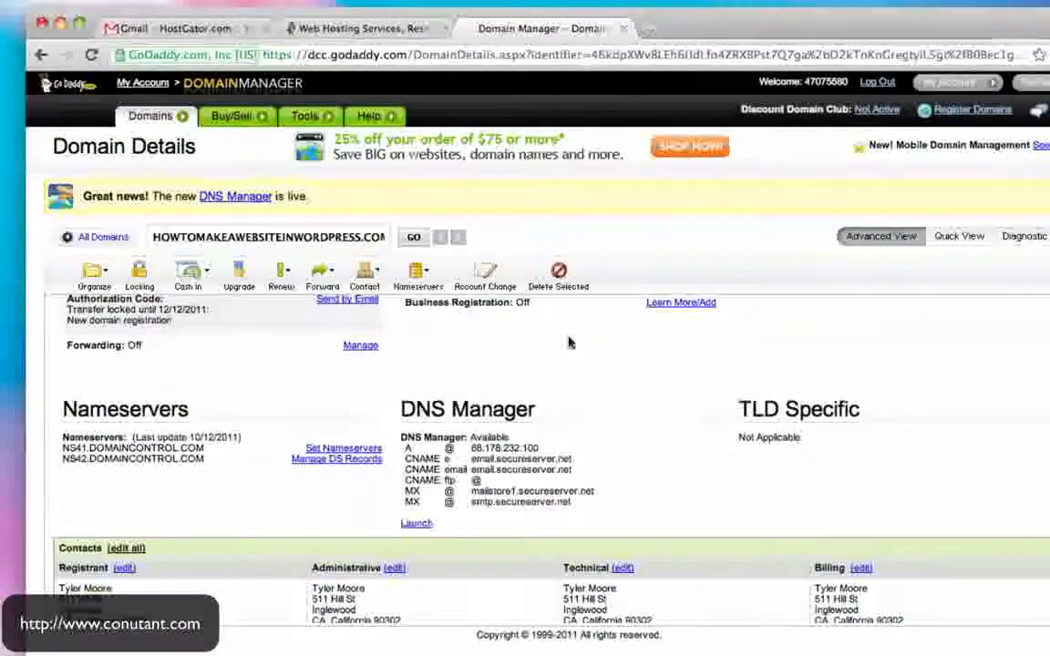
# - Open howtomakeawebsiteinwordpress.com from the HostGator email and confirm HostGator's Getting Started page loads
pyautogui.click(356, 29)
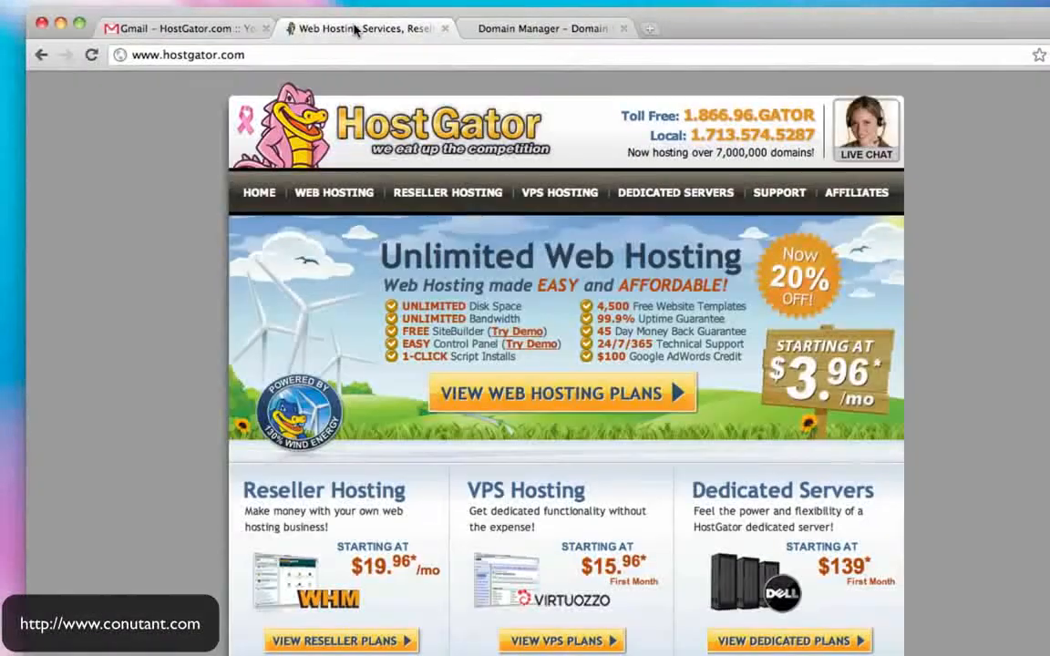
pyautogui.click(209, 30)
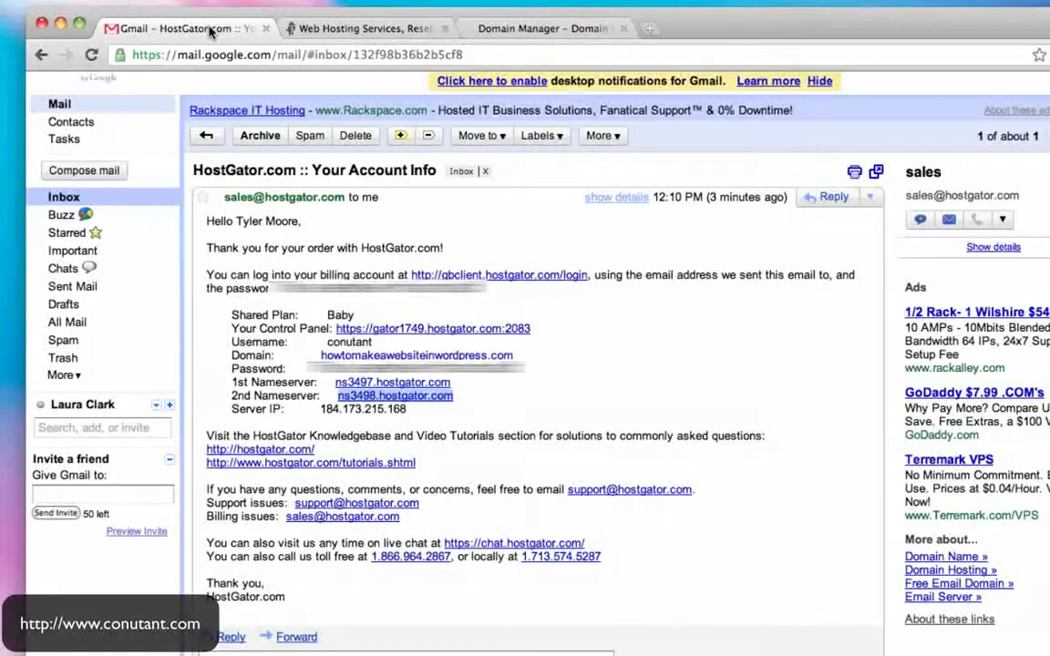
pyautogui.click(338, 29)
pyautogui.click(201, 28)
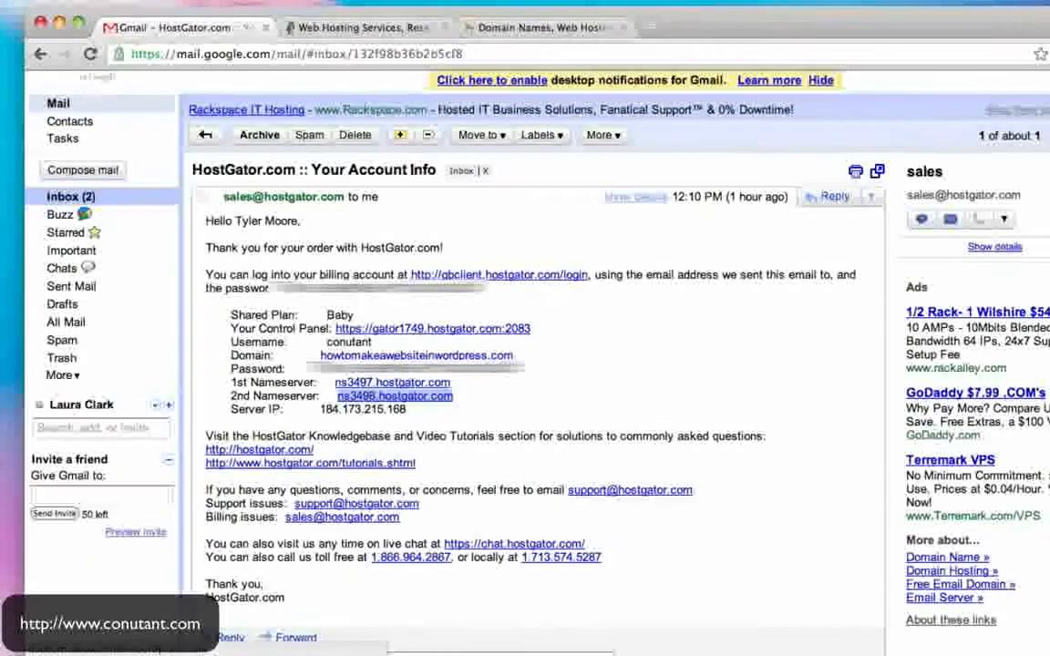
pyautogui.keyDown('super'); pyautogui.click(416, 355); pyautogui.keyUp('super')
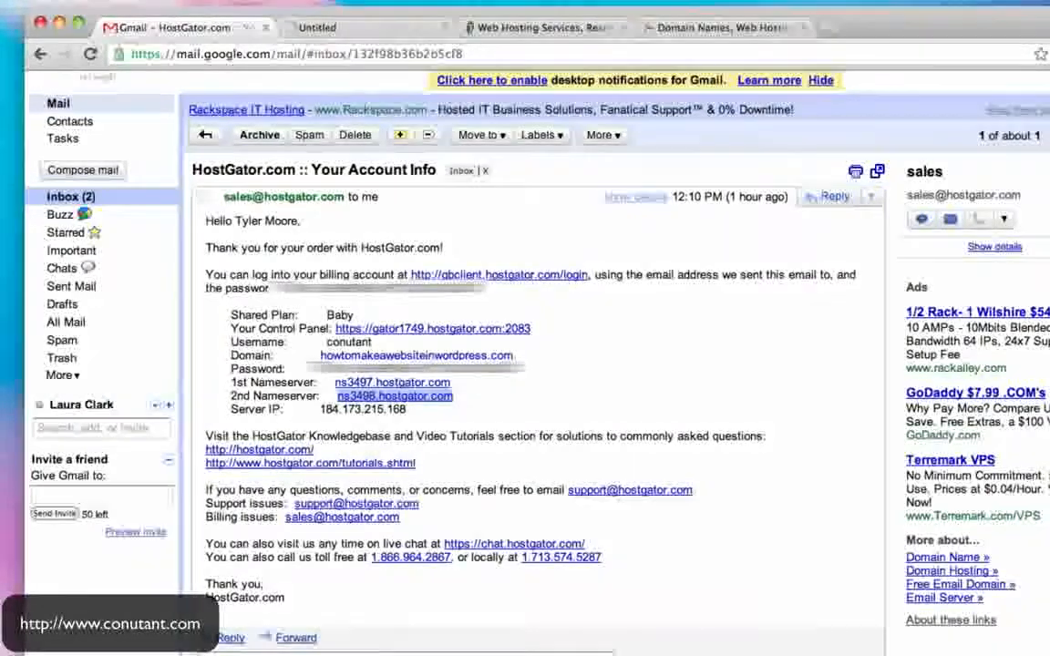
pyautogui.click(381, 37)
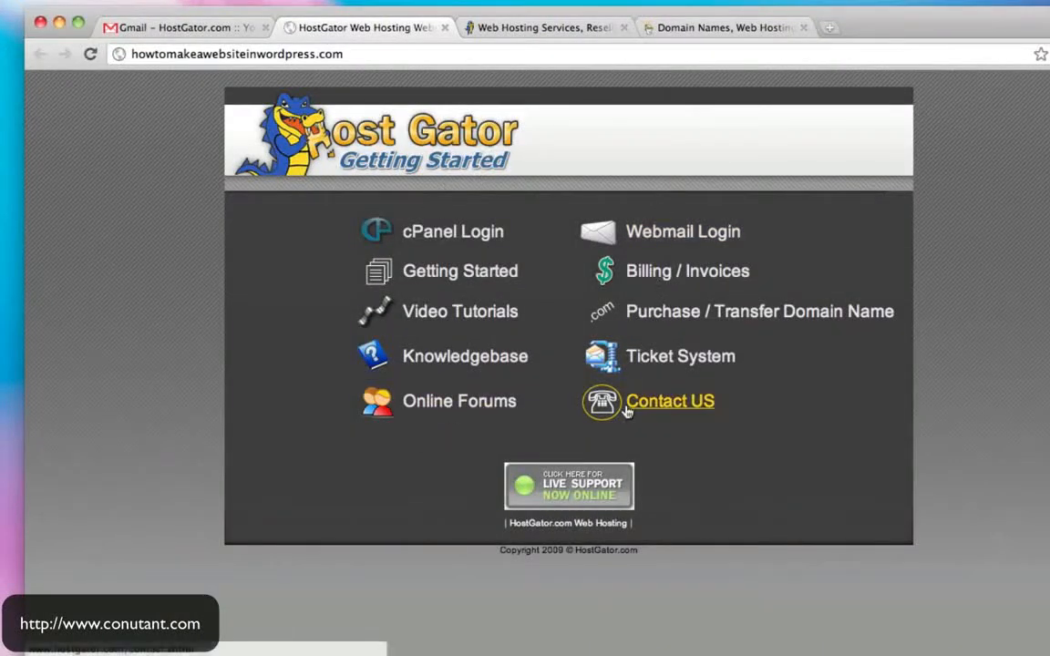
pyautogui.moveTo(348, 56); pyautogui.dragTo(120, 54)
pyautogui.click(343, 56)
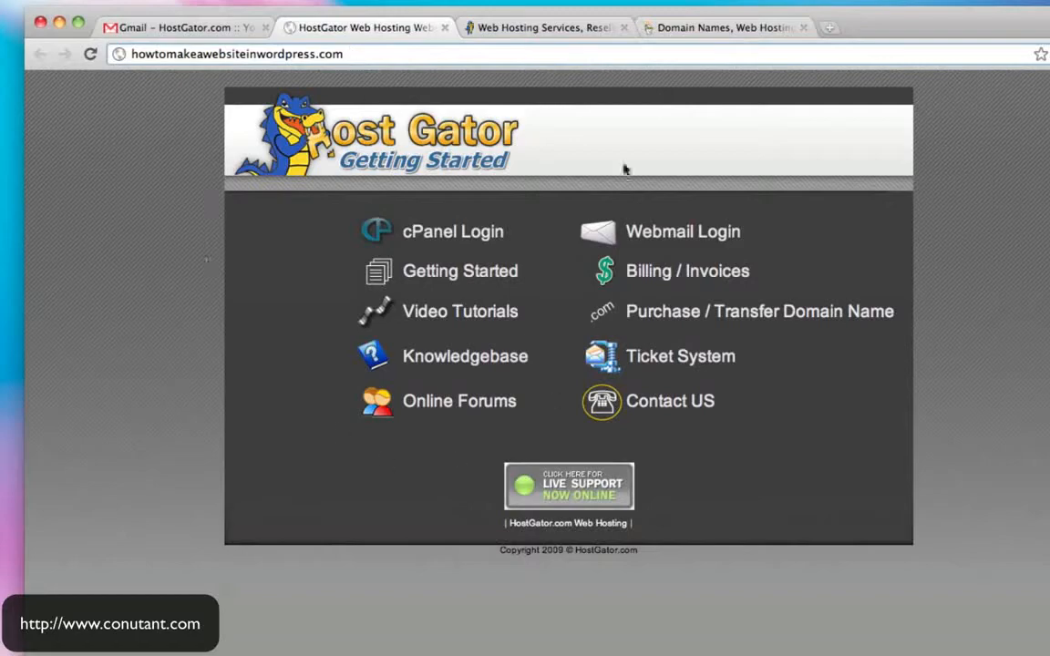
pyautogui.click(205, 31)
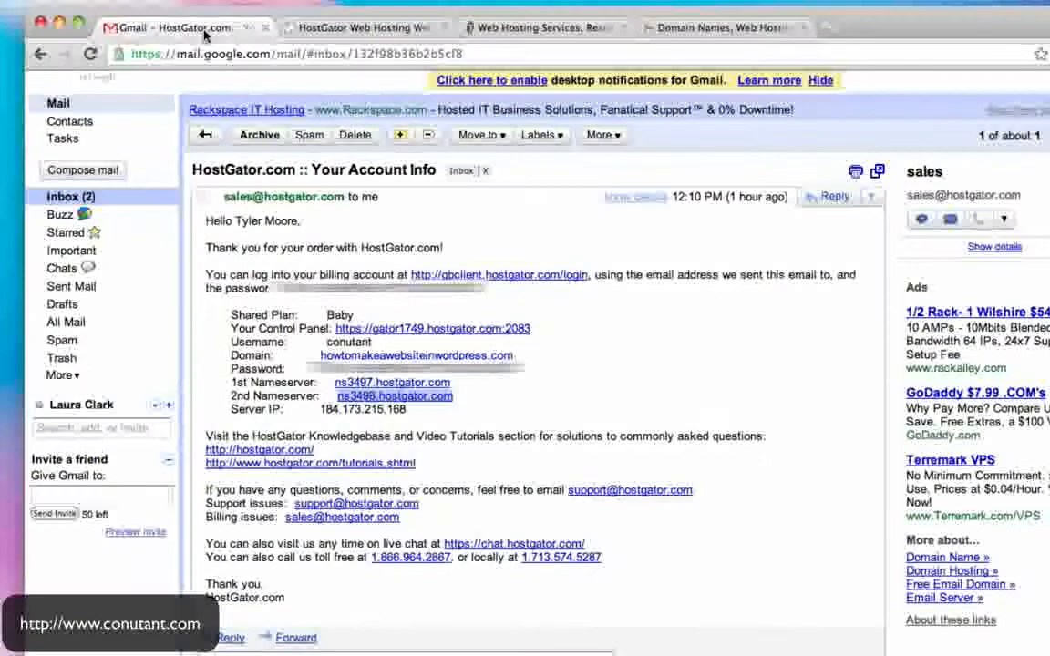
# - Open the control panel link from the email and paste the account username into the cPanel login
pyautogui.click(404, 332)
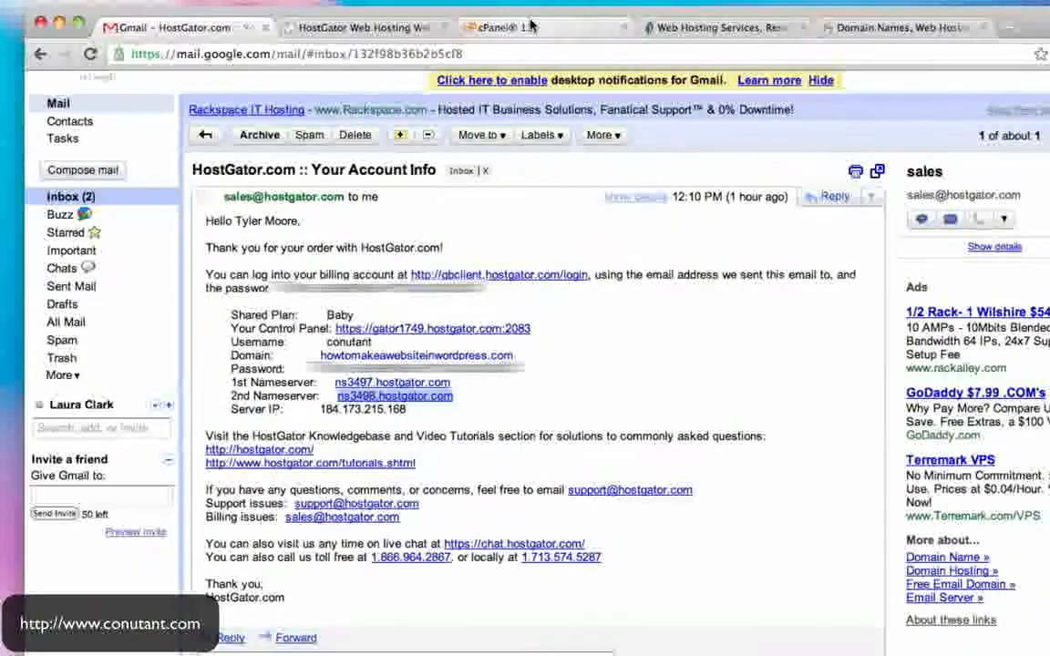
pyautogui.click(445, 27)
pyautogui.click(383, 29)
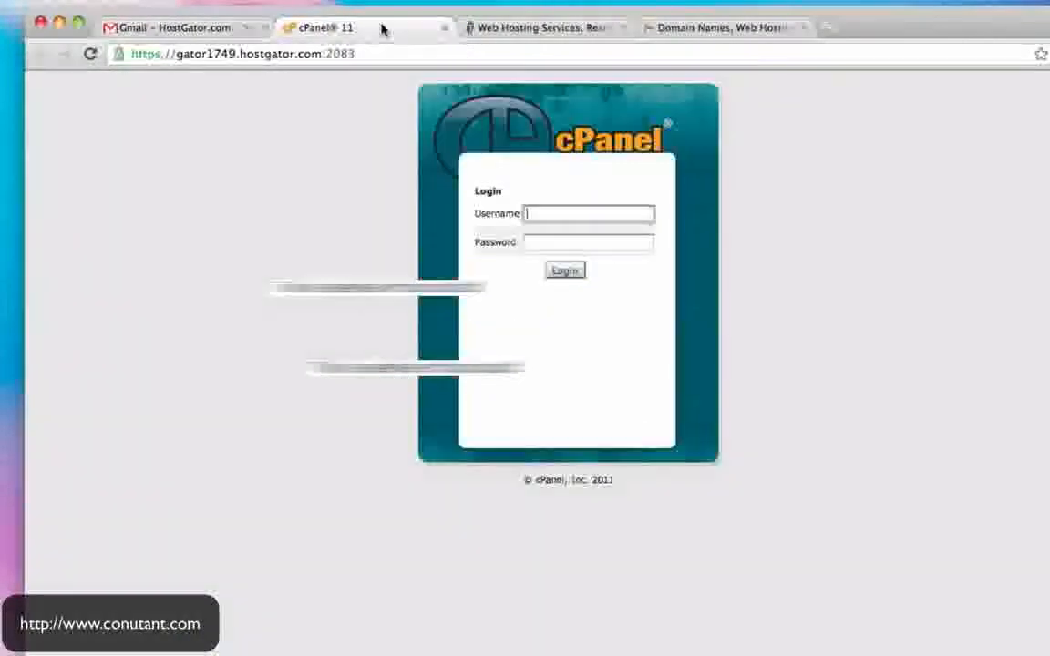
pyautogui.click(216, 29)
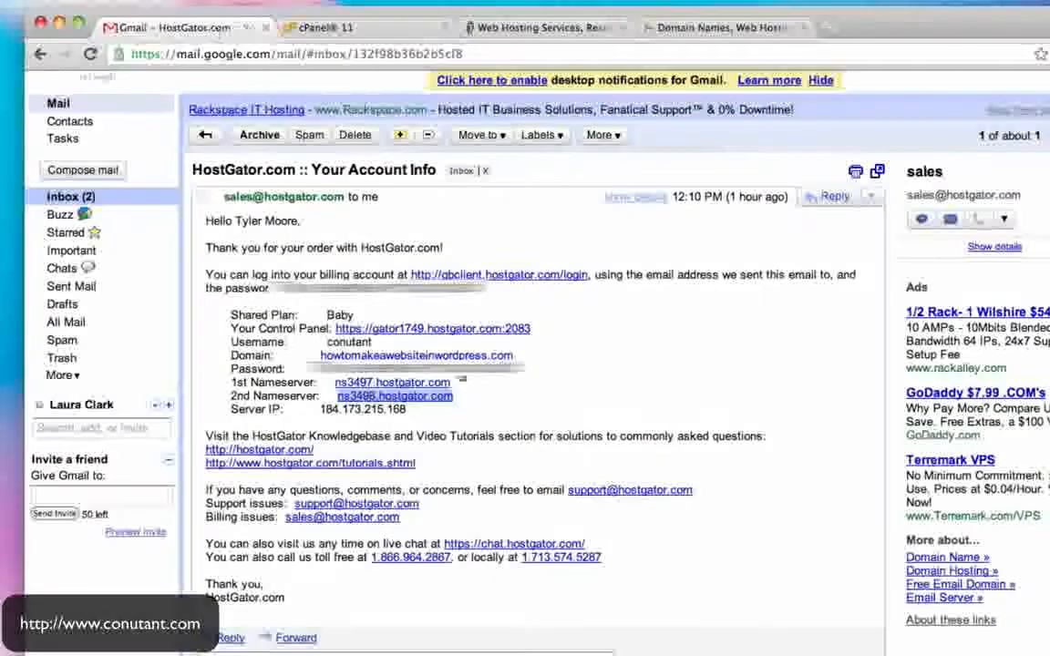
pyautogui.doubleClick(357, 343)
pyautogui.press('super+c')
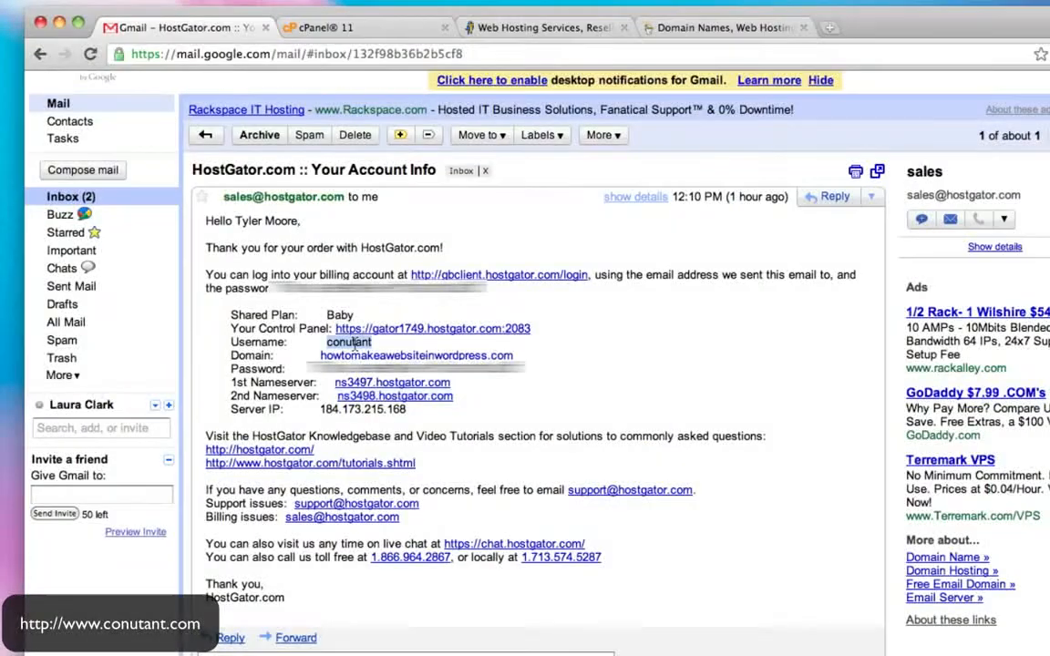
pyautogui.click(415, 33)
pyautogui.press('super+v')
# - Copy the account password from the email into the password field and log in to cPanel
pyautogui.click(168, 36)
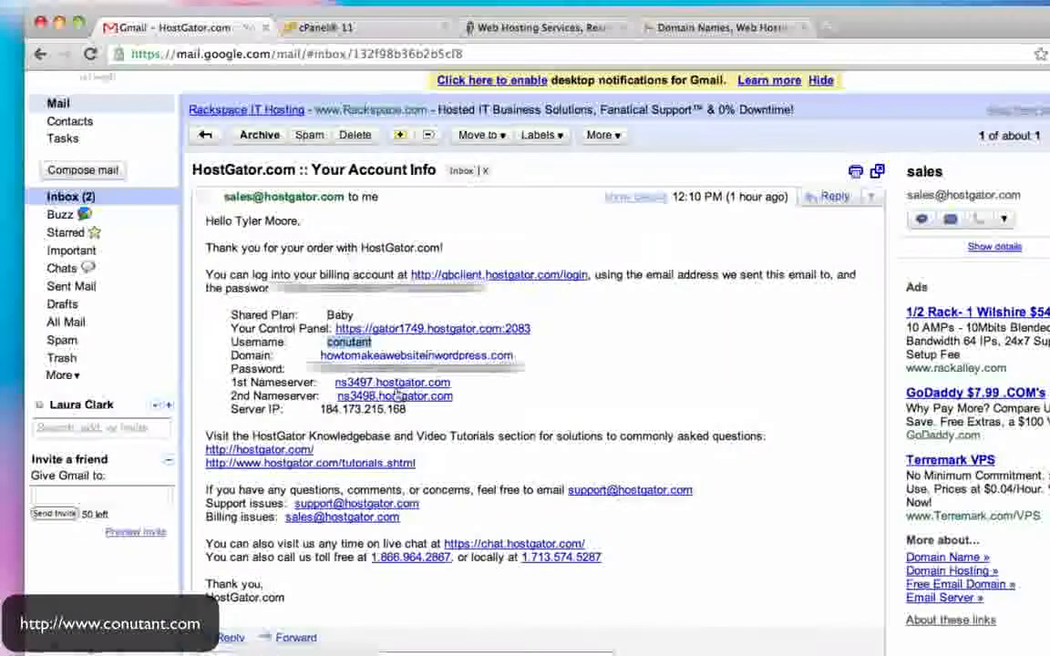
pyautogui.doubleClick(337, 368)
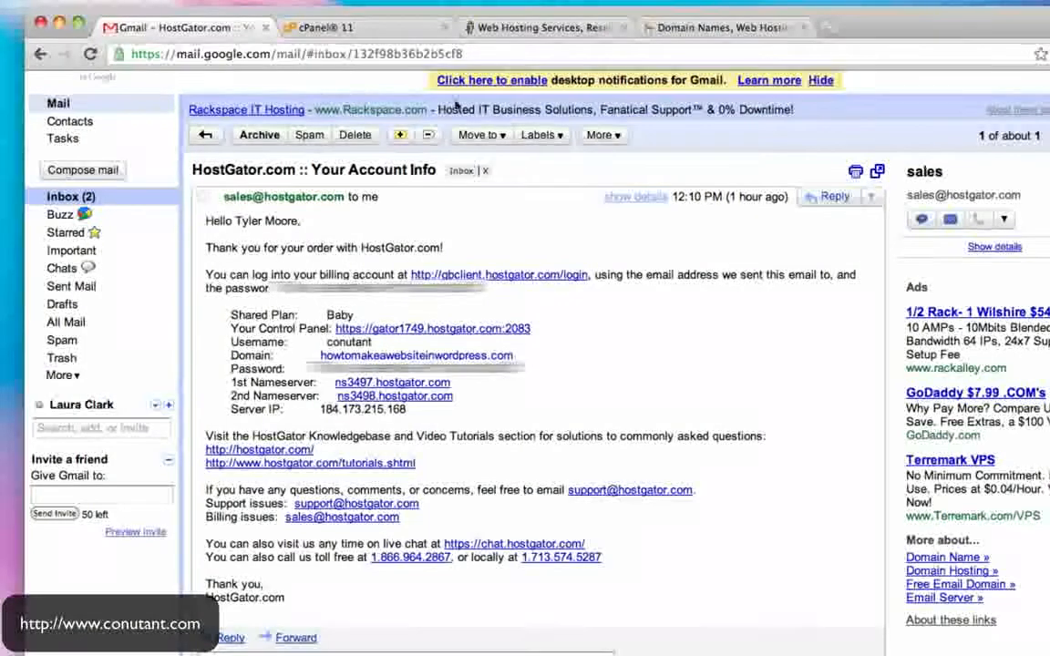
pyautogui.click(394, 35)
pyautogui.click(581, 246)
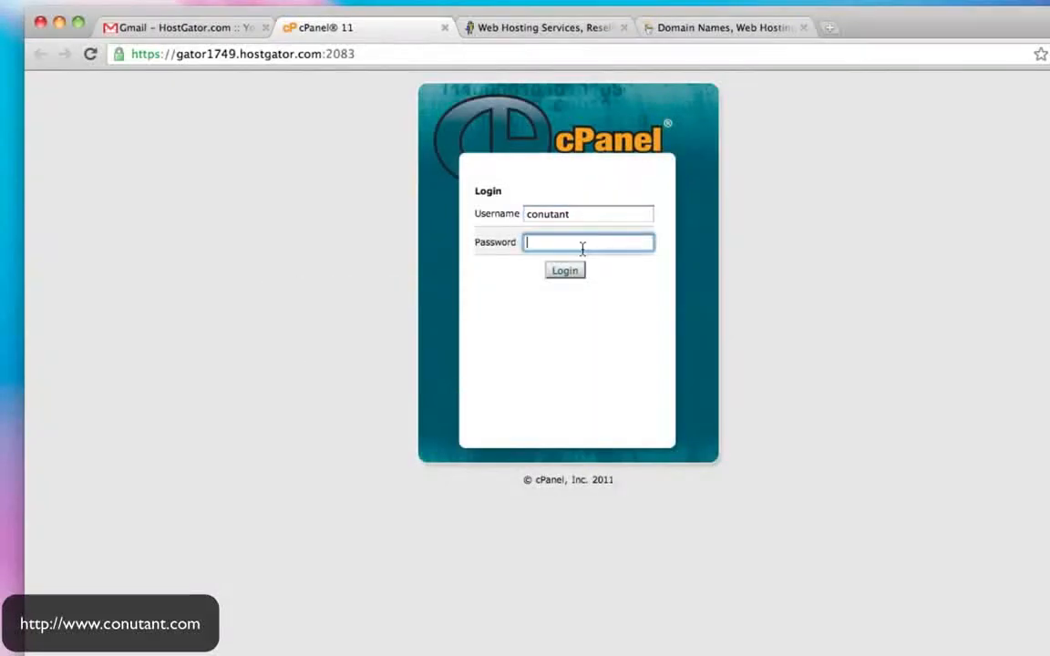
pyautogui.click(568, 279)
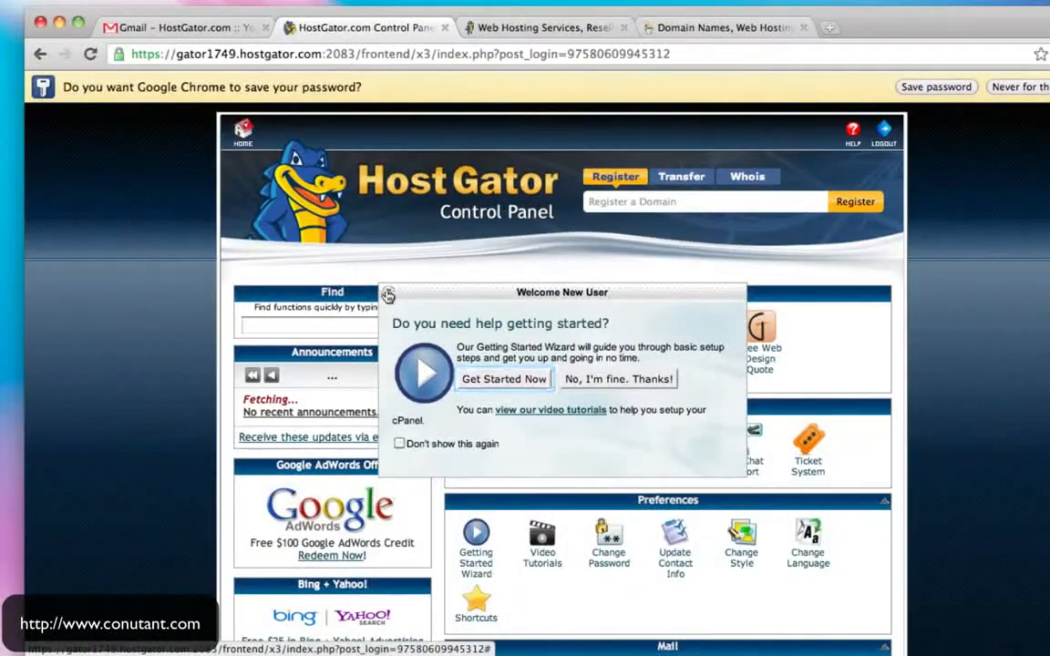
# - Close the Welcome New User popup and scroll the control panel down to the Domains section
pyautogui.click(388, 295)
pyautogui.scroll(-3, 881, 286)
pyautogui.scroll(-6, 881, 287)
pyautogui.scroll(8, 881, 286)
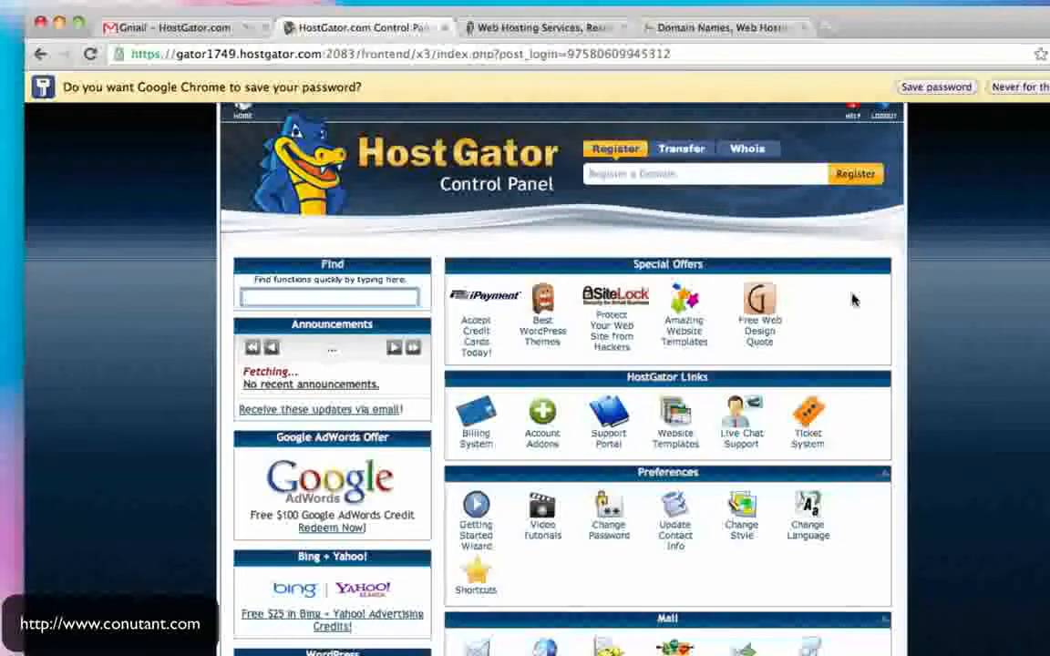
pyautogui.scroll(-2, 852, 301)
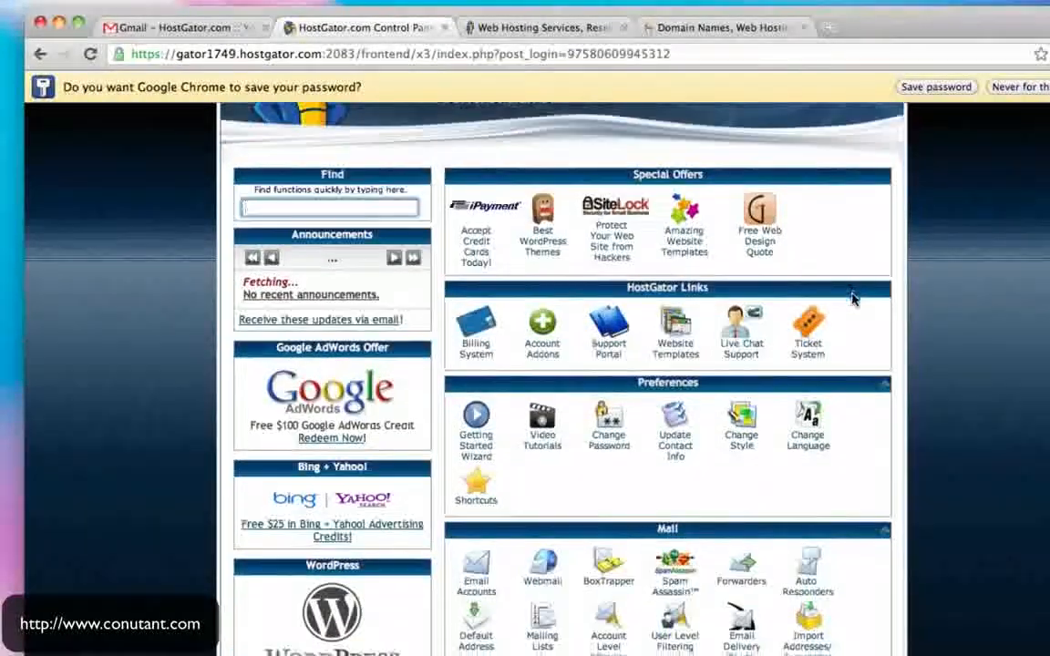
pyautogui.scroll(-4, 852, 301)
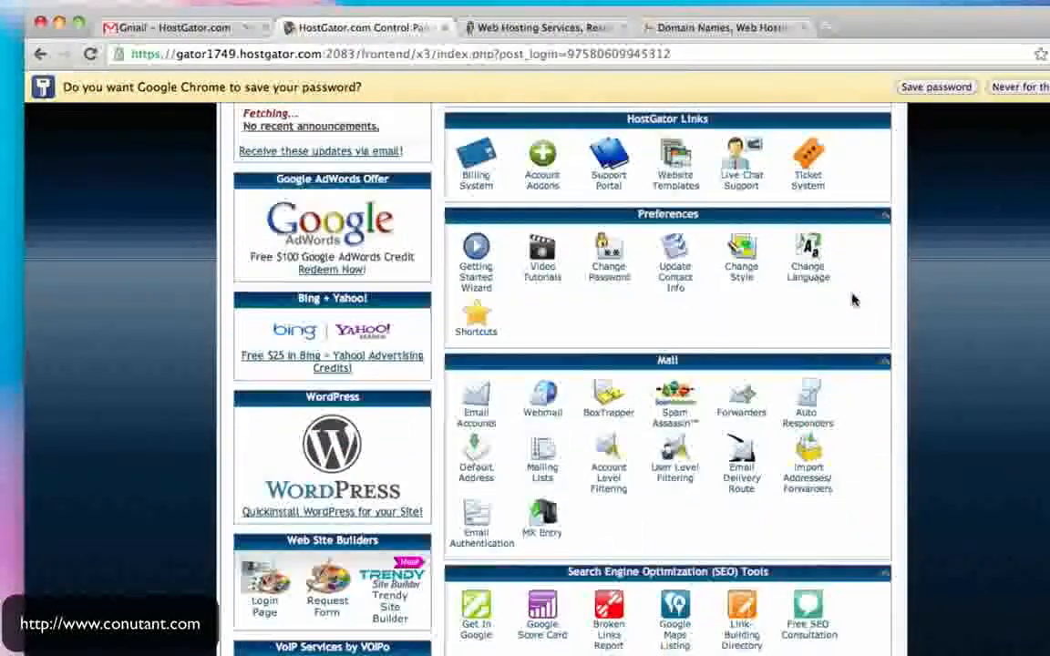
pyautogui.scroll(-2, 852, 301)
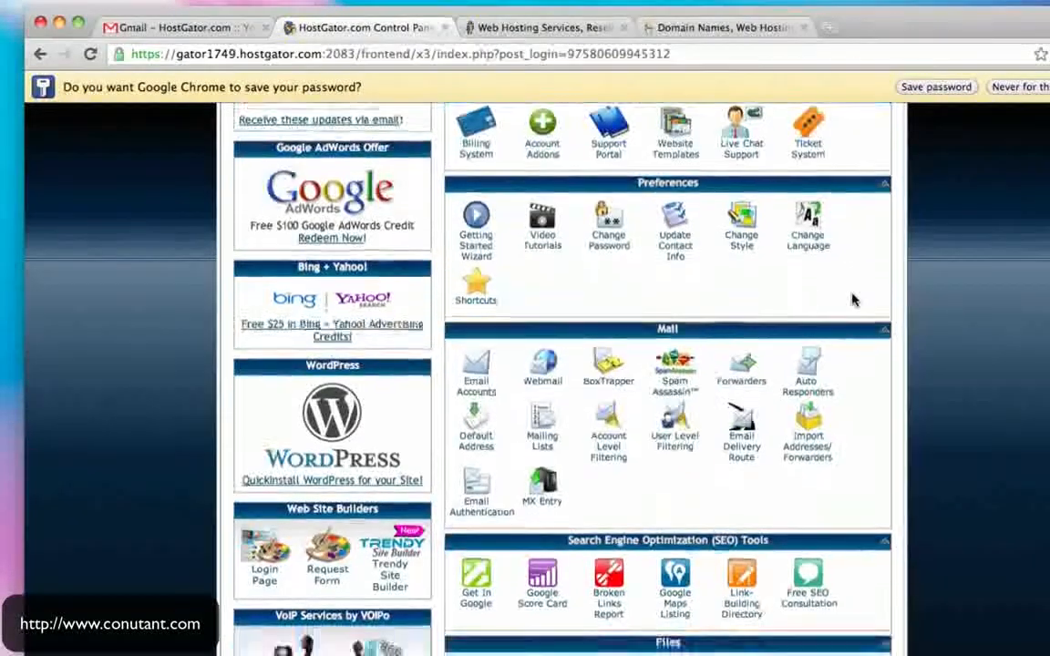
pyautogui.scroll(-4, 852, 301)
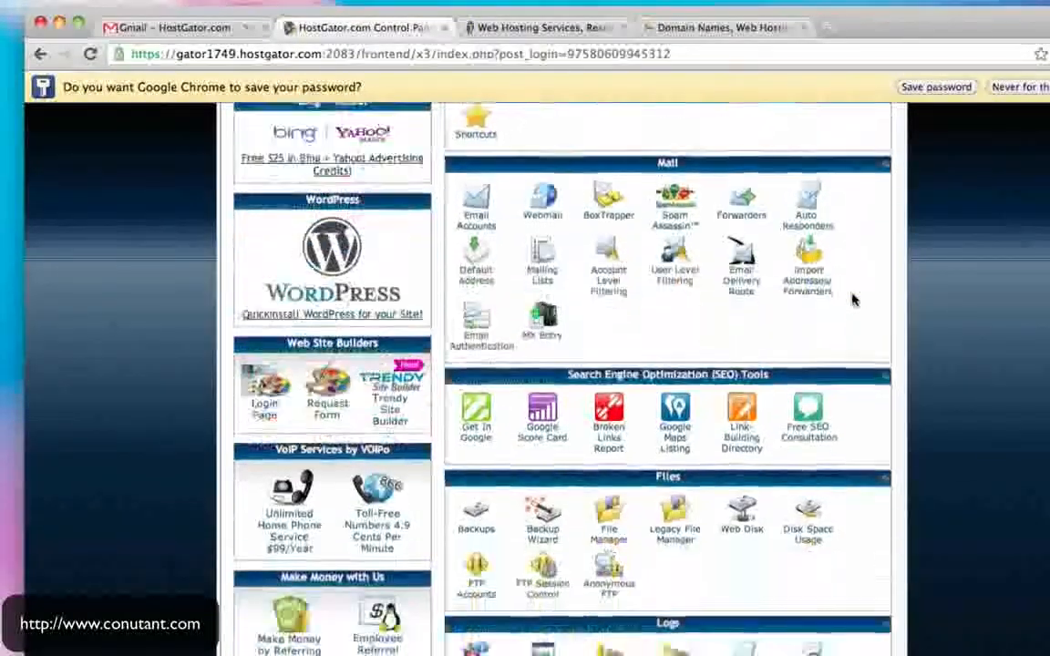
pyautogui.scroll(-10, 853, 301)
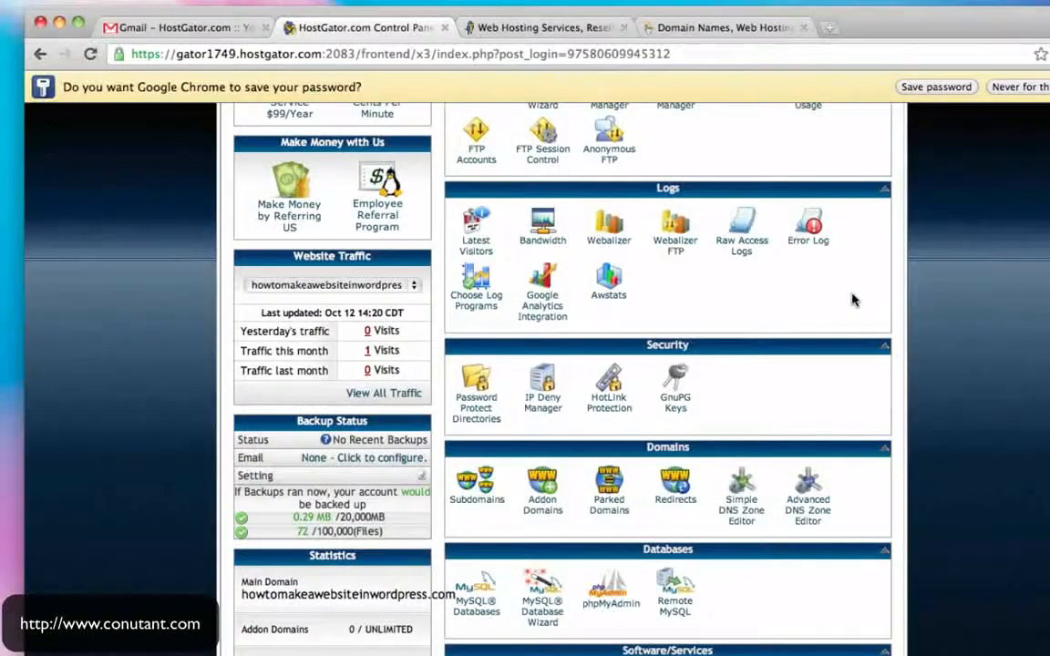
pyautogui.click(542, 507)
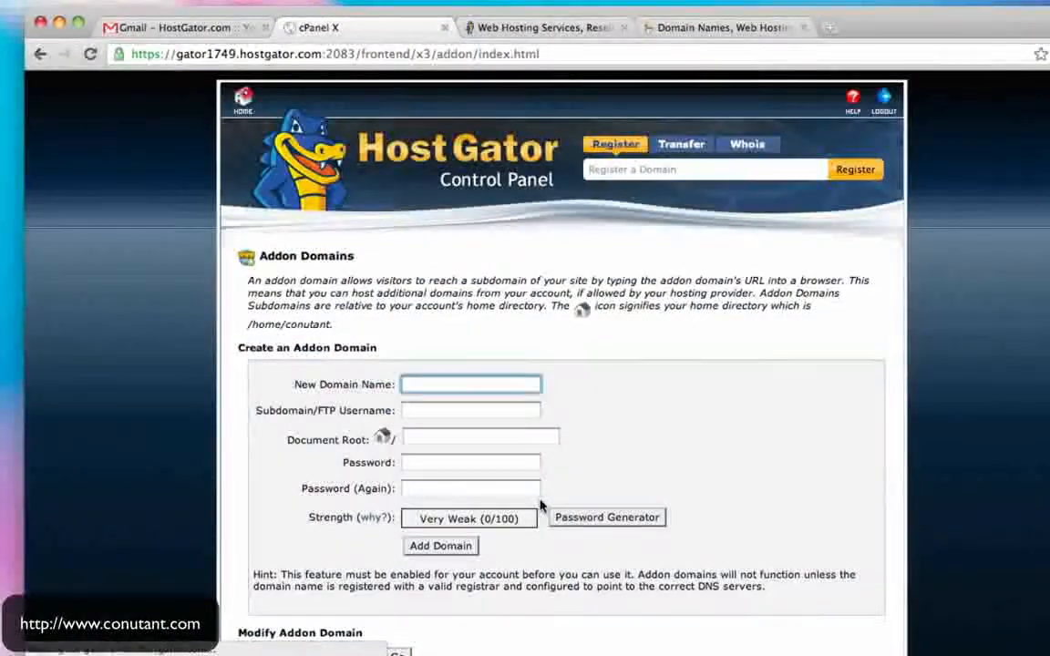
pyautogui.scroll(-2, 654, 361)
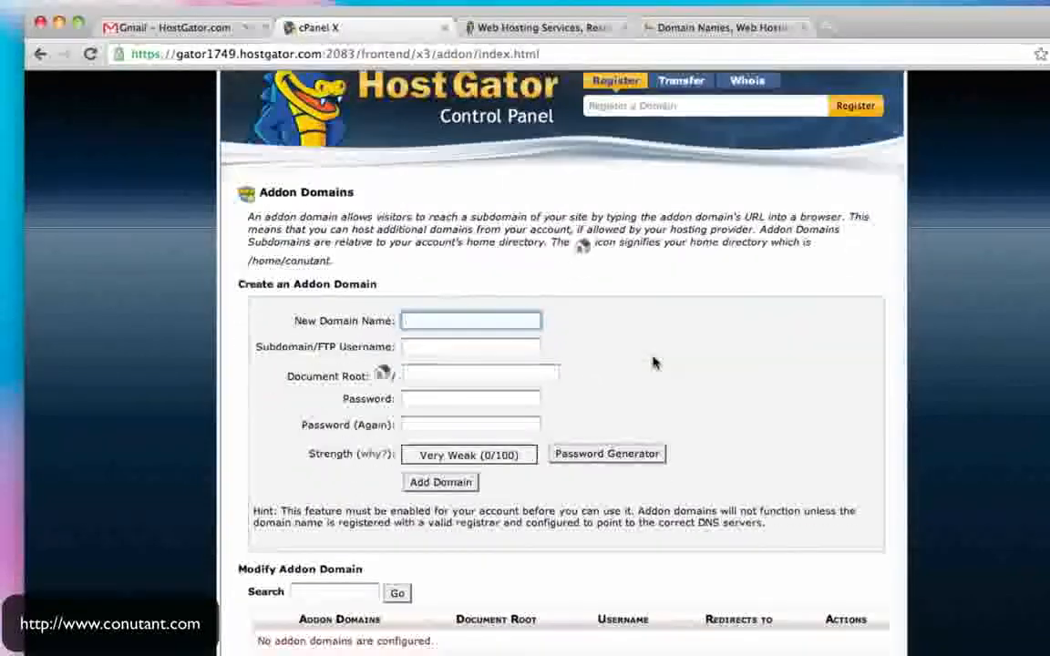
pyautogui.write('jfklgjdslgdfkg.com')
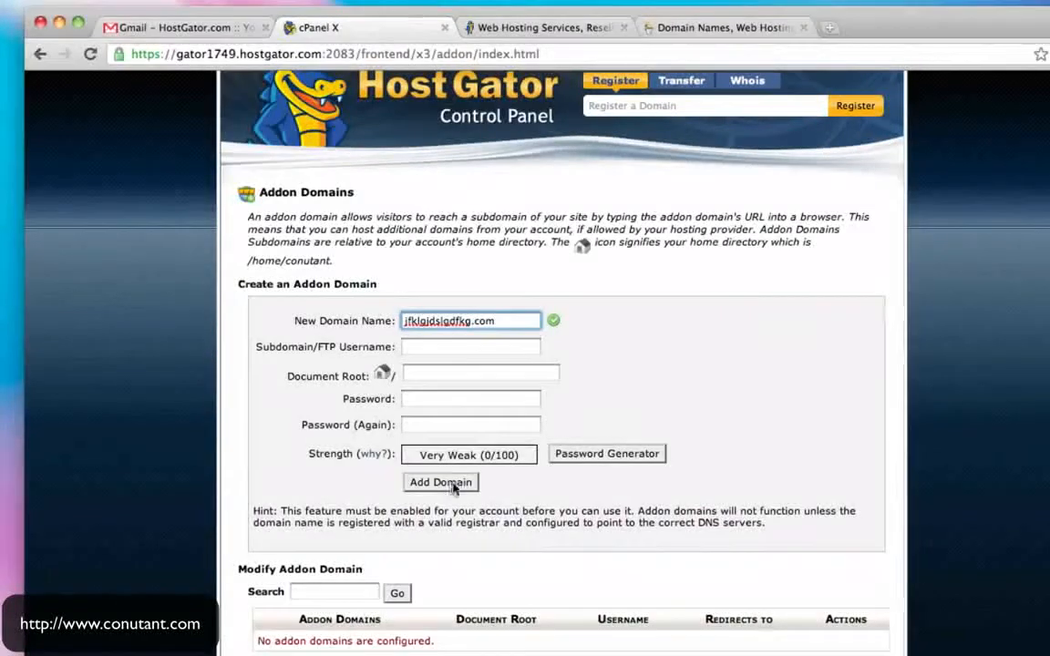
pyautogui.click(41, 55)
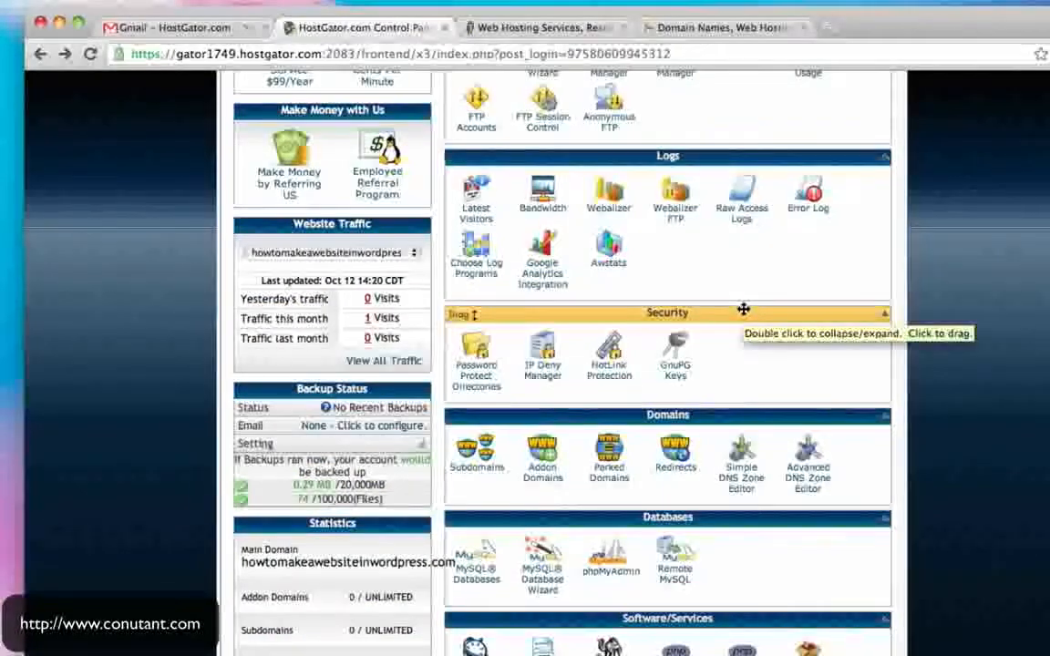
# - Scroll down to Software/Services and launch Fantastico De Luxe
pyautogui.scroll(-5, 744, 310)
pyautogui.scroll(-5, 744, 310)
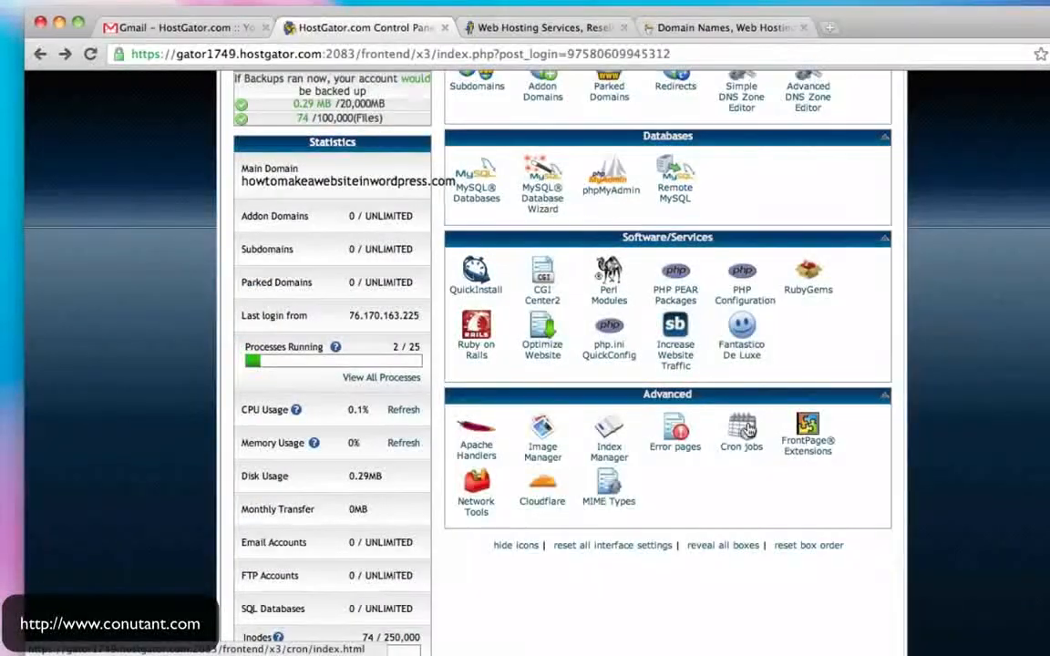
pyautogui.scroll(20, 785, 402)
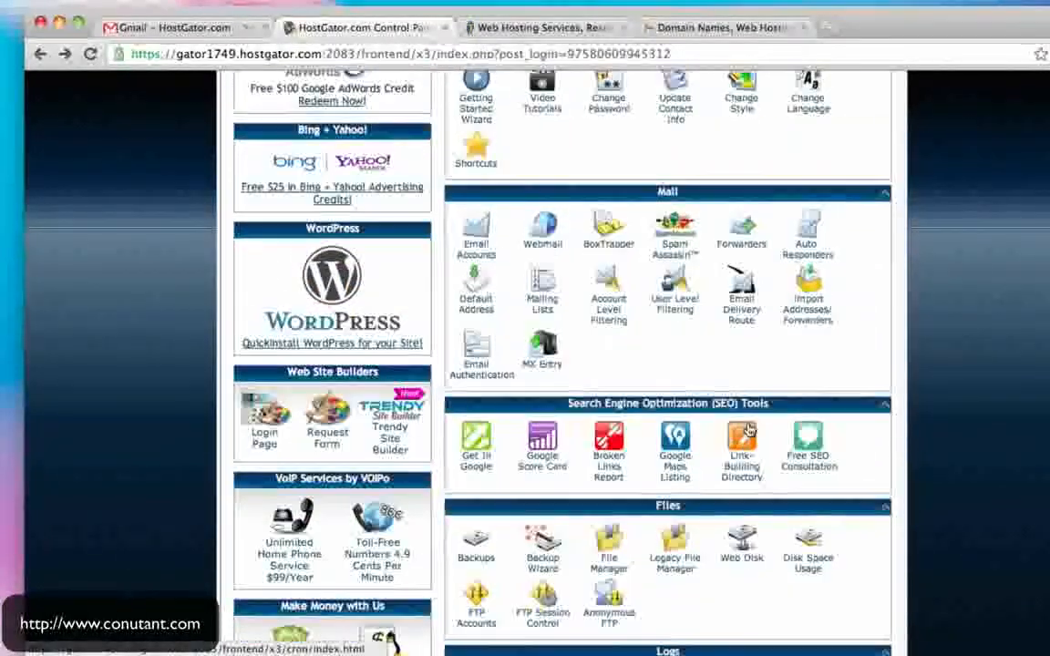
pyautogui.scroll(-12, 747, 429)
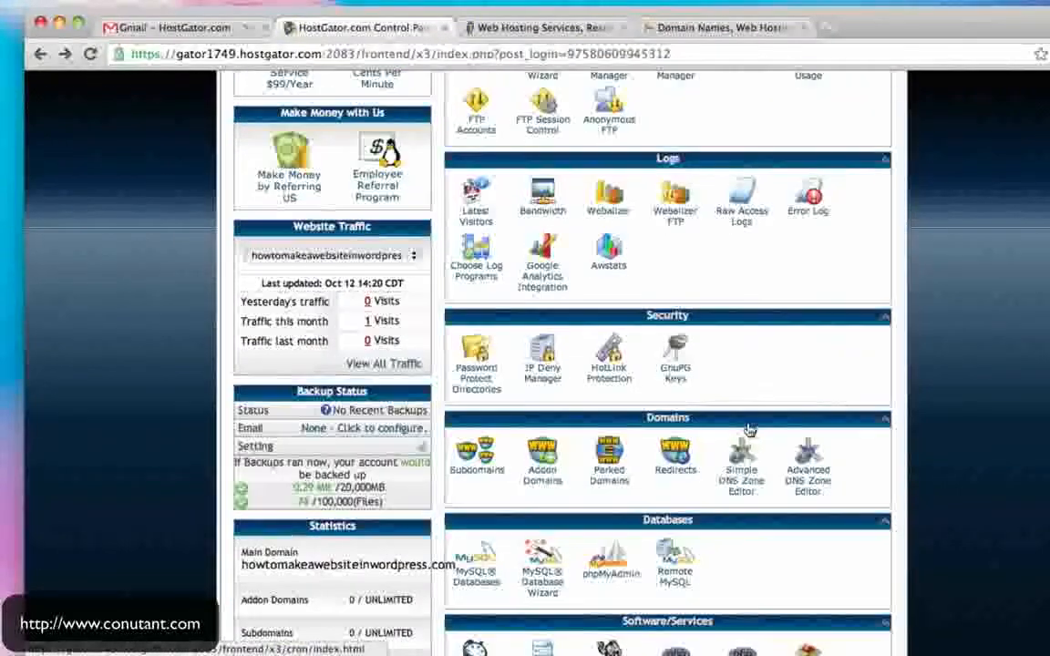
pyautogui.scroll(-8, 747, 428)
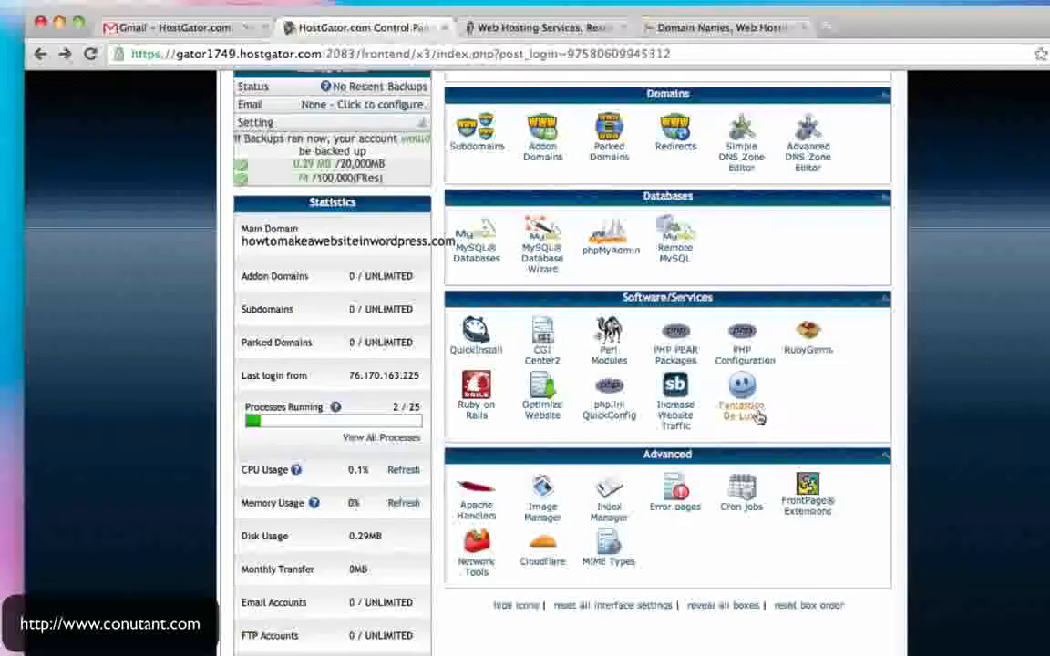
pyautogui.click(754, 410)
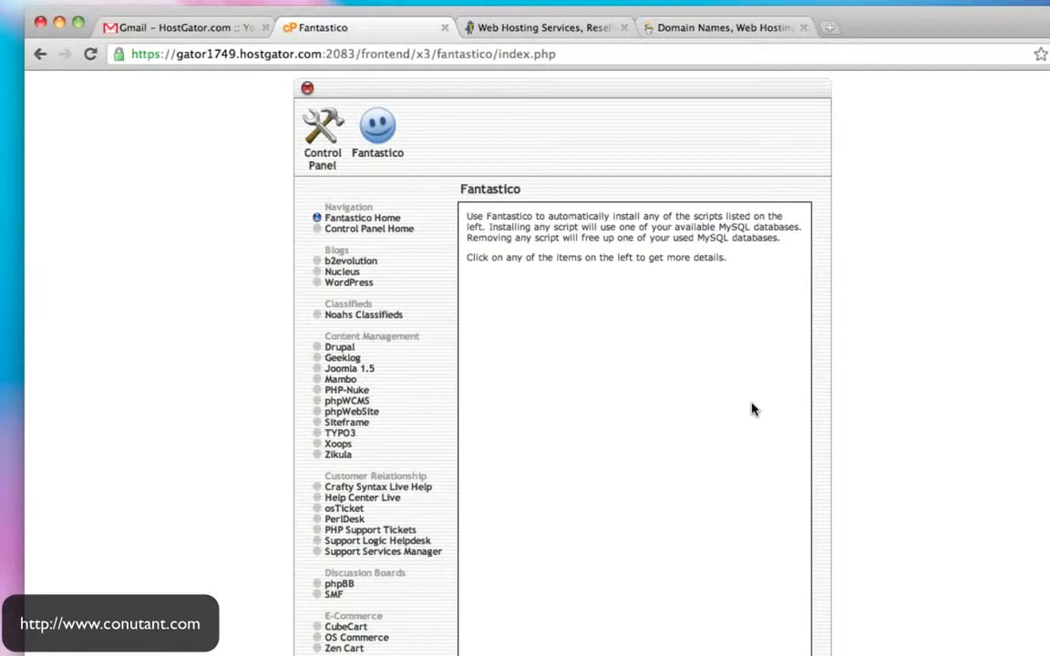
pyautogui.press('super+Tab')
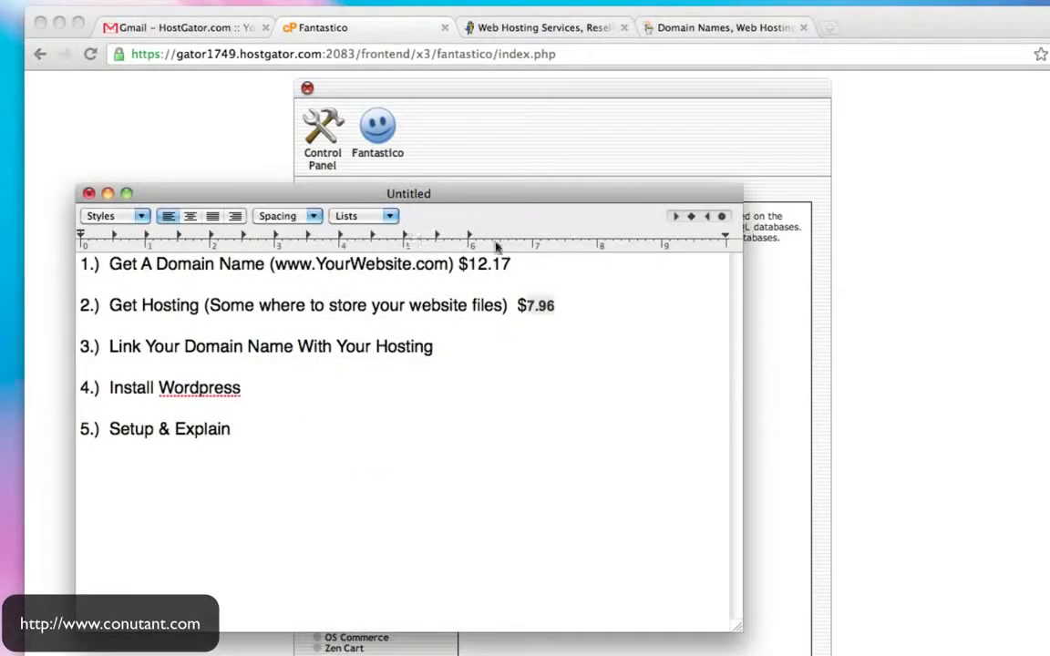
pyautogui.moveTo(140, 264); pyautogui.dragTo(351, 265)
pyautogui.moveTo(163, 308); pyautogui.dragTo(339, 307)
pyautogui.moveTo(166, 347); pyautogui.dragTo(351, 350)
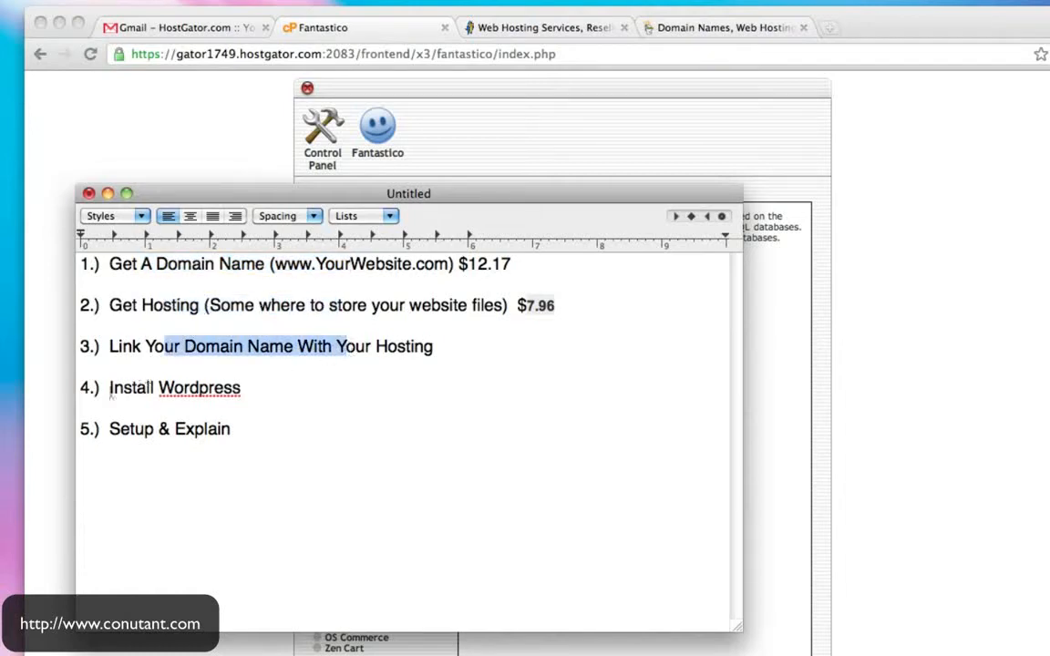
pyautogui.moveTo(111, 390); pyautogui.dragTo(243, 390)
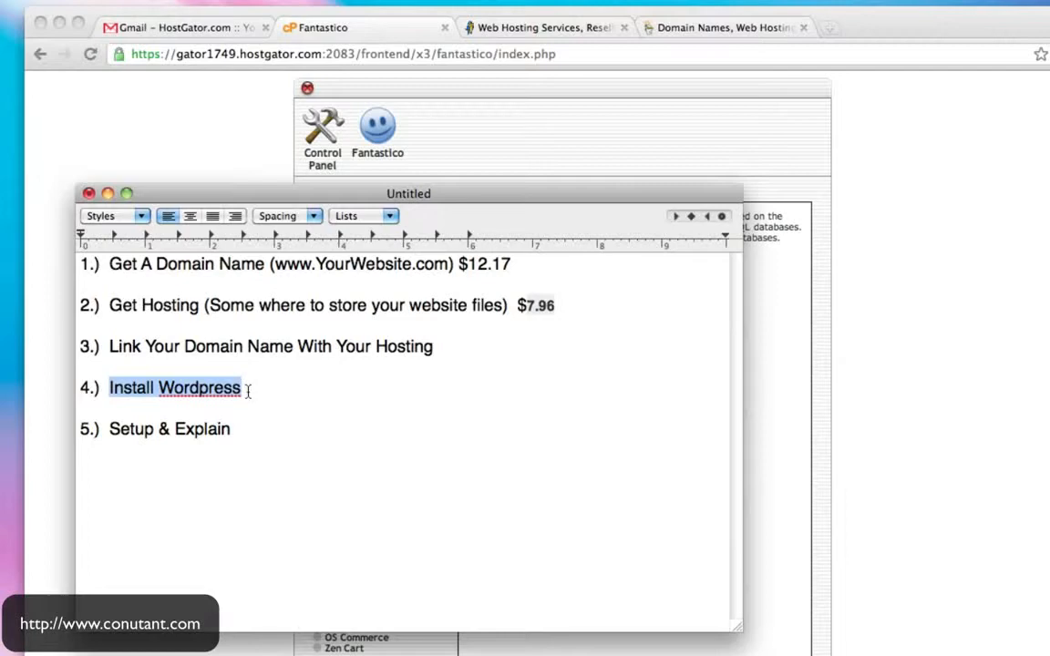
pyautogui.click(219, 177)
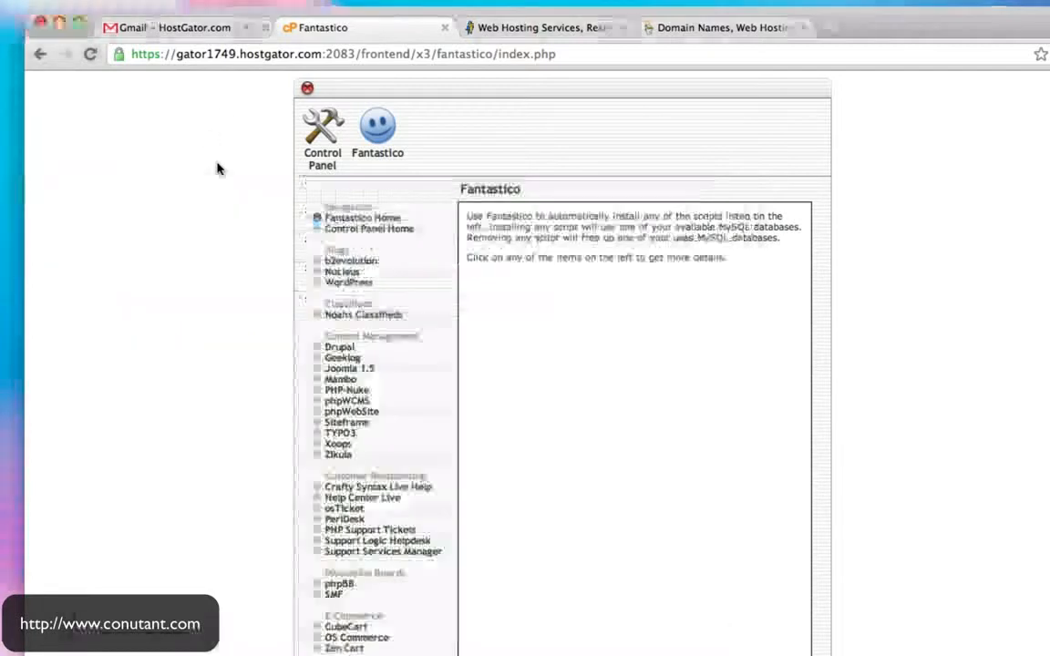
pyautogui.click(555, 27)
pyautogui.click(326, 52)
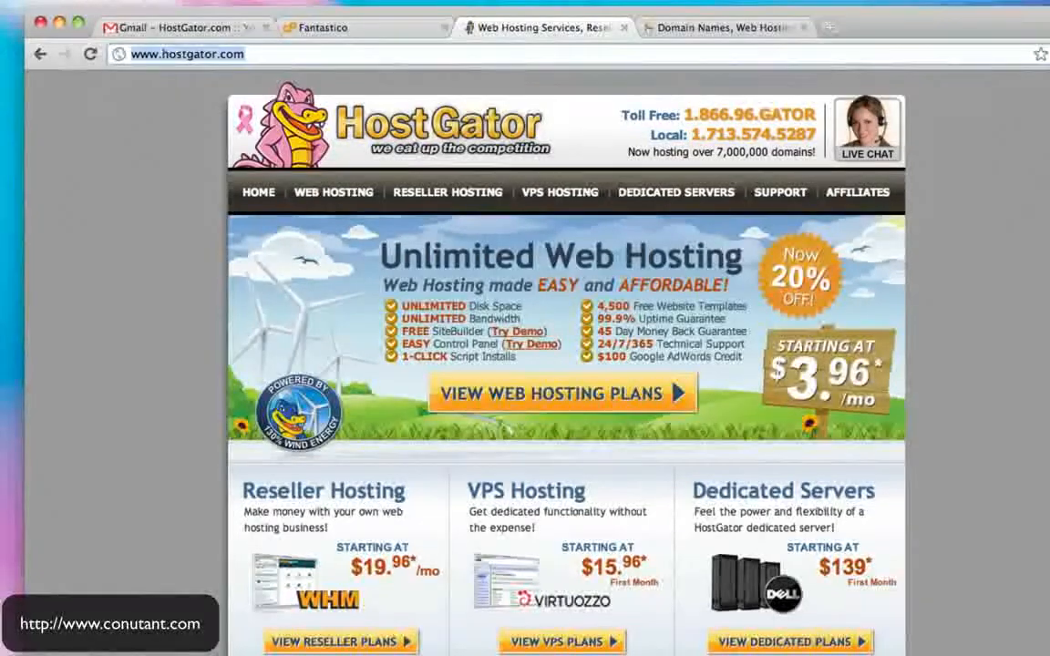
pyautogui.write('www.how')
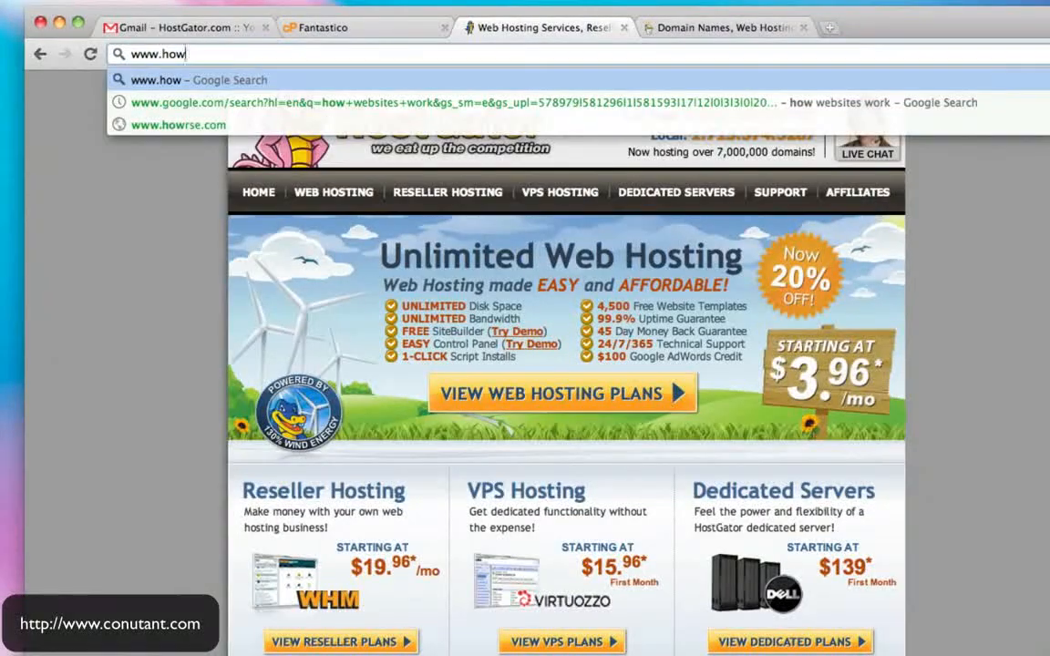
pyautogui.click(336, 28)
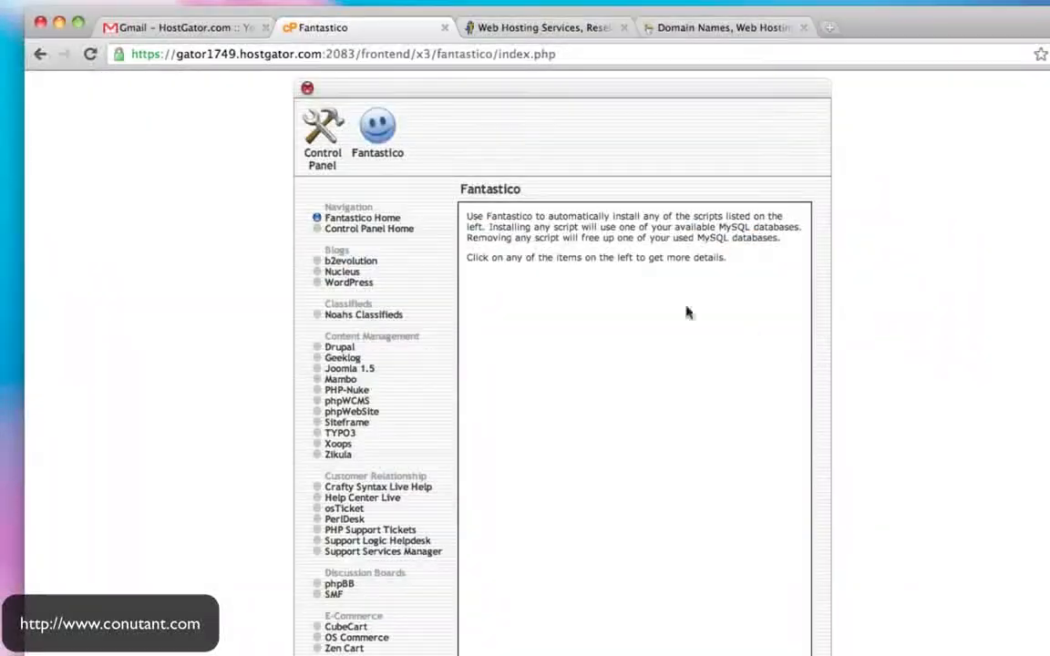
# - Start a new WordPress installation and clear the install directory so it installs at the domain root
pyautogui.scroll(-2, 746, 333)
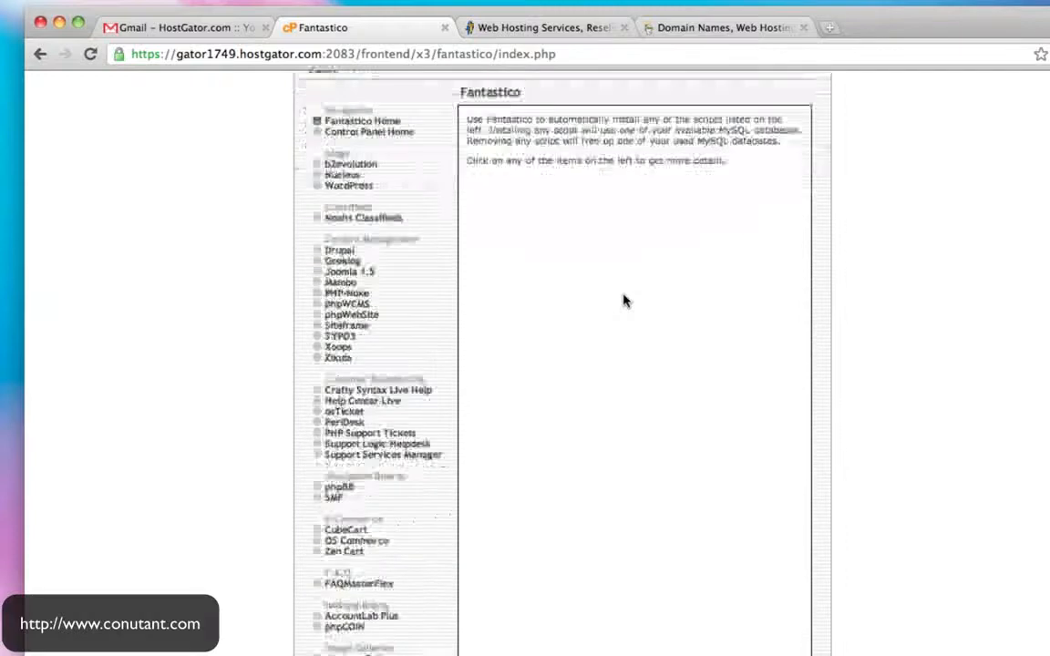
pyautogui.click(353, 189)
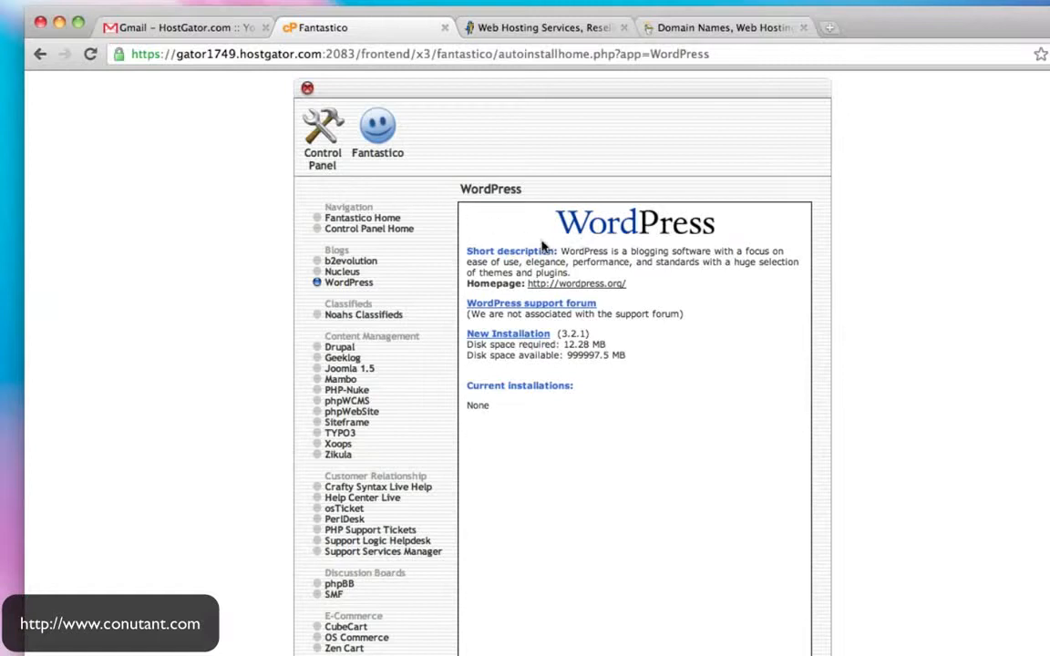
pyautogui.click(514, 336)
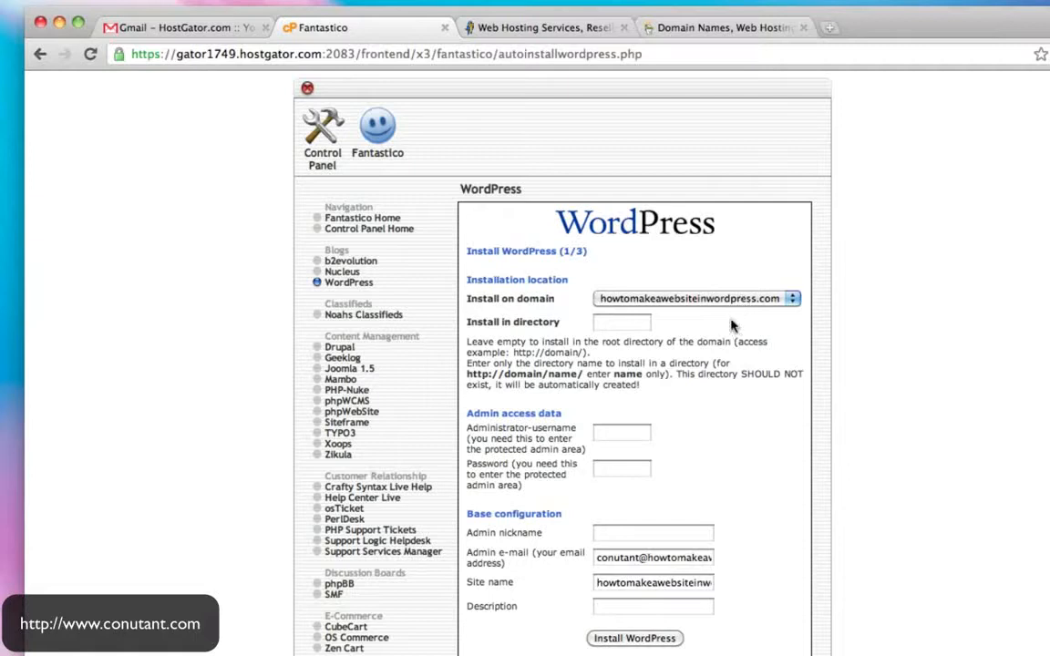
pyautogui.click(612, 327)
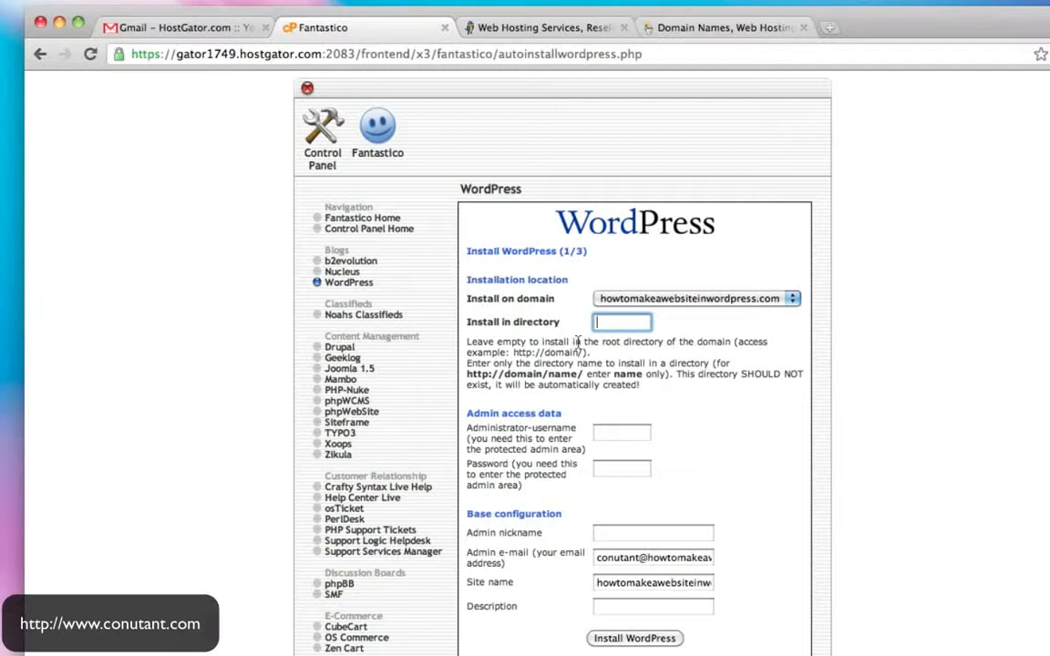
pyautogui.write('log')
pyautogui.moveTo(628, 322); pyautogui.dragTo(583, 320)
pyautogui.press('BackSpace')
# - Enter admin username 'admin', the password, a nickname, and the admin e-mail address
pyautogui.click(616, 434)
pyautogui.write('admin')
pyautogui.press('Tab')
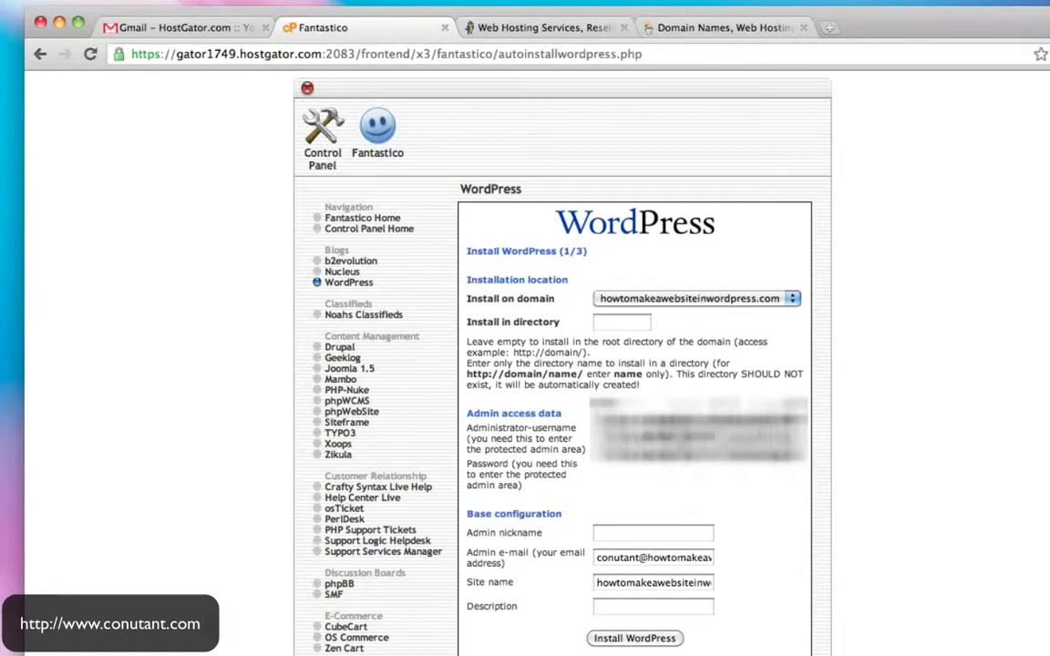
pyautogui.scroll(-1, 638, 428)
pyautogui.click(646, 471)
pyautogui.write('admin')
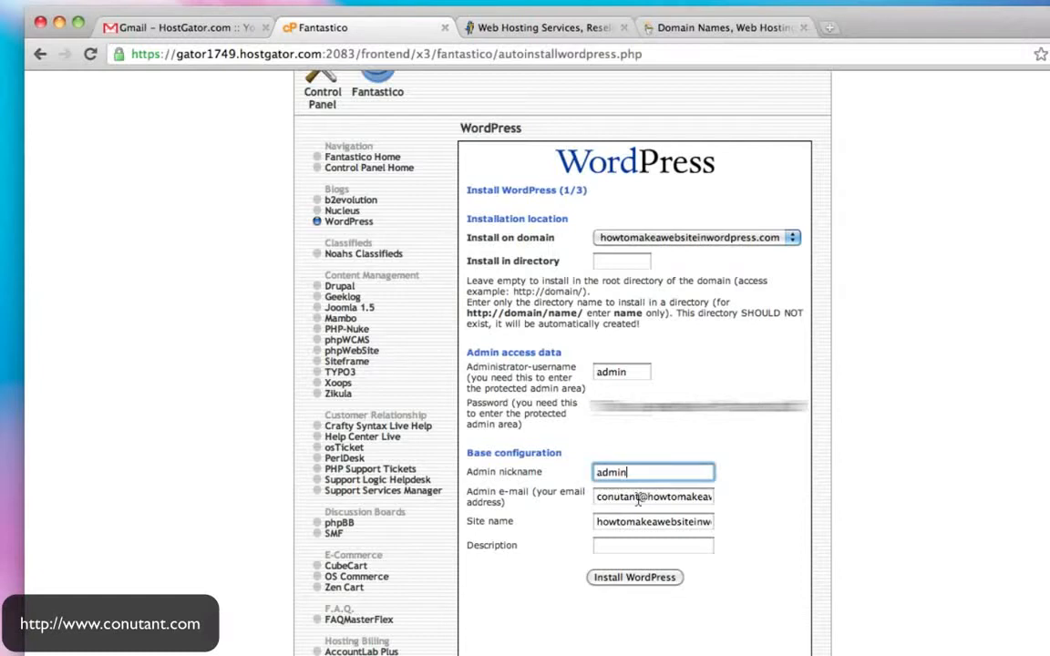
pyautogui.tripleClick(640, 498)
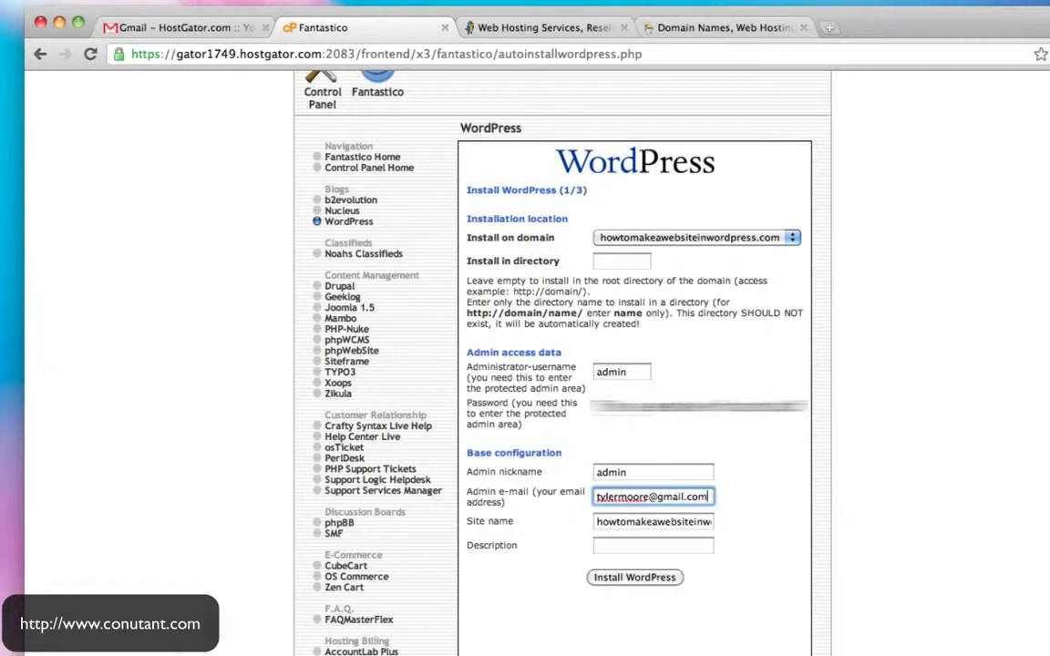
# - Set site name 'How To Make A Website In Wordpress' and description 'Making It Easy', then submit
pyautogui.click(655, 523)
pyautogui.tripleClick(655, 524)
pyautogui.press('BackSpace')
pyautogui.write('How To Ma')
pyautogui.write('ke A Website In Word')
pyautogui.write('press')
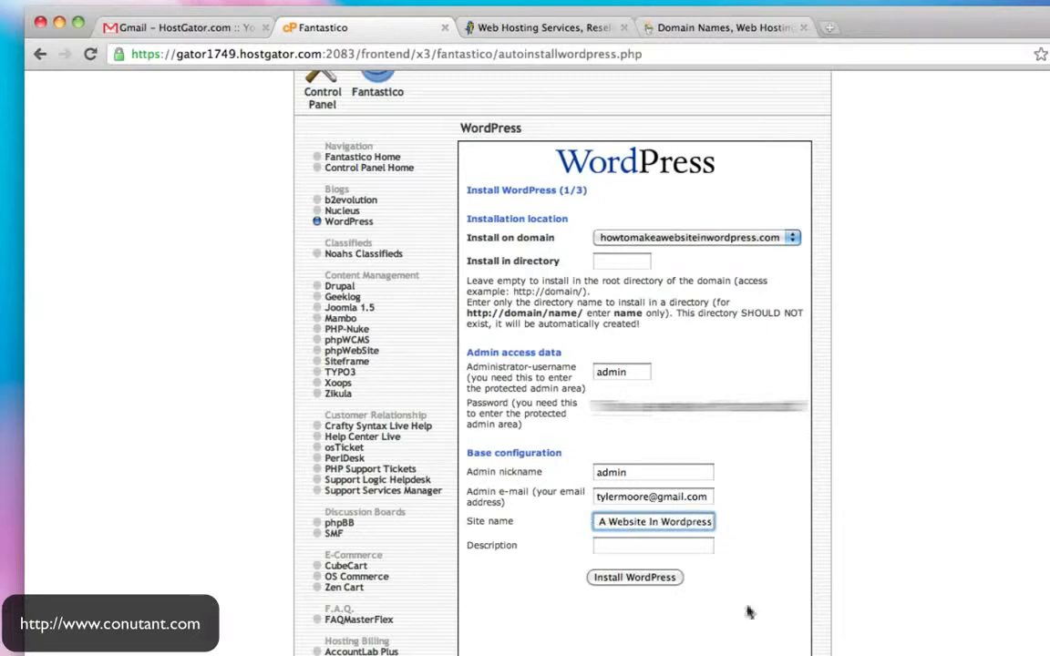
pyautogui.click(653, 547)
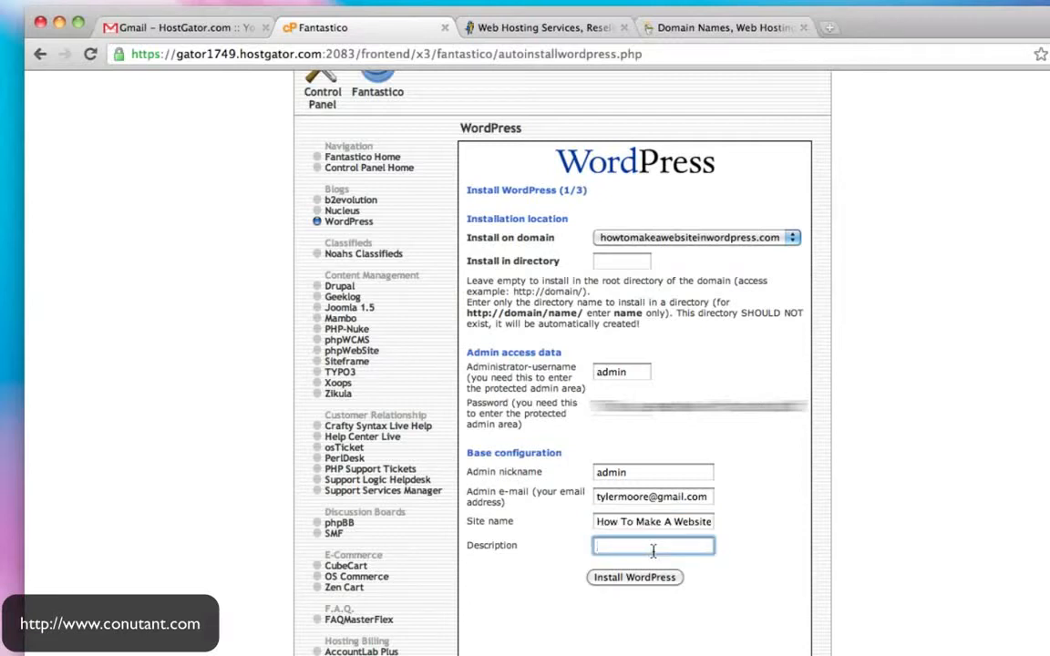
pyautogui.write('Making It Easy')
pyautogui.click(635, 578)
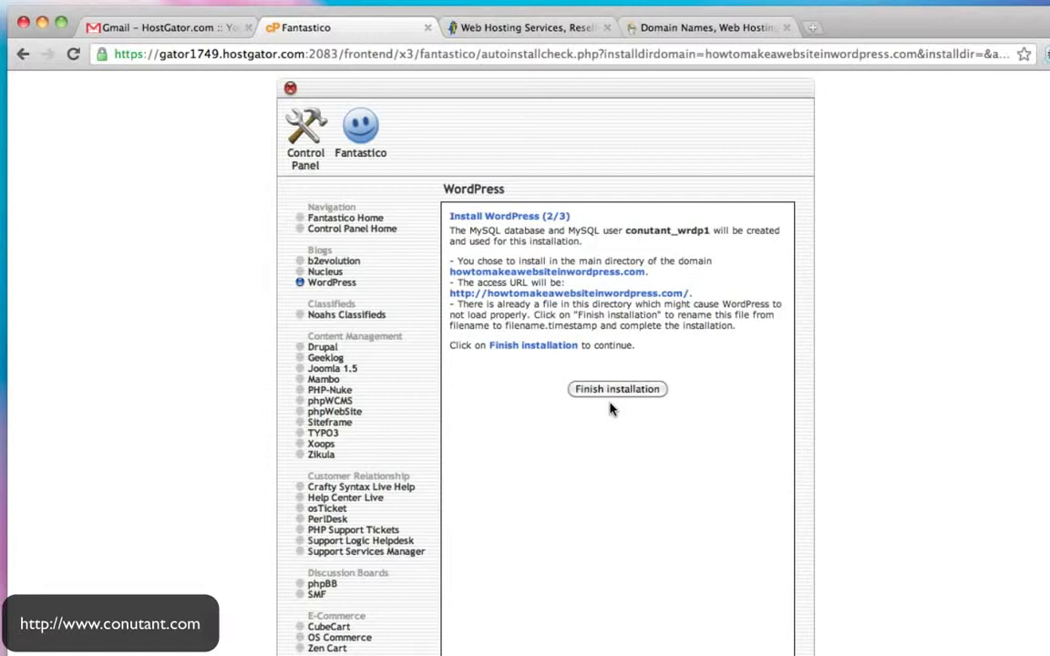
# - Finish the WordPress install and open the howtomakeawebsiteinwordpress.com/wp-admin login page in a new tab
pyautogui.click(627, 395)
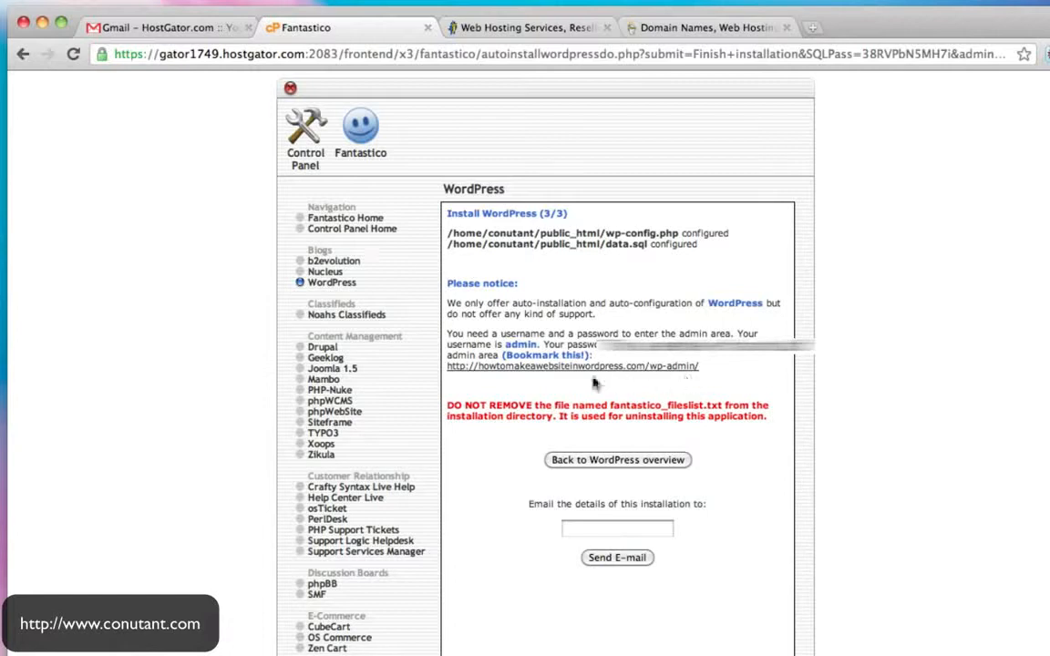
pyautogui.moveTo(447, 371); pyautogui.dragTo(647, 366)
pyautogui.hotkey('ctrl', 'c')
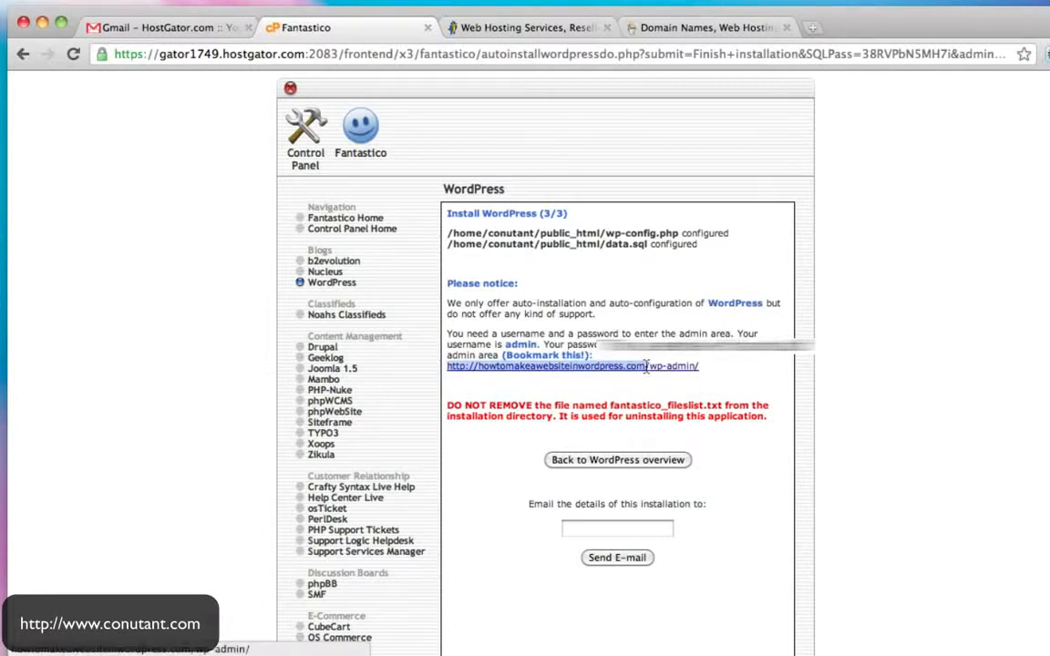
pyautogui.click(515, 27)
pyautogui.hotkey('ctrl', 'v')
pyautogui.press('Return')
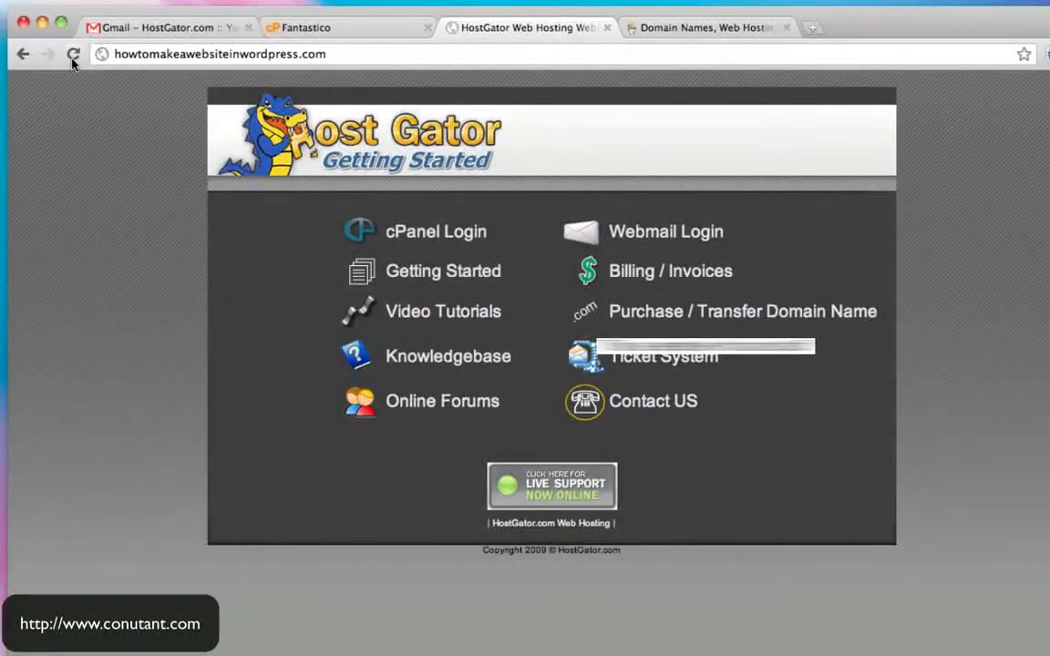
pyautogui.click(374, 30)
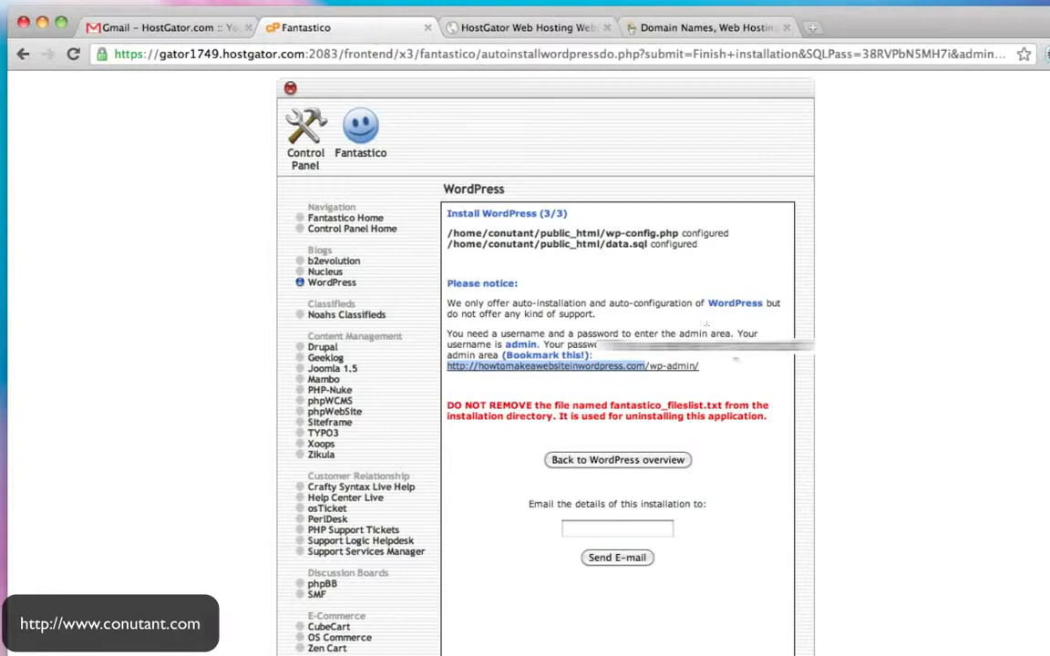
pyautogui.click(748, 375)
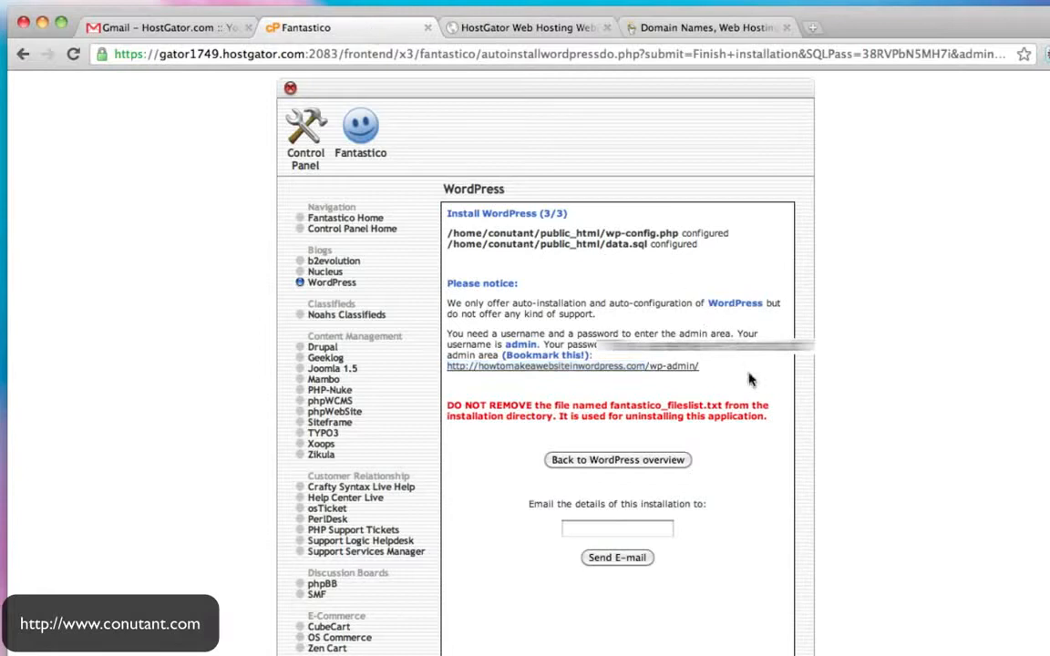
pyautogui.click(624, 368)
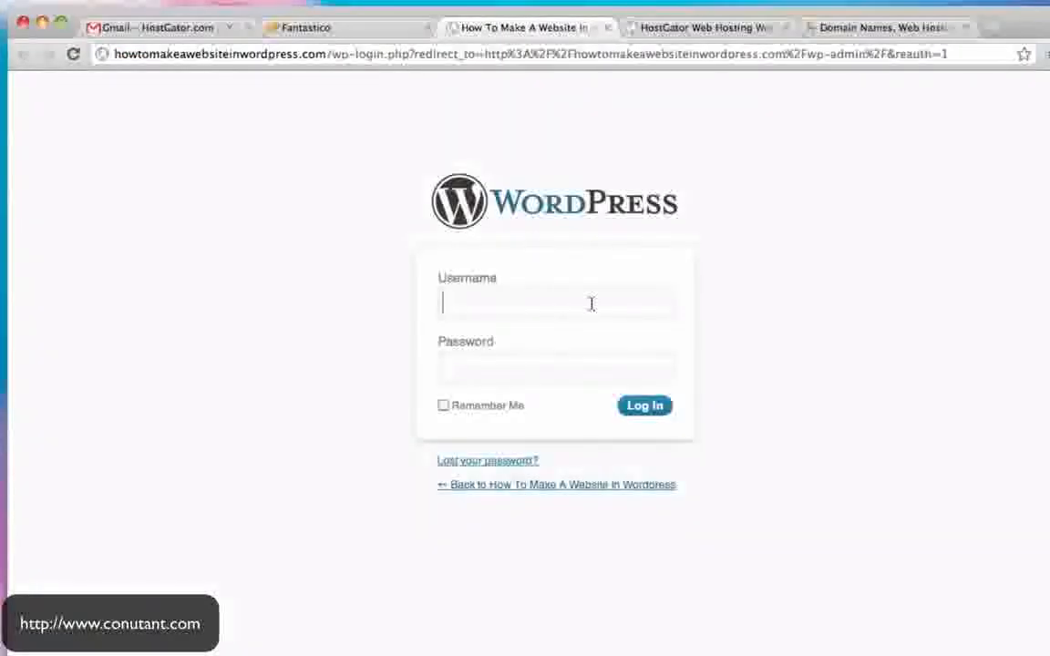
# - Log in to WordPress as admin and view the site's public homepage
pyautogui.write('admin')
pyautogui.press('Tab')
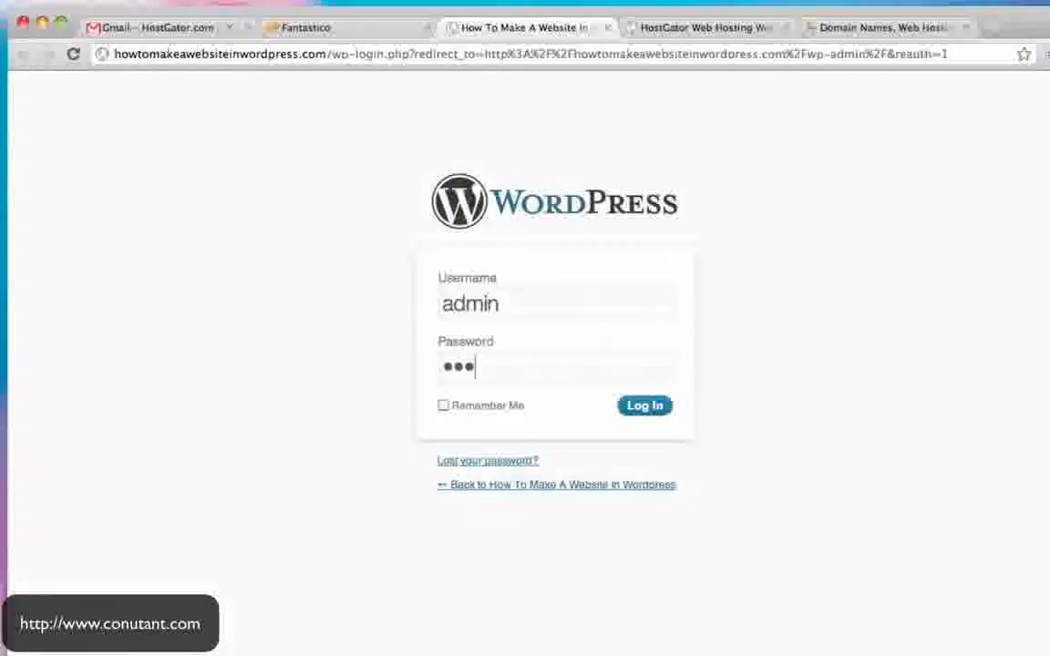
pyautogui.click(633, 405)
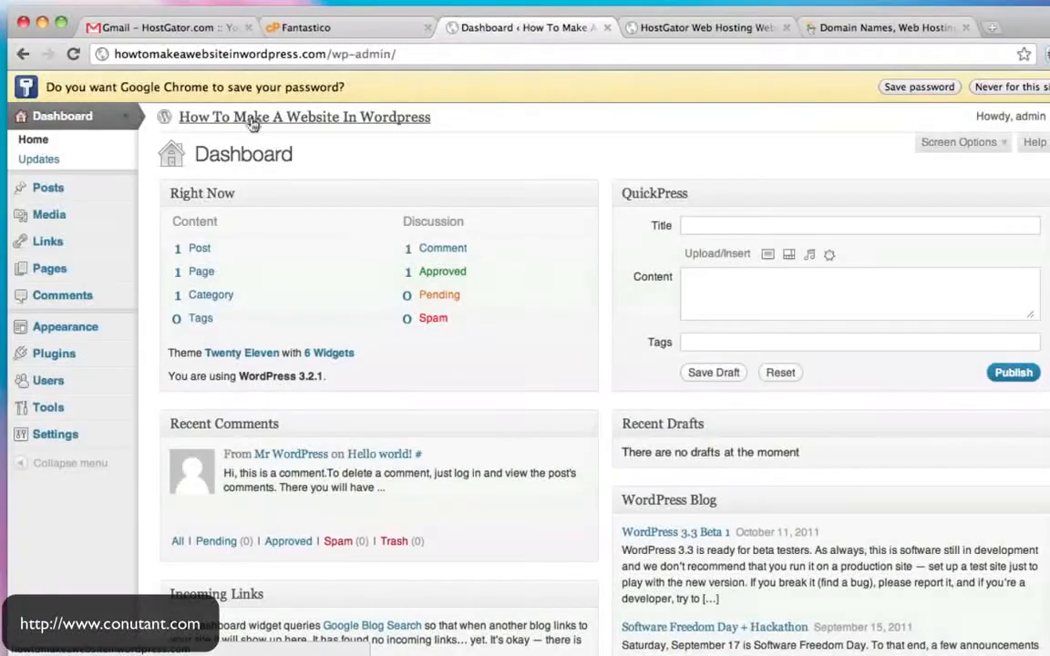
pyautogui.click(253, 118)
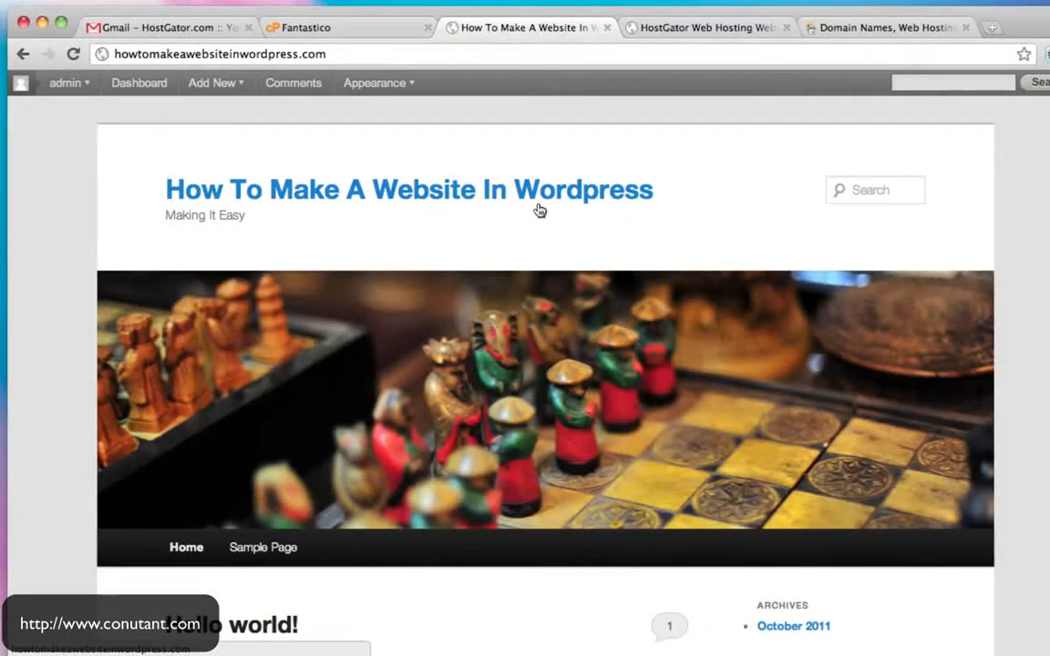
pyautogui.scroll(-5, 839, 244)
pyautogui.scroll(5, 840, 244)
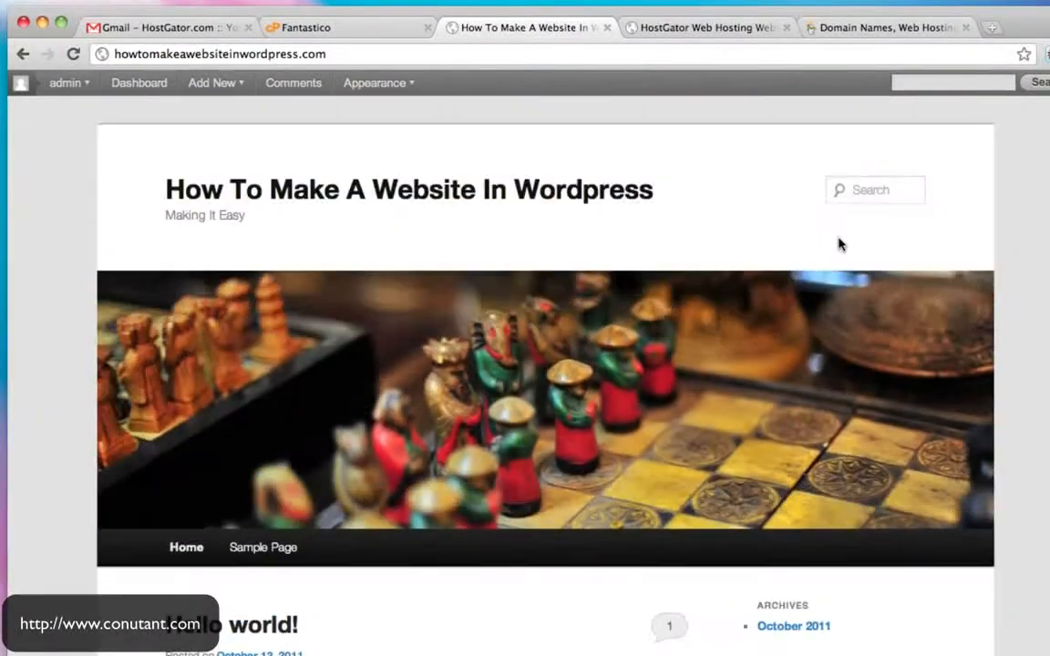
pyautogui.scroll(-5, 839, 244)
pyautogui.scroll(5, 839, 242)
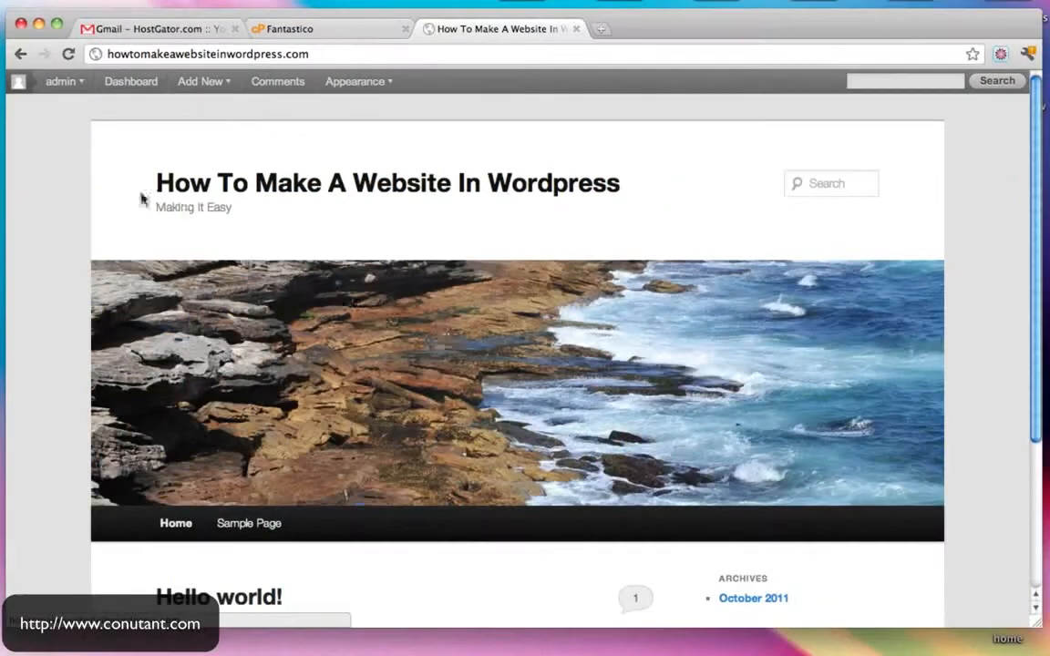
# - Log out of WordPress and load the site's homepage without the login-page path
pyautogui.moveTo(64, 80)
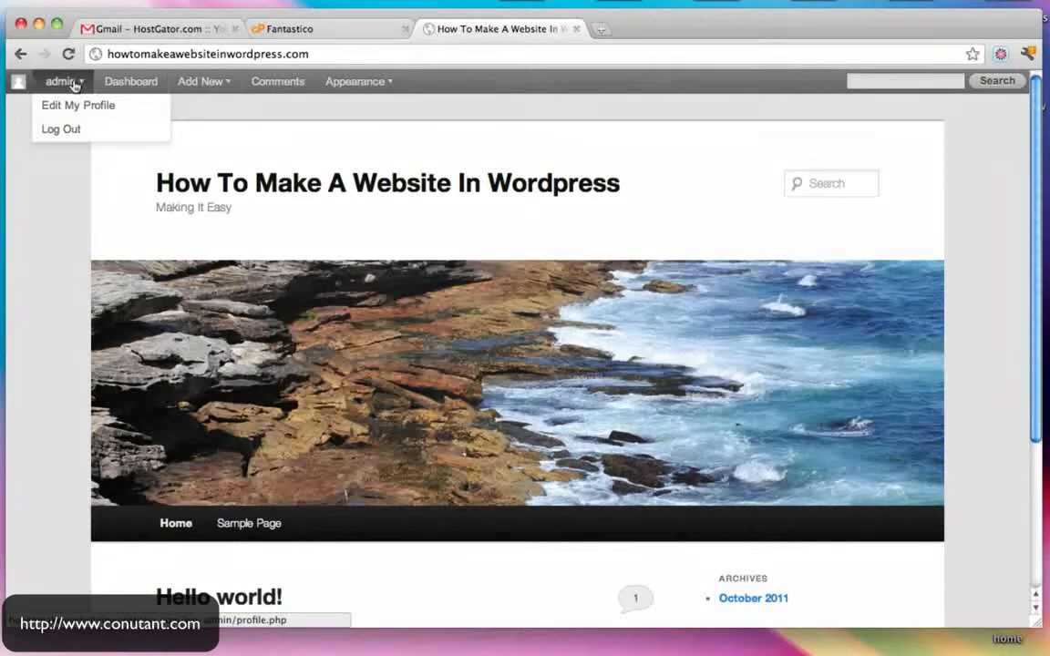
pyautogui.click(78, 131)
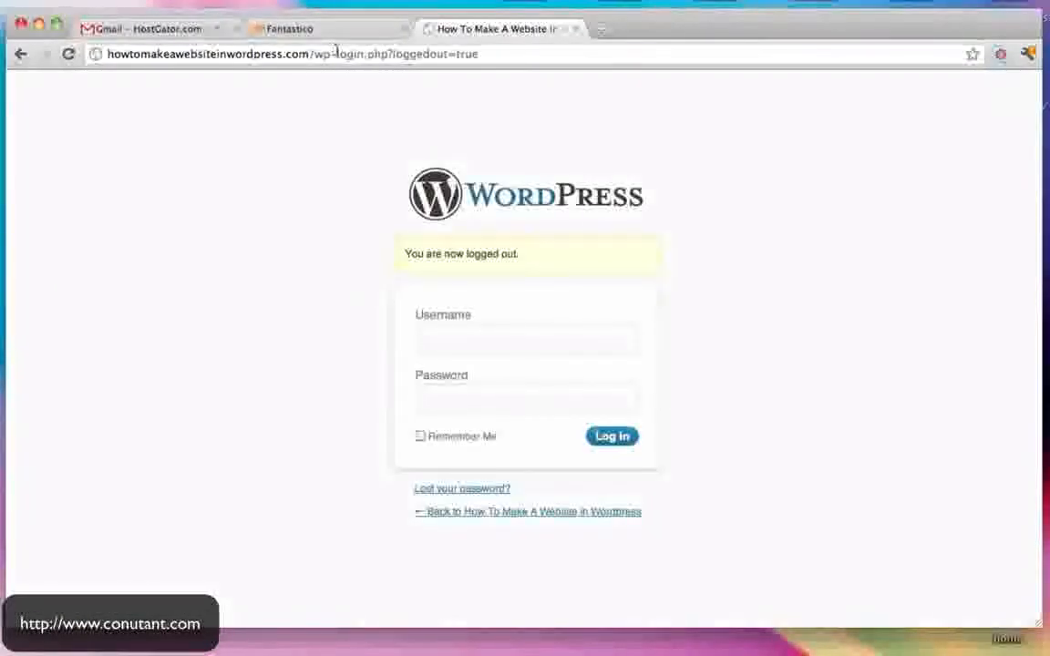
pyautogui.moveTo(318, 54); pyautogui.dragTo(580, 75)
pyautogui.press('BackSpace')
pyautogui.press('Return')
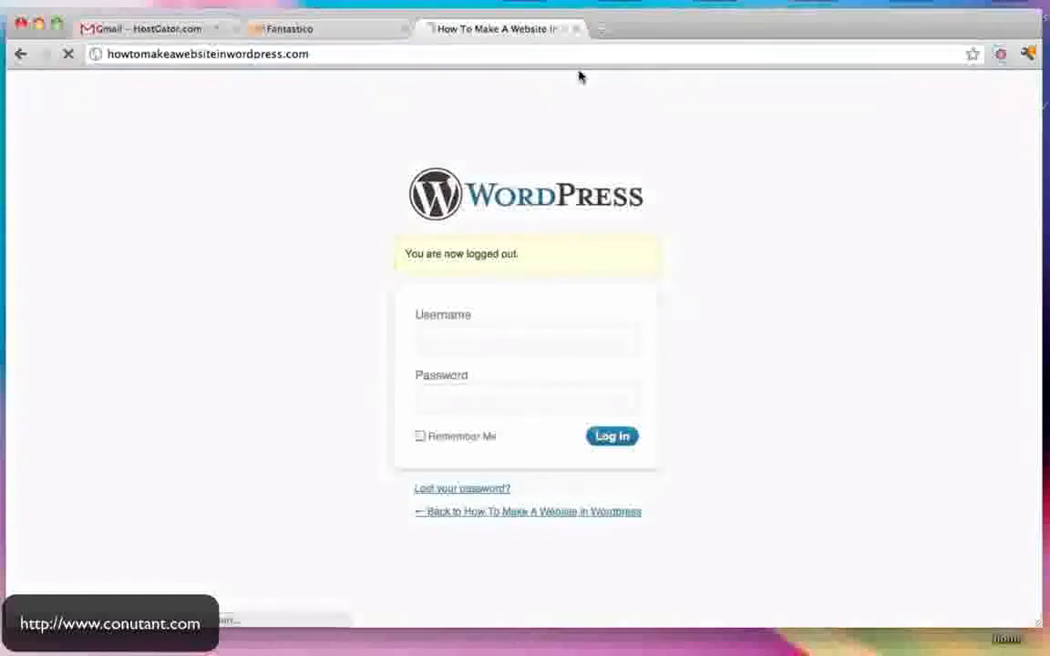
# - Go to /wp-admin, log back in as admin, and open the public homepage
pyautogui.click(323, 53)
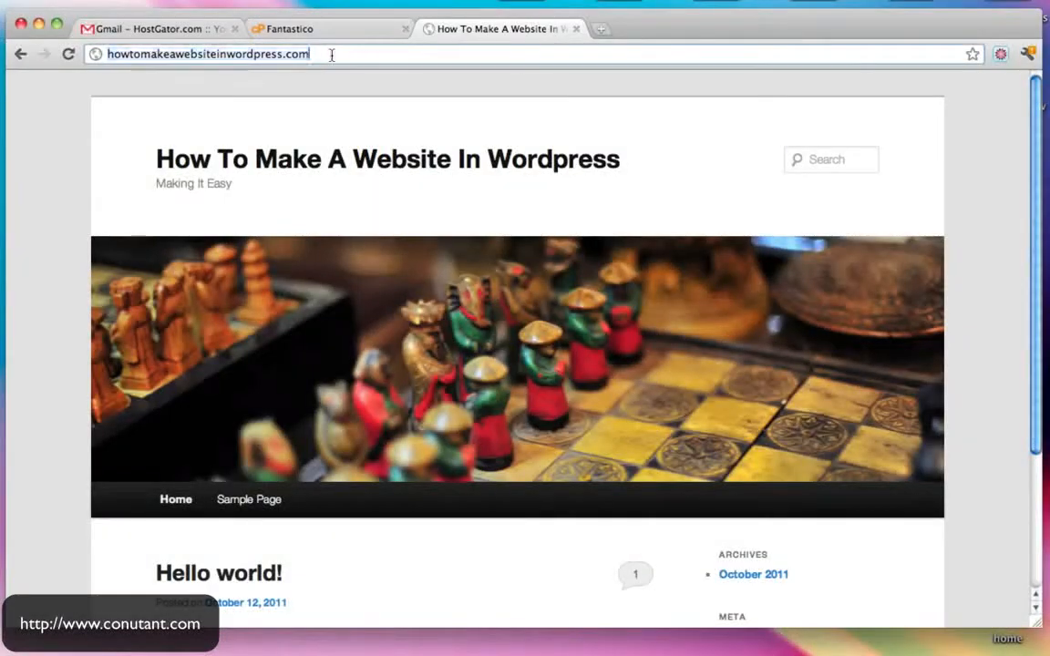
pyautogui.write('/wp-admin')
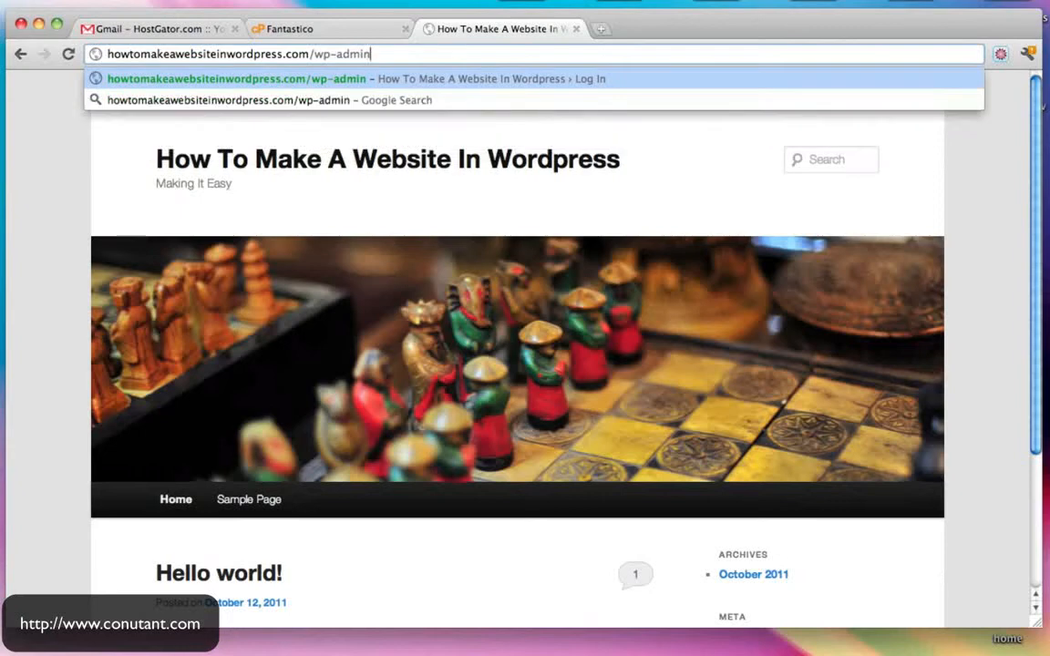
pyautogui.press('Return')
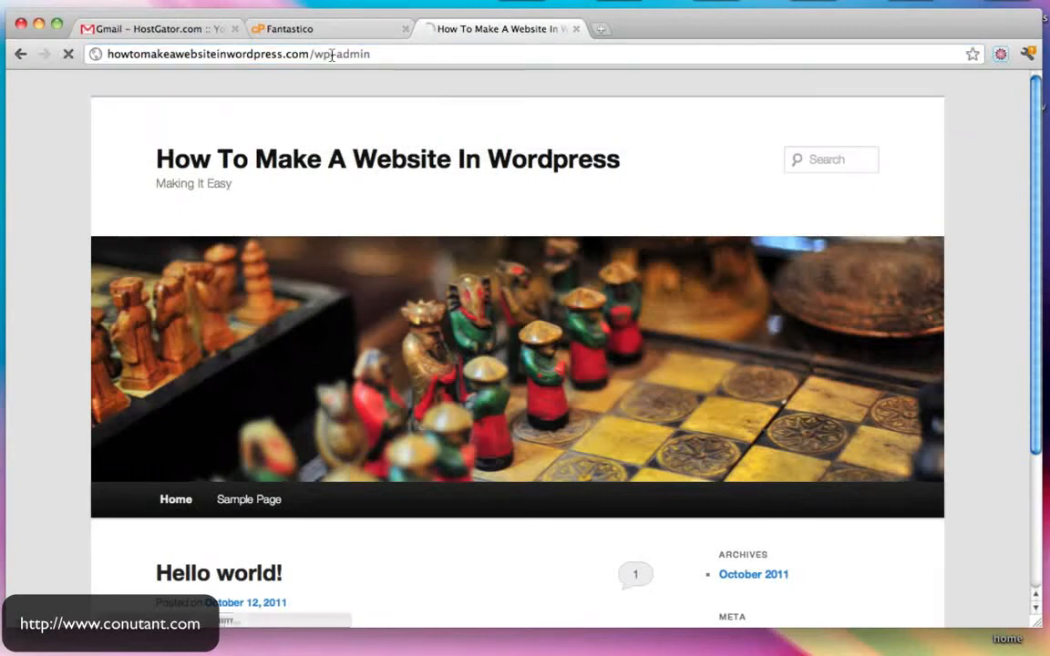
pyautogui.write('admin')
pyautogui.press('Tab')
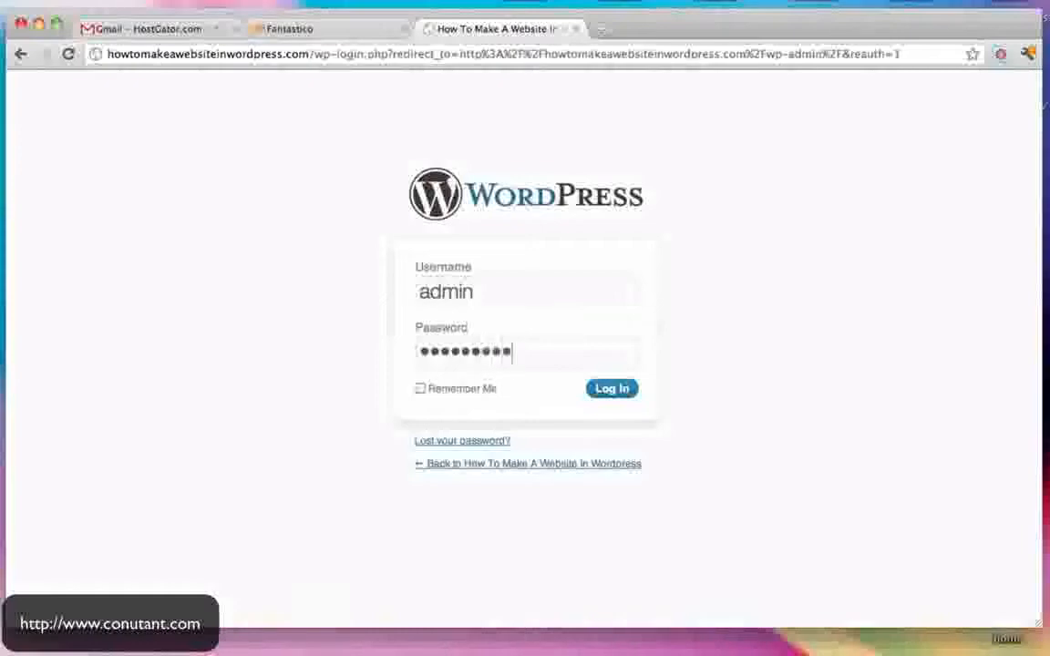
pyautogui.press('Return')
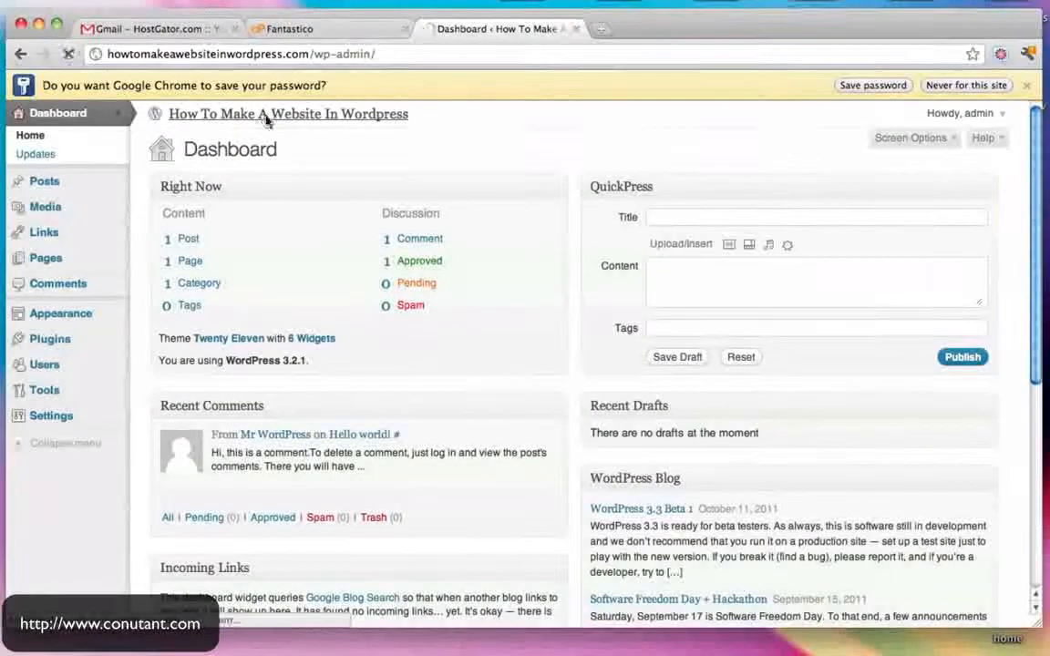
pyautogui.click(266, 114)
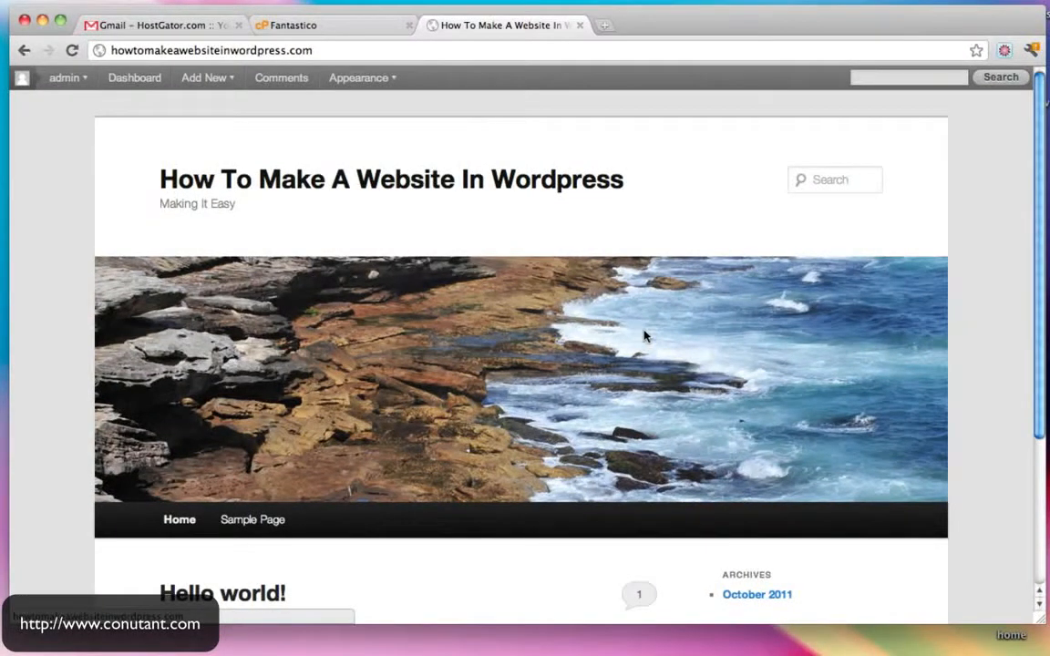
# - Post a 'Hello!' comment in the Leave a Reply box on the Hello world post
pyautogui.scroll(-5, 753, 245)
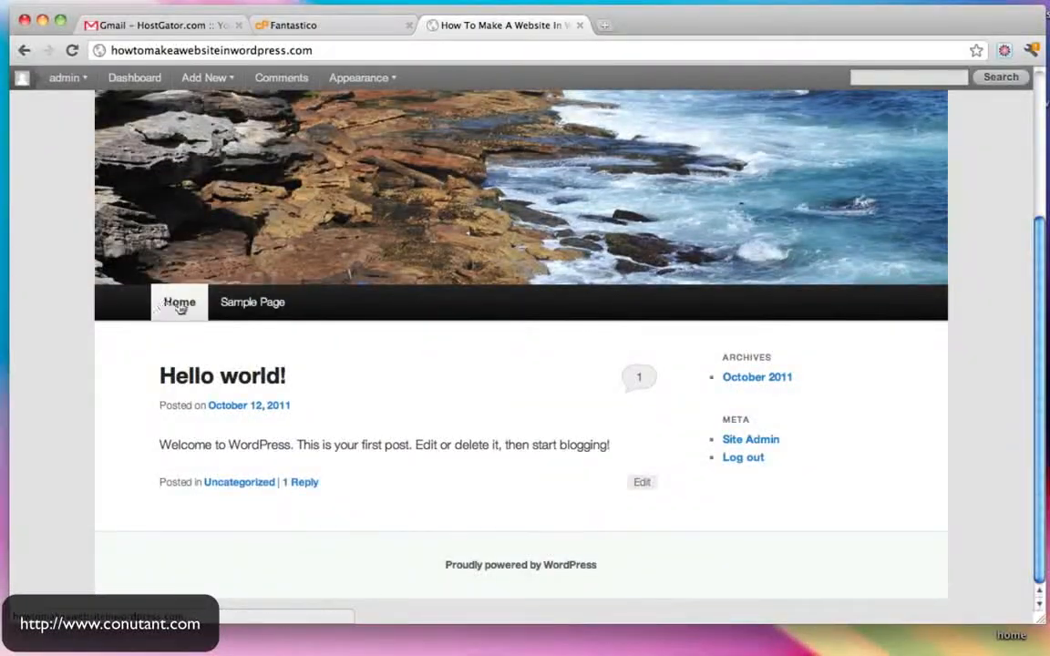
pyautogui.scroll(5, 455, 351)
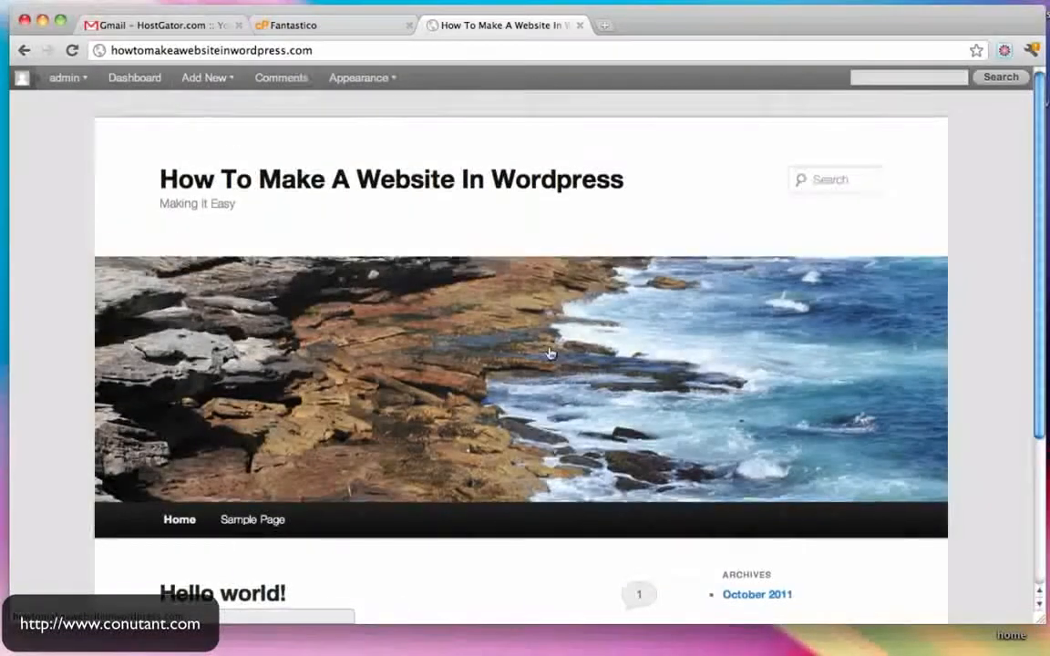
pyautogui.scroll(-5, 550, 352)
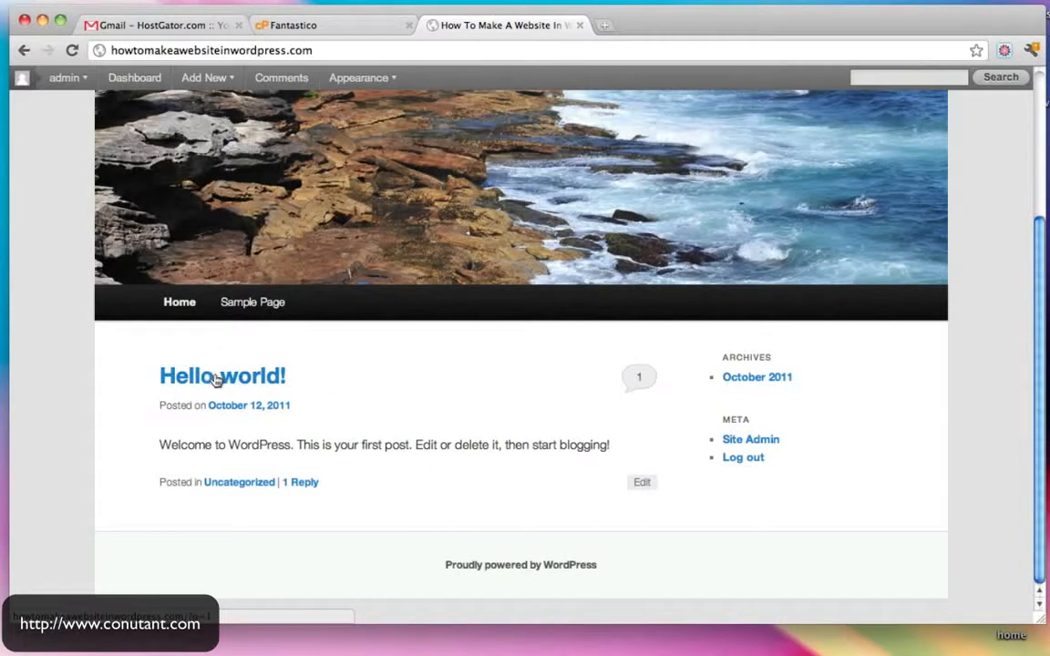
pyautogui.scroll(-10, 525, 304)
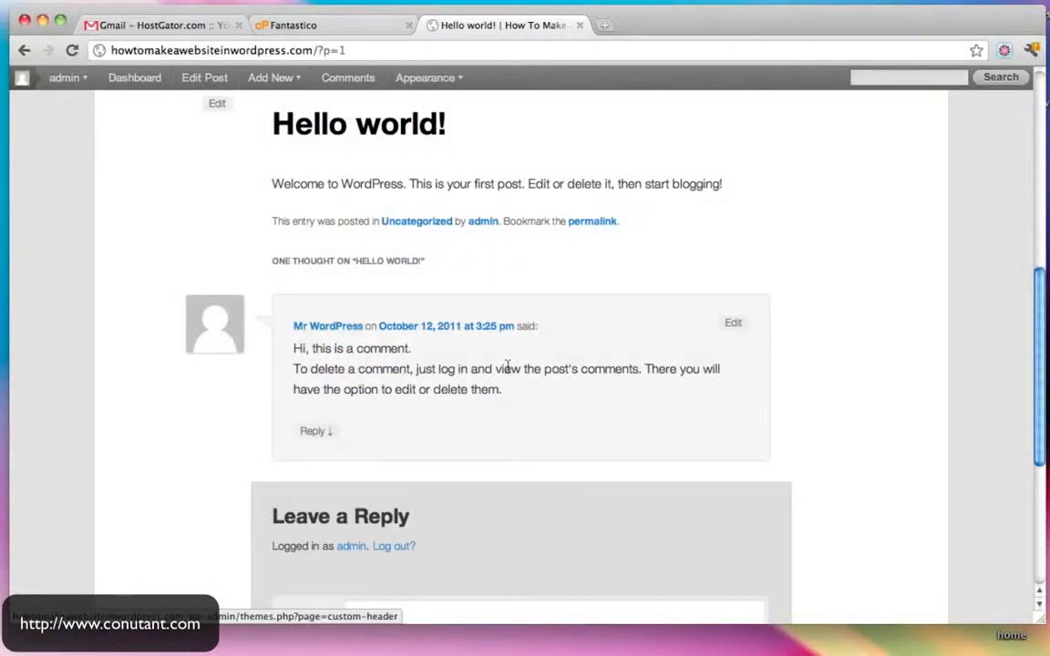
pyautogui.scroll(-5, 508, 365)
pyautogui.click(469, 413)
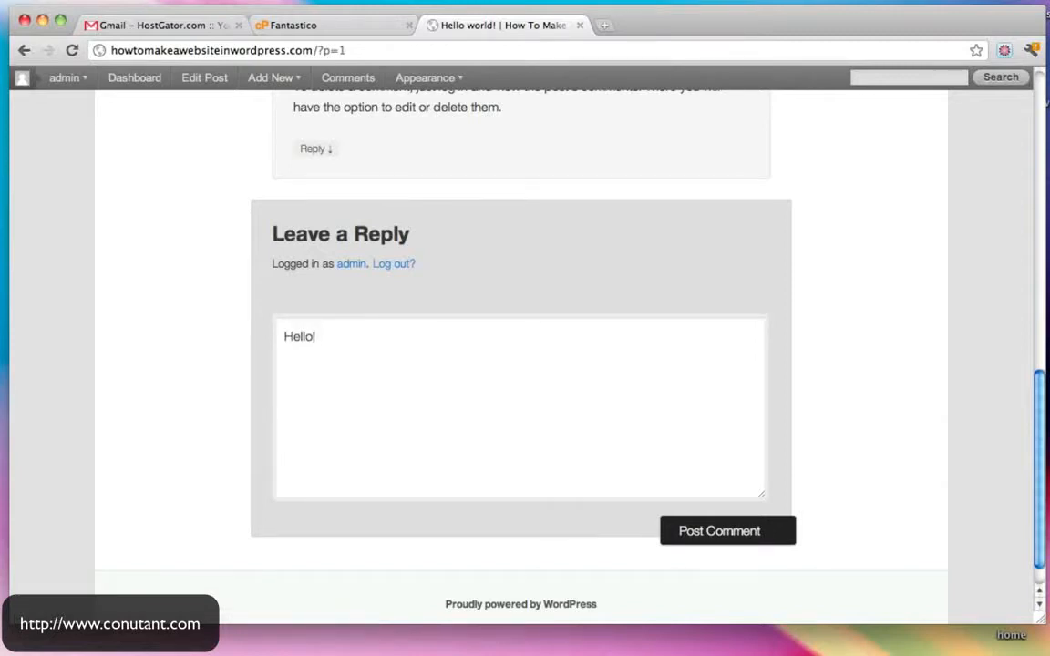
pyautogui.click(720, 535)
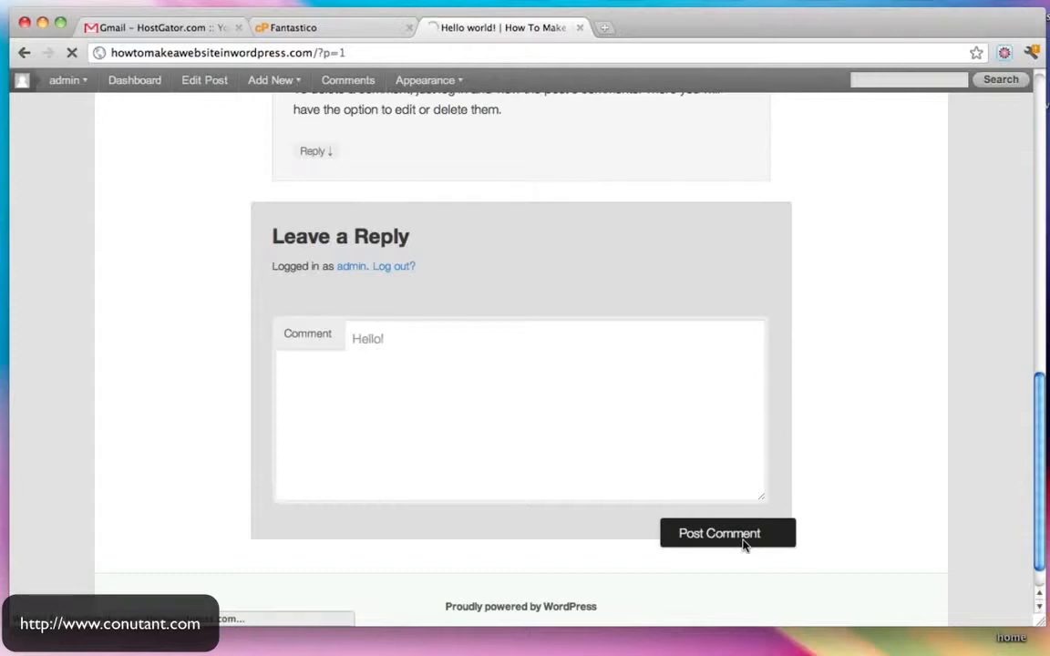
# - Review the posted comment and return to the site's home page
pyautogui.scroll(9, 743, 546)
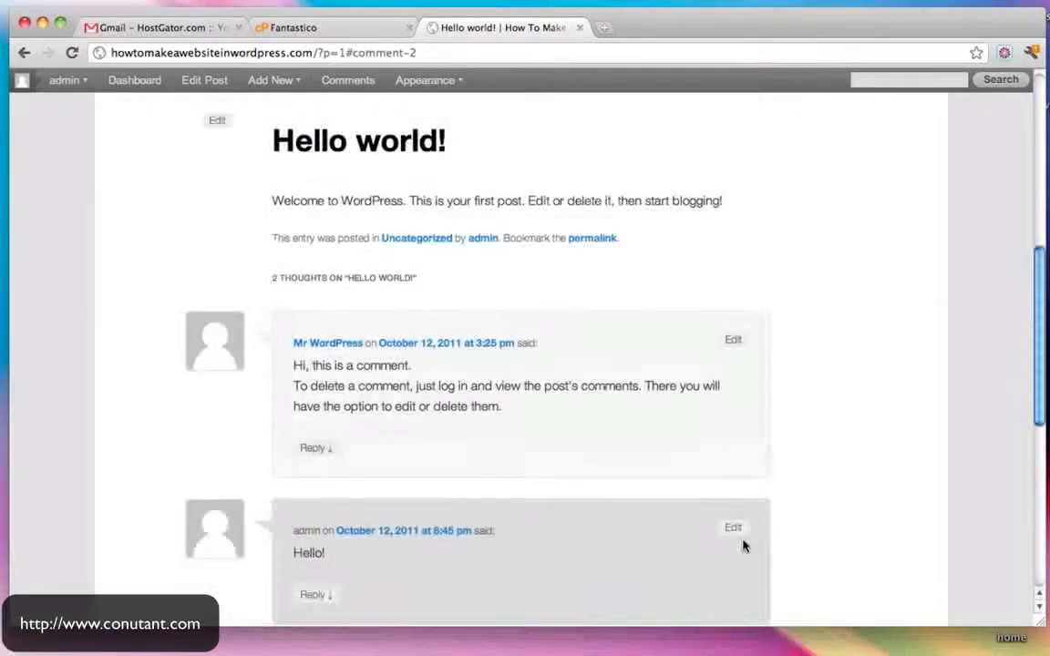
pyautogui.scroll(-4, 743, 543)
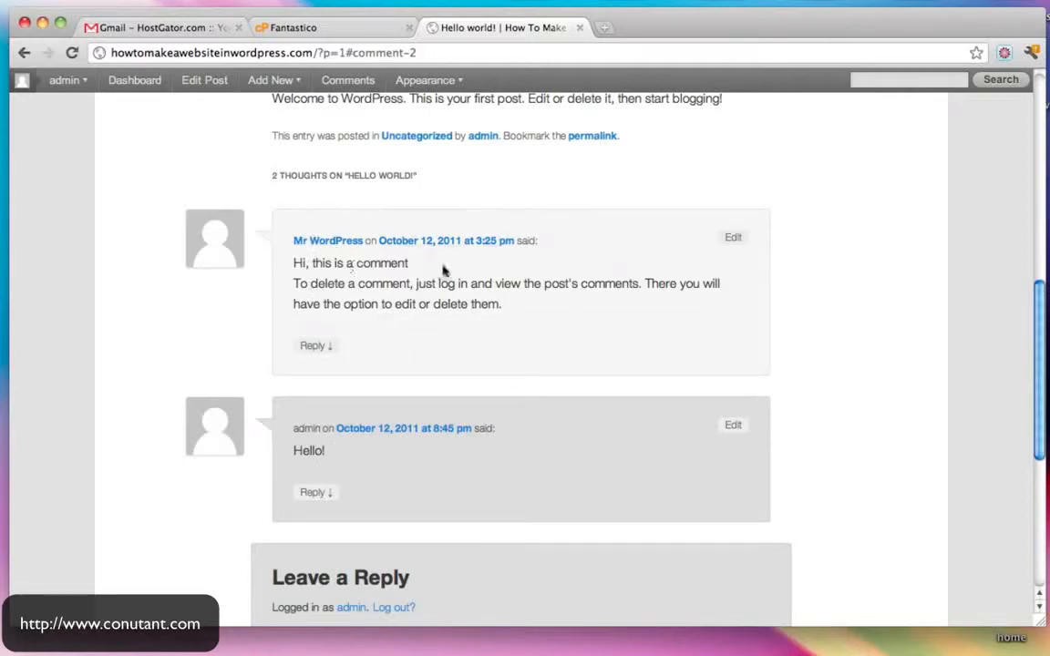
pyautogui.scroll(10, 445, 270)
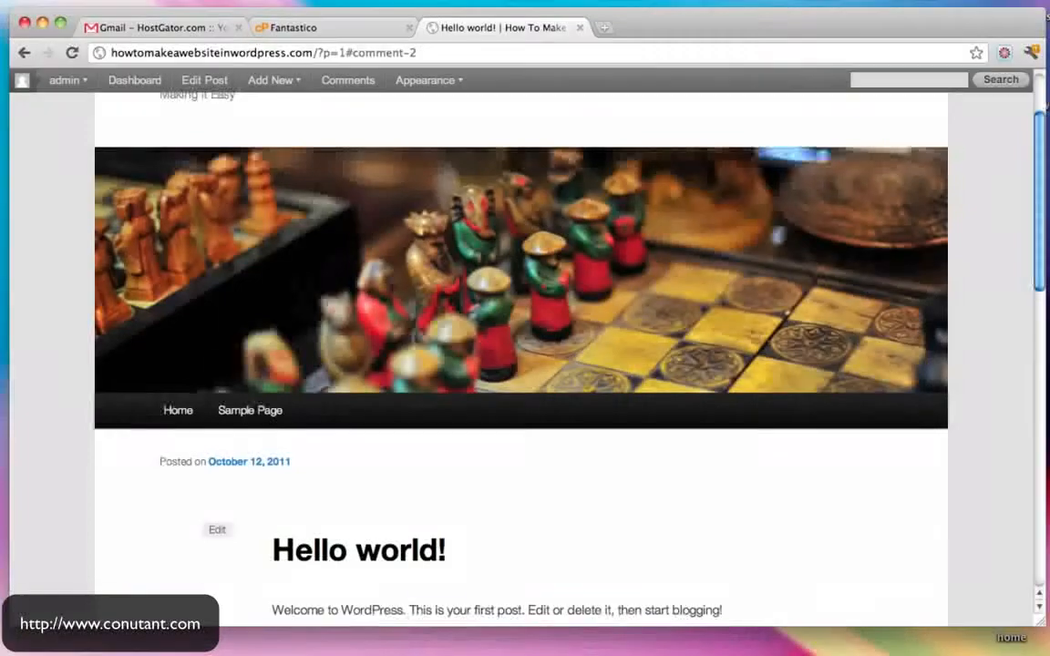
pyautogui.scroll(-6, 452, 282)
pyautogui.scroll(8, 452, 282)
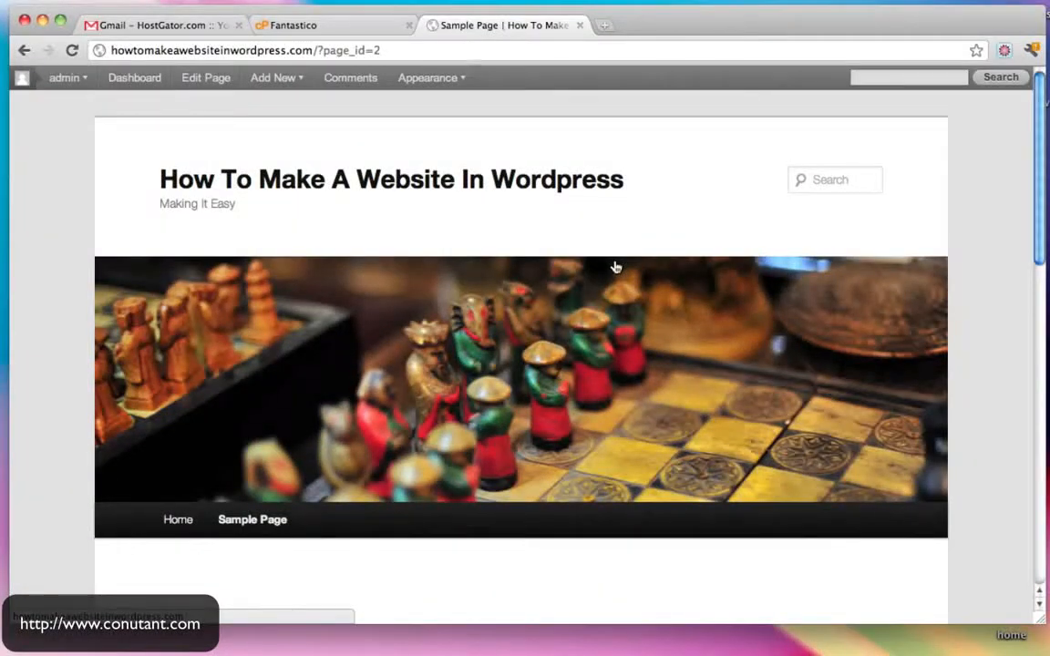
pyautogui.scroll(-3, 616, 267)
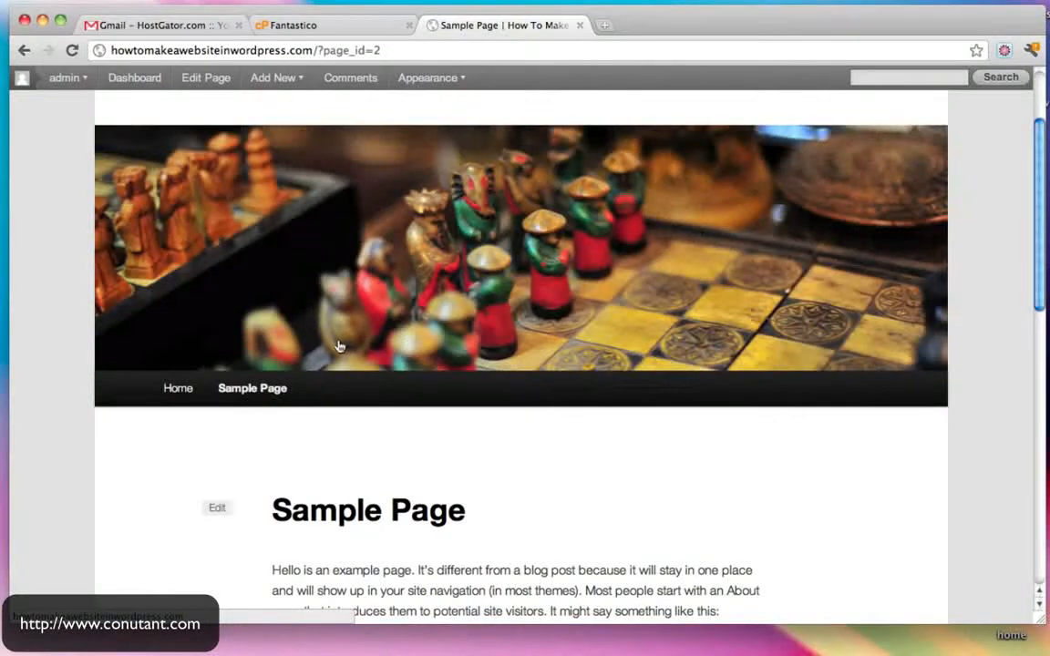
pyautogui.scroll(-3, 338, 346)
pyautogui.click(178, 284)
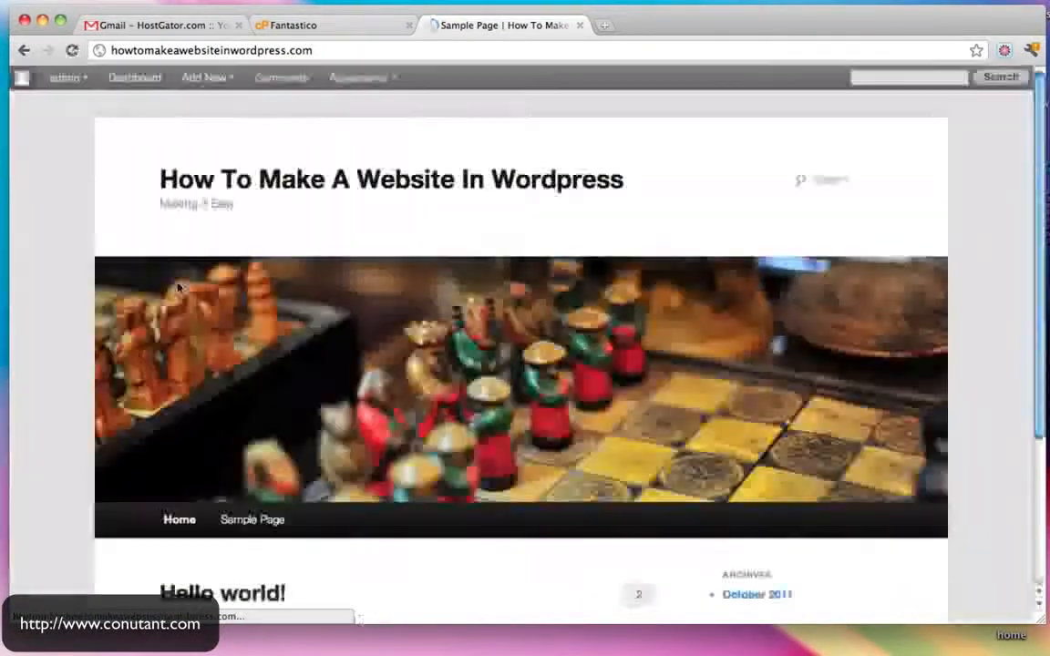
# - Browse the homepage, visit the theme management page, then return to the admin dashboard
pyautogui.scroll(-5, 476, 332)
pyautogui.scroll(2, 405, 427)
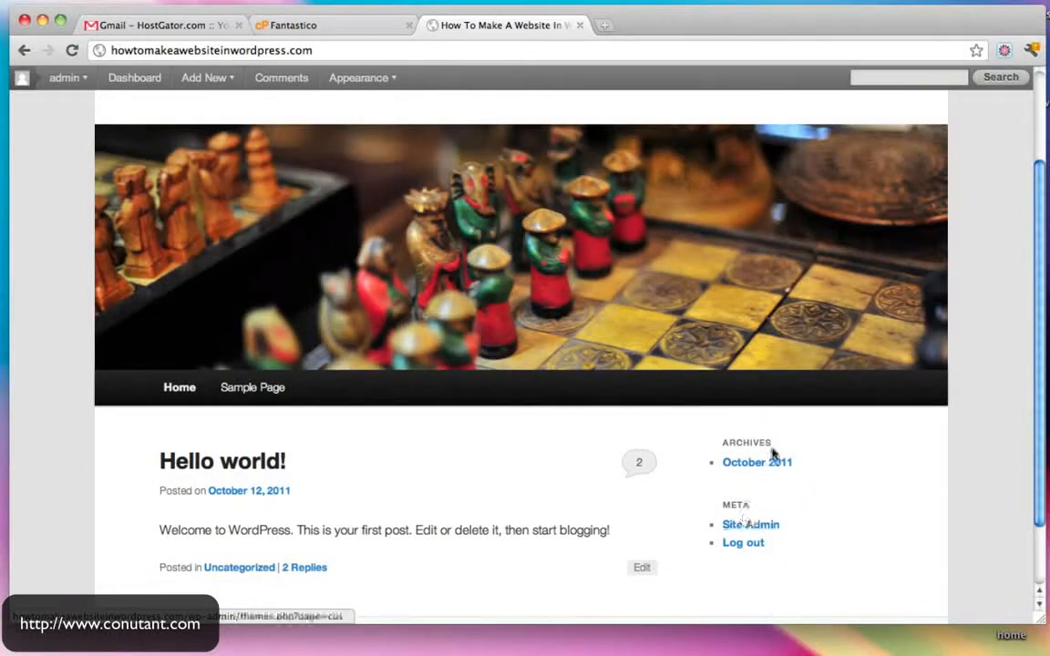
pyautogui.scroll(3, 773, 492)
pyautogui.scroll(-1, 775, 489)
pyautogui.scroll(1, 775, 490)
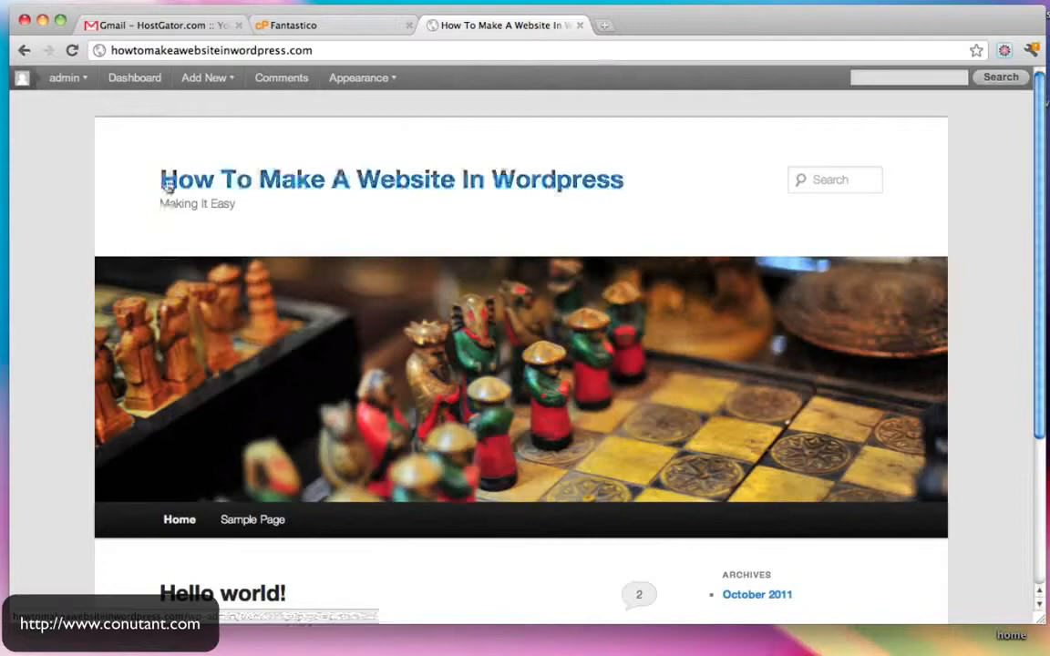
pyautogui.scroll(-5, 905, 377)
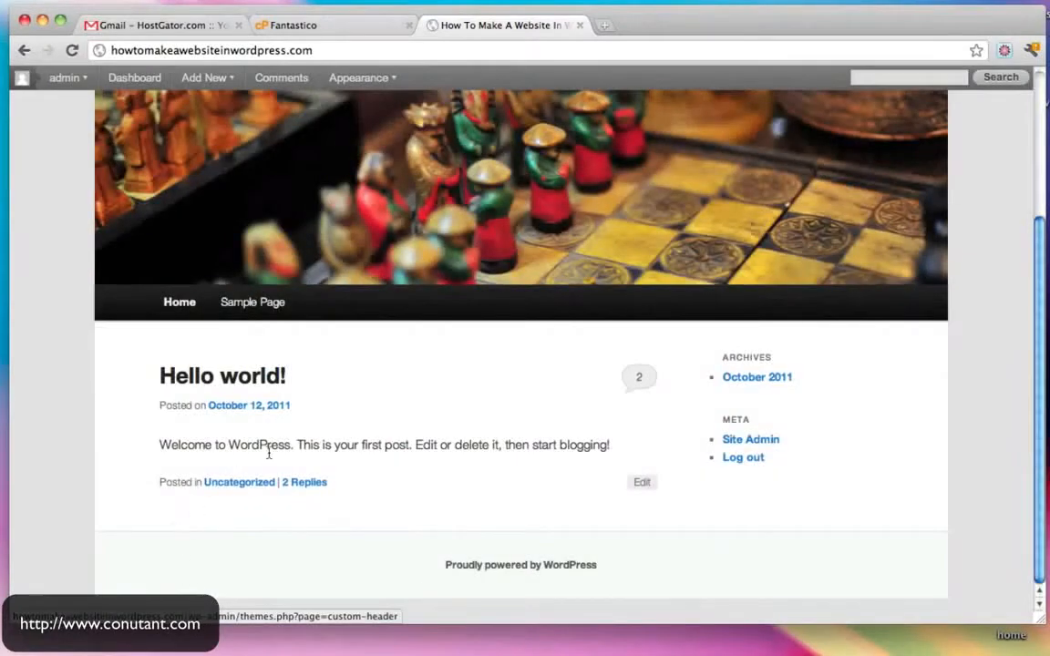
pyautogui.scroll(5, 269, 453)
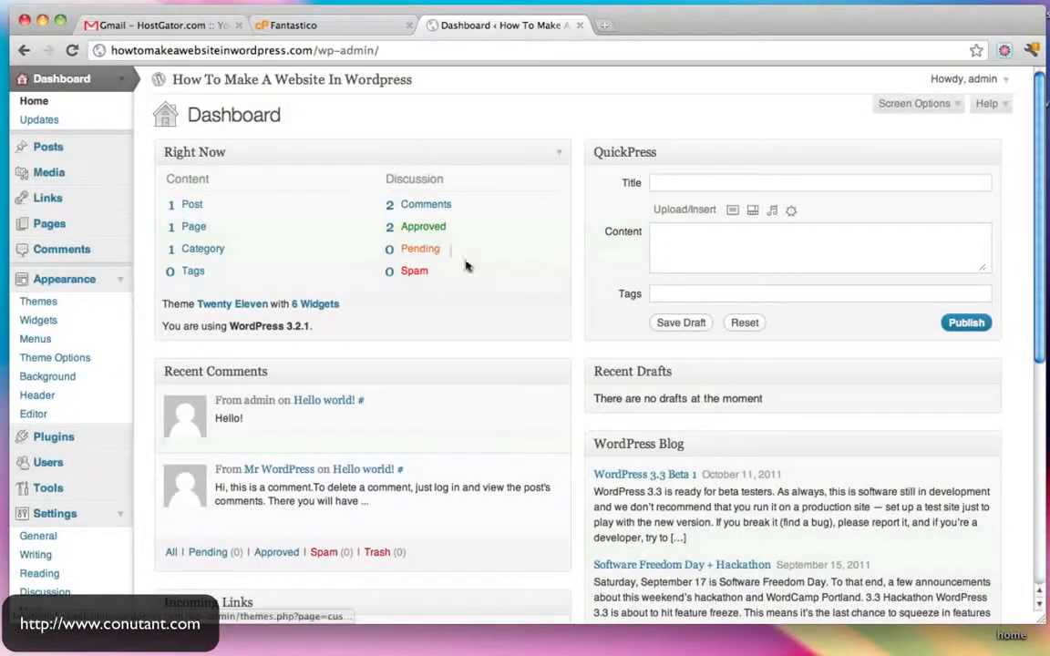
pyautogui.scroll(-3, 370, 208)
pyautogui.scroll(3, 370, 207)
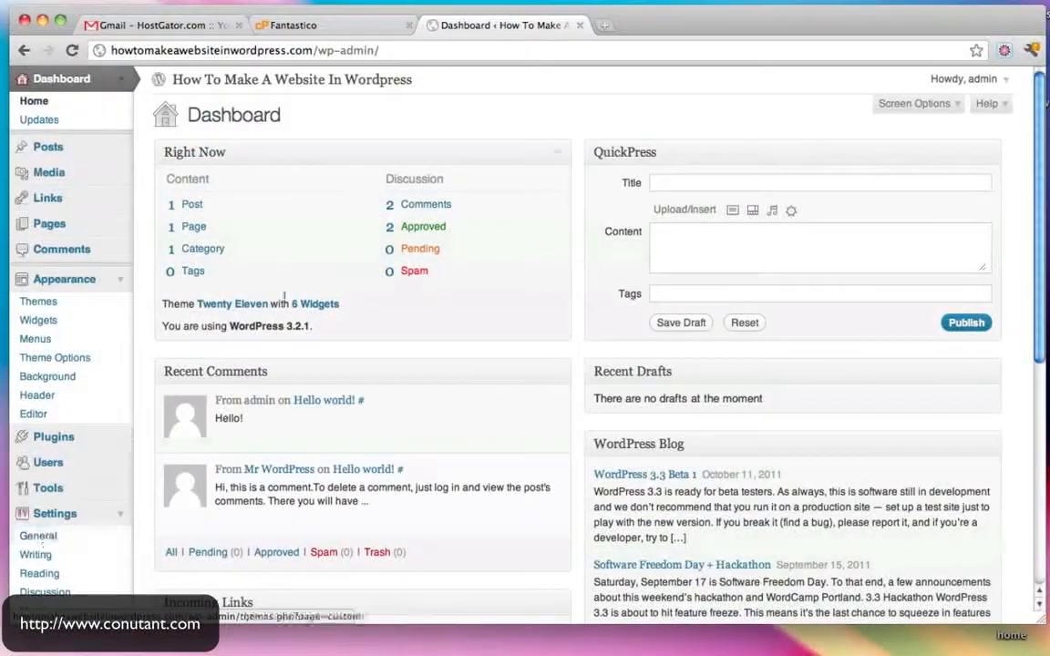
pyautogui.click(104, 276)
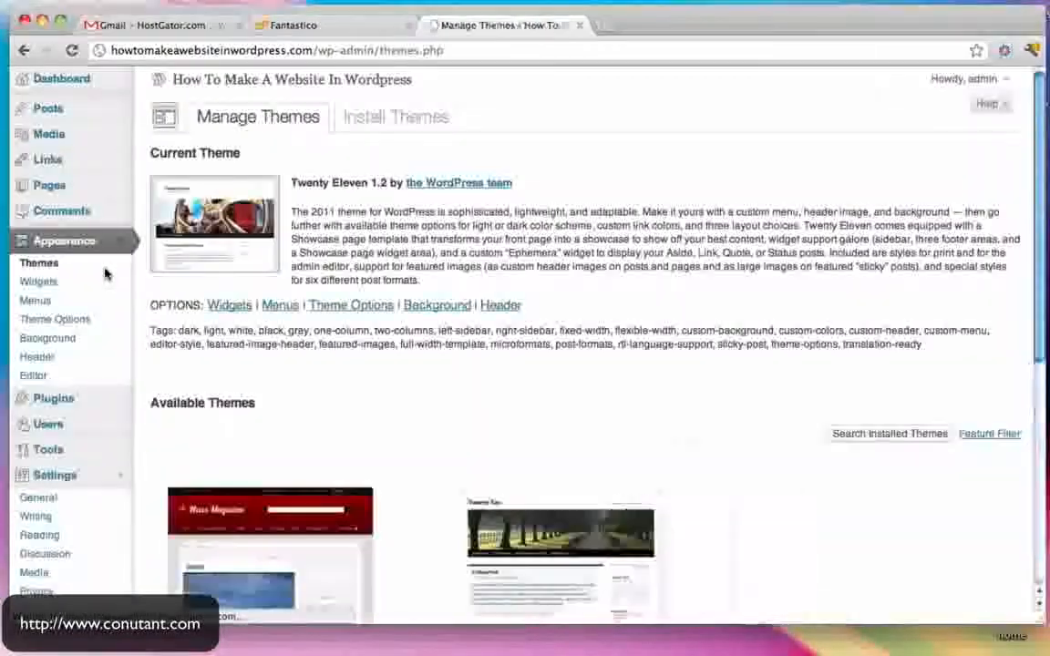
pyautogui.click(84, 78)
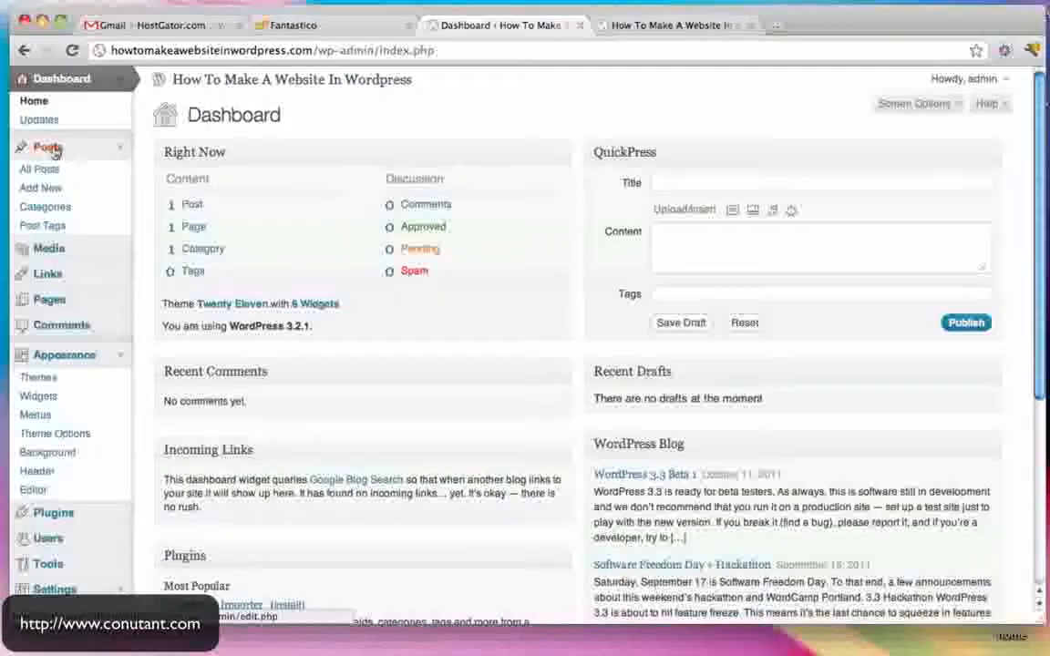
# - Open the admin's All Posts list and view the Hello World post on the live site
pyautogui.click(120, 149)
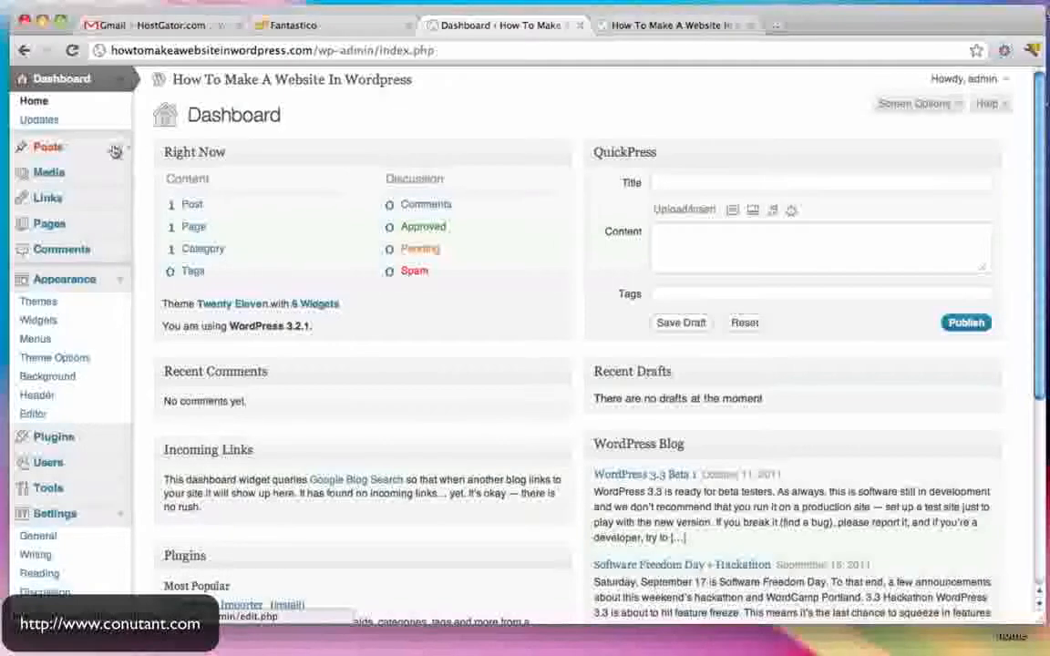
pyautogui.click(671, 25)
pyautogui.scroll(-5, 645, 262)
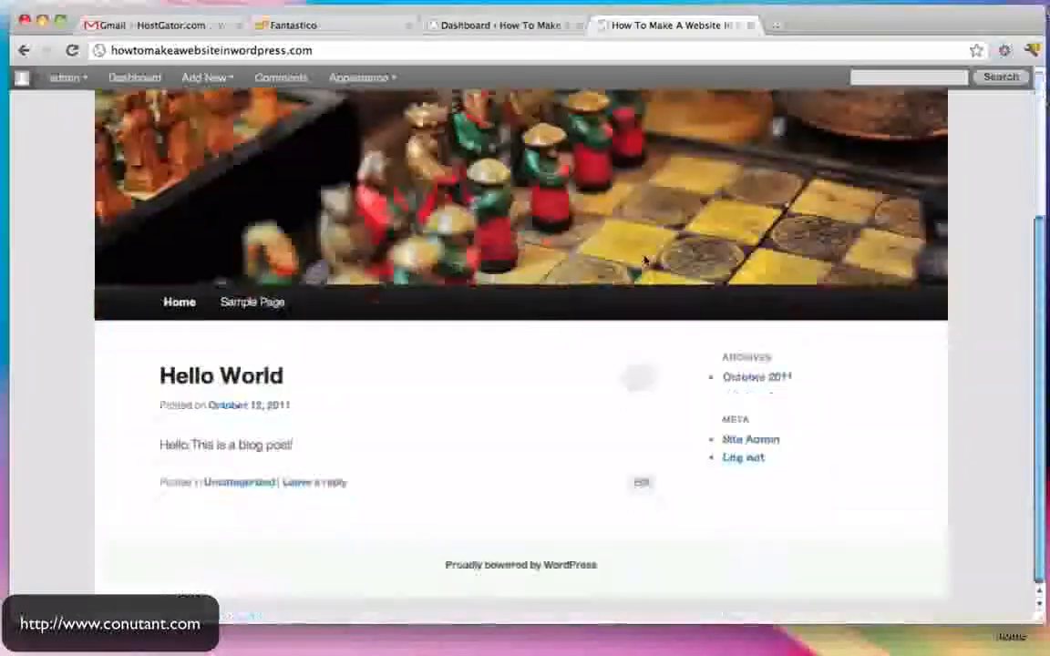
pyautogui.click(538, 28)
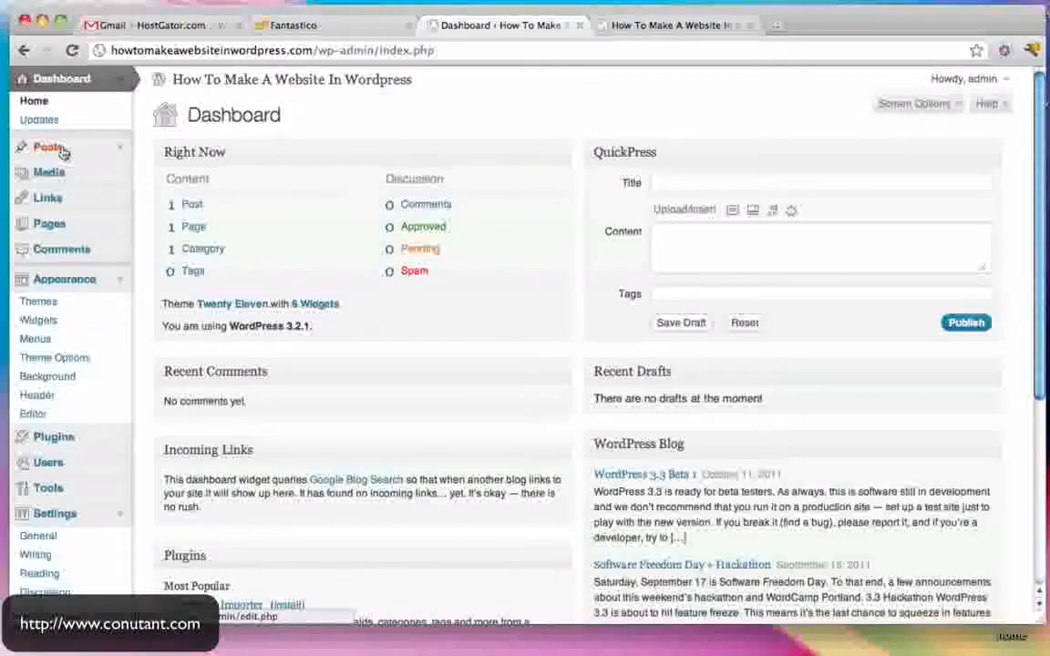
pyautogui.click(62, 150)
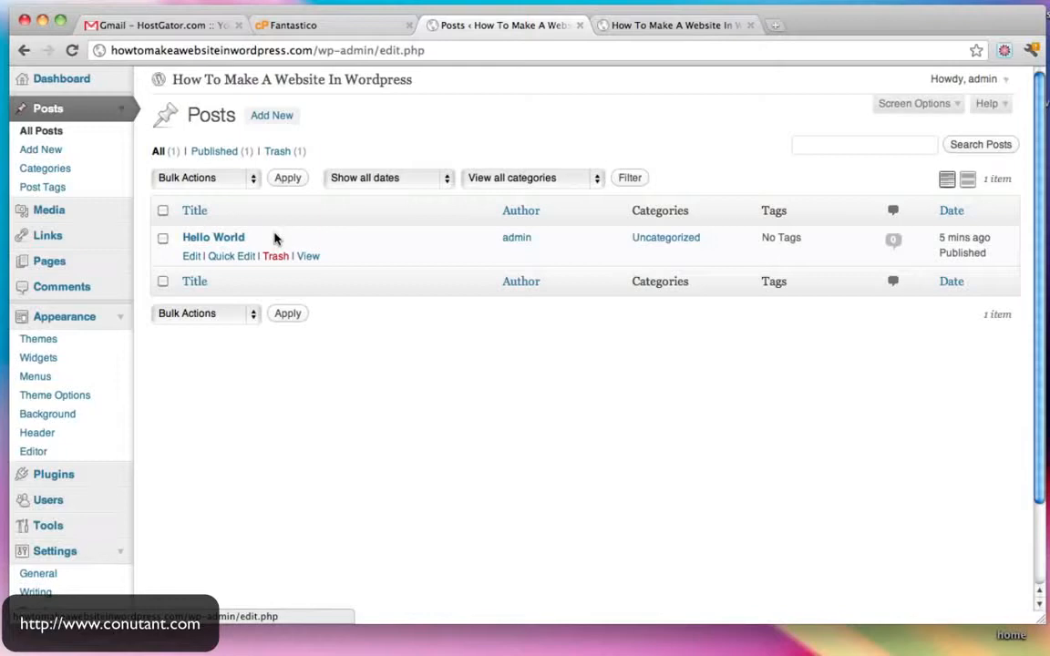
pyautogui.click(669, 26)
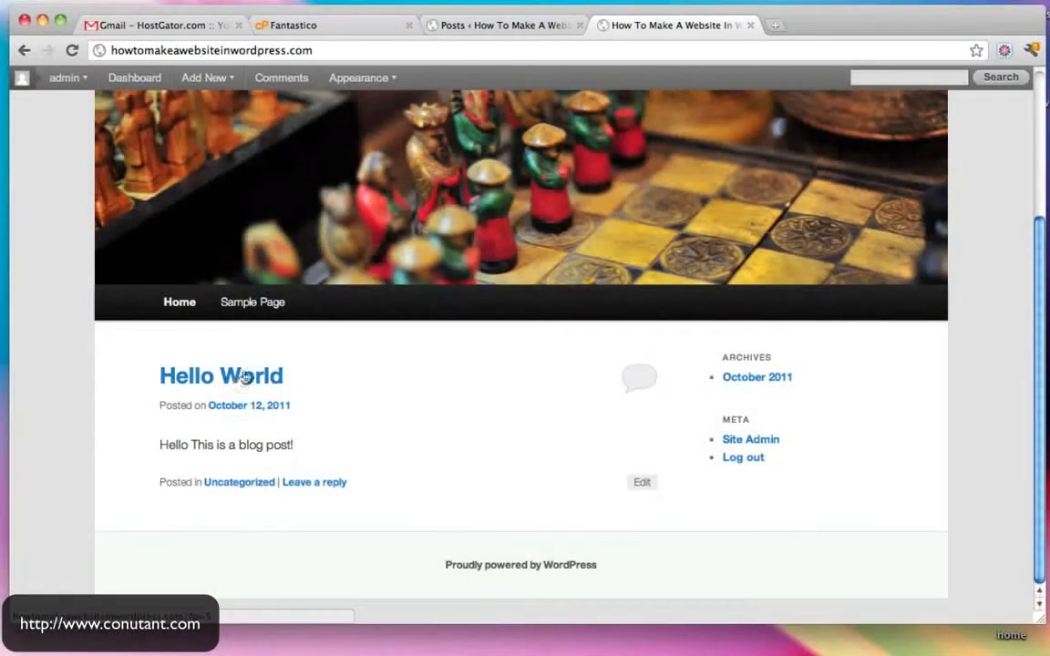
pyautogui.scroll(-5, 457, 321)
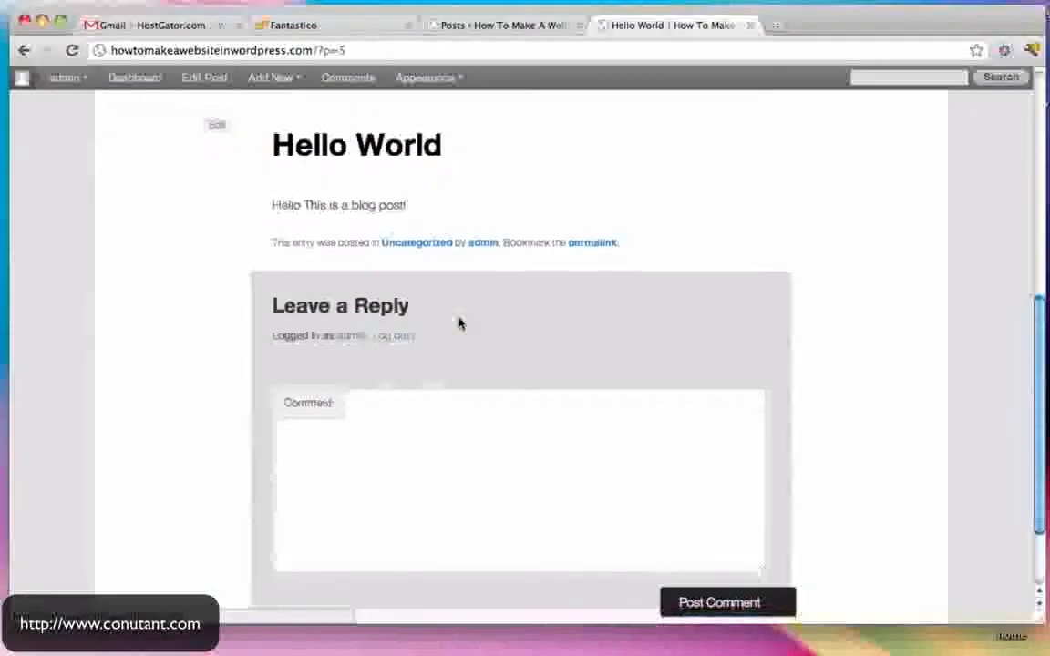
pyautogui.scroll(2, 460, 323)
pyautogui.scroll(5, 433, 484)
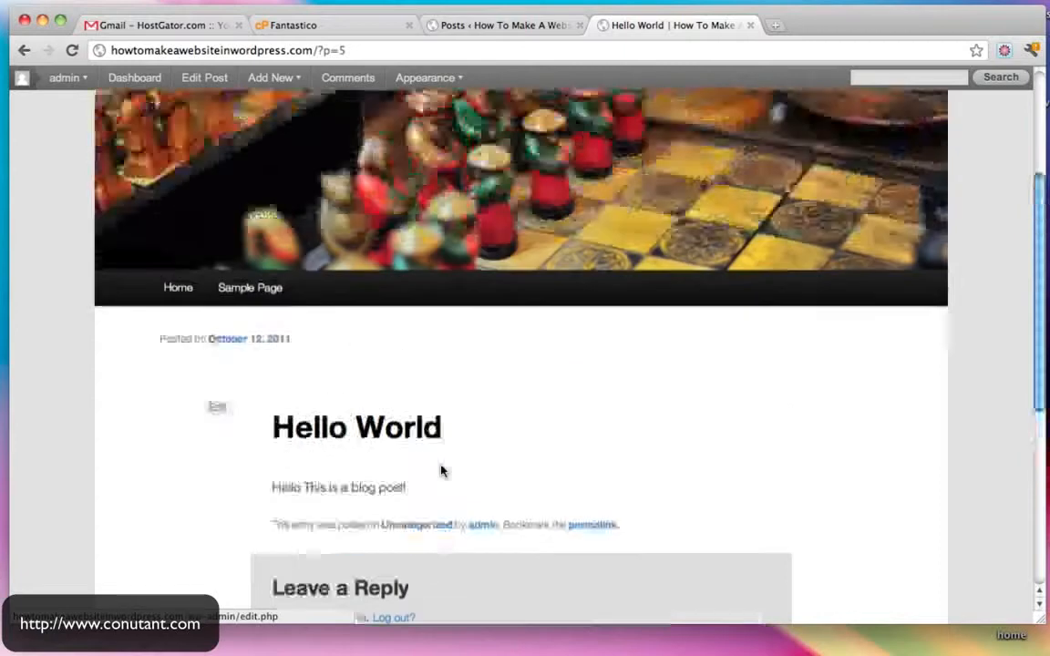
pyautogui.click(510, 28)
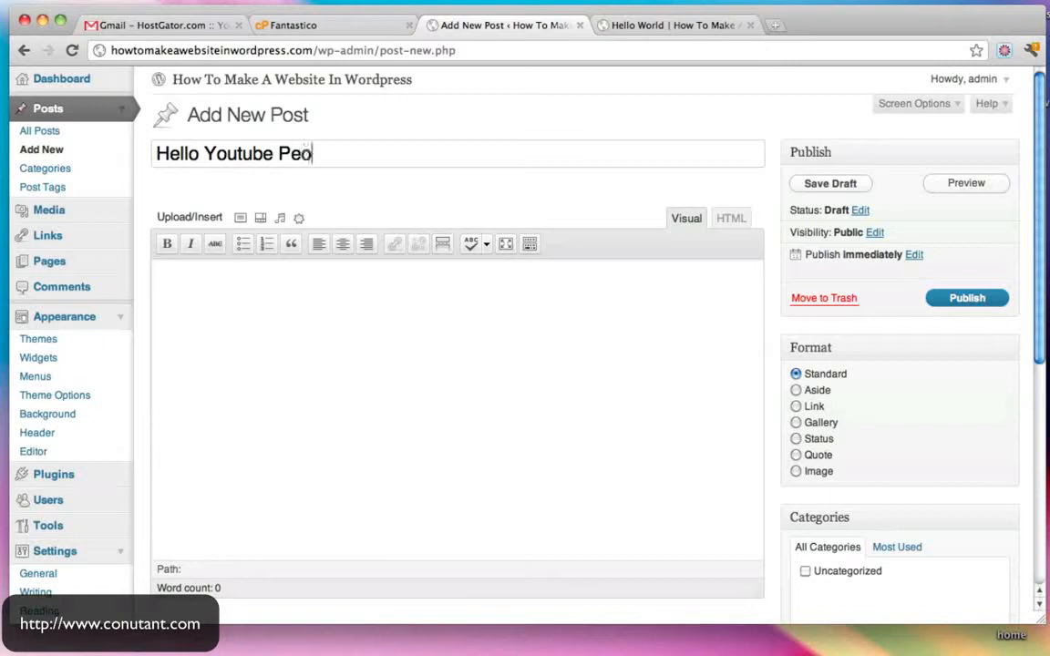
# - Write the body 'I hope you are enjoying my video.' and review it in HTML and Visual views
pyautogui.click(283, 358)
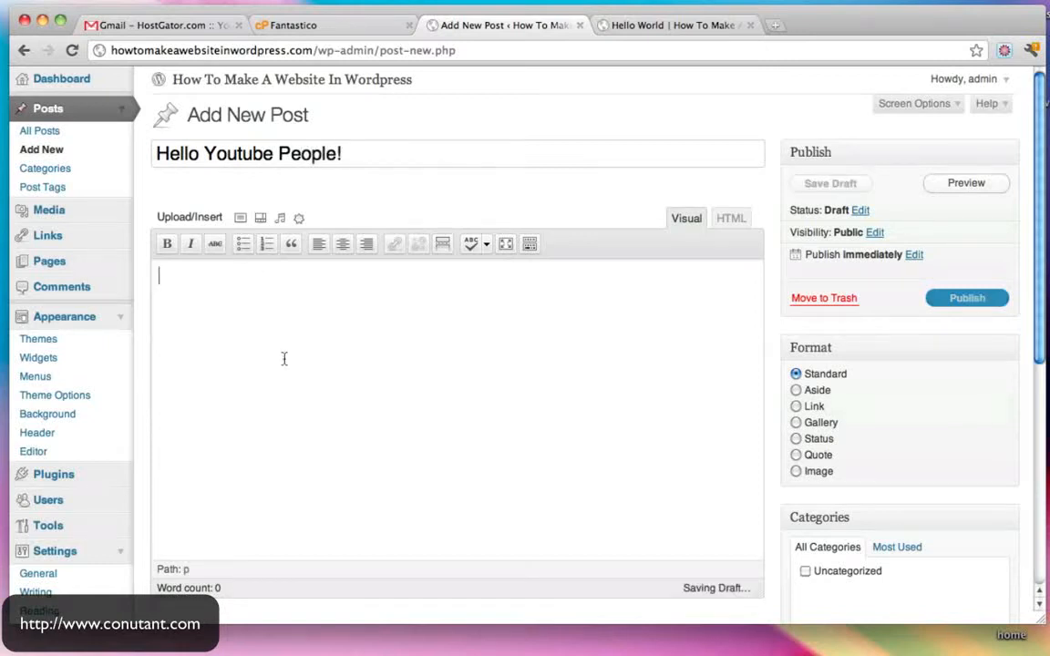
pyautogui.write('I hope you are enjoying my video.')
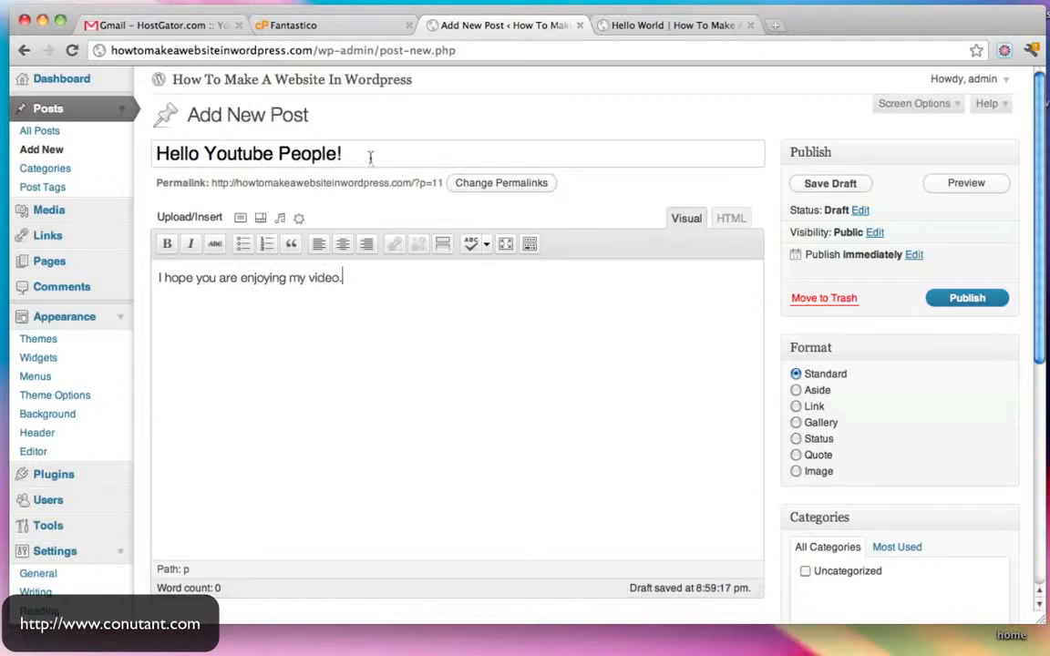
pyautogui.moveTo(370, 156); pyautogui.dragTo(133, 153)
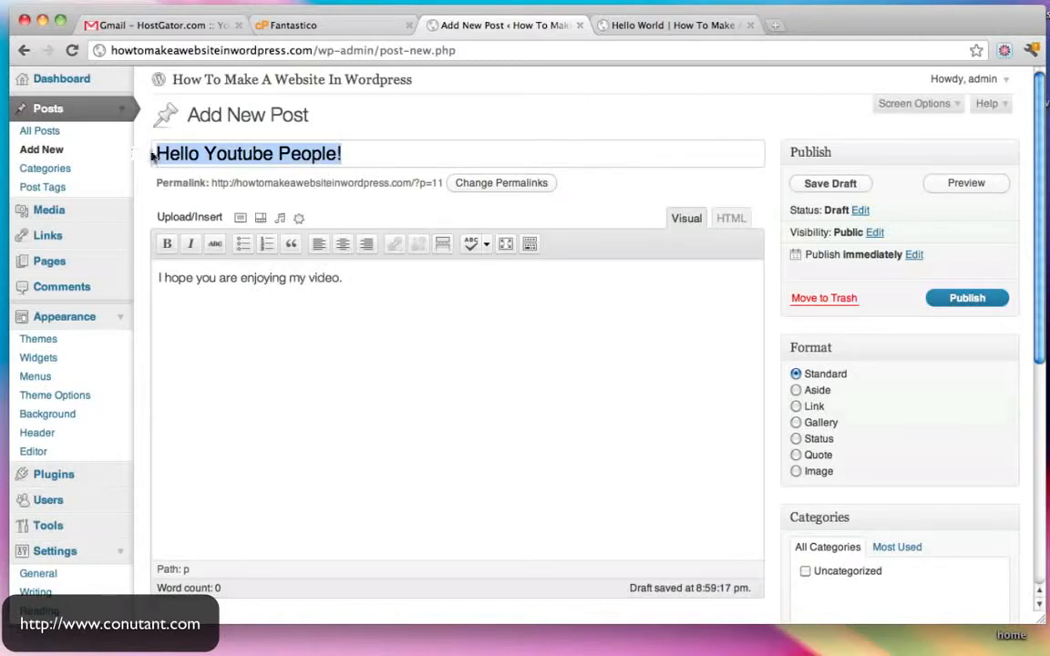
pyautogui.moveTo(394, 288); pyautogui.dragTo(83, 281)
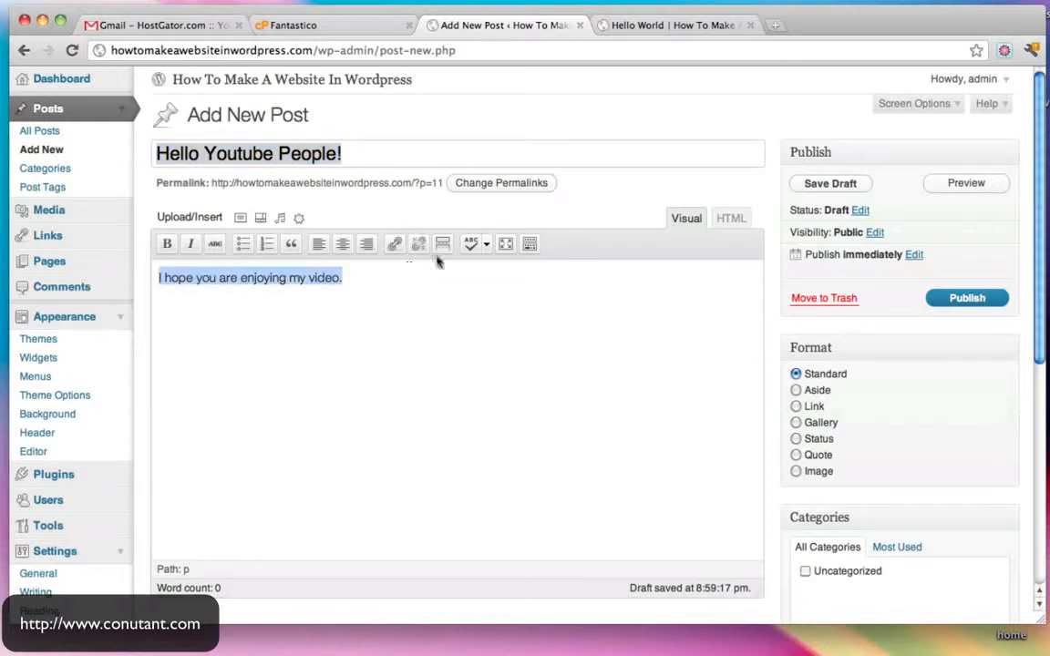
pyautogui.click(389, 277)
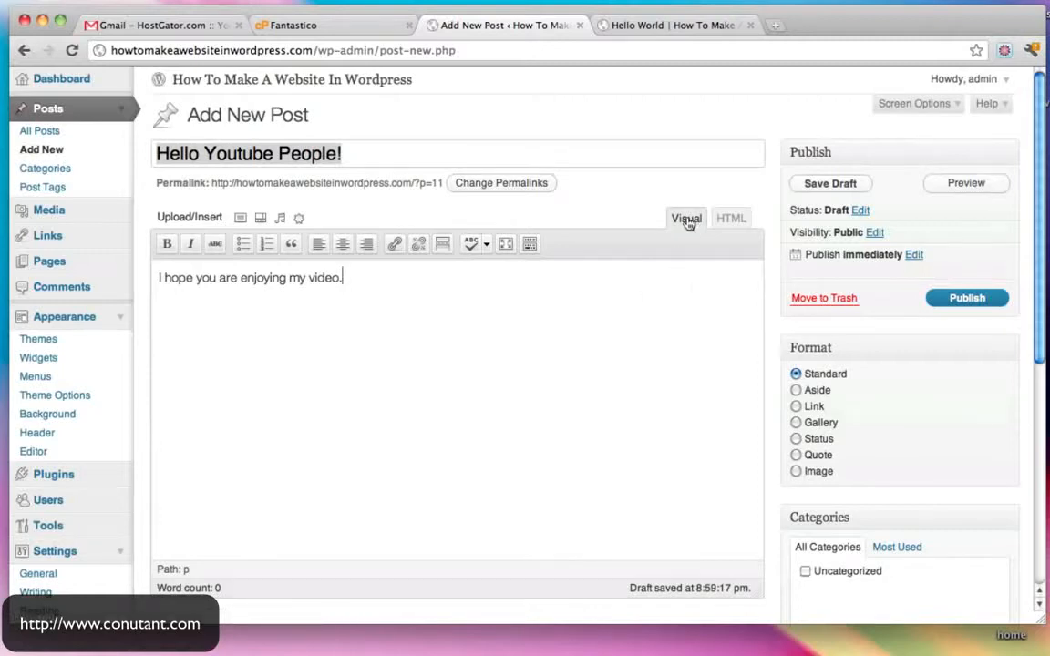
pyautogui.click(731, 219)
pyautogui.moveTo(454, 290); pyautogui.dragTo(193, 244)
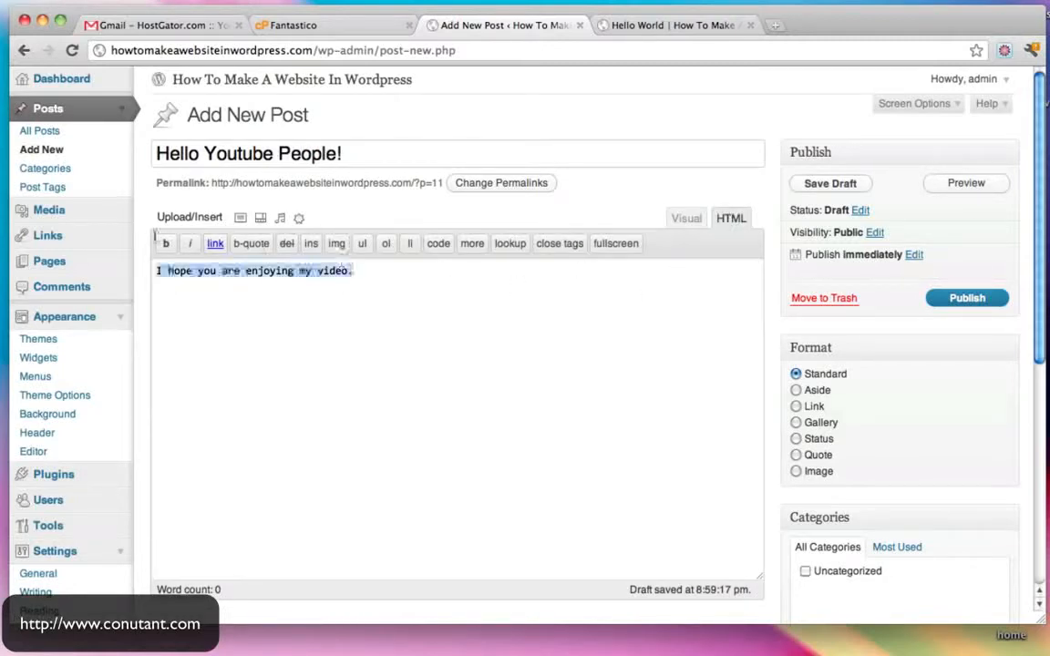
pyautogui.click(682, 220)
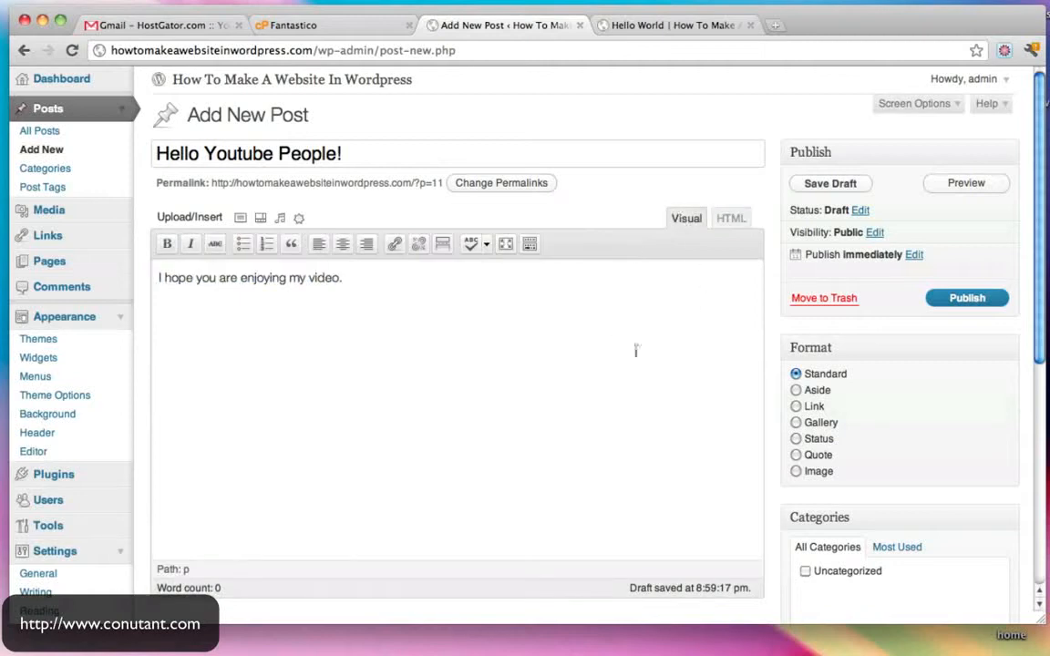
# - Publish Hello Youtube People! and confirm it appears above Hello World on the live site
pyautogui.click(953, 301)
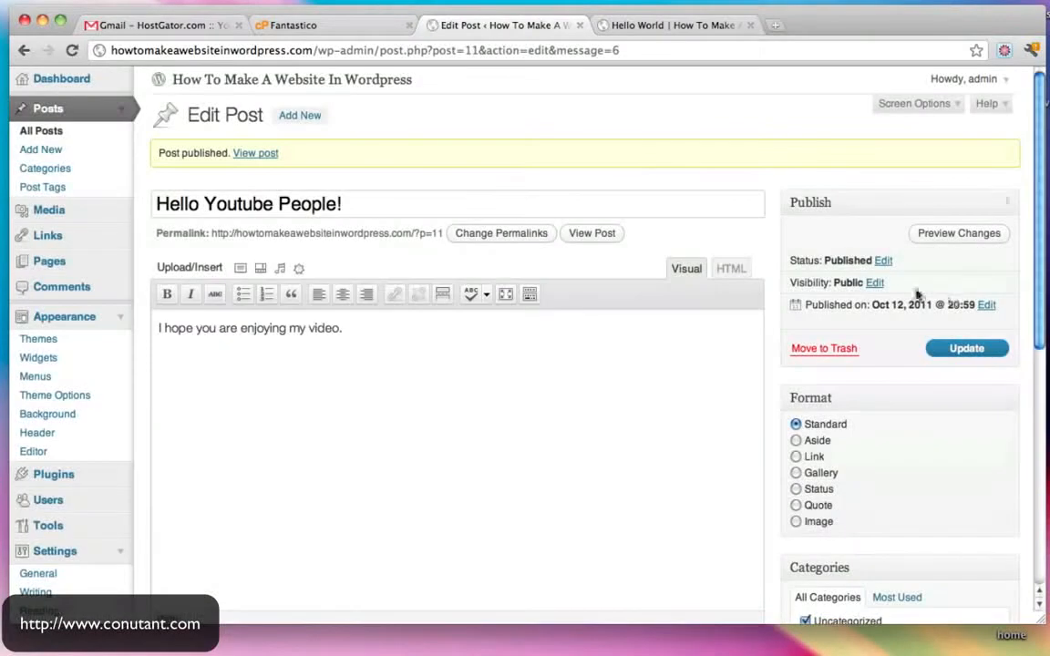
pyautogui.click(409, 25)
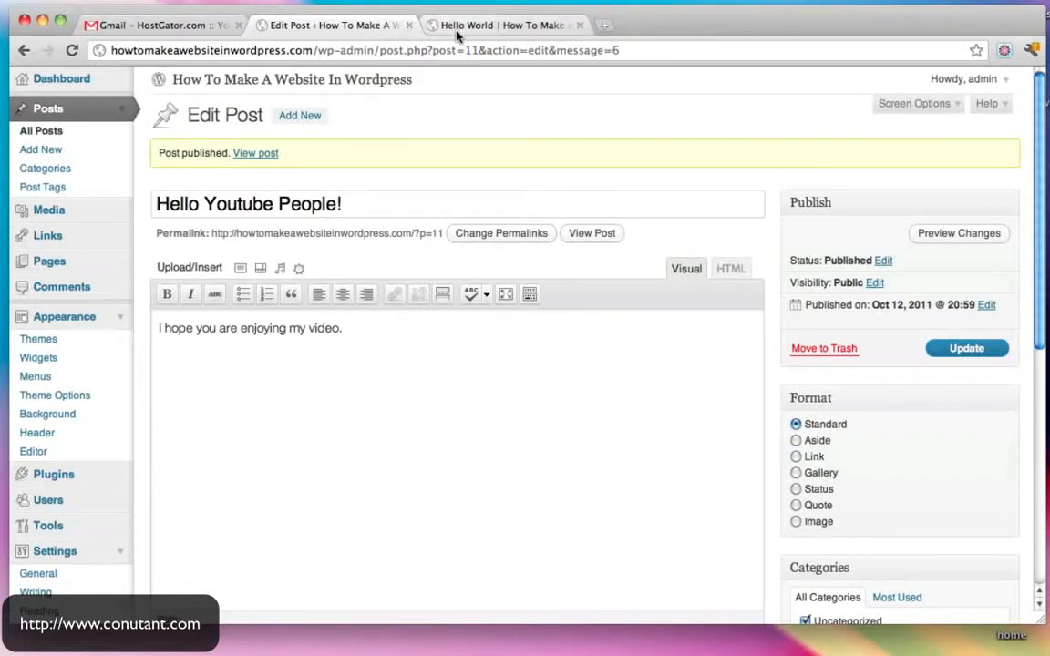
pyautogui.click(457, 27)
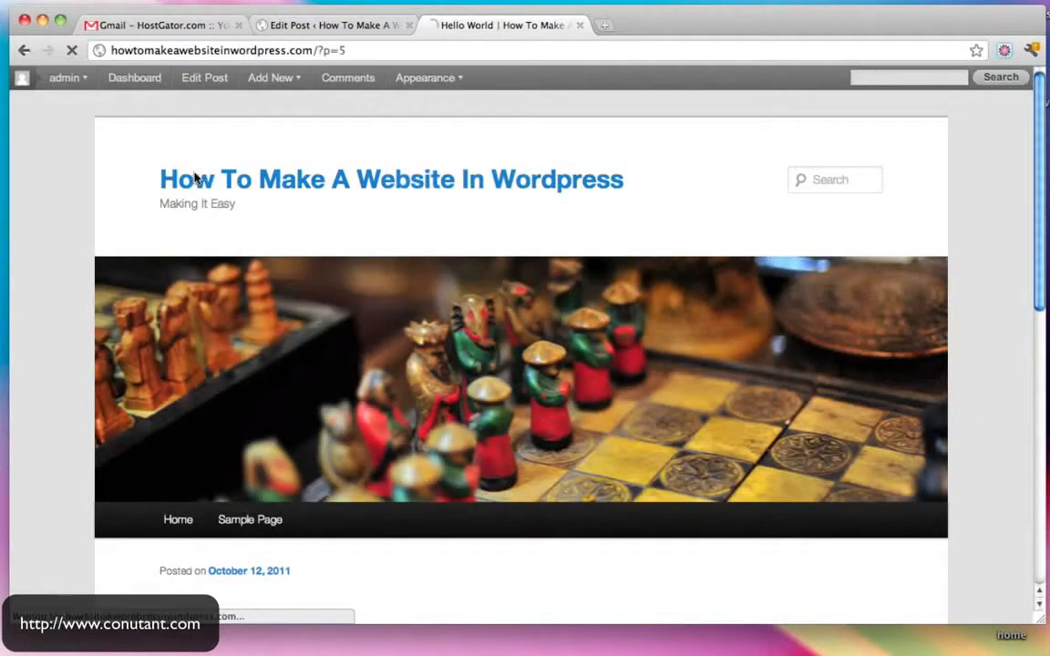
pyautogui.scroll(-3, 501, 217)
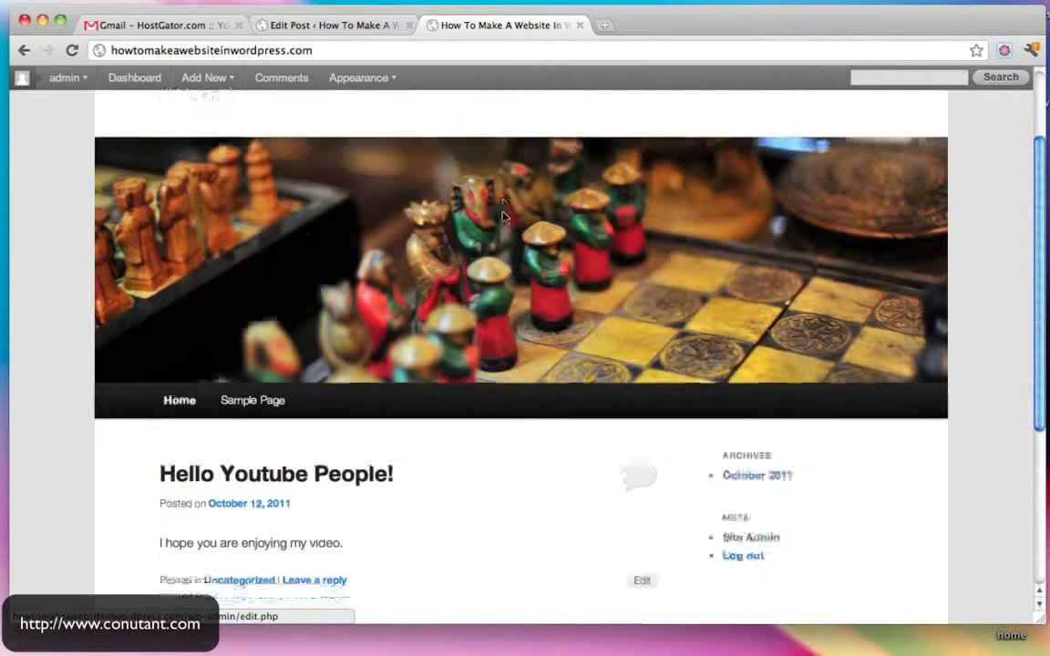
pyautogui.scroll(-3, 502, 216)
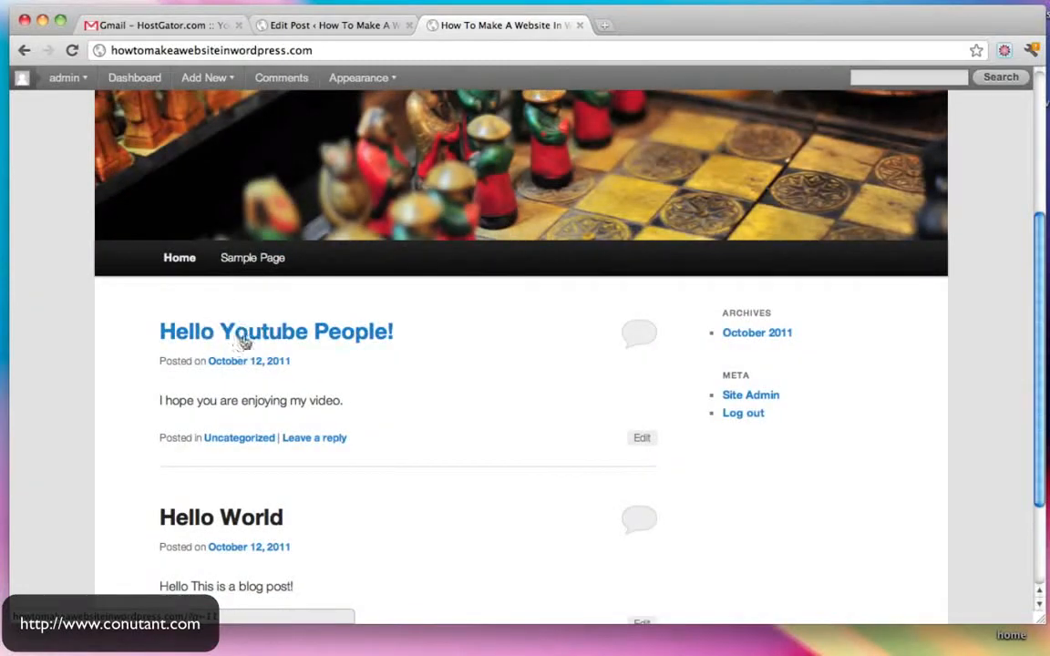
pyautogui.scroll(-3, 292, 337)
pyautogui.scroll(5, 292, 340)
pyautogui.click(347, 24)
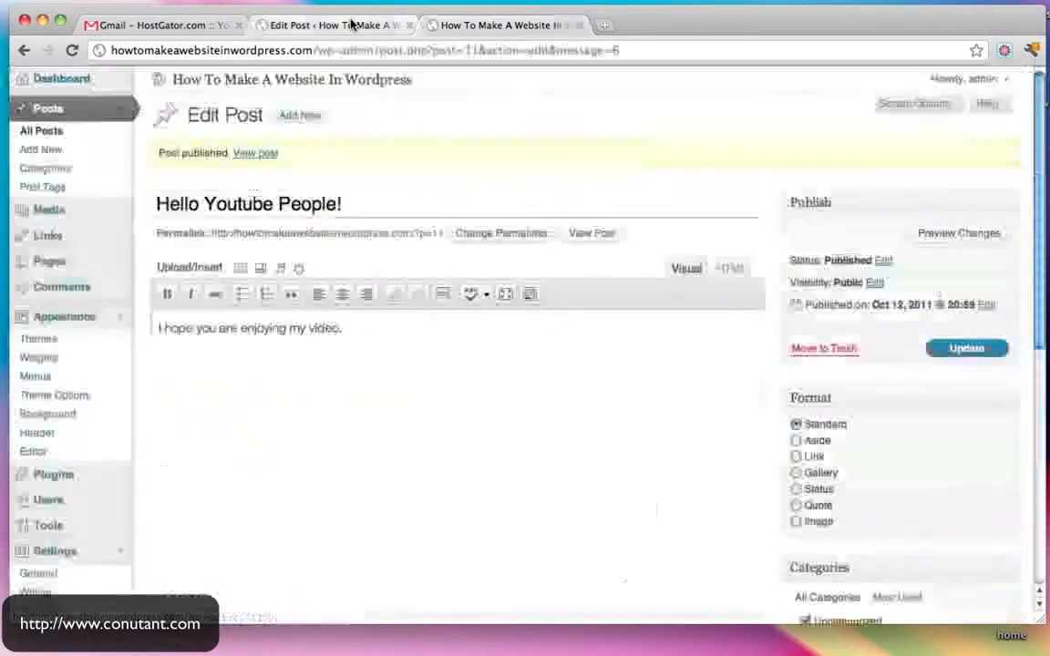
# - Create and publish a new post with title and body 'Hi There!'
pyautogui.click(50, 109)
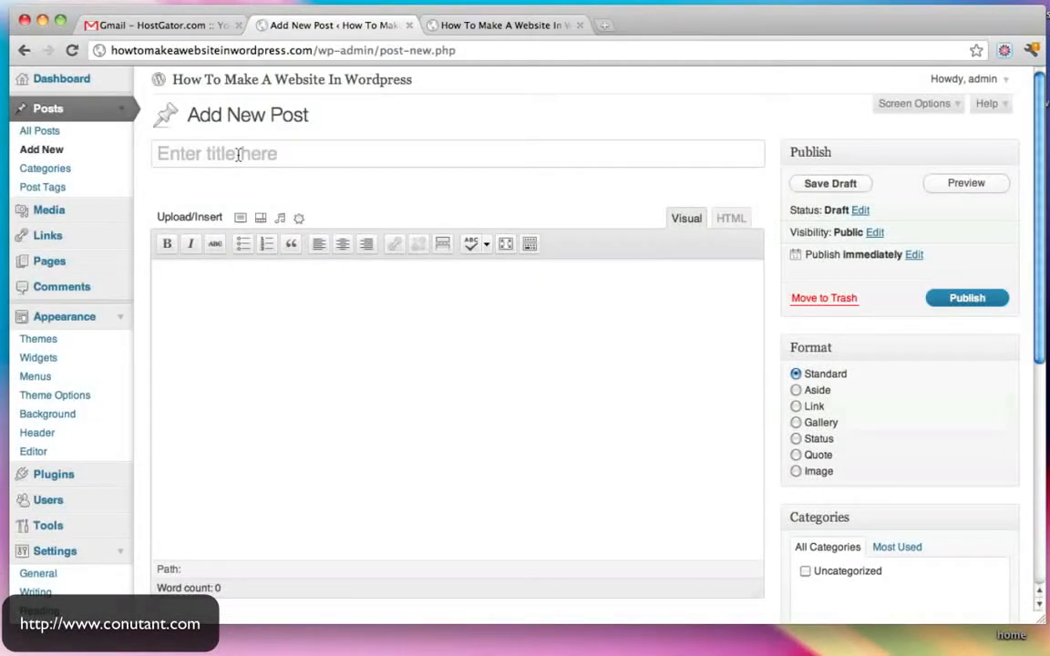
pyautogui.write('Hi There!')
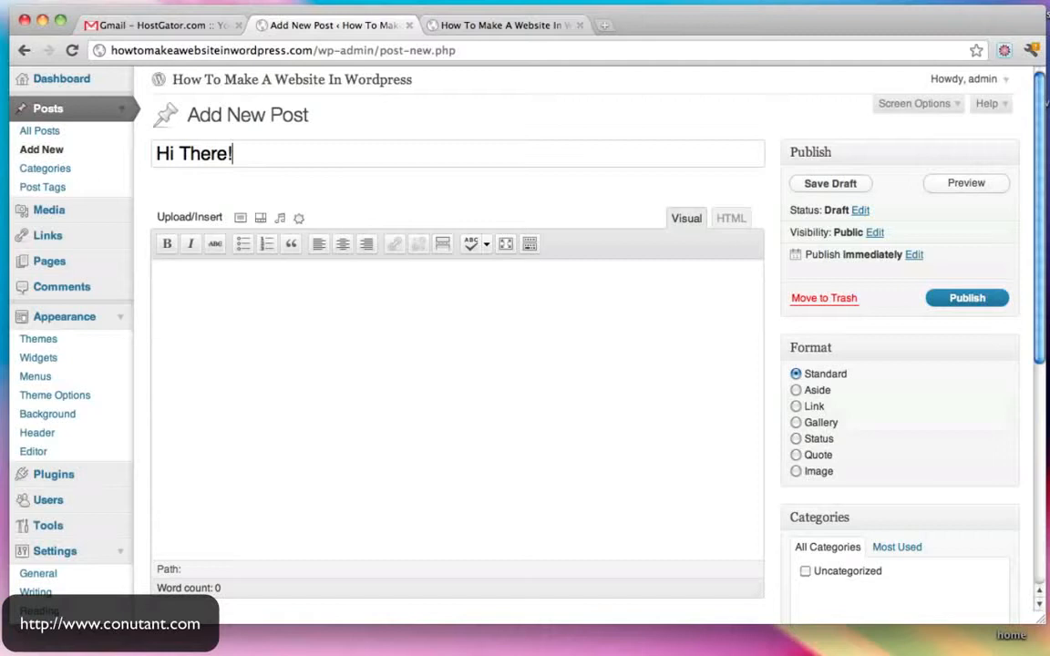
pyautogui.write('Hi There!')
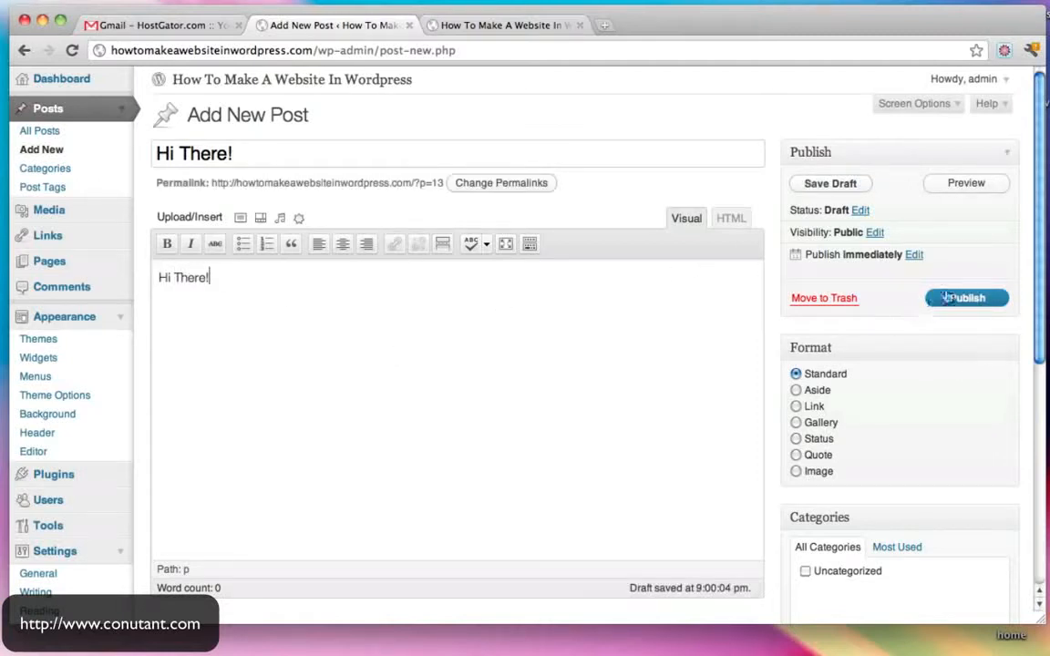
pyautogui.click(956, 301)
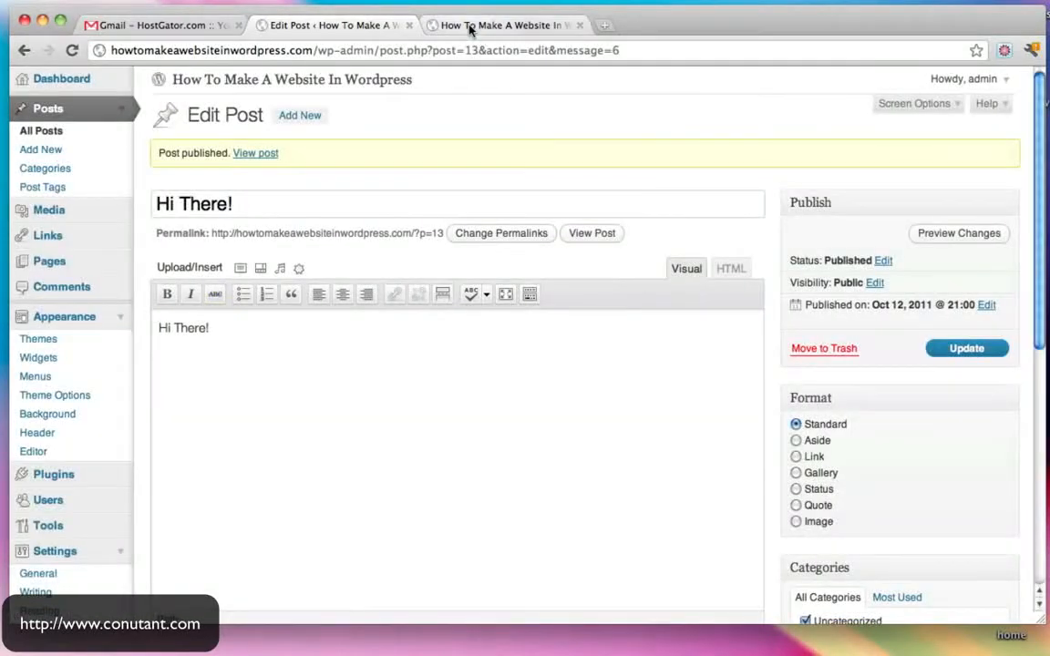
# - Check on the live home page that Hi There! is listed above Hello Youtube People!
pyautogui.click(427, 23)
pyautogui.scroll(3, 410, 103)
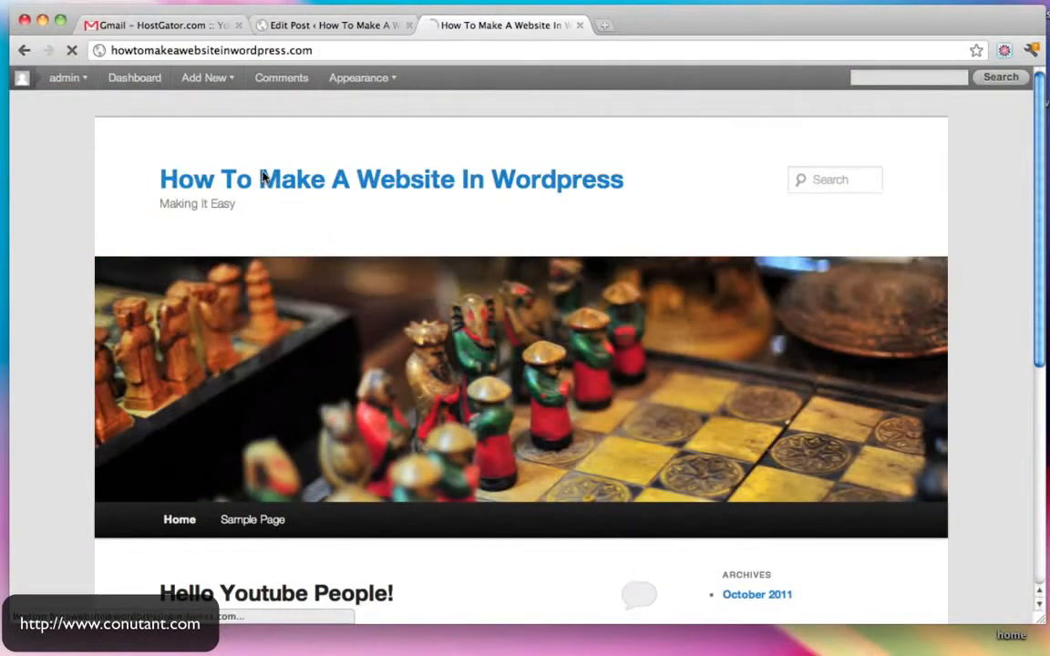
pyautogui.scroll(-5, 583, 316)
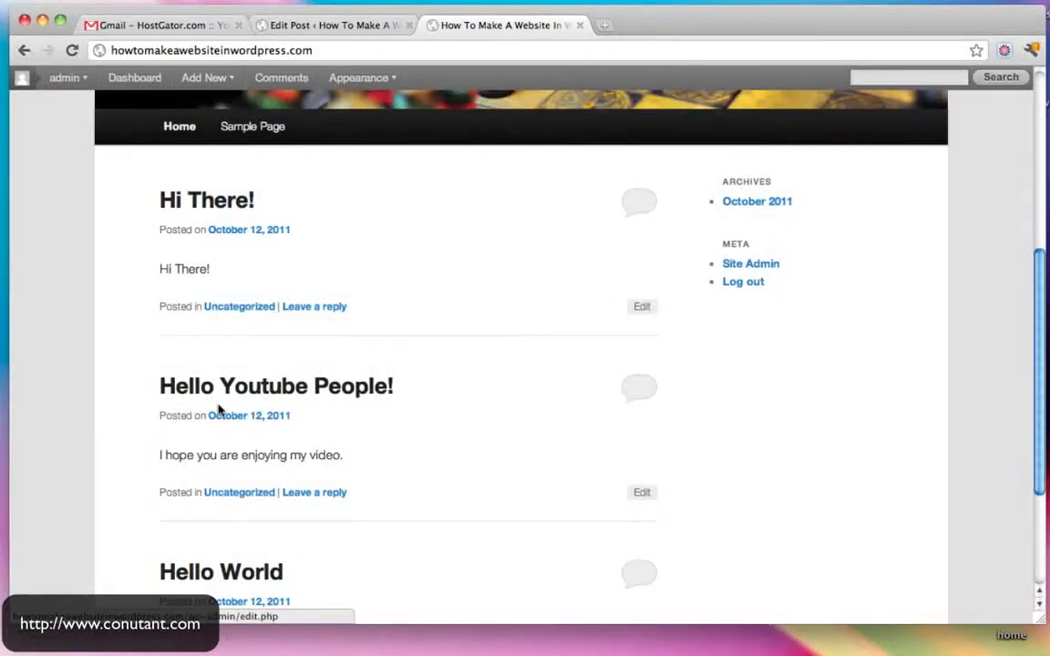
pyautogui.scroll(-3, 219, 413)
pyautogui.scroll(3, 293, 261)
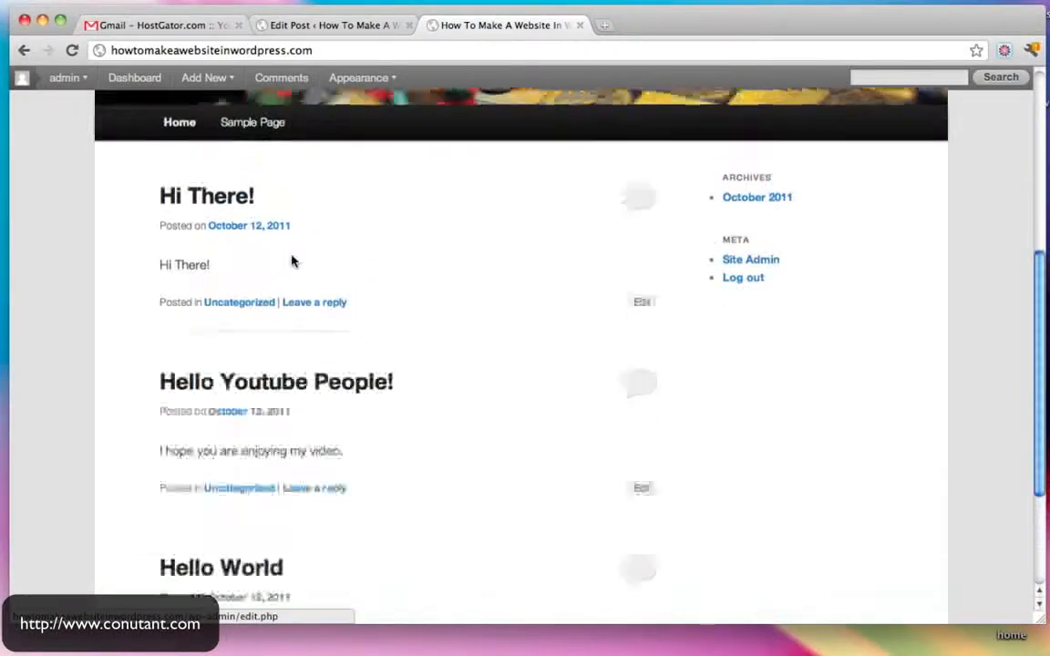
pyautogui.scroll(-3, 293, 261)
pyautogui.scroll(5, 362, 440)
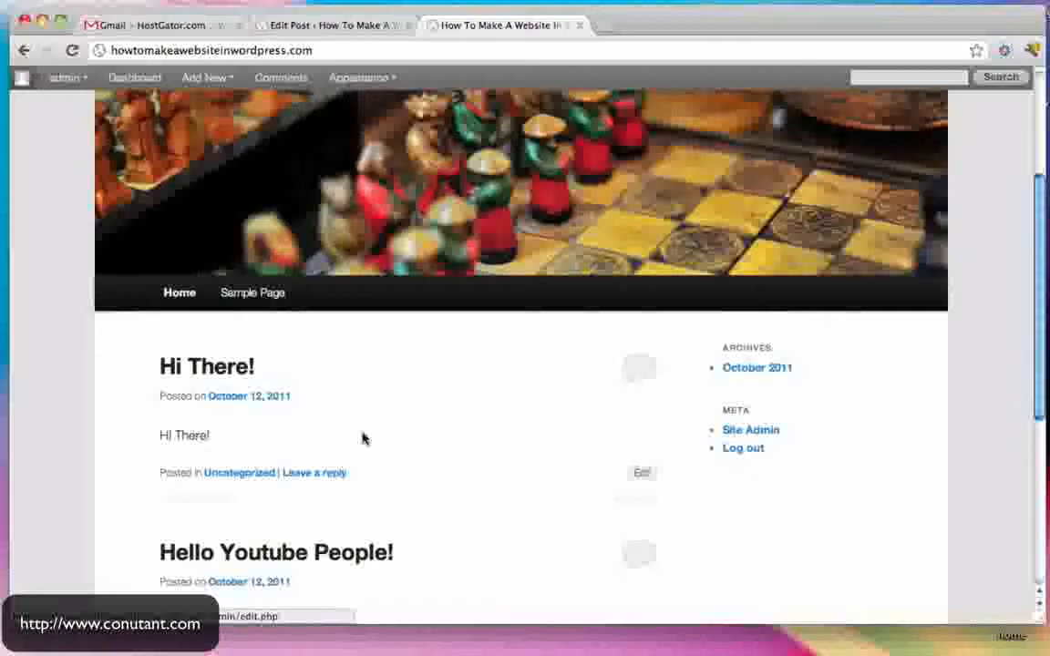
pyautogui.scroll(-3, 363, 436)
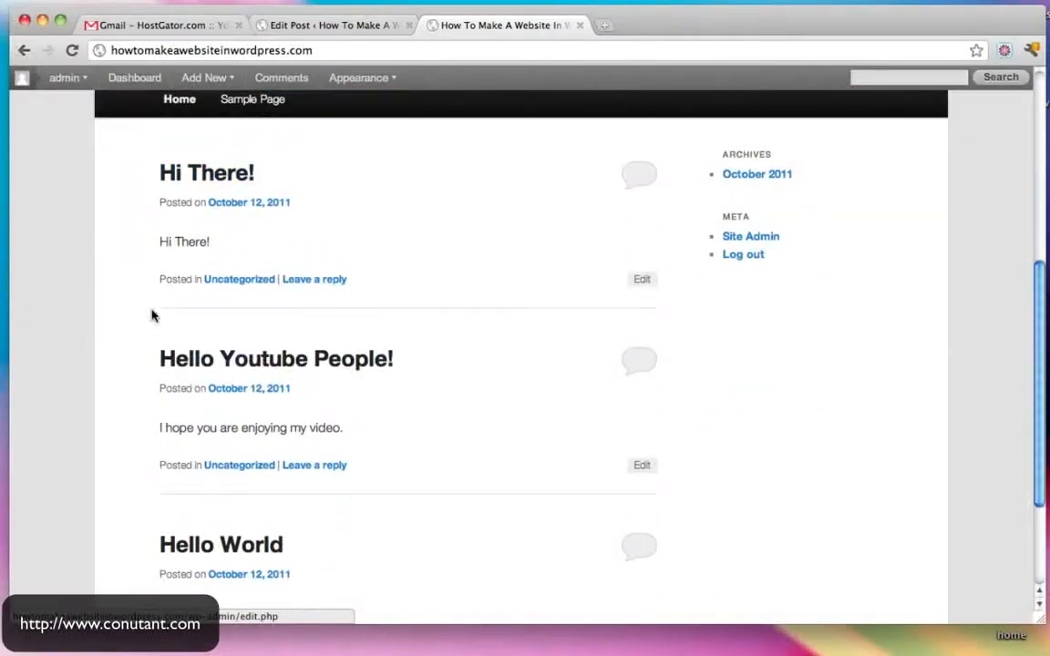
pyautogui.scroll(-3, 155, 310)
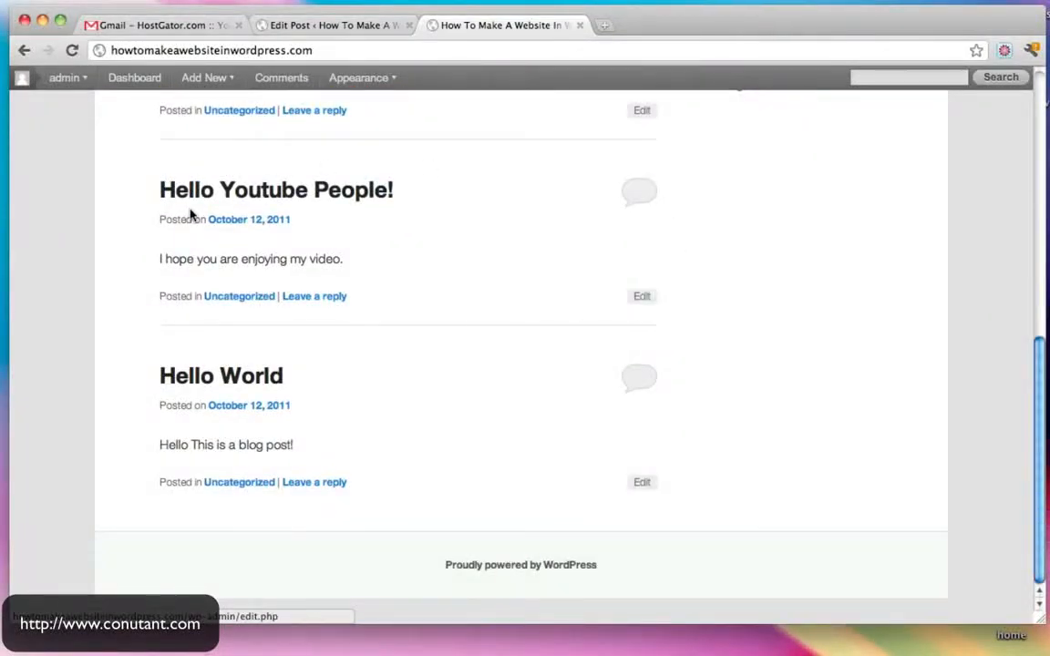
pyautogui.scroll(10, 340, 439)
pyautogui.scroll(-3, 436, 440)
pyautogui.scroll(-3, 436, 443)
pyautogui.scroll(4, 435, 443)
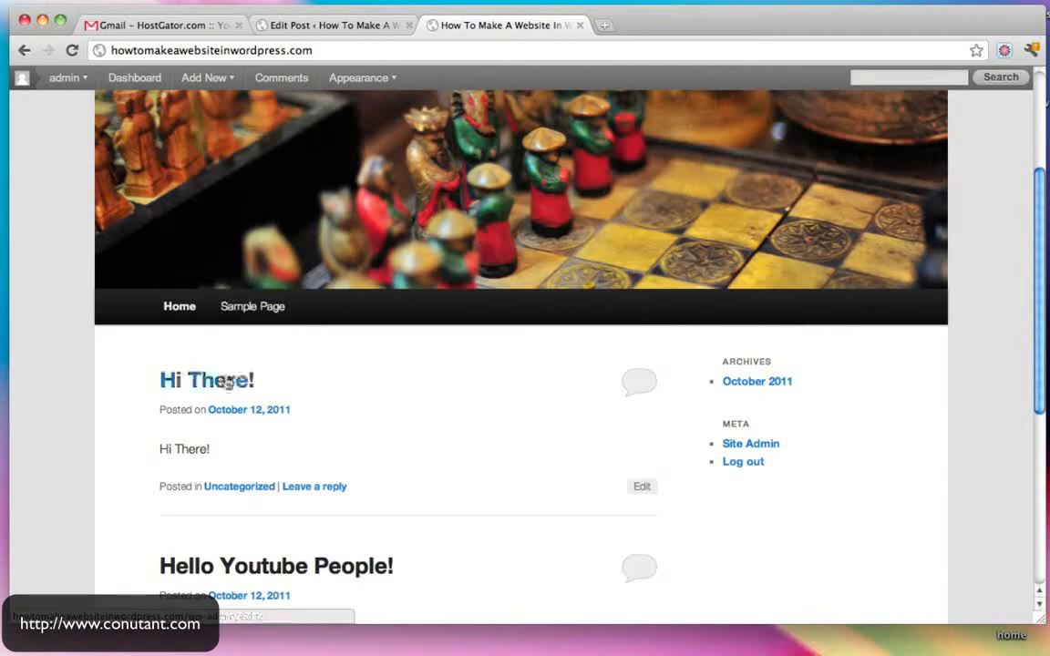
pyautogui.scroll(3, 253, 306)
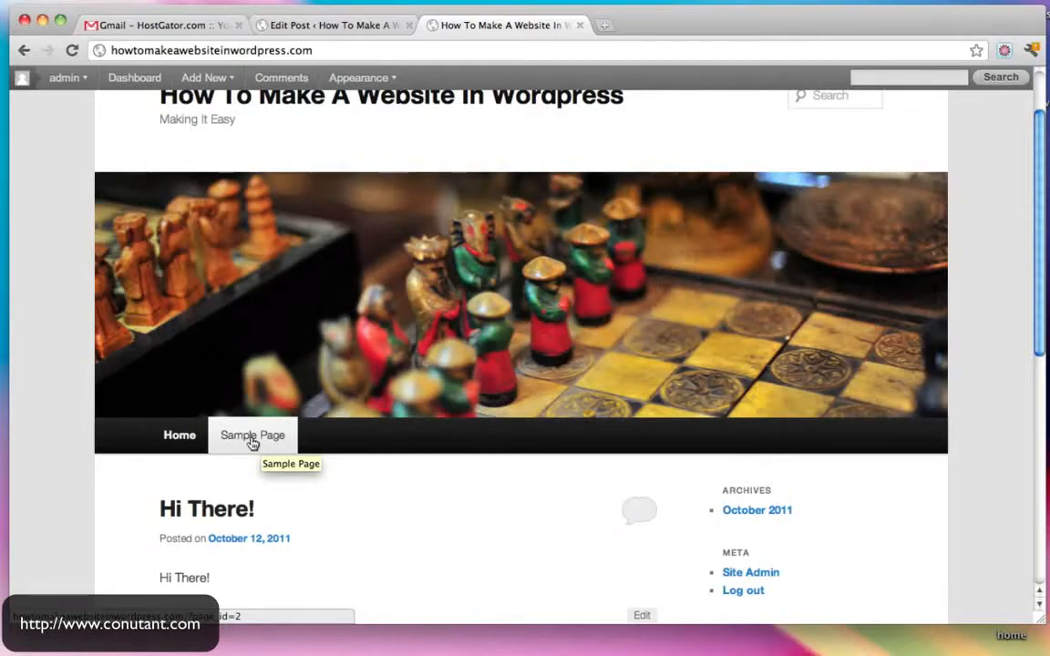
pyautogui.scroll(-1, 252, 443)
# - Open the site's Sample Page from the navigation bar
pyautogui.click(258, 412)
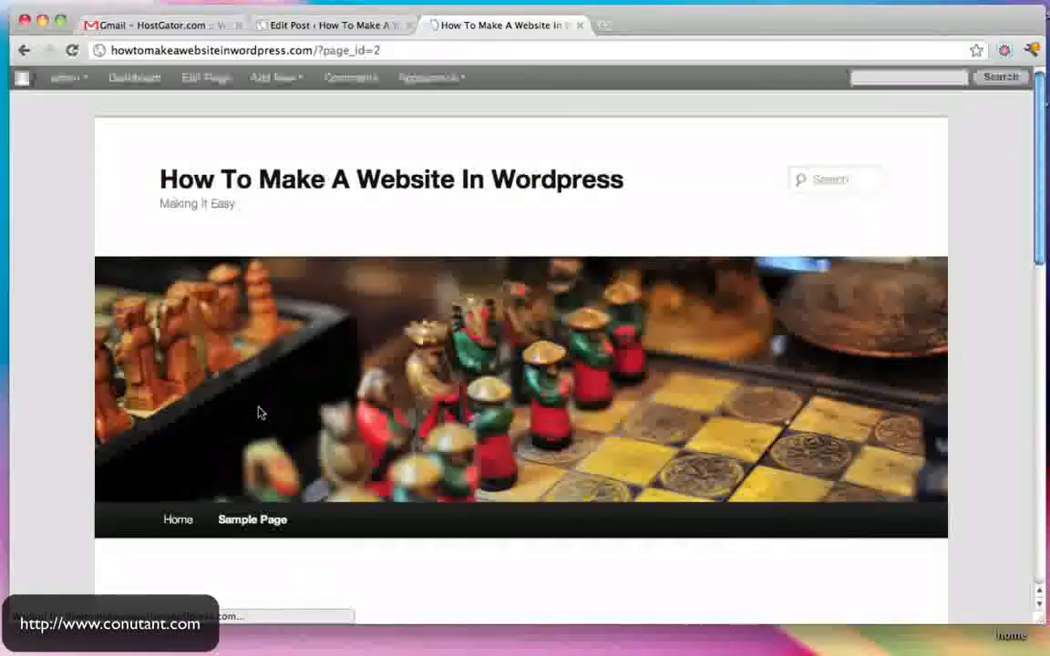
pyautogui.scroll(-8, 258, 413)
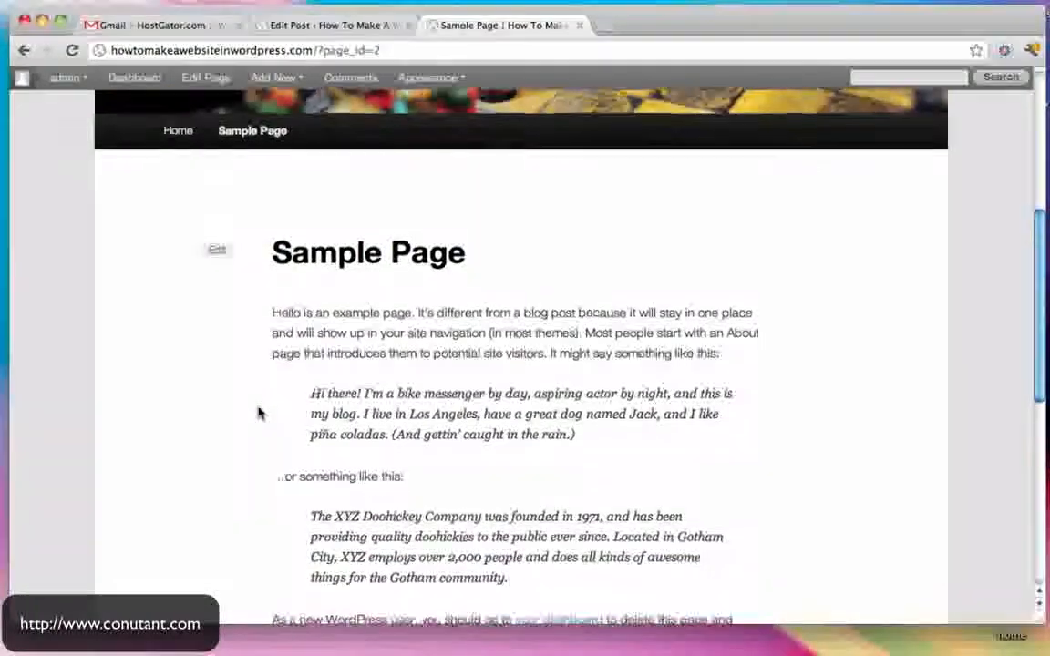
pyautogui.scroll(5, 258, 413)
pyautogui.scroll(5, 258, 413)
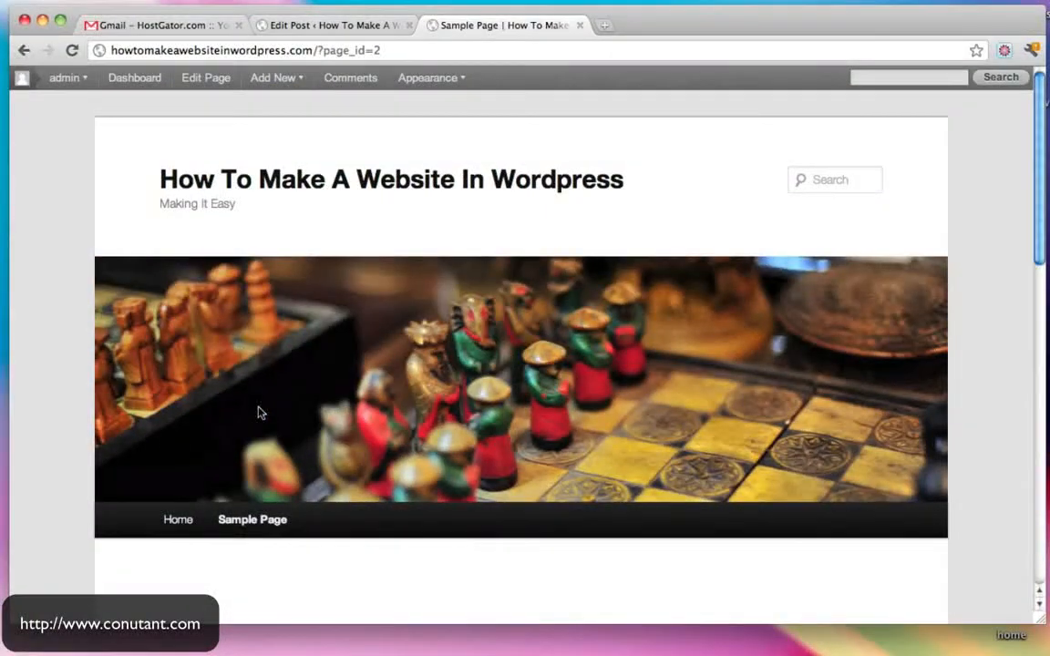
# - Close the Sample Page and start a new page from the dashboard's Pages > Add New
pyautogui.click(580, 27)
pyautogui.click(76, 81)
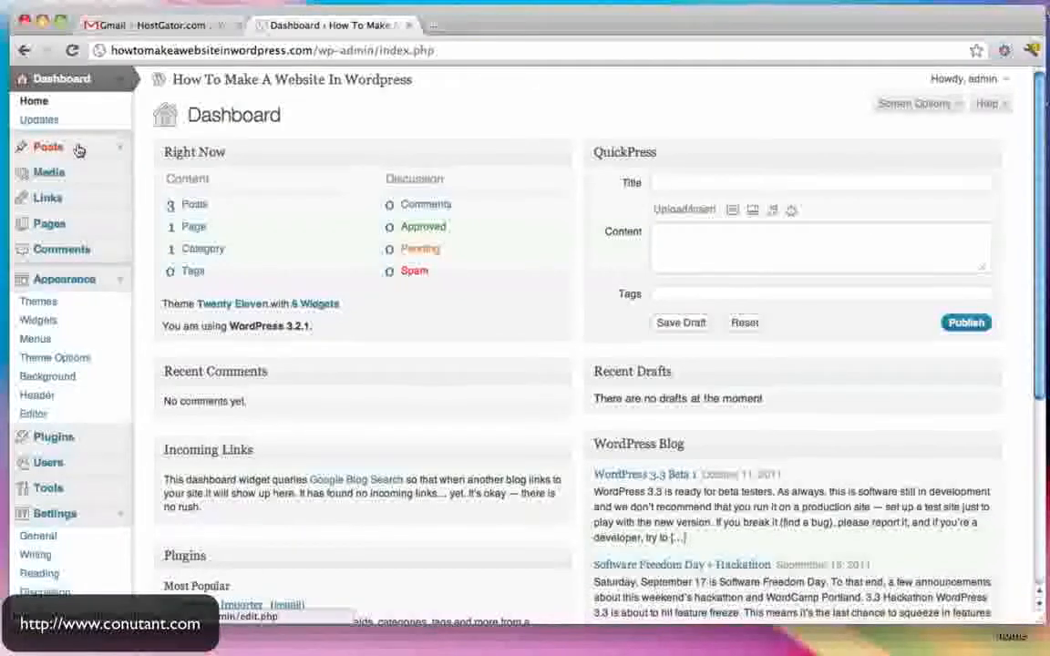
pyautogui.click(121, 281)
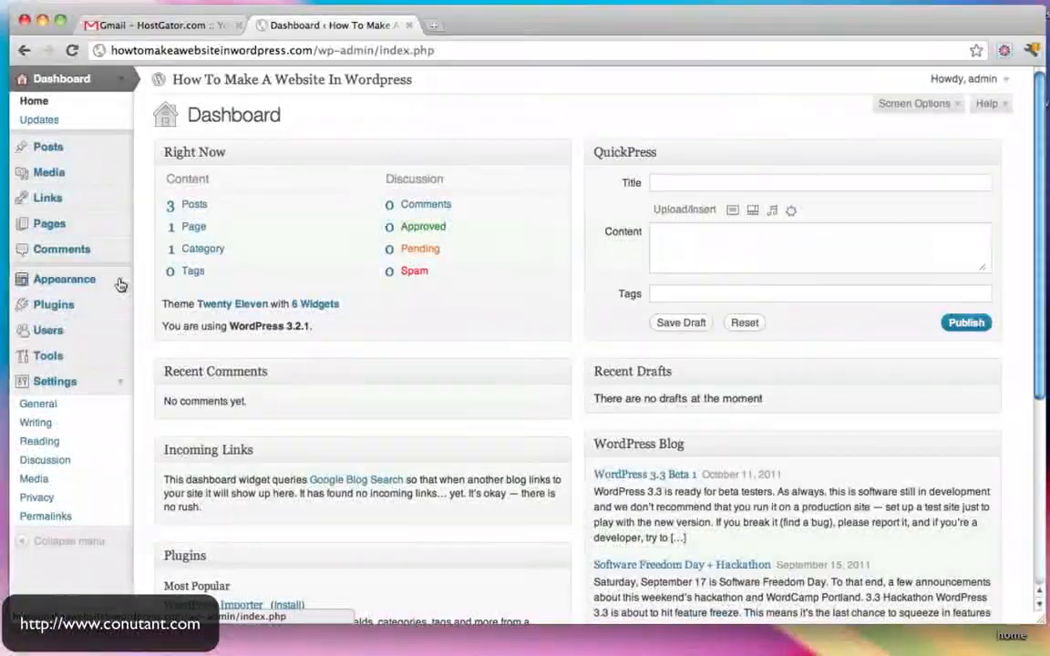
pyautogui.click(119, 226)
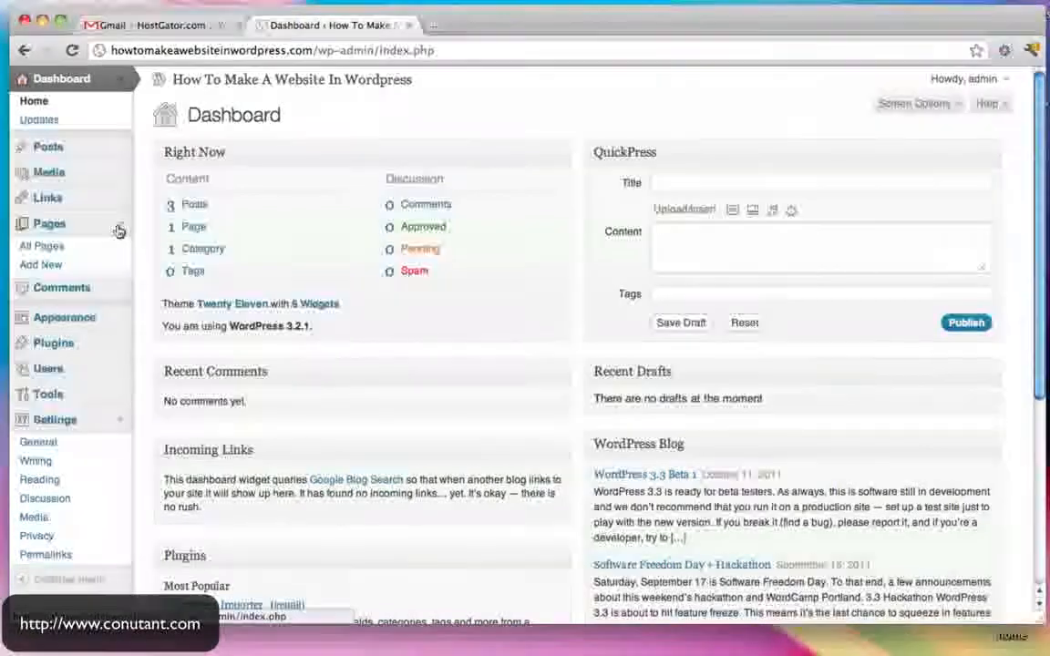
pyautogui.click(47, 264)
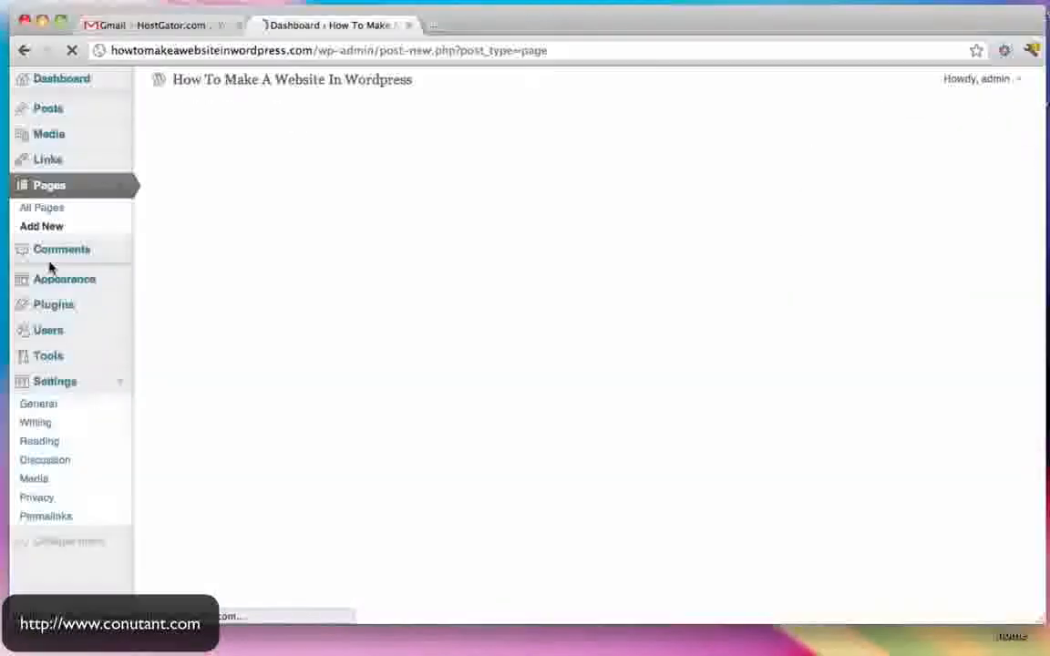
# - Title the new page 'Services' and begin typing its body text
pyautogui.write('Services')
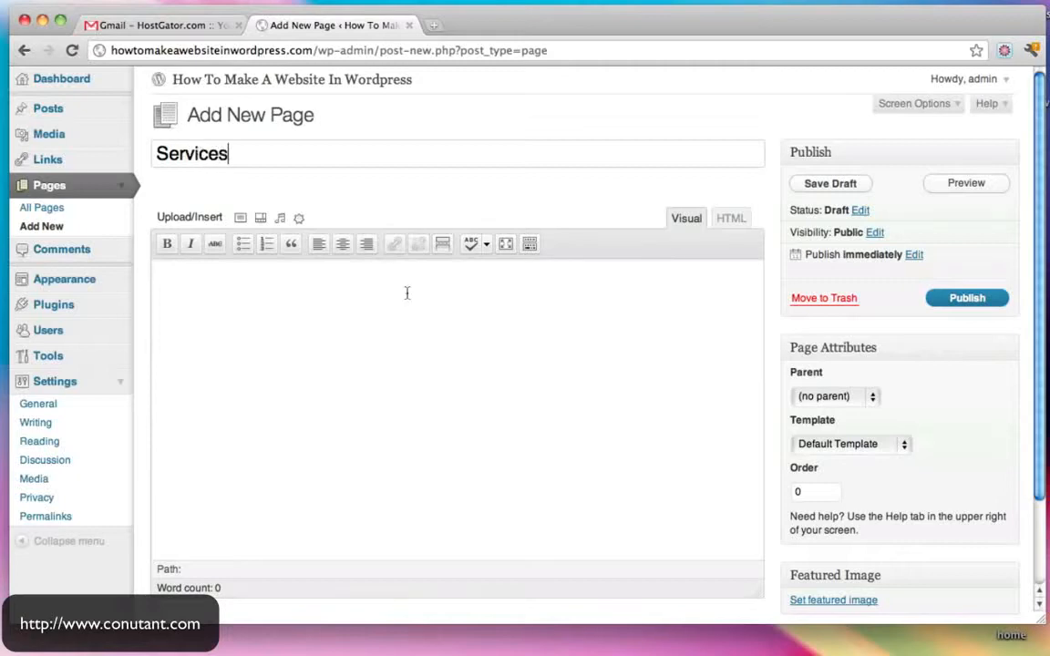
pyautogui.click(459, 350)
pyautogui.write("N' Stuff")
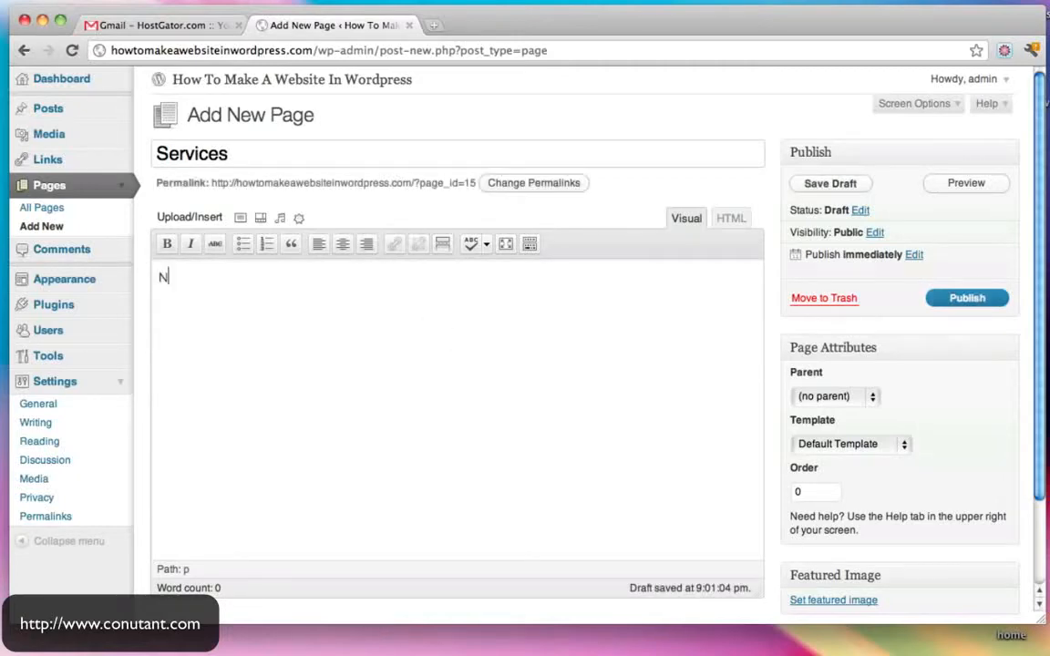
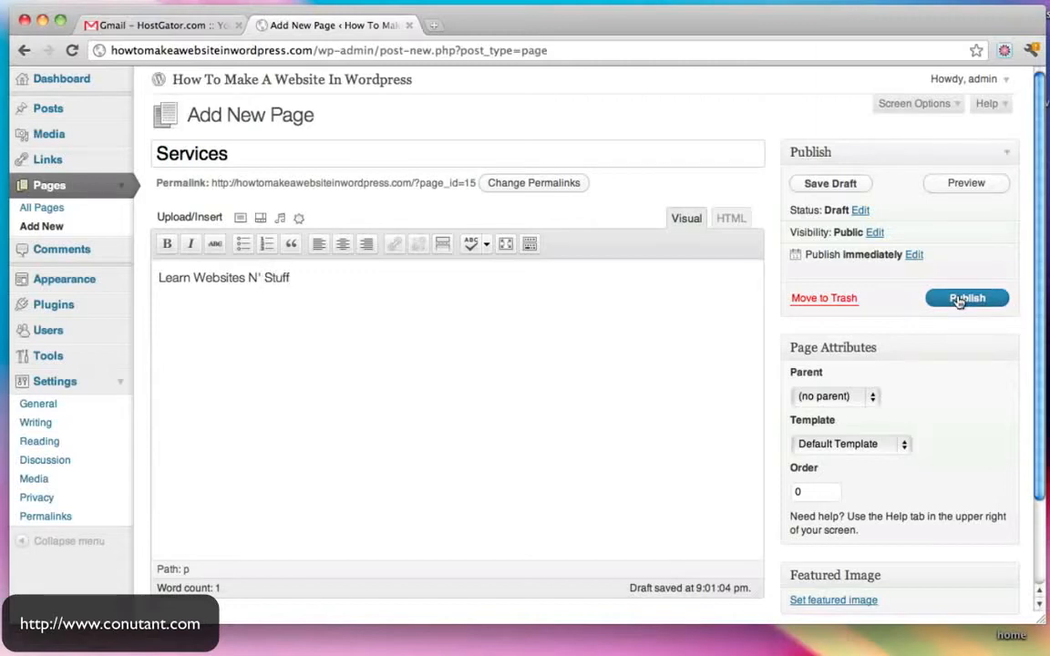
# - Publish the 'Services' page containing 'Learn Websites N' Stuff' and view the live site
pyautogui.click(959, 301)
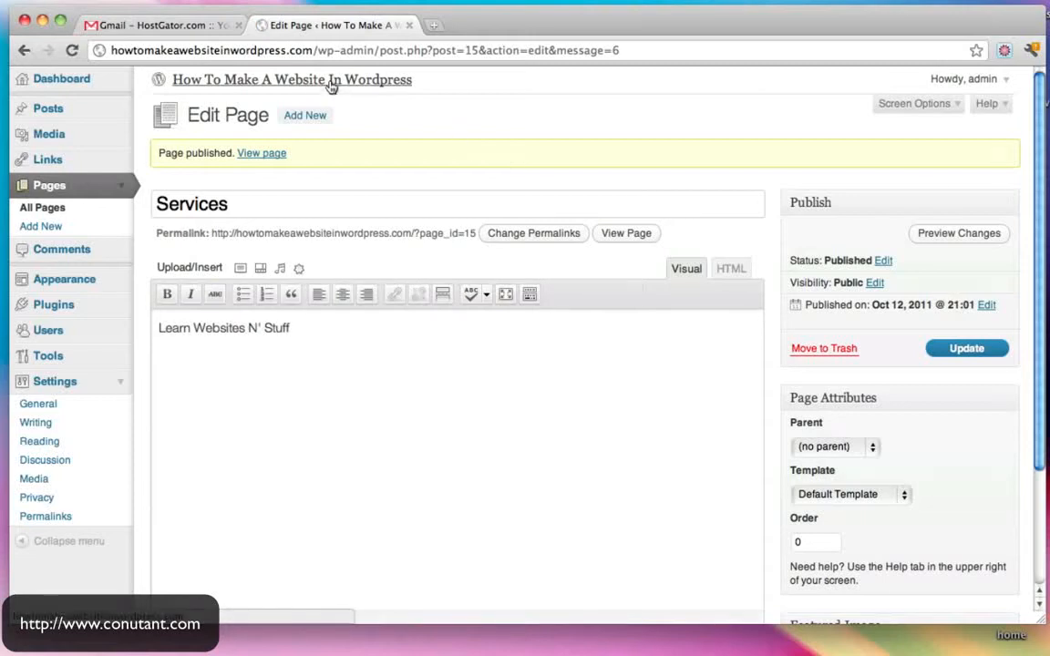
pyautogui.scroll(-1, 332, 87)
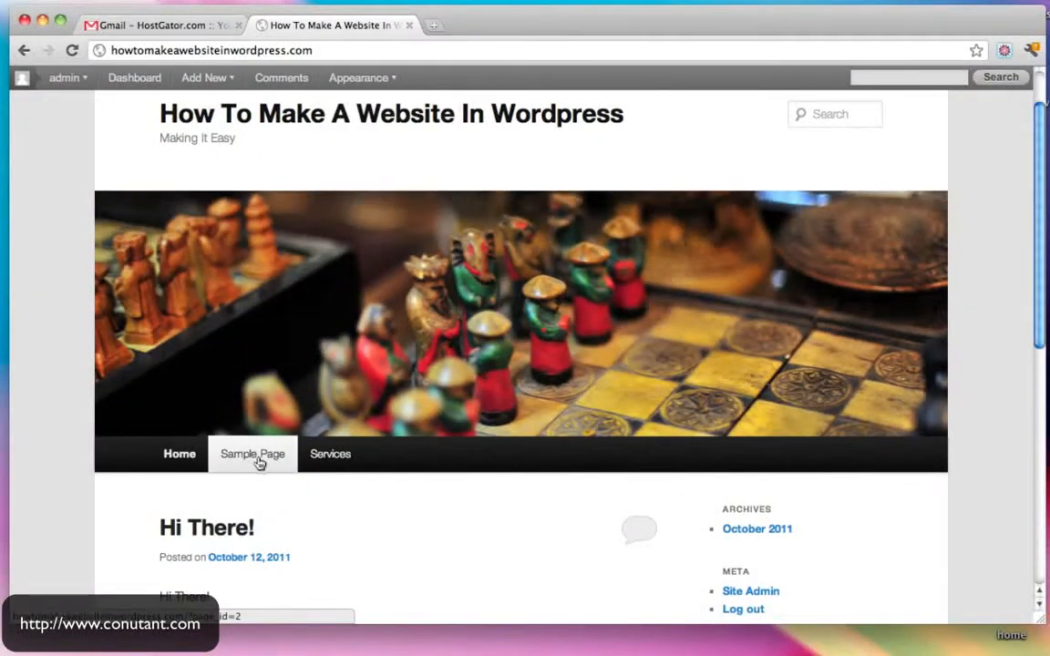
# - Open Services from the live site menu and post the comment 'Hello' on it
pyautogui.click(326, 459)
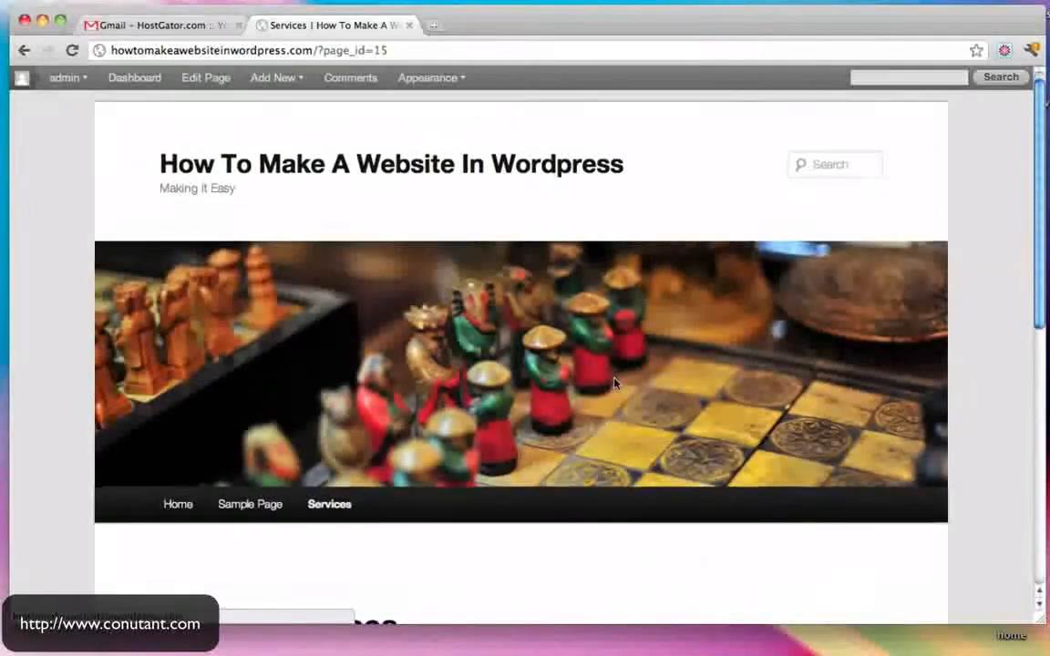
pyautogui.scroll(-5, 614, 383)
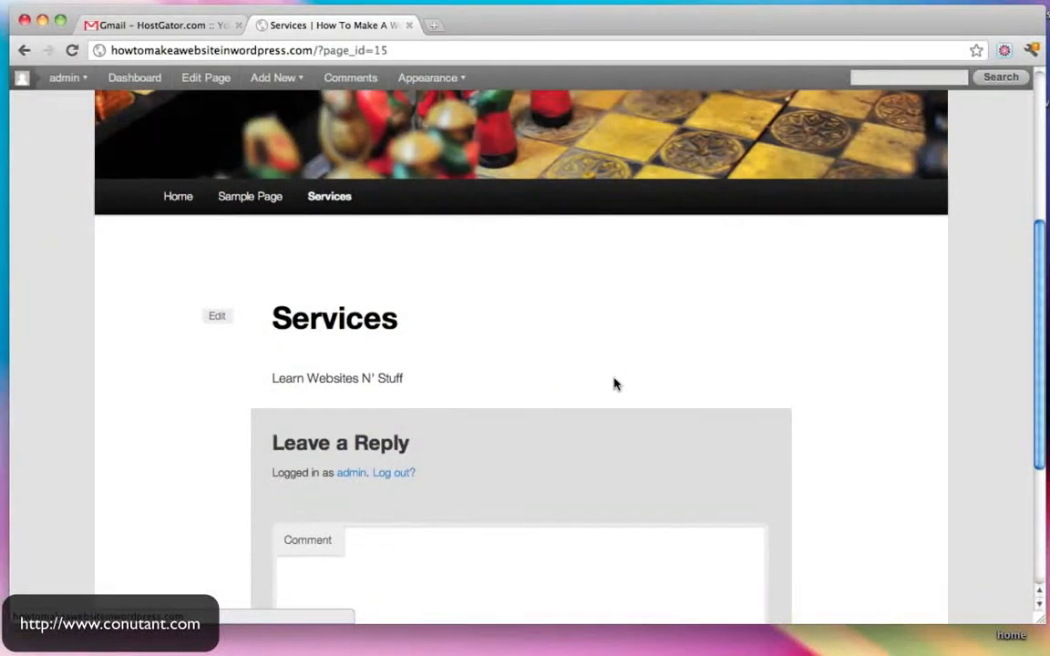
pyautogui.scroll(-3, 559, 420)
pyautogui.click(468, 489)
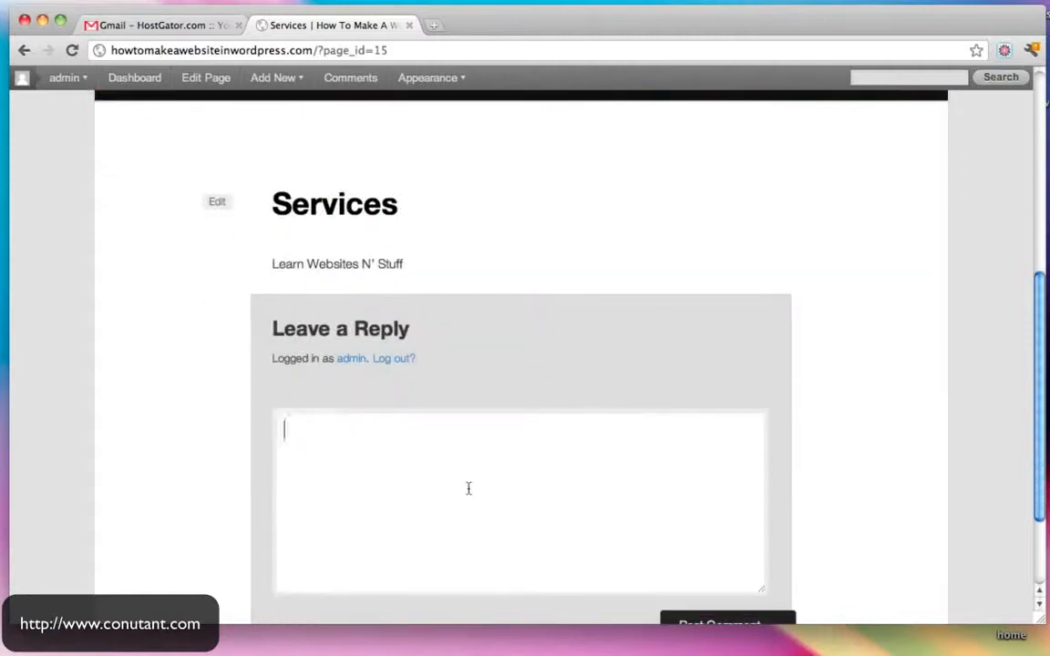
pyautogui.scroll(-1, 791, 551)
pyautogui.click(743, 574)
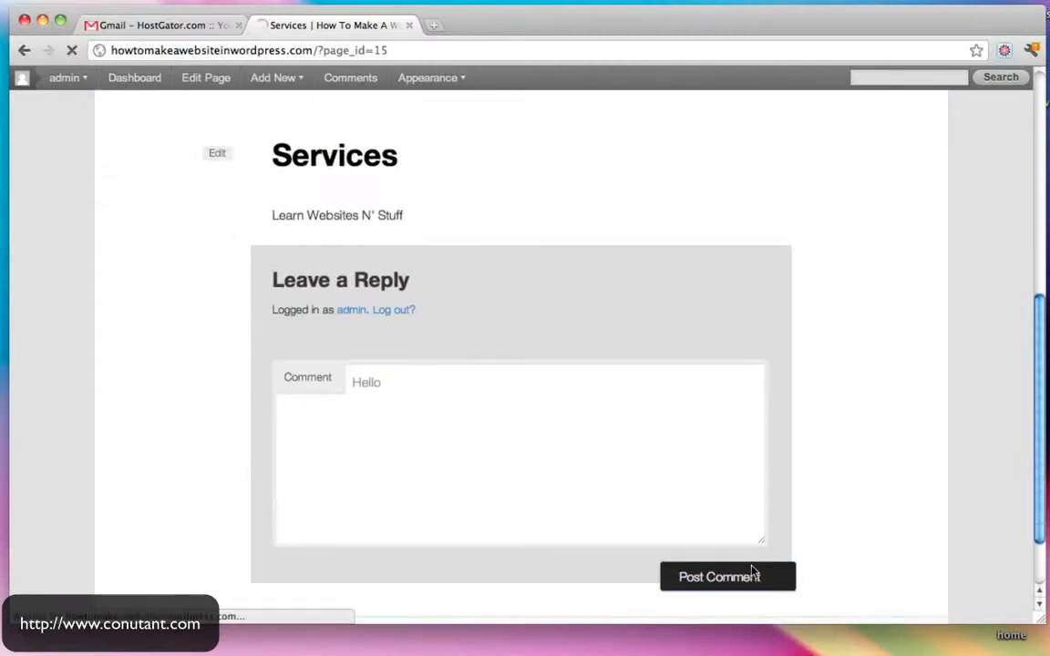
pyautogui.scroll(3, 797, 418)
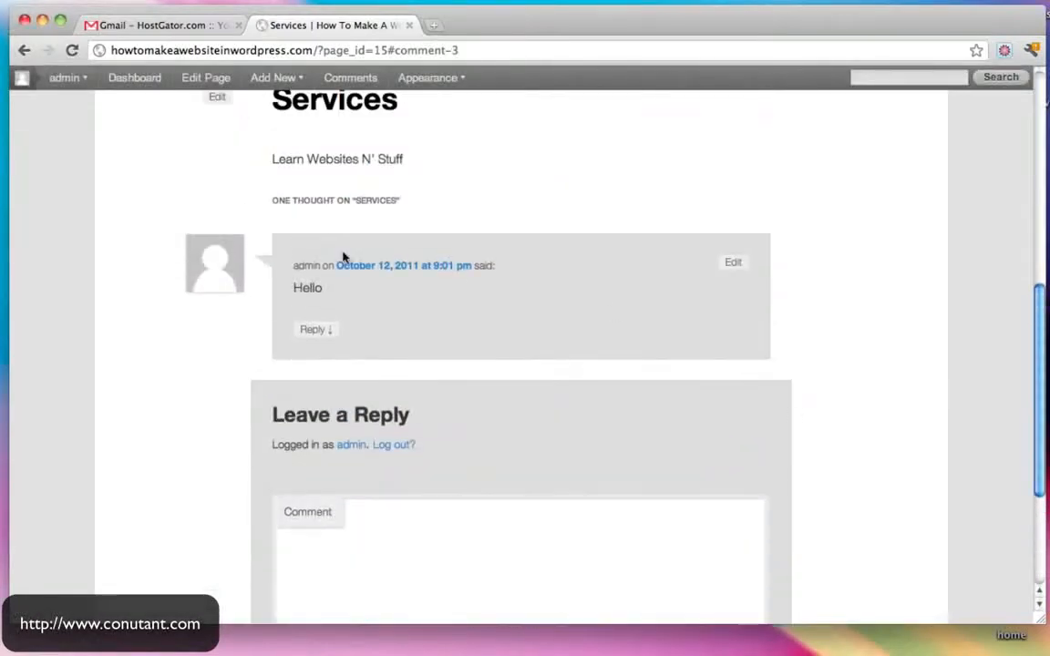
pyautogui.scroll(5, 597, 377)
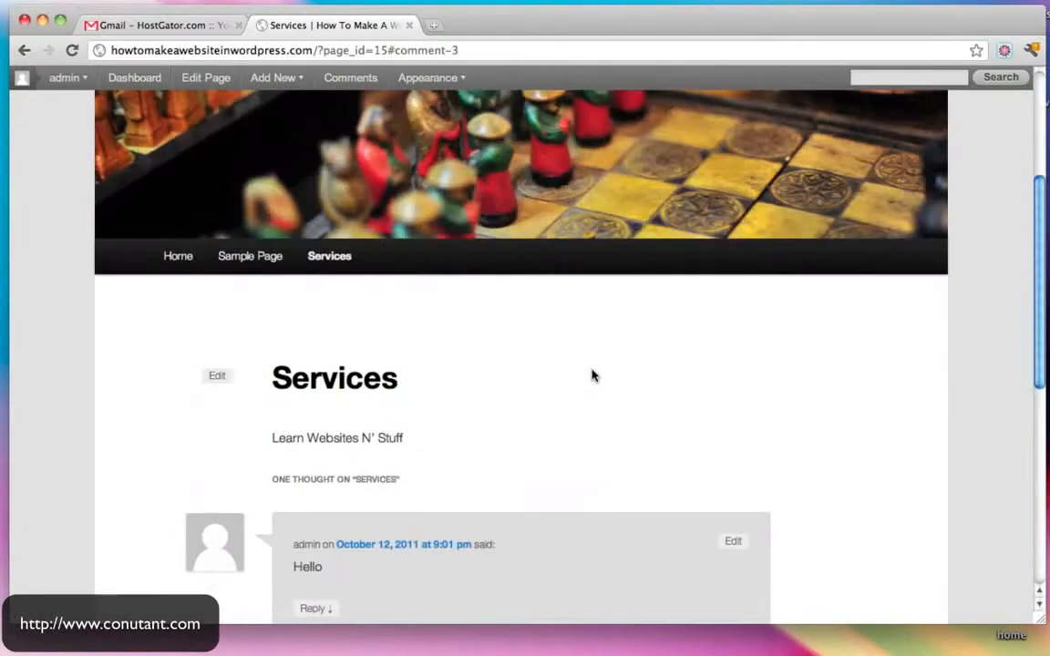
pyautogui.scroll(-2, 614, 425)
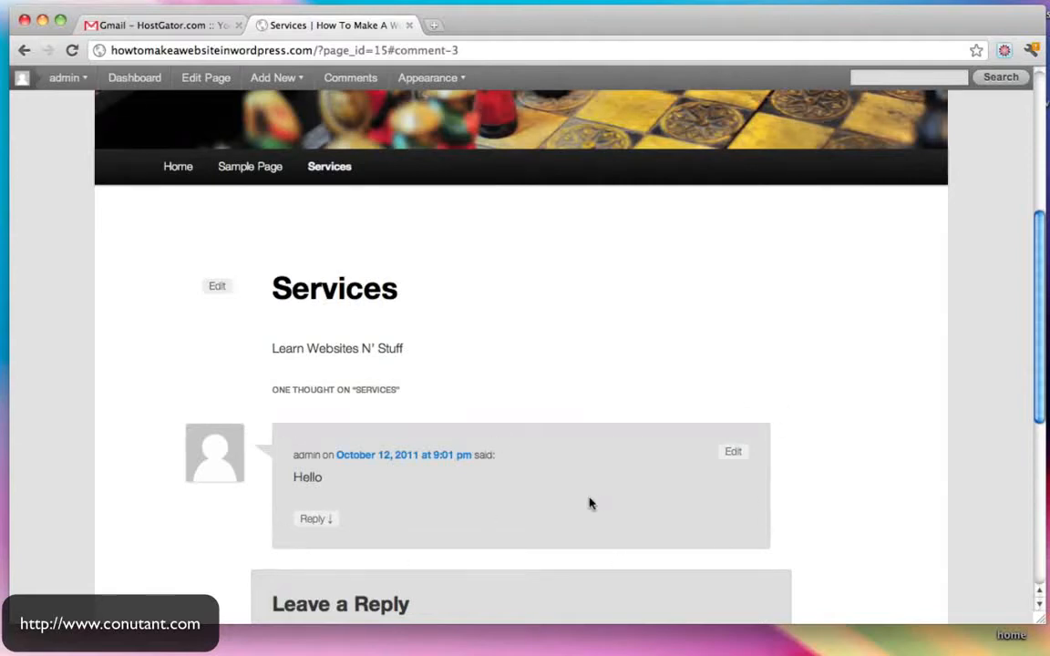
pyautogui.scroll(7, 589, 502)
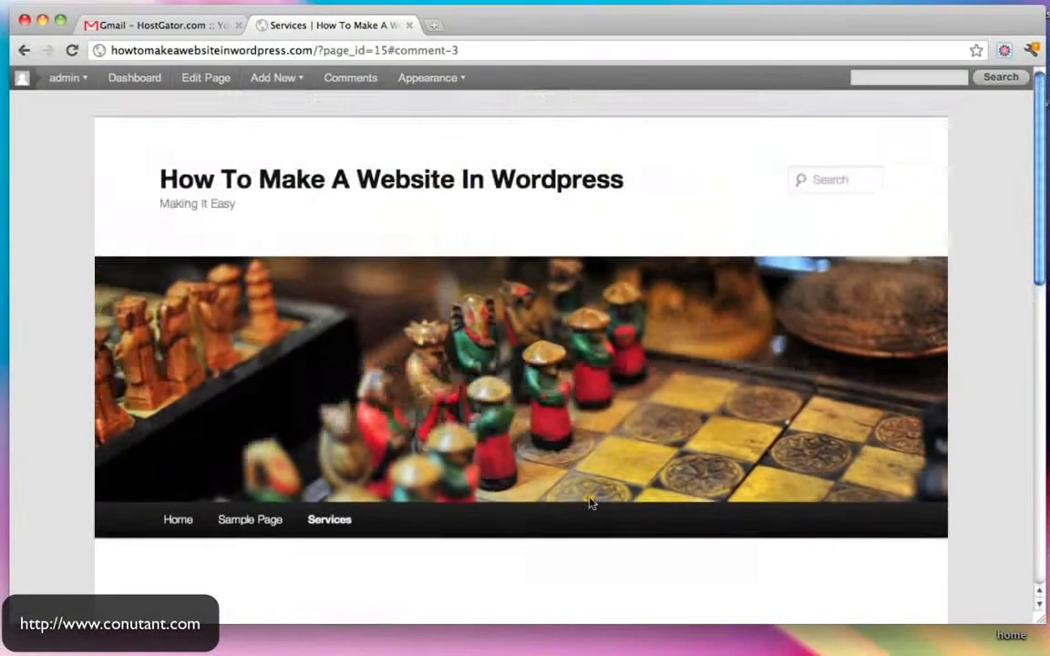
# - Open the admin dashboard and browse the site's homepage in another tab
pyautogui.keyDown('super'); pyautogui.click(137, 80); pyautogui.keyUp('super')
pyautogui.click(509, 25)
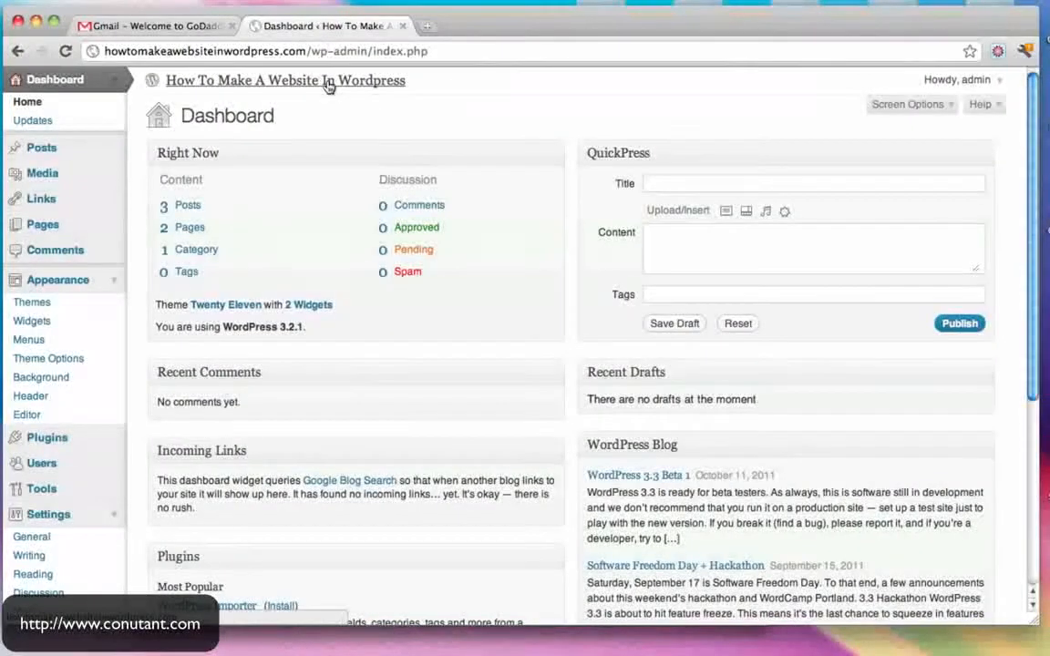
pyautogui.keyDown('super'); pyautogui.click(327, 83); pyautogui.keyUp('super')
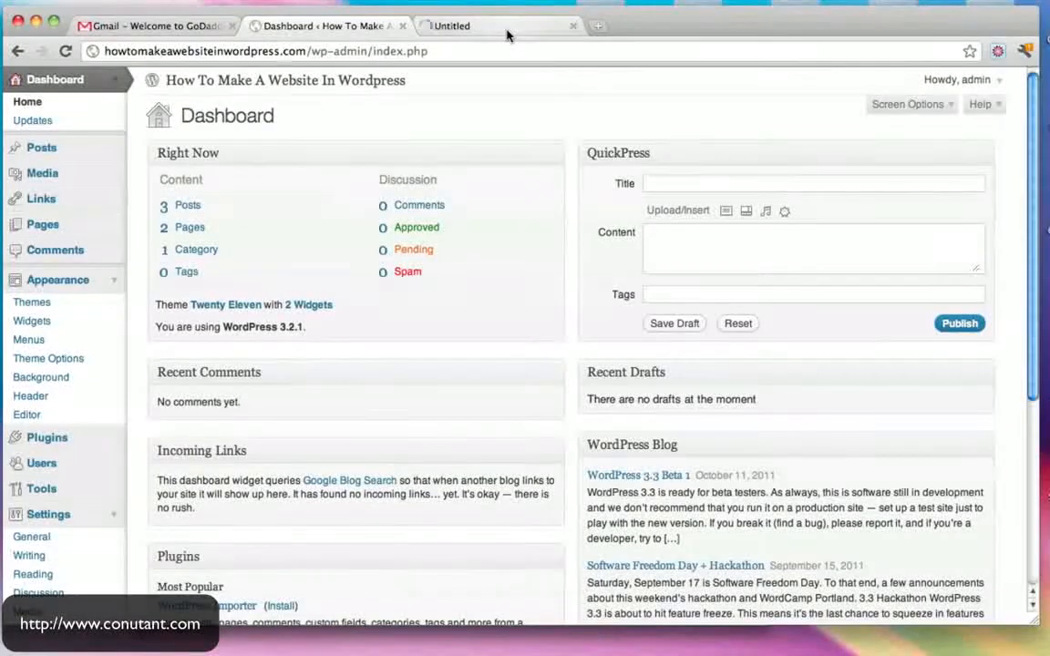
pyautogui.click(509, 32)
pyautogui.scroll(-2, 715, 160)
pyautogui.scroll(-2, 715, 160)
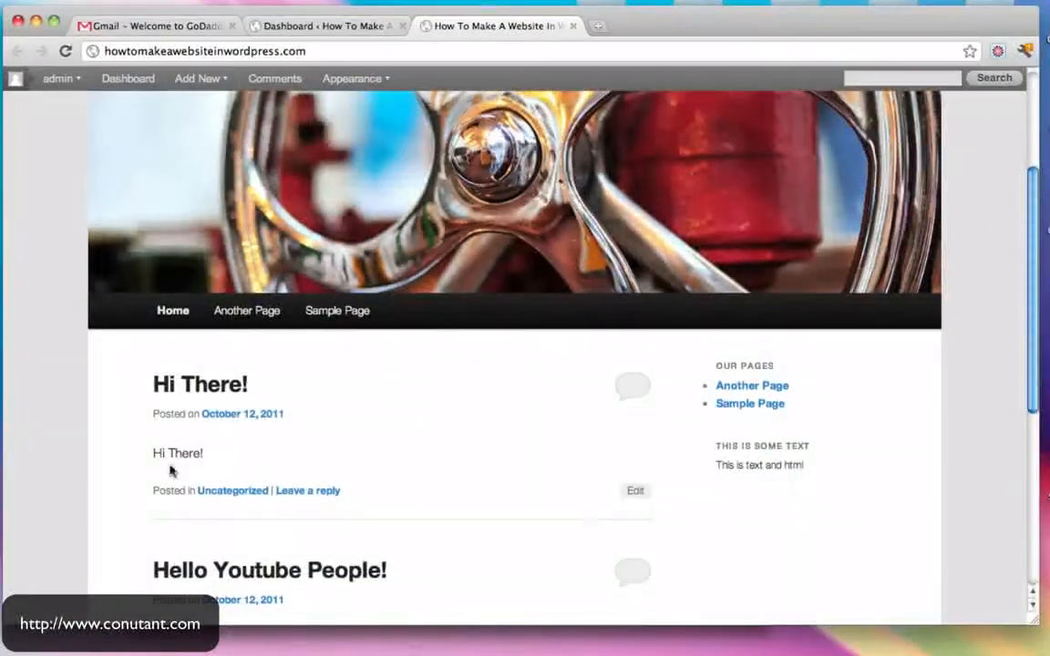
pyautogui.scroll(-4, 419, 436)
pyautogui.scroll(8, 419, 435)
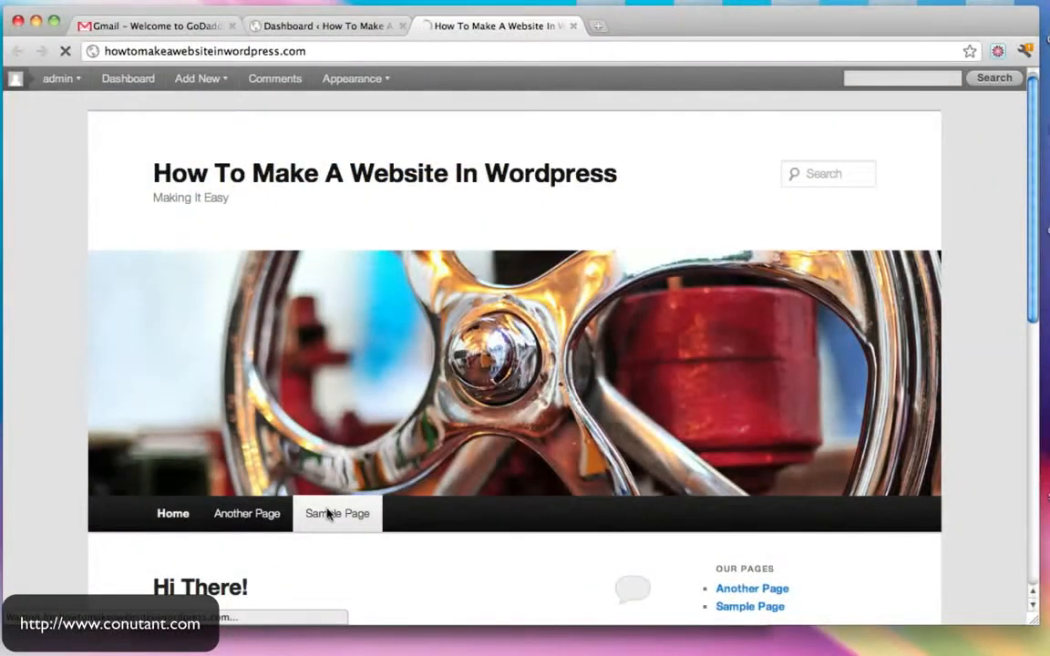
pyautogui.scroll(-5, 504, 385)
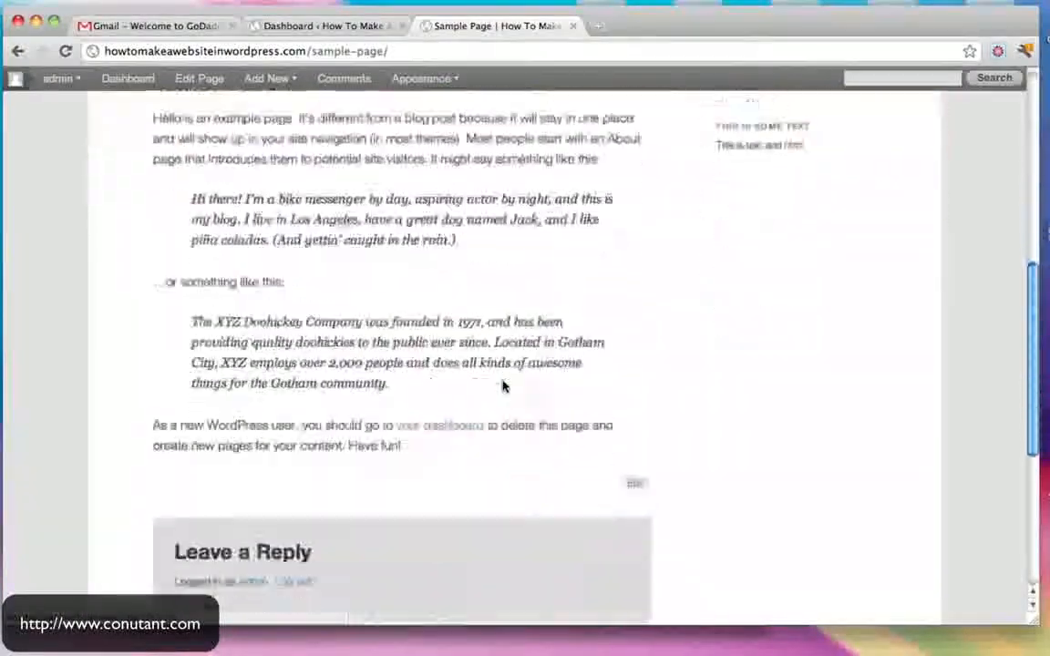
pyautogui.scroll(6, 504, 386)
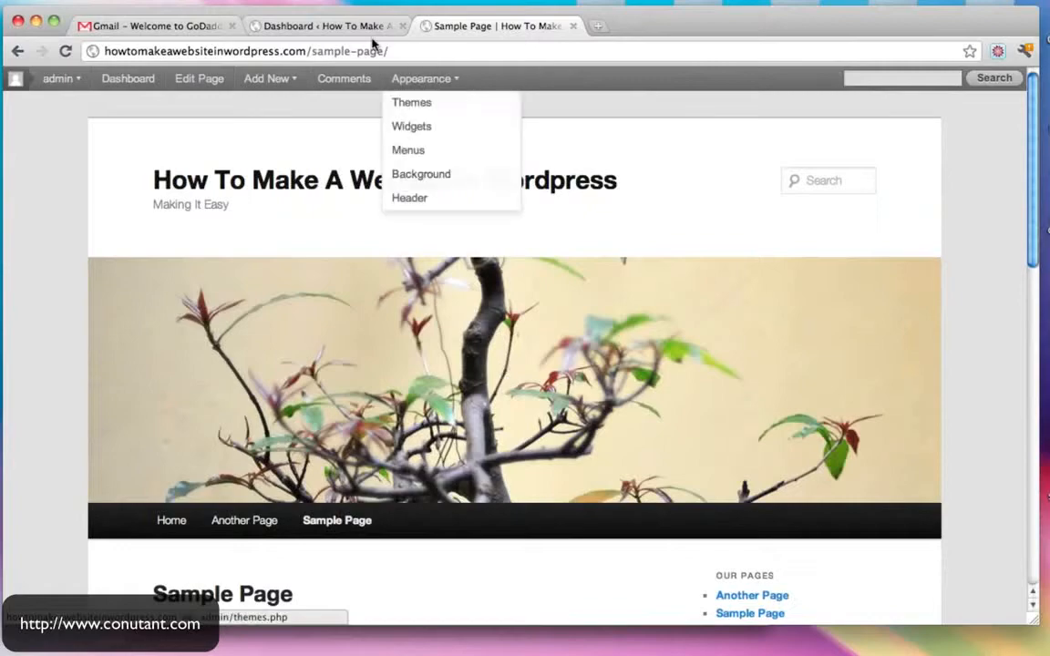
# - Go back to the dashboard and open Settings > Reading
pyautogui.click(352, 30)
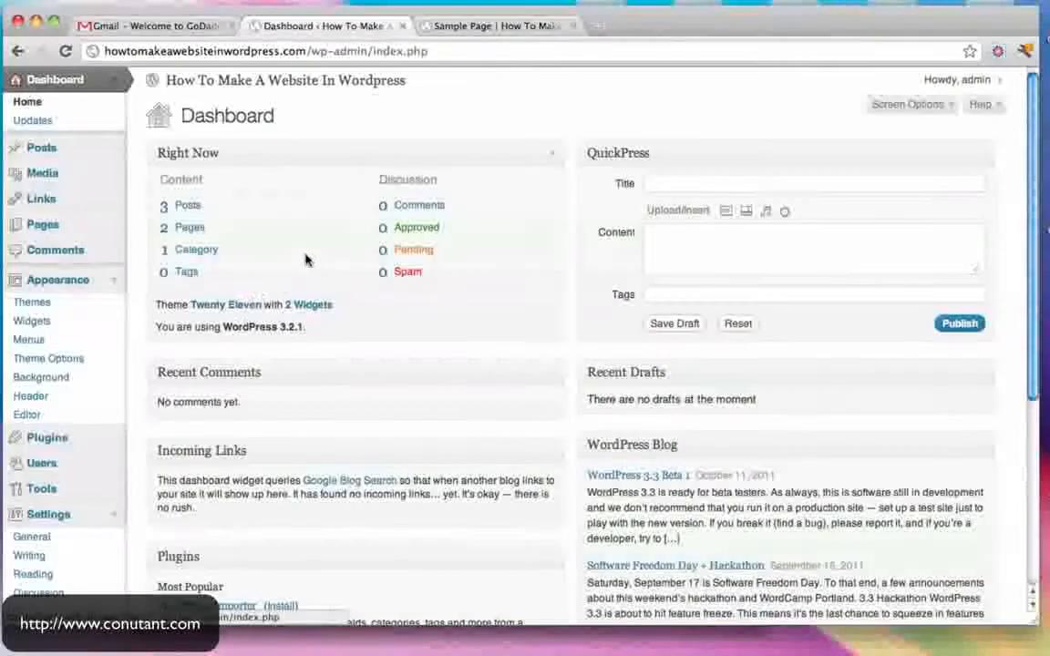
pyautogui.scroll(-3, 305, 260)
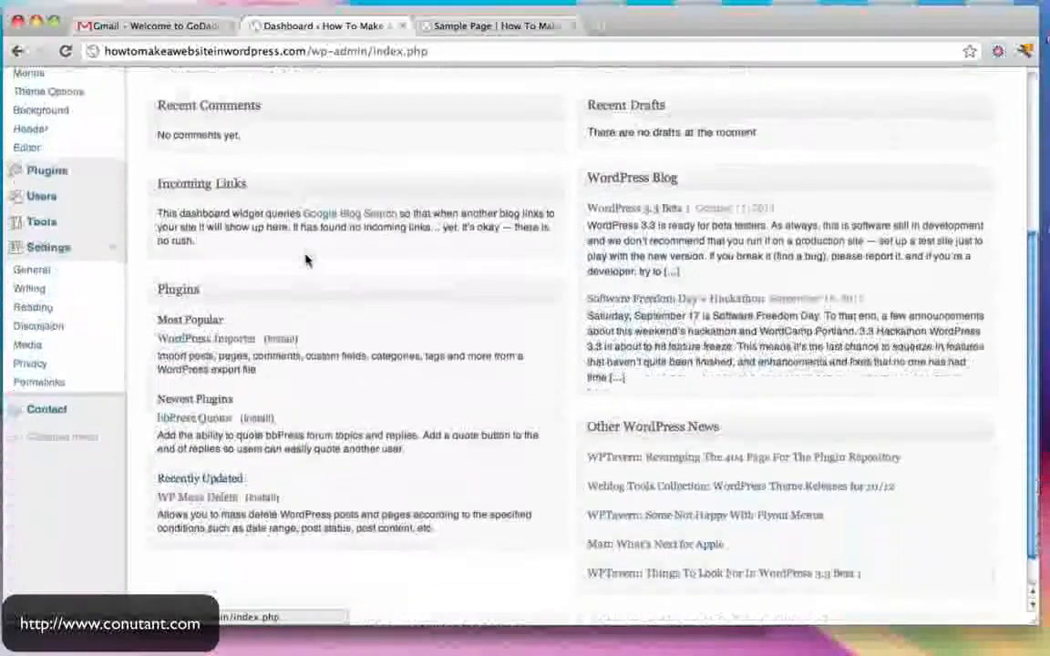
pyautogui.click(43, 311)
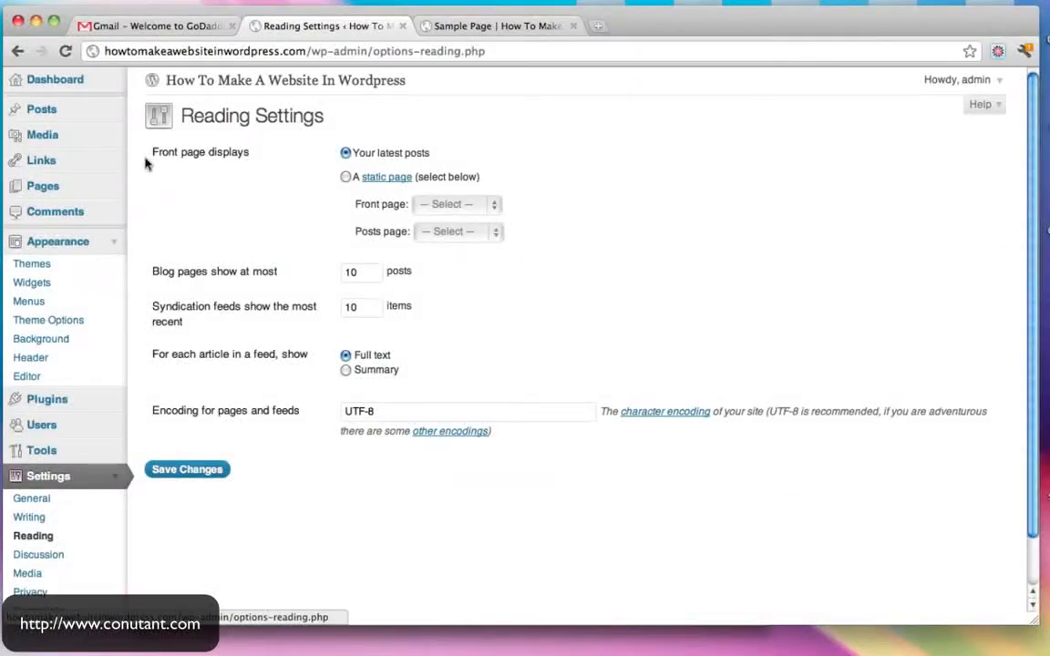
# - Set the front page to display the static Sample Page and save the Reading settings
pyautogui.moveTo(154, 157); pyautogui.dragTo(260, 155)
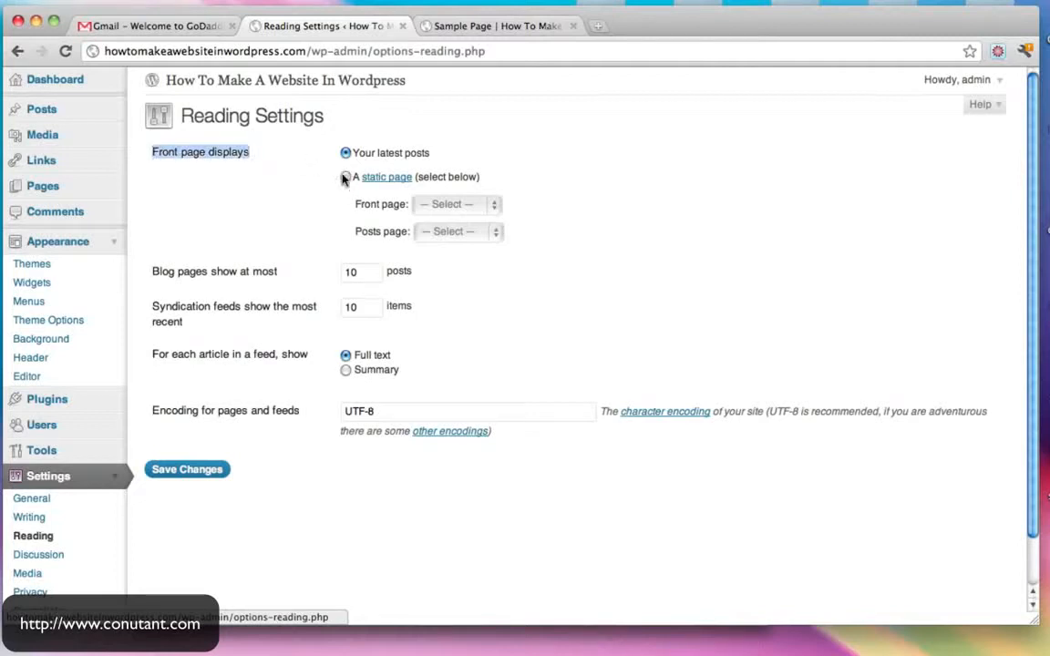
pyautogui.click(484, 205)
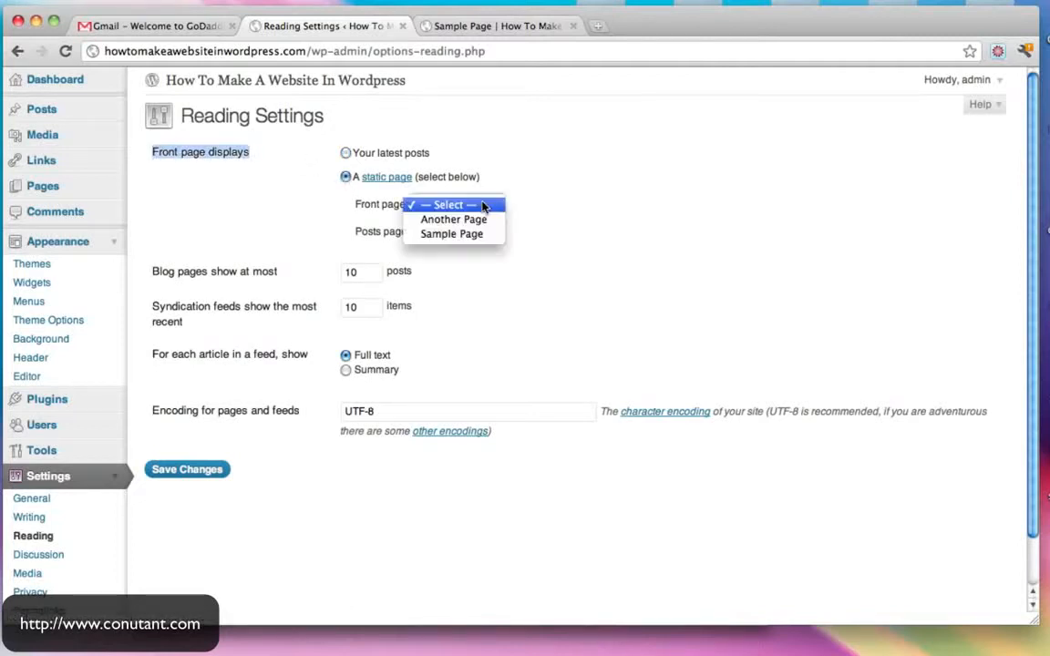
pyautogui.click(464, 234)
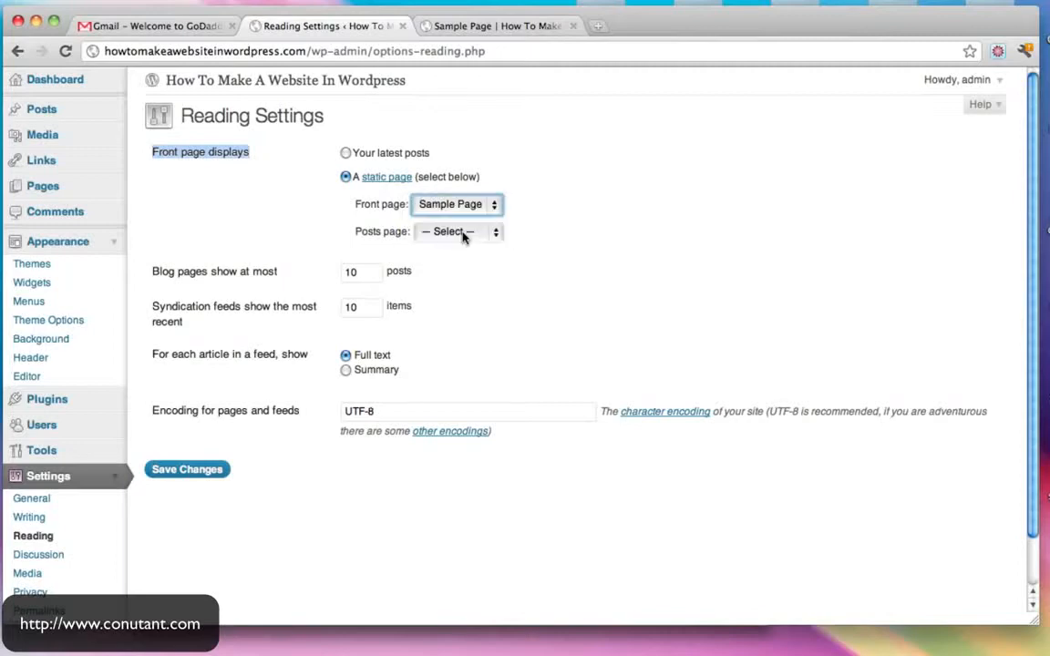
pyautogui.click(205, 473)
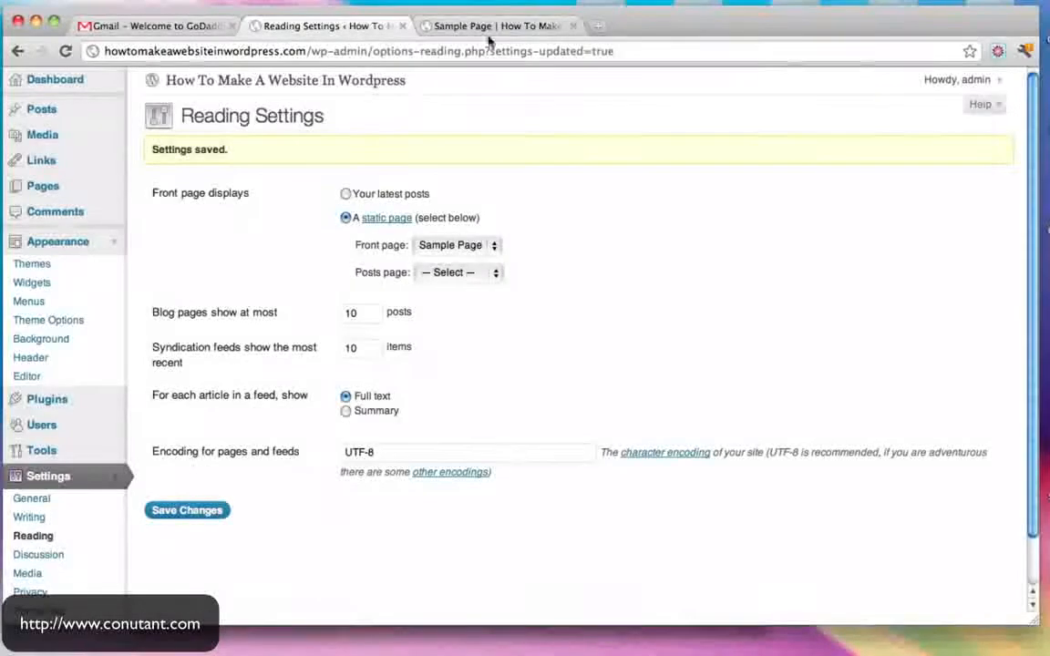
# - Check the new homepage on the live site, open Another Page, and return to Reading Settings
pyautogui.click(502, 27)
pyautogui.click(255, 57)
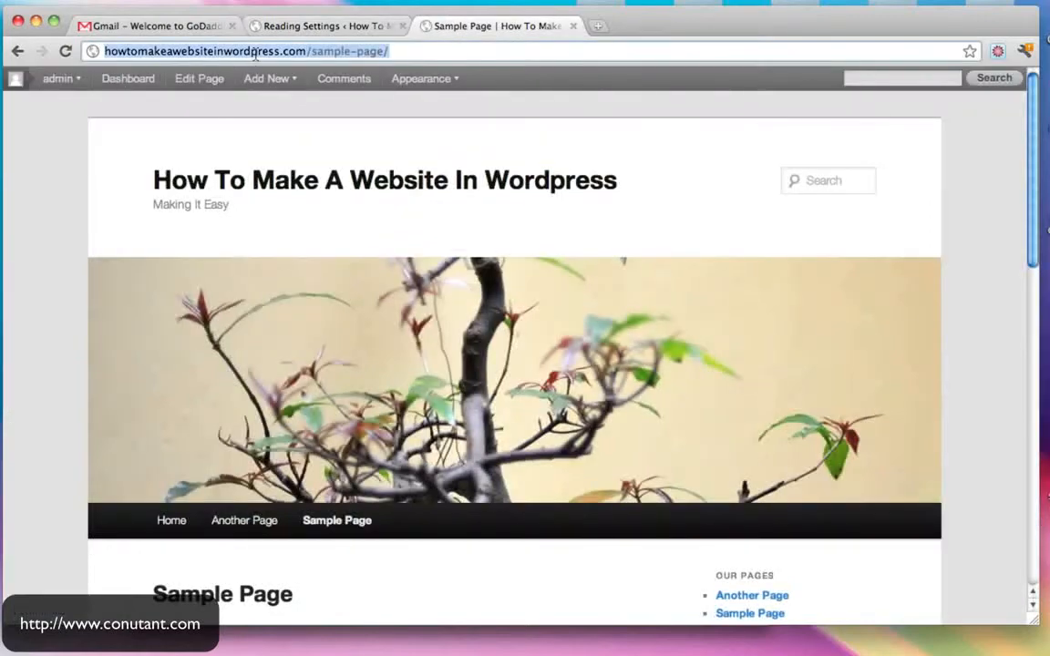
pyautogui.click(187, 181)
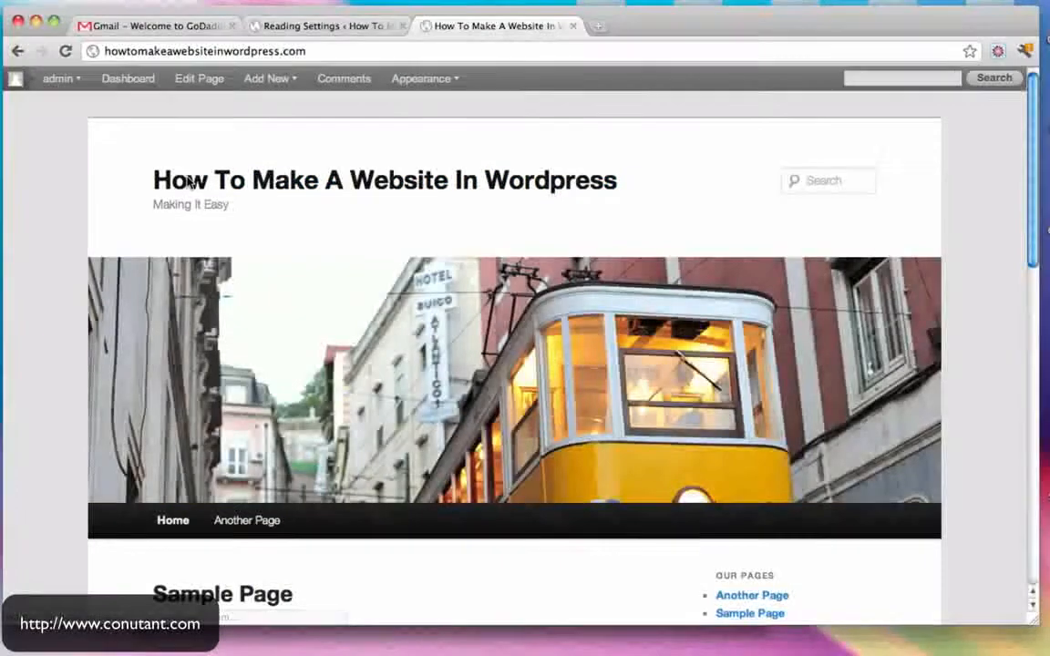
pyautogui.scroll(-4, 235, 492)
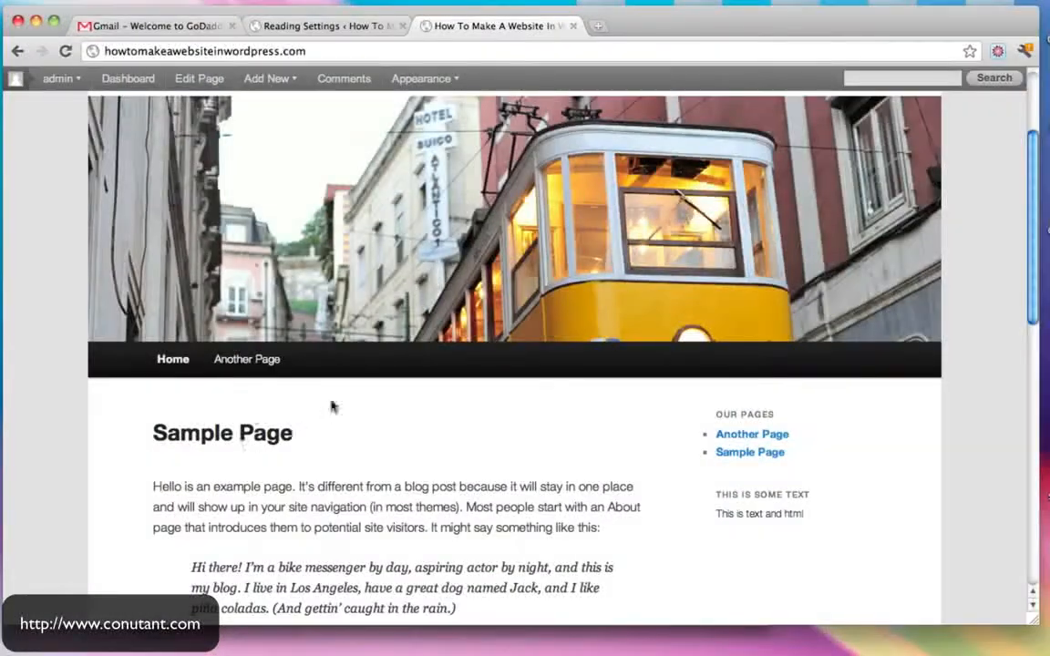
pyautogui.scroll(-8, 331, 406)
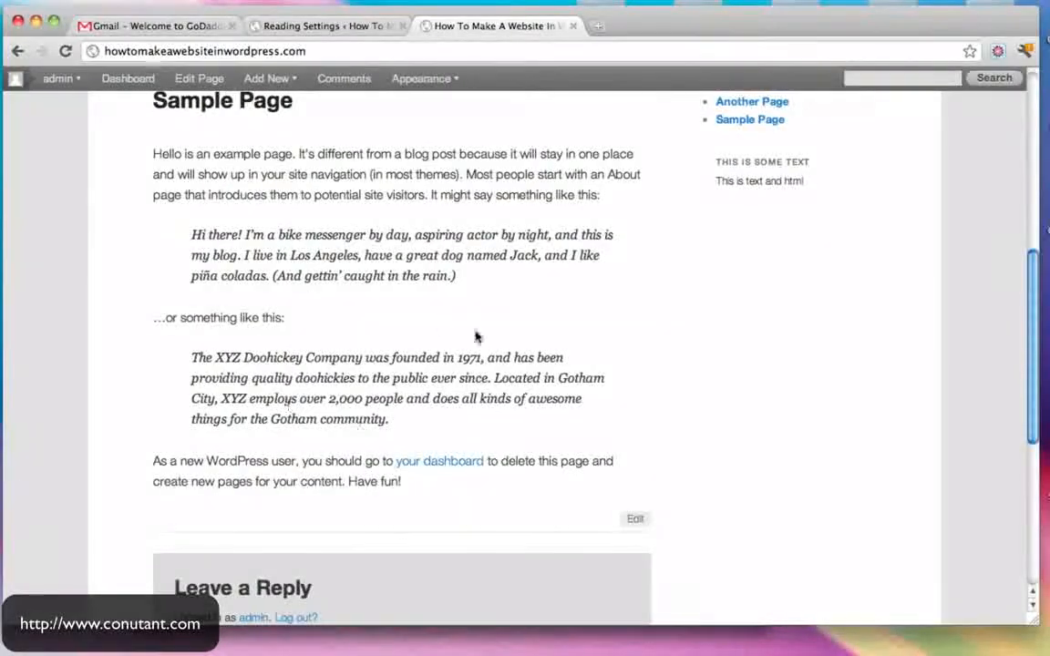
pyautogui.scroll(12, 478, 335)
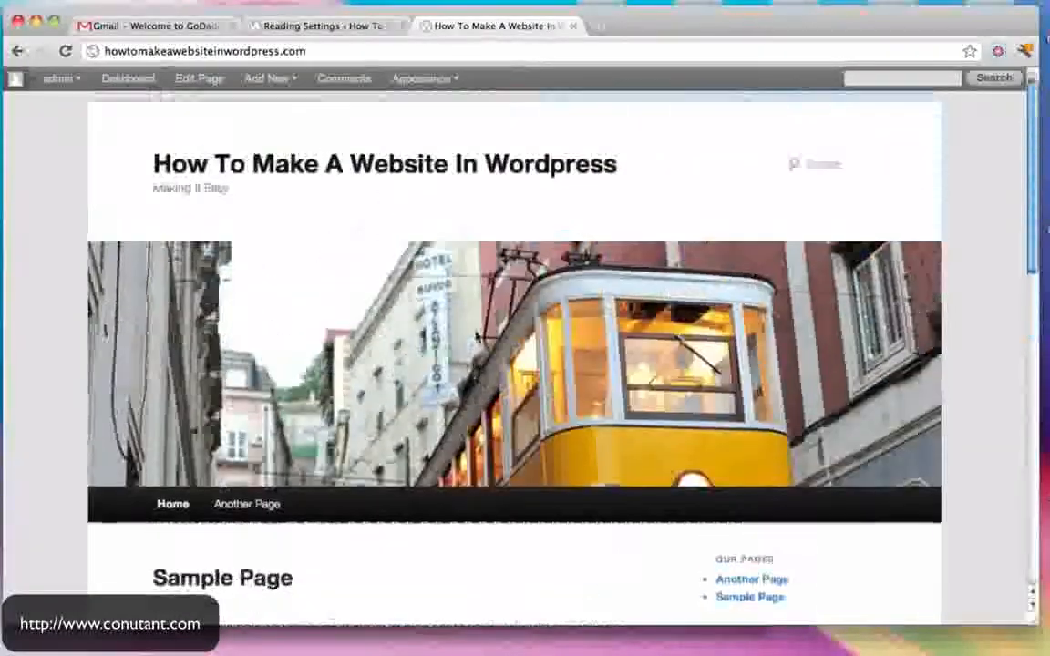
pyautogui.click(256, 502)
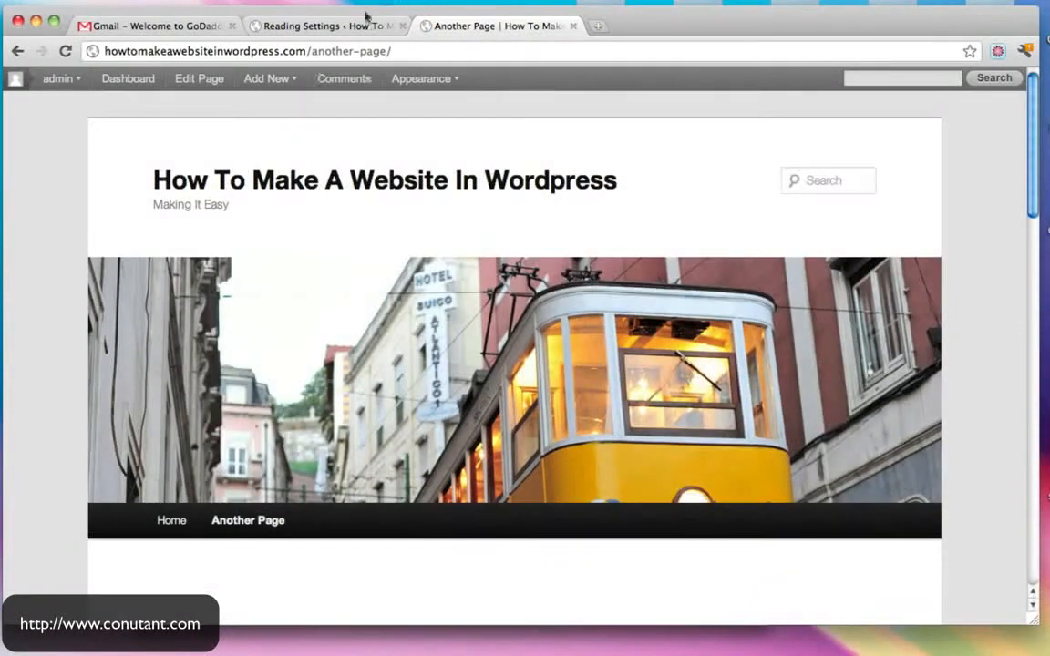
pyautogui.click(364, 22)
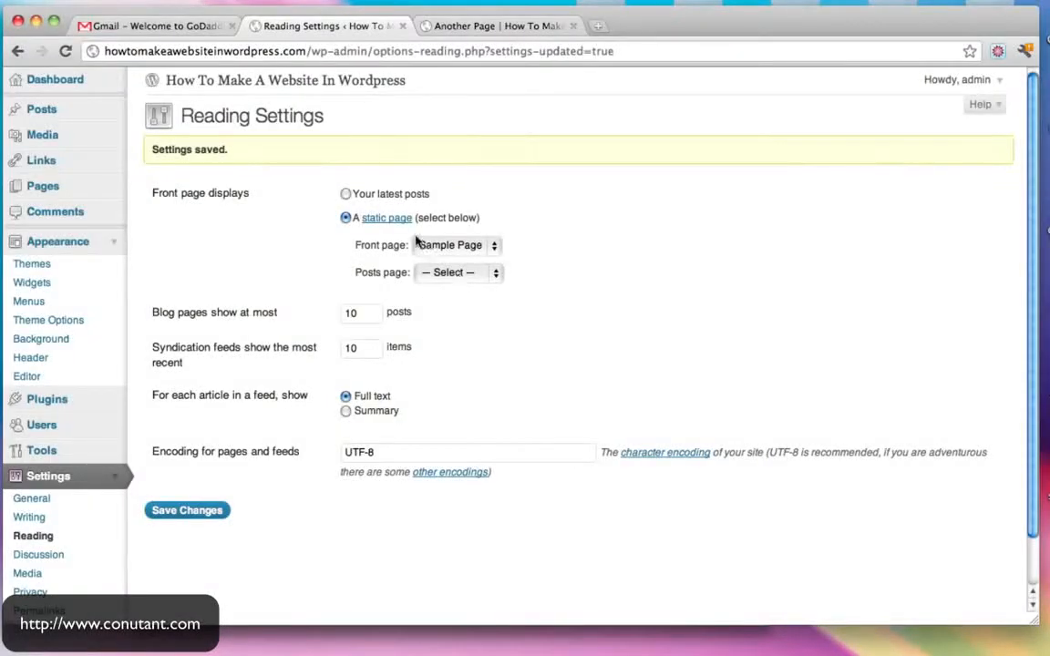
# - Set the posts page to Another Page and save the Reading settings
pyautogui.click(491, 278)
pyautogui.click(459, 288)
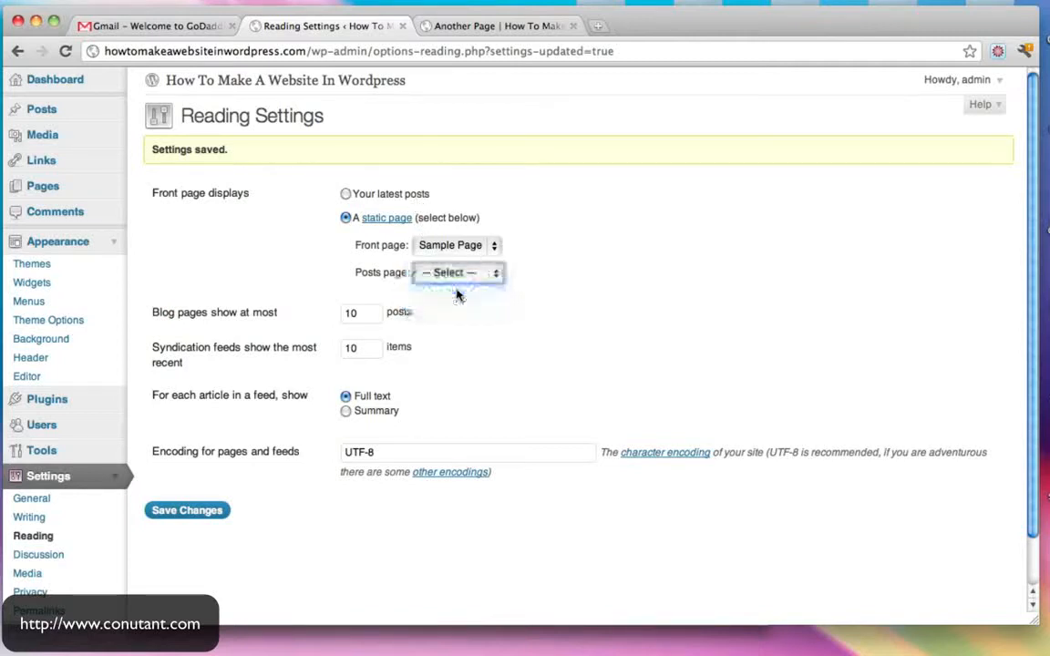
pyautogui.click(193, 511)
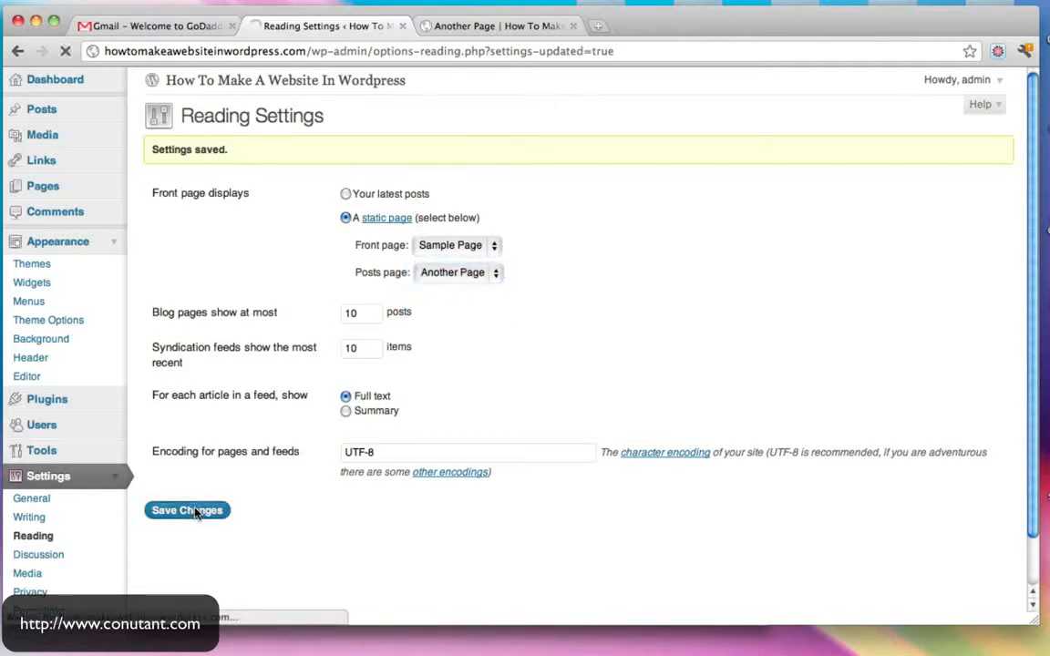
# - Reload Another Page on the live site to see the change, then close that tab
pyautogui.click(480, 26)
pyautogui.click(315, 52)
pyautogui.press('Return')
pyautogui.moveTo(500, 157)
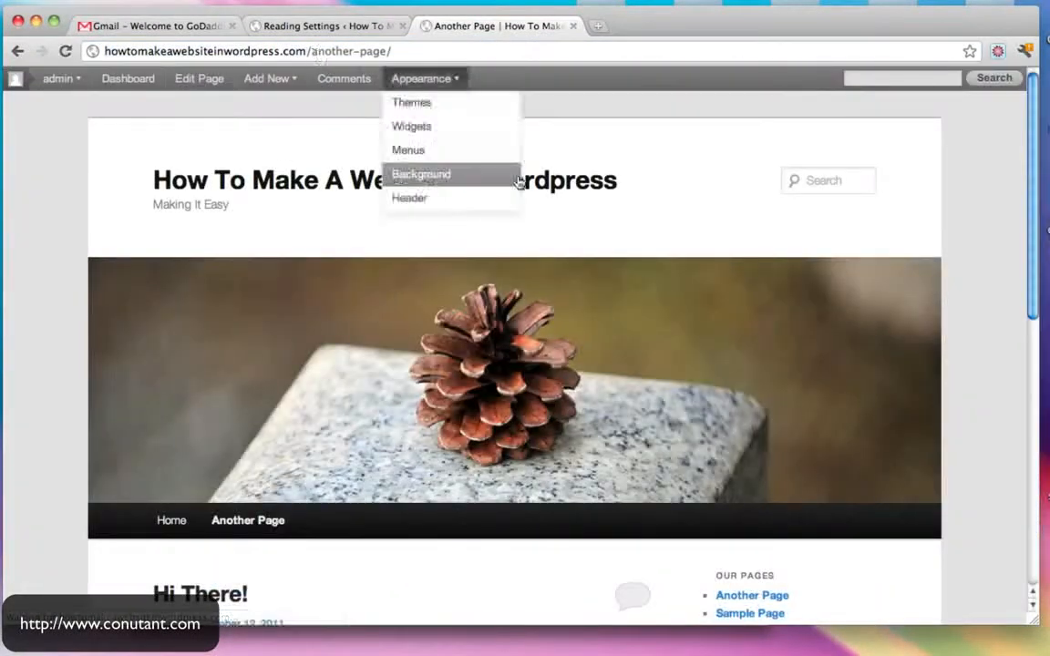
pyautogui.scroll(-5, 500, 157)
pyautogui.scroll(-3, 378, 447)
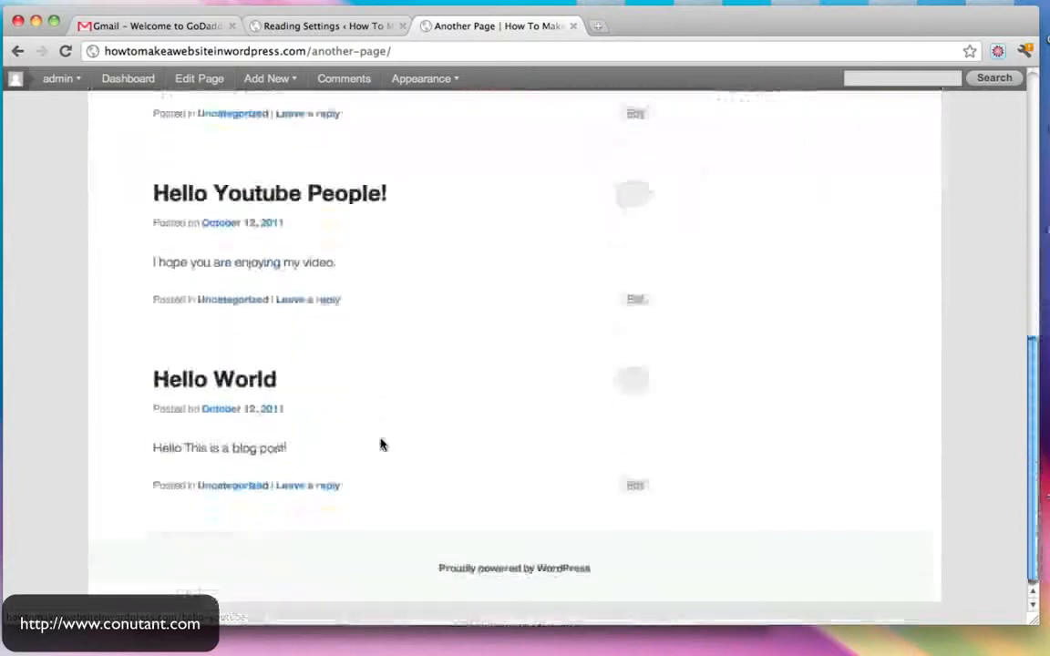
pyautogui.scroll(8, 346, 456)
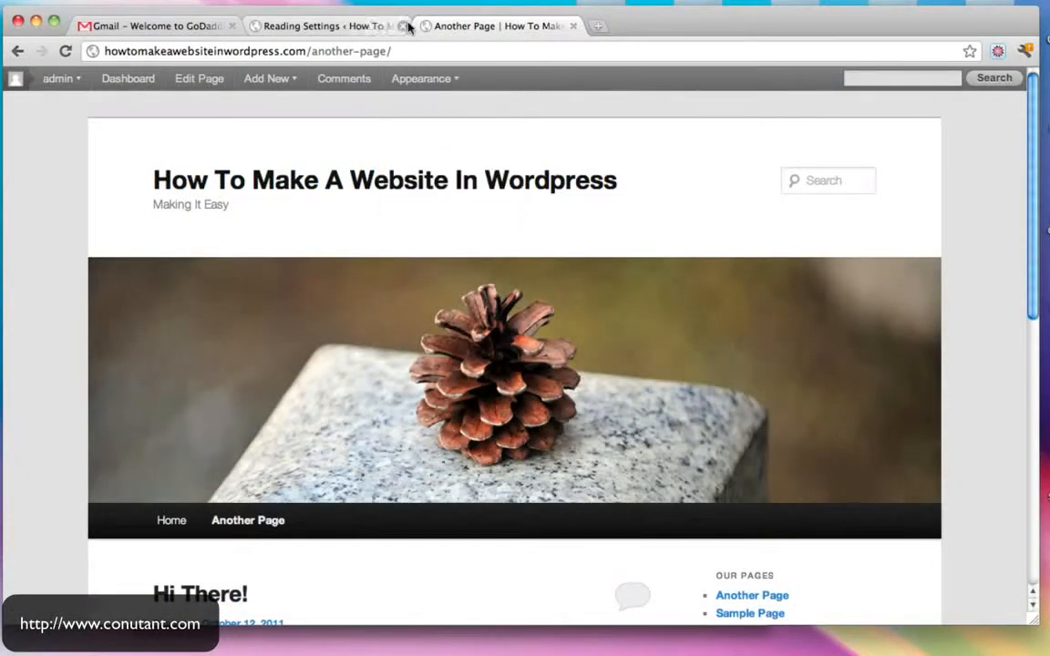
pyautogui.click(573, 26)
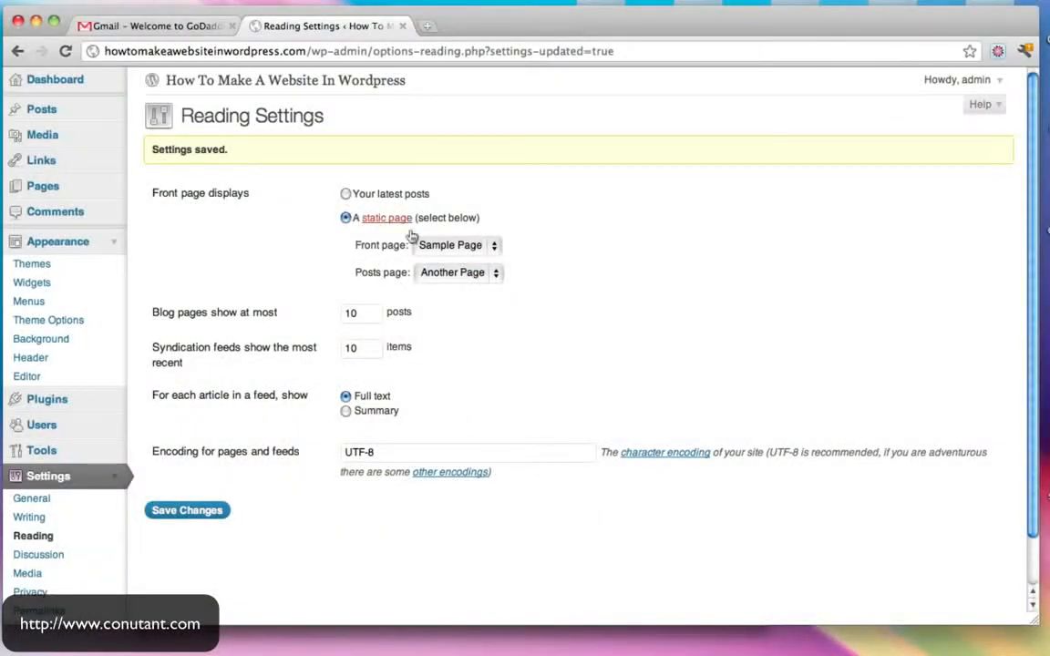
# - Reset the posts page to '— Select —', save, and return to the Dashboard
pyautogui.click(467, 272)
pyautogui.click(471, 262)
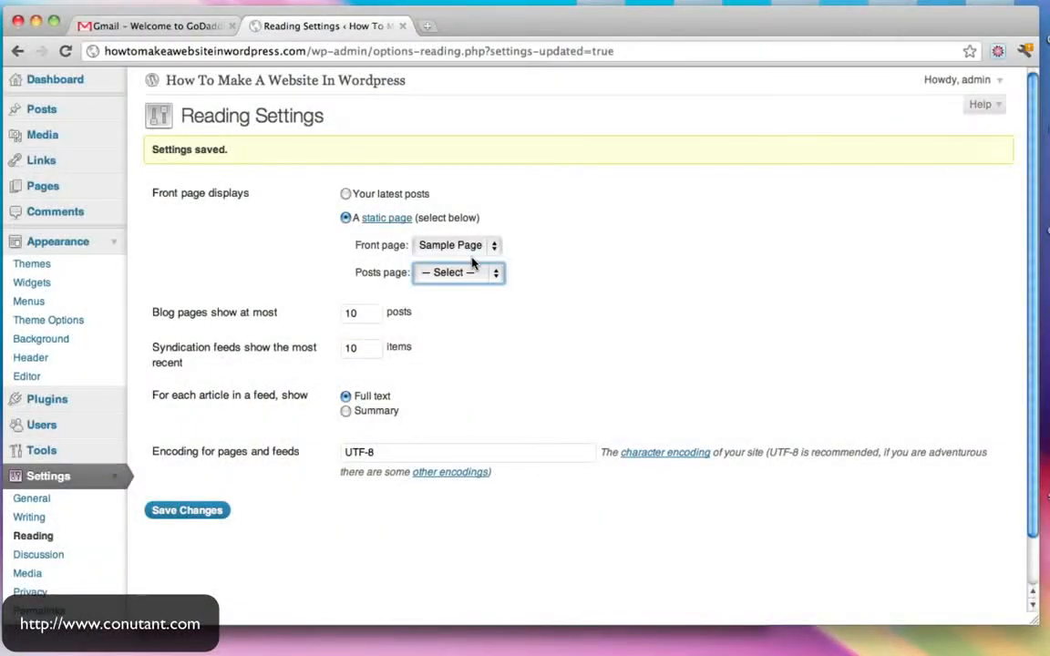
pyautogui.click(212, 516)
pyautogui.click(185, 82)
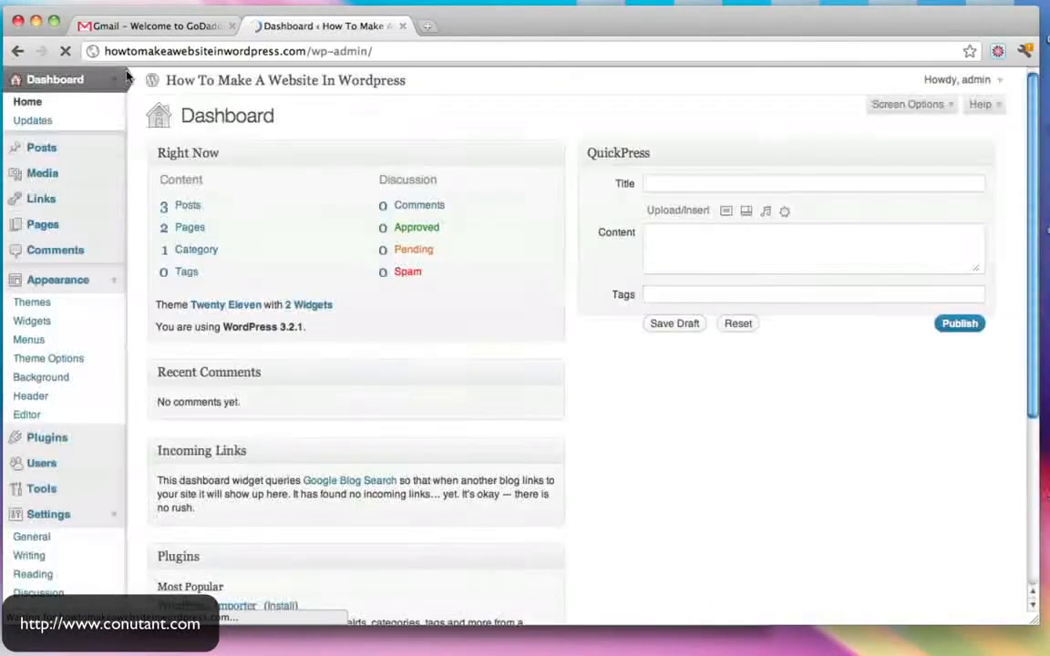
# - Open Appearance > Header and remove the site's header image
pyautogui.scroll(-5, 401, 290)
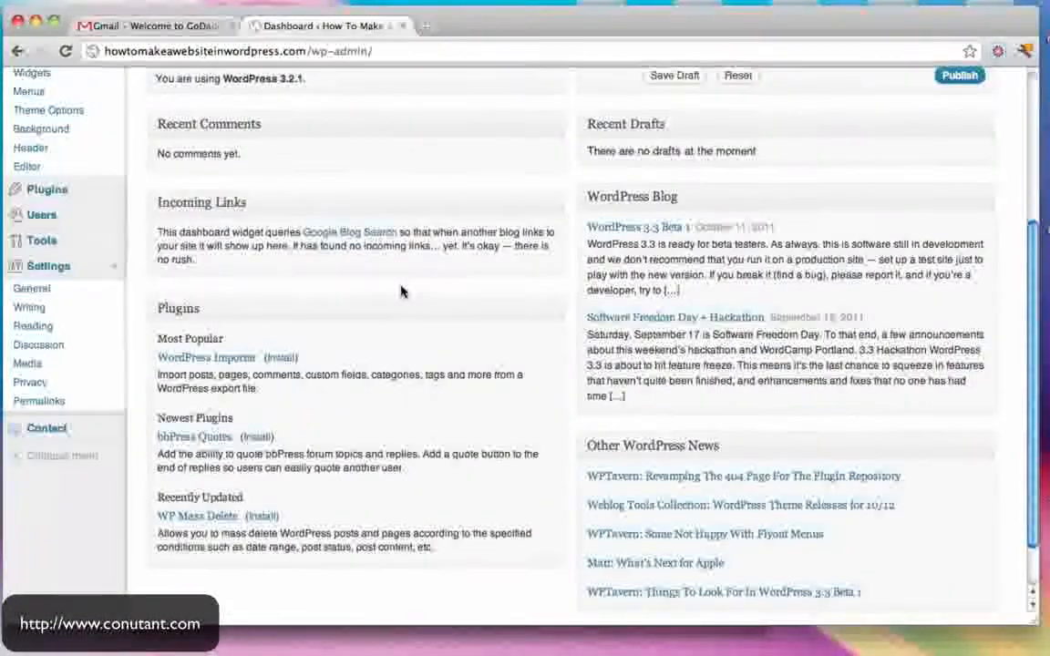
pyautogui.scroll(3, 232, 310)
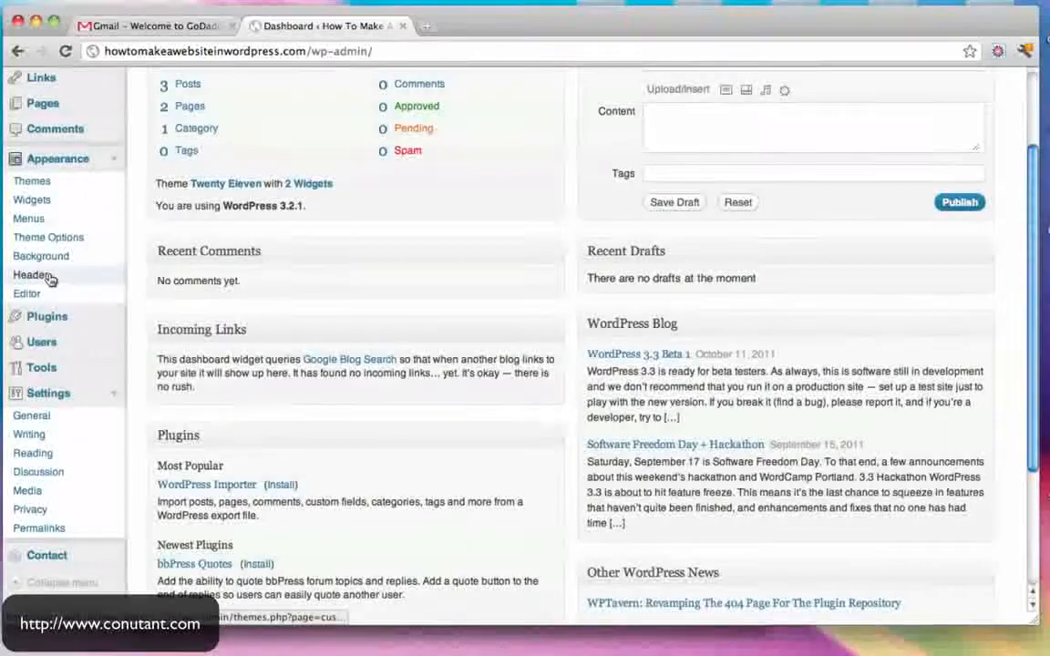
pyautogui.click(113, 159)
pyautogui.click(113, 160)
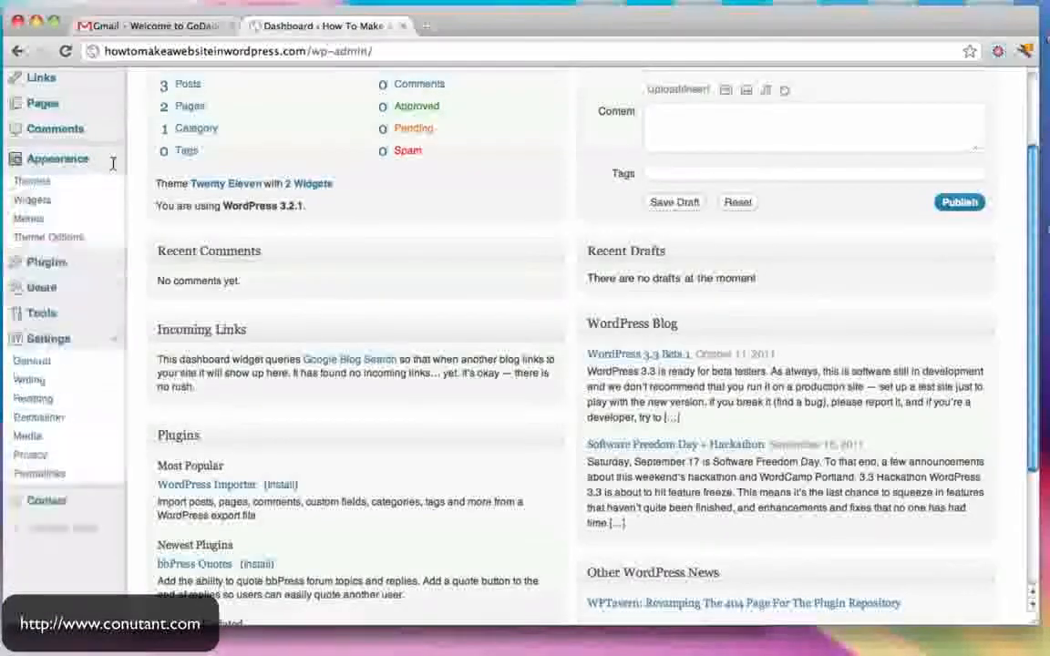
pyautogui.click(33, 274)
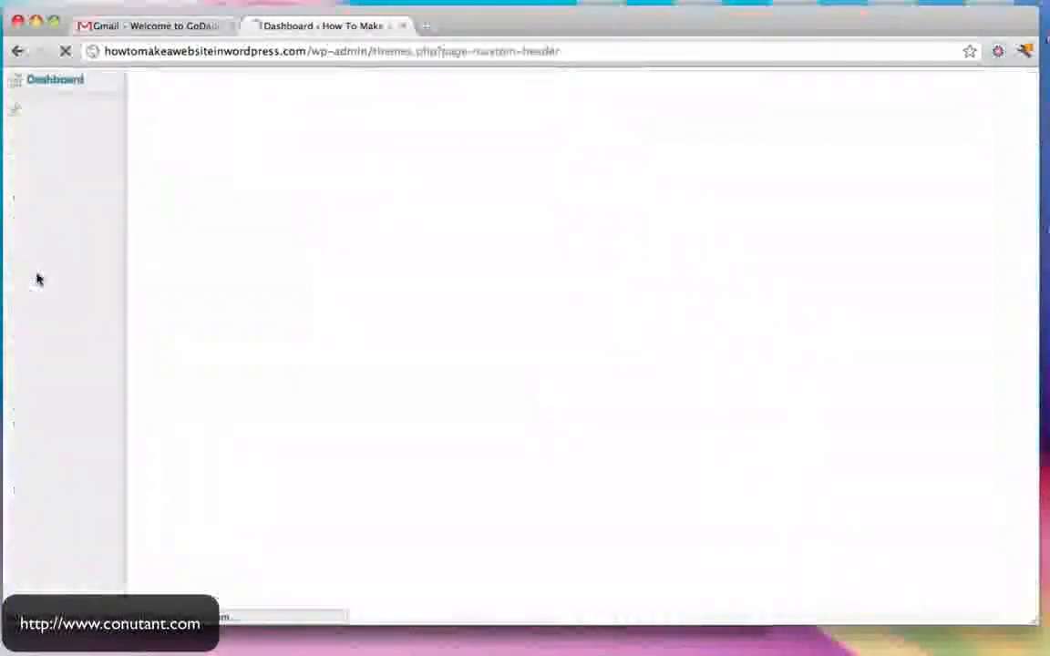
pyautogui.scroll(-10, 574, 335)
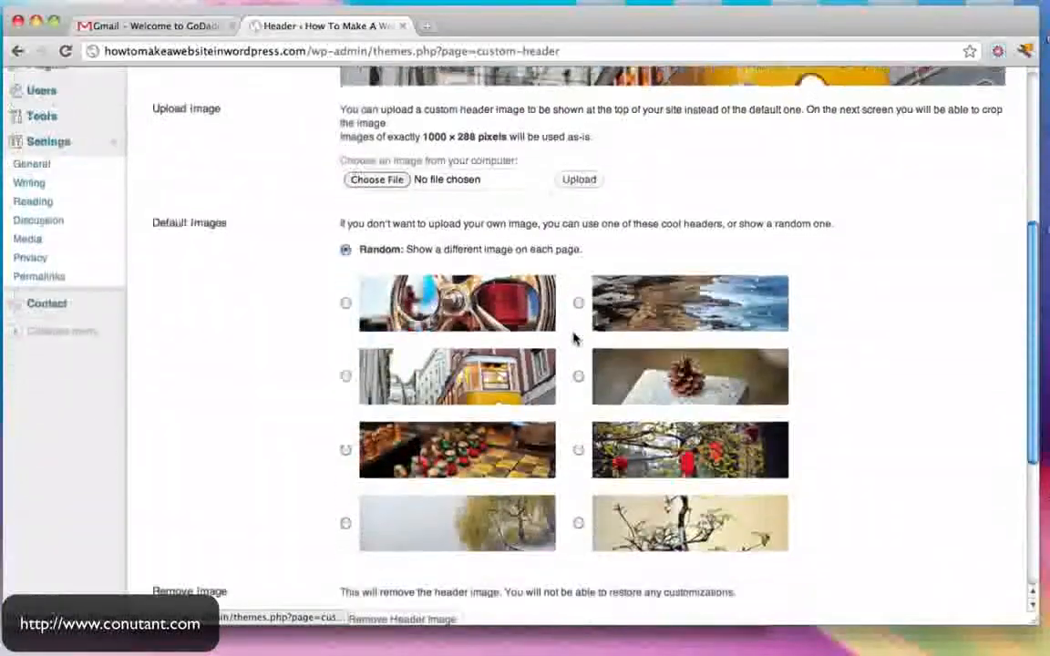
pyautogui.scroll(3, 574, 339)
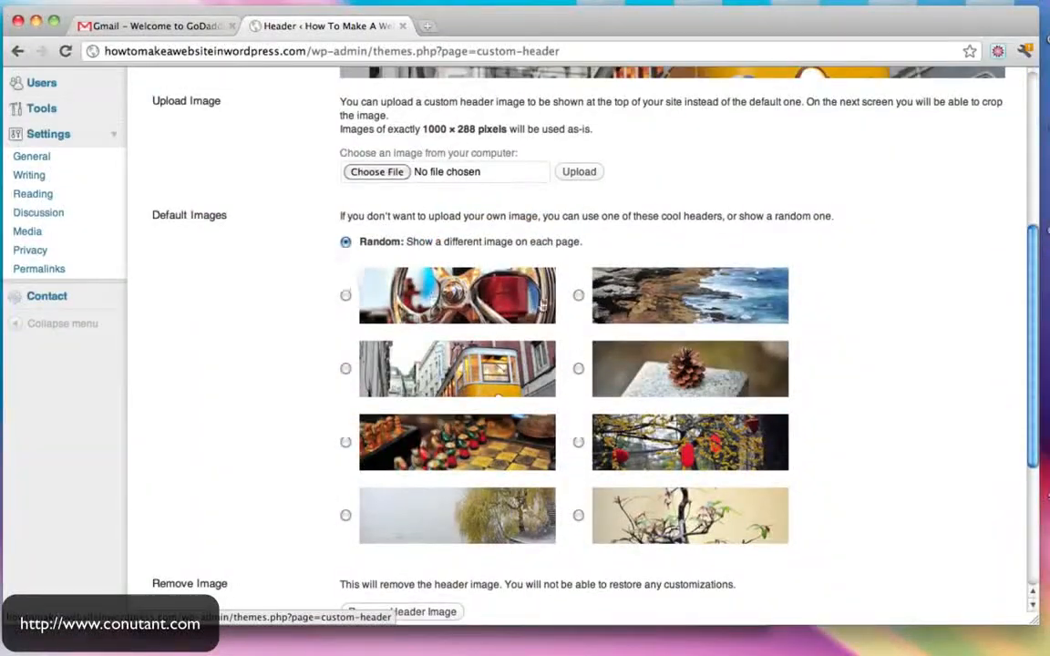
pyautogui.scroll(-5, 582, 349)
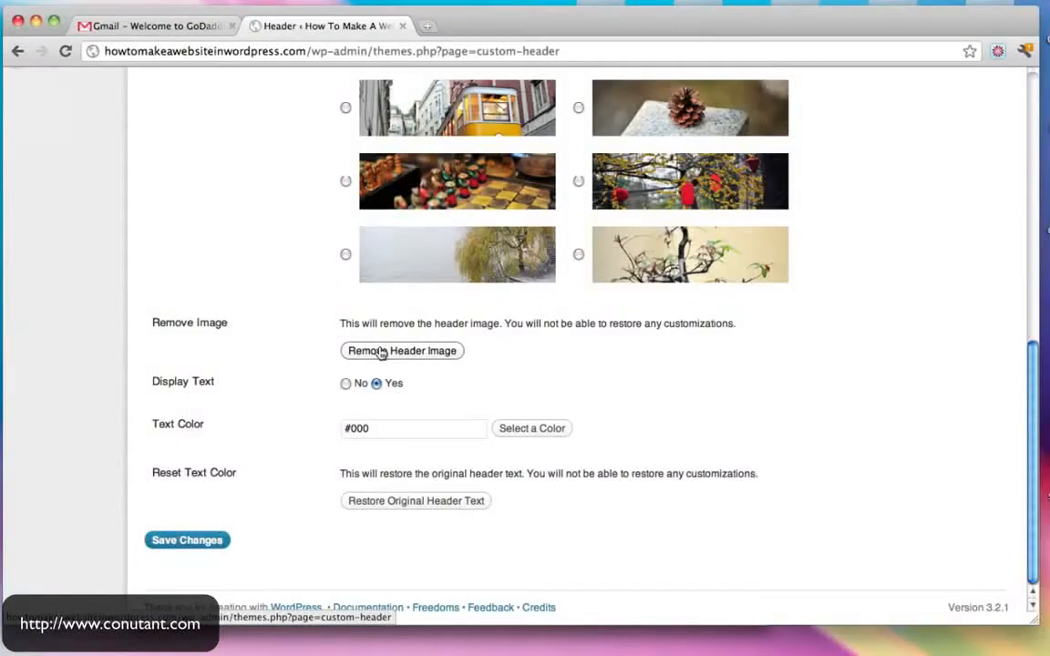
pyautogui.scroll(-15, 380, 352)
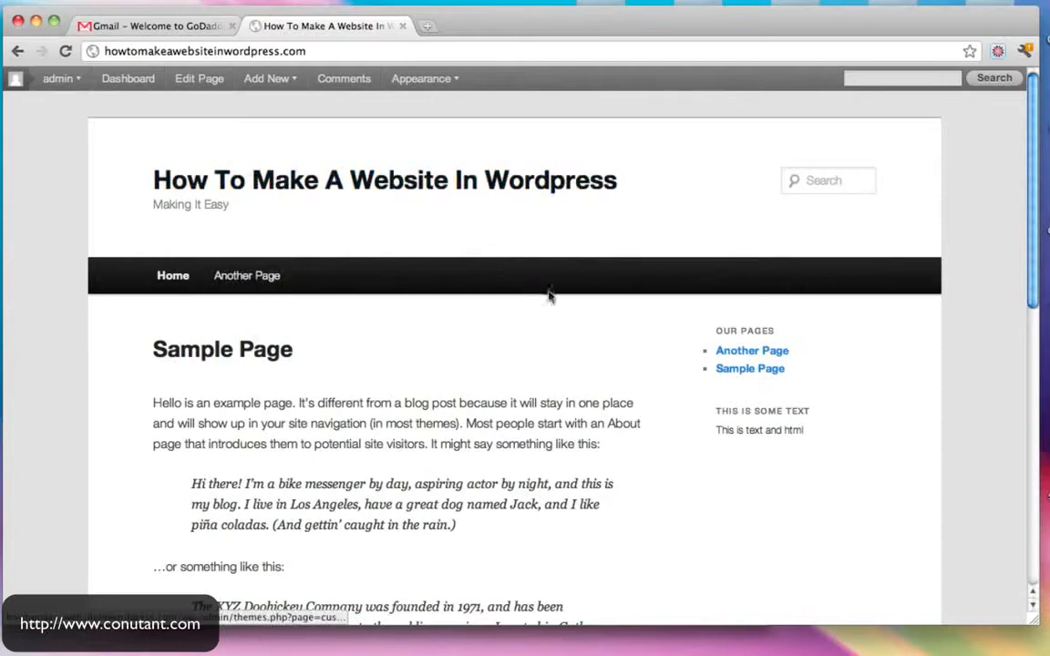
pyautogui.scroll(-10, 550, 294)
pyautogui.scroll(10, 551, 295)
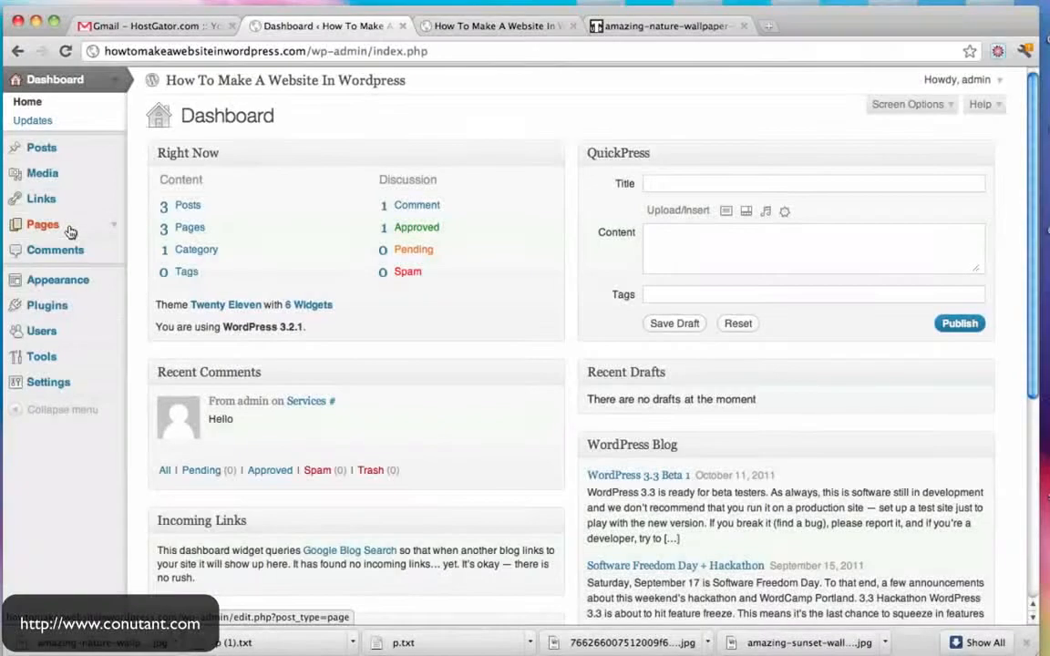
# - Create a page titled 'This is a new page' with three pasted Lorem ipsum paragraphs
pyautogui.click(113, 226)
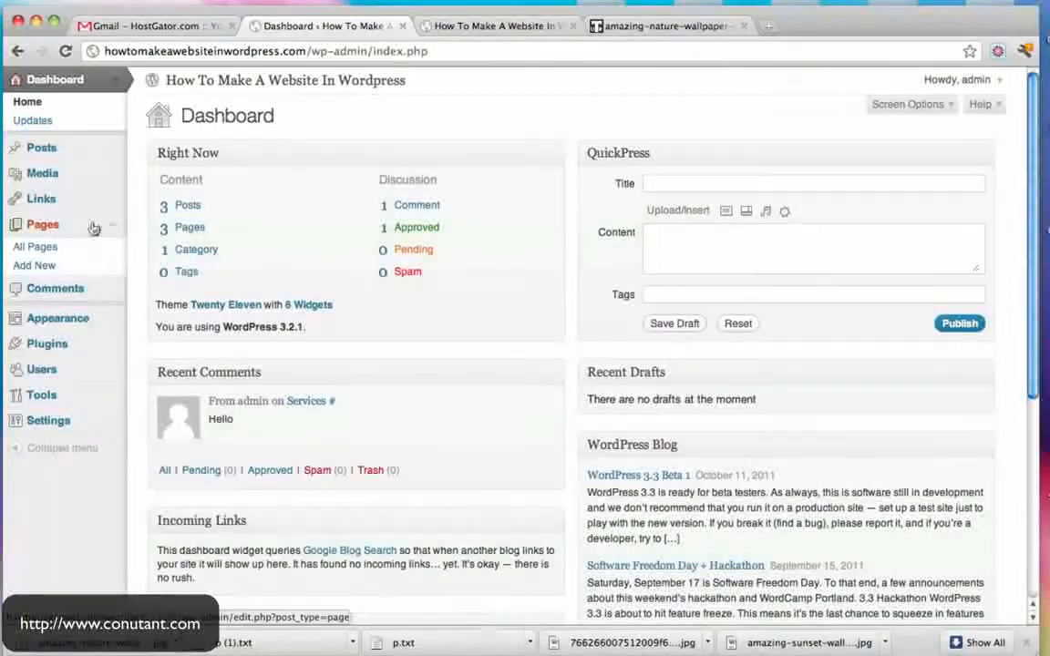
pyautogui.click(50, 226)
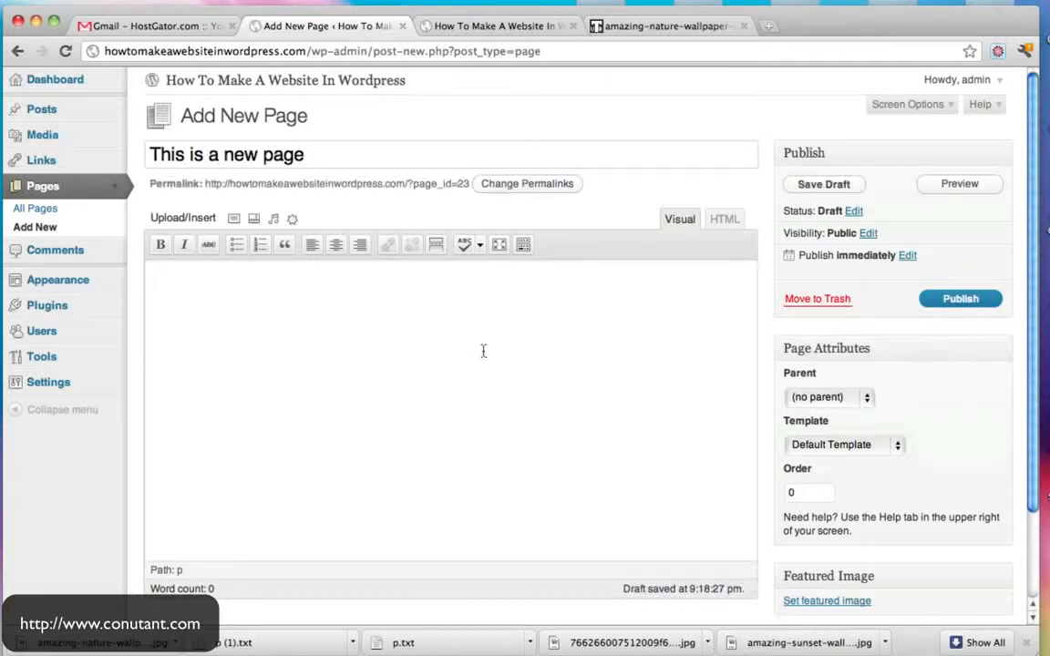
pyautogui.write('Lorem ipsum dolor sit amet, consectetuer adipiscing elit. Nam nibh. Nunc varius facilisis eros. Sed erat. In in velit quis arcu ornare laoreet. Curabitur adipiscing luctus massa.  Integer ut purus ac augue commodo commodo. Nunc nec mi eu justo tempor consectetuer. Etiam vitae nisl. In dignissim lacus ut ante. Cras elit lectus, bibendum a, adipiscing vitae, commodo et, dui.  Ut tincidunt tortor. Donec nonummy, enim in lacinia pulvinar, velit tellus scelerisque augue, ac posuere libero urna eget neque. Cras ipsum. Vestibulum pretium, lectus nec venenatis volutpat, purus lectus ultrices risus, a condimentum risus mi et quam. Pellentesque auctor fringilla neque. Duis eu massa ut lorem iaculis vestibulum. Maecenas facilisis elit sed justo. Quisque volutpat malesuada velit.')
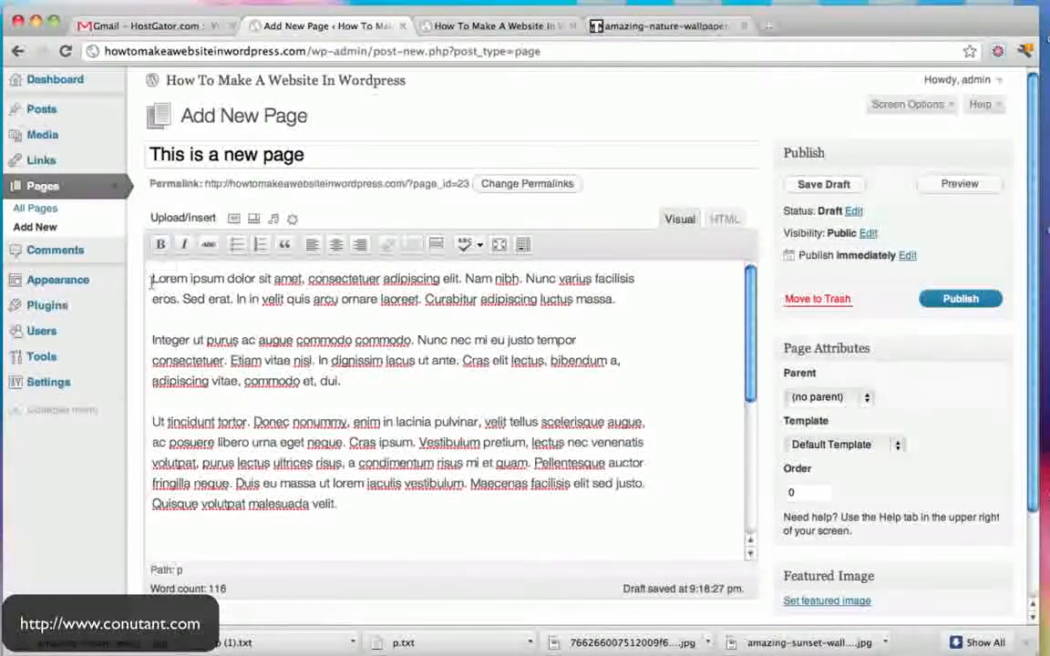
pyautogui.click(234, 223)
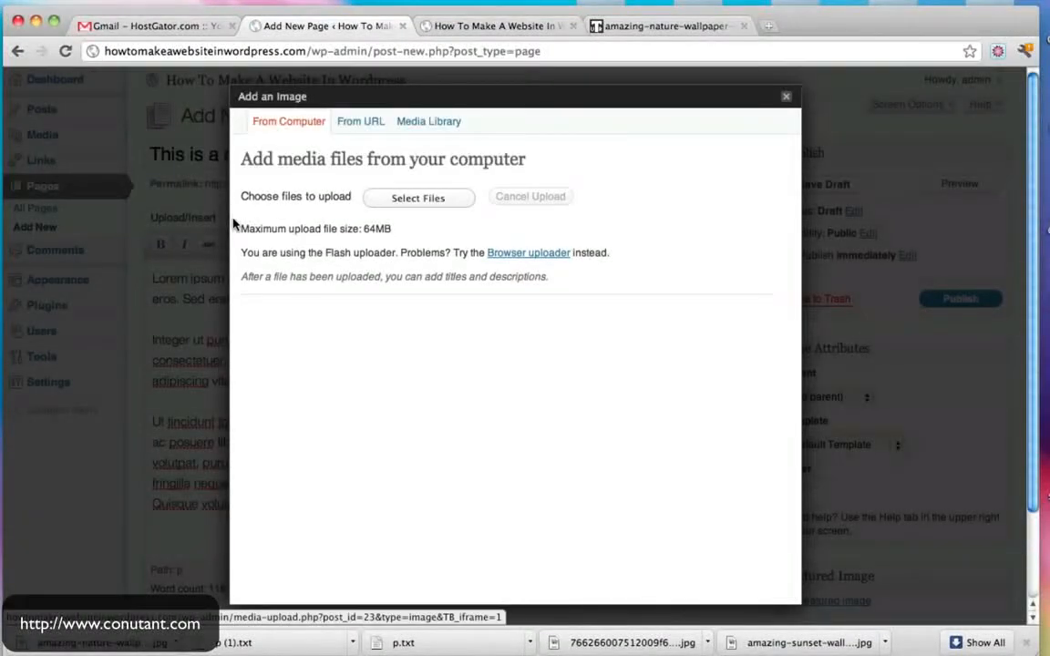
# - Upload amazing-nature-wallpaper-pac-0.jpg and insert it left-aligned at full size, linked to its attachment page
pyautogui.click(432, 197)
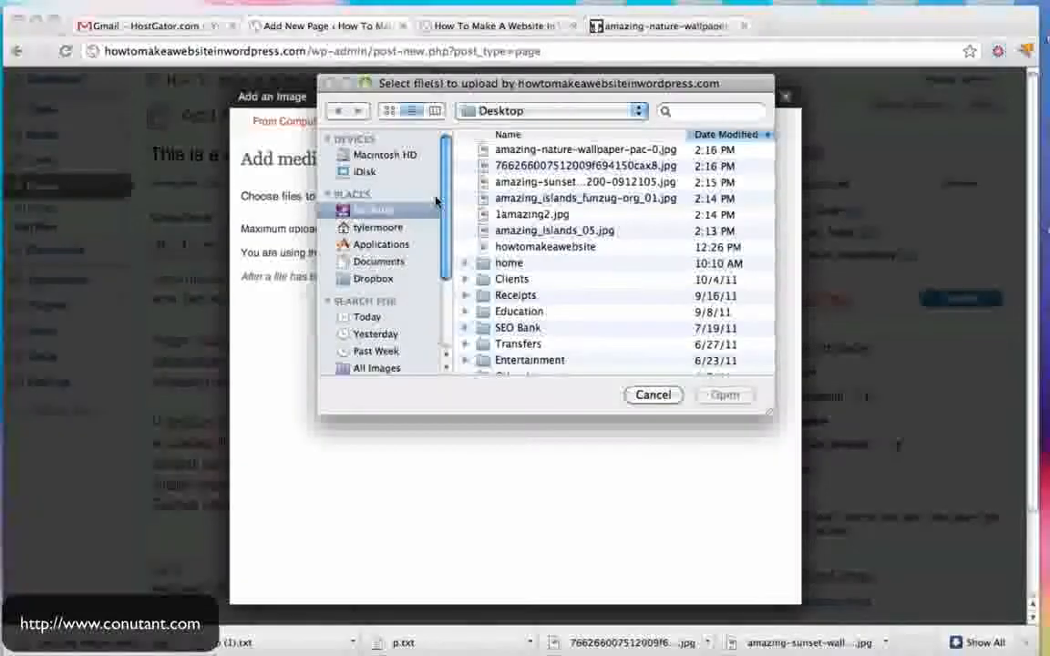
pyautogui.click(389, 111)
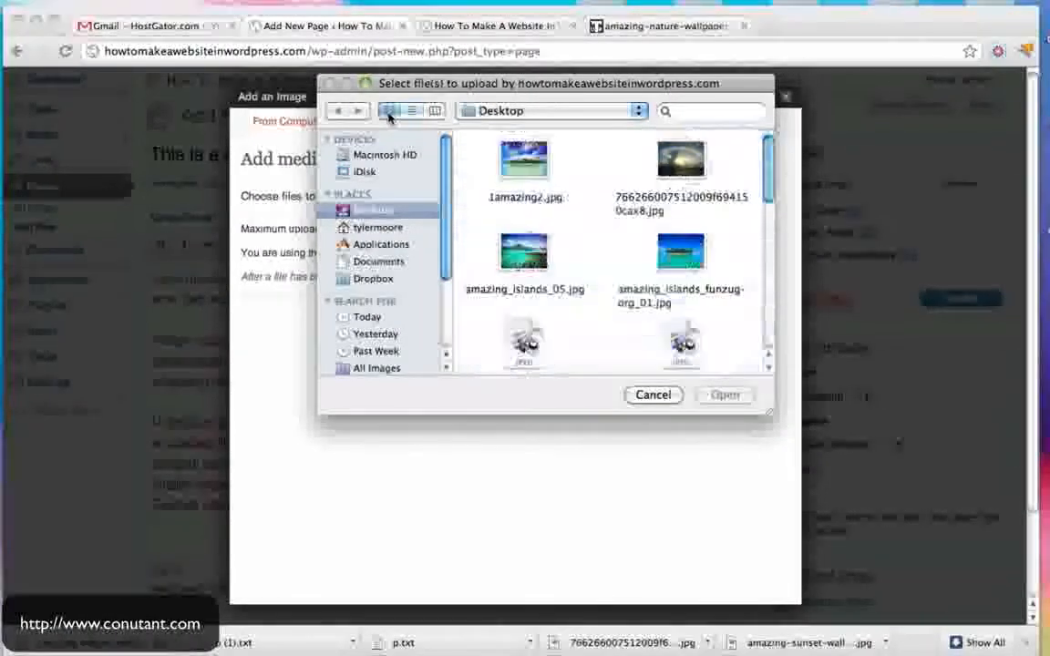
pyautogui.scroll(-2, 643, 206)
pyautogui.click(518, 262)
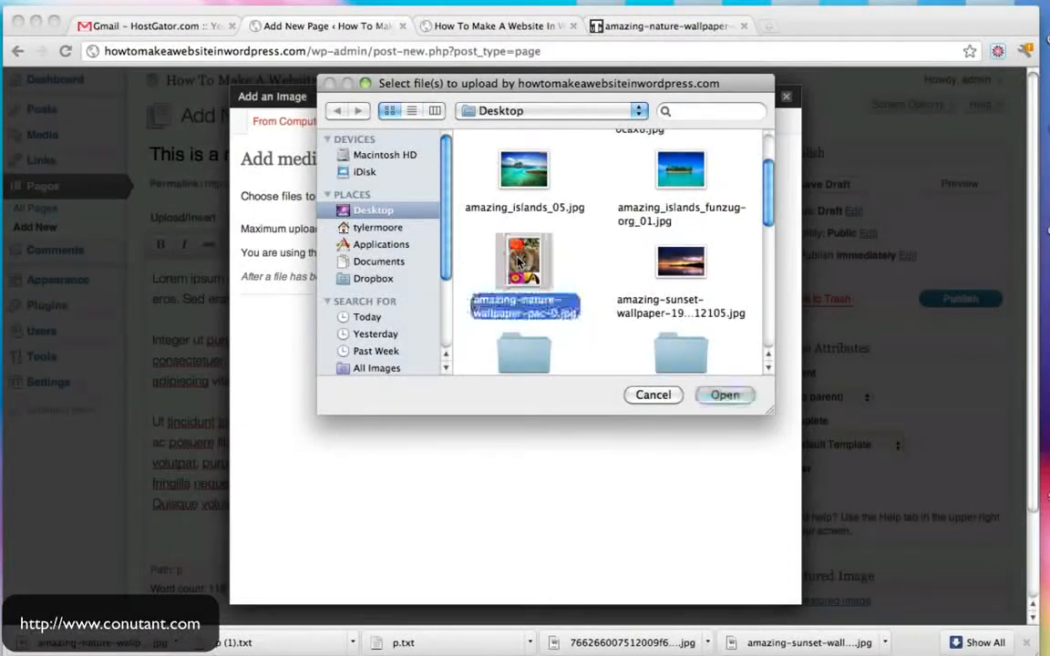
pyautogui.click(726, 395)
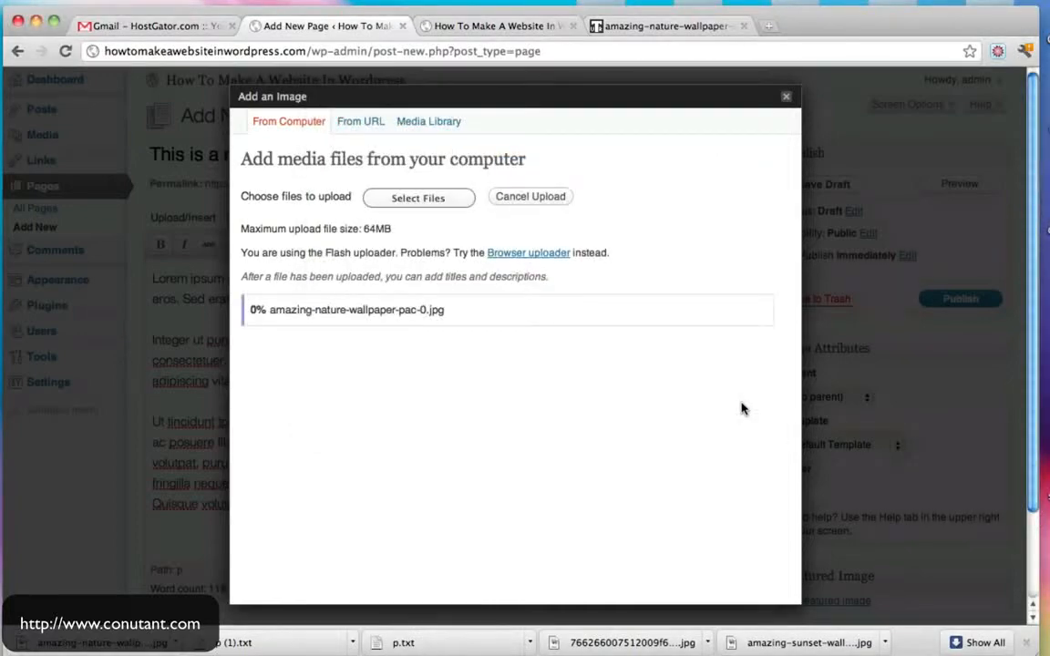
pyautogui.scroll(-5, 743, 409)
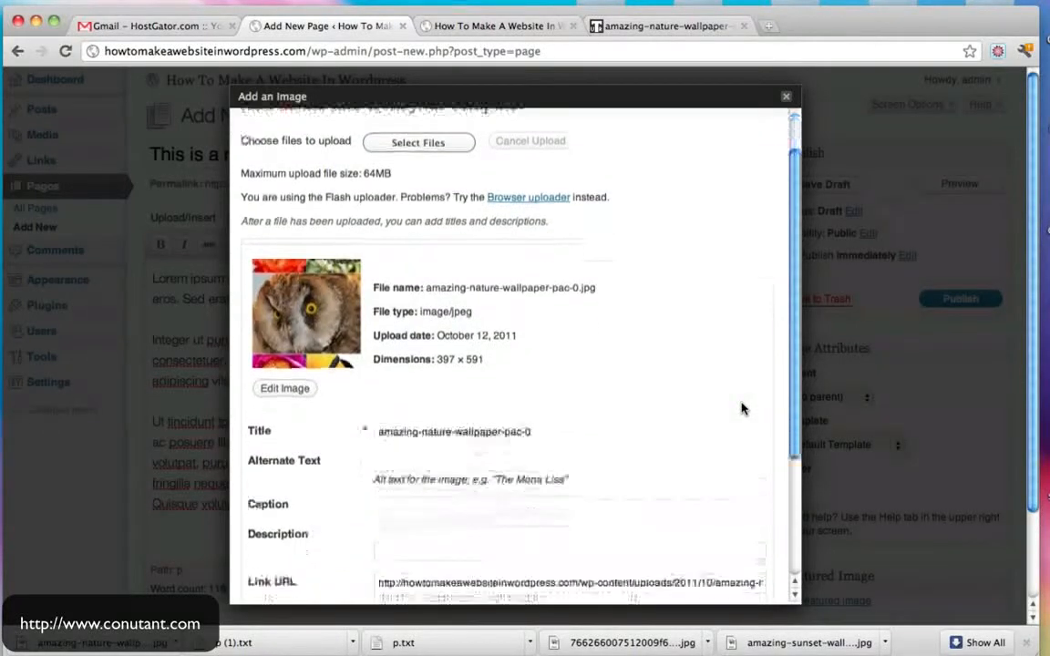
pyautogui.scroll(-2, 743, 408)
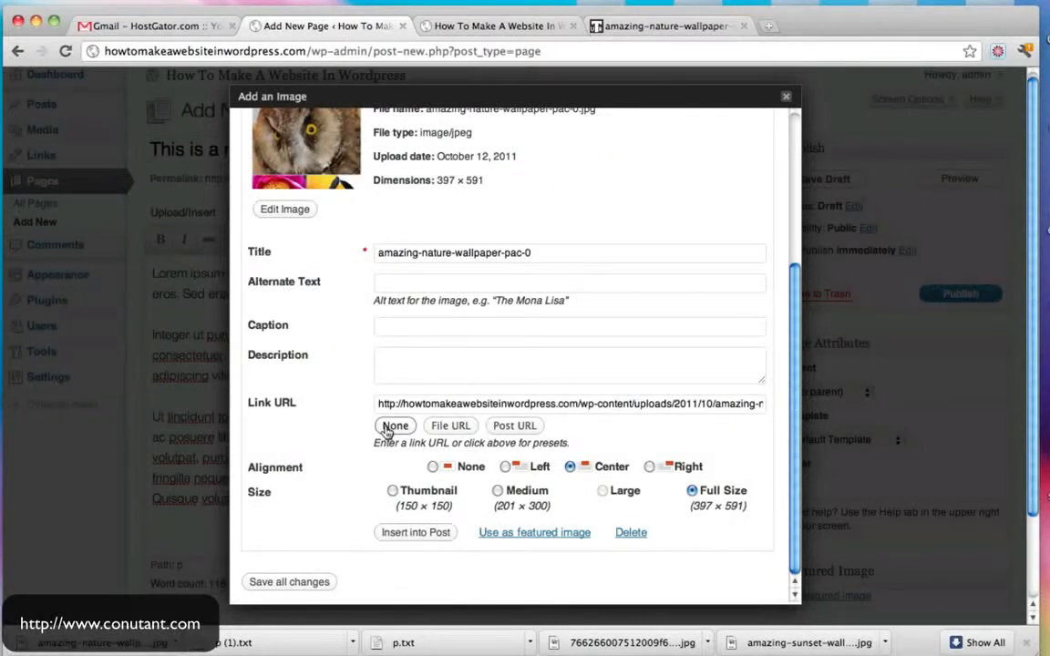
pyautogui.click(388, 430)
pyautogui.click(463, 428)
pyautogui.click(533, 426)
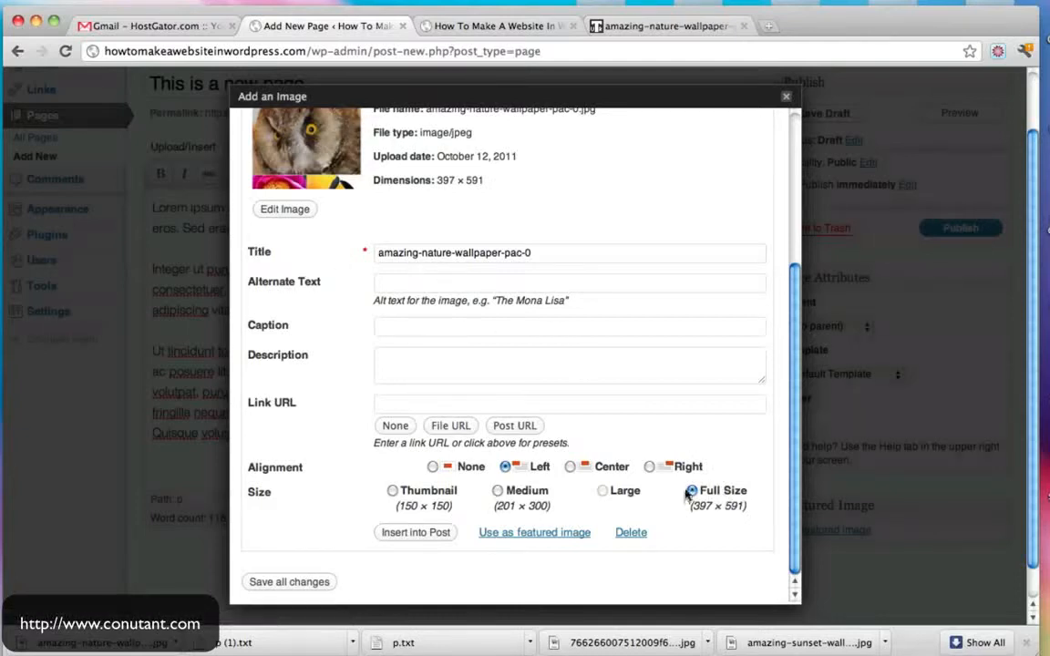
pyautogui.click(419, 534)
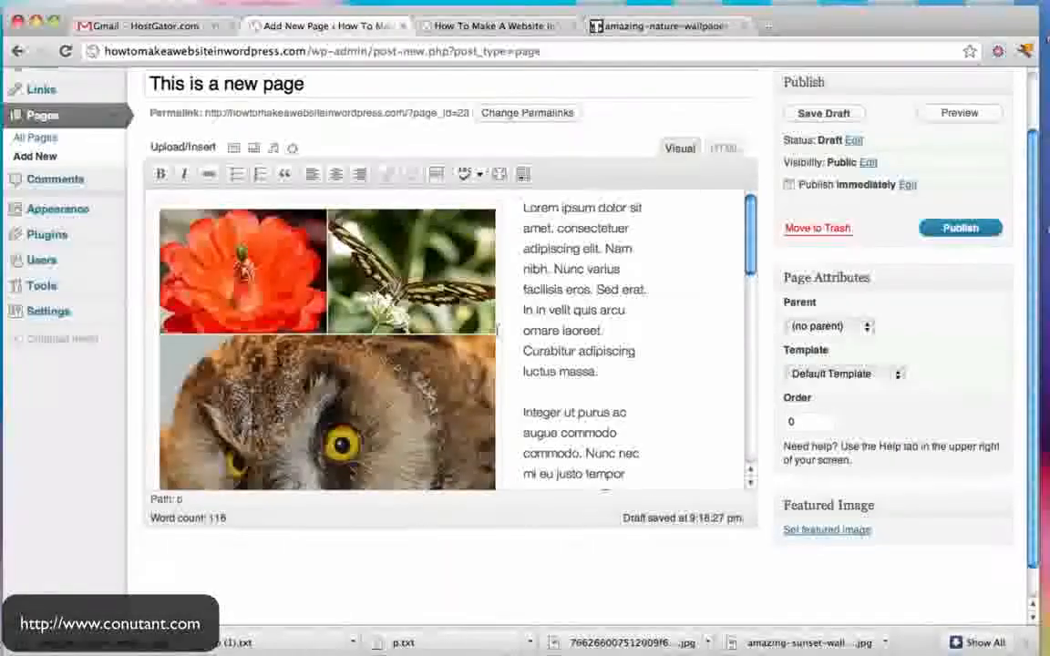
# - Publish 'This is a new page'
pyautogui.scroll(-5, 560, 276)
pyautogui.scroll(4, 561, 280)
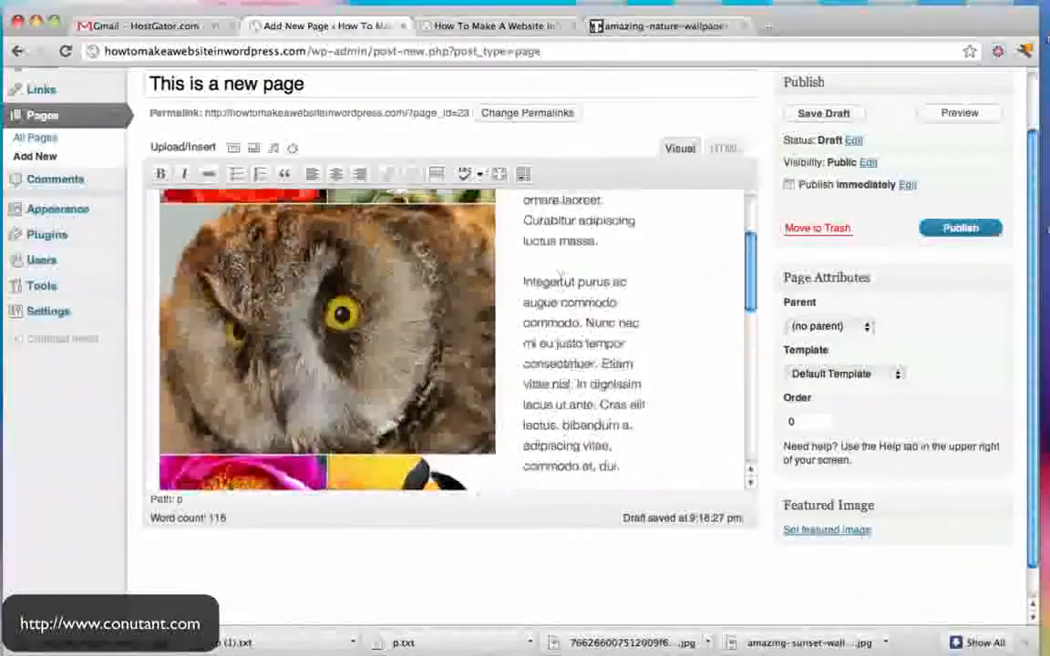
pyautogui.click(939, 228)
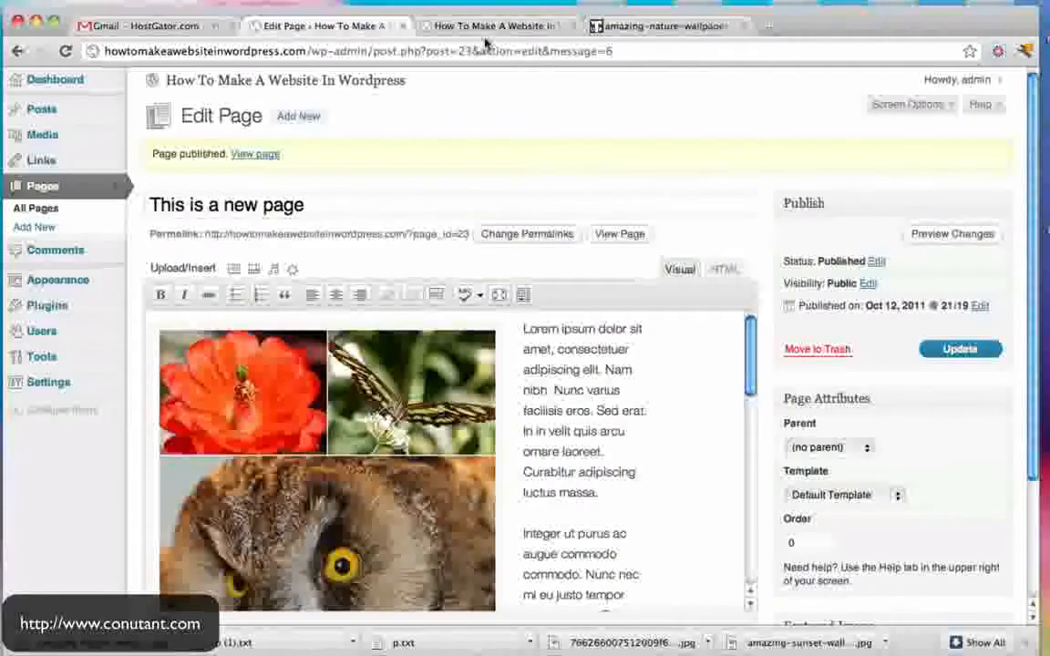
# - View the new page on the live site, scrolling past its collage to the Leave a Reply box
pyautogui.click(487, 27)
pyautogui.click(266, 177)
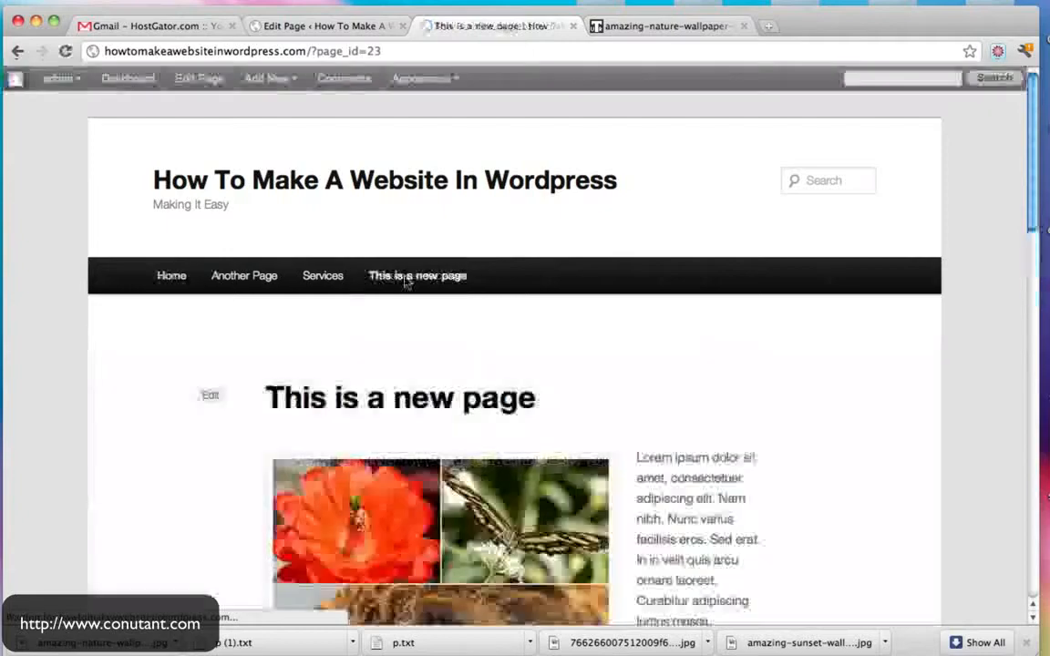
pyautogui.scroll(-5, 797, 290)
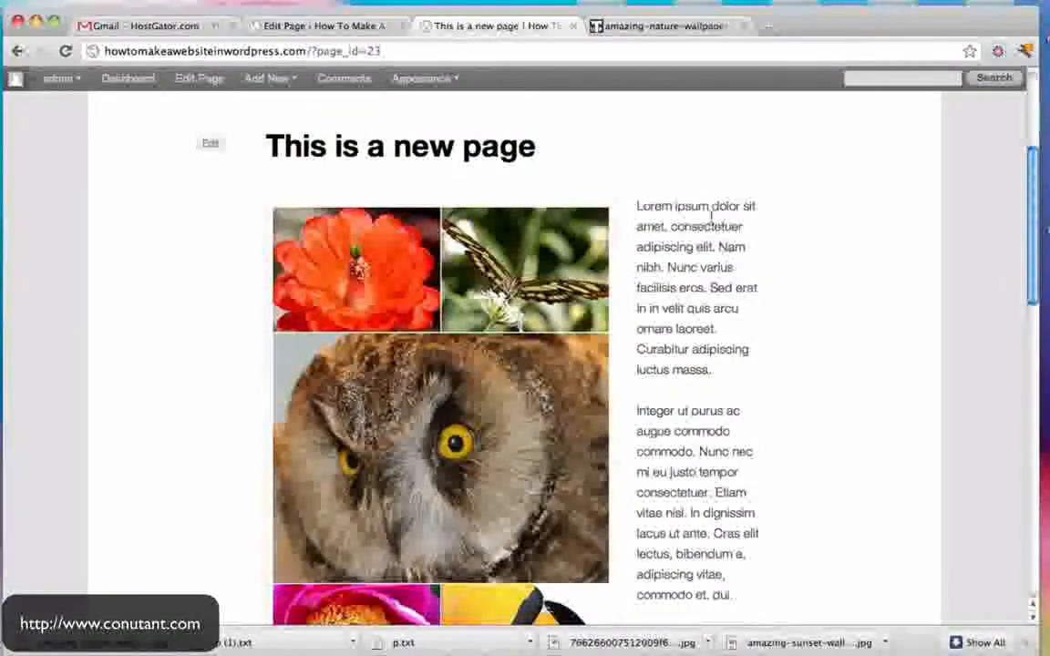
pyautogui.moveTo(737, 212); pyautogui.dragTo(762, 271)
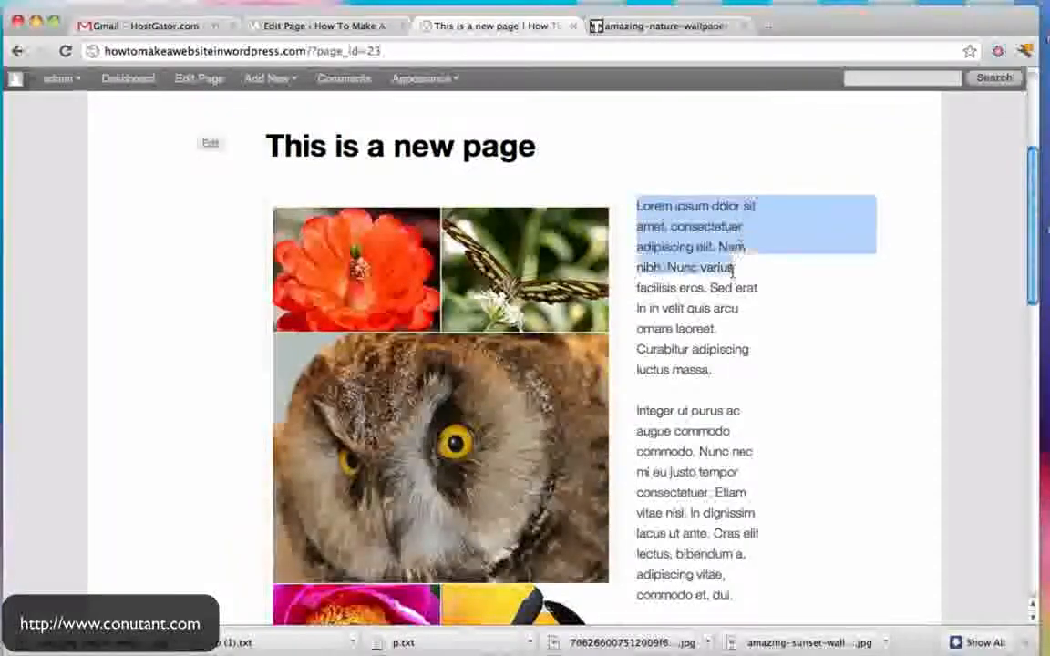
pyautogui.scroll(-5, 283, 496)
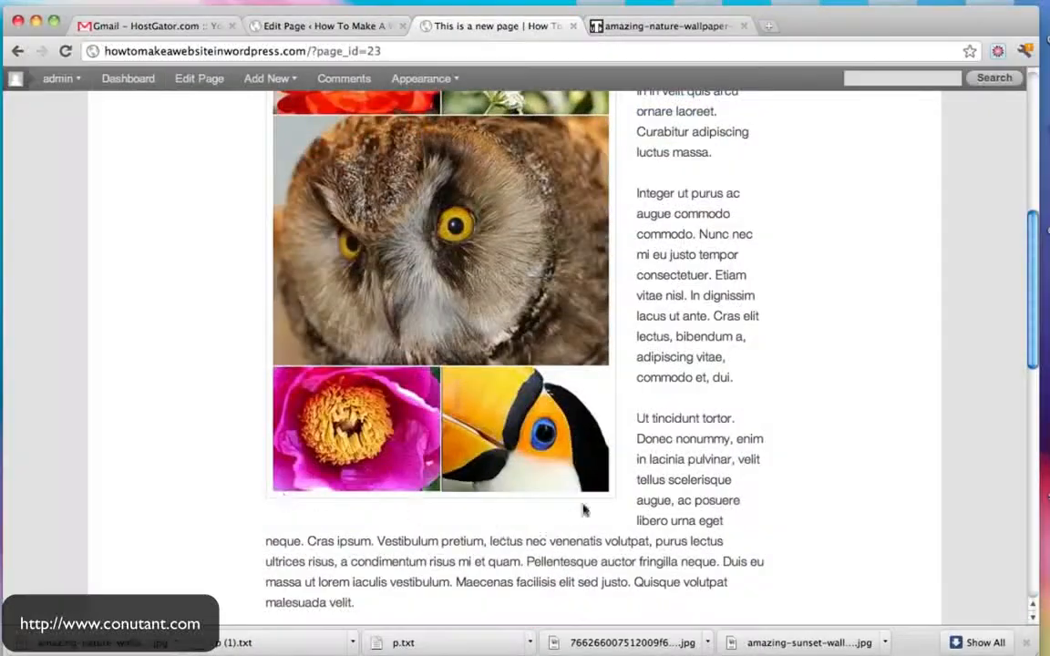
pyautogui.scroll(-9, 586, 306)
pyautogui.scroll(-8, 588, 310)
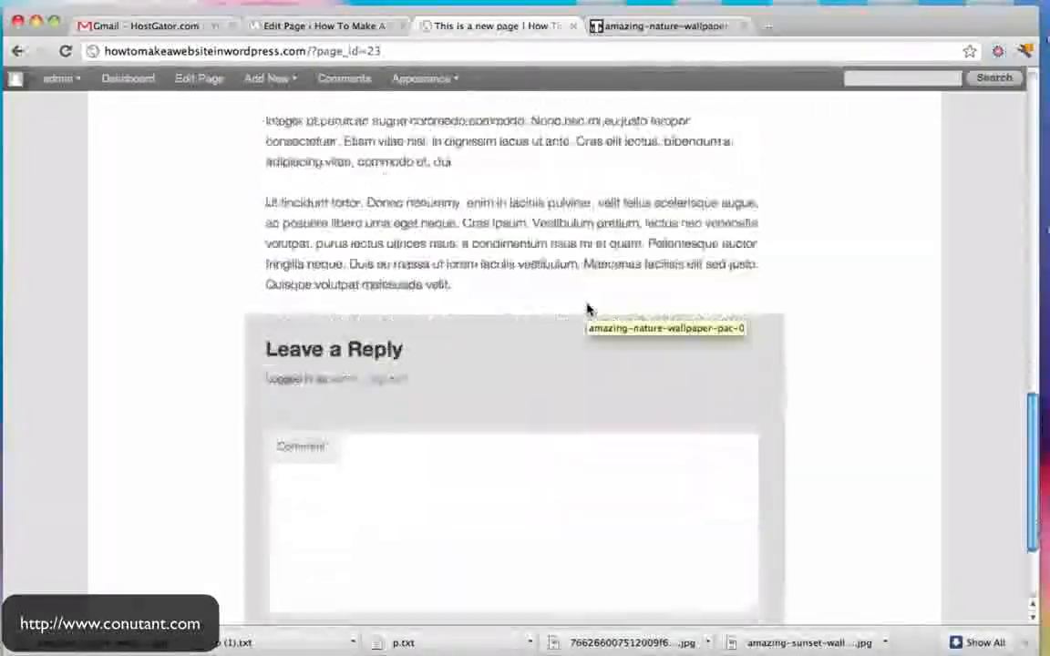
pyautogui.click(331, 352)
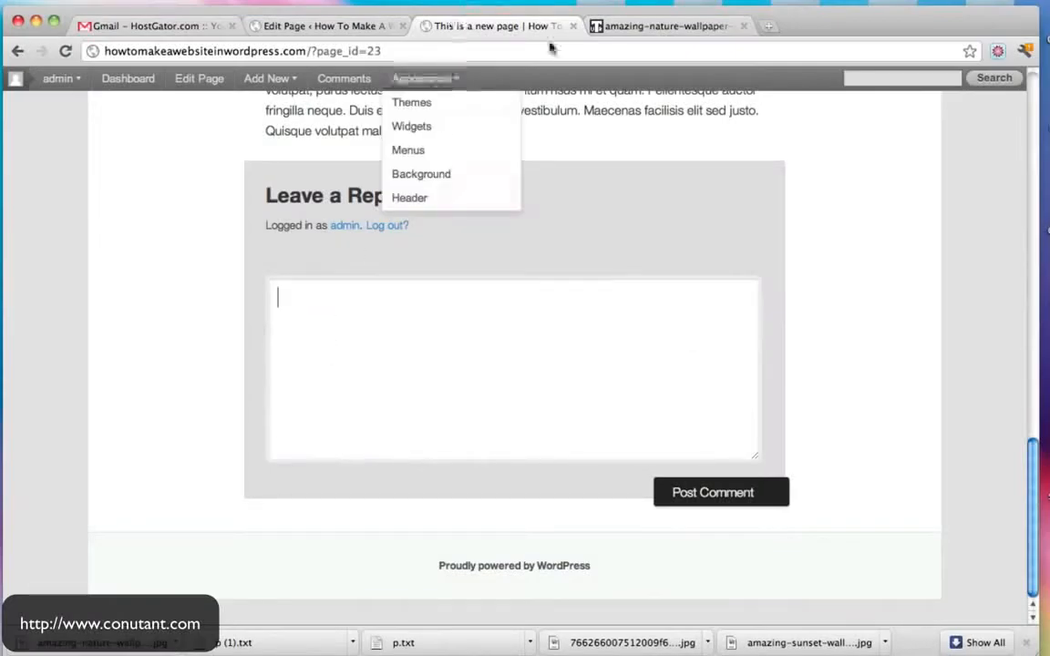
pyautogui.scroll(20, 605, 129)
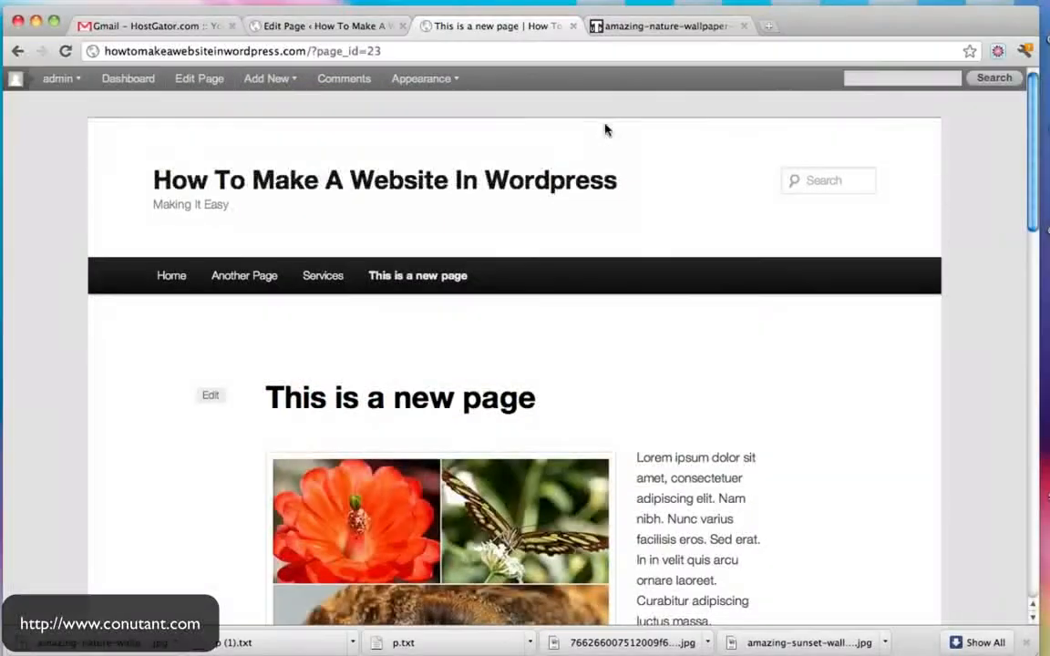
pyautogui.click(374, 24)
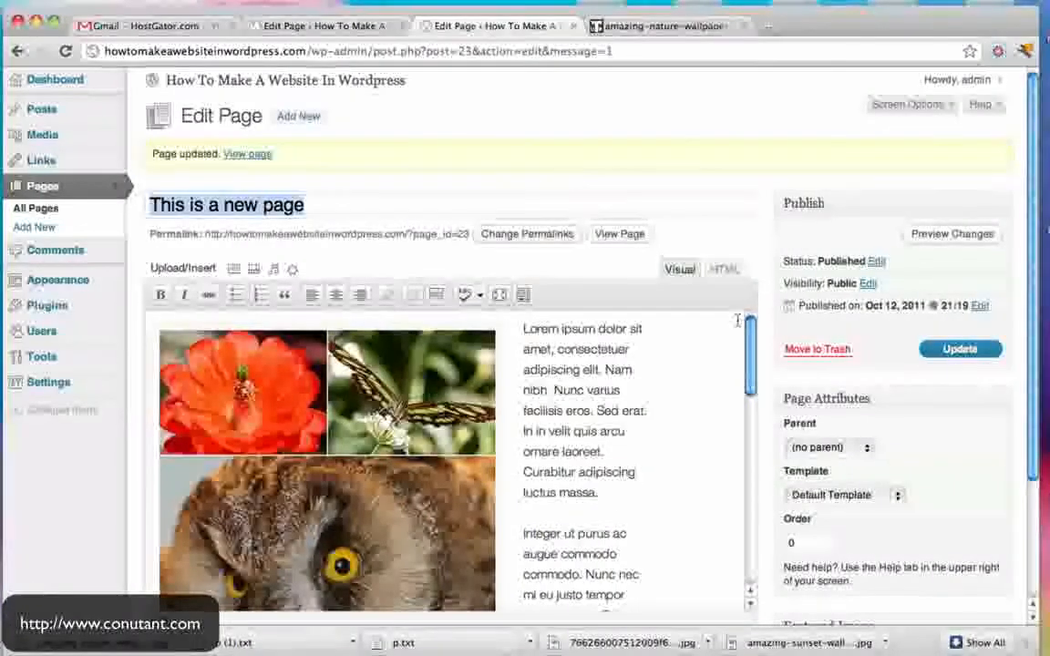
# - Show the Discussion box, untick Allow comments and Allow trackbacks and pingbacks, and update the page
pyautogui.click(949, 108)
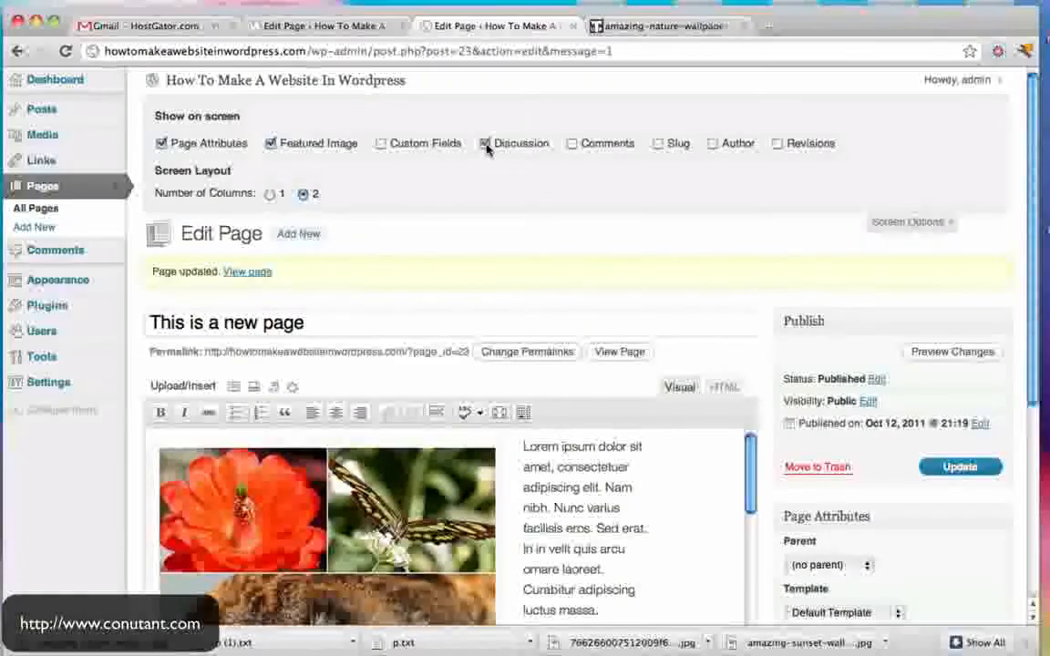
pyautogui.click(949, 223)
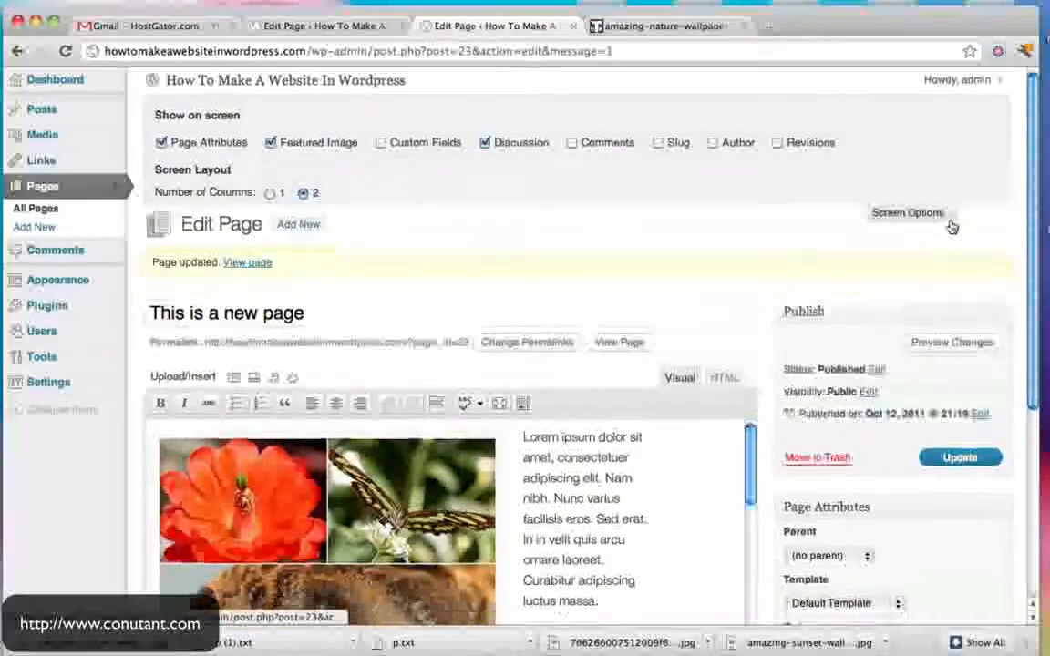
pyautogui.scroll(-5, 810, 168)
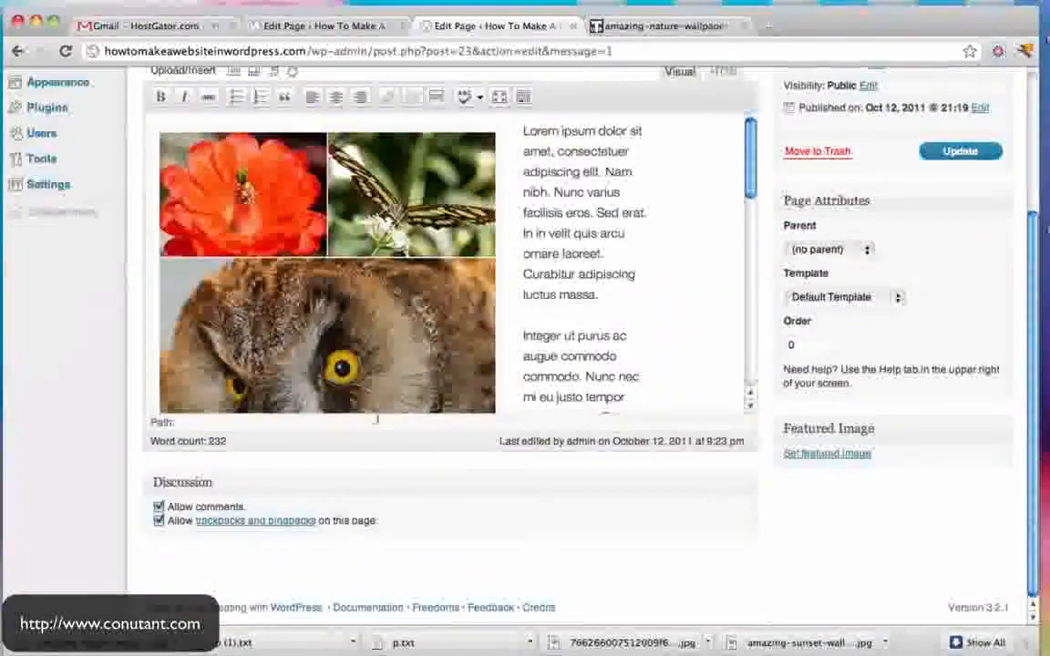
pyautogui.click(158, 507)
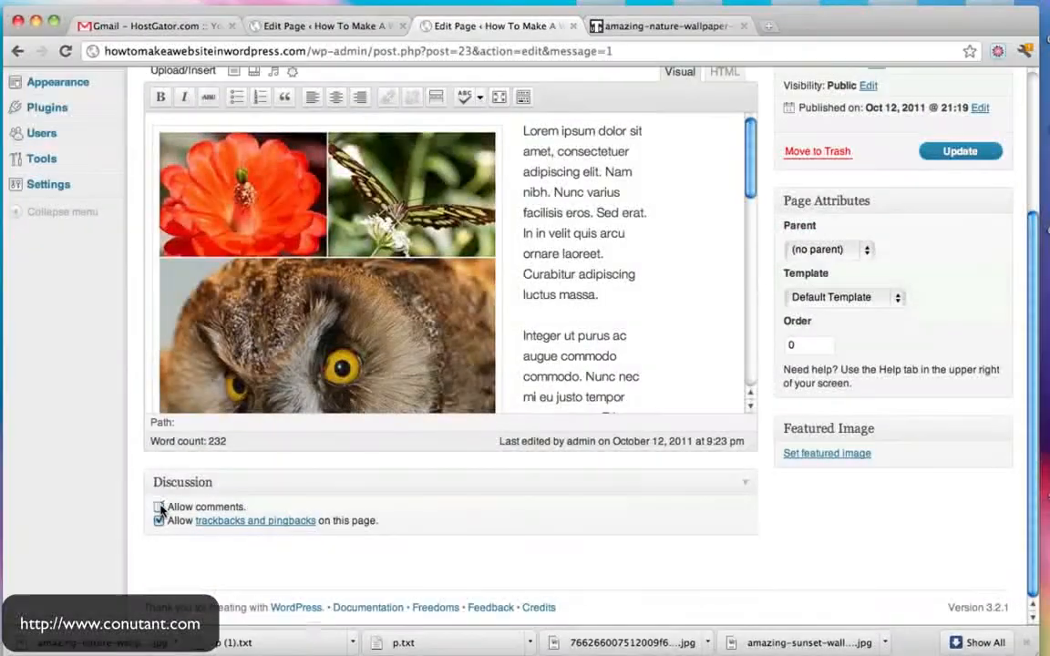
pyautogui.click(159, 521)
pyautogui.scroll(2, 757, 346)
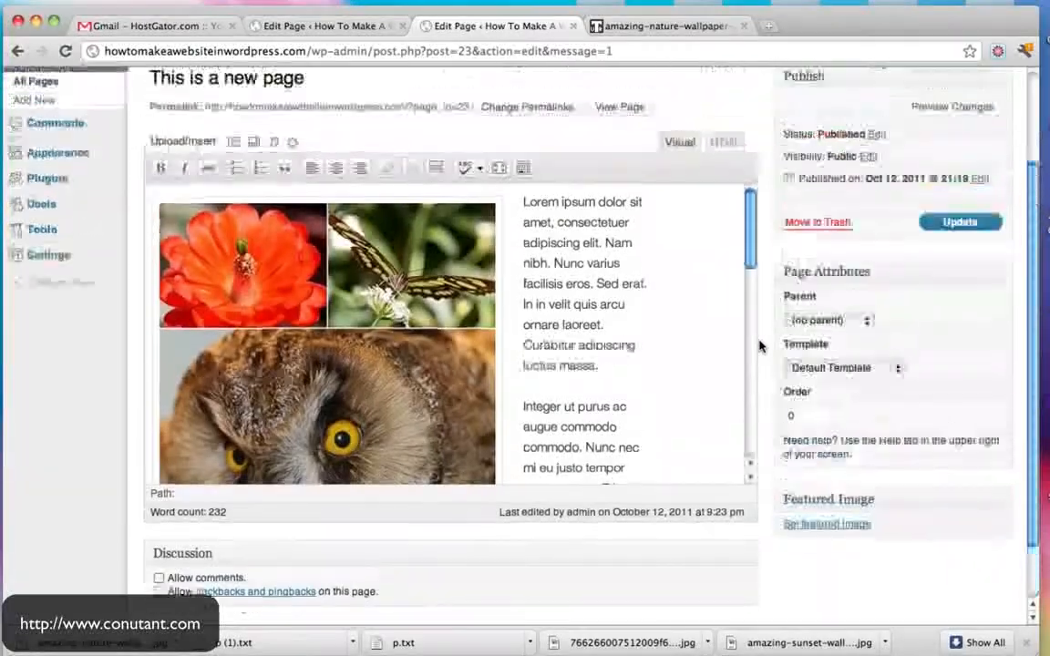
pyautogui.click(978, 240)
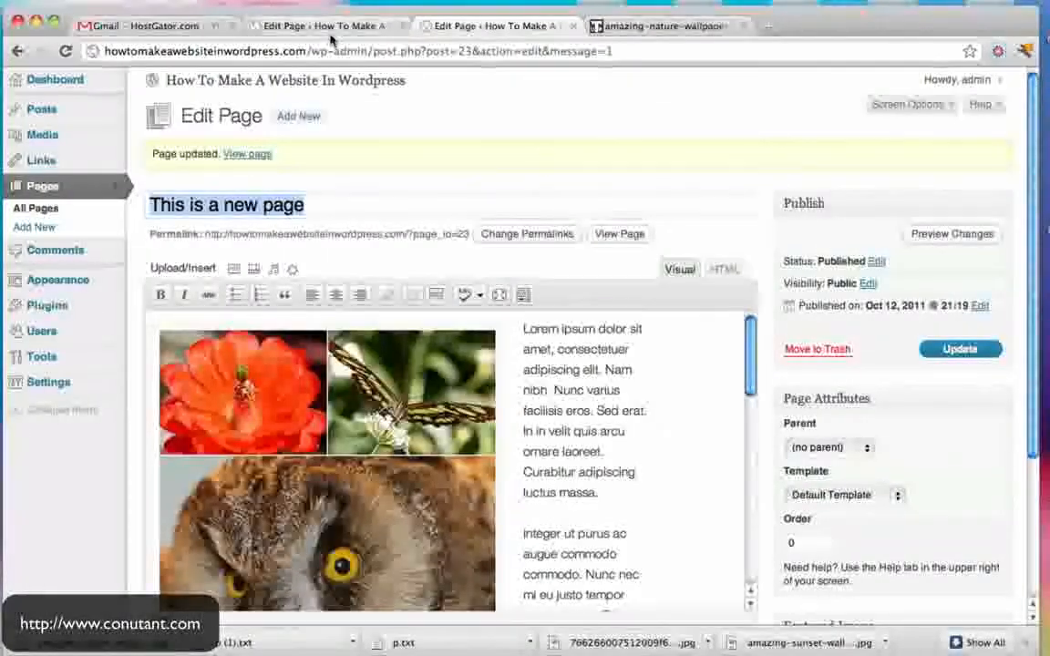
# - Open the live site in a new tab and check This is a new page for a comment form
pyautogui.keyDown('super'); pyautogui.click(330, 82); pyautogui.keyUp('super')
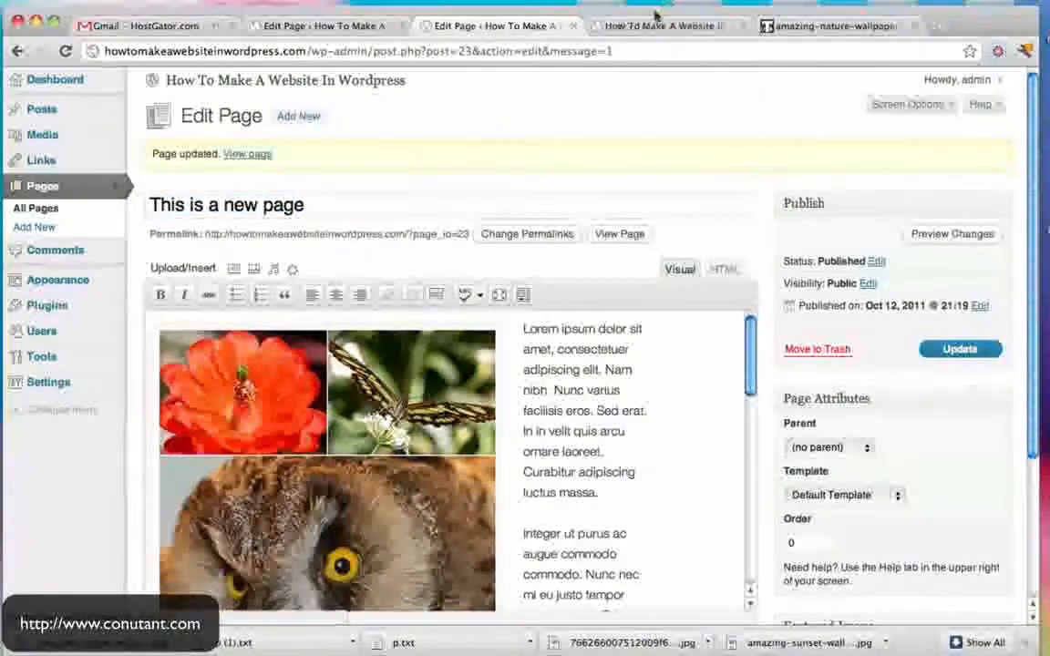
pyautogui.click(654, 16)
pyautogui.click(387, 275)
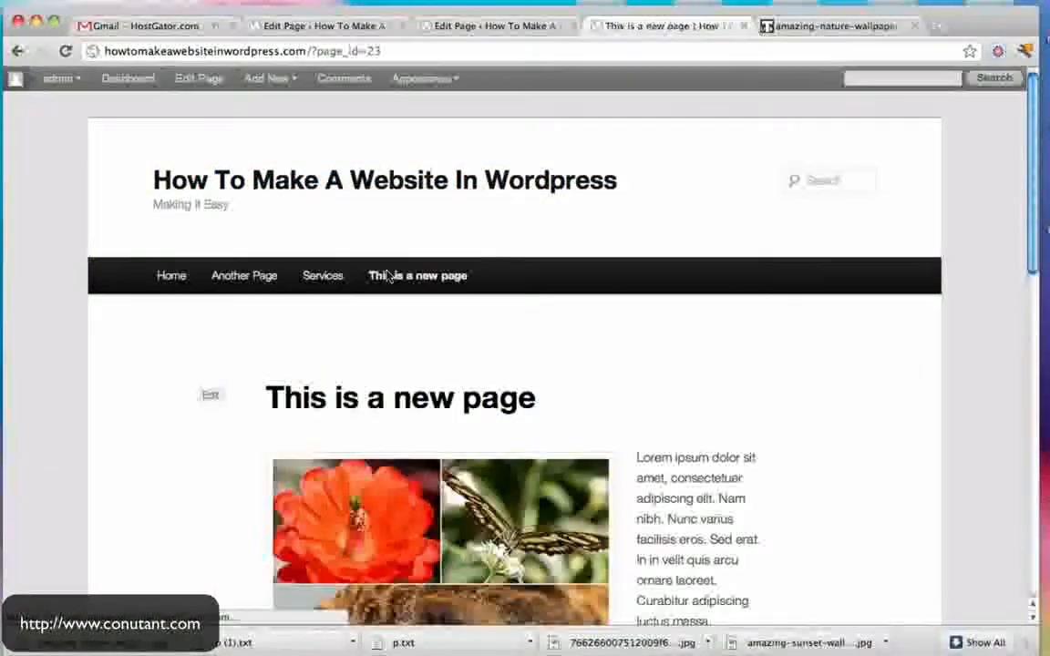
pyautogui.scroll(-15, 729, 298)
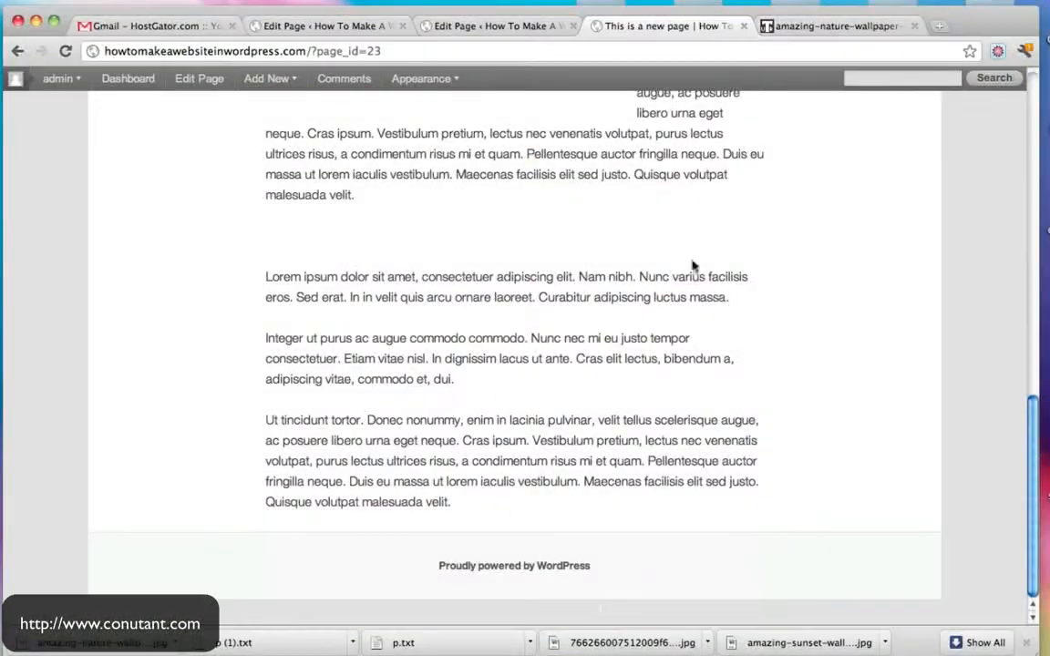
pyautogui.scroll(15, 693, 265)
# - Compare with the Services page's comment form, then return to the Edit Page editor
pyautogui.click(340, 290)
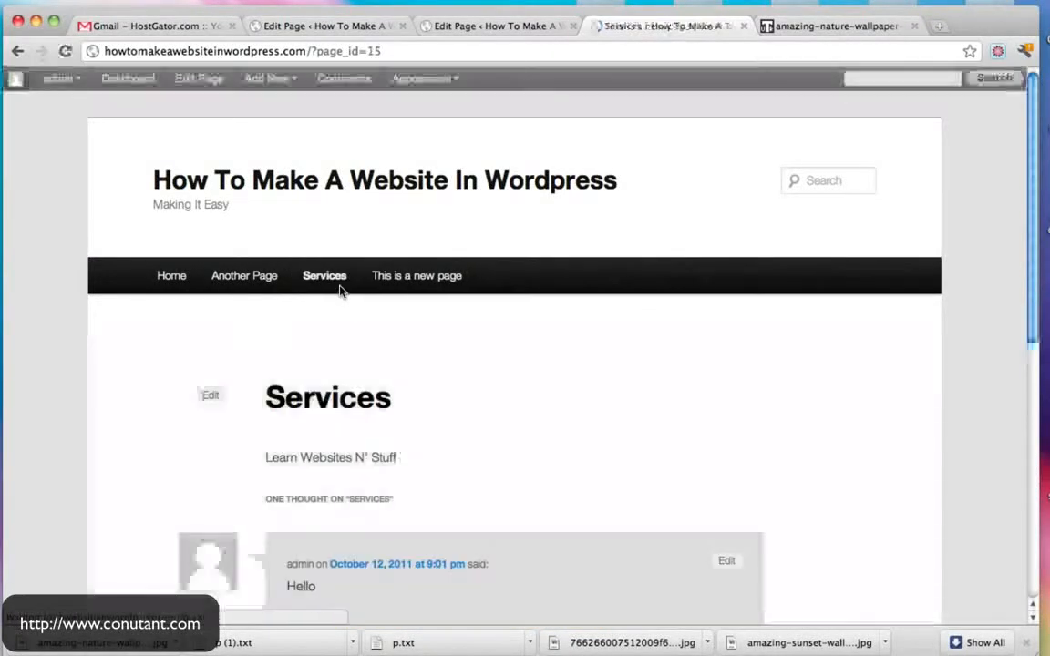
pyautogui.scroll(-15, 778, 356)
pyautogui.scroll(15, 429, 328)
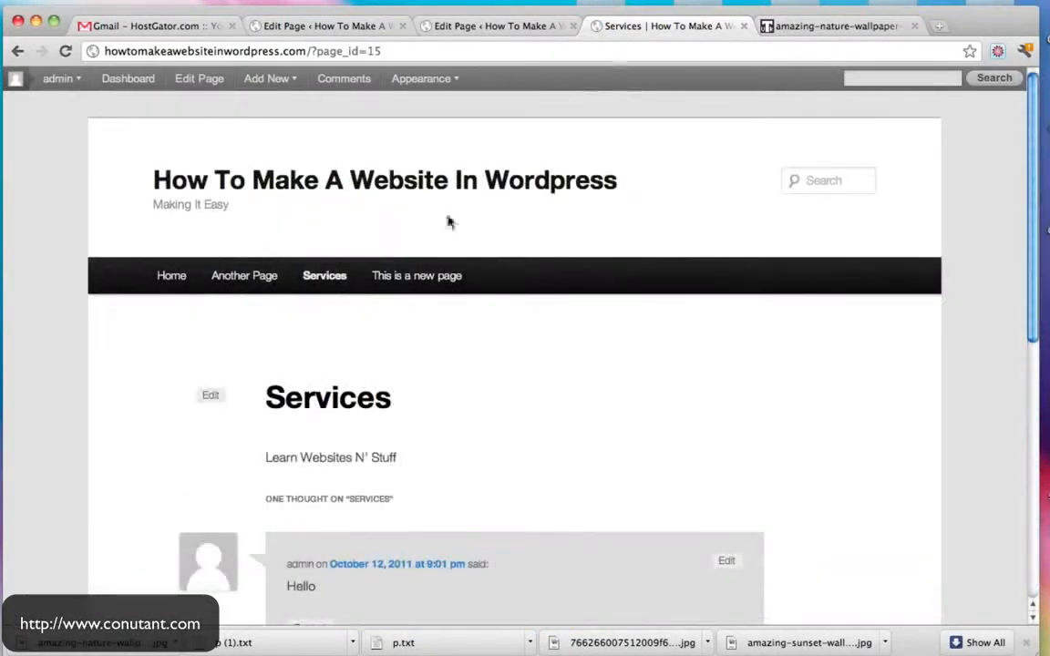
pyautogui.click(429, 277)
pyautogui.click(498, 31)
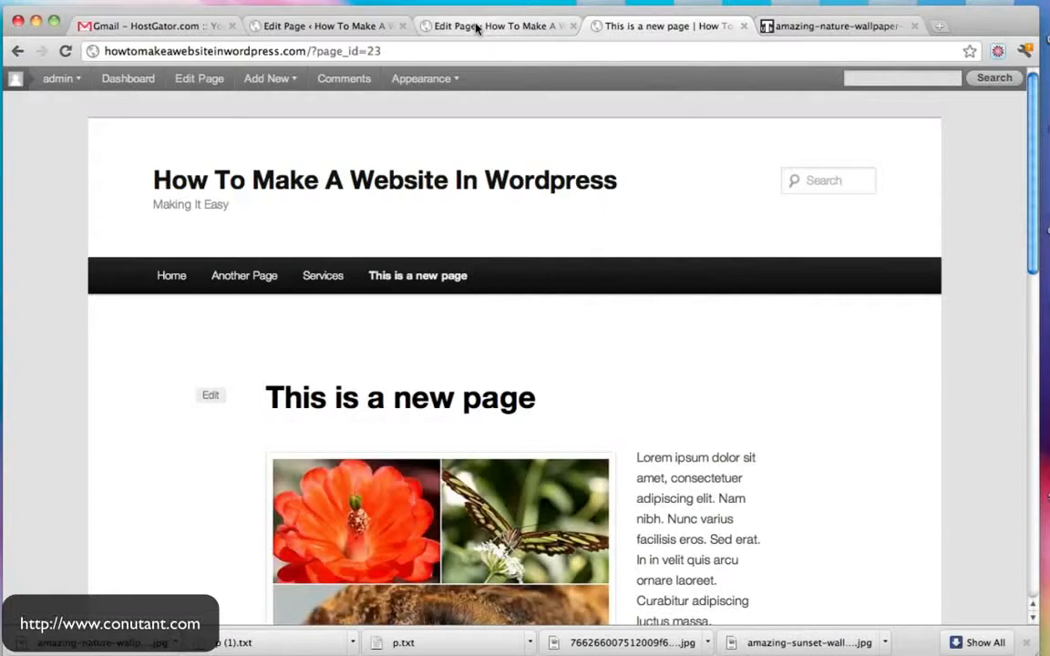
pyautogui.scroll(-1, 668, 343)
pyautogui.scroll(1, 668, 343)
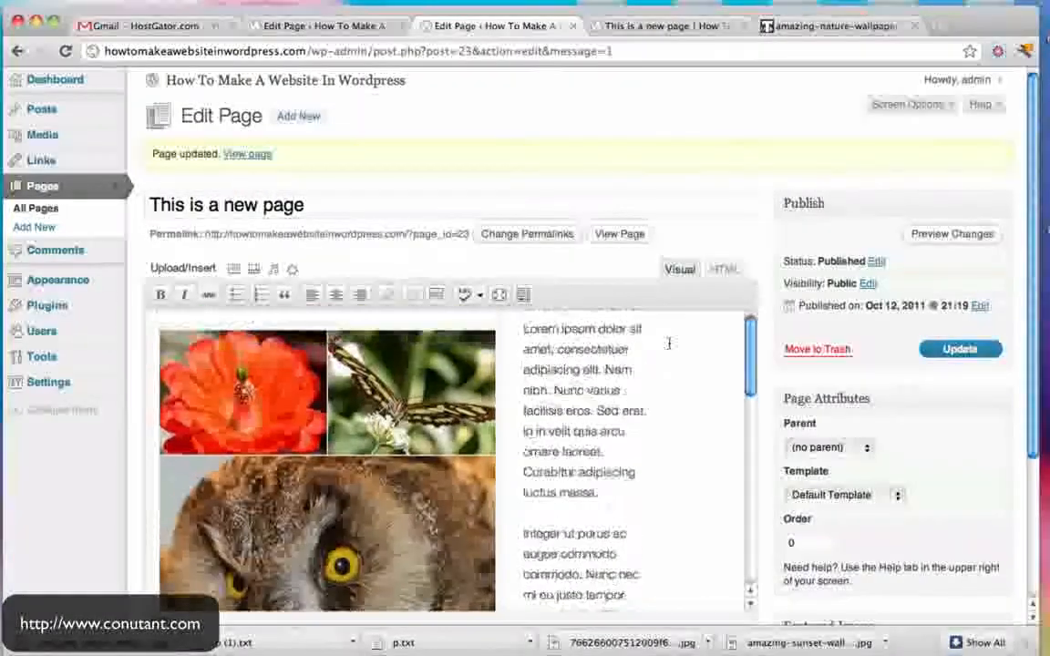
# - Run a spellcheck on the page text, then turn the spelling underlines off
pyautogui.click(480, 296)
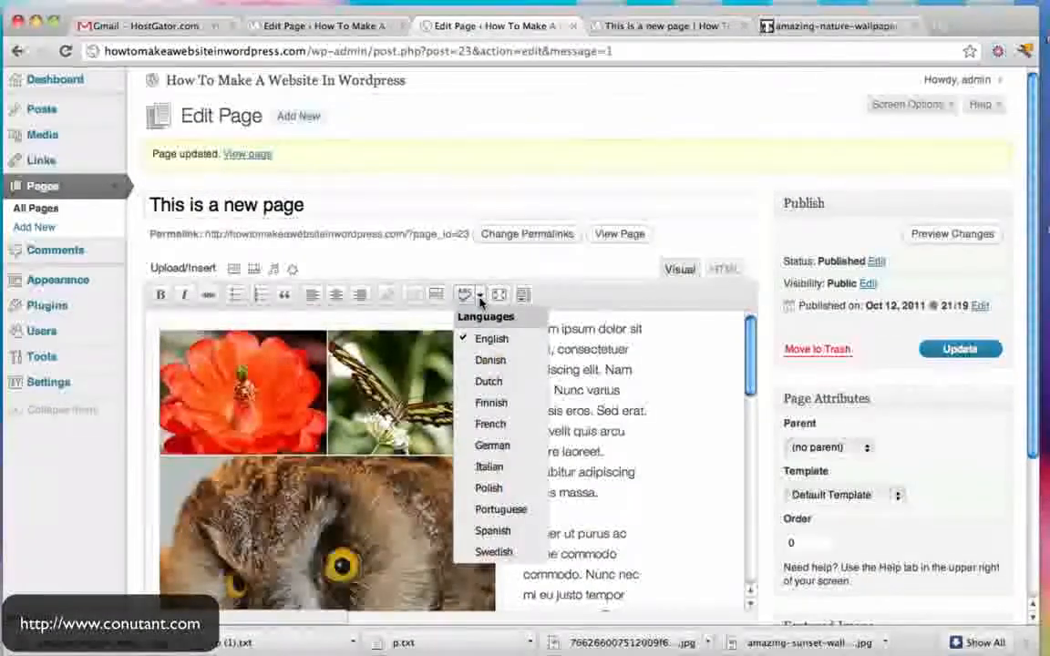
pyautogui.click(466, 297)
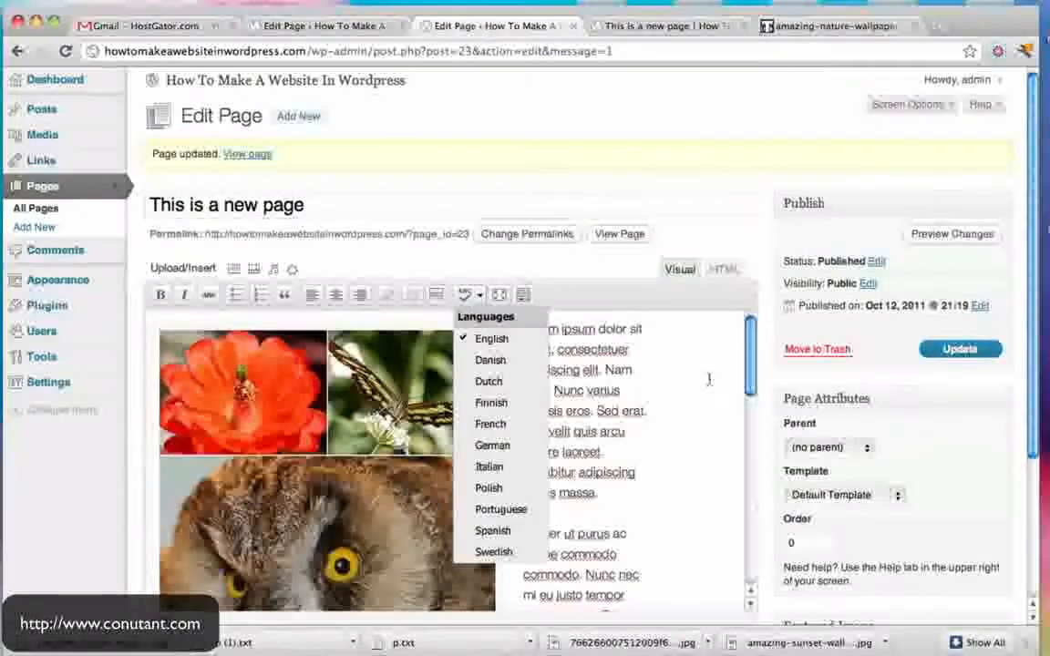
pyautogui.scroll(-5, 600, 522)
pyautogui.scroll(5, 599, 522)
pyautogui.click(465, 305)
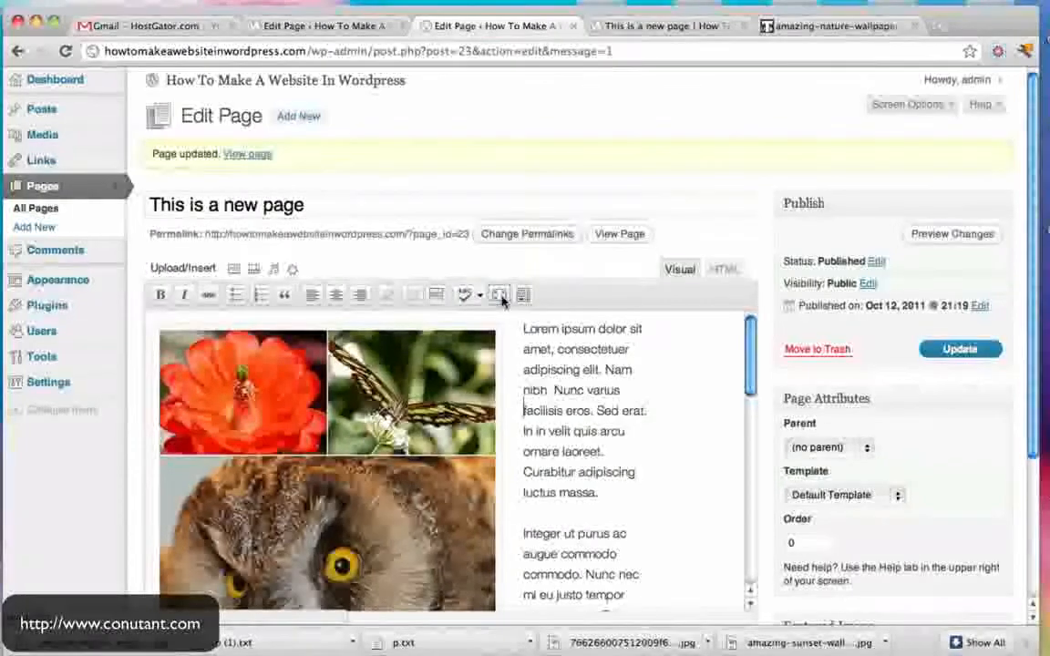
# - Try distraction-free full-screen writing, exit it, view the HTML source, then go back to Visual
pyautogui.click(499, 295)
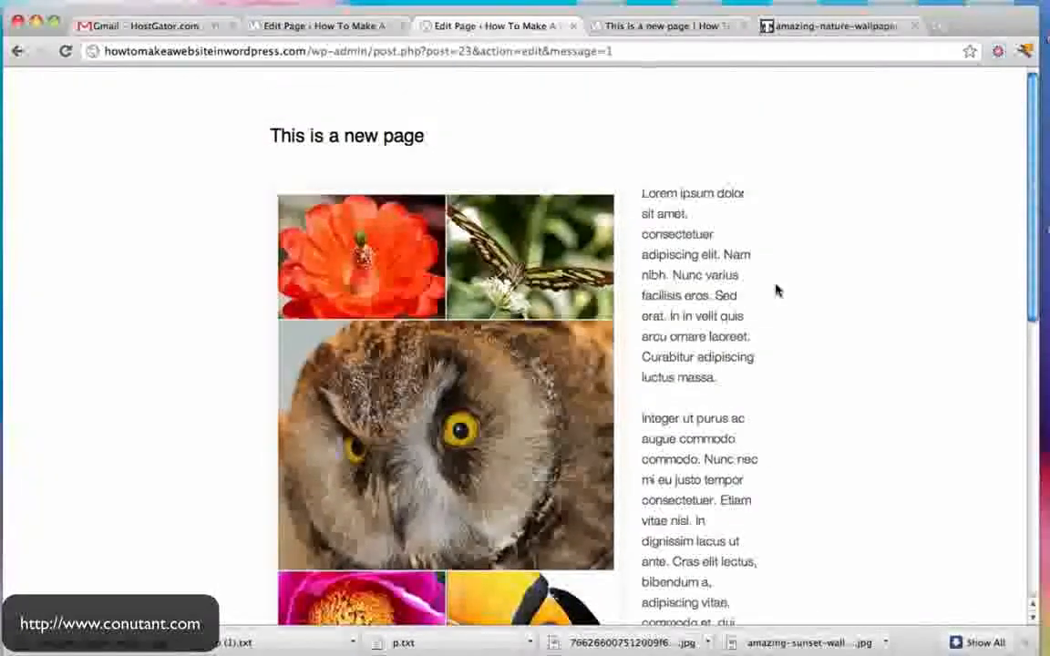
pyautogui.moveTo(560, 85)
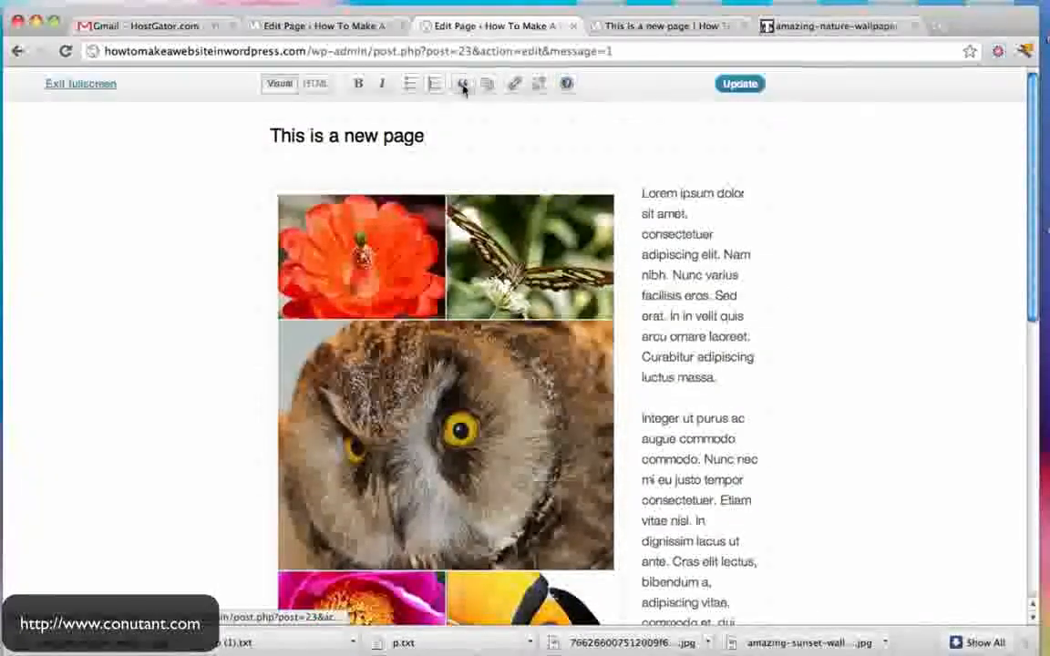
pyautogui.click(100, 89)
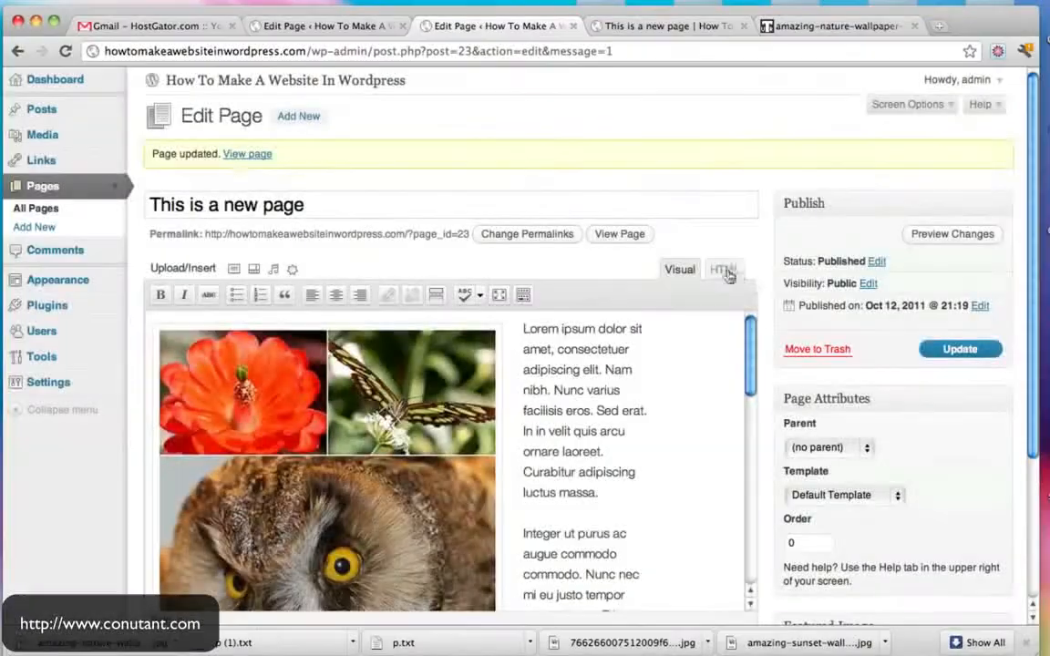
pyautogui.click(725, 270)
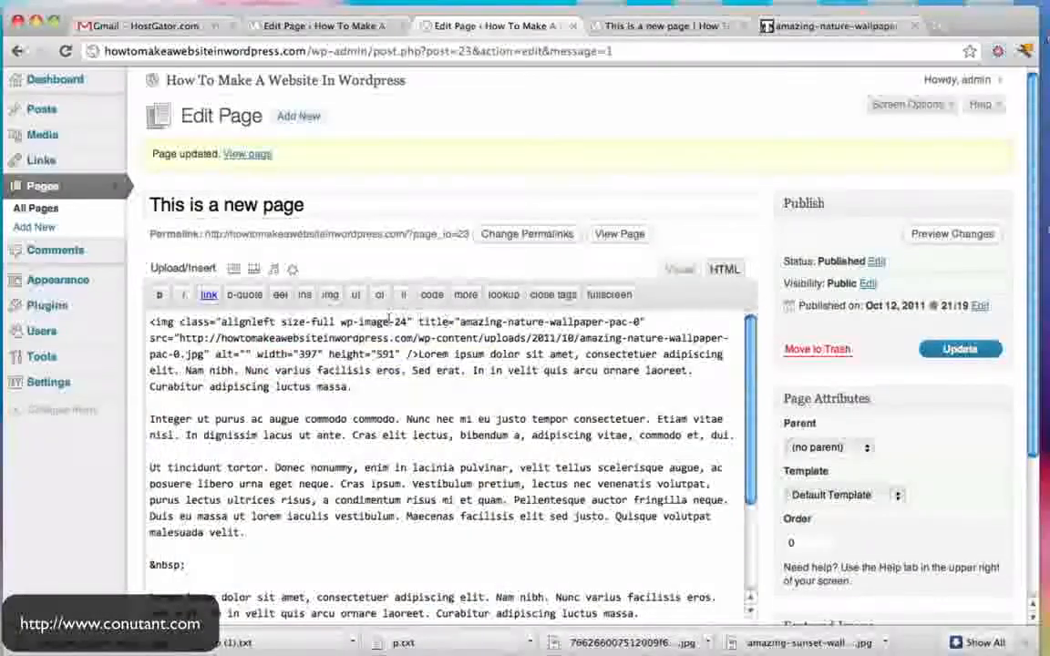
pyautogui.click(675, 270)
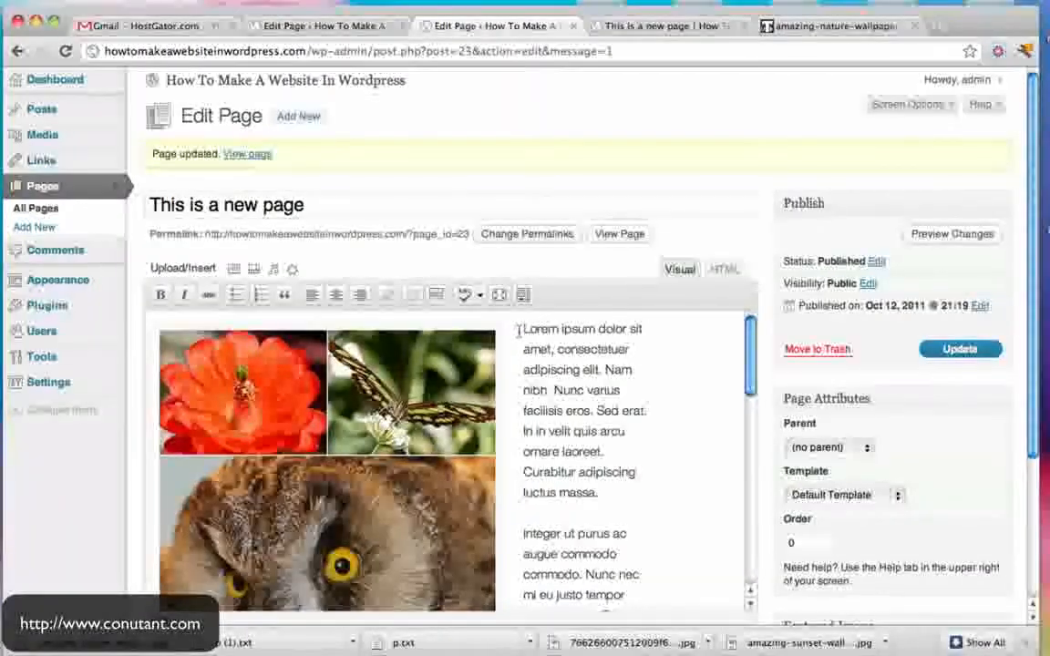
# - Link the words Lorem ipsum to the existing page Another Page
pyautogui.moveTo(562, 329); pyautogui.dragTo(597, 330)
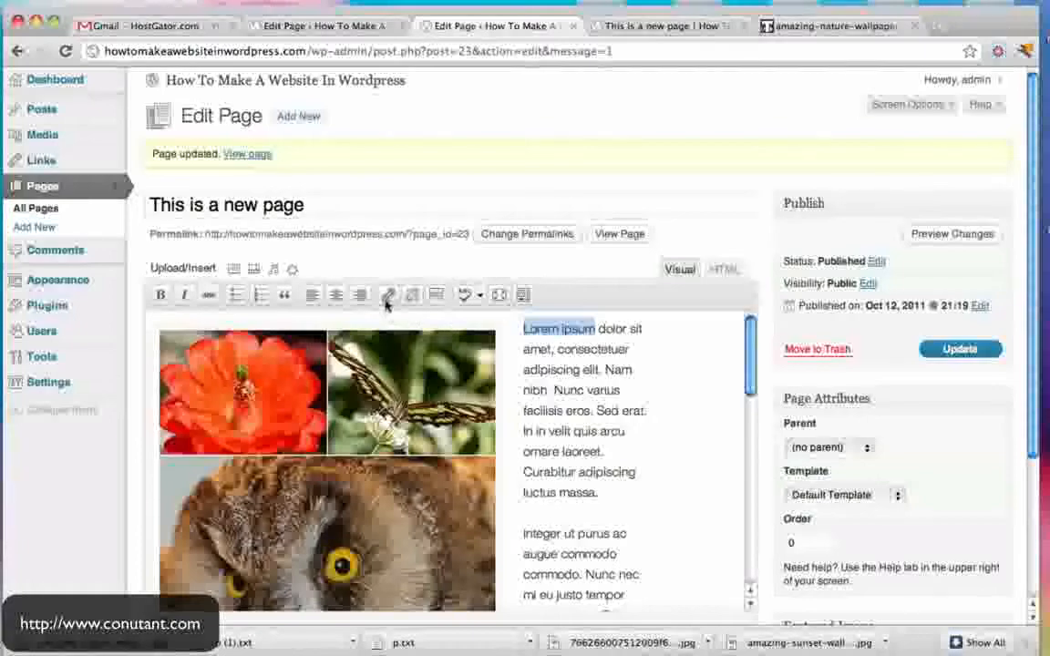
pyautogui.click(386, 299)
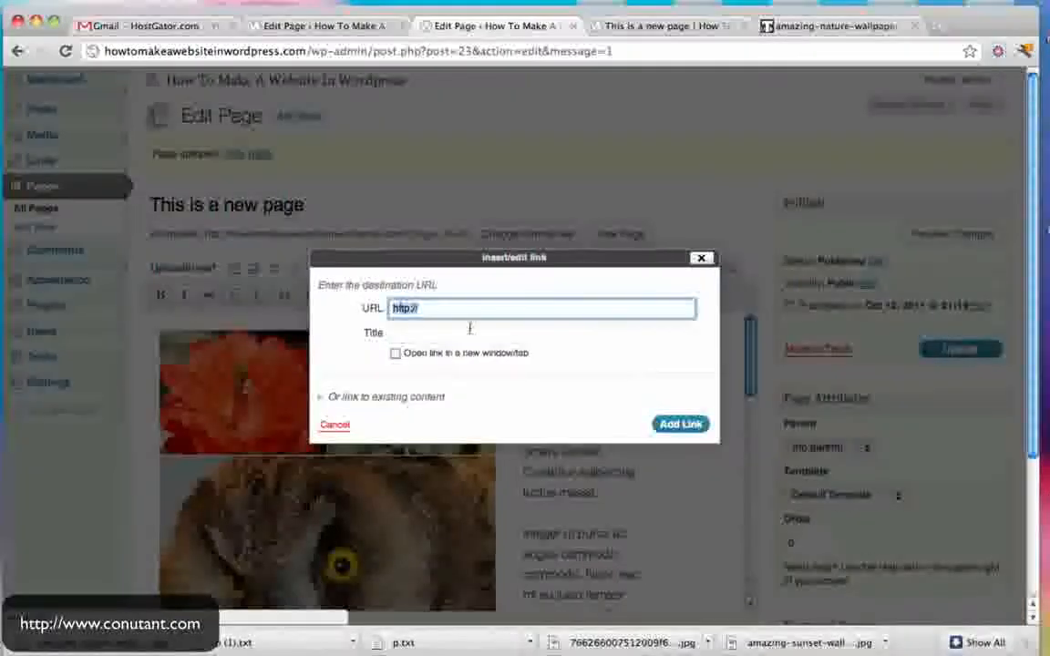
pyautogui.click(324, 399)
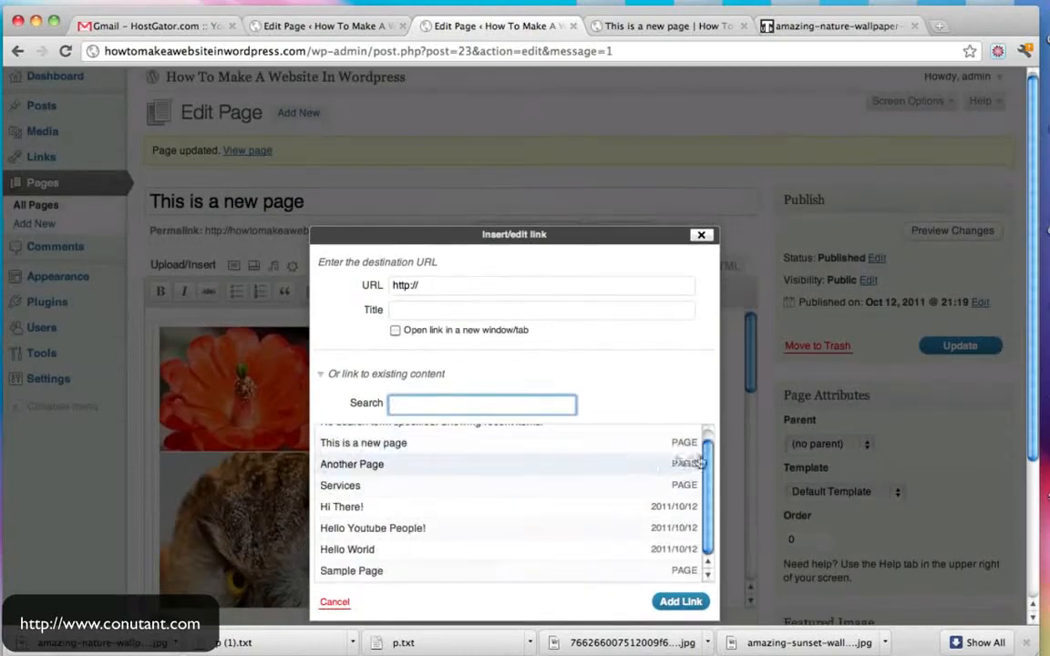
pyautogui.click(681, 601)
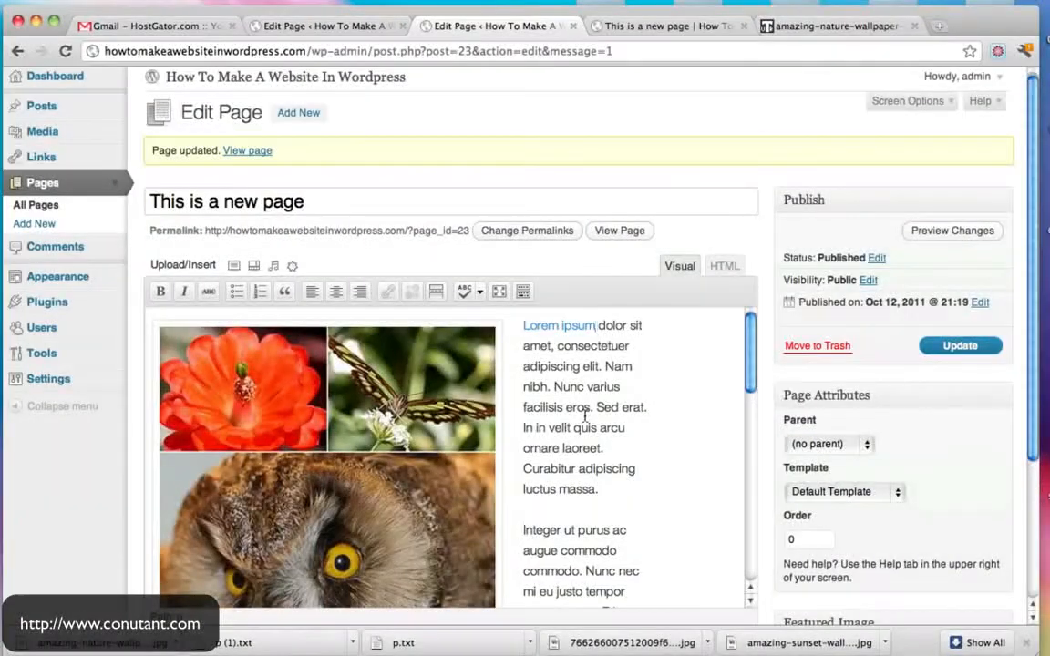
# - Add list lines 'This is a list', 'So is This', 'This too!' after 'luctus massa.'
pyautogui.click(616, 422)
pyautogui.press('Return')
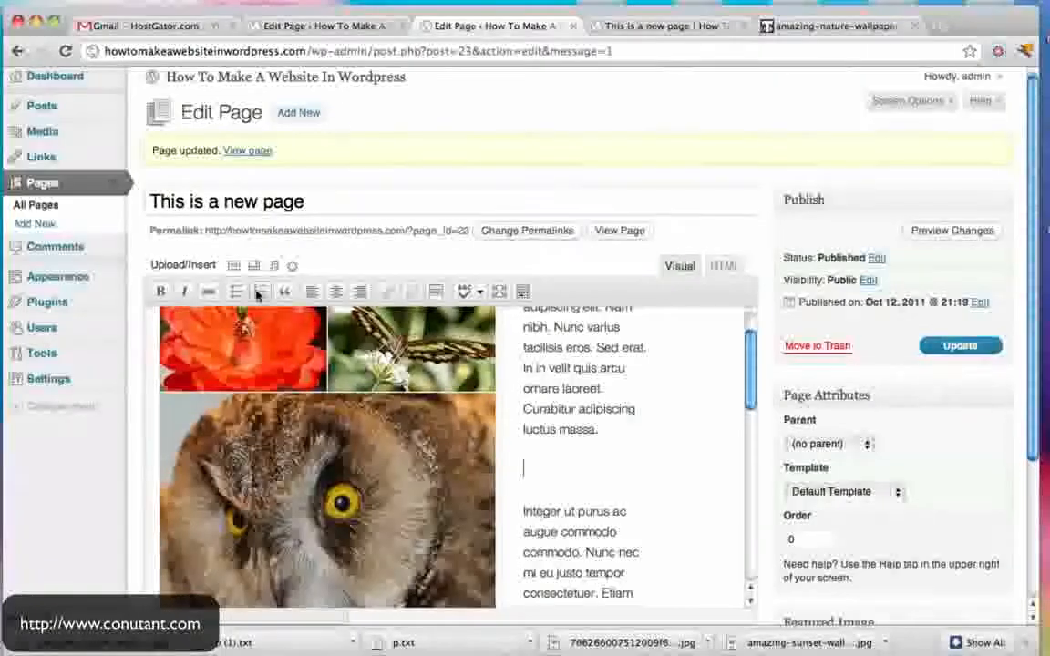
pyautogui.write('This is a list')
pyautogui.press('Return')
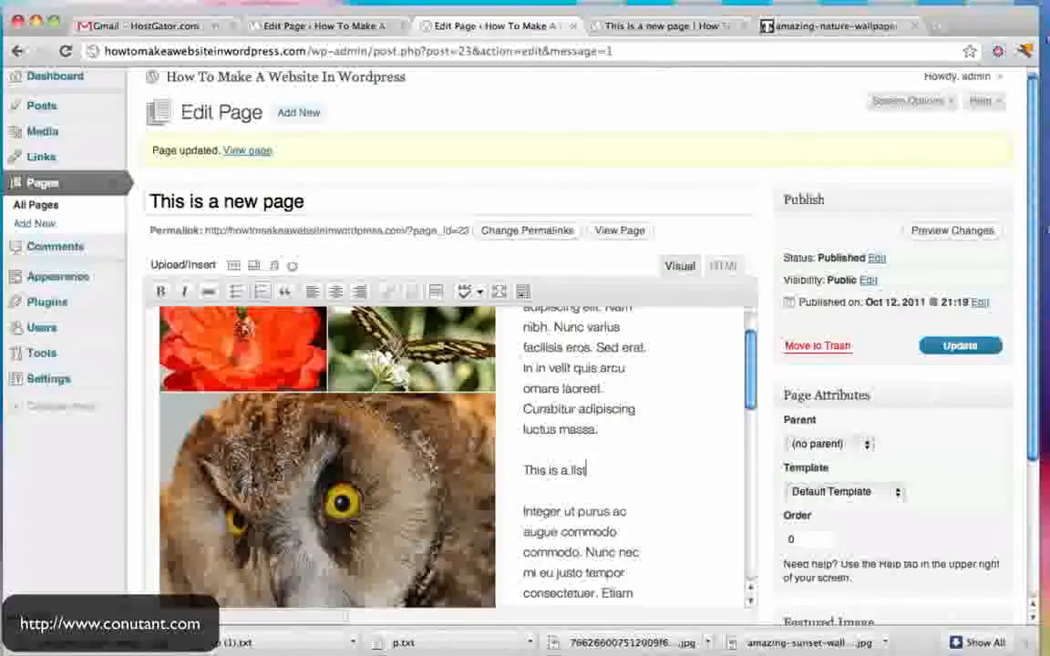
pyautogui.write('So is This')
pyautogui.press('Return')
pyautogui.write('This too!')
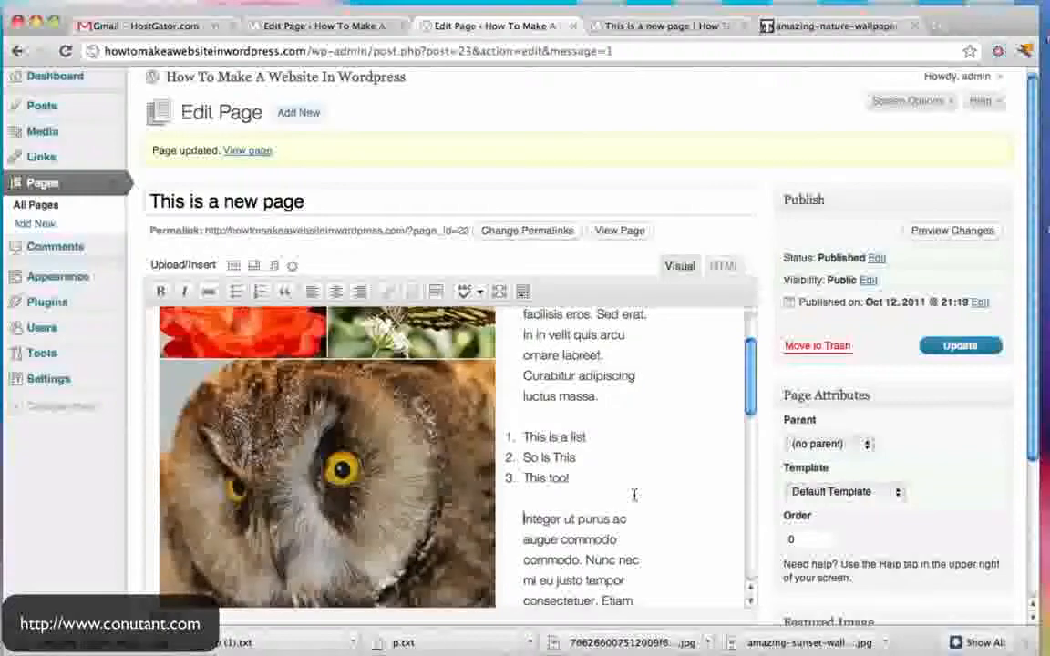
pyautogui.scroll(-10, 635, 494)
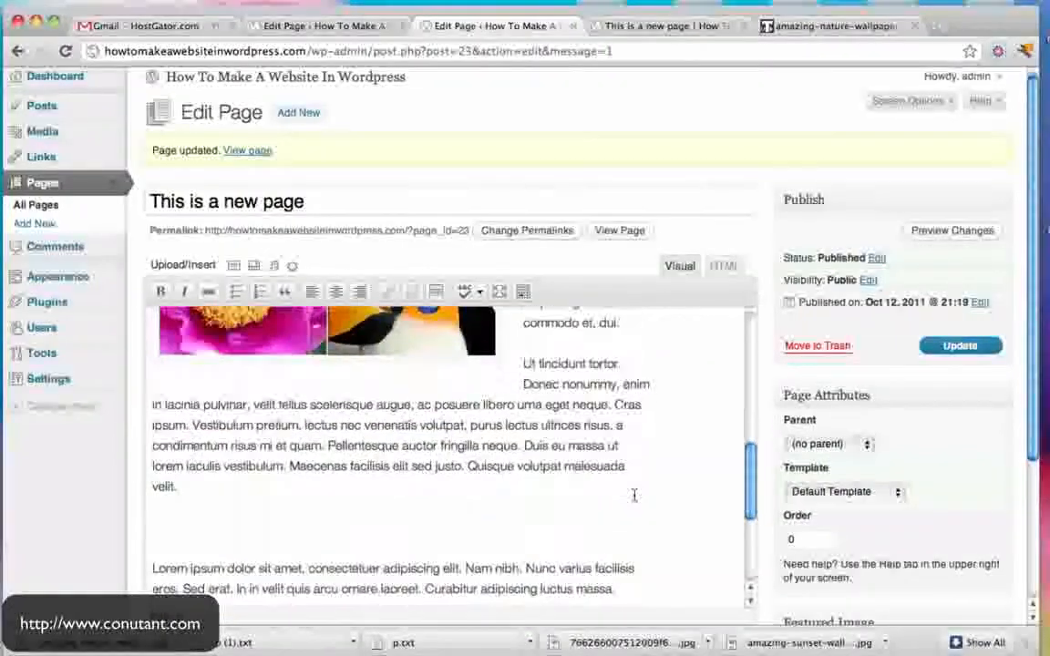
# - Make the Lorem ipsum dolor paragraph a blockquote and strike through the word commodo
pyautogui.moveTo(152, 496); pyautogui.dragTo(696, 518)
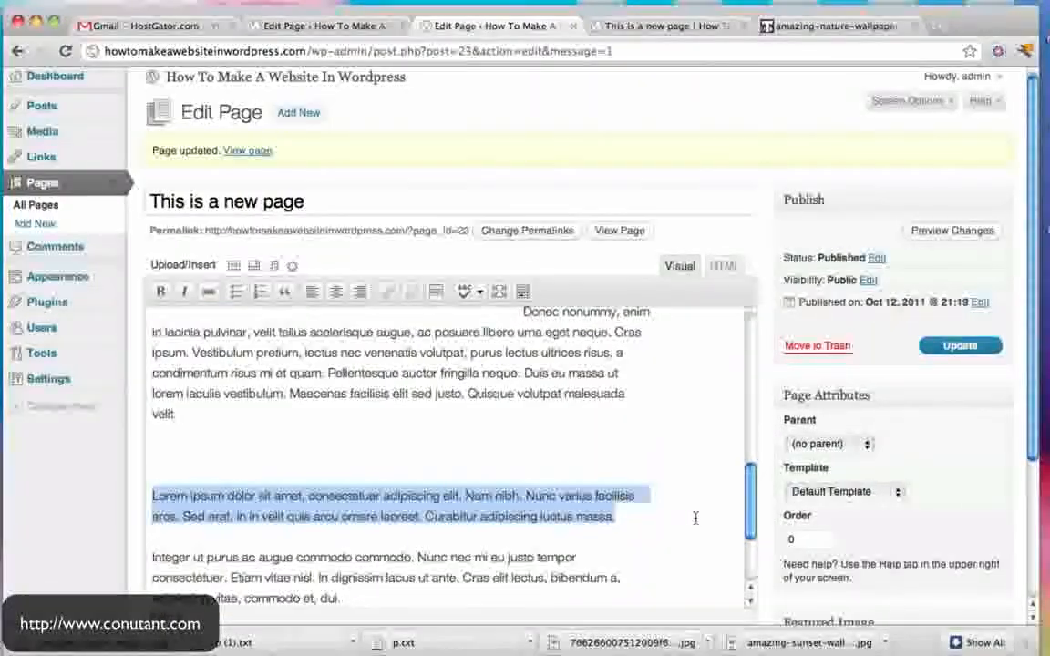
pyautogui.click(293, 296)
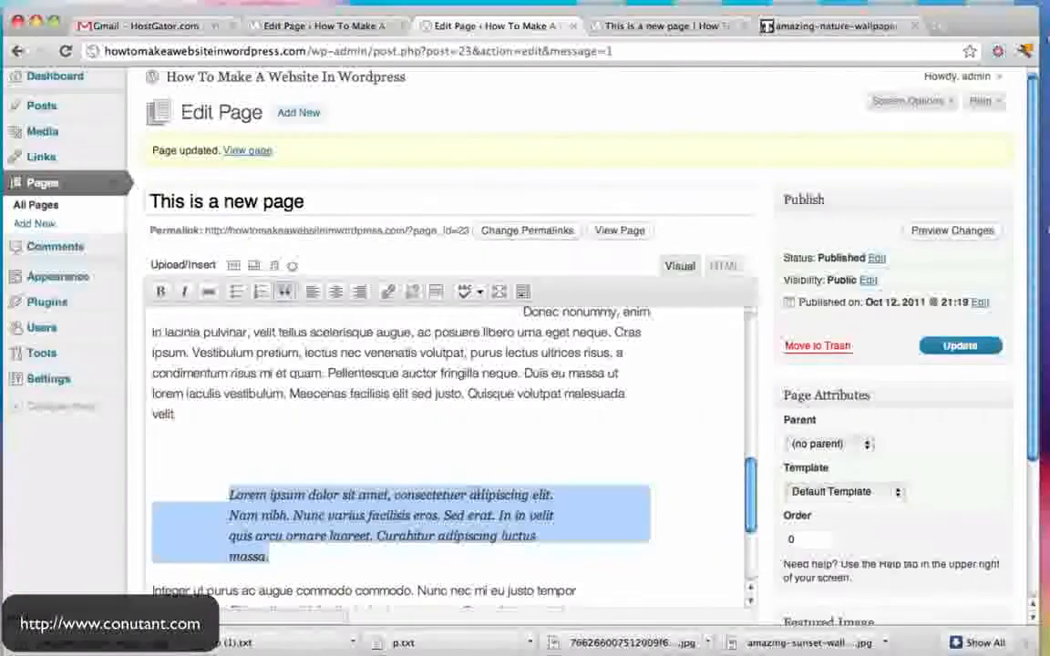
pyautogui.scroll(-3, 610, 482)
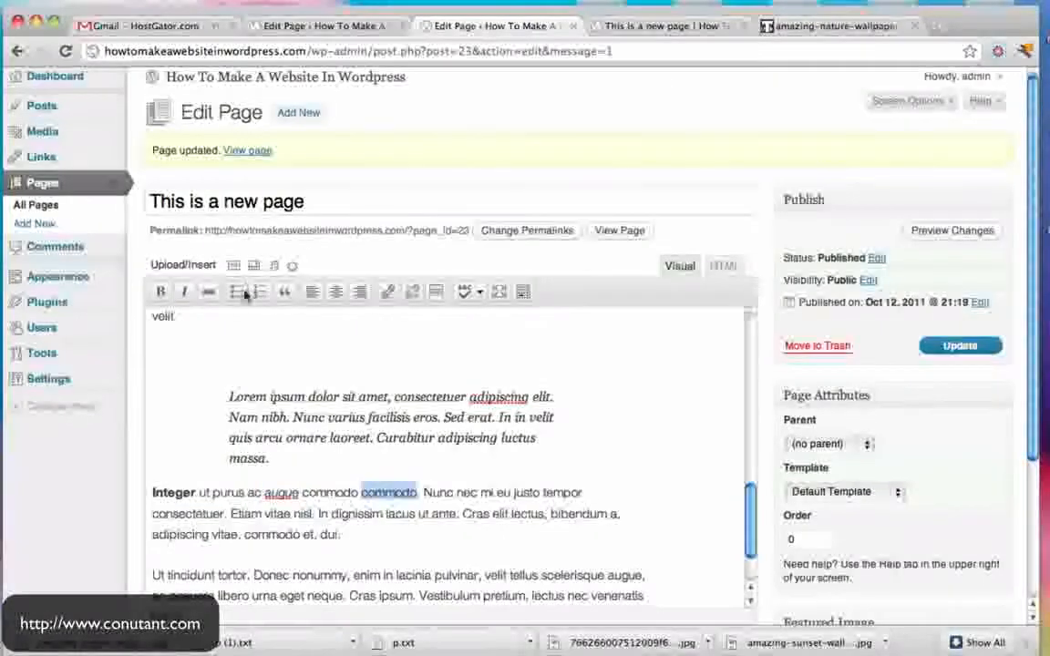
pyautogui.click(208, 292)
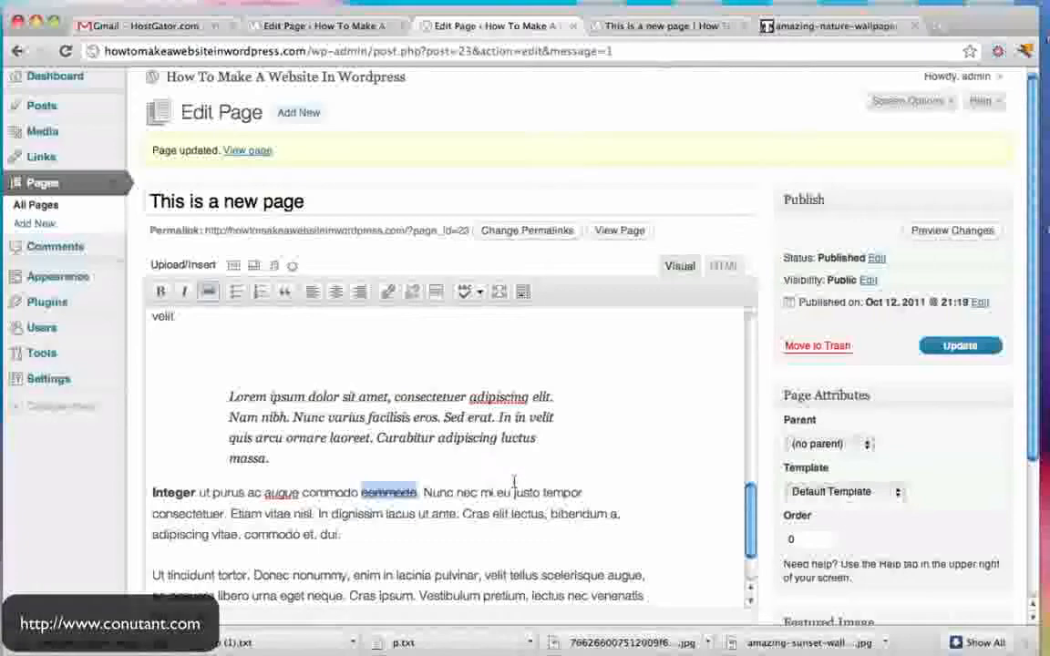
pyautogui.click(493, 514)
pyautogui.scroll(-2, 493, 514)
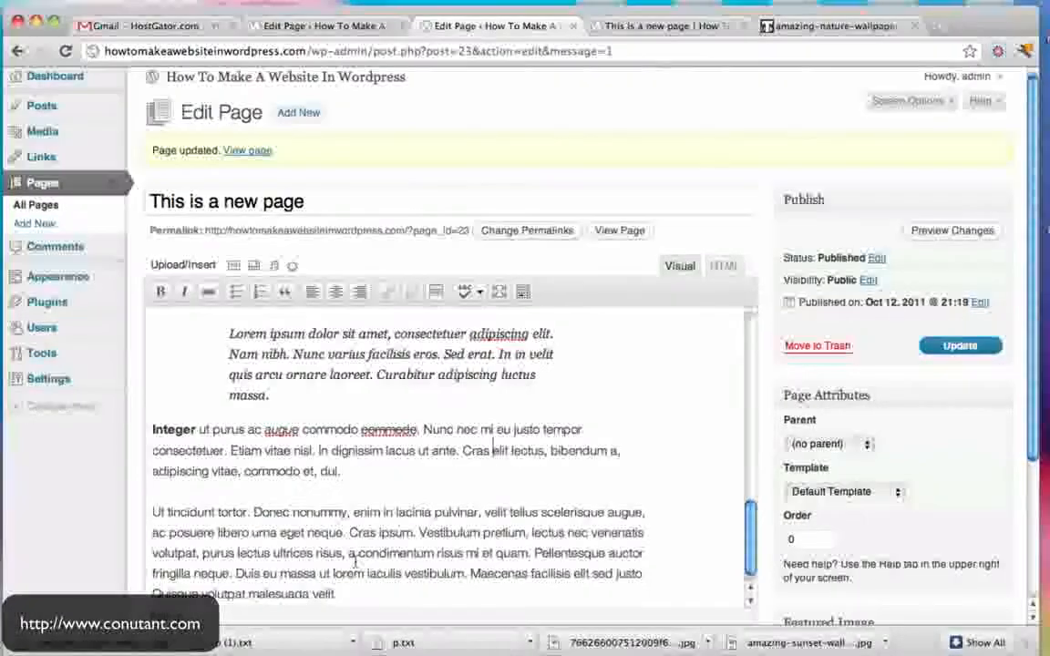
# - Right-align the Ut tincidunt paragraph, then re-select it and centre it instead
pyautogui.moveTo(338, 570); pyautogui.dragTo(134, 488)
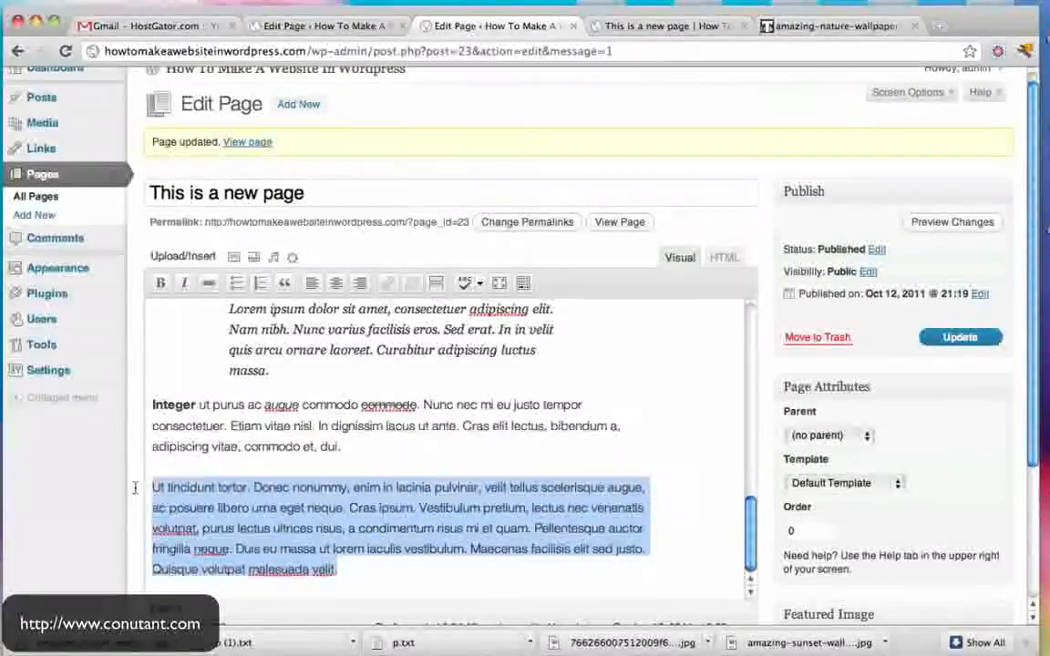
pyautogui.click(360, 283)
pyautogui.scroll(-5, 556, 420)
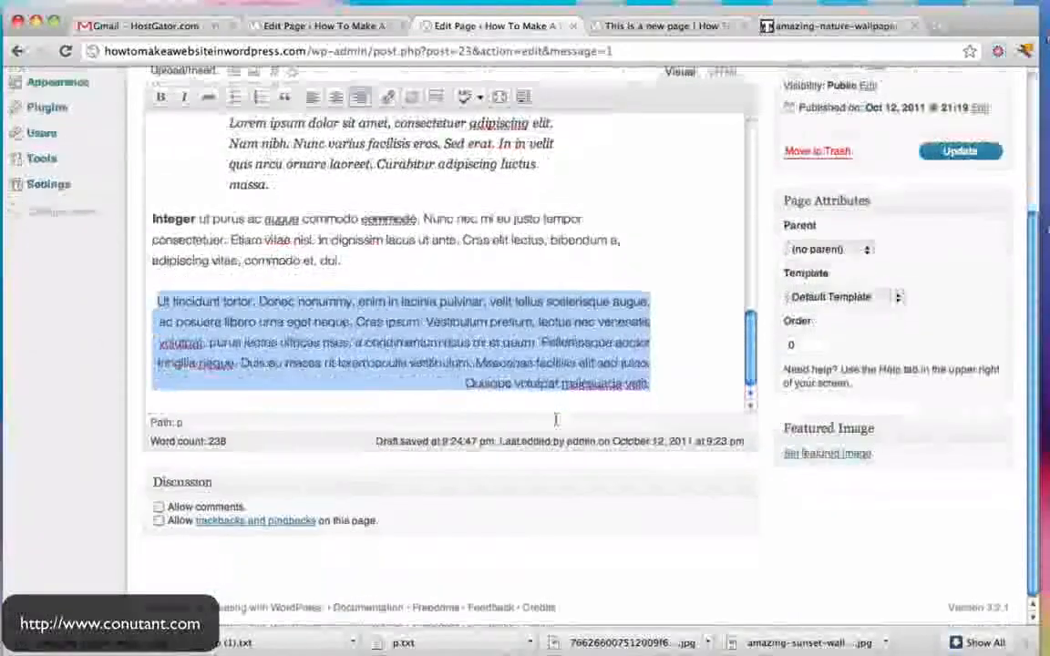
pyautogui.click(526, 317)
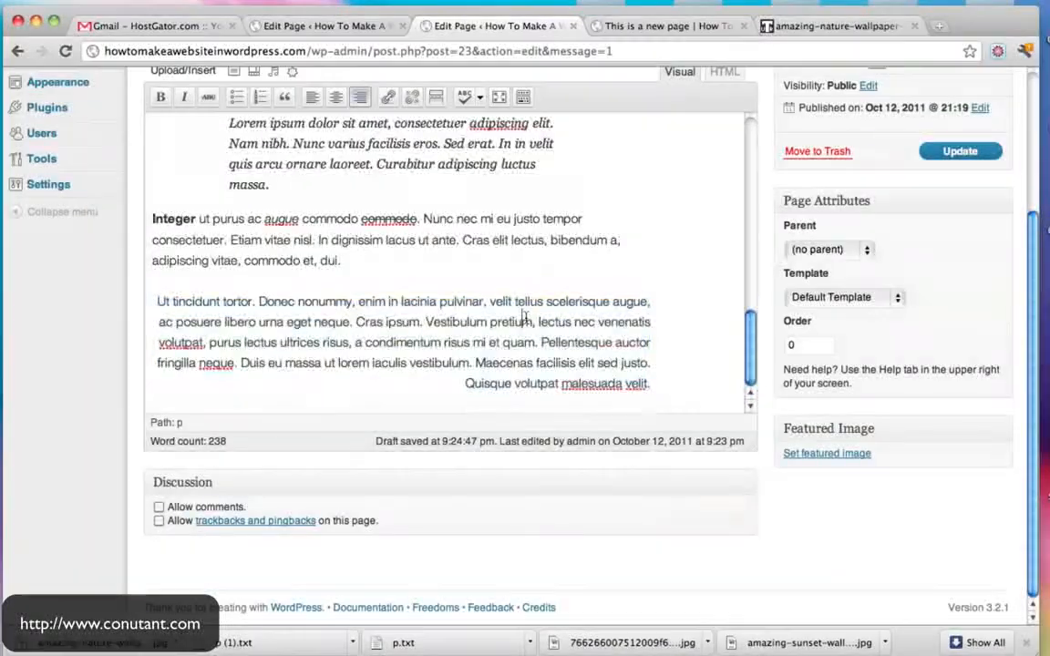
pyautogui.scroll(3, 492, 342)
pyautogui.moveTo(391, 371); pyautogui.dragTo(105, 324)
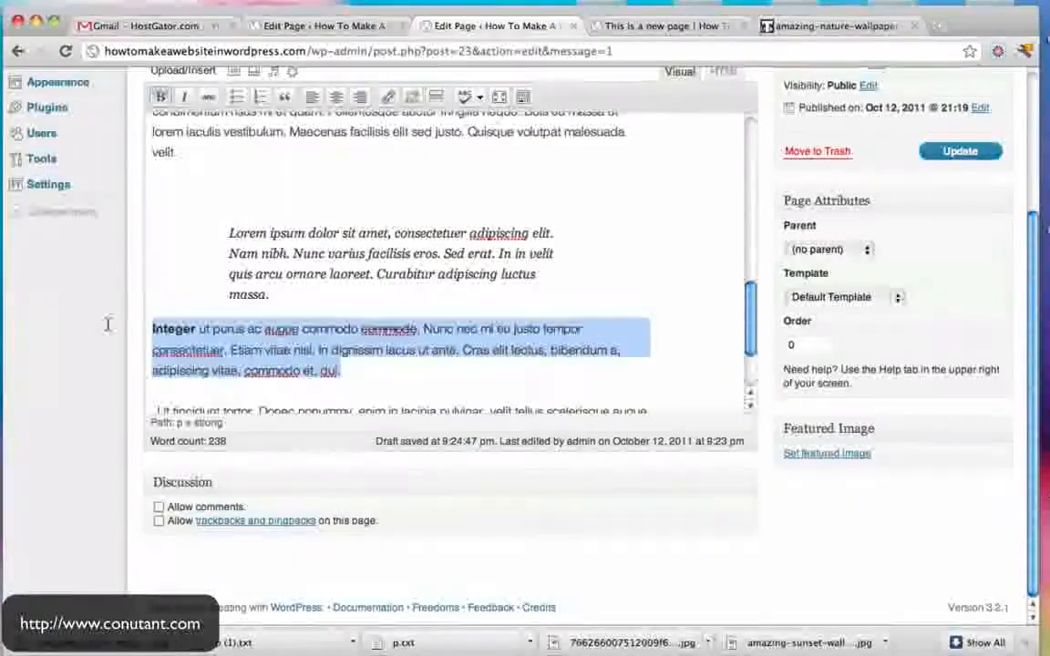
pyautogui.scroll(3, 406, 250)
pyautogui.scroll(-3, 405, 251)
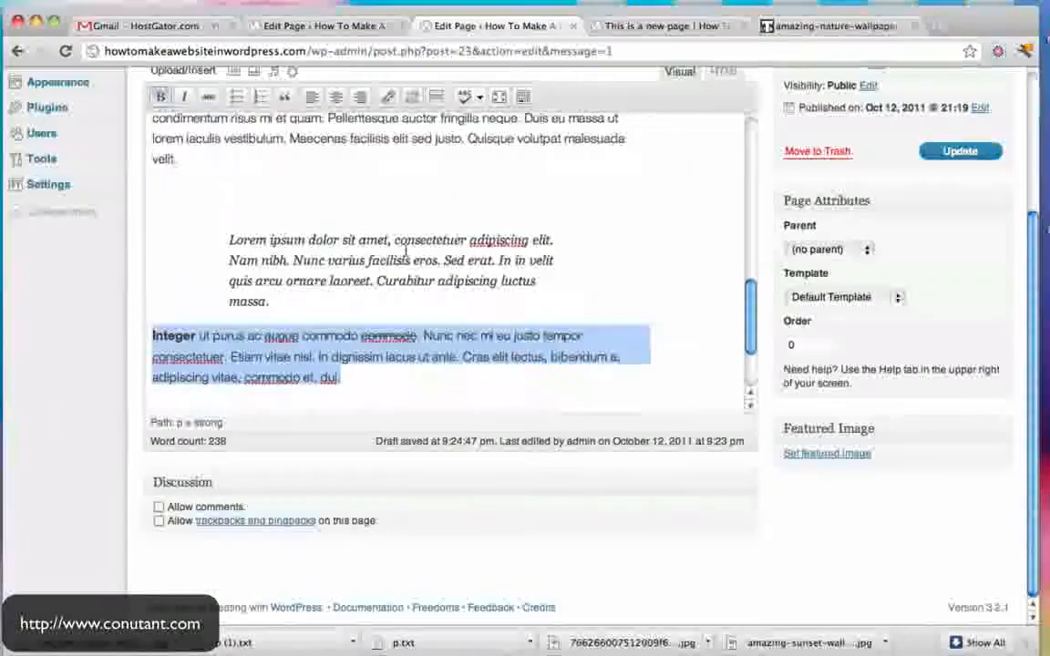
pyautogui.scroll(2, 263, 264)
pyautogui.moveTo(263, 265); pyautogui.dragTo(524, 131)
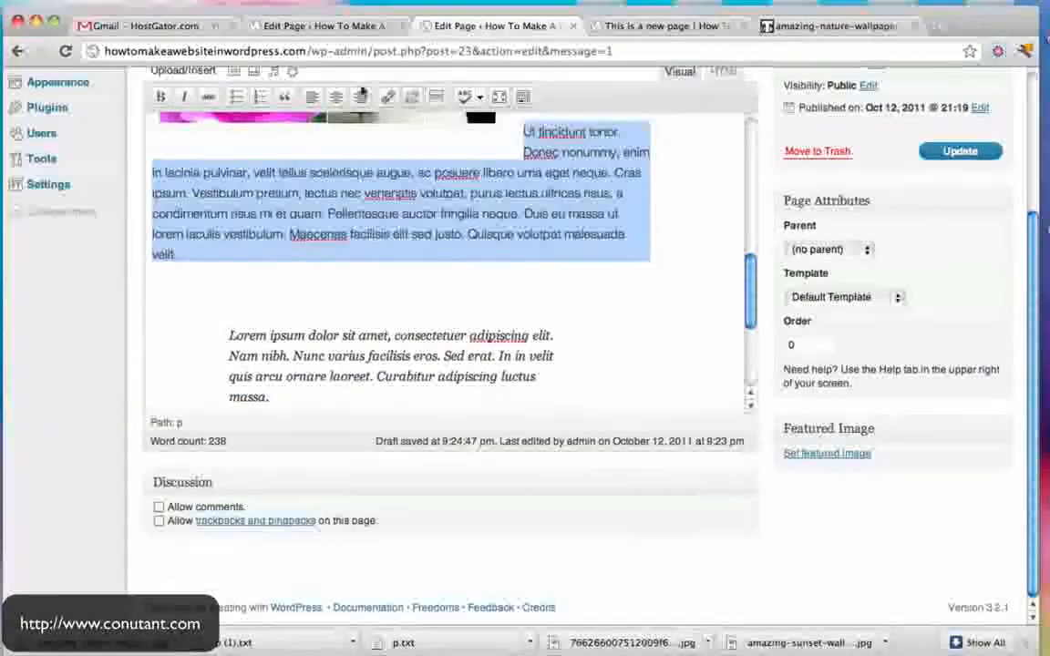
pyautogui.click(335, 96)
pyautogui.scroll(4, 603, 265)
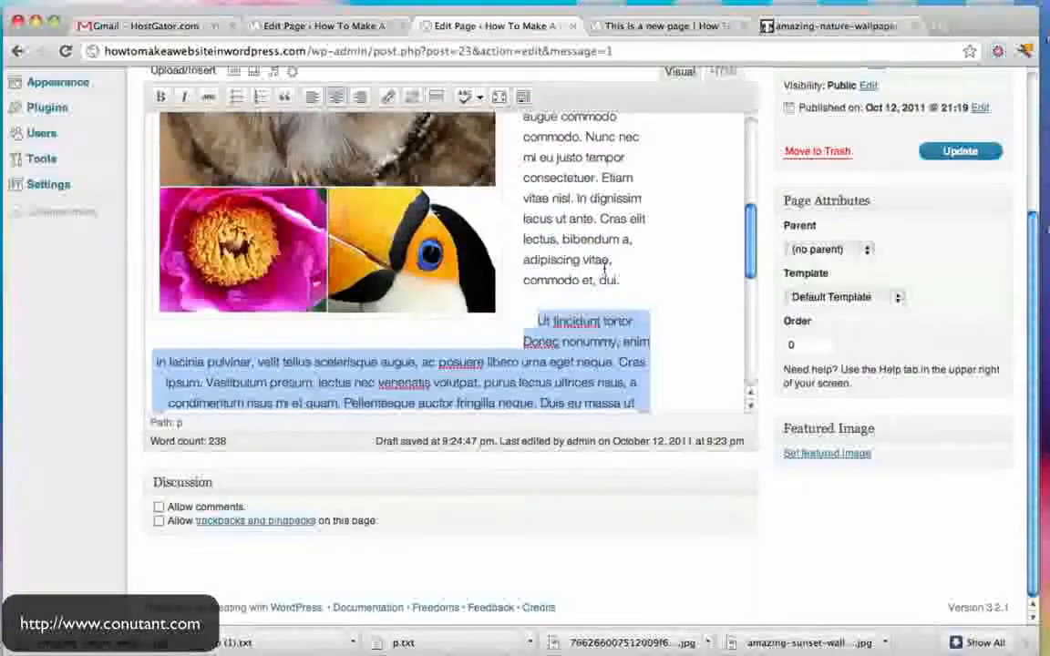
pyautogui.scroll(5, 604, 265)
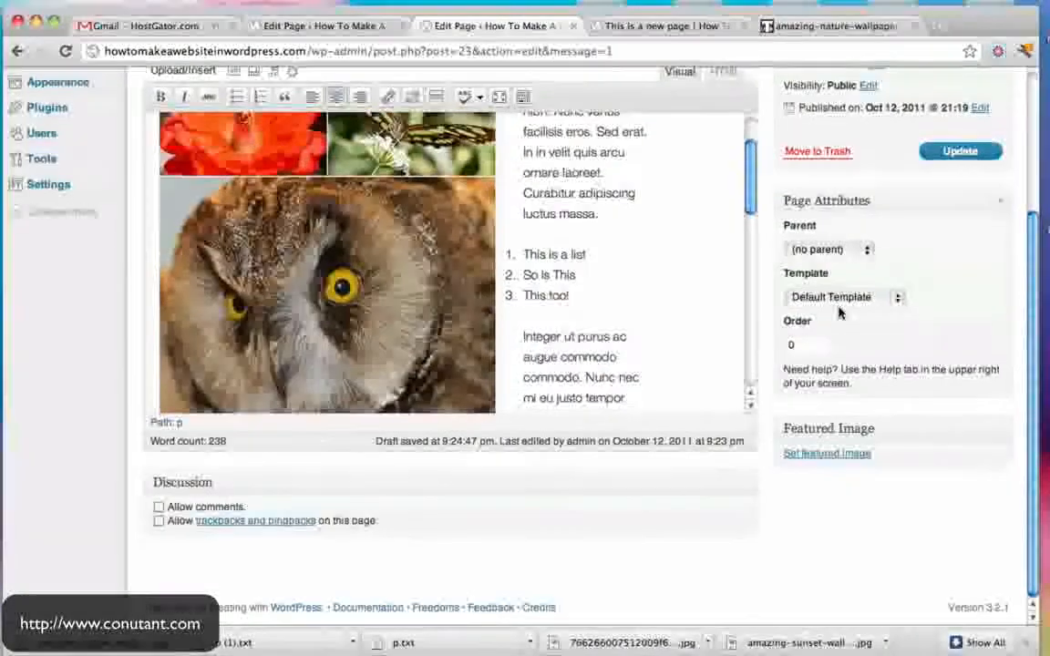
pyautogui.scroll(4, 840, 312)
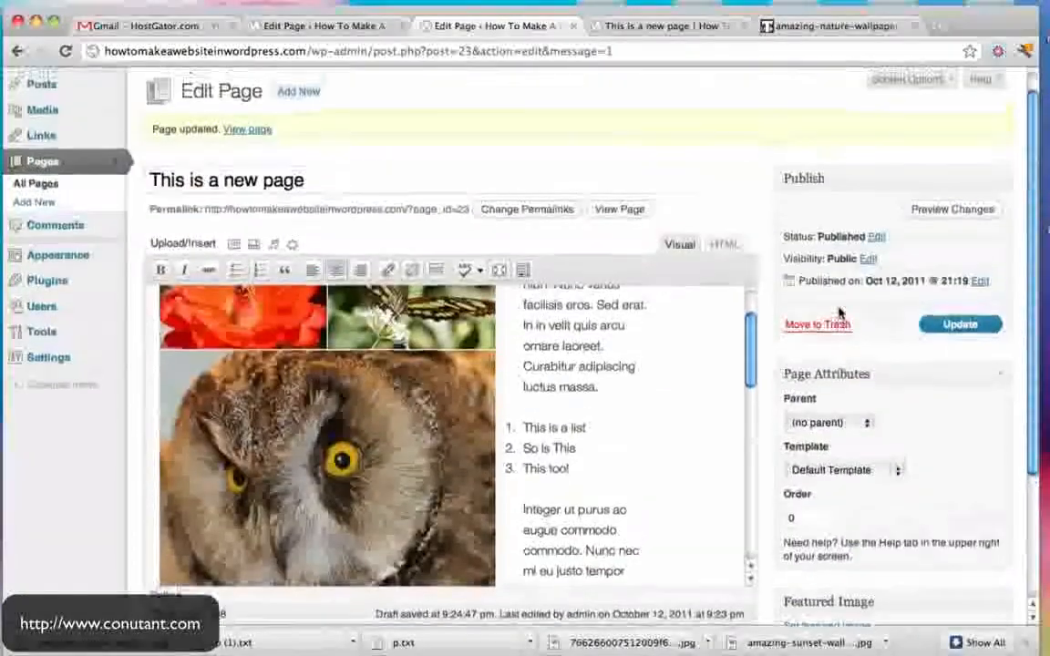
# - Show the extra formatting row and look over paragraph formats for the Integer paragraph
pyautogui.click(524, 270)
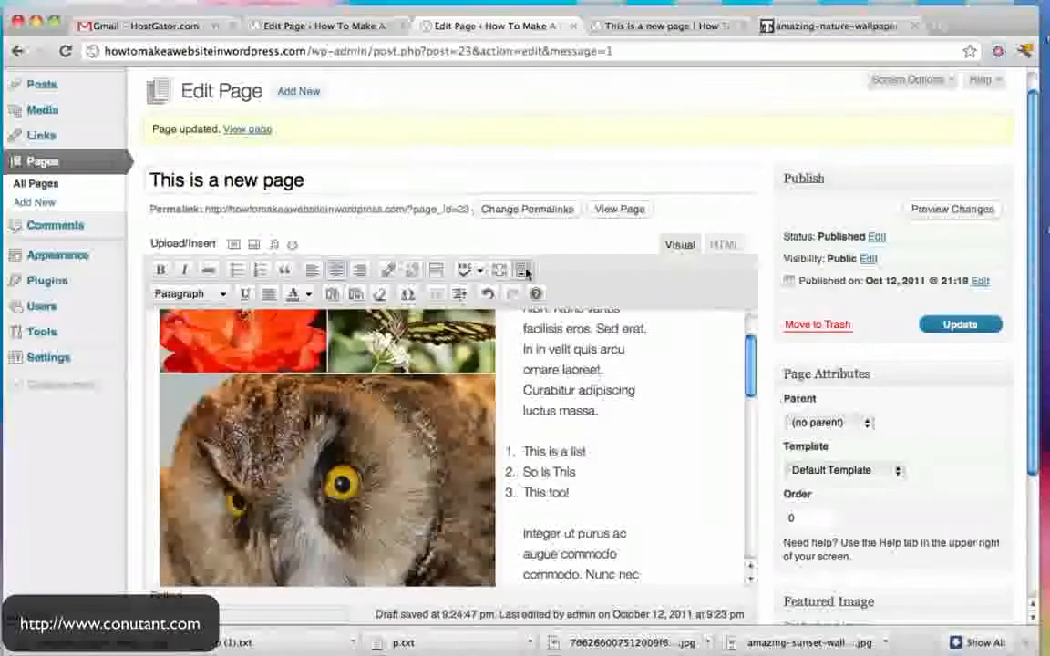
pyautogui.scroll(-2, 526, 273)
pyautogui.scroll(-2, 526, 273)
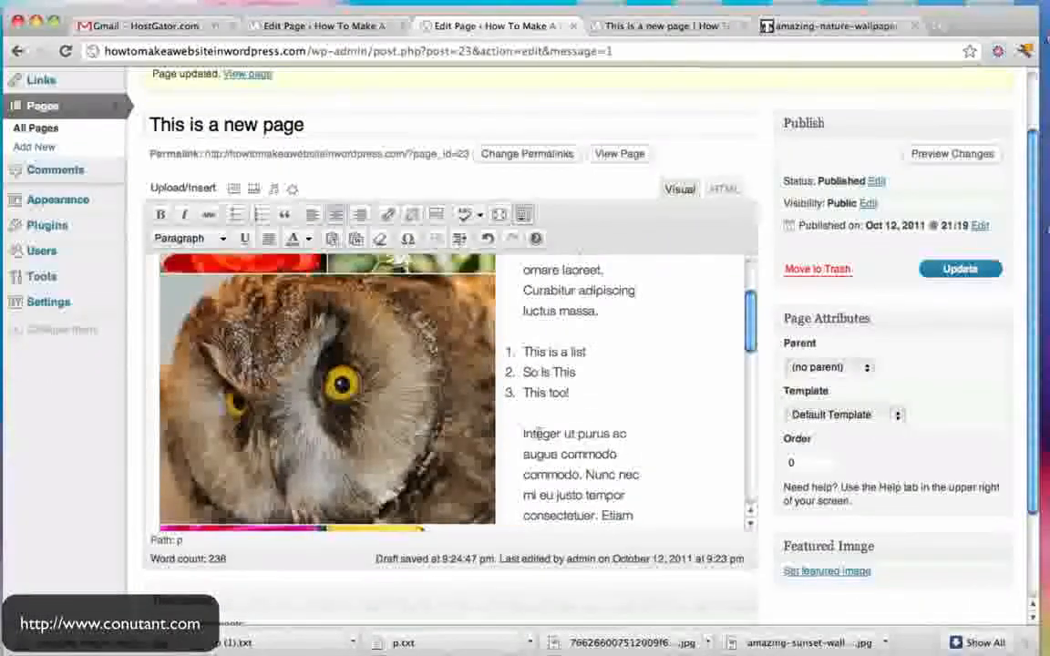
pyautogui.moveTo(523, 434); pyautogui.dragTo(640, 475)
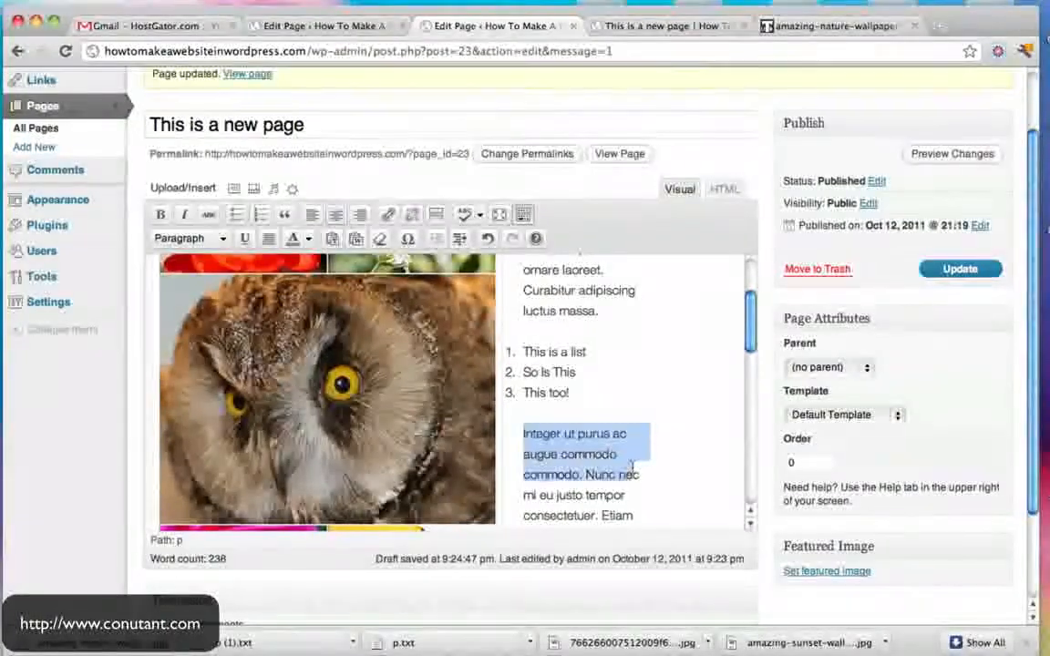
pyautogui.click(222, 239)
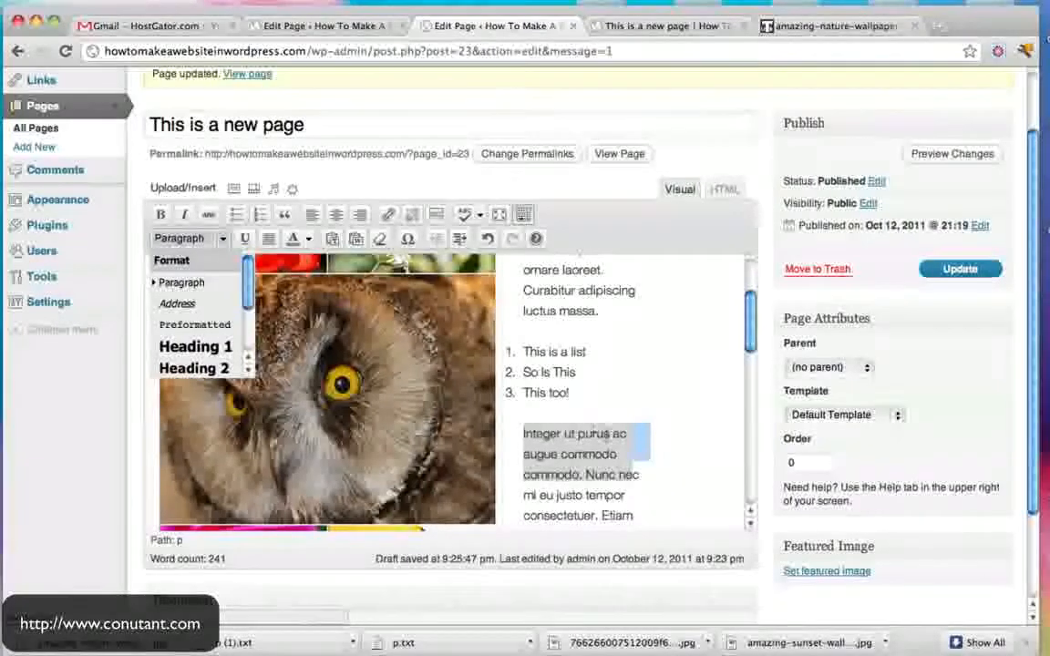
pyautogui.click(612, 434)
# - Insert a 'Do This Next!' line above the Integer paragraph and format it as a heading
pyautogui.click(526, 434)
pyautogui.press('Return')
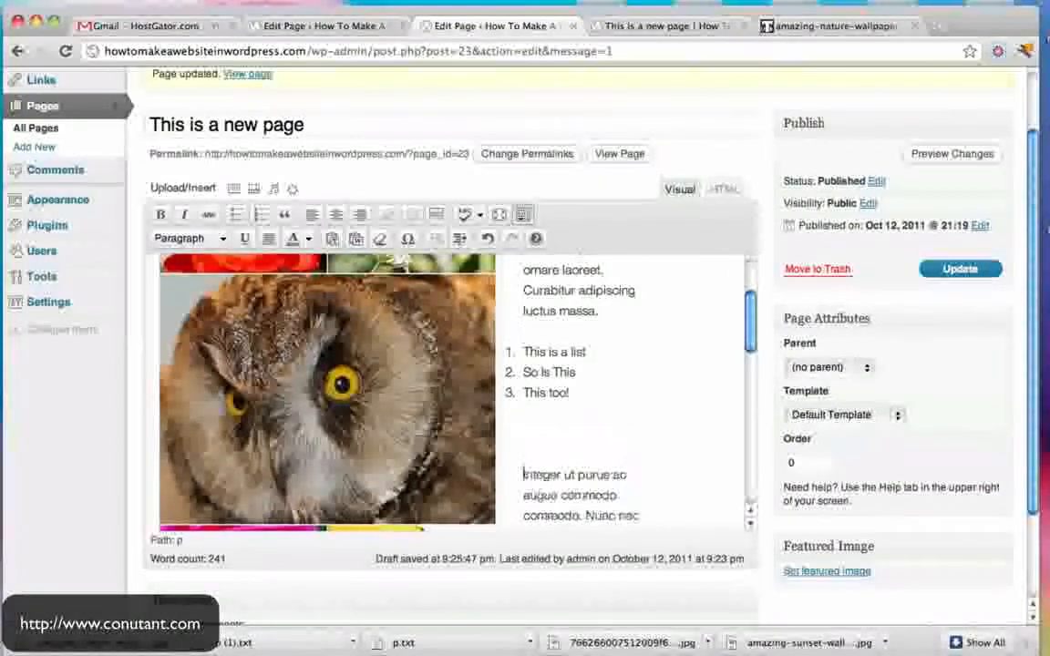
pyautogui.write('Do This Nex')
pyautogui.moveTo(613, 434); pyautogui.dragTo(526, 434)
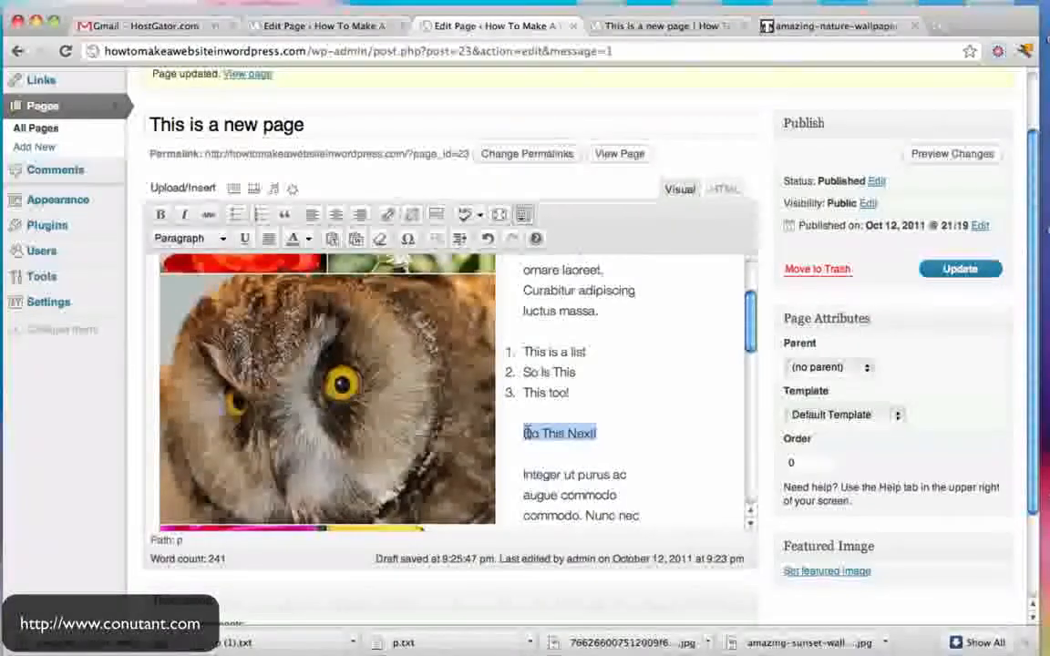
pyautogui.click(221, 239)
pyautogui.click(216, 348)
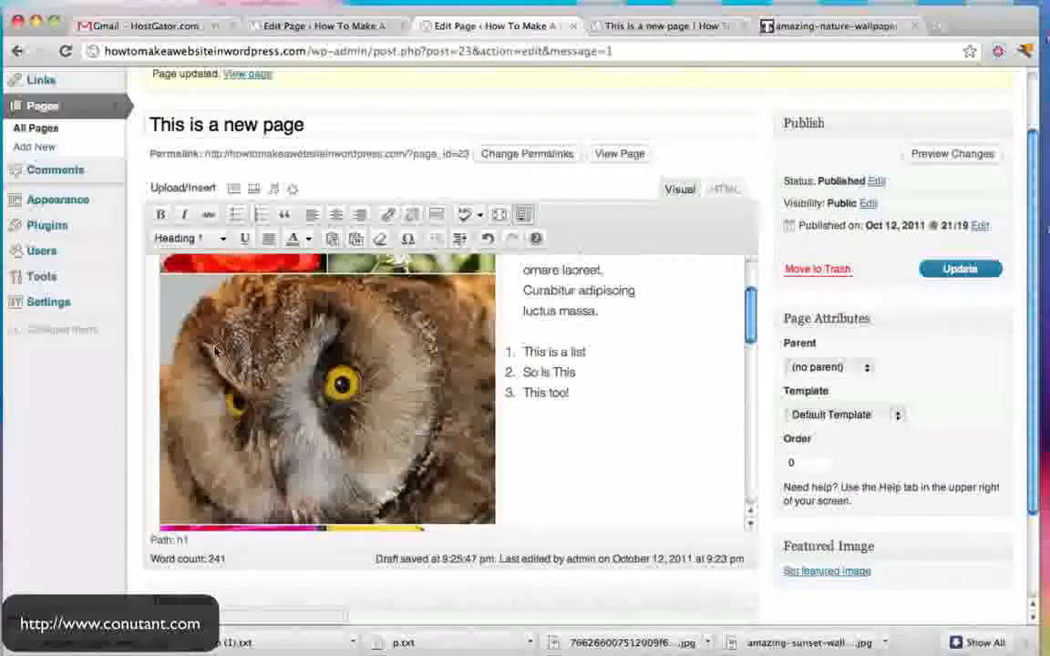
pyautogui.scroll(-3, 665, 416)
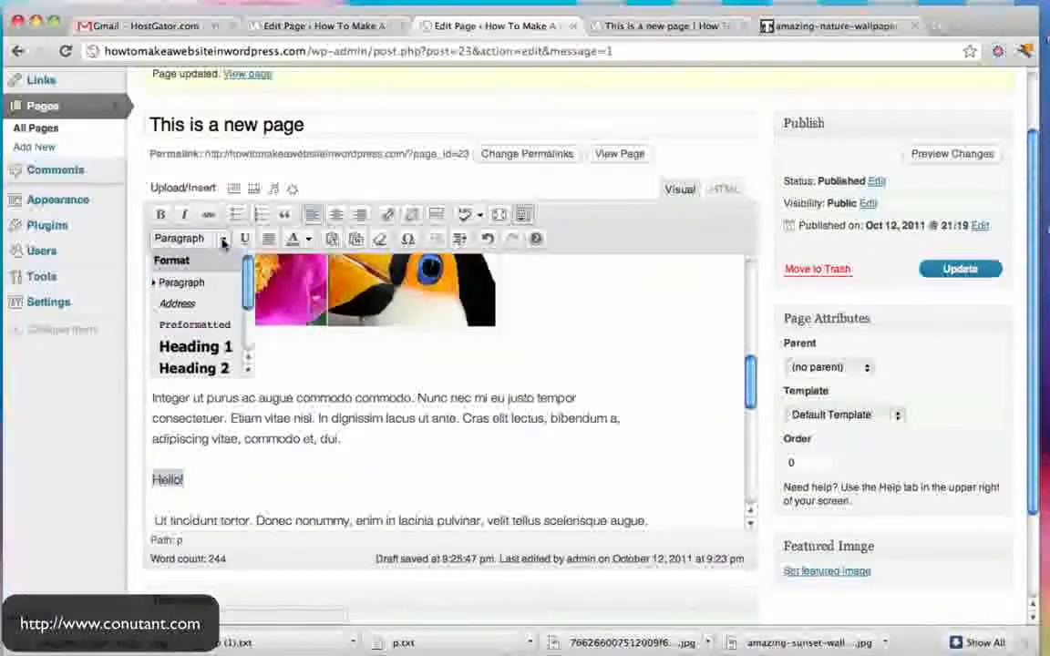
# - Underline the word Donec and colour the word lacinia green
pyautogui.doubleClick(274, 515)
pyautogui.click(245, 239)
pyautogui.click(413, 456)
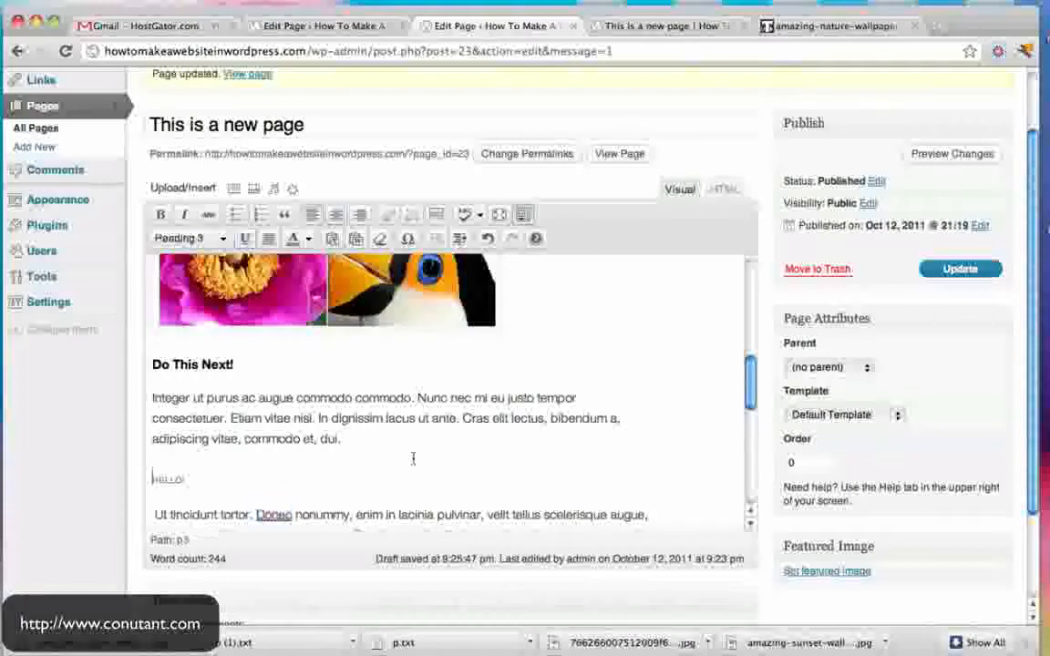
pyautogui.doubleClick(416, 515)
pyautogui.click(307, 238)
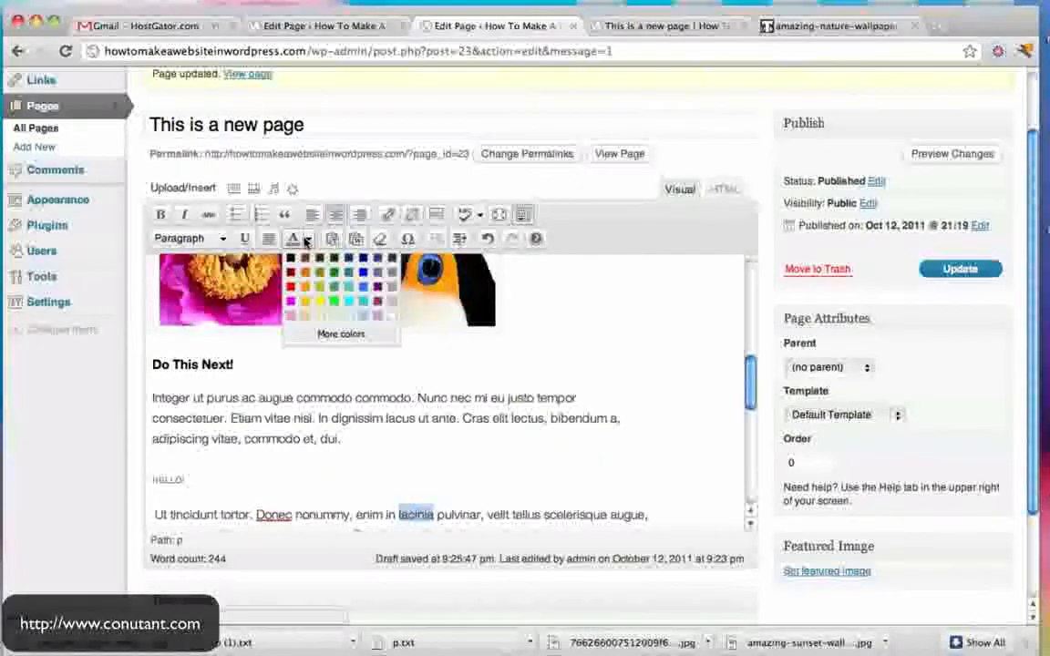
pyautogui.click(334, 283)
# - Replace the word tellus with the registered sign ®
pyautogui.doubleClick(513, 516)
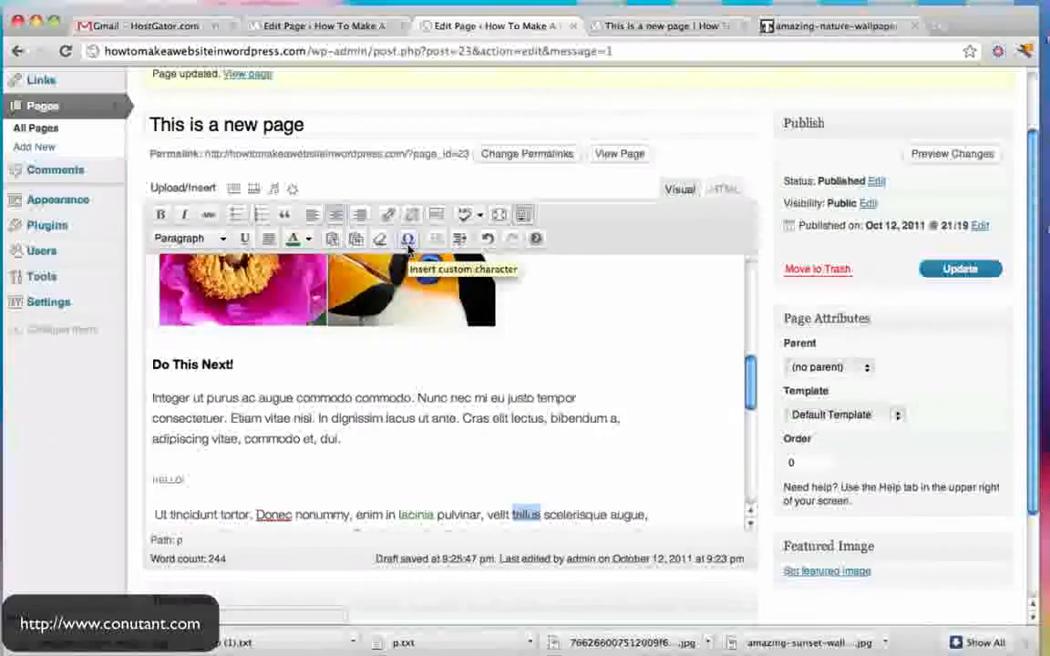
pyautogui.click(408, 240)
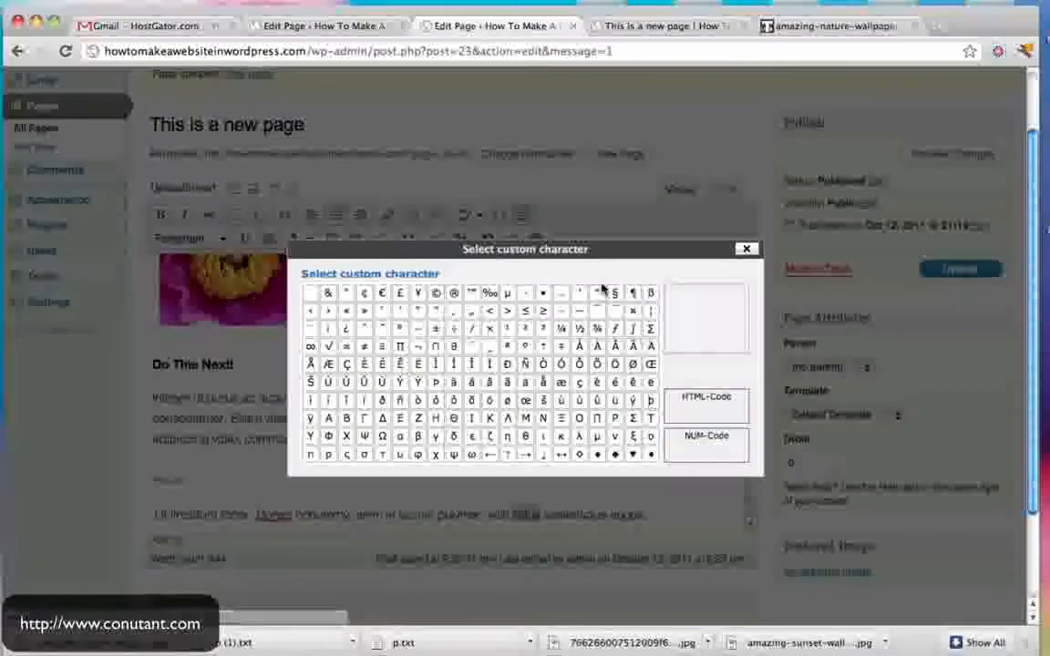
pyautogui.click(436, 293)
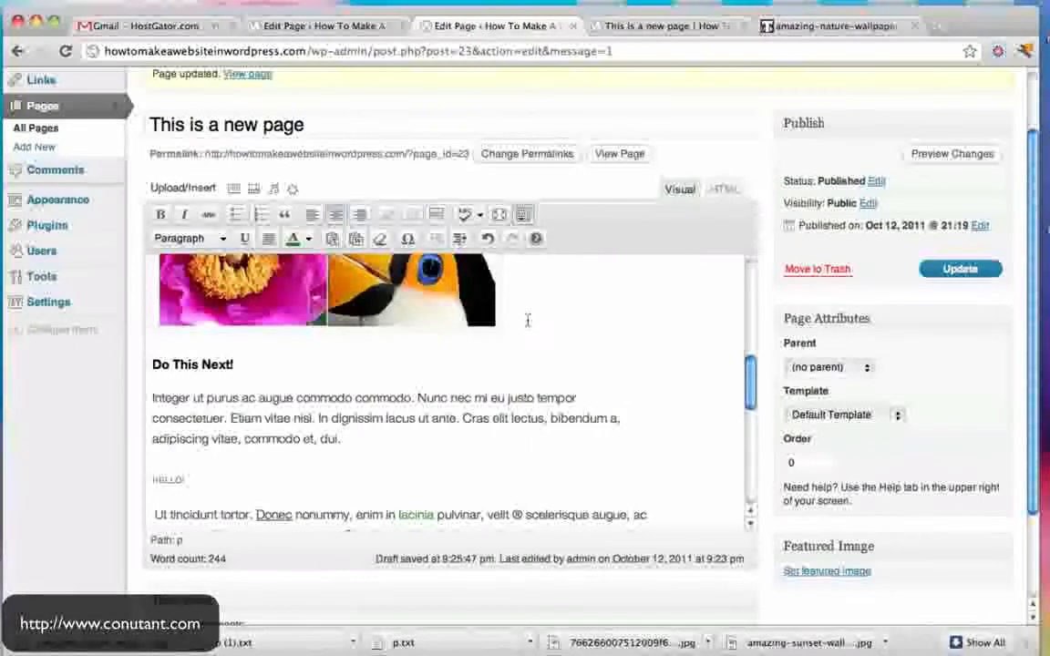
pyautogui.scroll(-3, 381, 516)
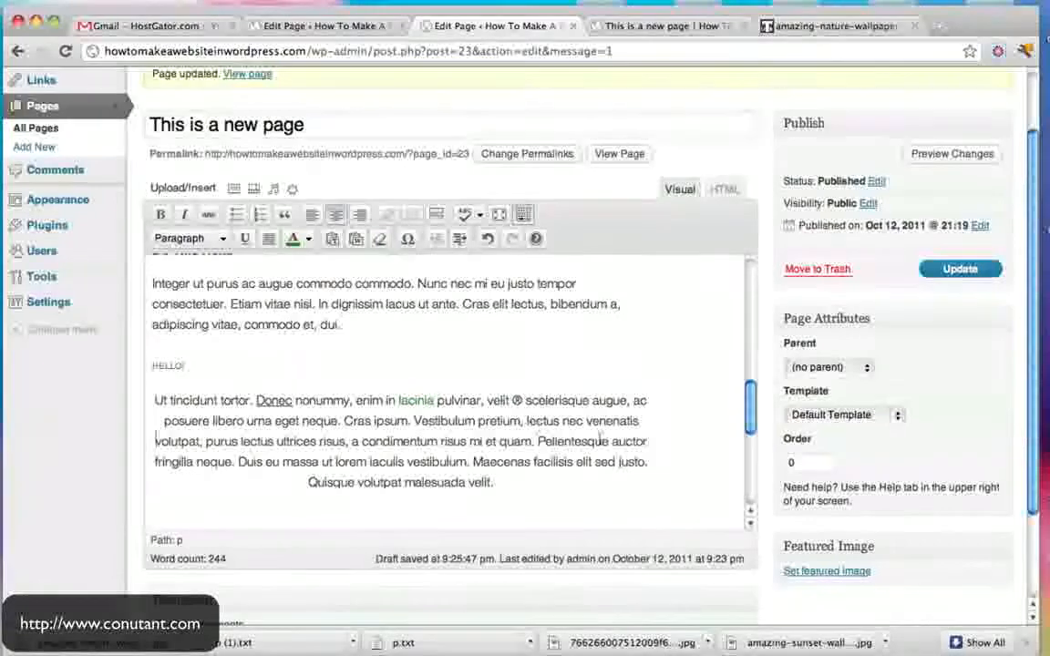
pyautogui.scroll(-5, 201, 489)
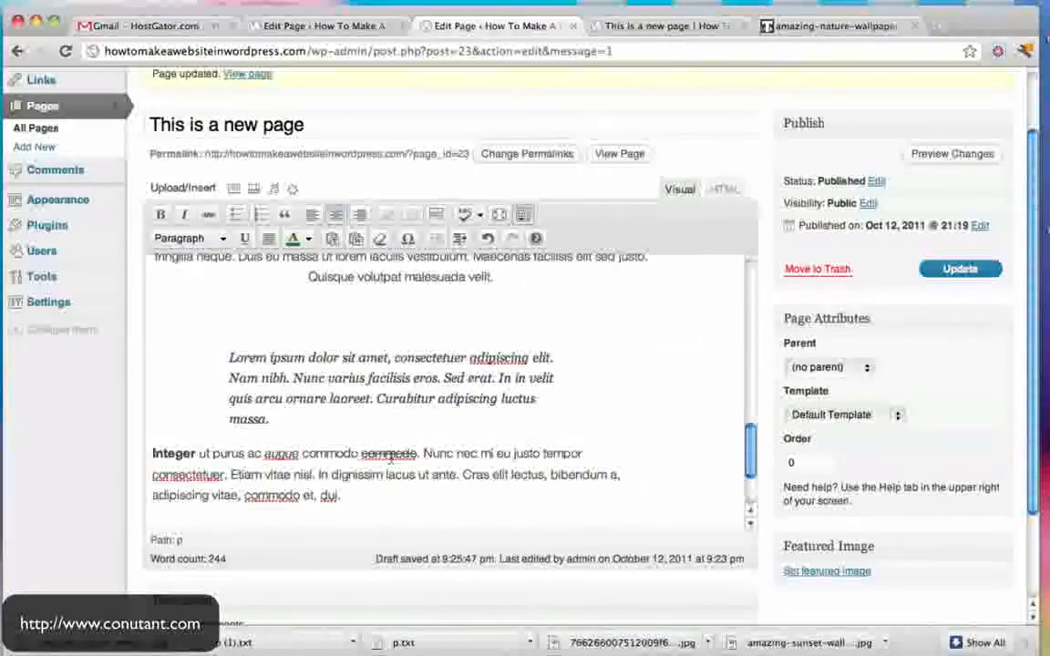
# - Split 'Etiam vitae nisl' into its own paragraph and indent it
pyautogui.click(230, 475)
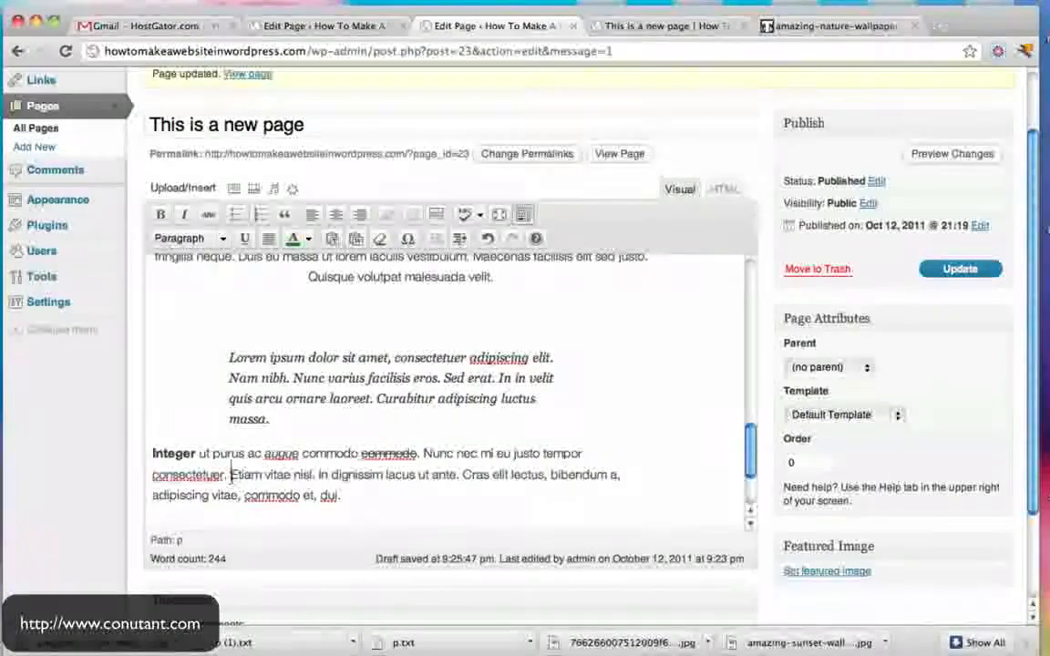
pyautogui.press('Return')
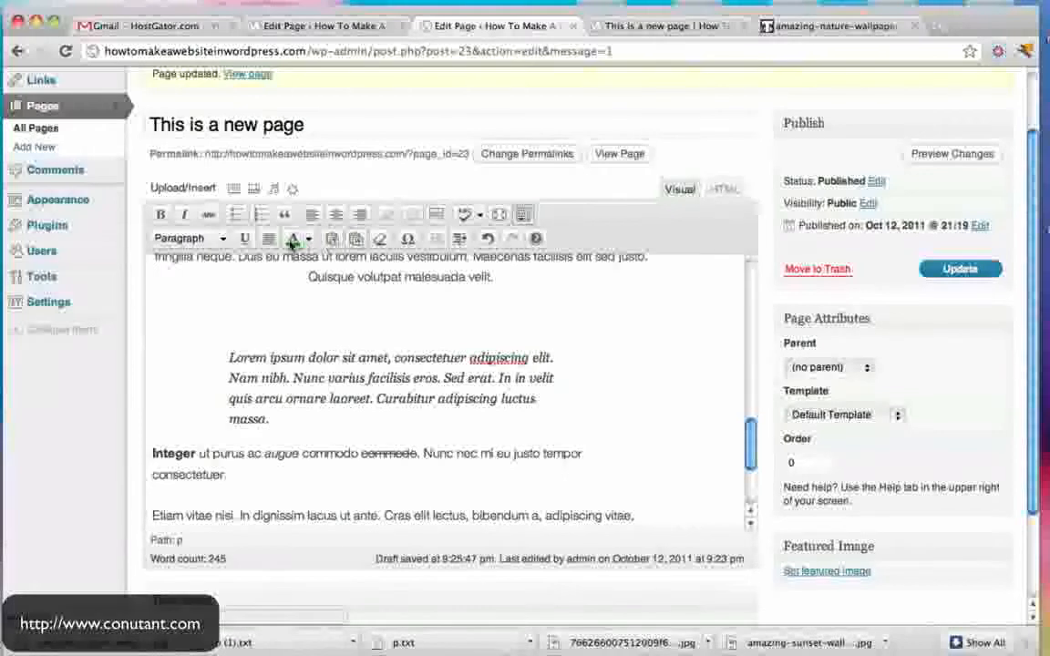
pyautogui.click(460, 239)
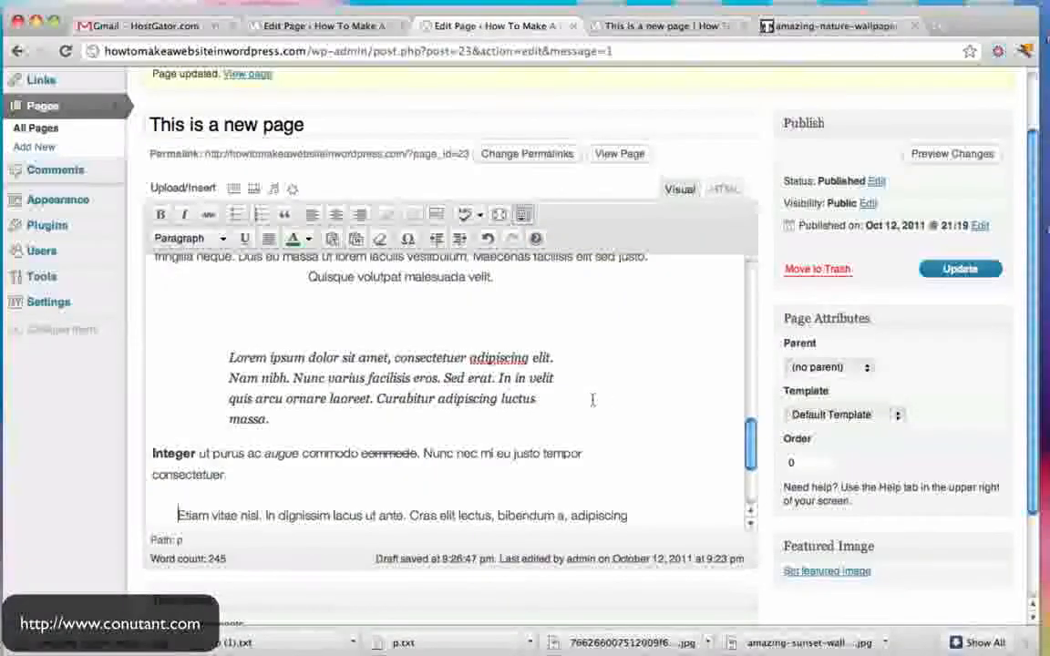
pyautogui.scroll(-5, 593, 399)
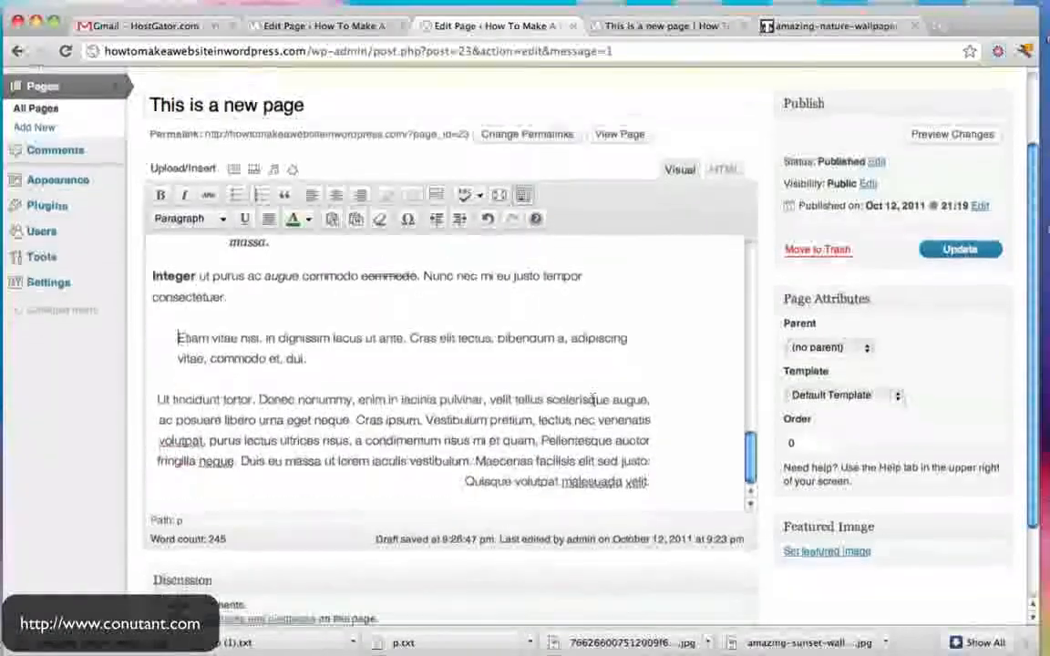
pyautogui.scroll(4, 450, 422)
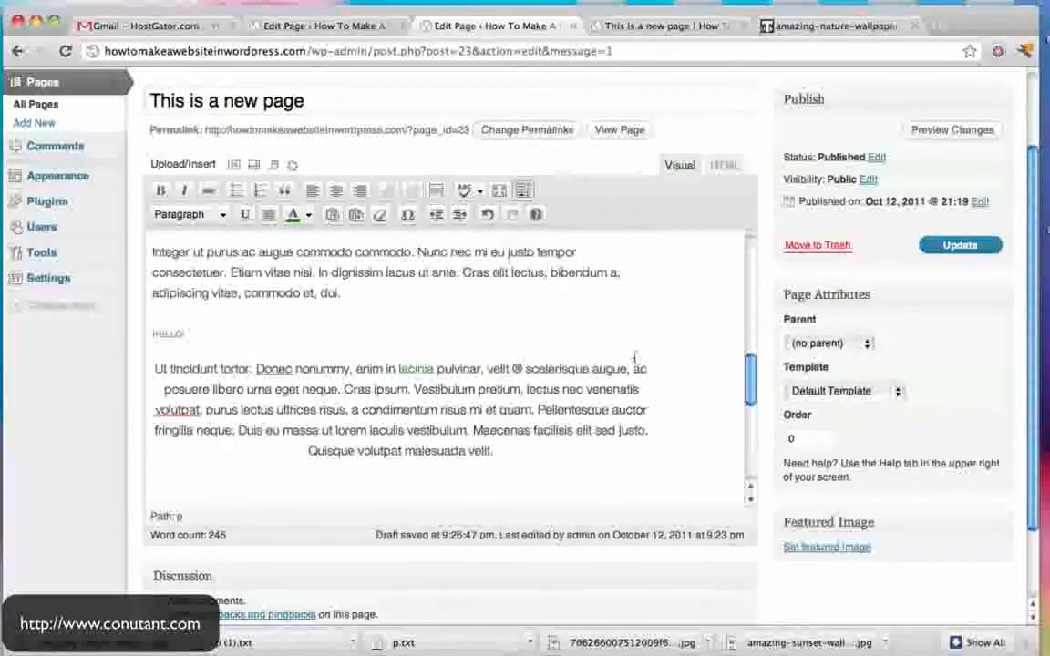
# - Hide the extra formatting row and Update the page
pyautogui.click(524, 192)
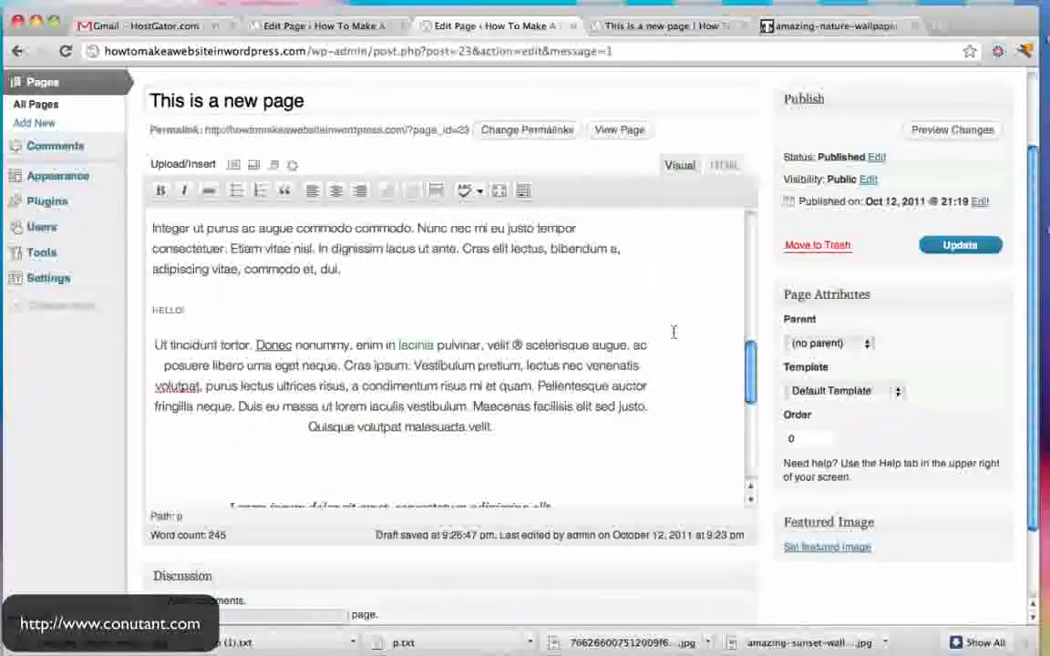
pyautogui.scroll(5, 673, 332)
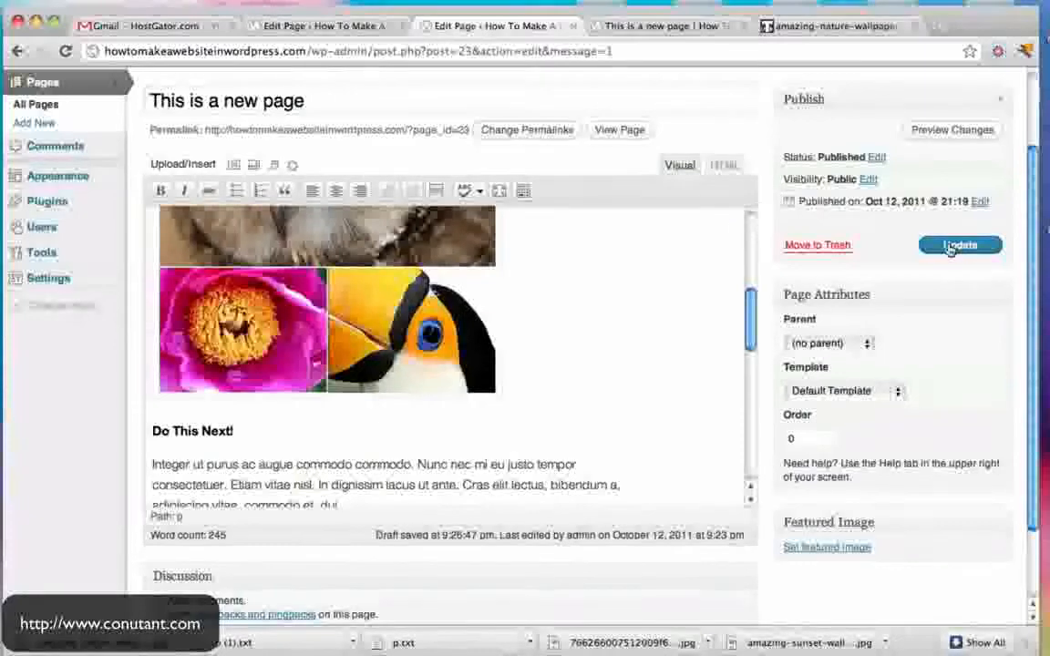
pyautogui.click(950, 247)
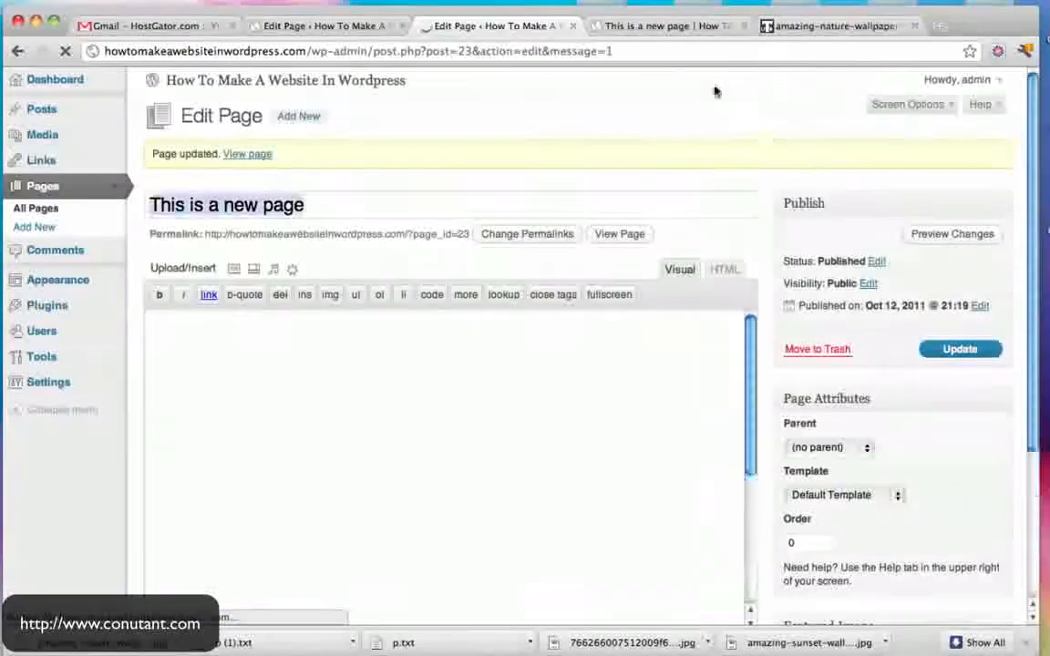
# - View the live This is a new page and scroll to the edited paragraph
pyautogui.click(670, 26)
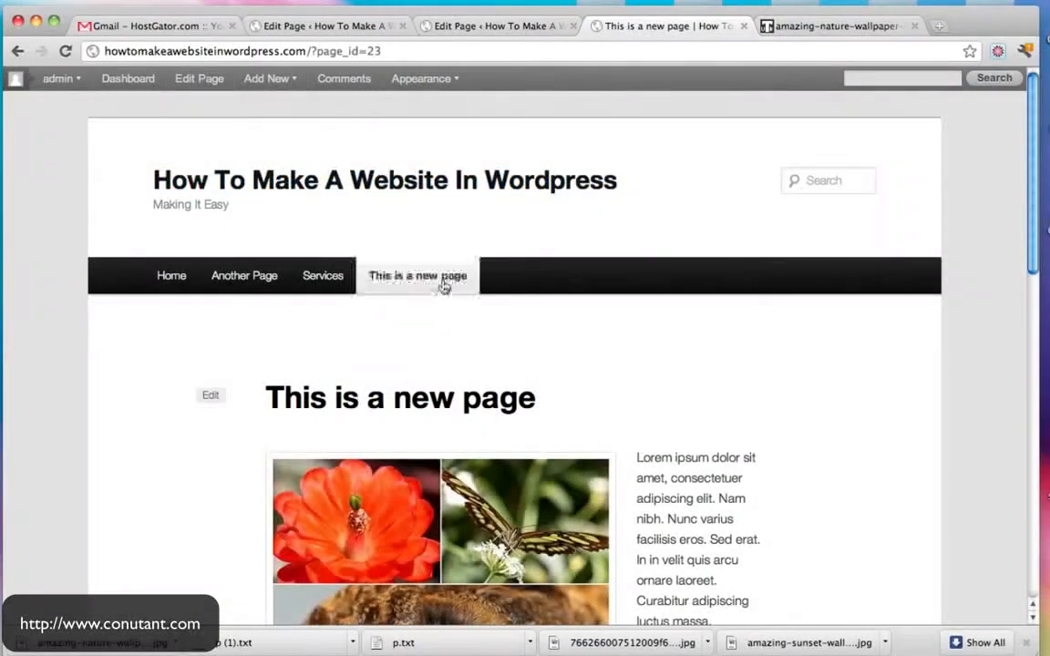
pyautogui.scroll(-5, 793, 323)
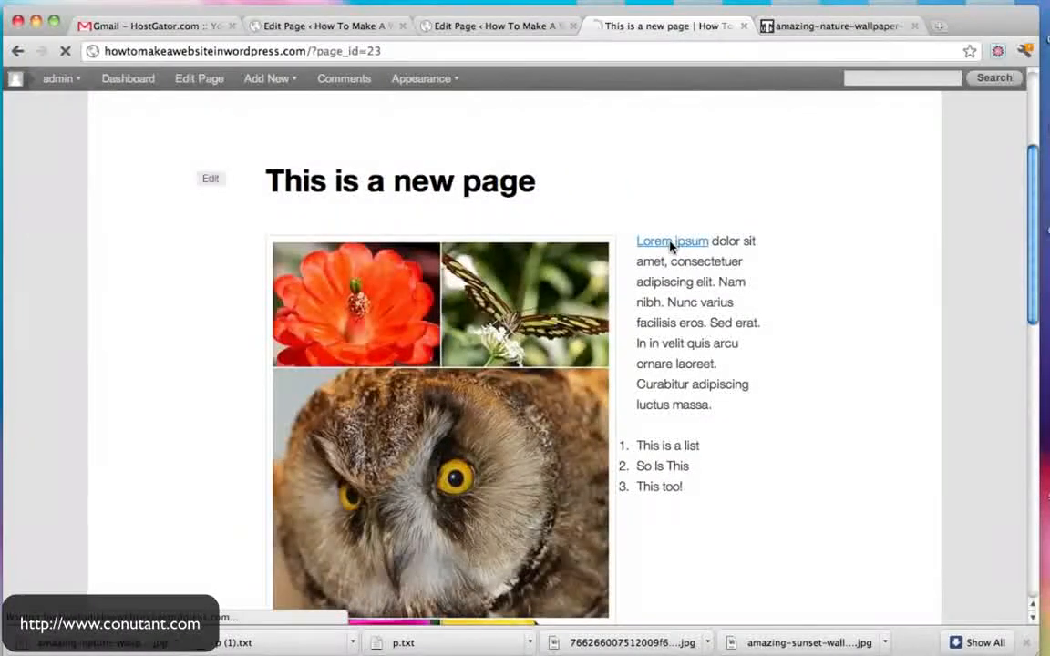
pyautogui.scroll(-4, 670, 243)
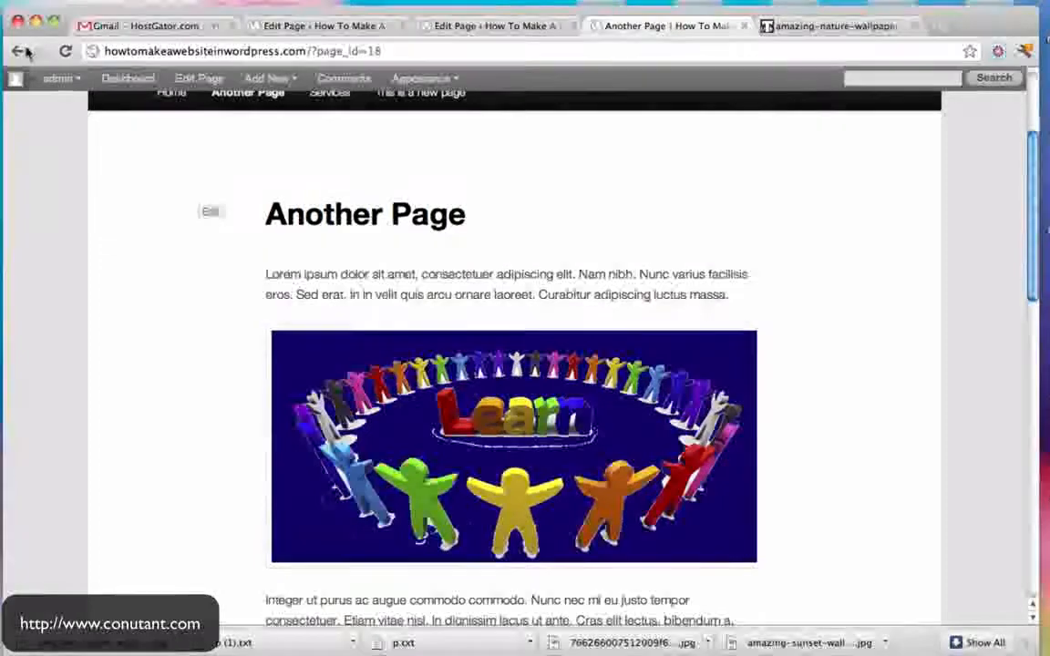
pyautogui.click(22, 52)
pyautogui.scroll(-3, 785, 356)
pyautogui.moveTo(625, 302); pyautogui.dragTo(695, 341)
pyautogui.scroll(-5, 694, 341)
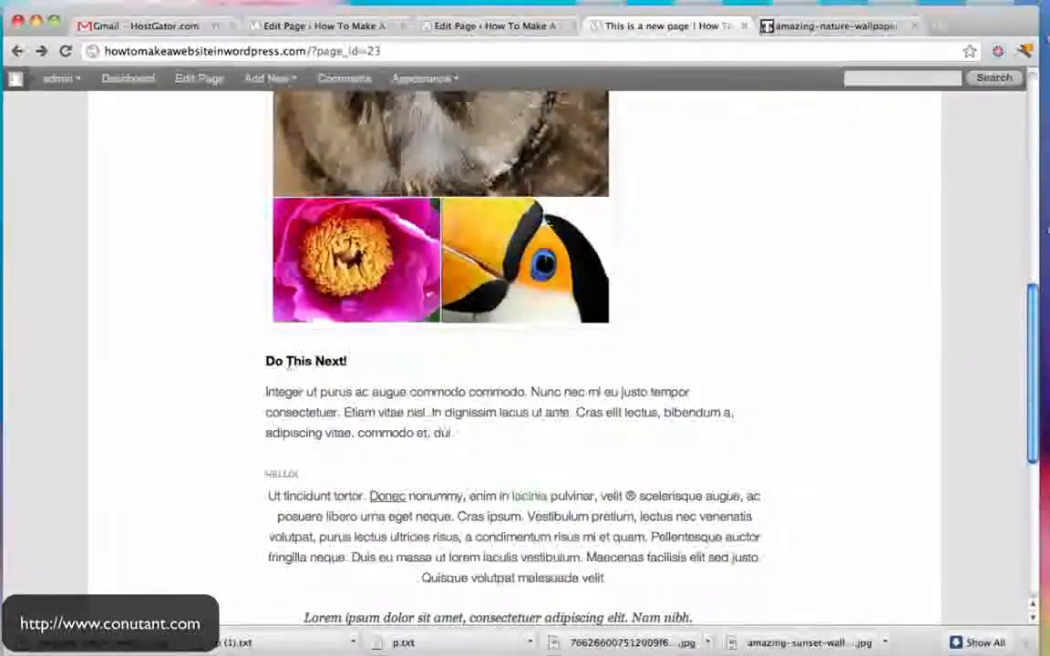
pyautogui.moveTo(266, 361)
pyautogui.mouseDown()
pyautogui.moveTo(359, 358)
pyautogui.moveTo(245, 361)
pyautogui.mouseUp()
pyautogui.scroll(-3, 359, 364)
# - Check the underlined Donec, green lacinia and italic quote, then return to the page editor
pyautogui.doubleClick(383, 382)
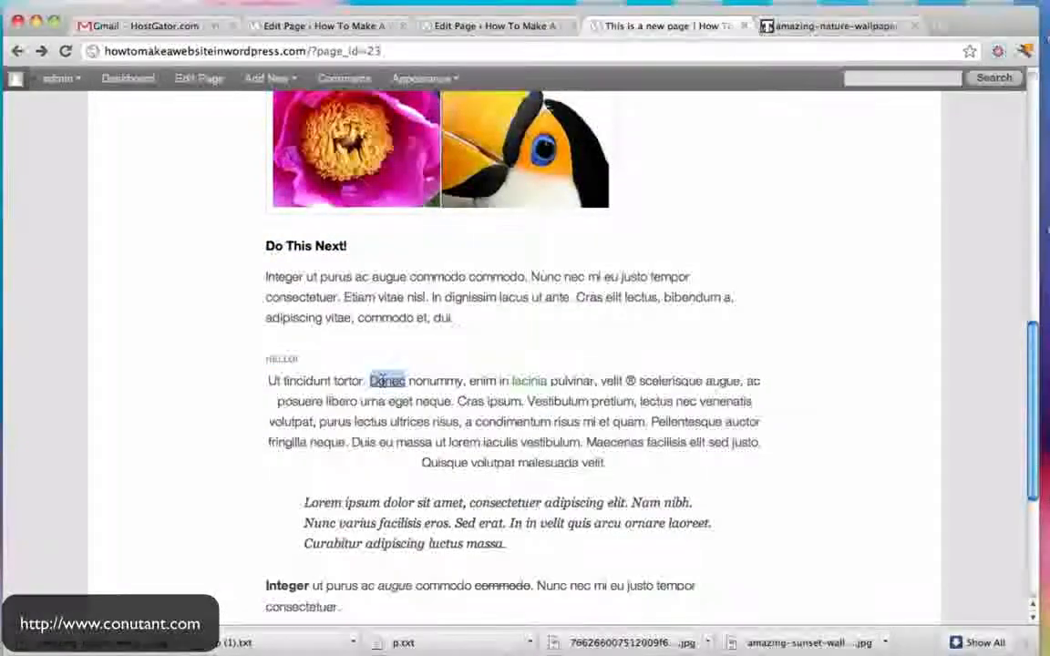
pyautogui.doubleClick(521, 381)
pyautogui.scroll(-3, 521, 381)
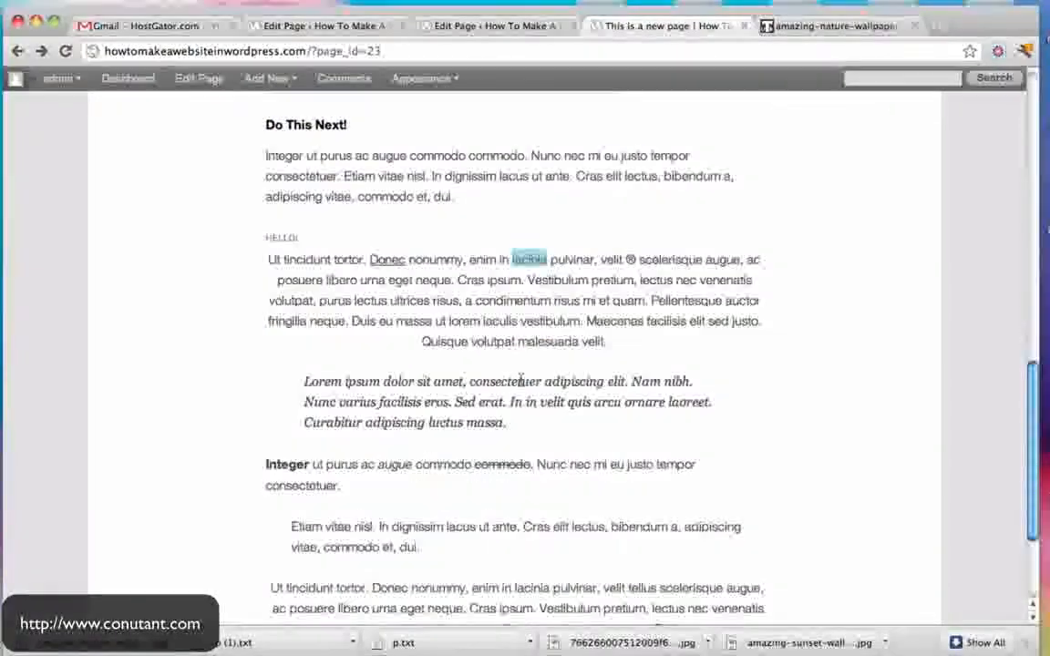
pyautogui.moveTo(305, 383); pyautogui.dragTo(533, 427)
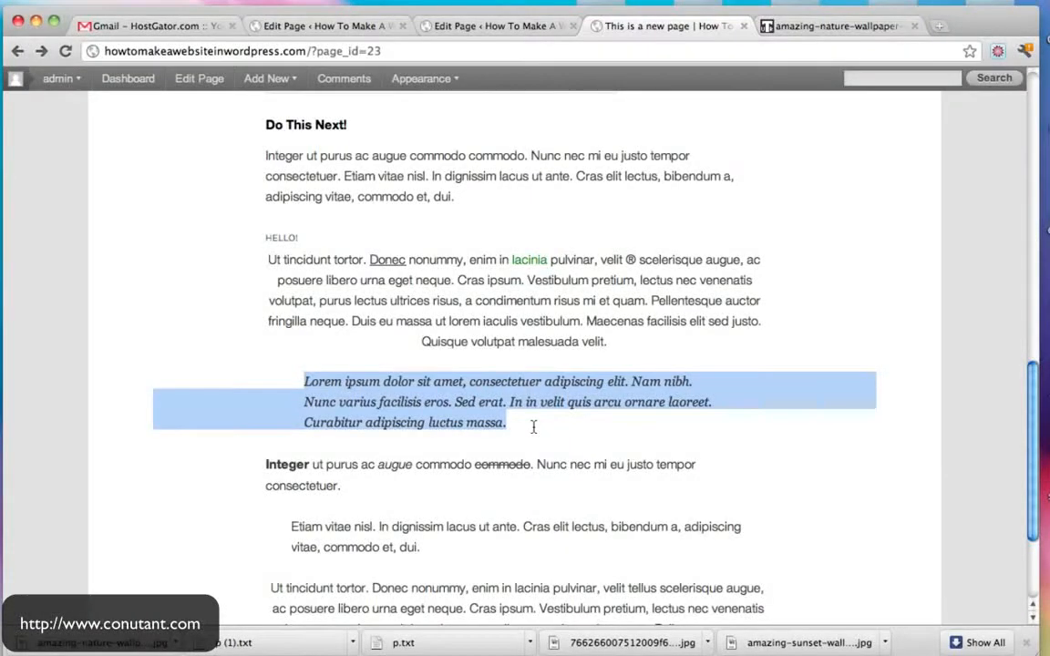
pyautogui.click(535, 426)
pyautogui.scroll(-3, 535, 426)
pyautogui.moveTo(293, 398); pyautogui.dragTo(549, 429)
pyautogui.scroll(3, 549, 429)
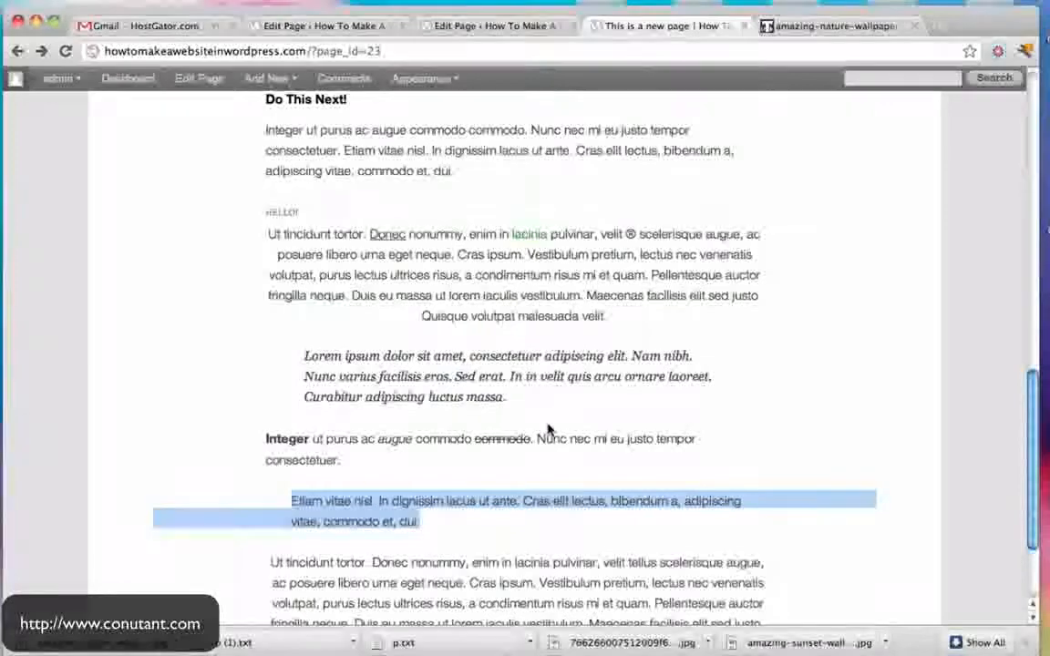
pyautogui.scroll(15, 807, 327)
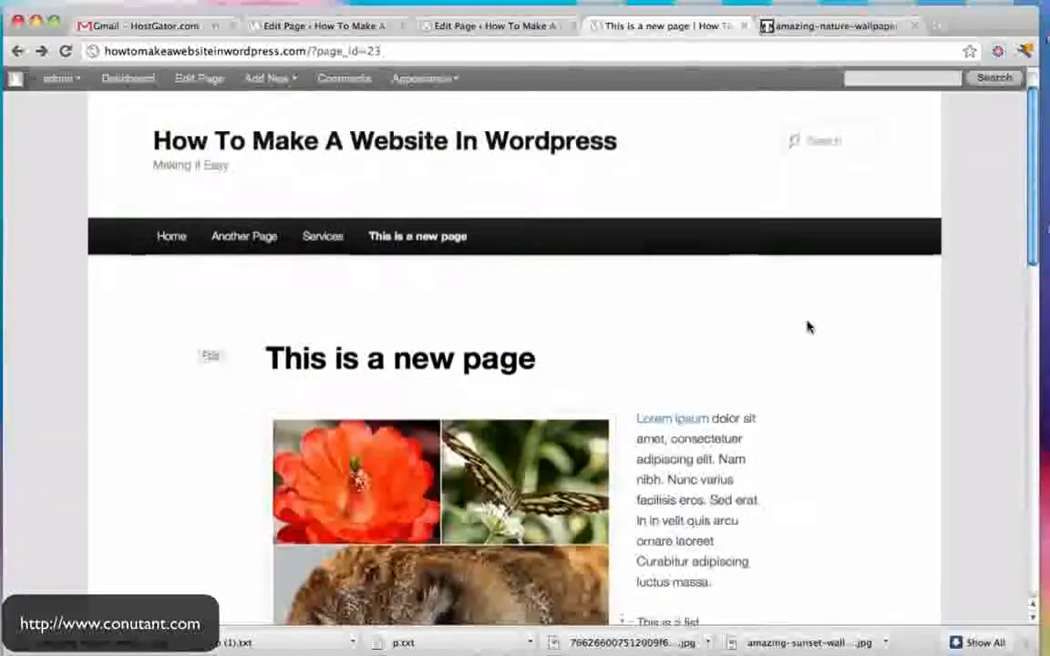
pyautogui.click(527, 28)
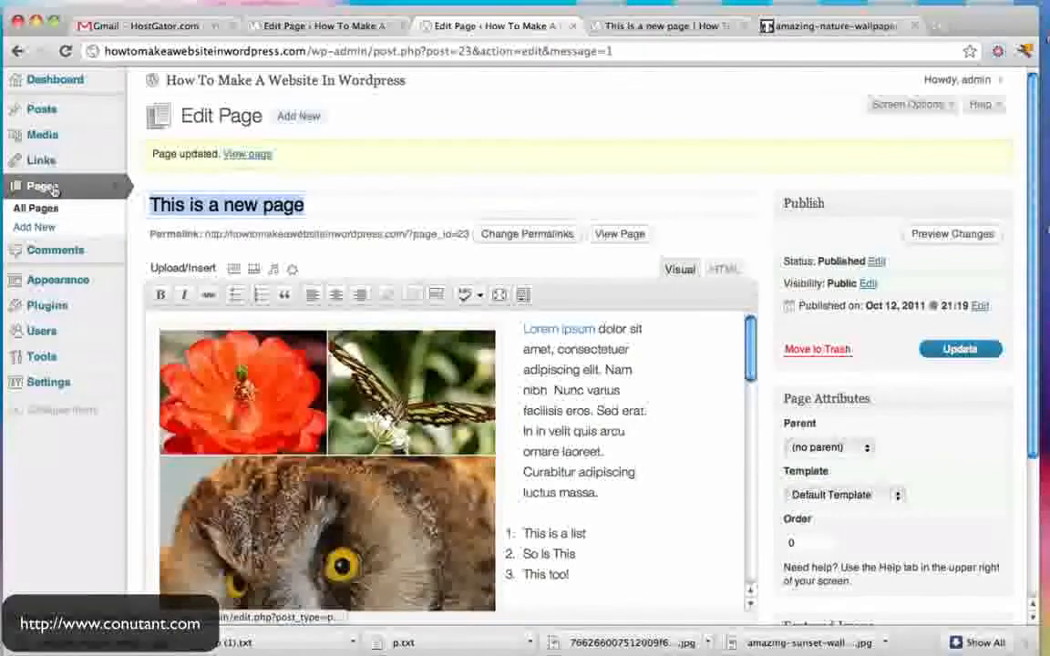
# - Go via the Dashboard to Plugins, then switch to the example 'Contact | Vista Inspire' tab
pyautogui.click(60, 82)
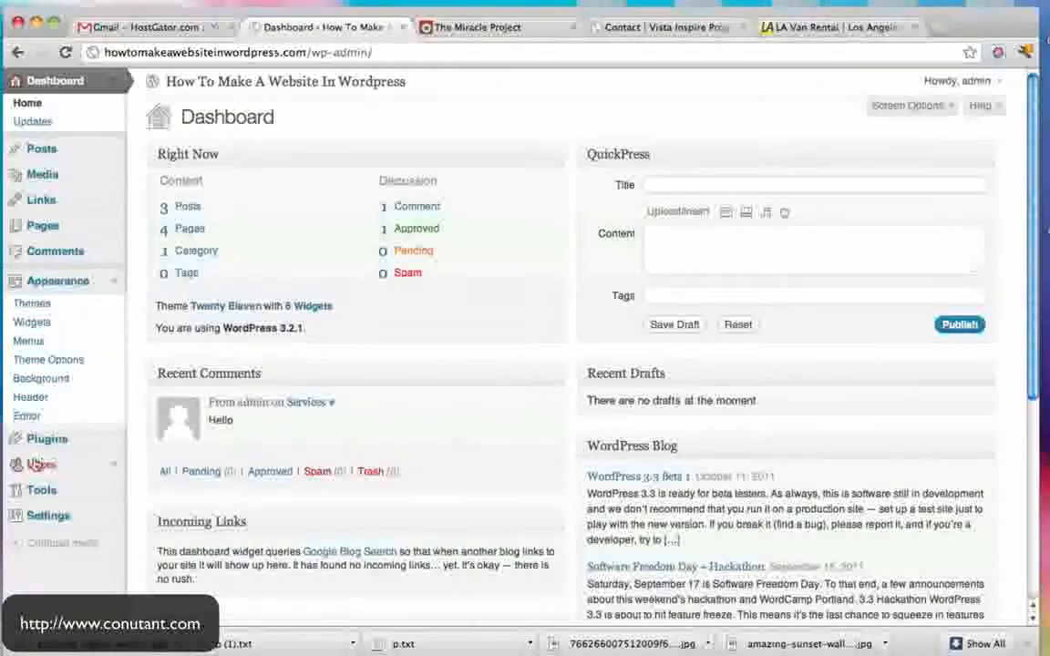
pyautogui.click(48, 439)
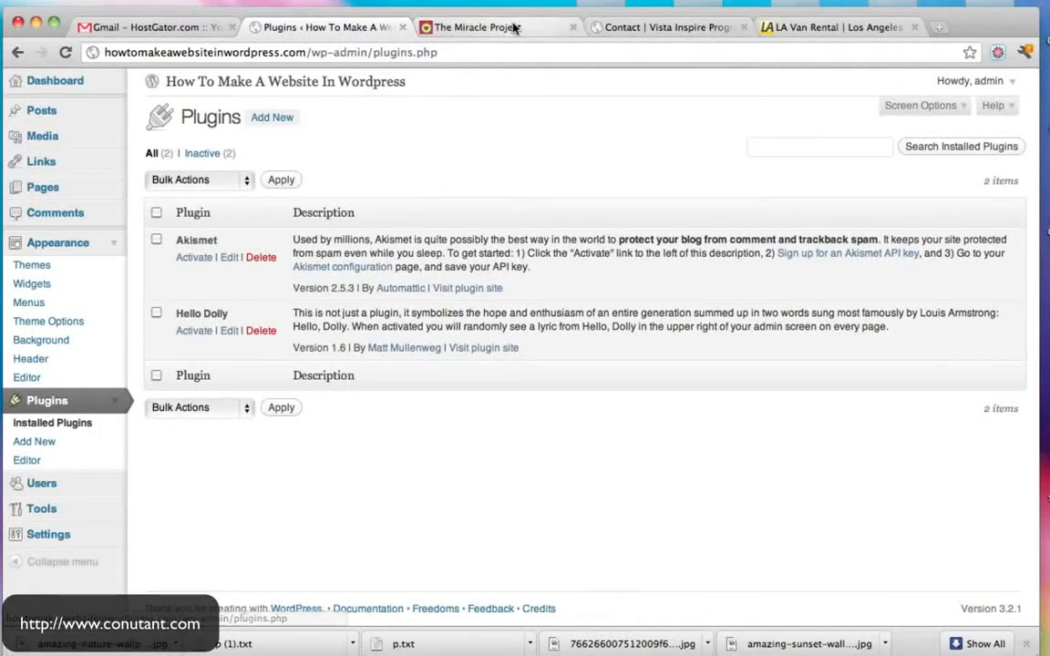
pyautogui.click(649, 27)
# - Try the example form's Name and Email Address fields, then browse The Miracle Project store
pyautogui.click(288, 260)
pyautogui.click(220, 300)
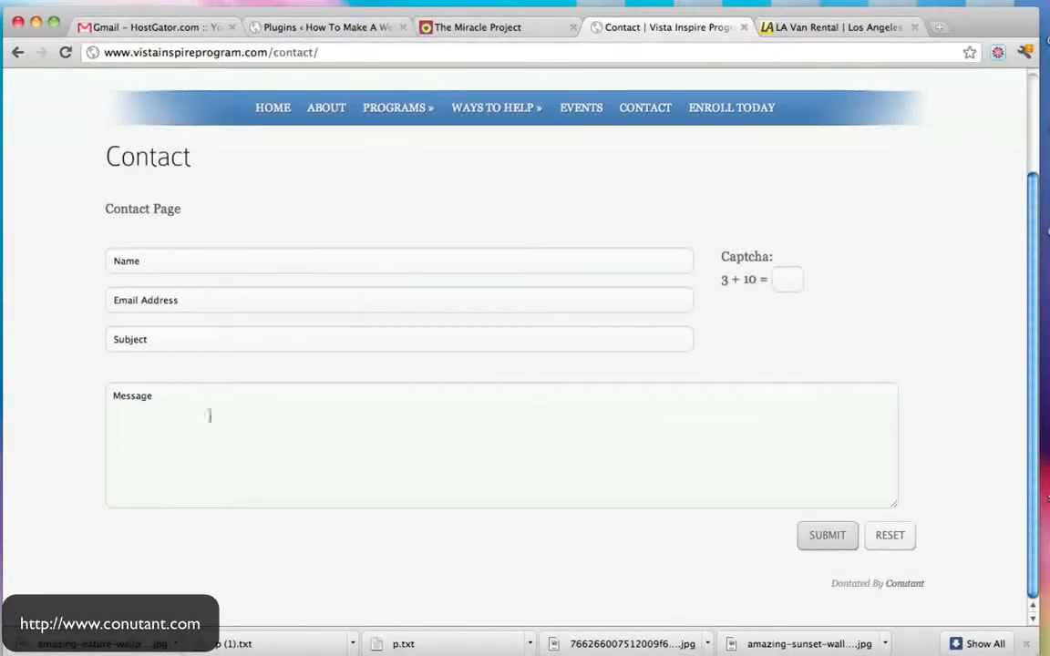
pyautogui.click(488, 30)
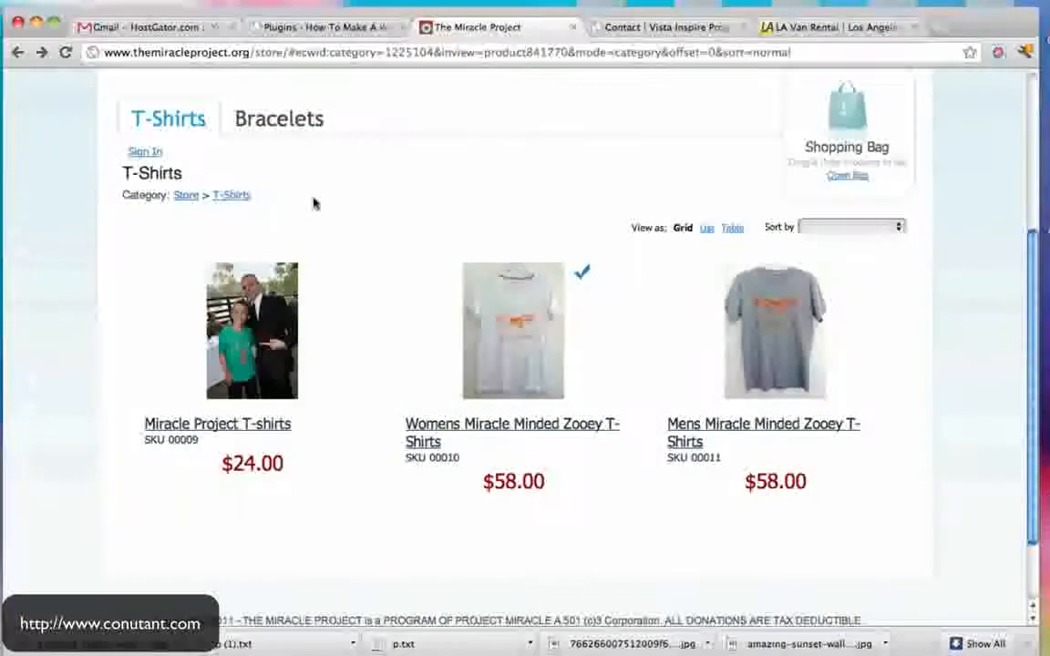
pyautogui.scroll(3, 340, 345)
pyautogui.scroll(-2, 607, 321)
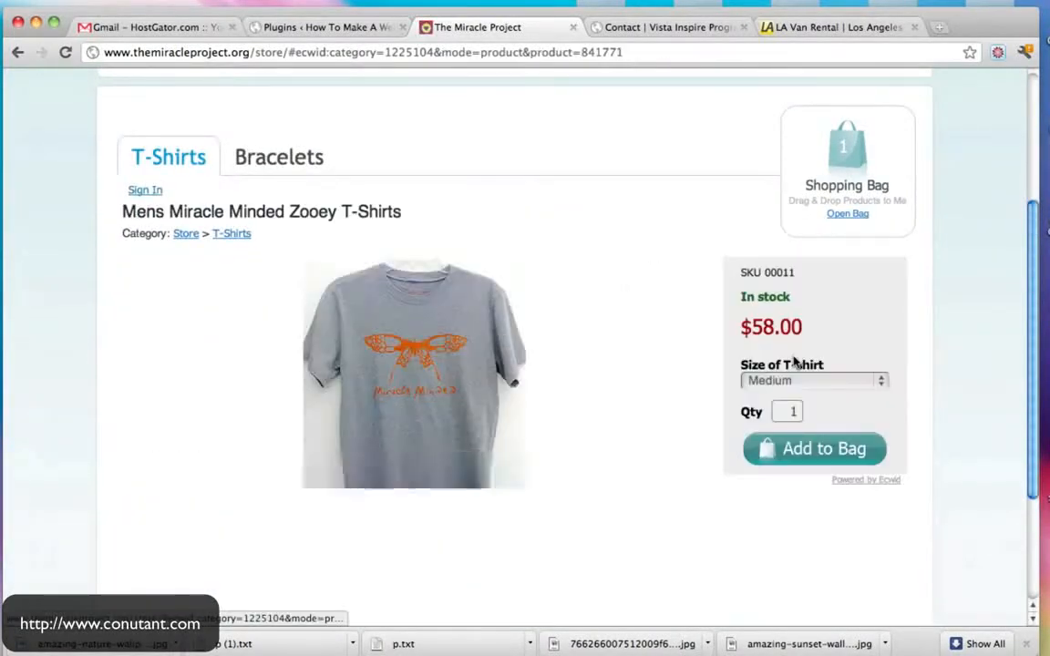
# - Advance the LA Van Rental slideshow four times, then return to the WordPress plugins tab
pyautogui.click(818, 27)
pyautogui.click(889, 297)
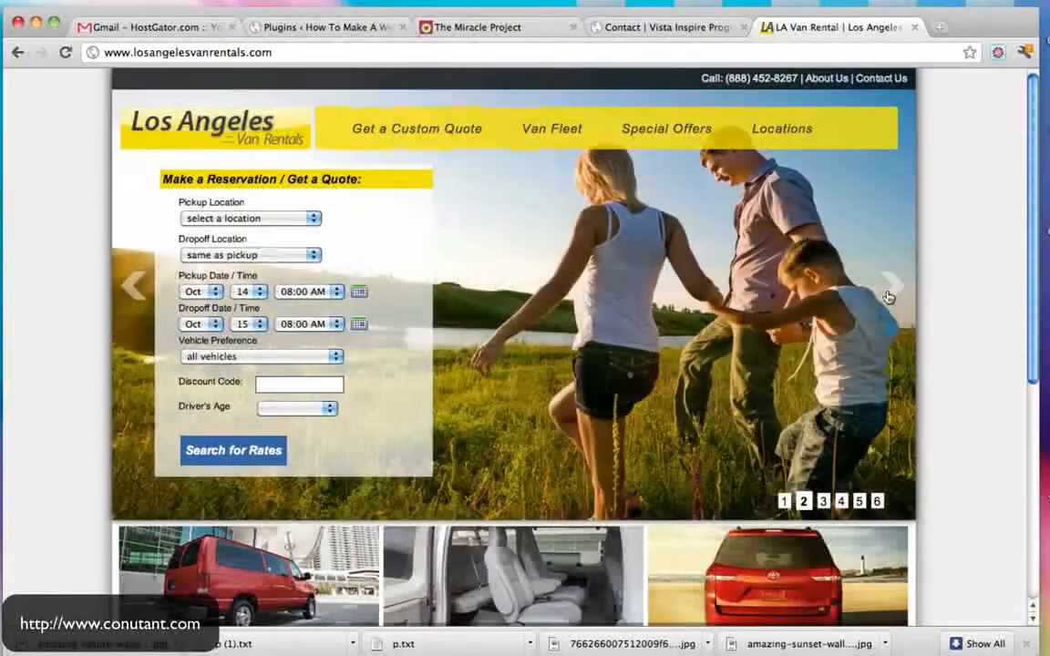
pyautogui.click(888, 297)
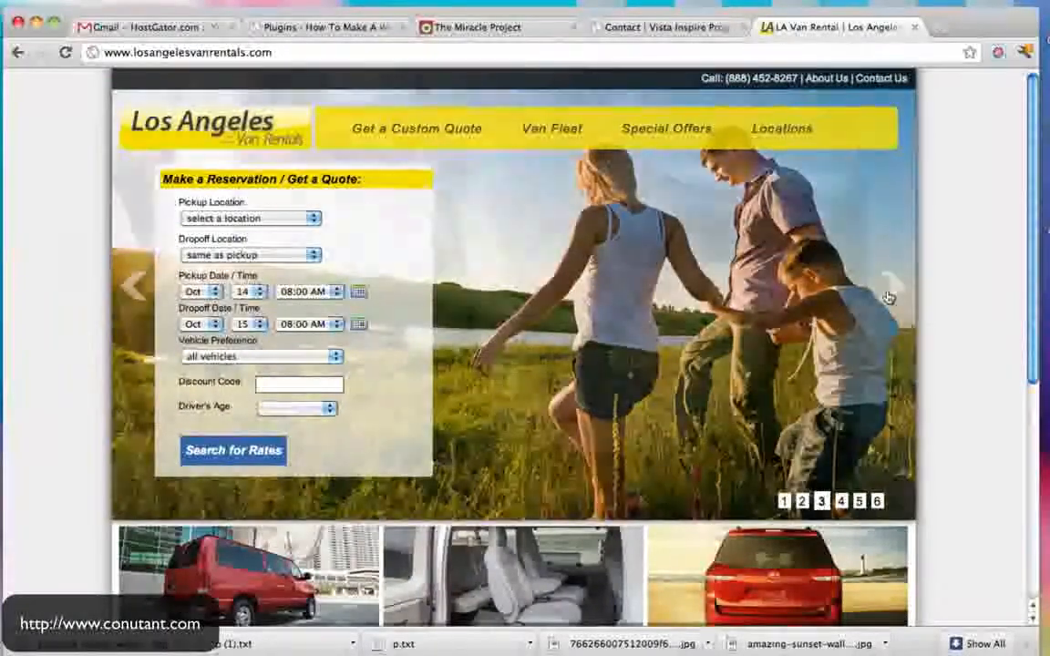
pyautogui.click(889, 297)
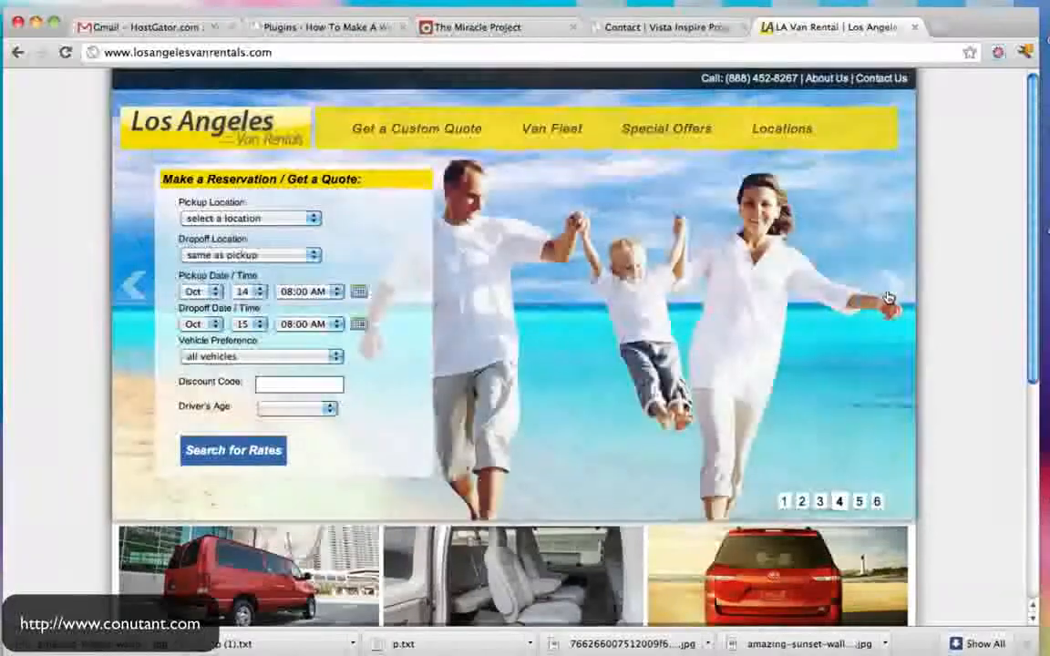
pyautogui.click(889, 297)
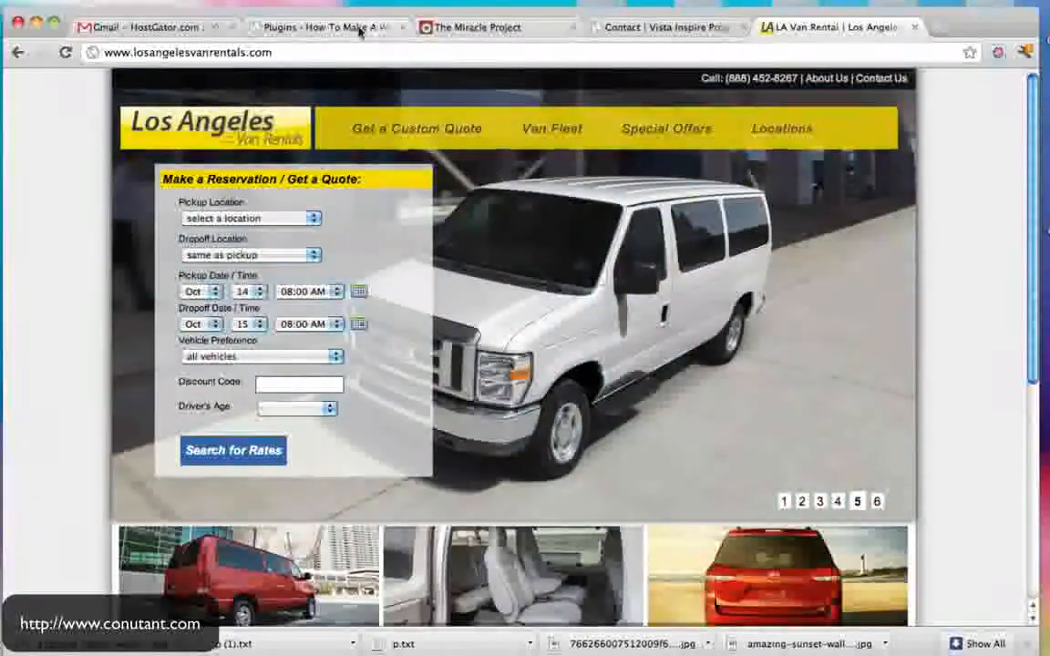
pyautogui.click(324, 27)
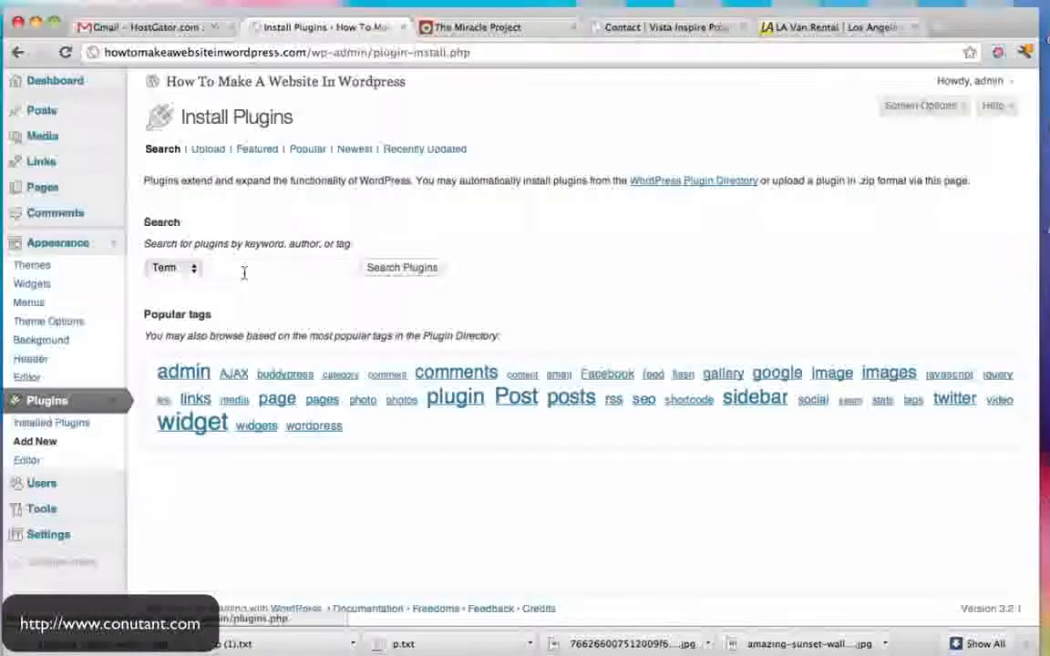
# - Search the plugin directory, browsing results for 'con', then running the 'contact form 7' search
pyautogui.click(243, 270)
pyautogui.write('contact form')
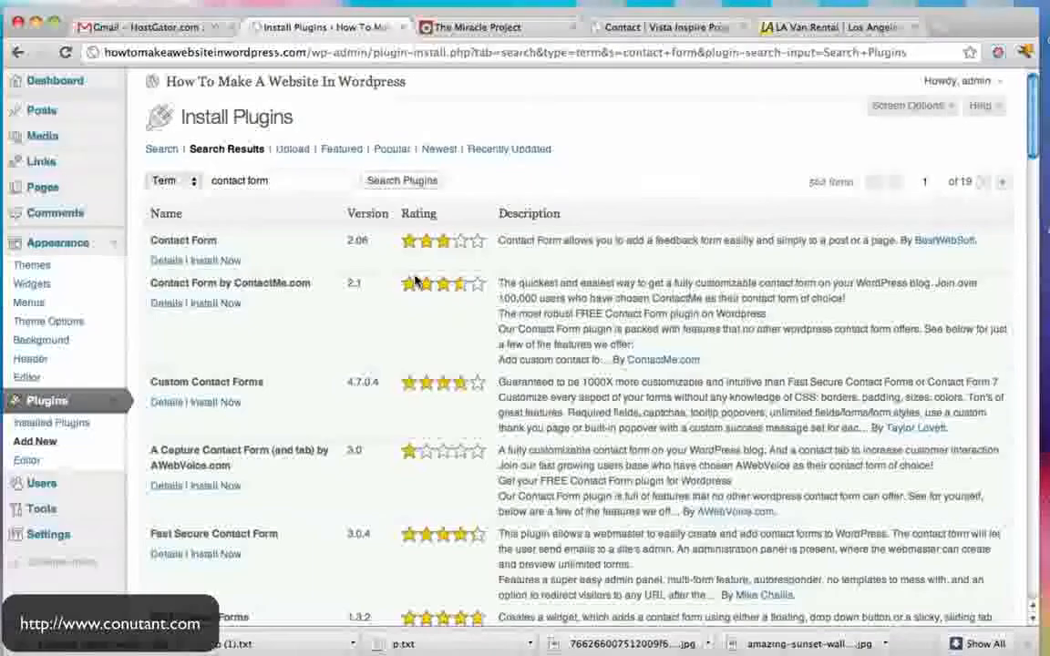
pyautogui.scroll(-3, 415, 283)
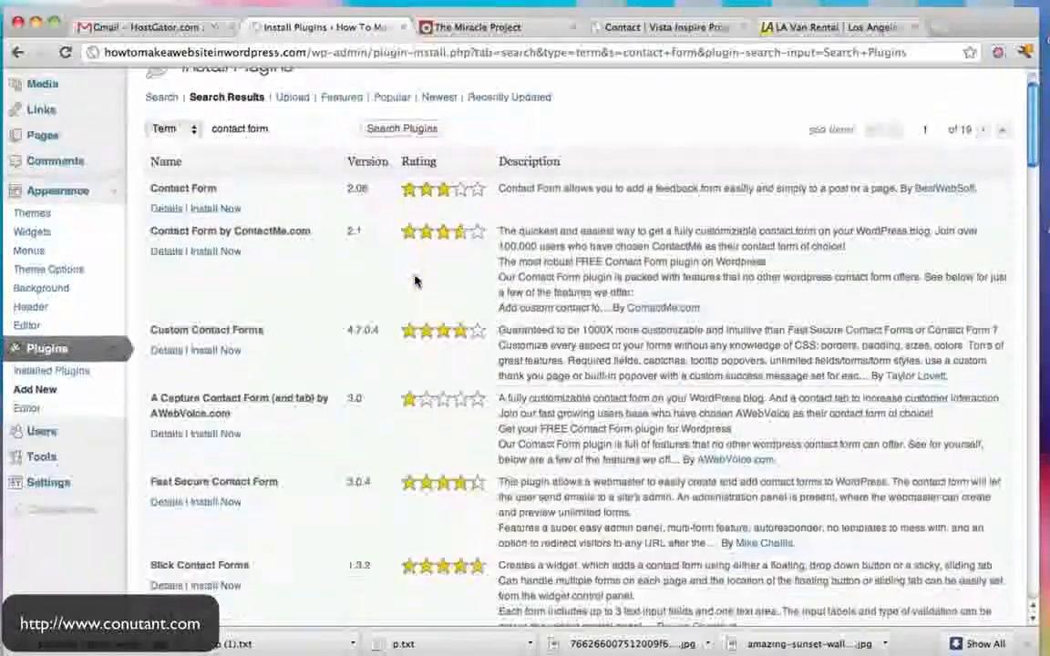
pyautogui.scroll(-2, 414, 283)
pyautogui.scroll(-6, 414, 283)
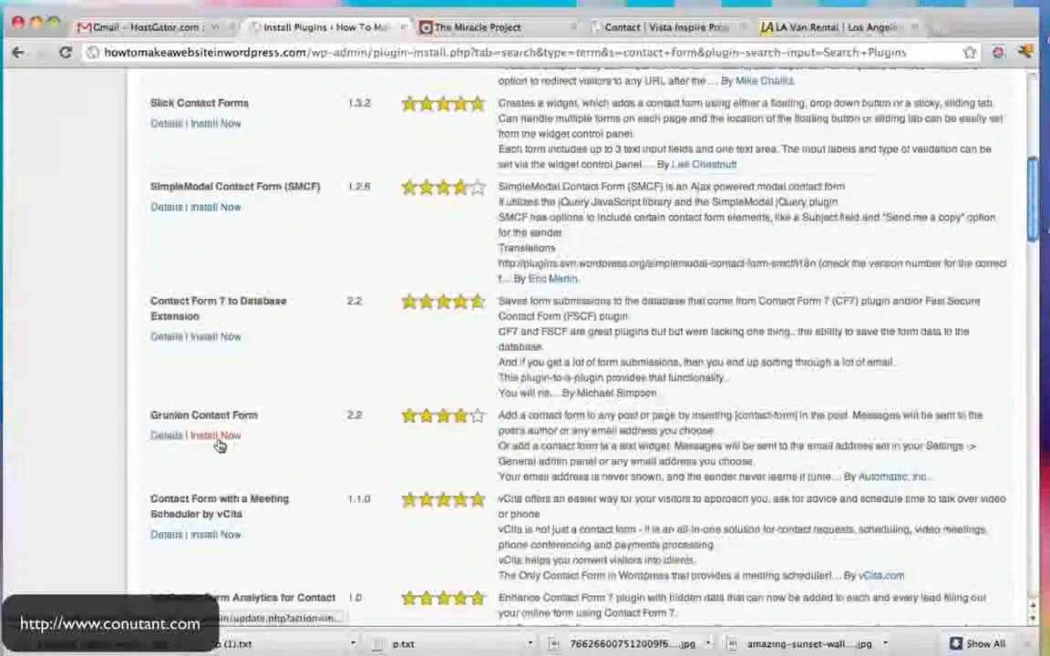
pyautogui.scroll(10, 219, 445)
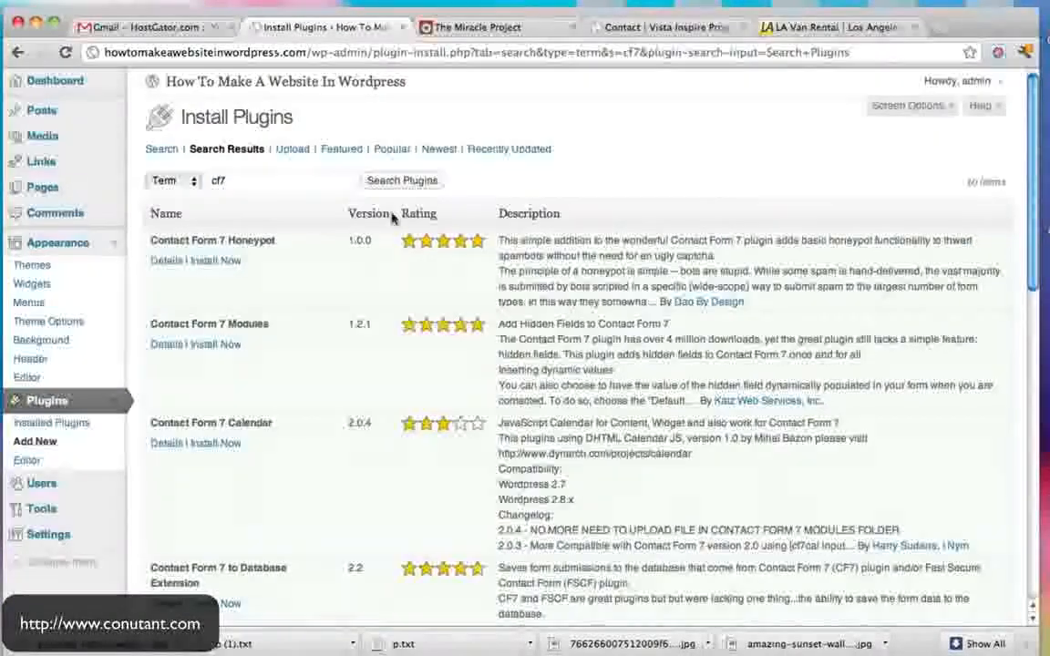
pyautogui.scroll(-5, 369, 253)
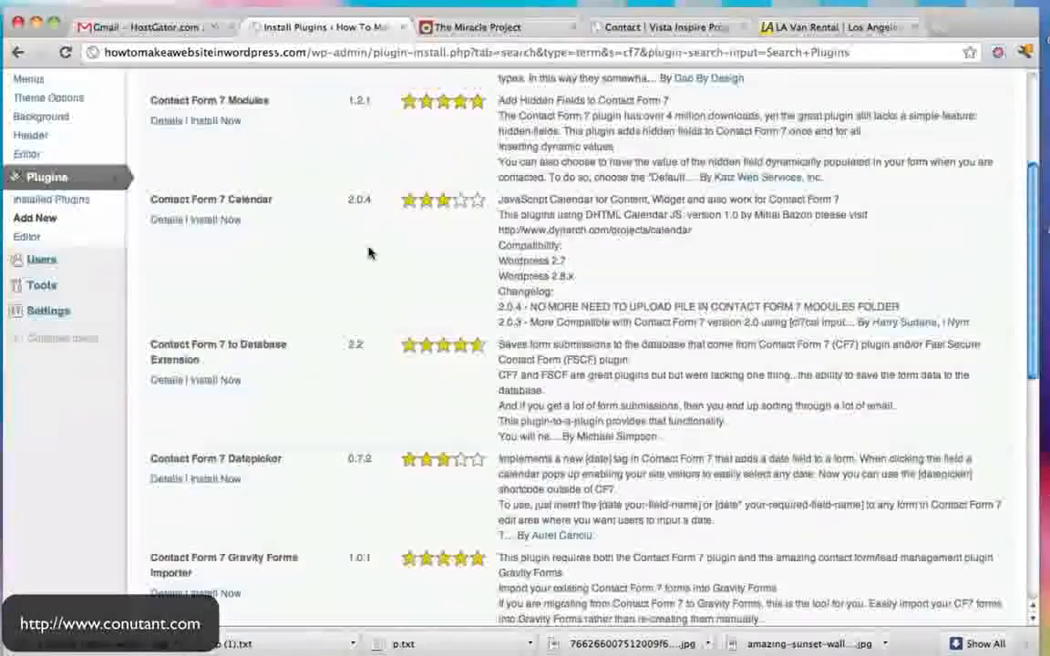
pyautogui.scroll(-6, 368, 252)
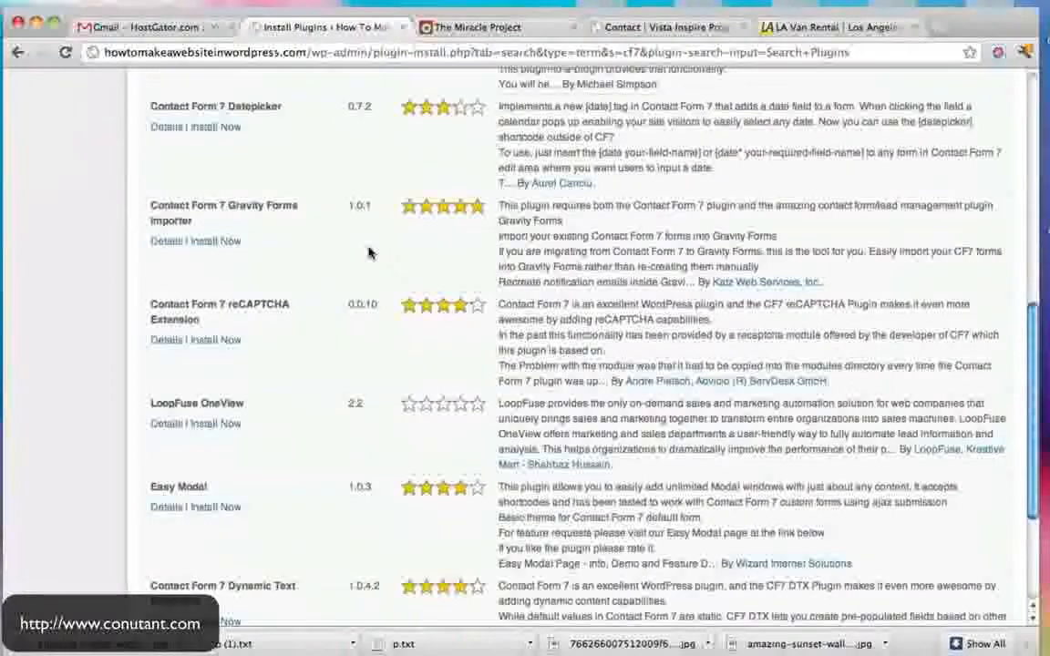
pyautogui.scroll(11, 369, 252)
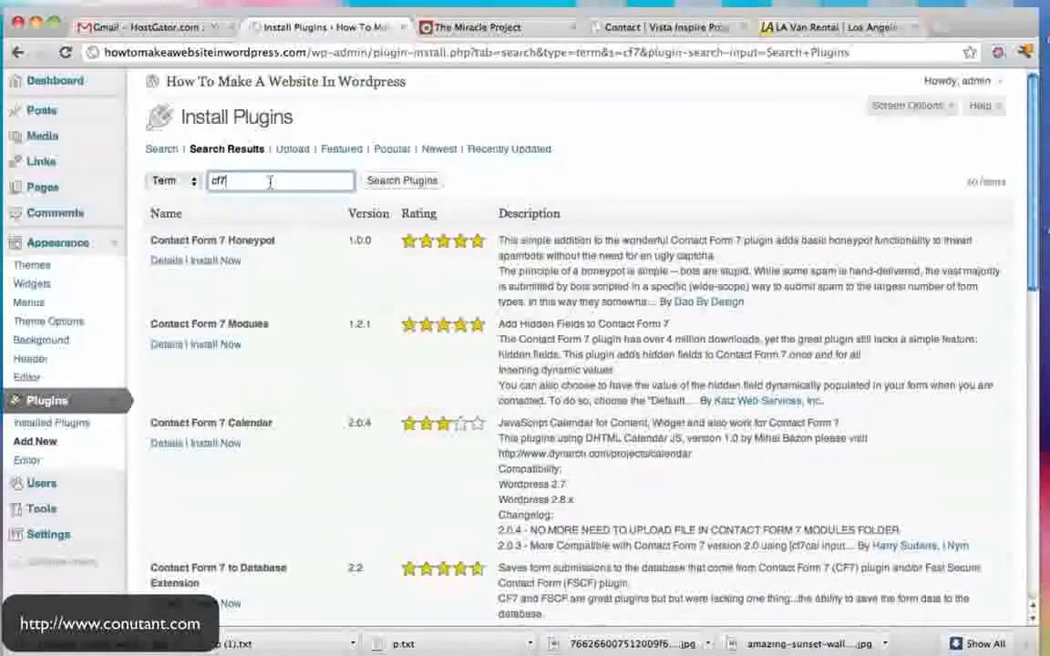
pyautogui.write('contact form ')
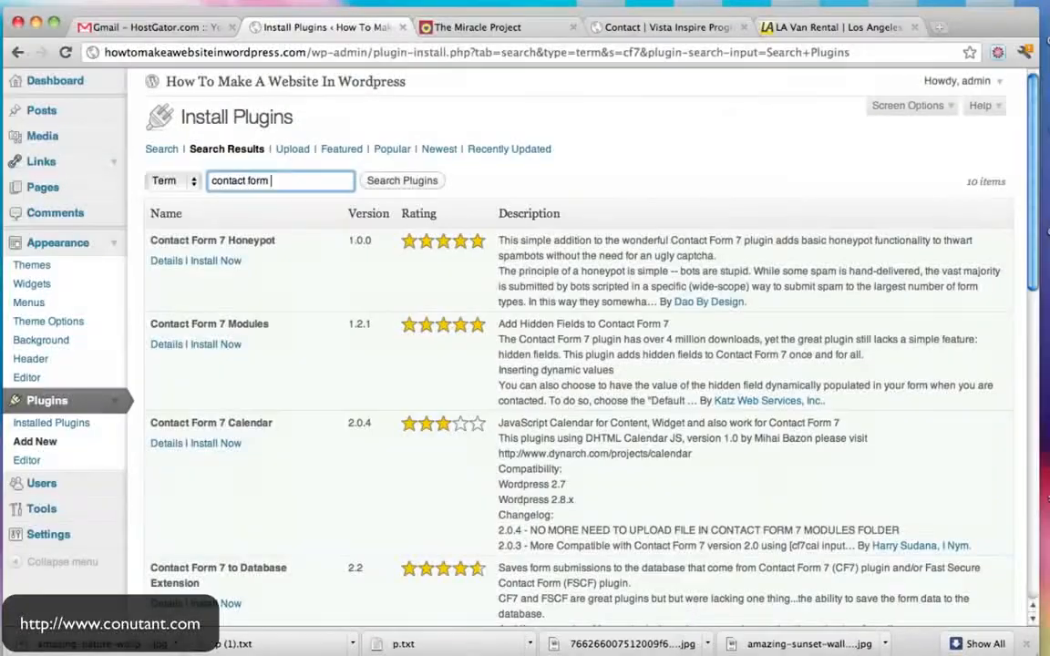
pyautogui.write('7')
pyautogui.press('Return')
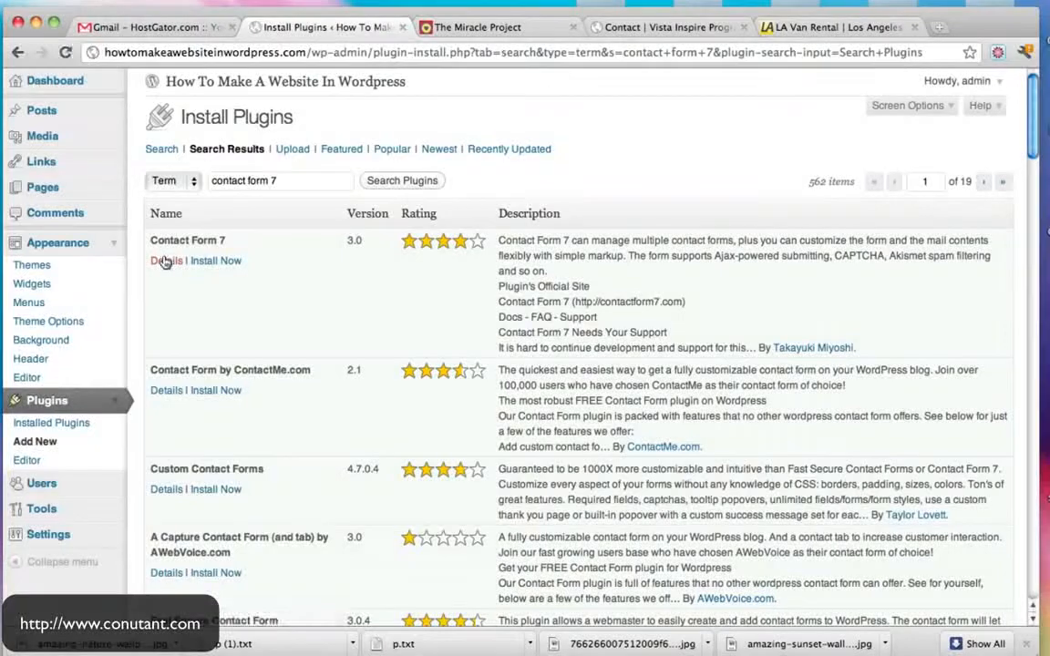
# - Review the Contact Form 7 plugin details and screenshots, then activate the installed plugin
pyautogui.click(165, 262)
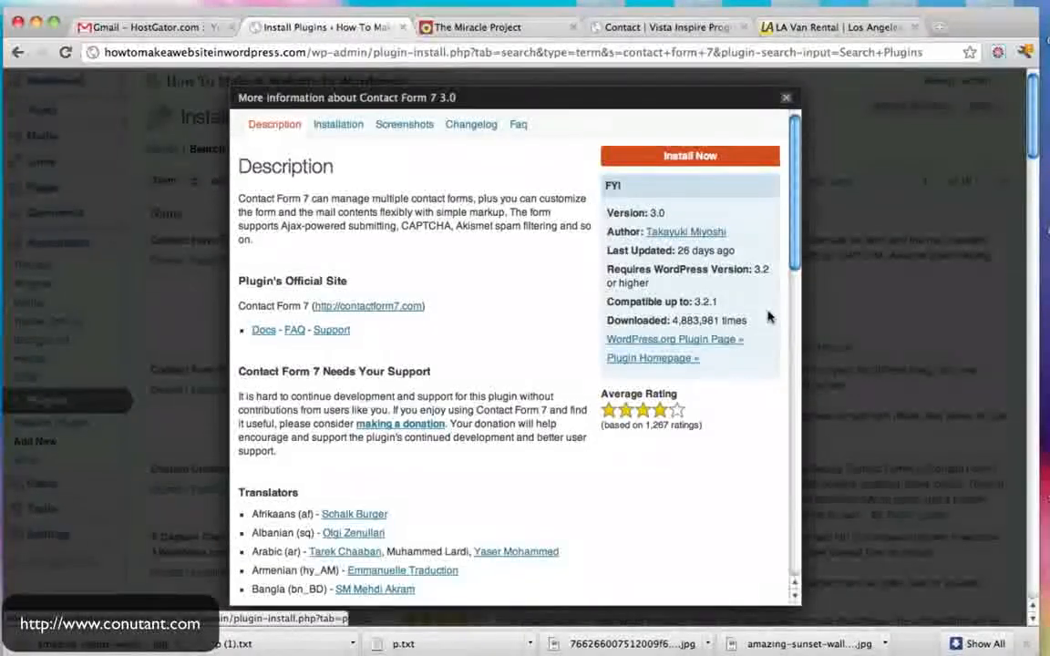
pyautogui.moveTo(695, 302); pyautogui.dragTo(738, 321)
pyautogui.click(738, 321)
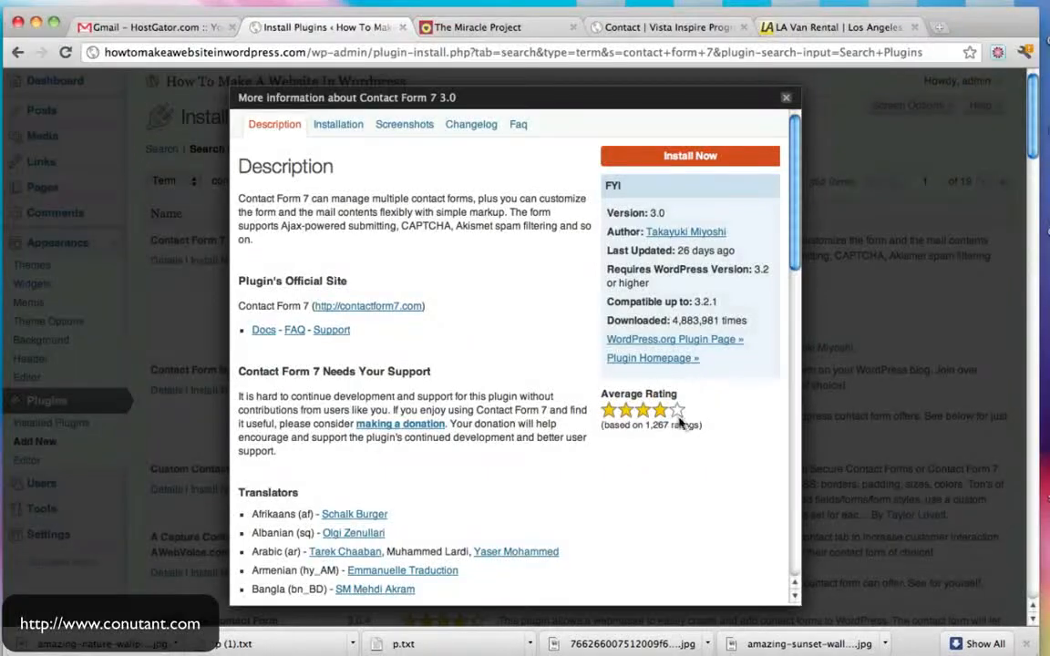
pyautogui.click(407, 126)
pyautogui.scroll(-5, 453, 264)
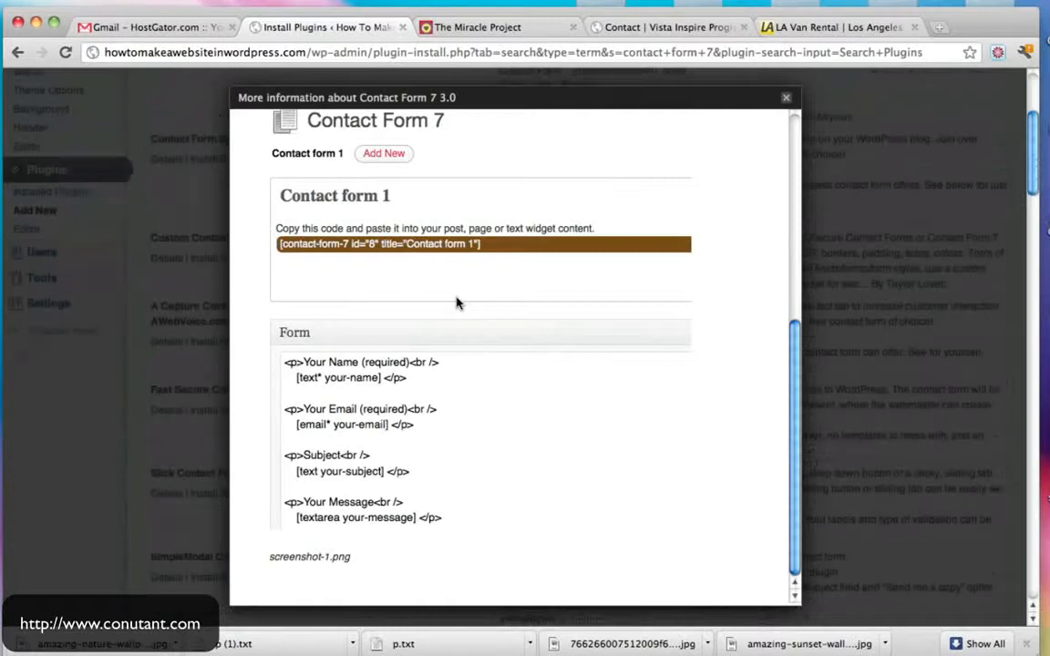
pyautogui.scroll(10, 457, 302)
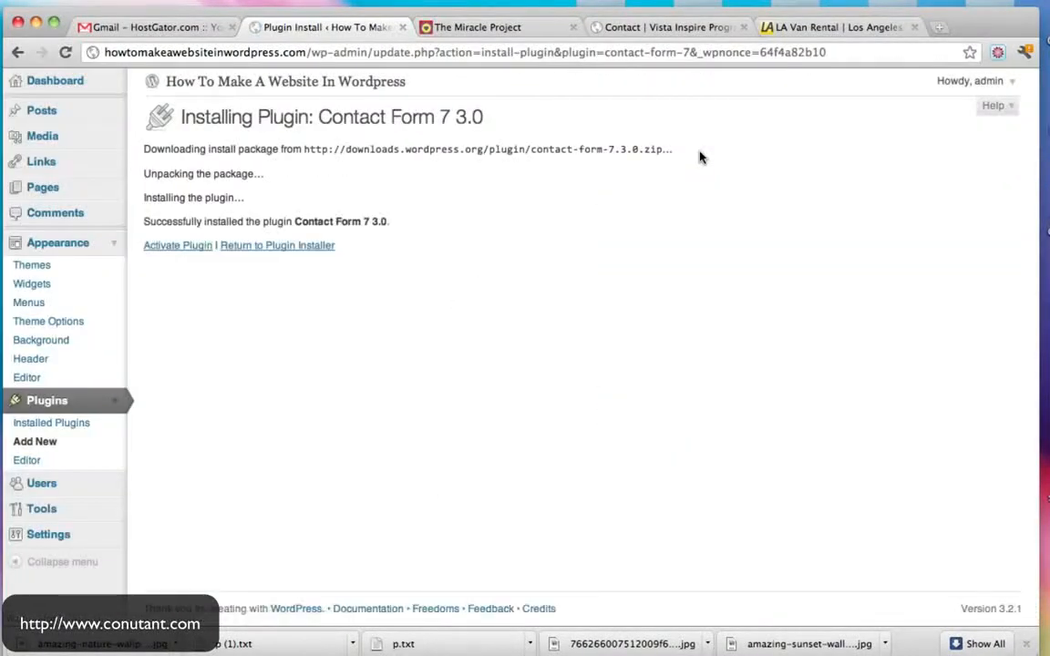
pyautogui.click(186, 248)
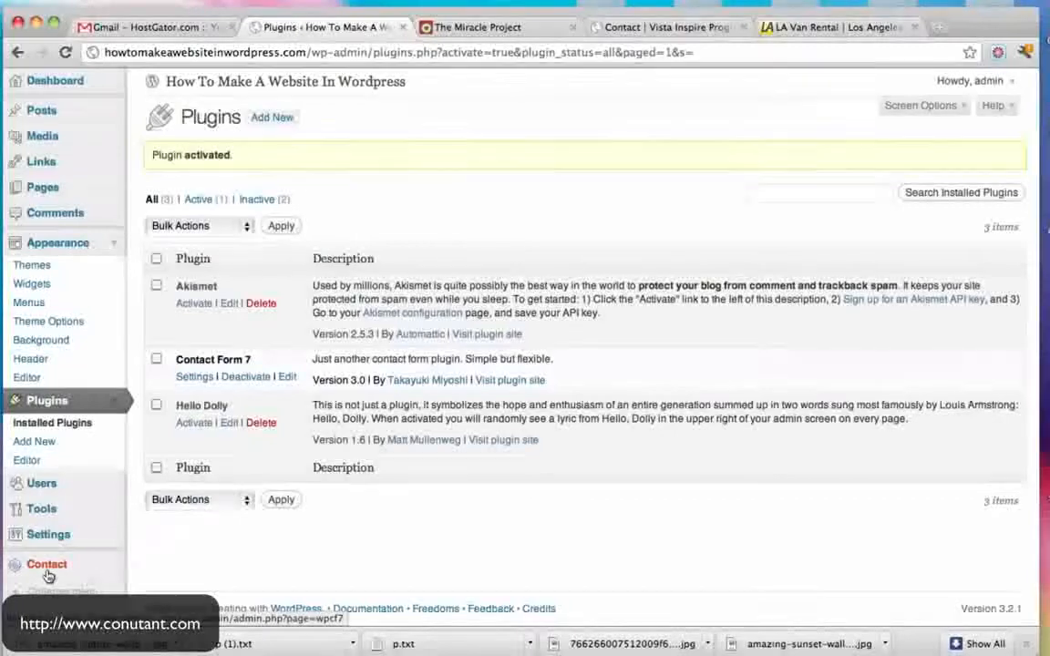
# - Select the Contact form 1 shortcode in the Contact Form 7 editor, then go to Pages
pyautogui.click(102, 569)
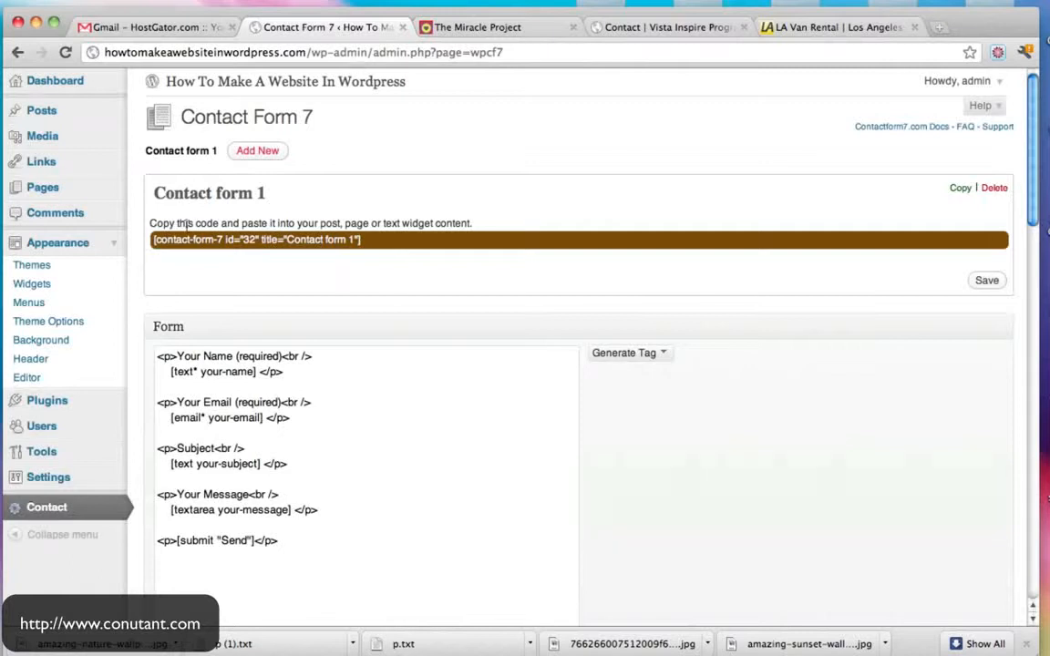
pyautogui.moveTo(169, 226); pyautogui.dragTo(317, 225)
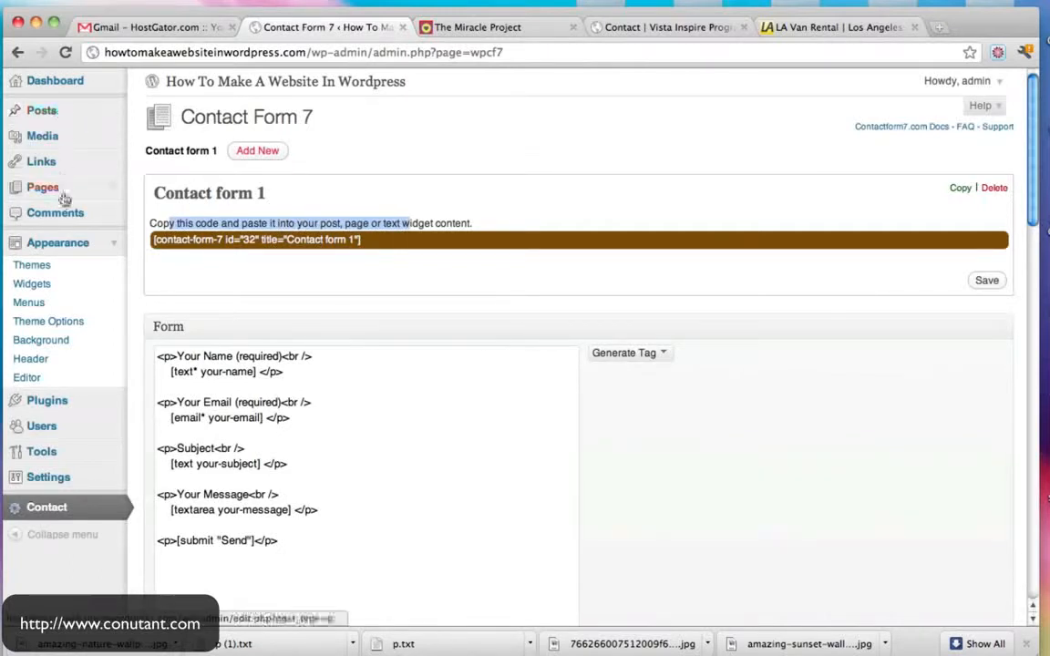
pyautogui.click(372, 241)
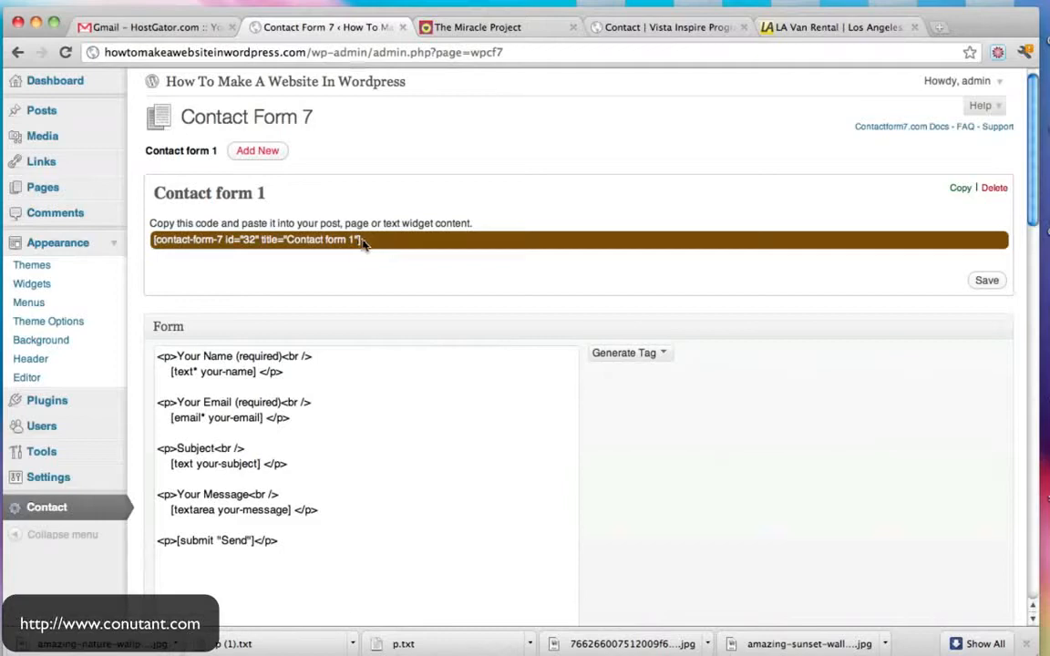
pyautogui.moveTo(287, 239); pyautogui.dragTo(151, 239)
pyautogui.press('super+c')
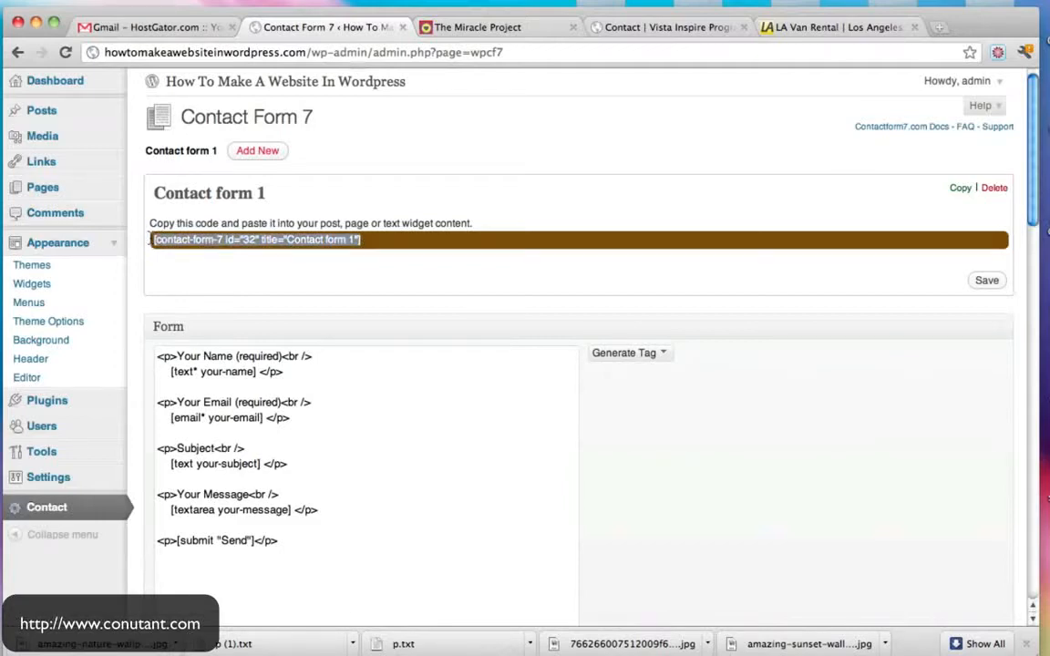
pyautogui.scroll(-2, 658, 298)
pyautogui.scroll(2, 658, 298)
pyautogui.click(46, 187)
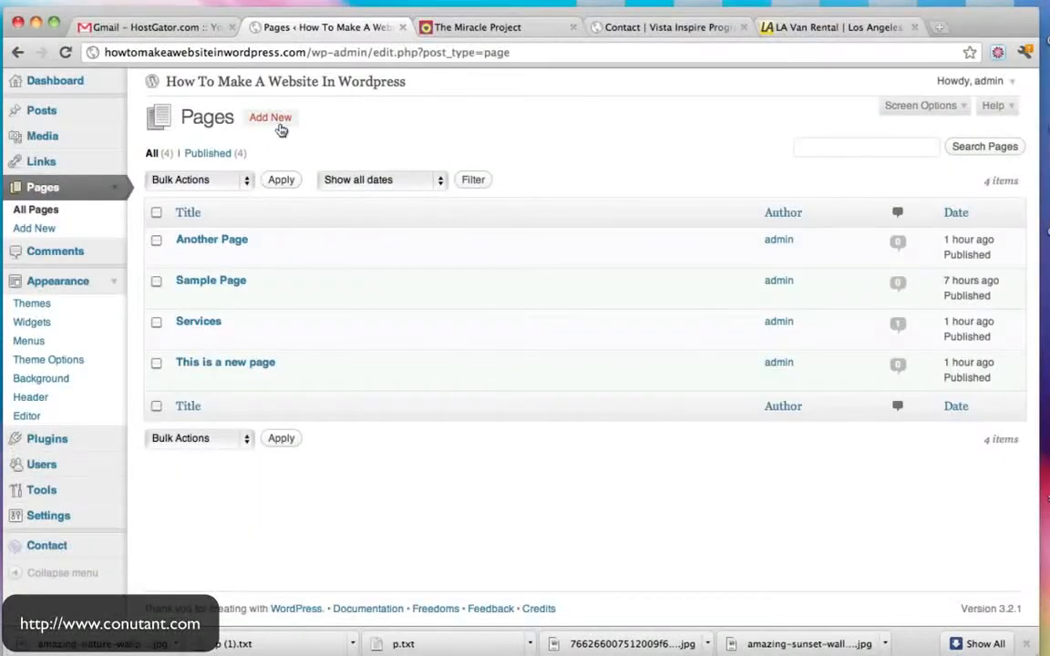
# - Publish a new 'Contact Us' page with the Contact form 1 shortcode pasted in its body
pyautogui.click(279, 128)
pyautogui.write('Co')
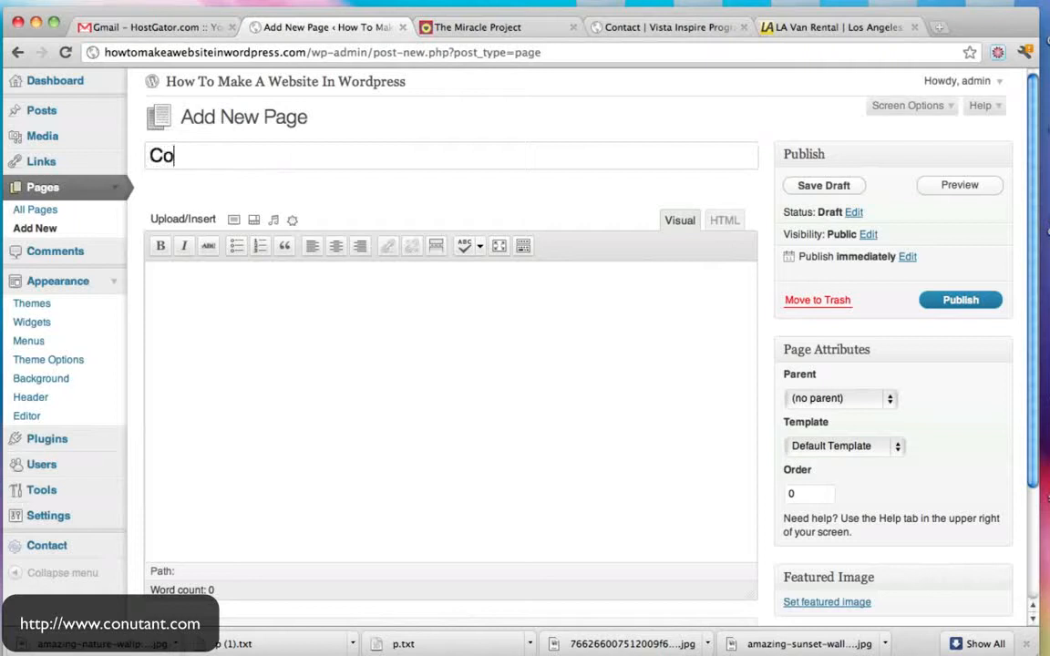
pyautogui.write('ntact Us')
pyautogui.press('Tab')
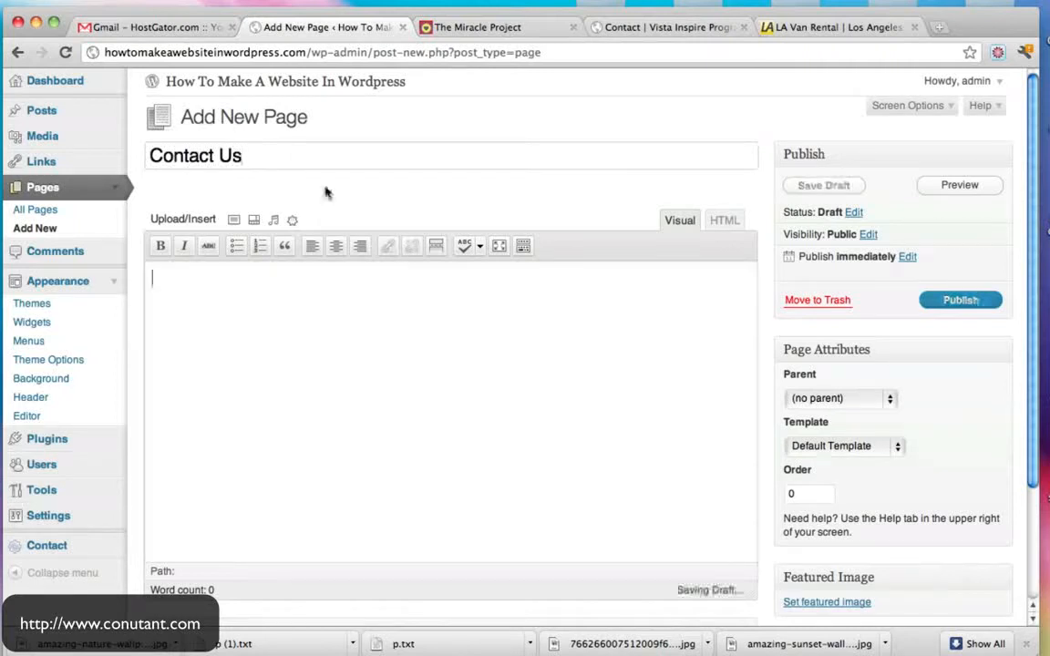
pyautogui.press('super+v')
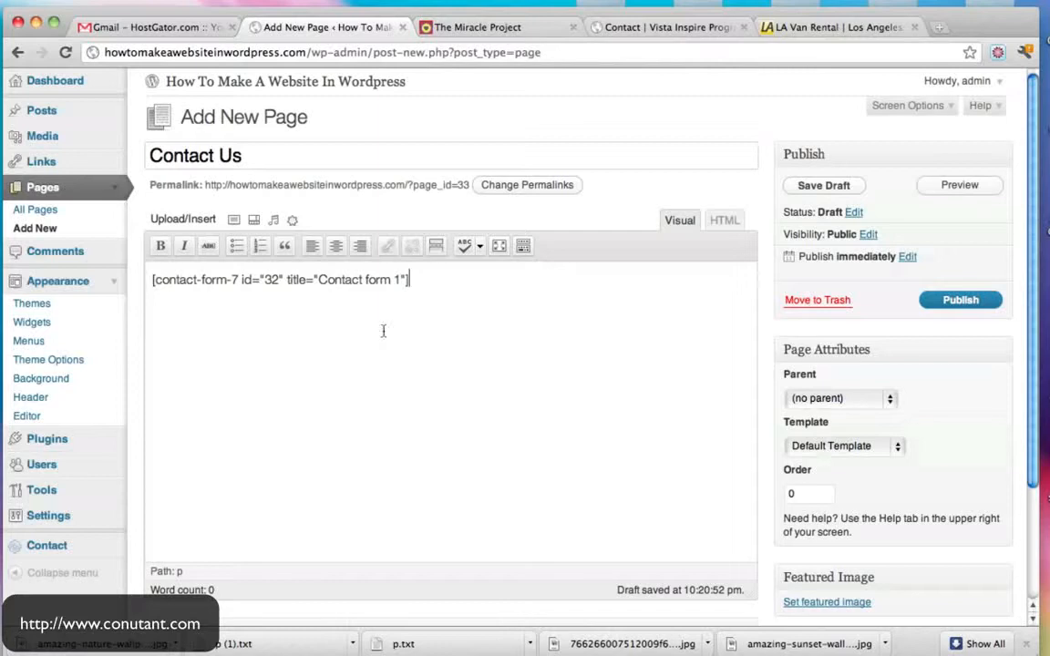
pyautogui.click(961, 300)
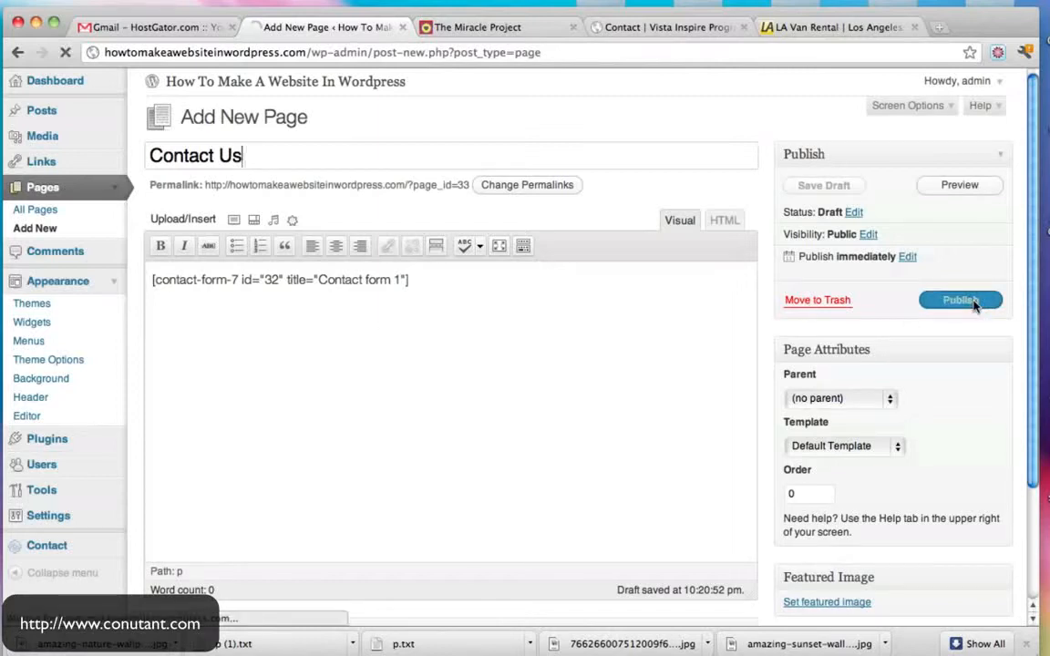
# - View the live Contact Us page and check its Name, Email, Subject and Message fields
pyautogui.click(326, 82)
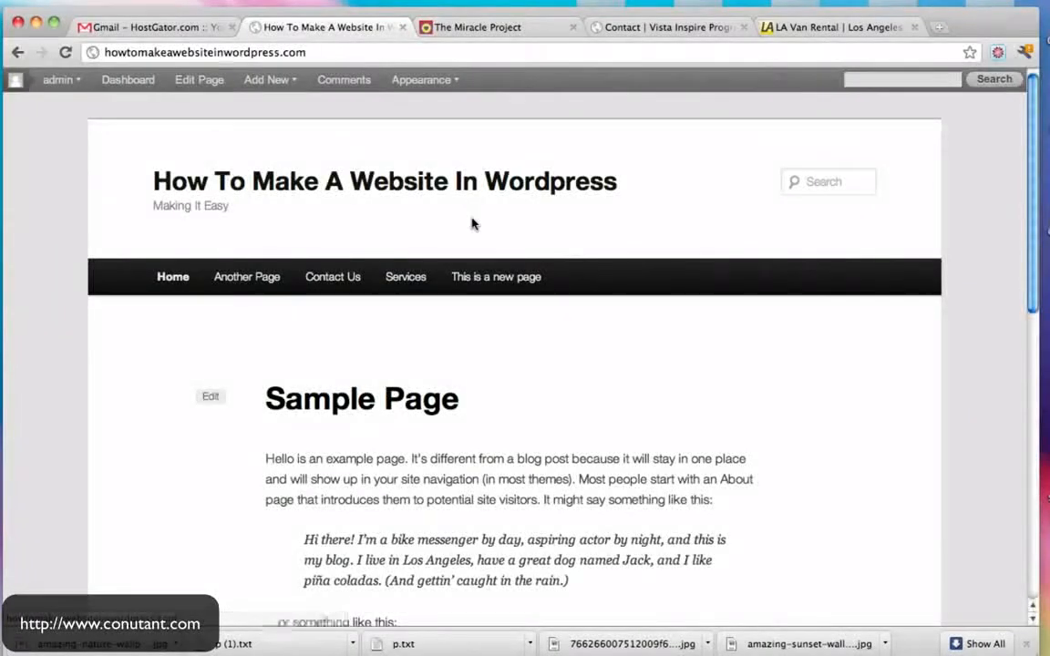
pyautogui.click(351, 283)
pyautogui.scroll(-3, 572, 352)
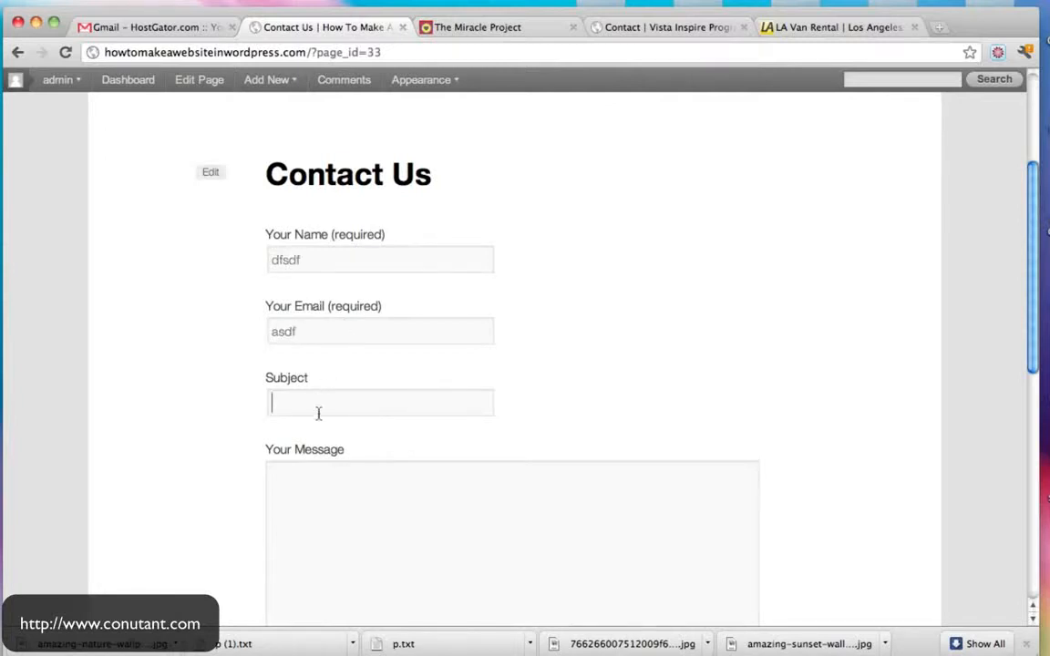
pyautogui.scroll(-5, 640, 397)
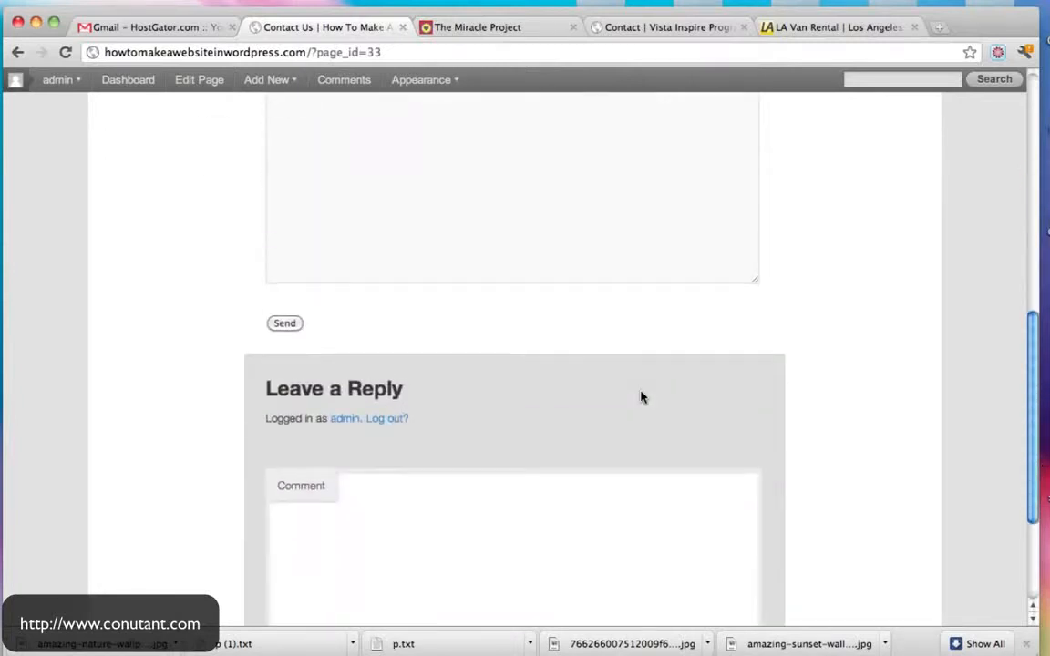
pyautogui.scroll(6, 637, 399)
pyautogui.scroll(2, 517, 387)
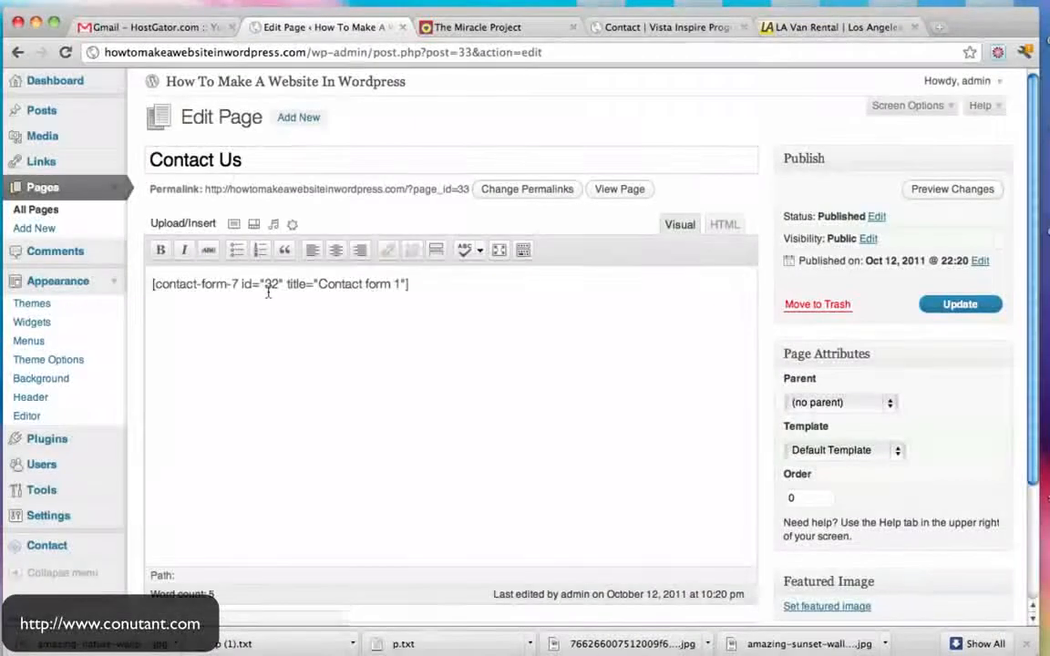
pyautogui.scroll(-3, 270, 293)
pyautogui.click(56, 443)
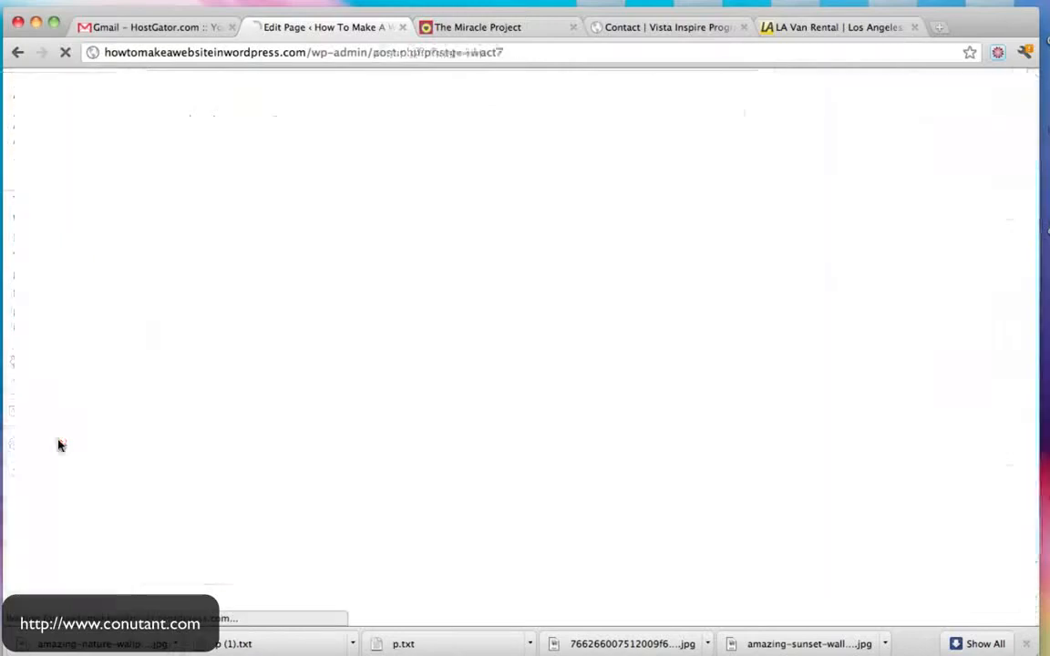
# - Review the recipient address and message body in Contact form 1's Mail settings
pyautogui.scroll(-3, 600, 282)
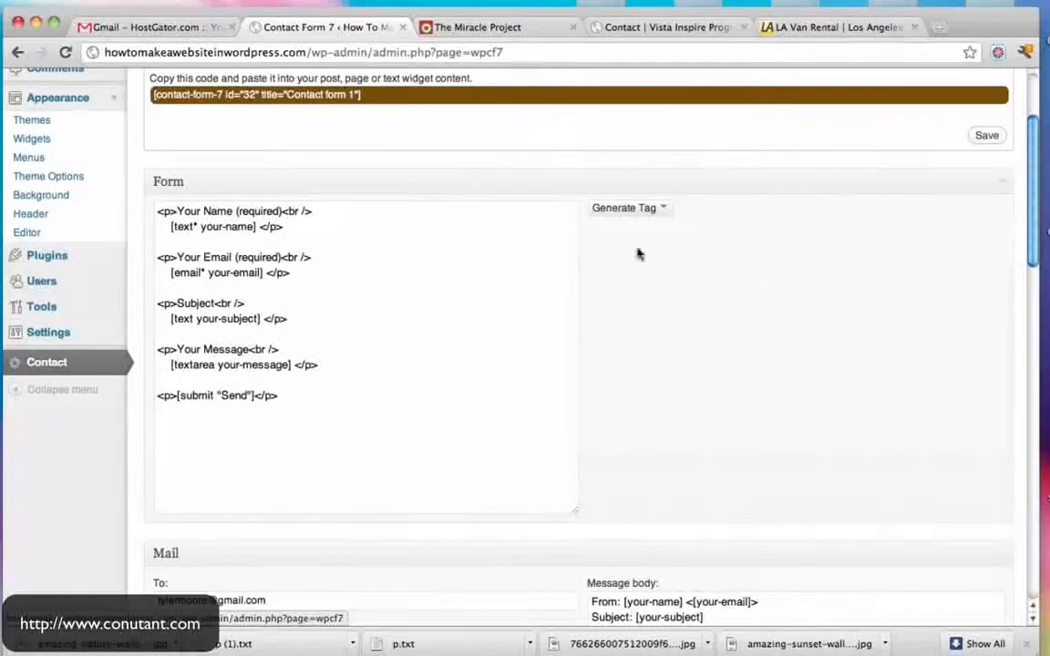
pyautogui.scroll(-6, 649, 305)
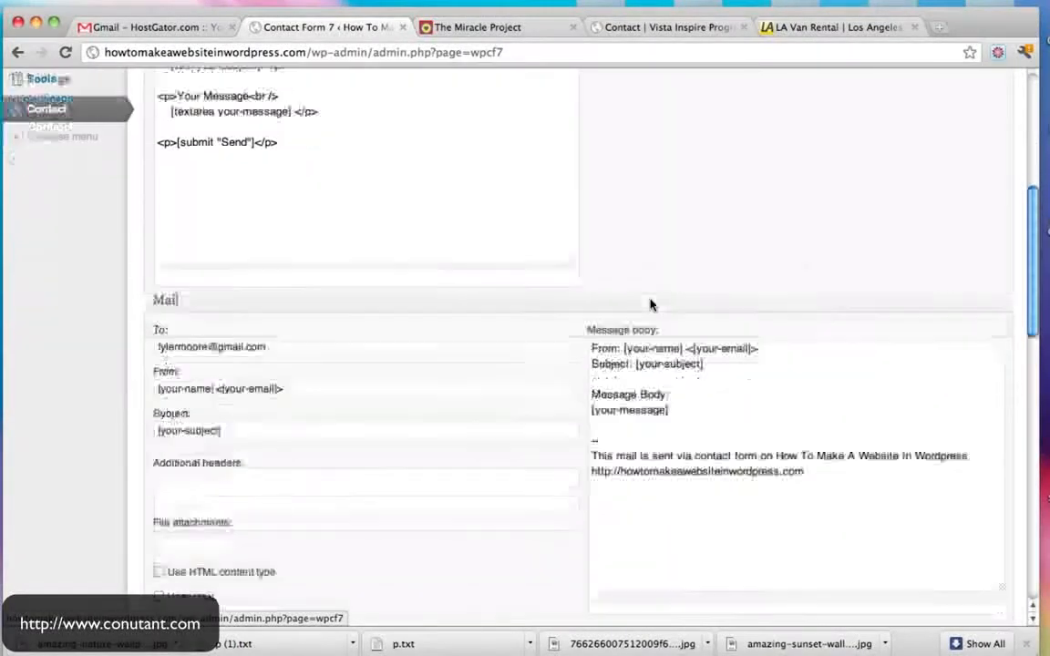
pyautogui.click(208, 299)
pyautogui.moveTo(208, 295); pyautogui.dragTo(117, 278)
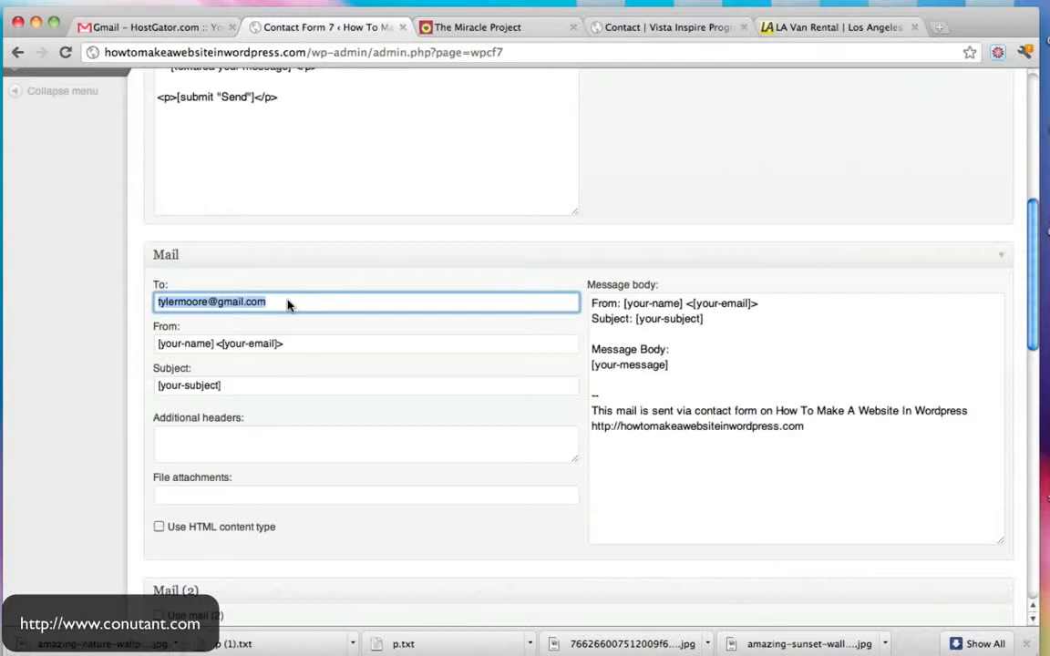
pyautogui.click(811, 461)
pyautogui.moveTo(832, 434); pyautogui.dragTo(587, 422)
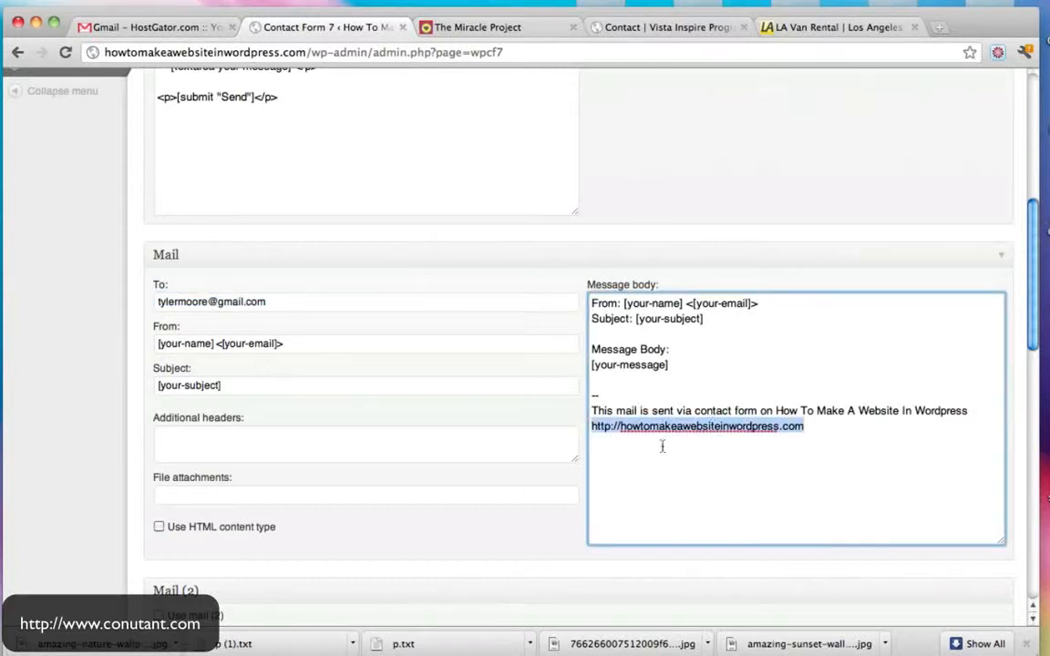
pyautogui.scroll(5, 816, 386)
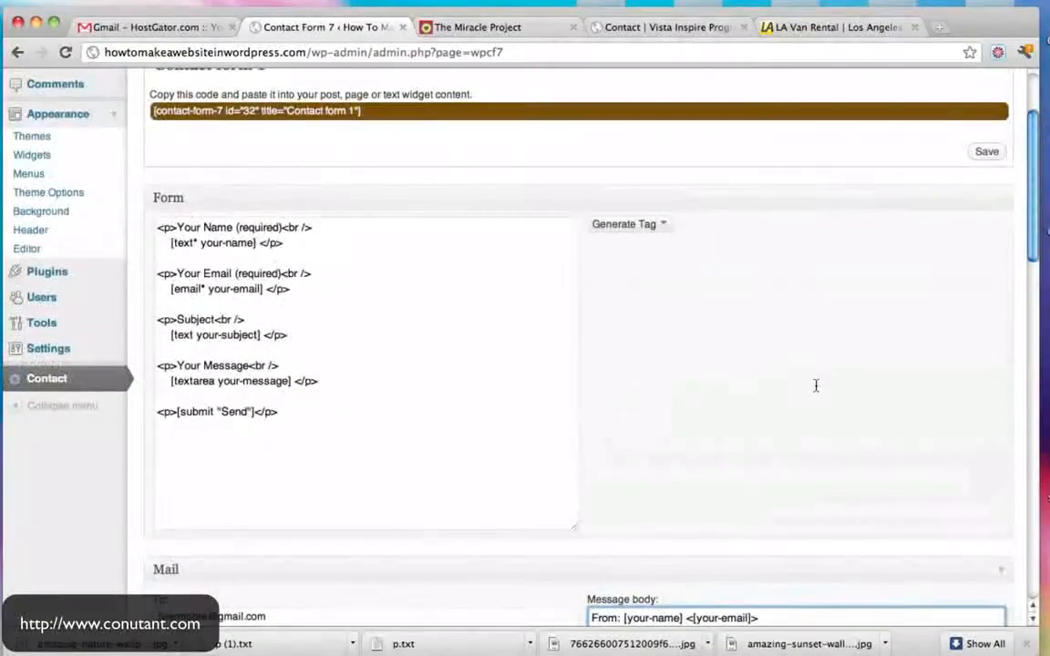
# - Generate a Text field tag and select its [text text-578] code and [text-578] mail tag
pyautogui.click(659, 226)
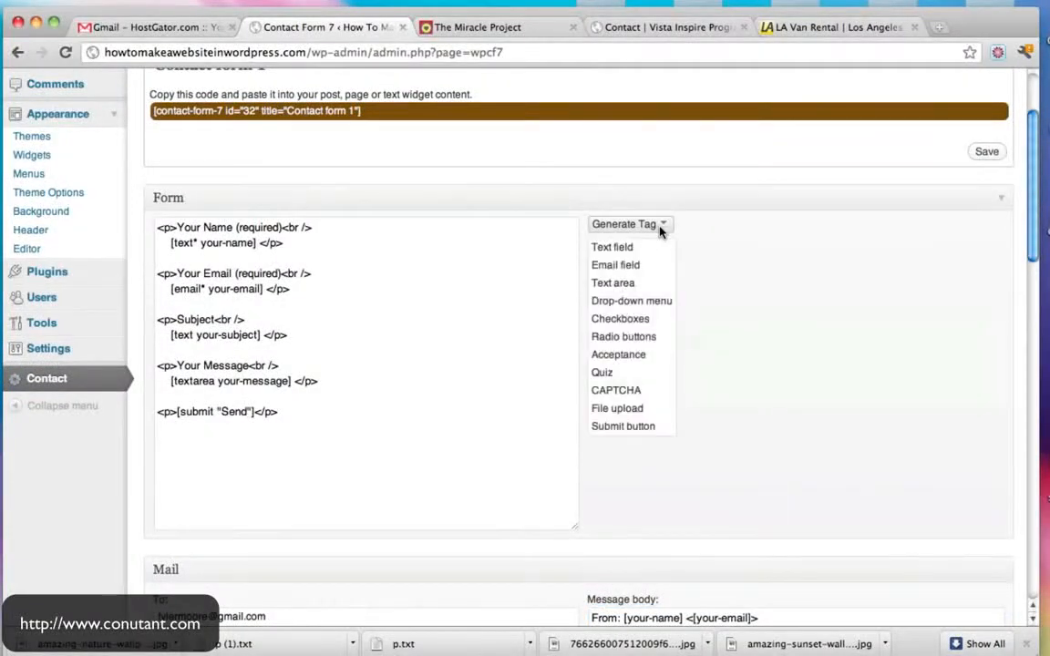
pyautogui.click(624, 248)
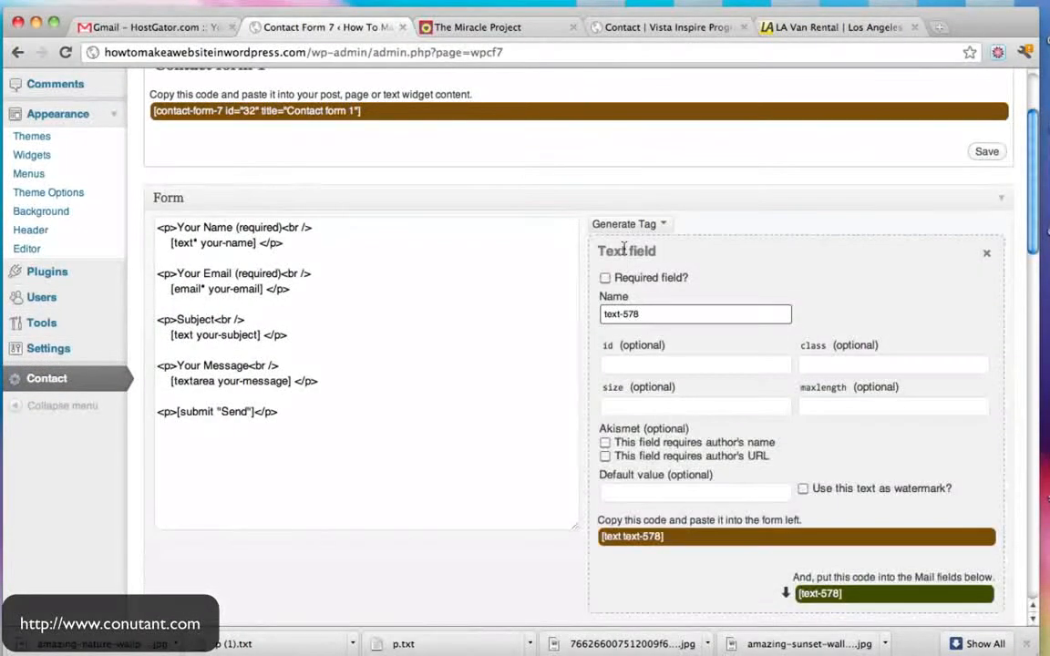
pyautogui.scroll(-3, 760, 319)
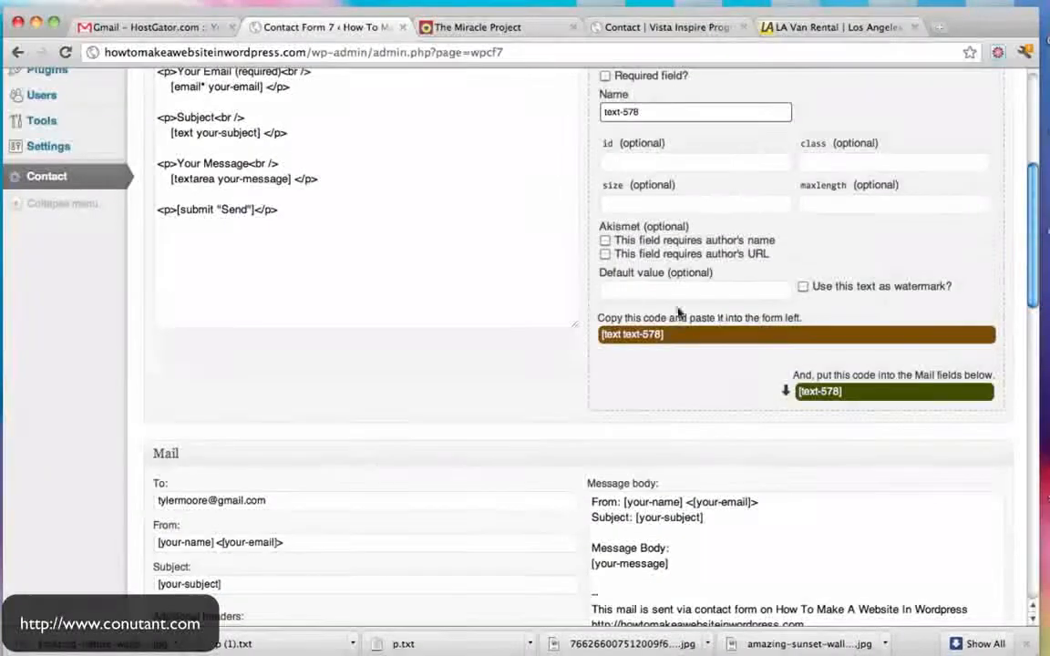
pyautogui.click(606, 335)
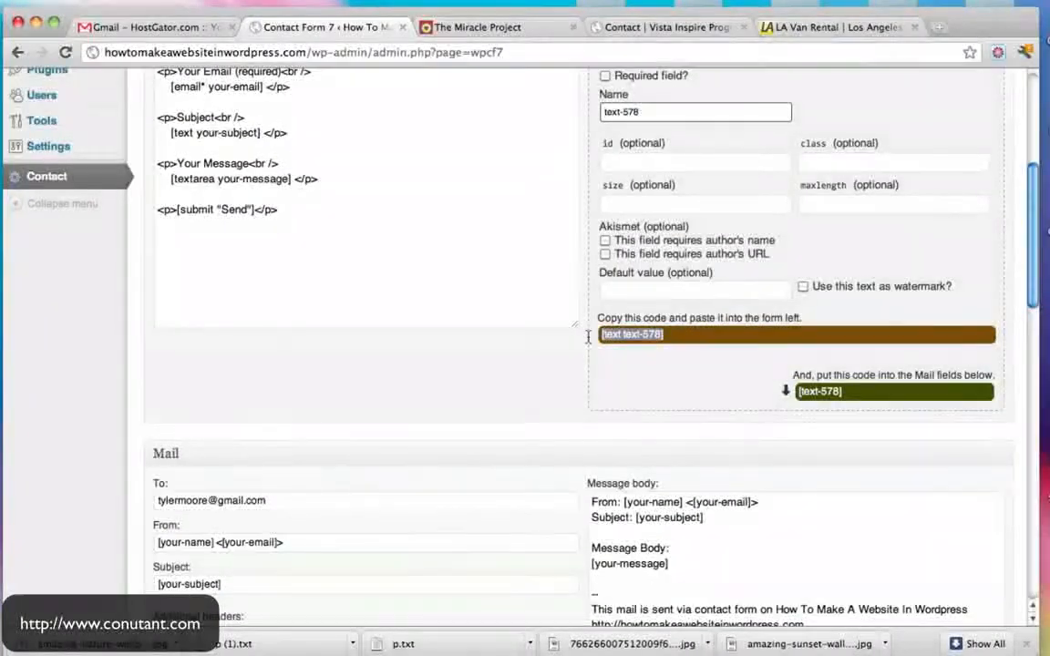
pyautogui.click(871, 392)
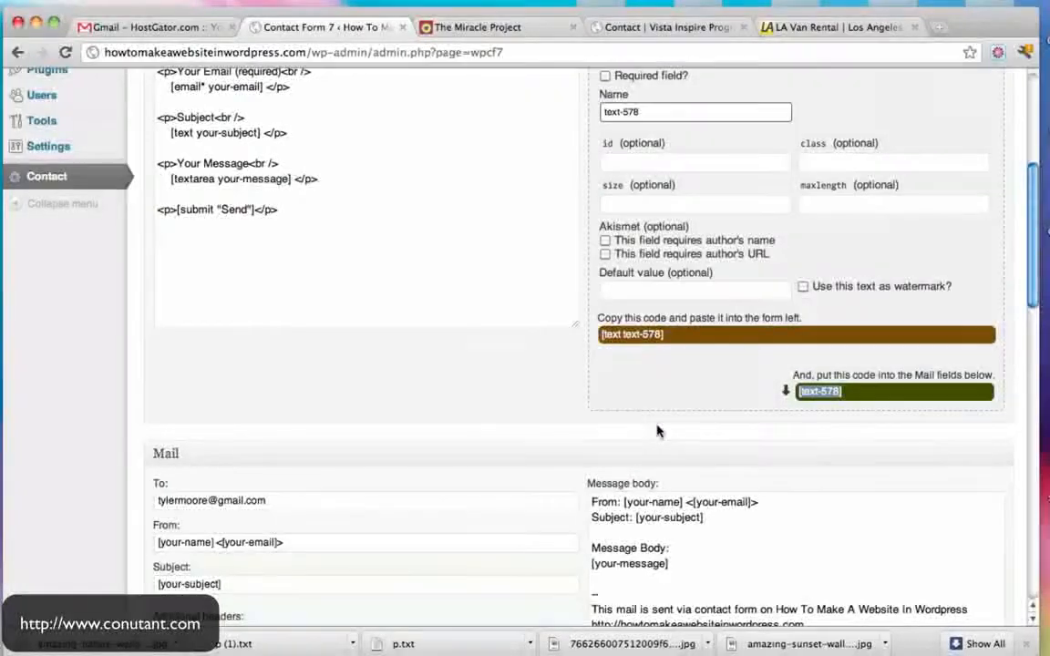
pyautogui.scroll(3, 660, 429)
pyautogui.moveTo(680, 488); pyautogui.dragTo(592, 486)
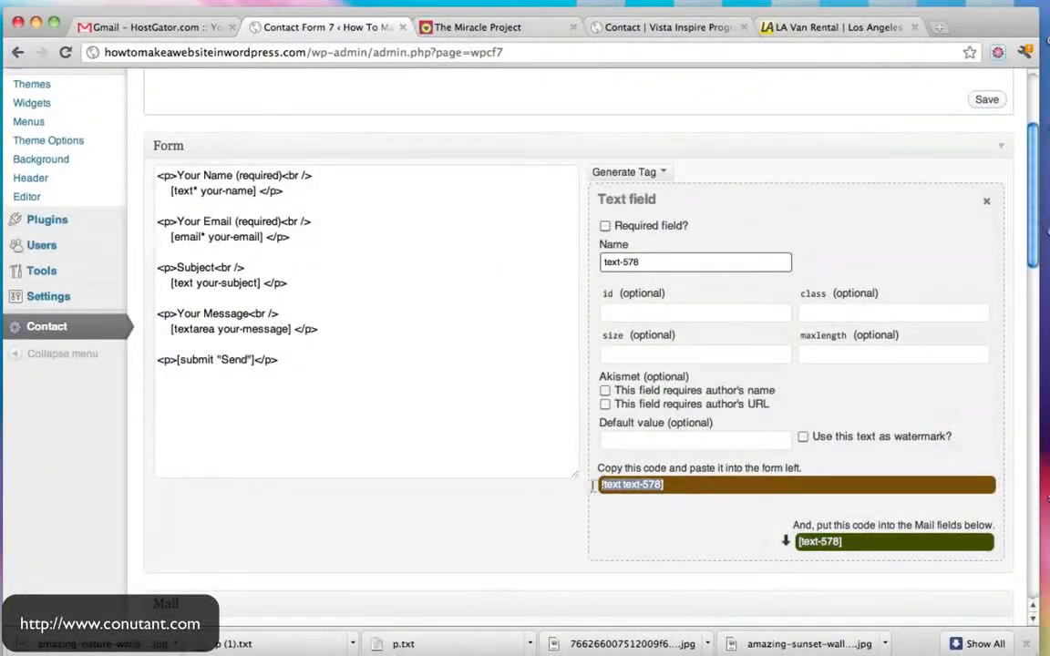
pyautogui.scroll(-6, 886, 467)
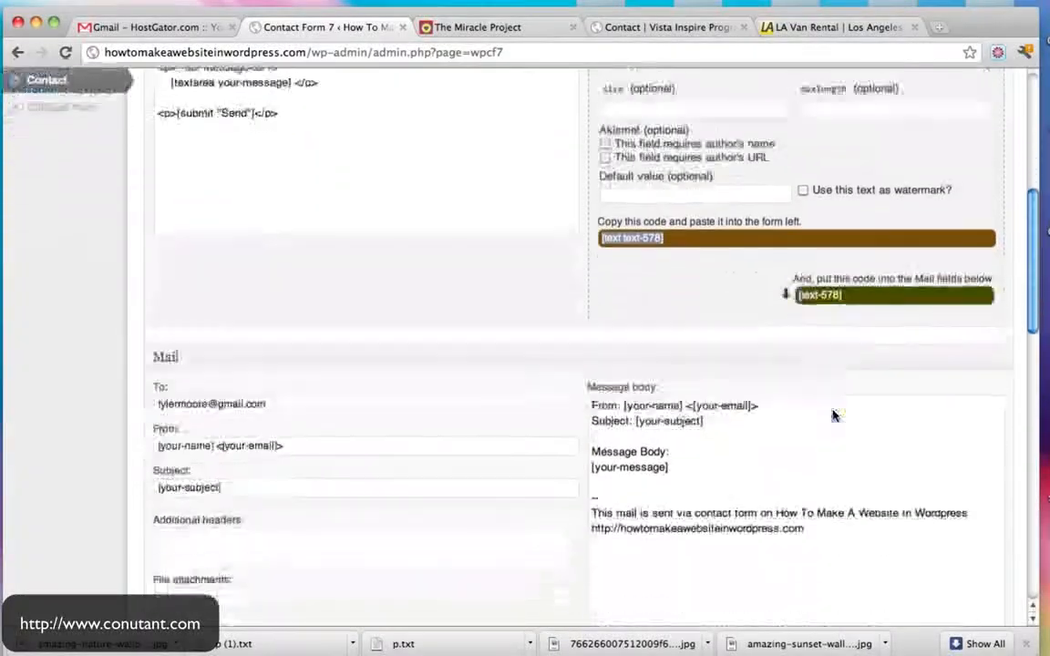
pyautogui.scroll(10, 649, 436)
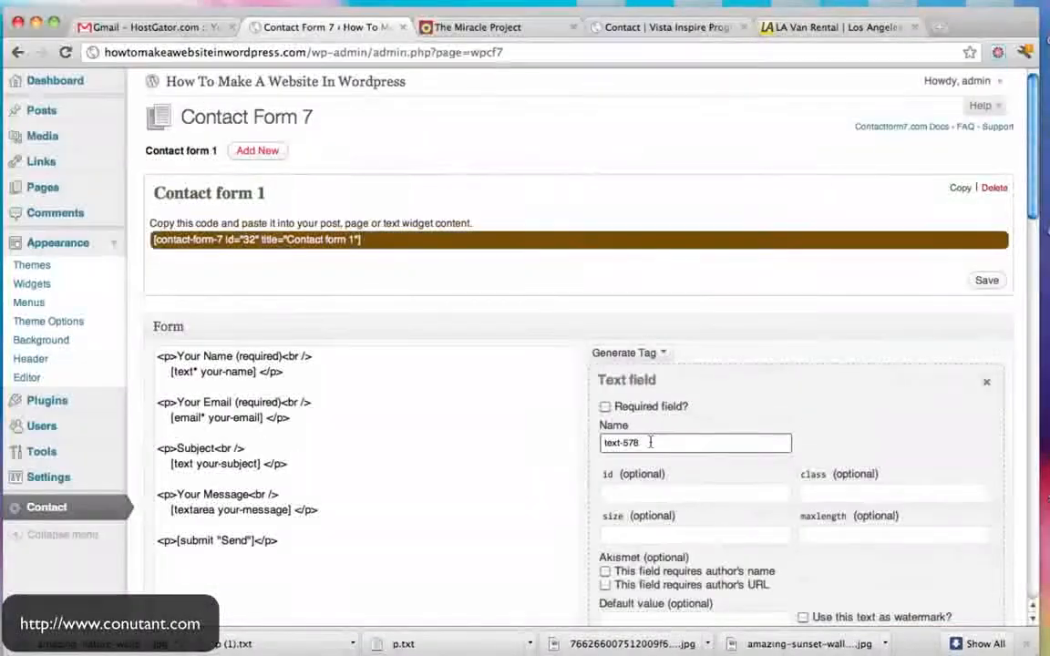
# - Browse the Plugins and Add New screens, then open the live Contact Us page in a new tab
pyautogui.click(61, 402)
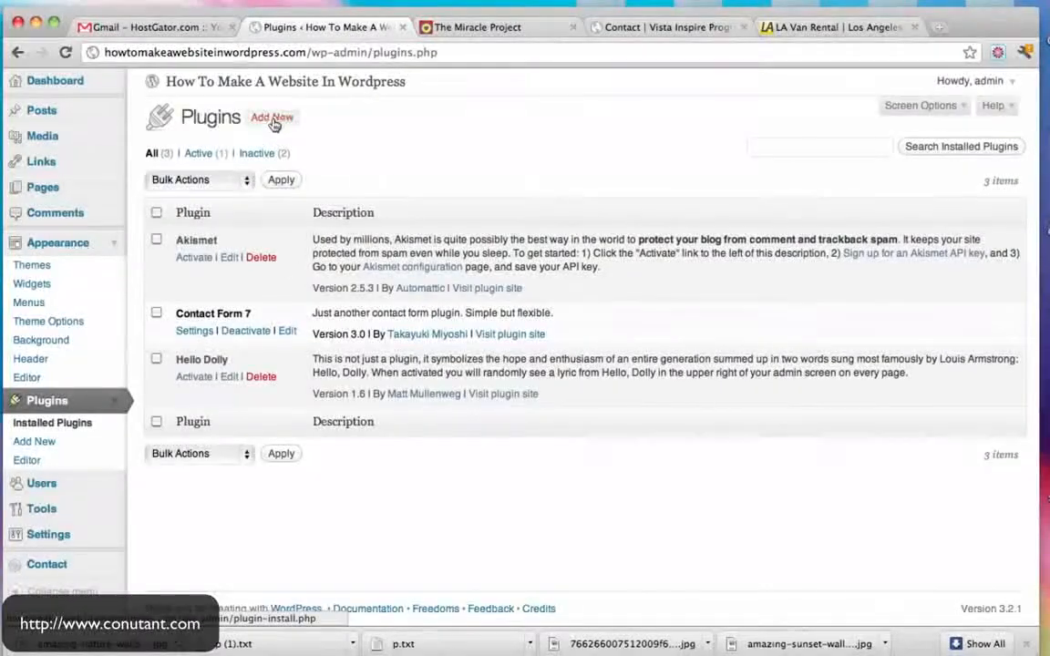
pyautogui.click(274, 121)
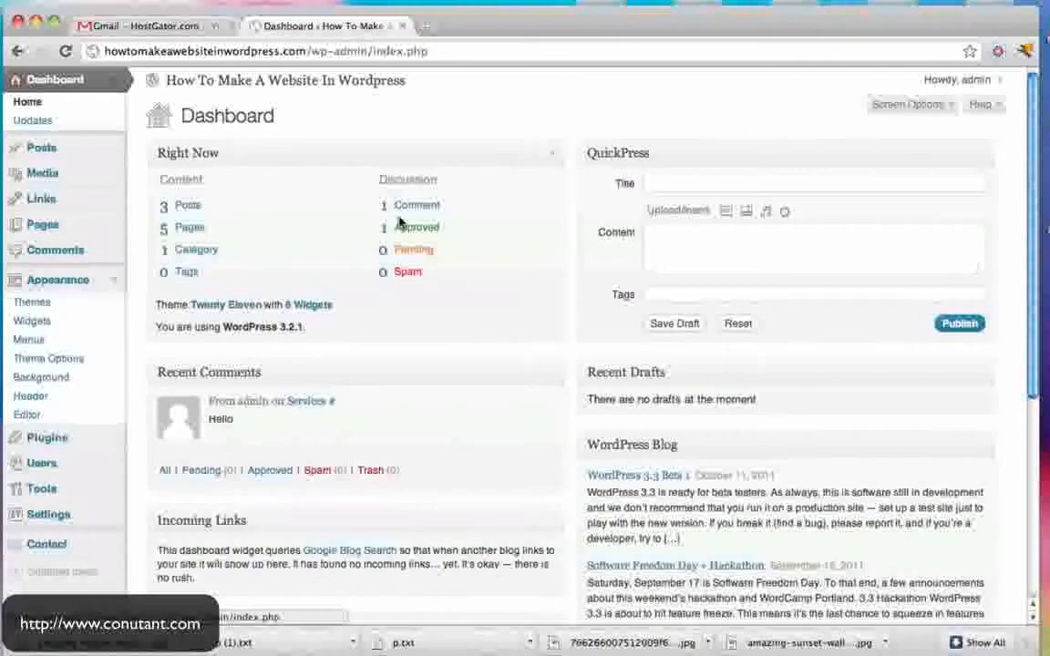
pyautogui.keyDown('super'); pyautogui.click(357, 84); pyautogui.keyUp('super')
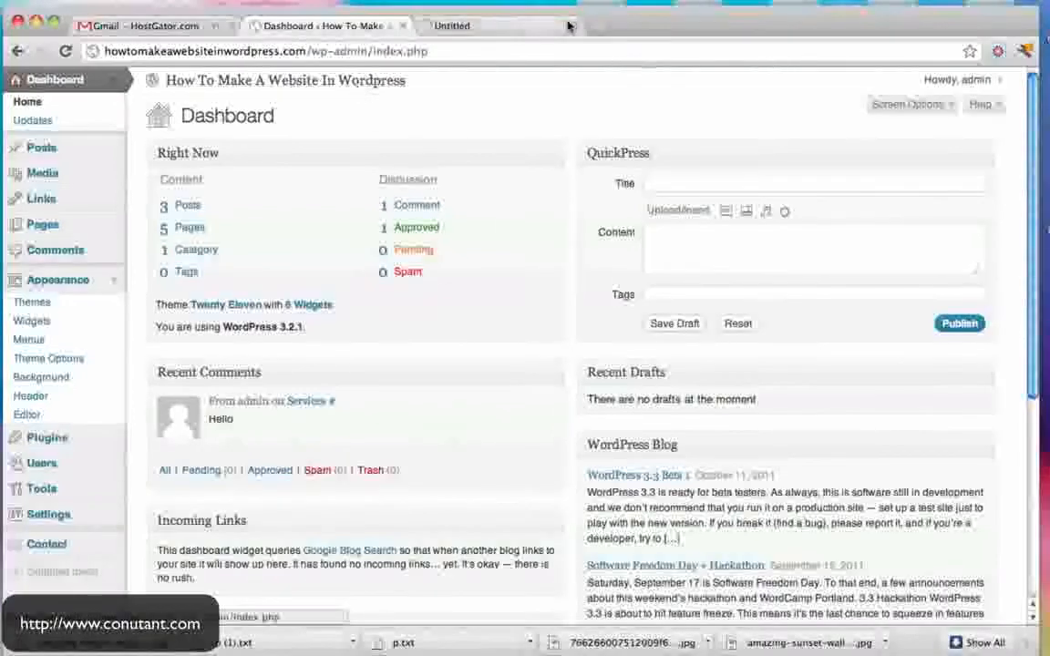
pyautogui.click(547, 26)
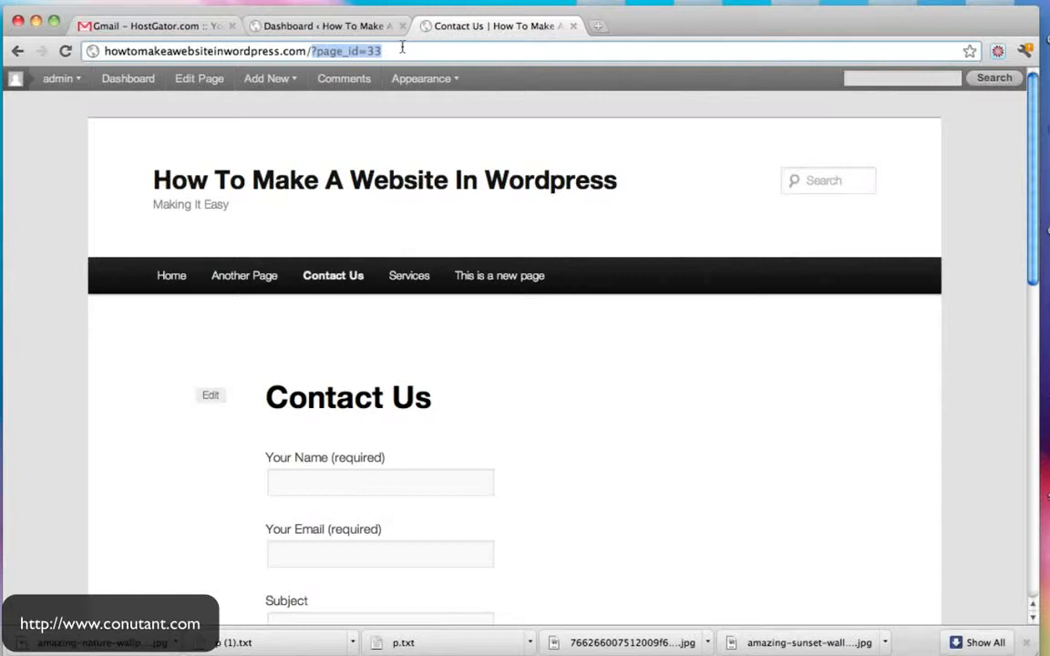
# - Highlight the ?page_id part of the live Contact Us page's address
pyautogui.click(393, 51)
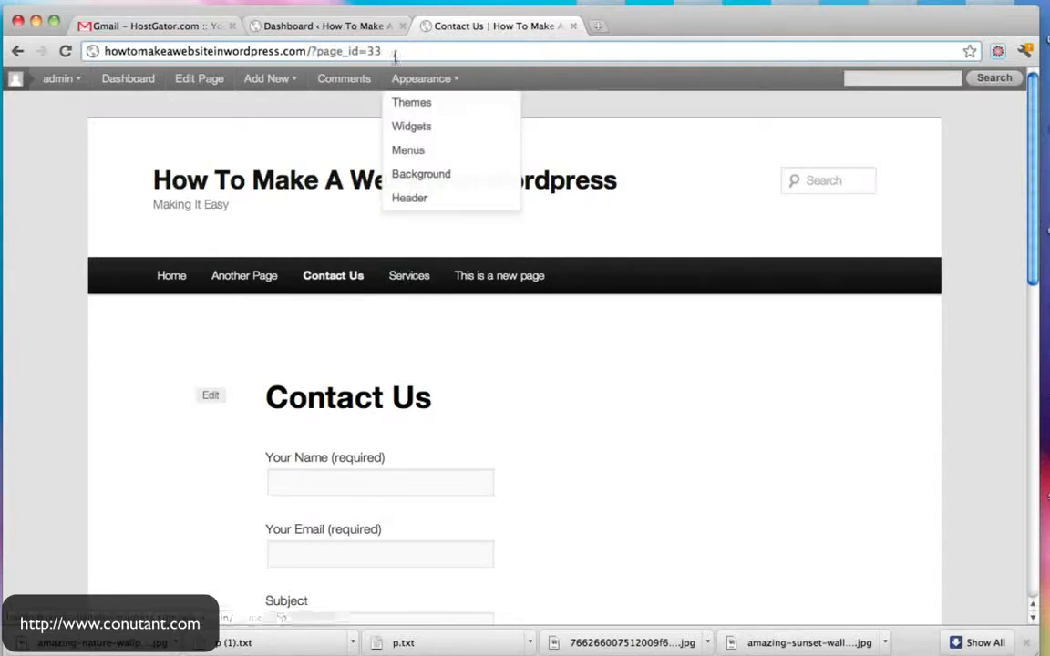
pyautogui.moveTo(394, 53); pyautogui.dragTo(324, 53)
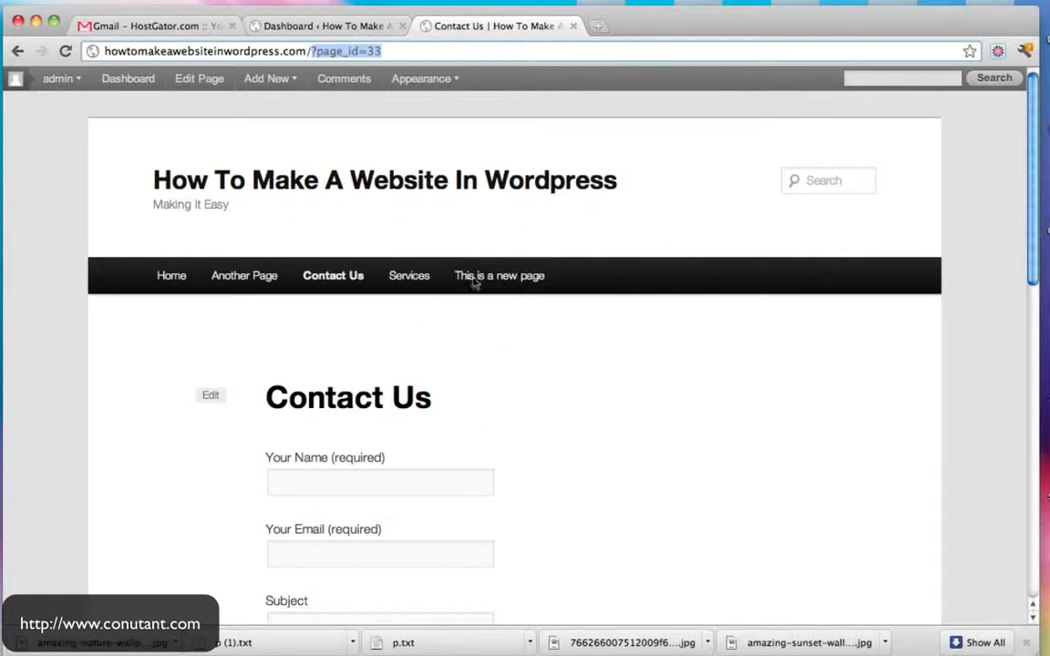
pyautogui.click(390, 55)
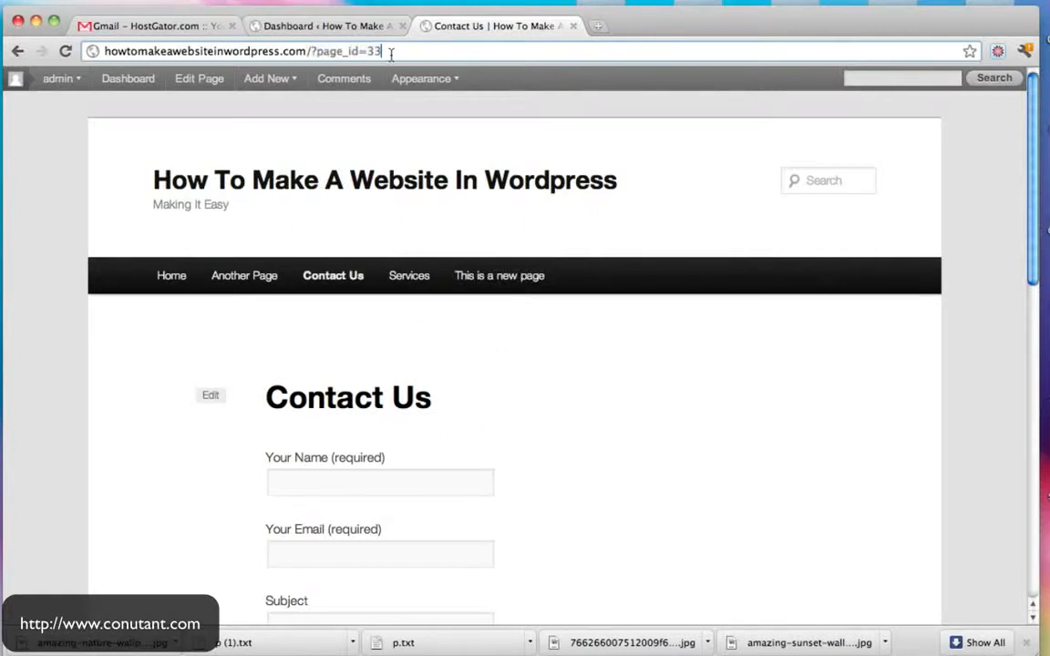
# - Return to the admin Dashboard and open Settings > Permalinks
pyautogui.click(325, 24)
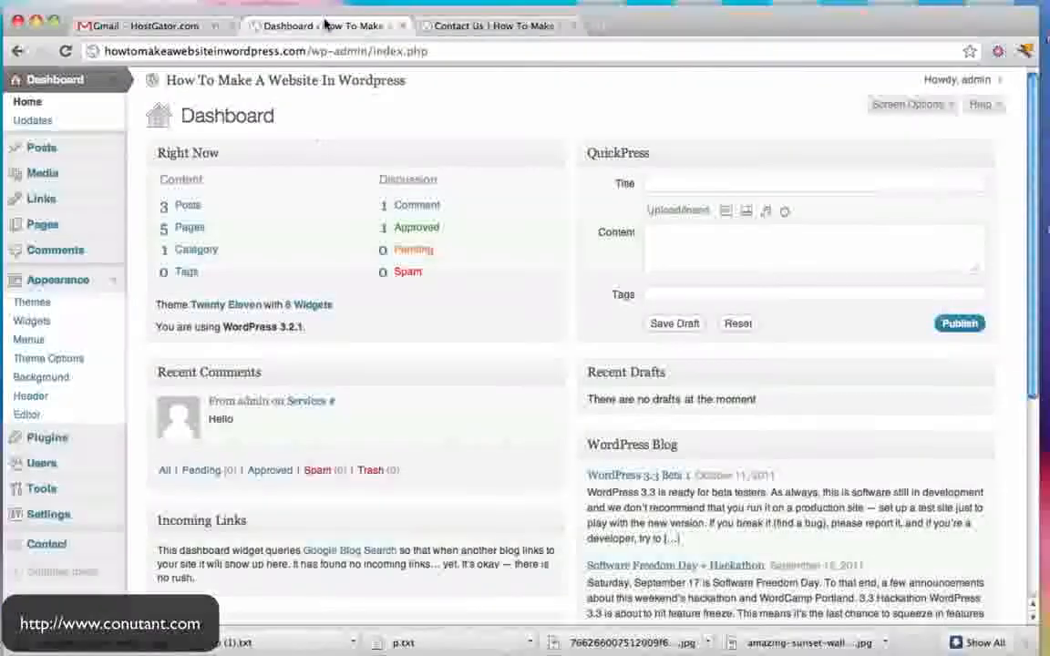
pyautogui.click(117, 523)
pyautogui.scroll(-3, 169, 434)
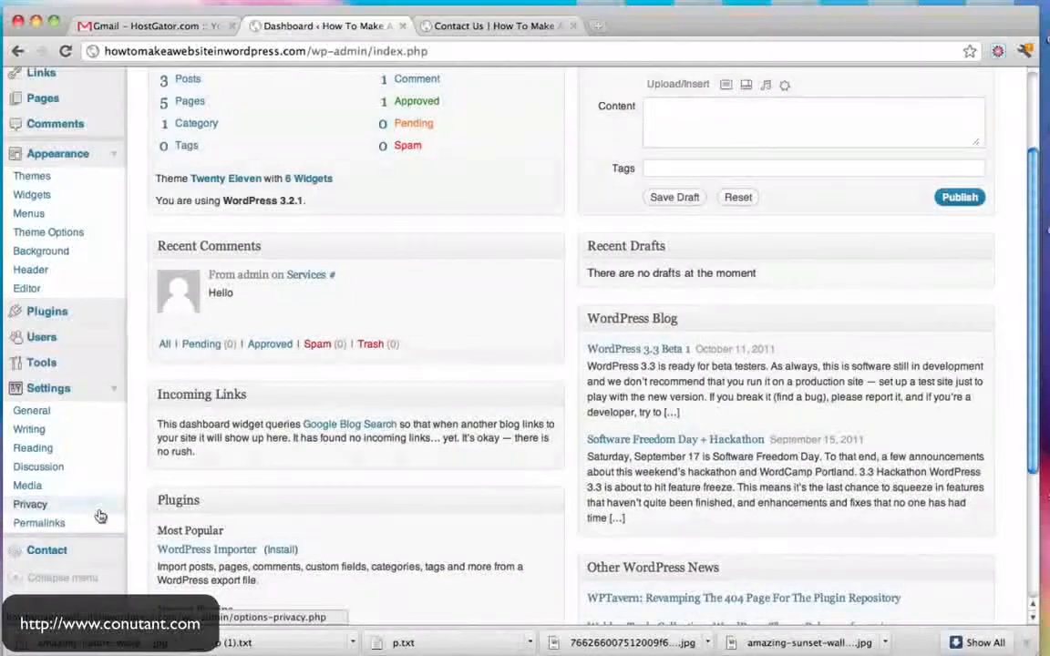
pyautogui.click(48, 526)
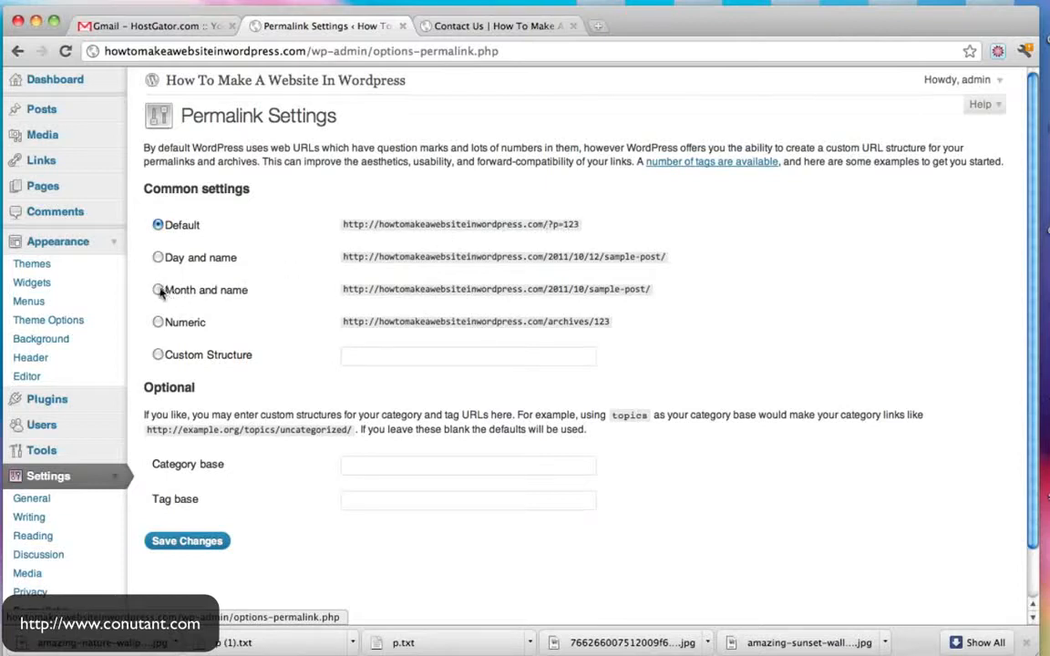
# - Pick Day and name, trim the custom structure to /%postname%/, and save the changes
pyautogui.click(158, 258)
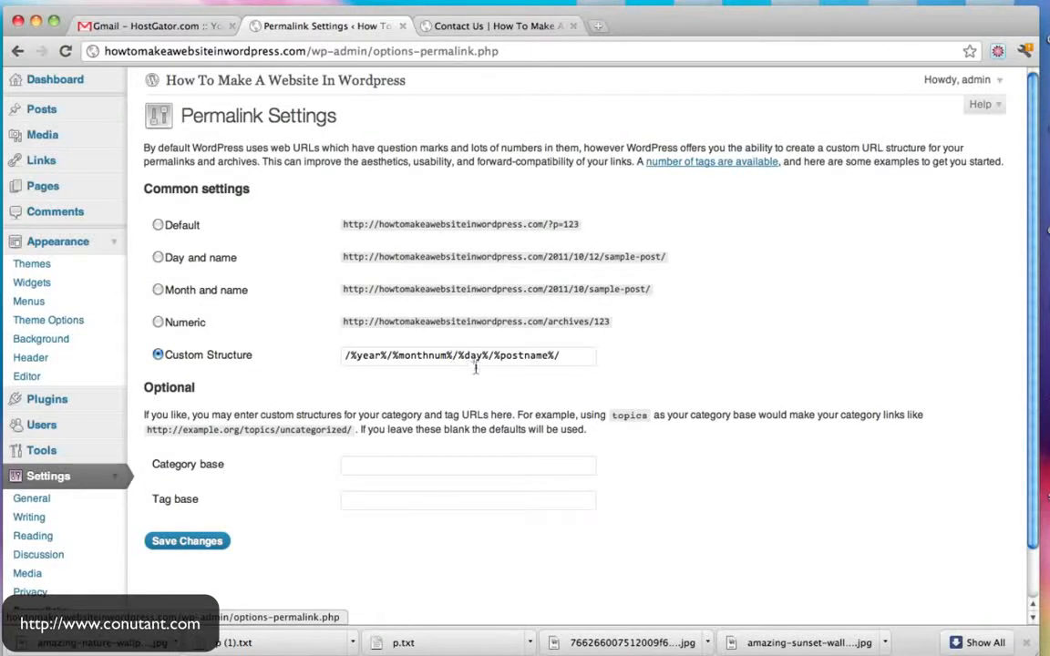
pyautogui.moveTo(488, 356); pyautogui.dragTo(284, 355)
pyautogui.press('BackSpace')
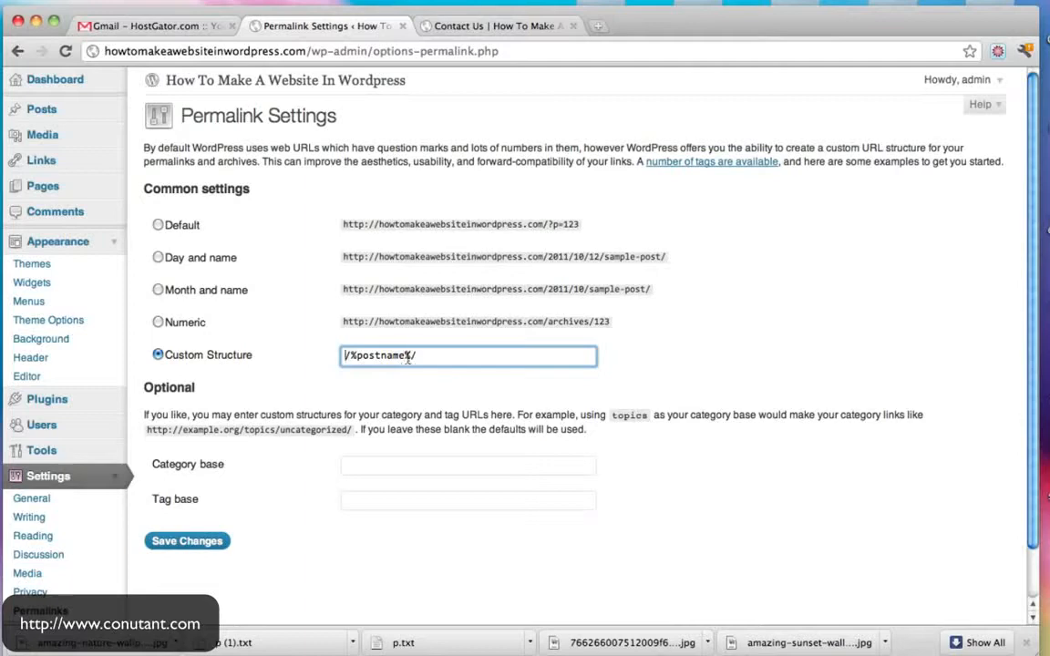
pyautogui.click(189, 541)
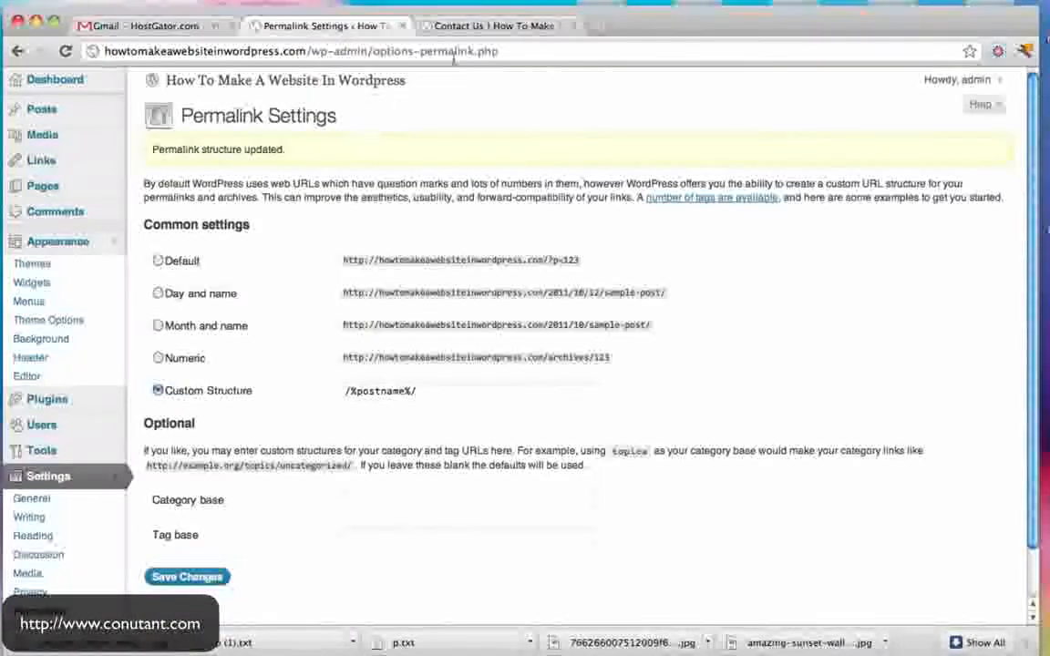
pyautogui.click(445, 27)
# - Reload Contact Us at /contact-us/ and open Another Page and Services to check their addresses
pyautogui.click(65, 51)
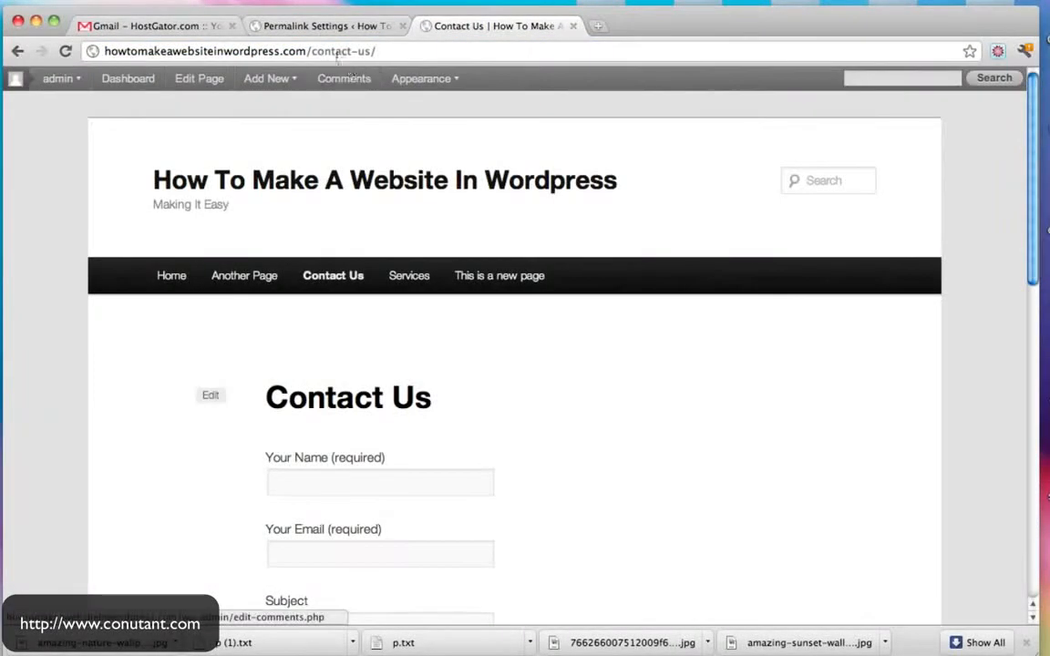
pyautogui.moveTo(306, 51); pyautogui.dragTo(422, 49)
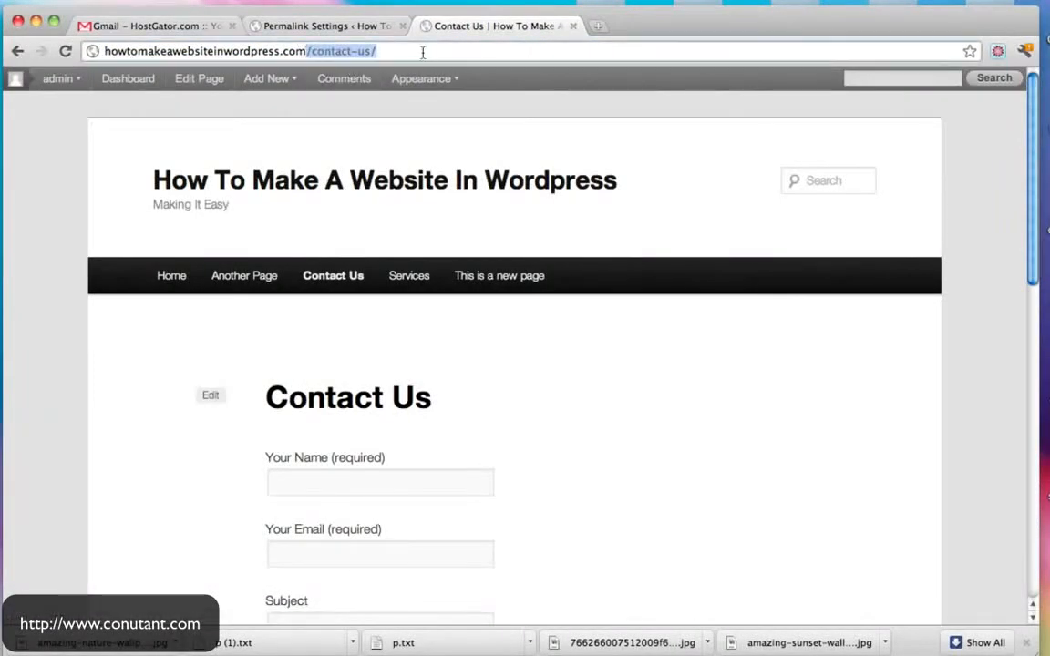
pyautogui.click(255, 277)
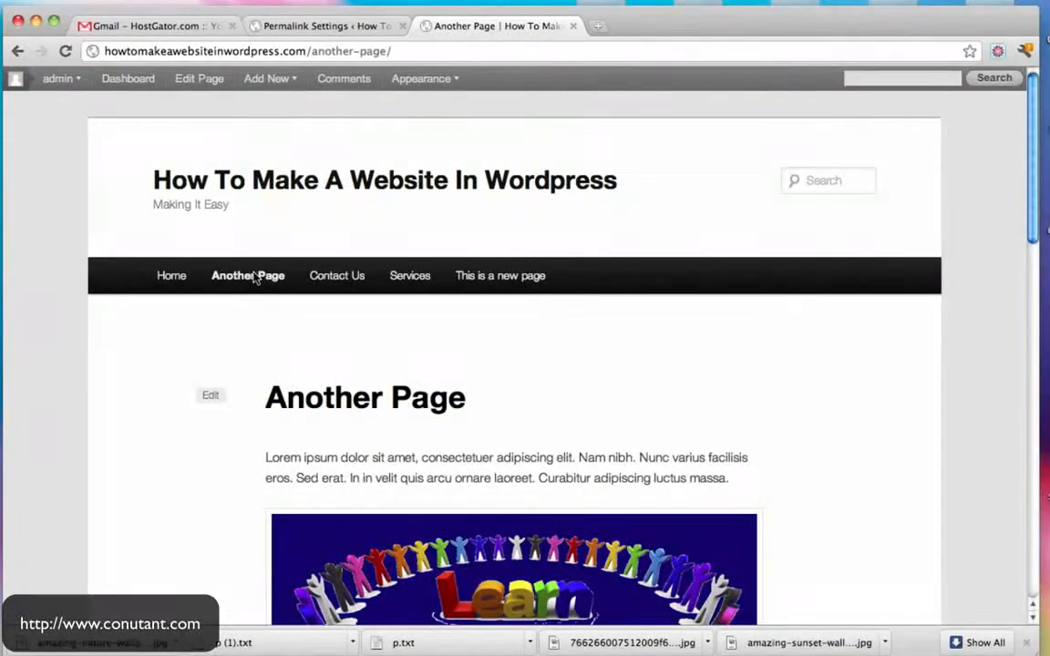
pyautogui.click(415, 277)
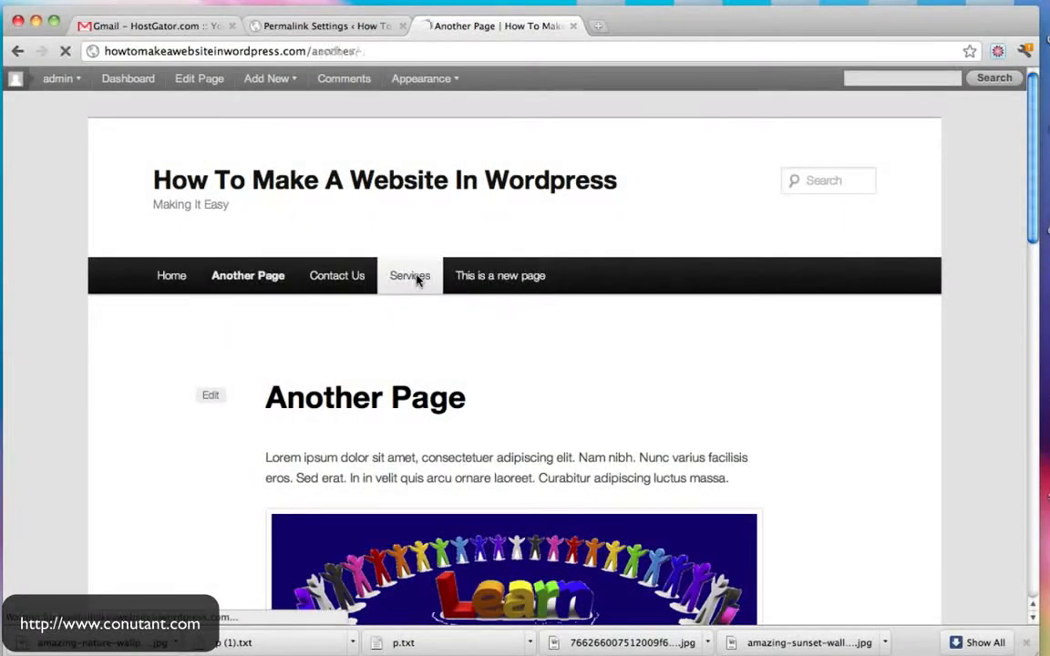
# - Return to the WordPress admin Dashboard via the site's home page
pyautogui.click(317, 29)
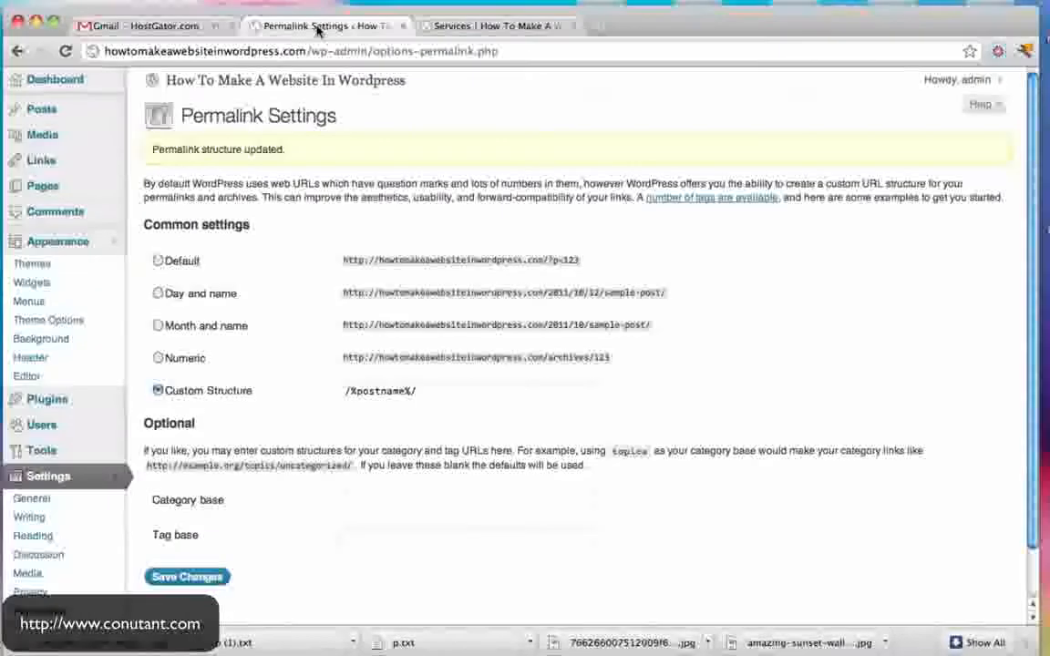
pyautogui.click(184, 84)
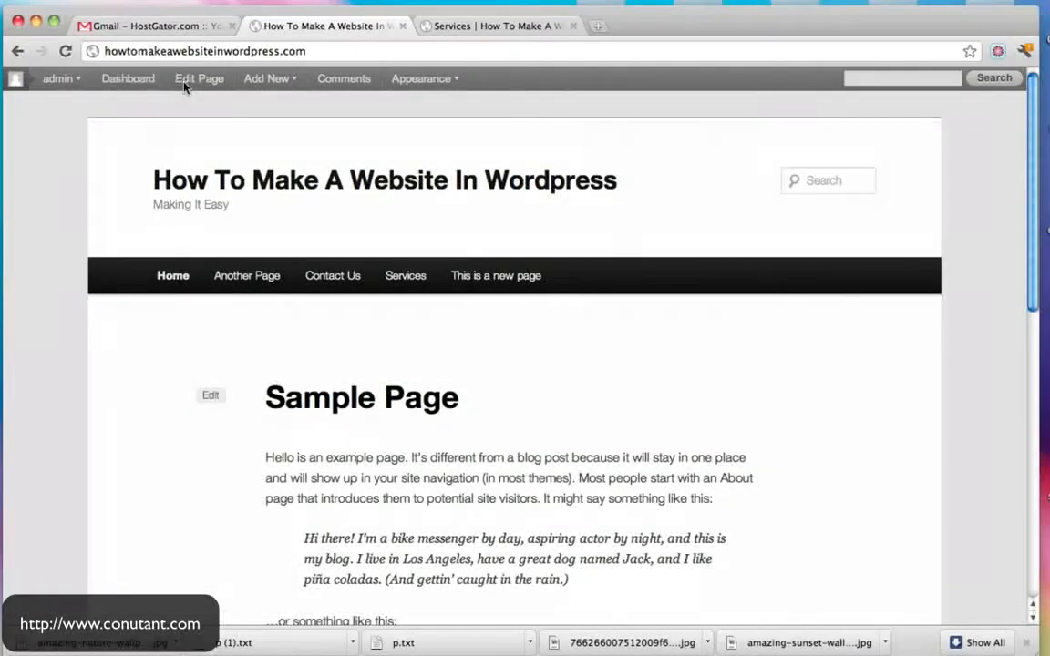
pyautogui.click(130, 80)
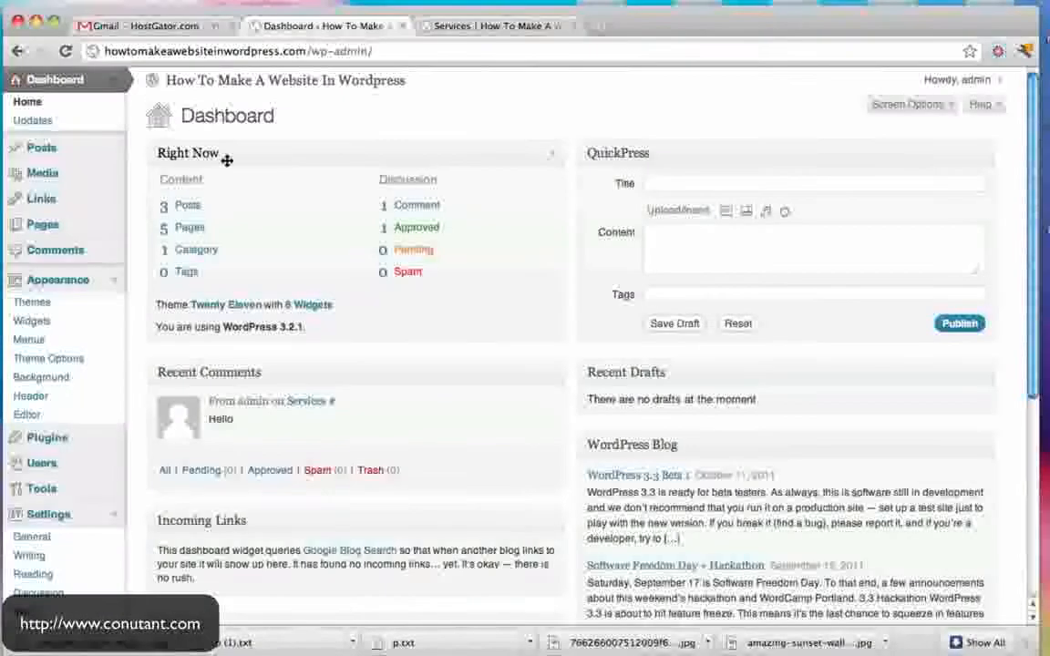
# - Open the site in a new tab, verify /another-page/ and /services/, then open the admin Pages list
pyautogui.click(369, 84)
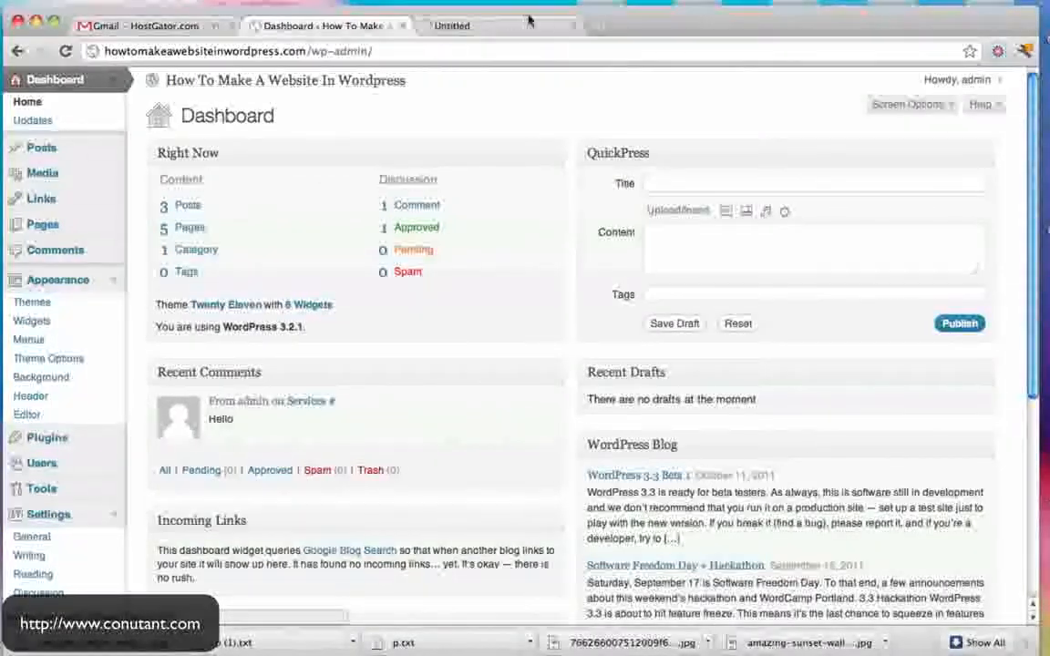
pyautogui.click(529, 29)
pyautogui.scroll(-3, 493, 258)
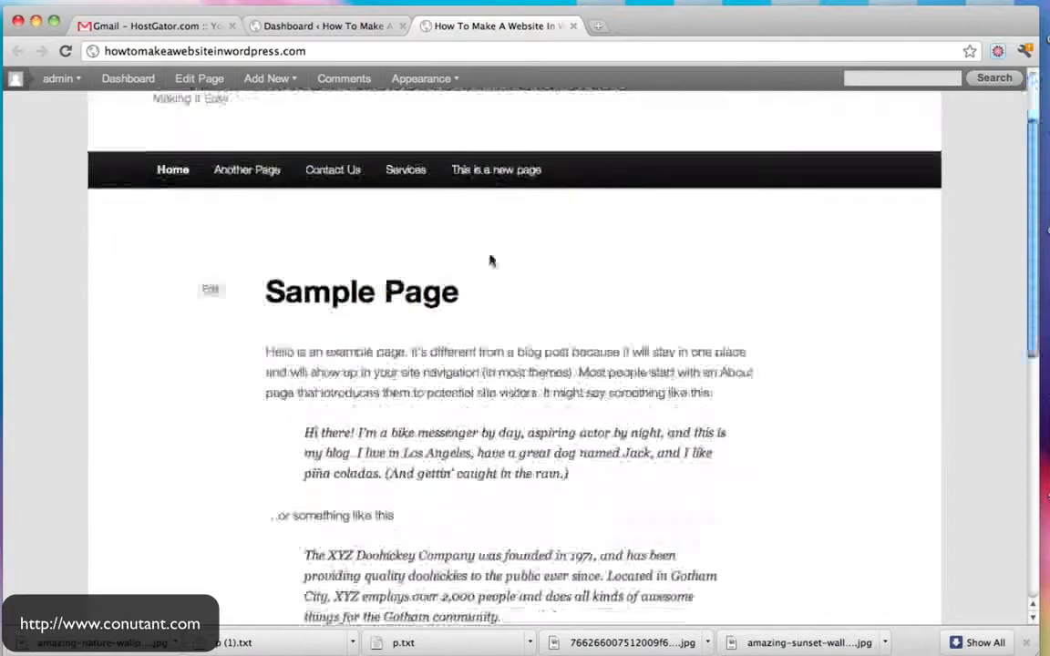
pyautogui.scroll(3, 492, 258)
pyautogui.click(284, 271)
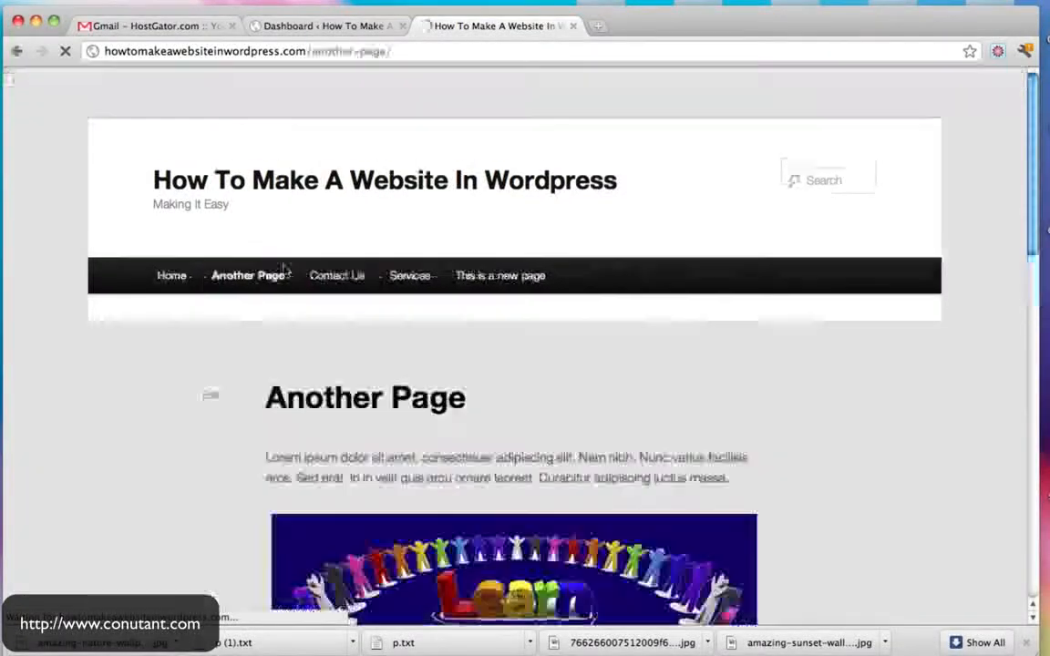
pyautogui.scroll(-10, 784, 339)
pyautogui.scroll(10, 741, 401)
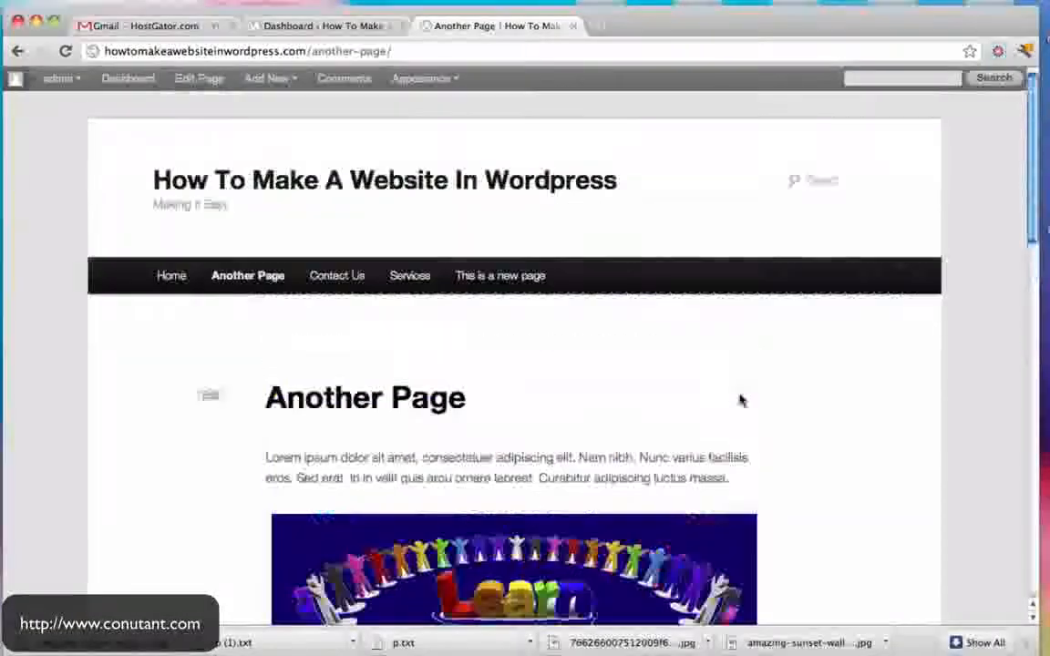
pyautogui.click(390, 279)
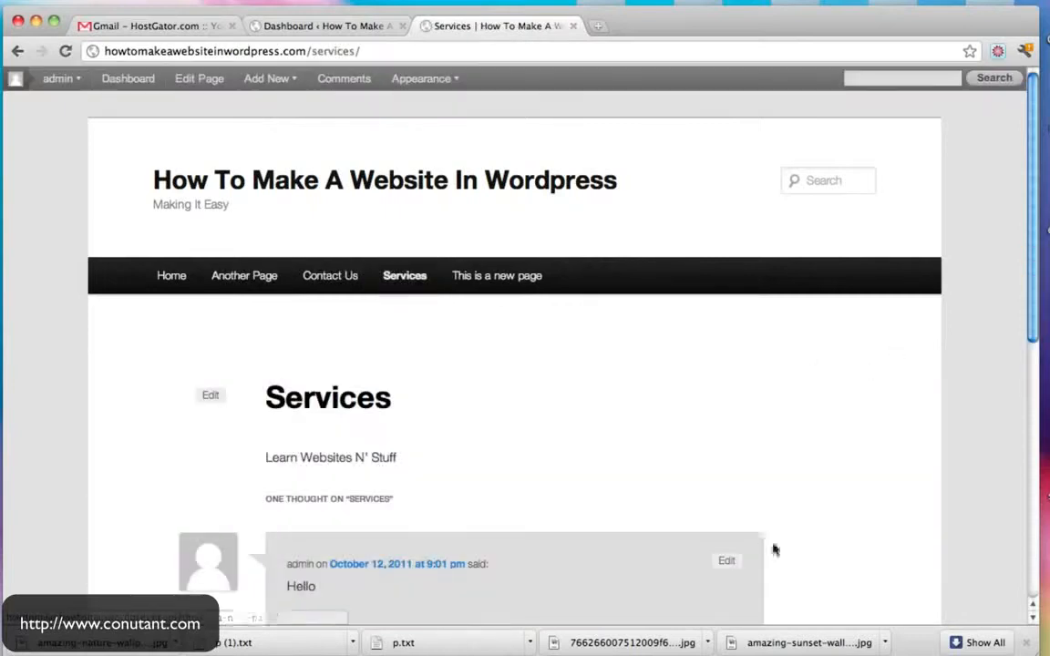
pyautogui.scroll(-3, 828, 375)
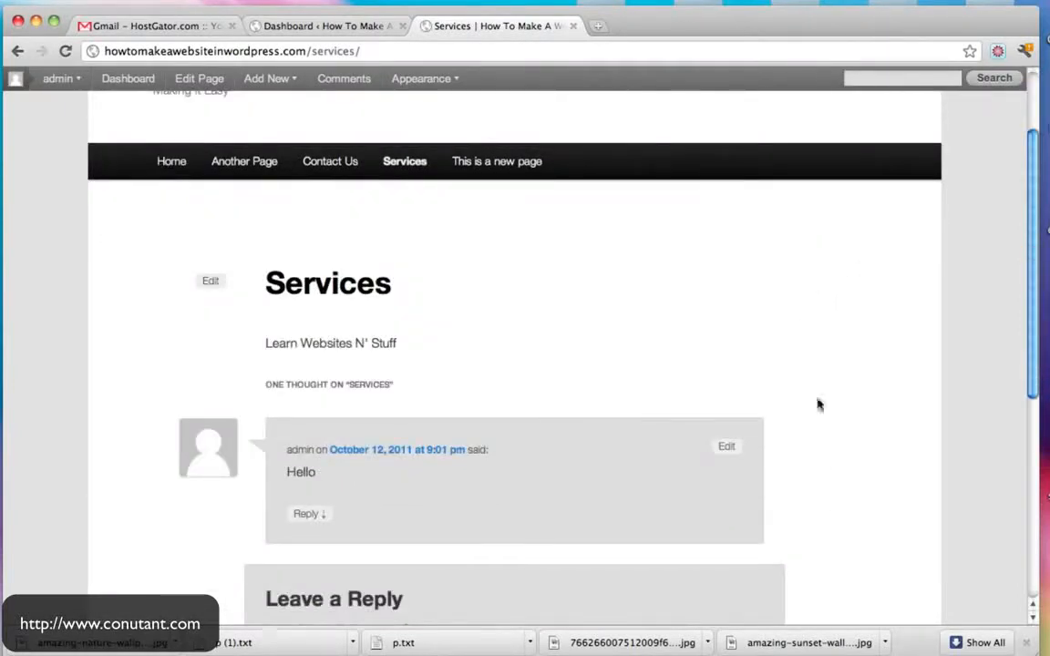
pyautogui.scroll(3, 818, 405)
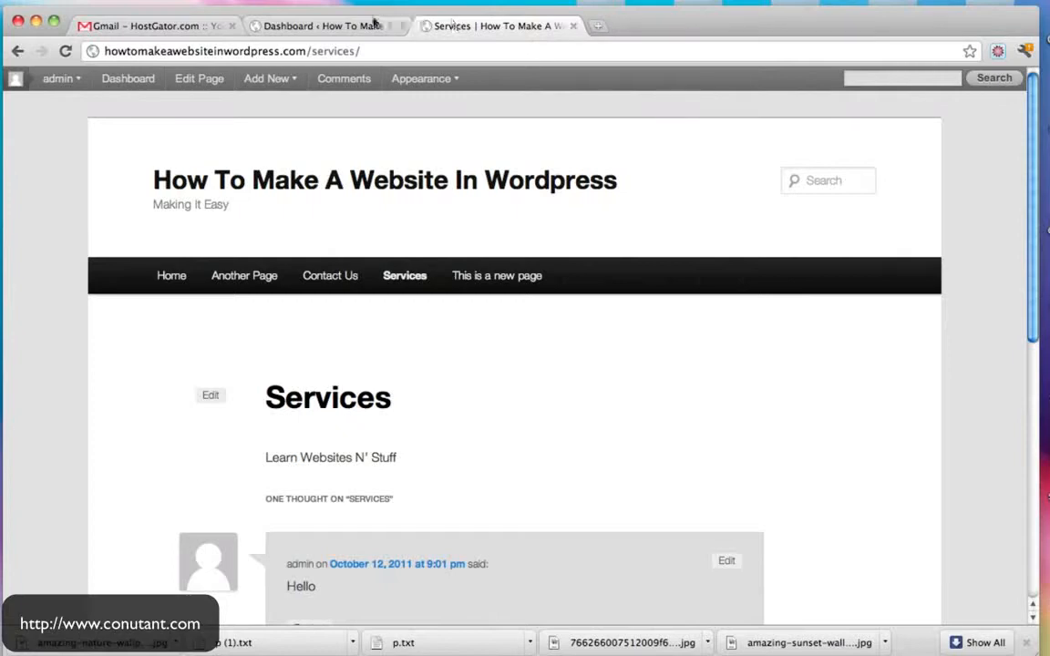
pyautogui.click(370, 24)
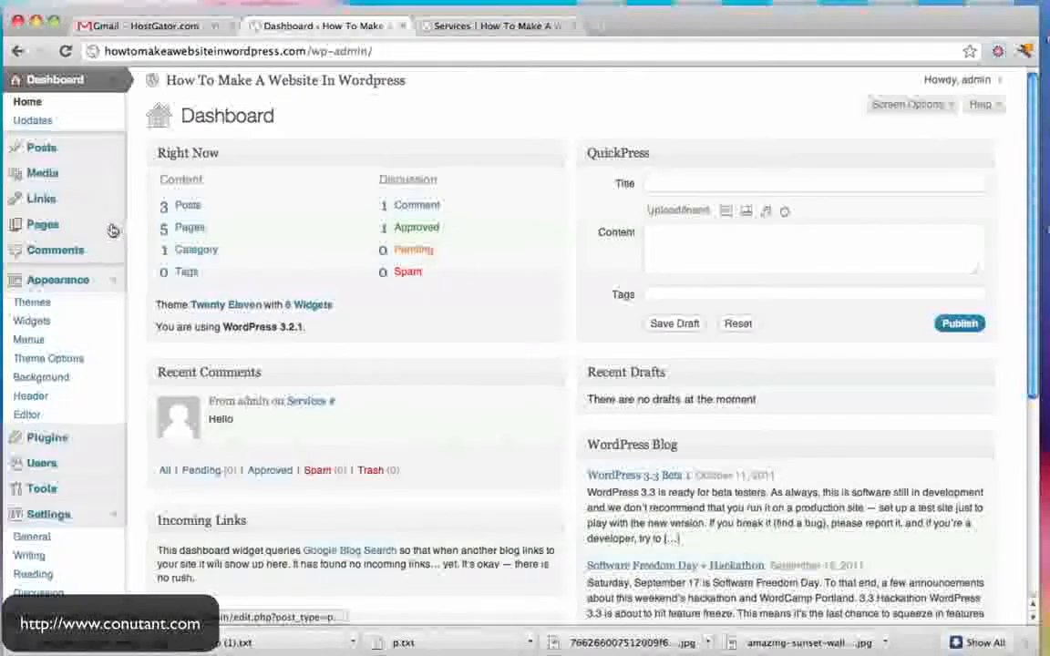
pyautogui.click(55, 227)
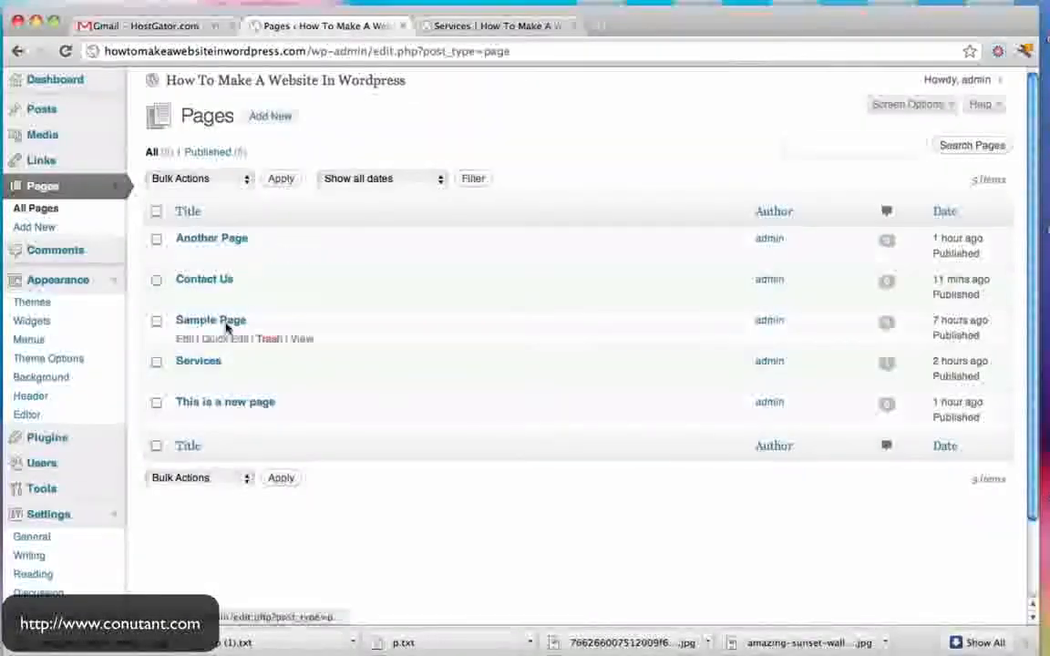
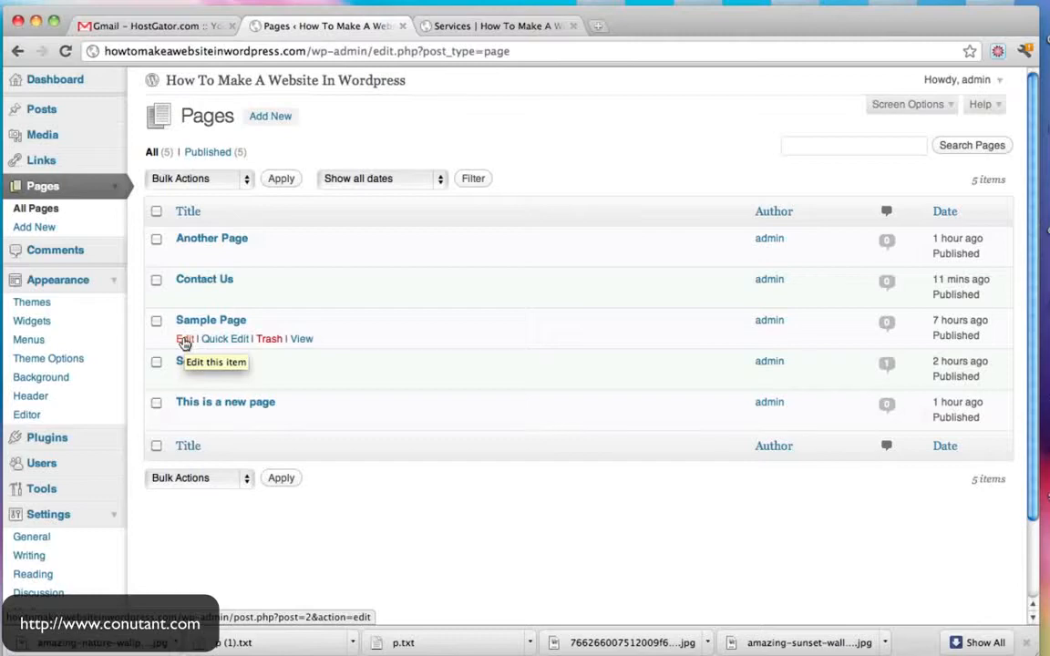
# - Switch the Sample Page to the Sidebar Template, update it, and bring up the live Services page
pyautogui.click(184, 340)
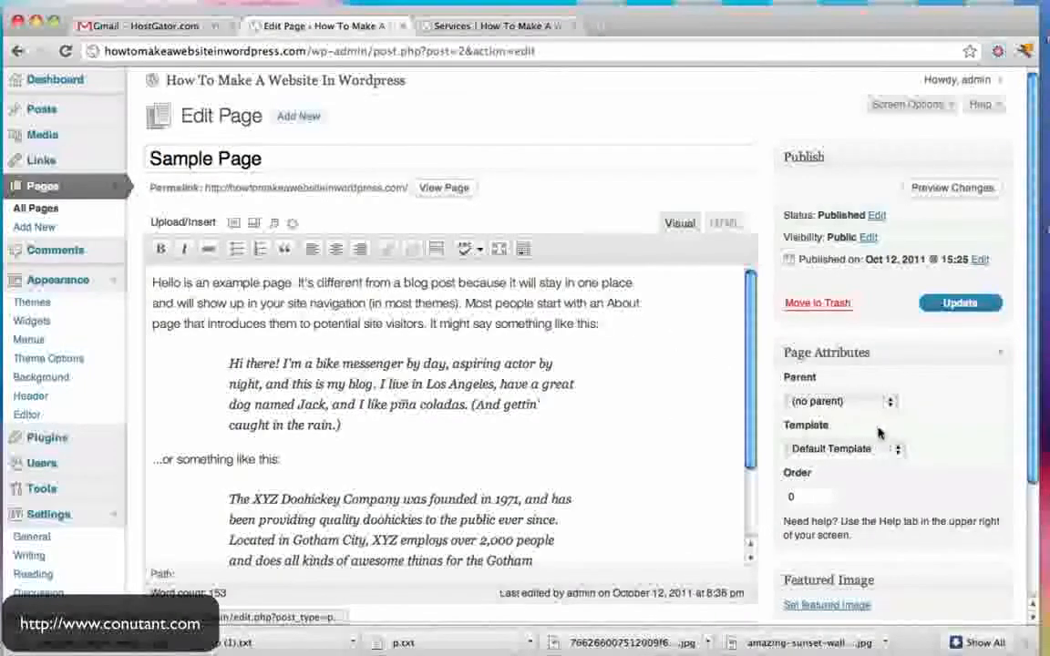
pyautogui.click(886, 452)
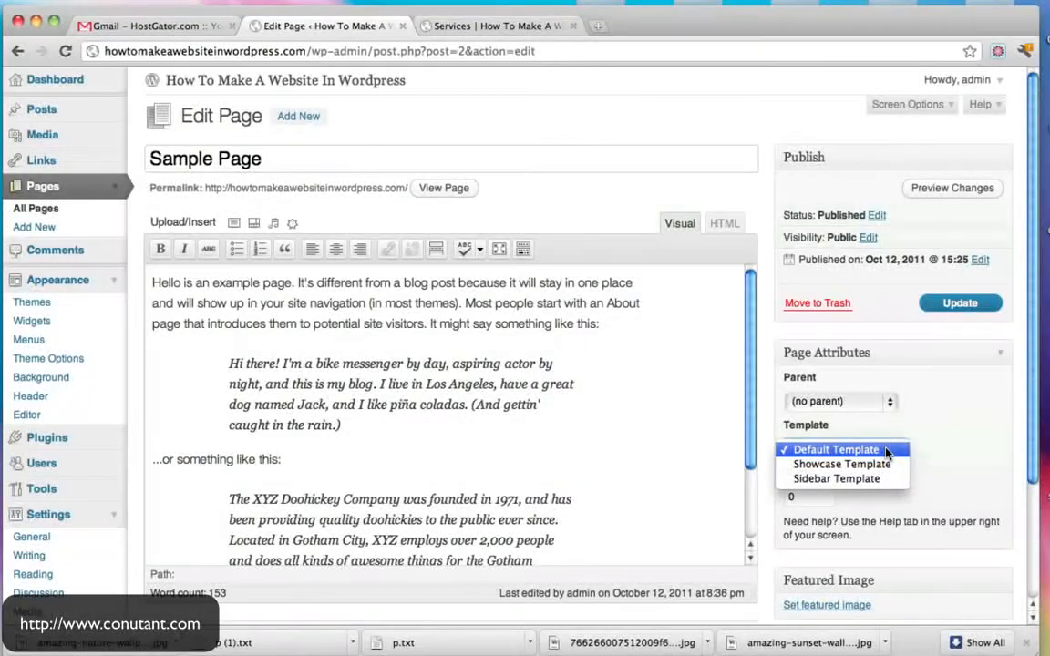
pyautogui.click(855, 480)
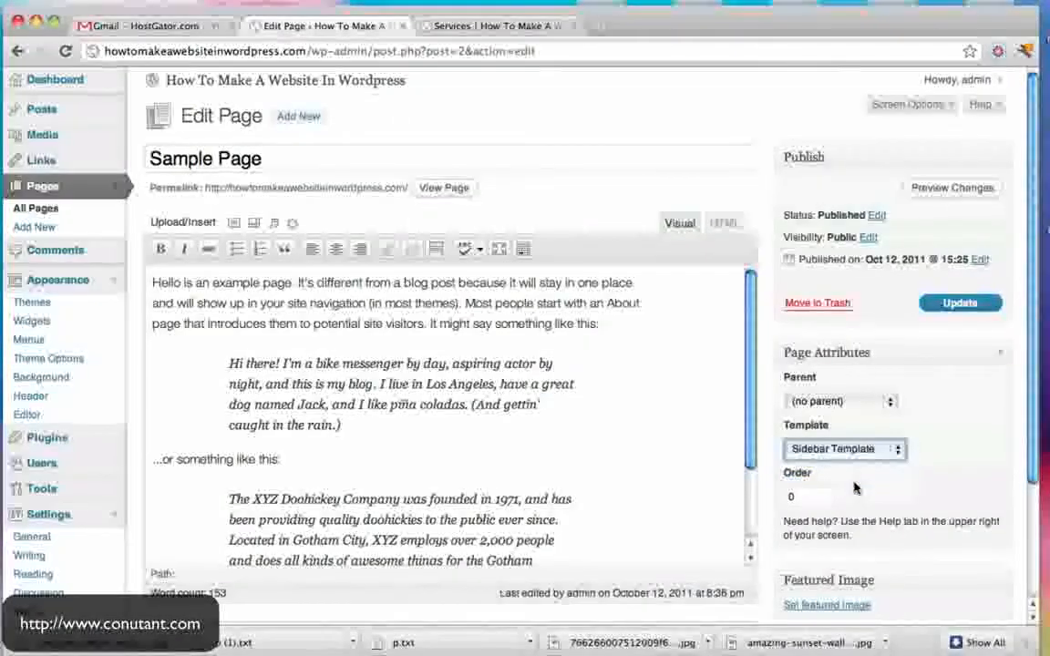
pyautogui.click(966, 310)
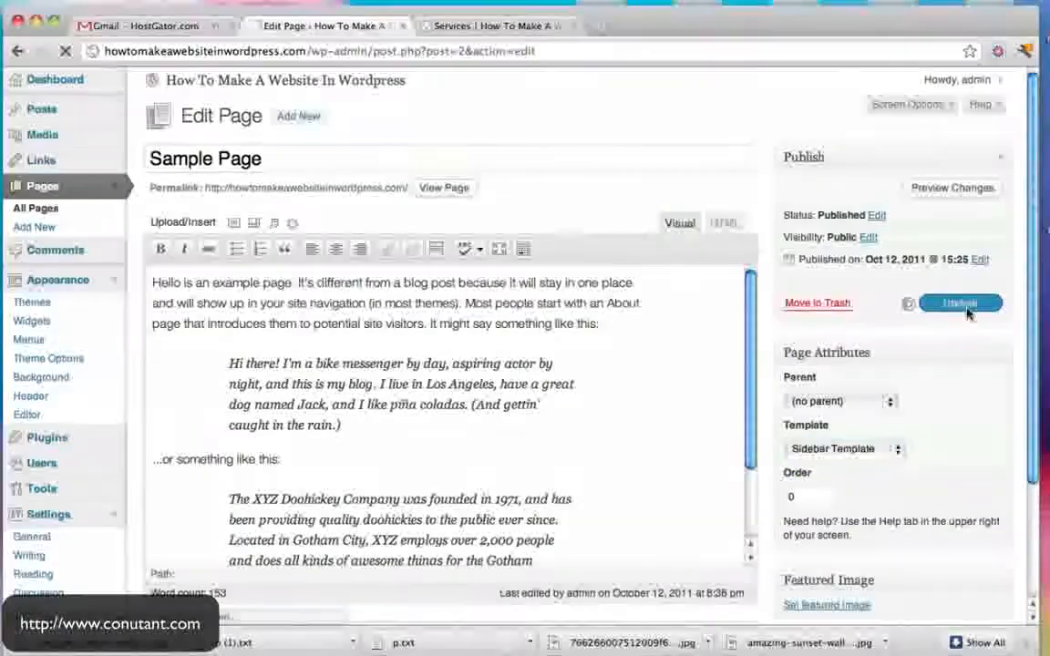
pyautogui.click(460, 24)
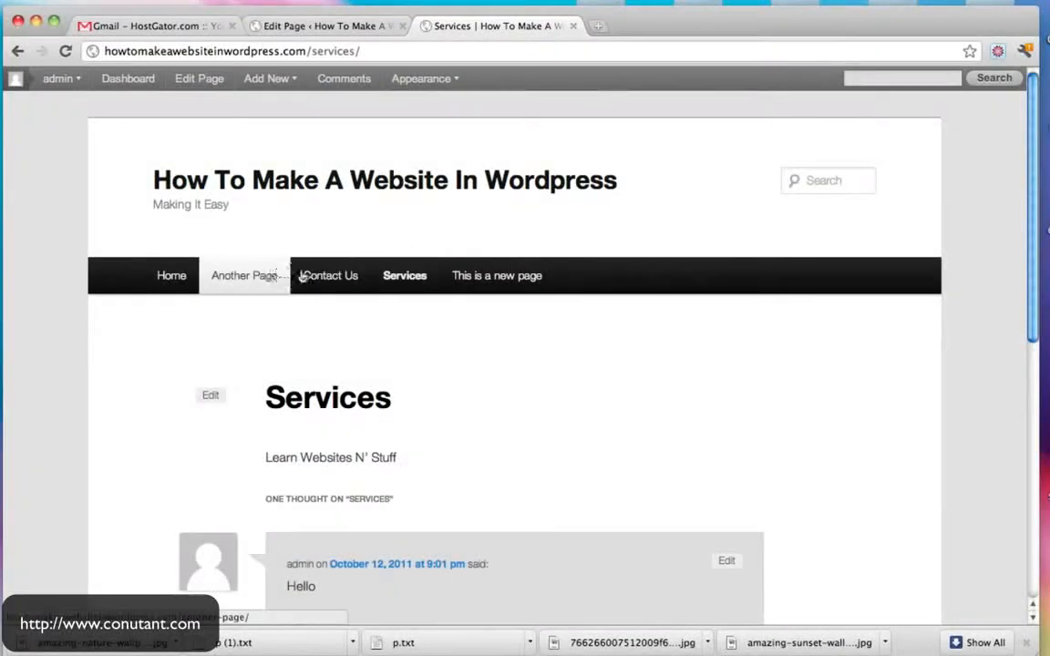
pyautogui.click(394, 278)
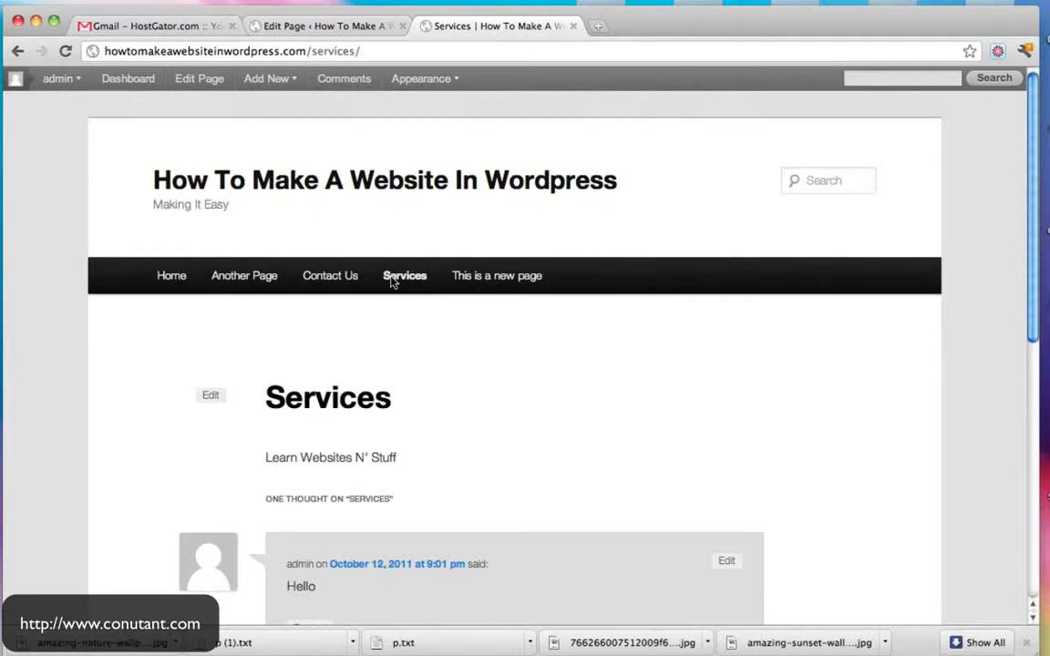
pyautogui.click(388, 21)
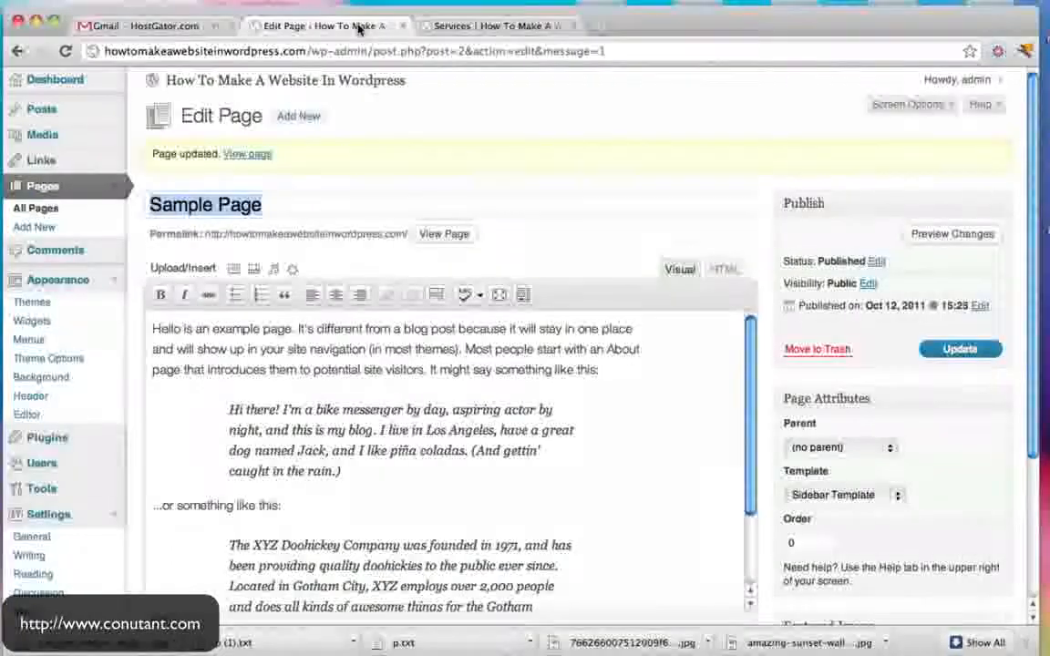
pyautogui.click(485, 29)
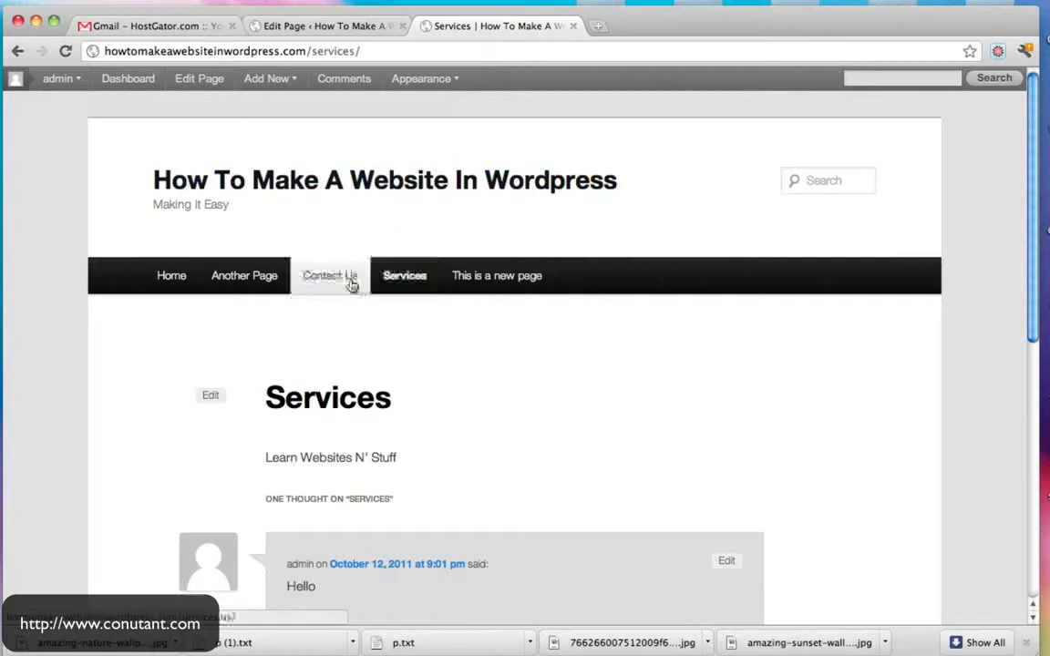
pyautogui.click(332, 24)
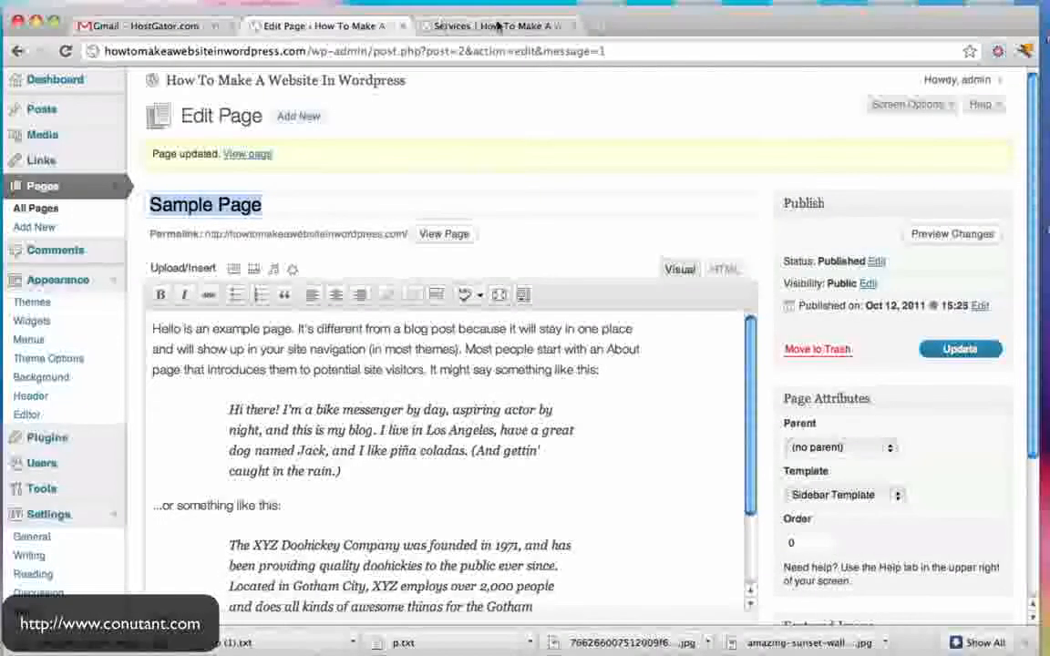
pyautogui.click(492, 26)
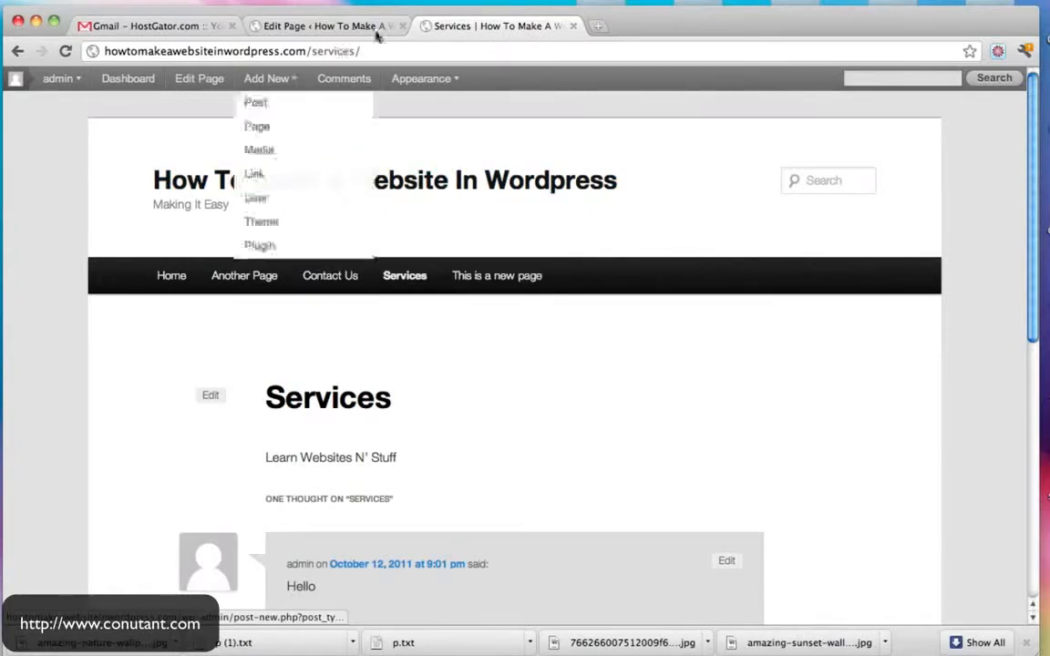
pyautogui.click(373, 22)
pyautogui.keyDown('super'); pyautogui.click(445, 235); pyautogui.keyUp('super')
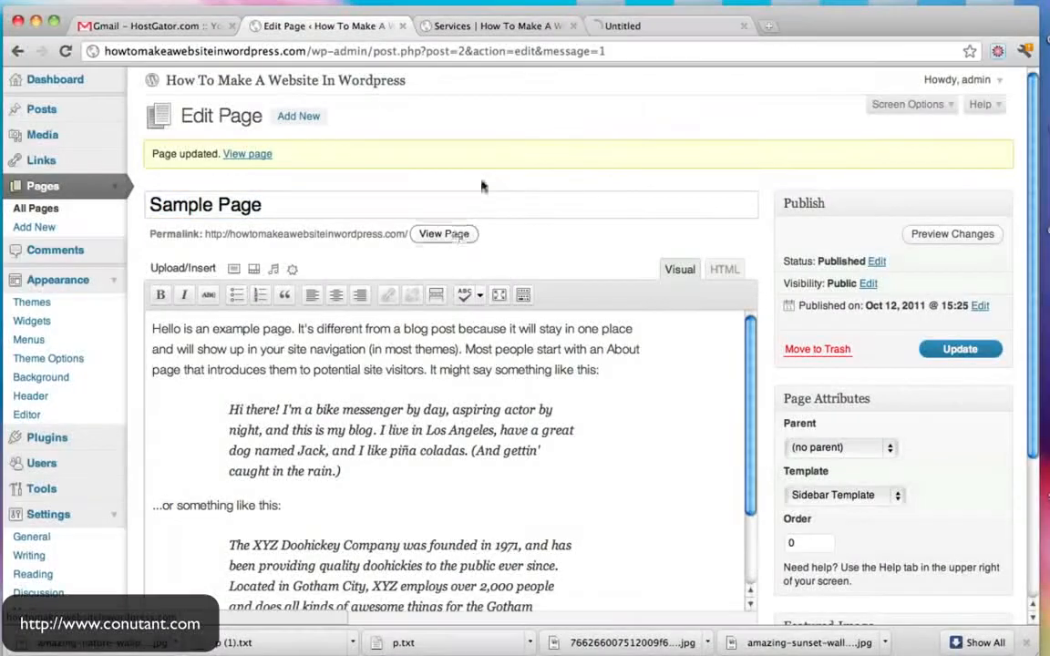
pyautogui.click(644, 27)
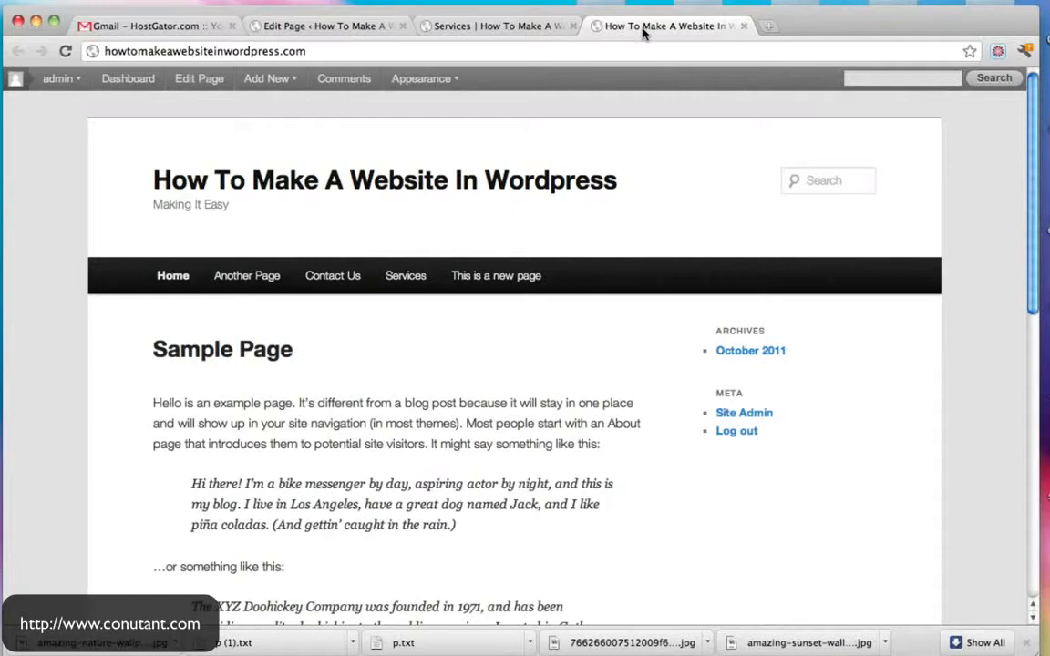
pyautogui.click(743, 27)
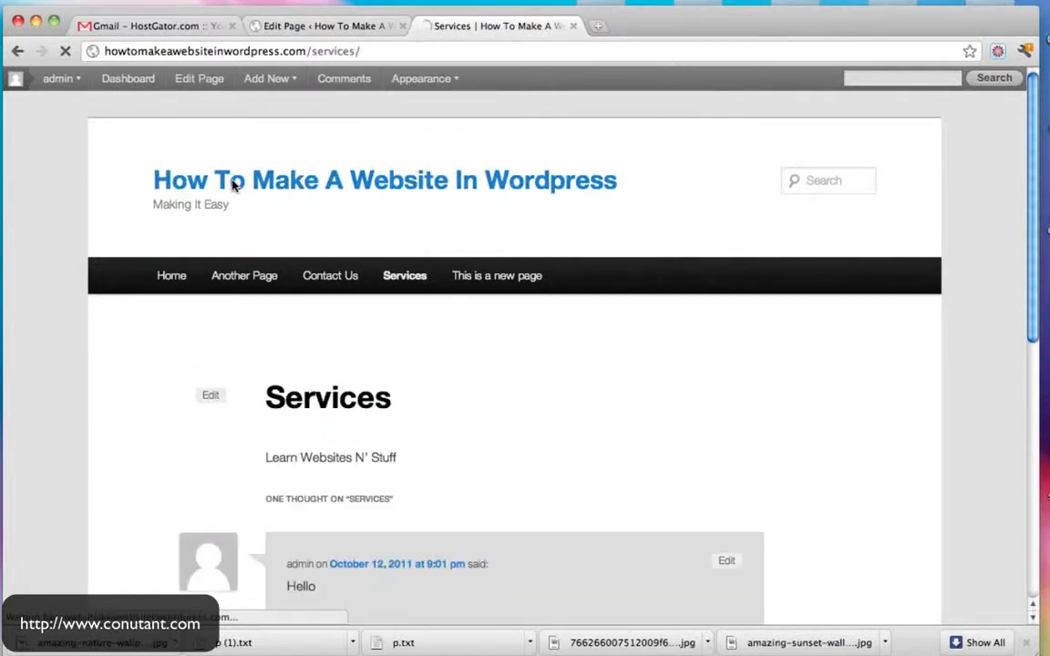
pyautogui.scroll(-2, 566, 337)
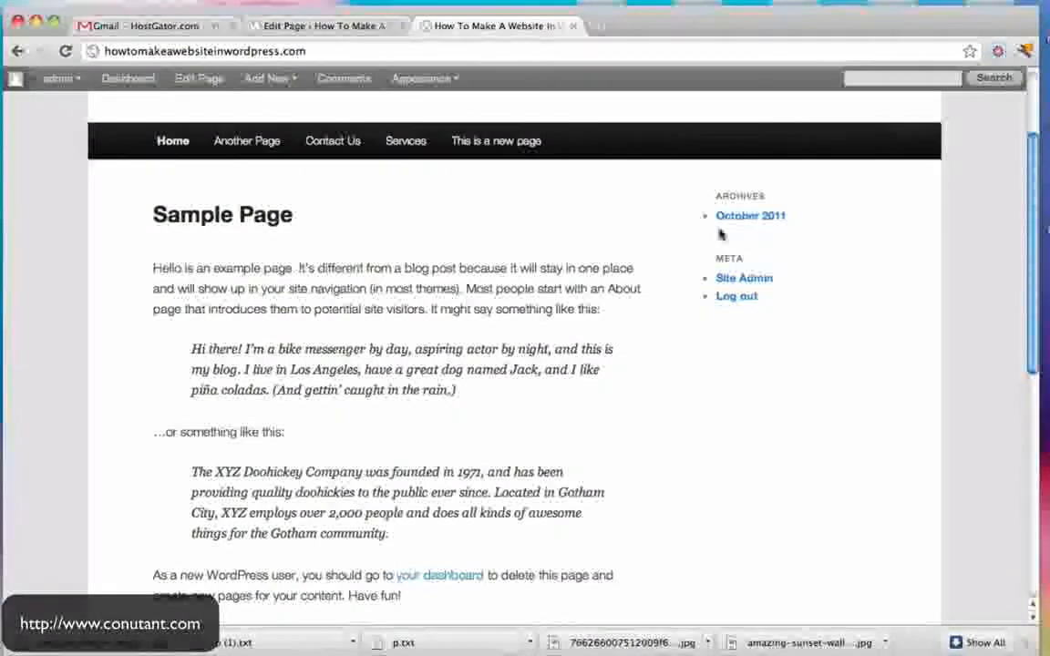
pyautogui.click(411, 147)
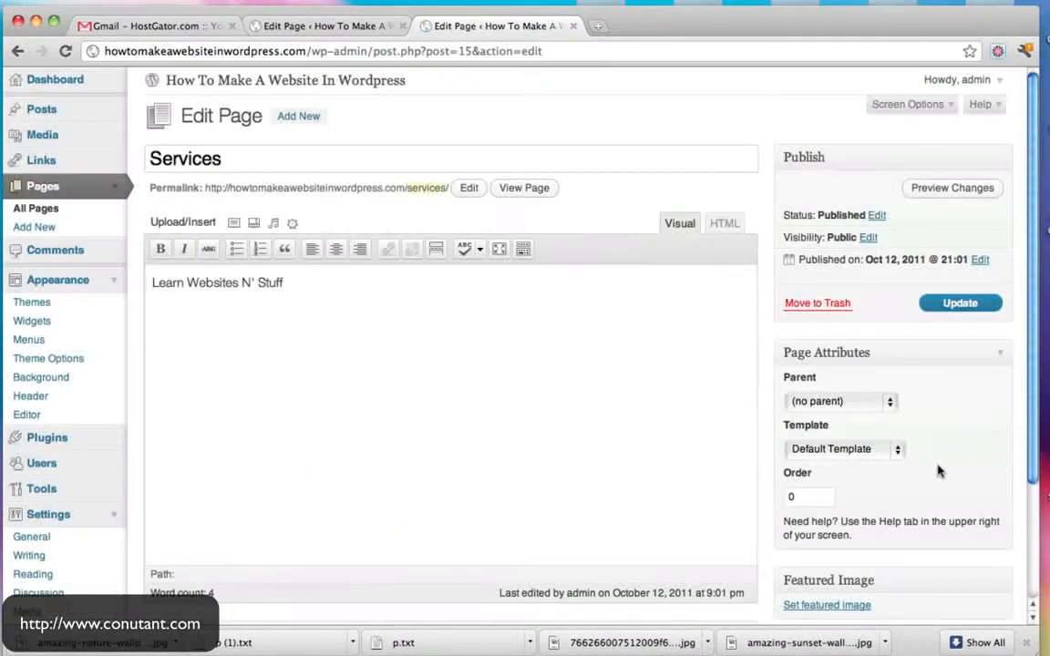
# - Apply the Sidebar Template to the Services page and update it
pyautogui.click(871, 449)
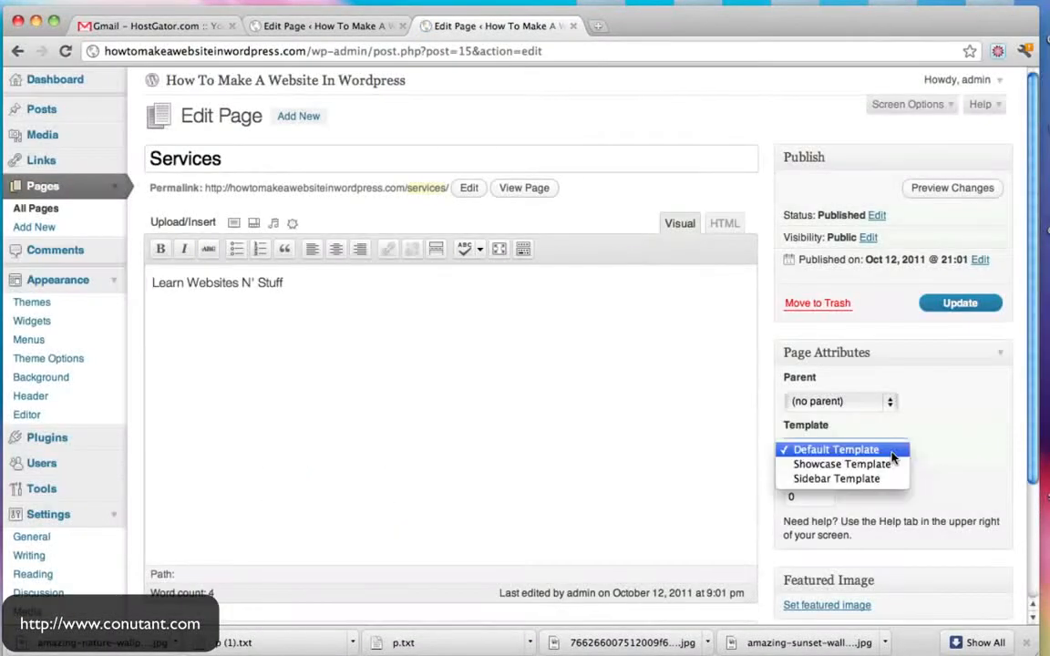
pyautogui.click(857, 480)
pyautogui.click(939, 304)
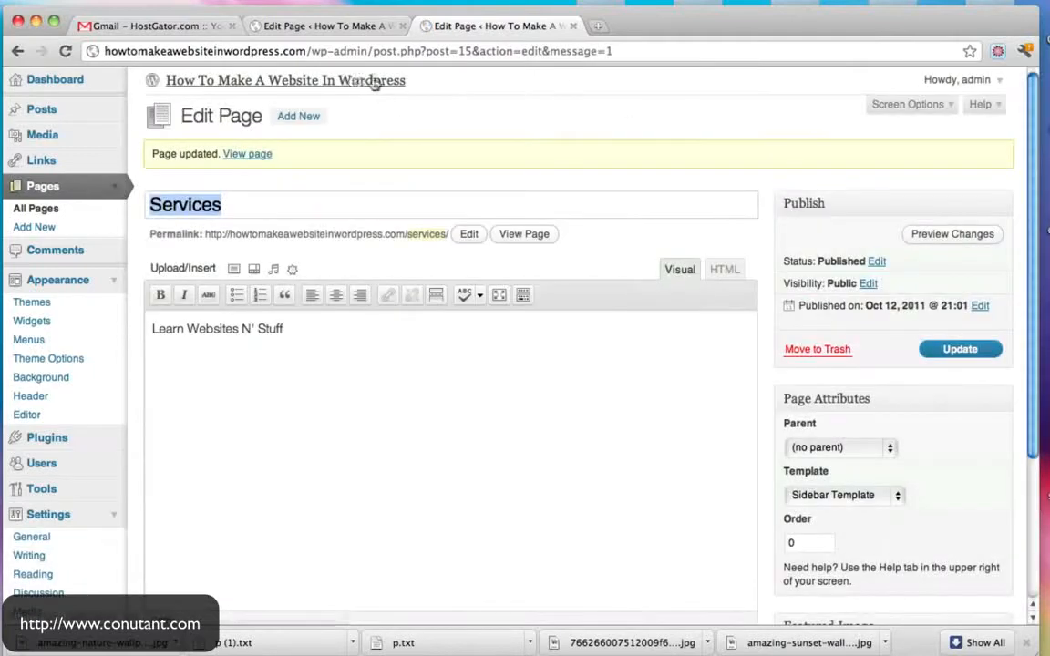
# - Preview the live Services page, close it, and return to the admin Dashboard
pyautogui.click(524, 237)
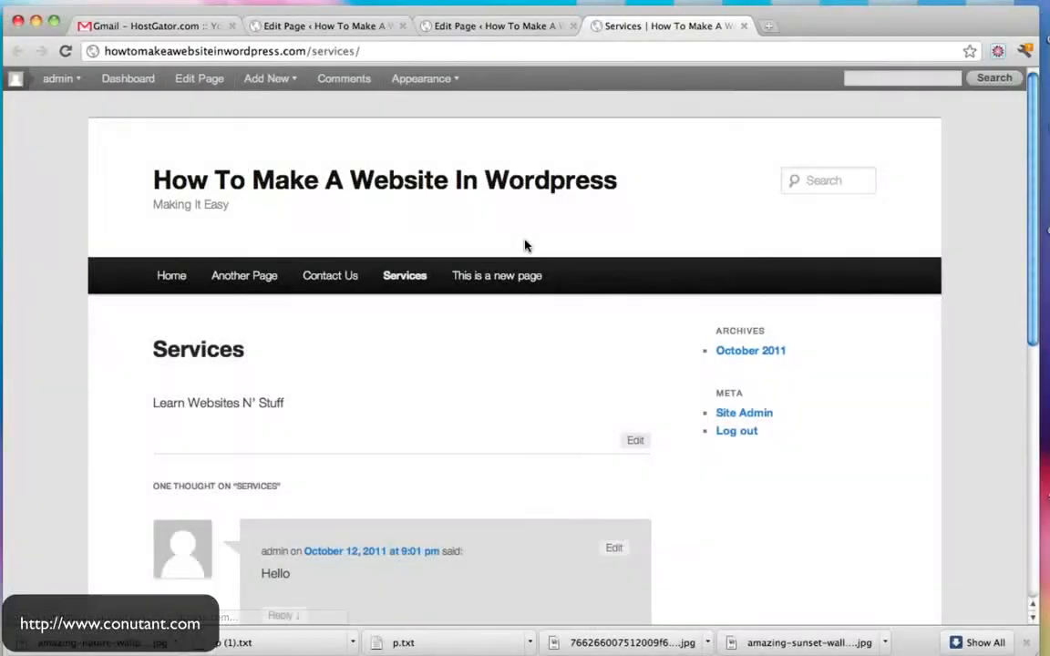
pyautogui.scroll(-3, 693, 310)
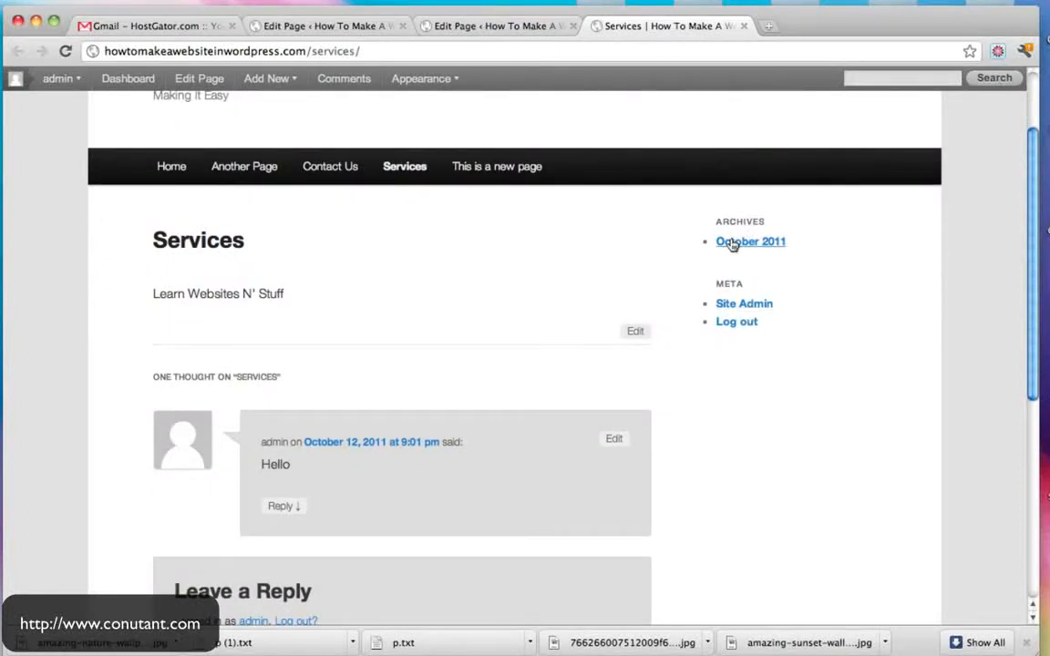
pyautogui.scroll(3, 727, 324)
pyautogui.scroll(-3, 797, 374)
pyautogui.scroll(3, 747, 301)
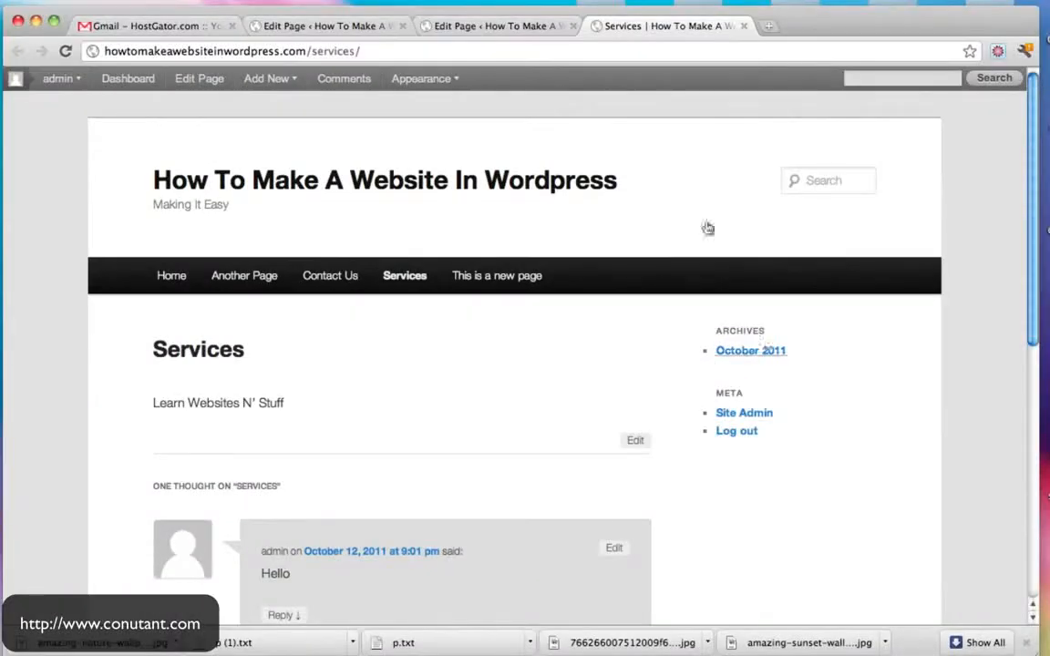
pyautogui.click(745, 26)
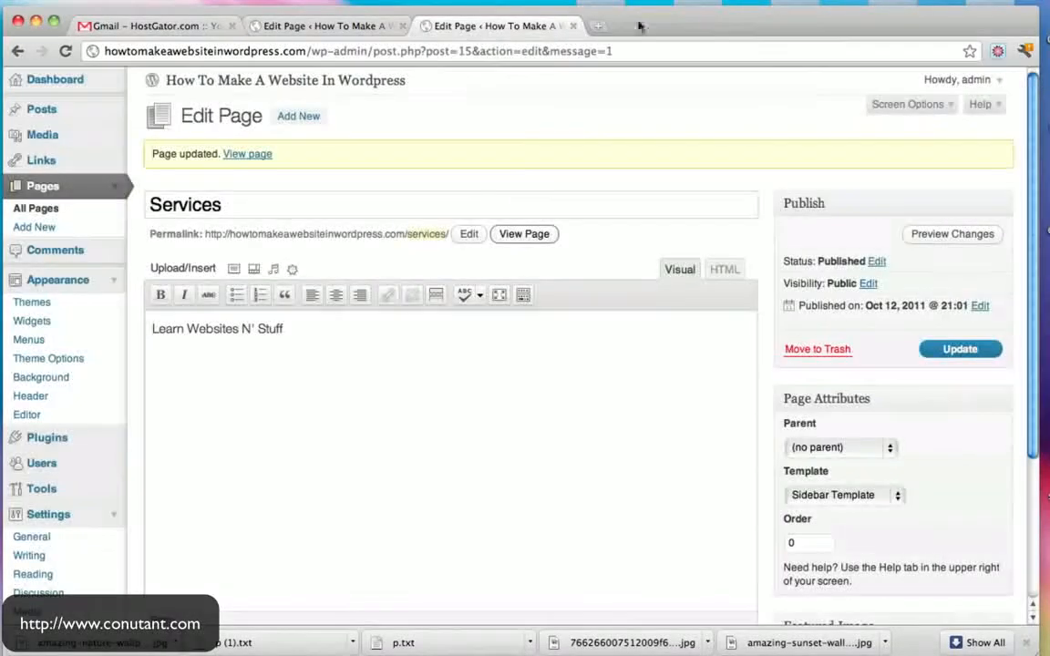
pyautogui.click(340, 28)
pyautogui.click(56, 79)
# - Close the leftover Services editor and go to the Widgets page under Appearance
pyautogui.click(572, 26)
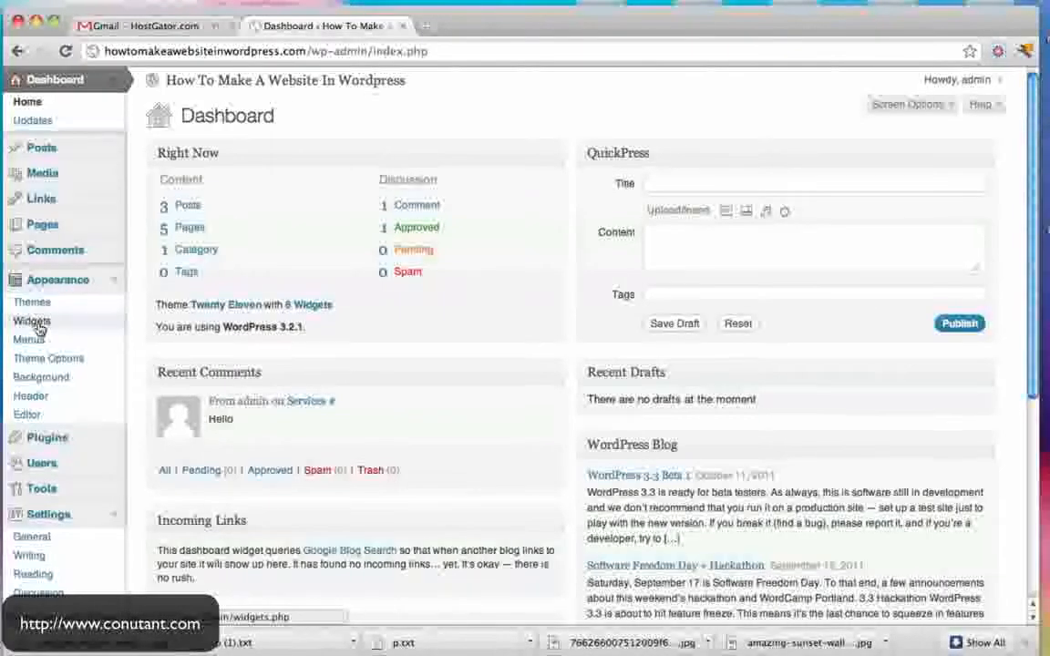
pyautogui.click(107, 283)
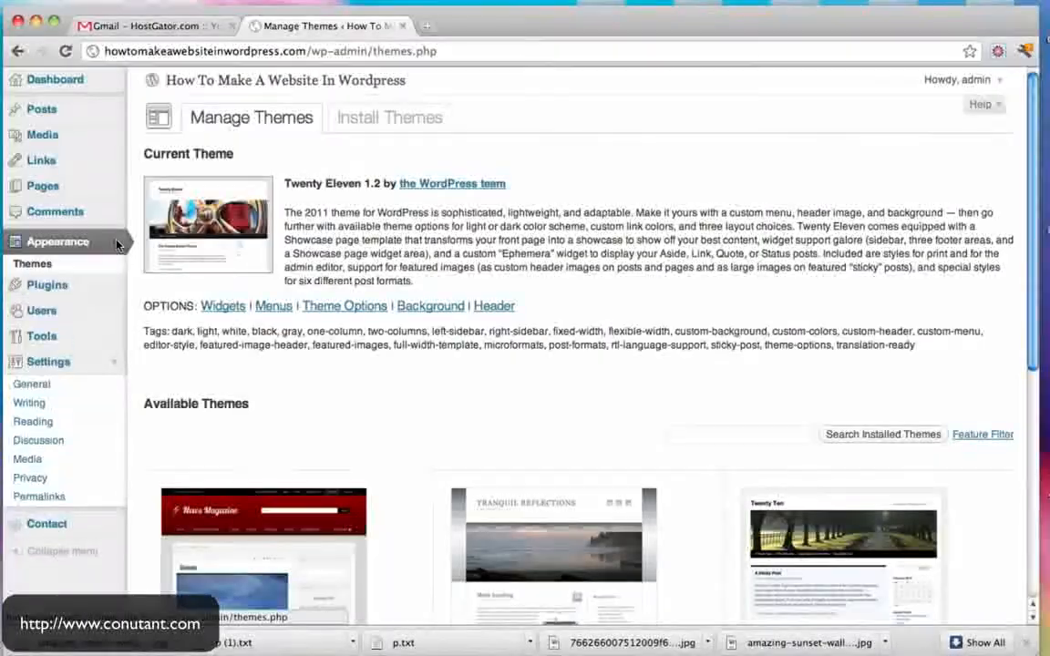
pyautogui.click(32, 284)
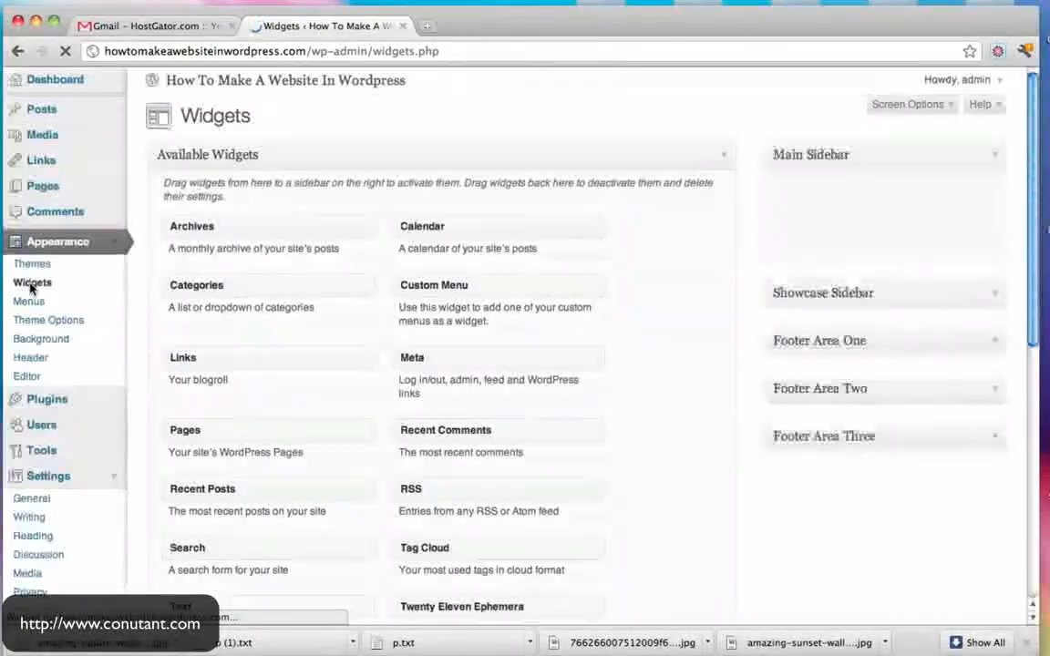
pyautogui.click(998, 260)
pyautogui.click(996, 261)
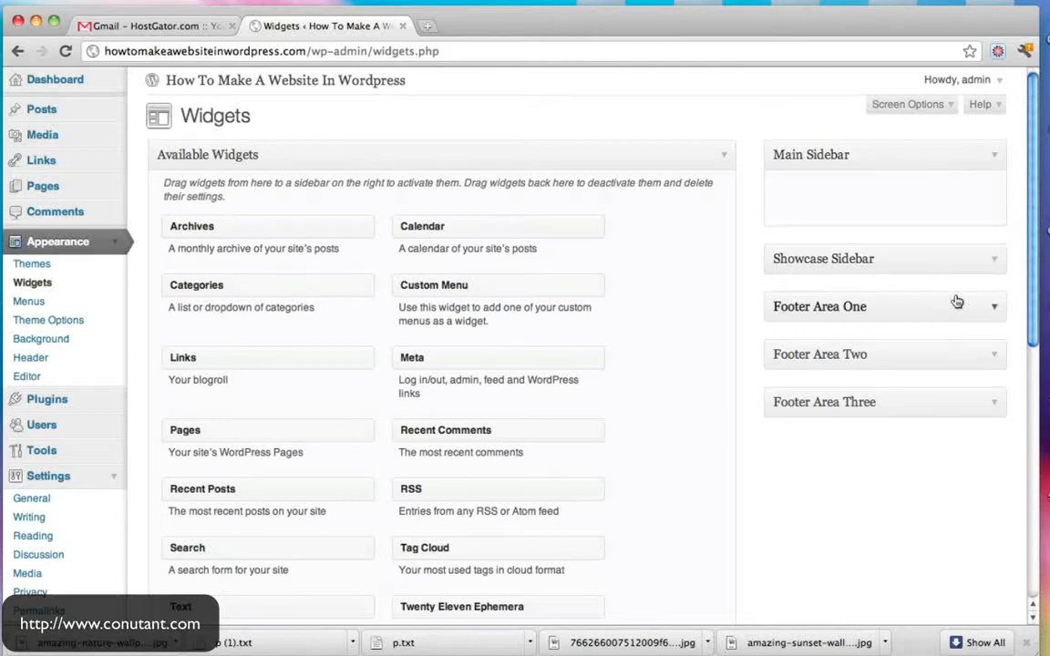
pyautogui.scroll(-3, 759, 328)
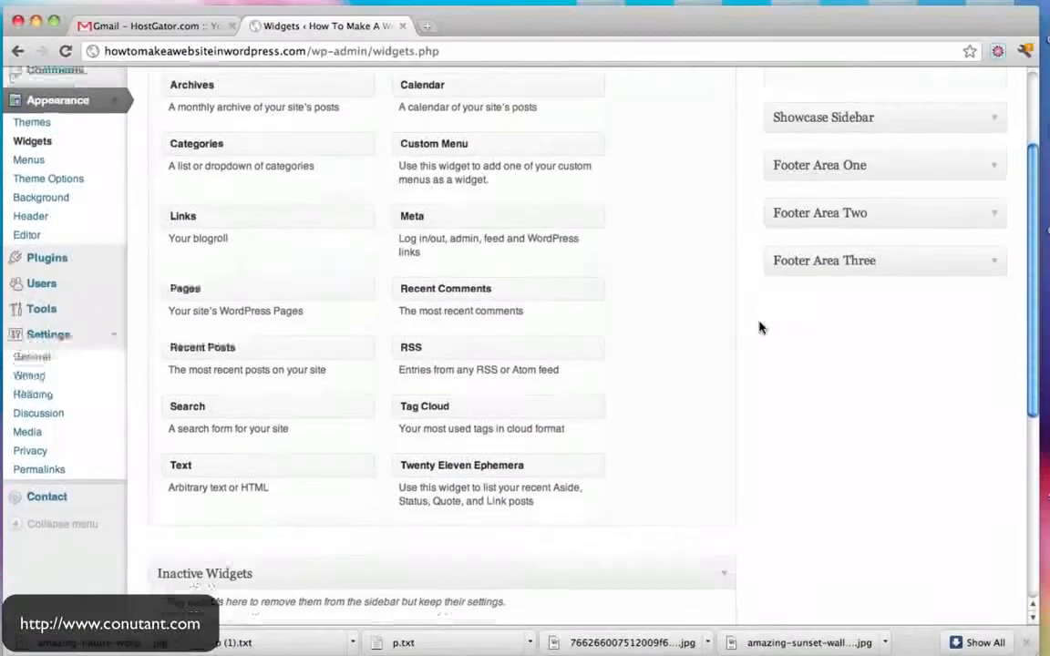
# - Add a Pages widget titled 'Our Pages' to the Main Sidebar and save it
pyautogui.moveTo(310, 285); pyautogui.dragTo(682, 190)
pyautogui.moveTo(884, 204); pyautogui.dragTo(884, 205)
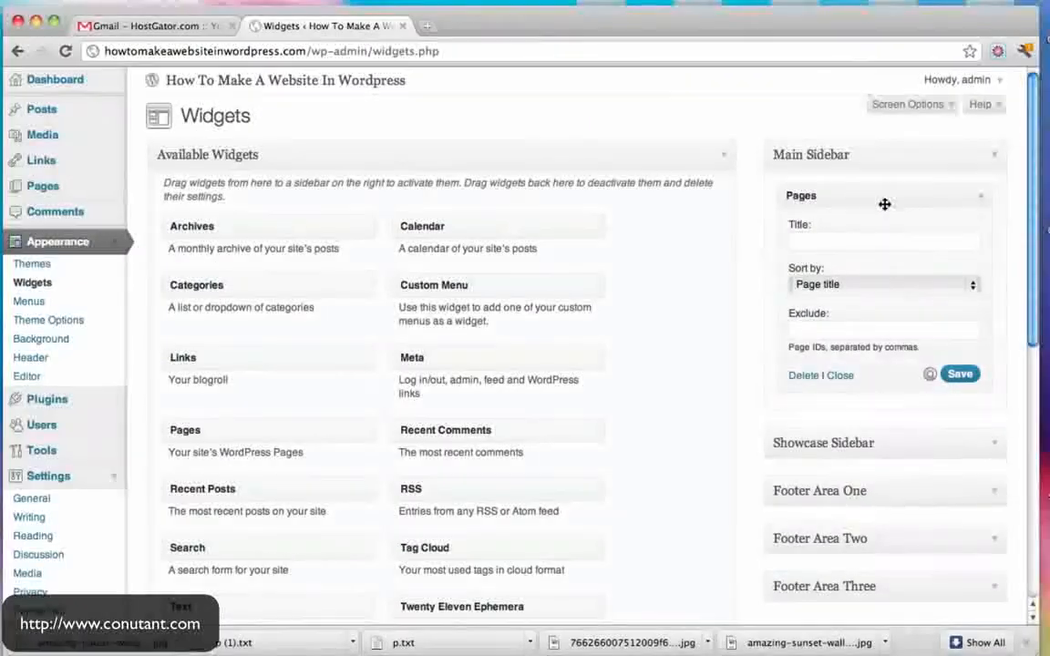
pyautogui.click(837, 242)
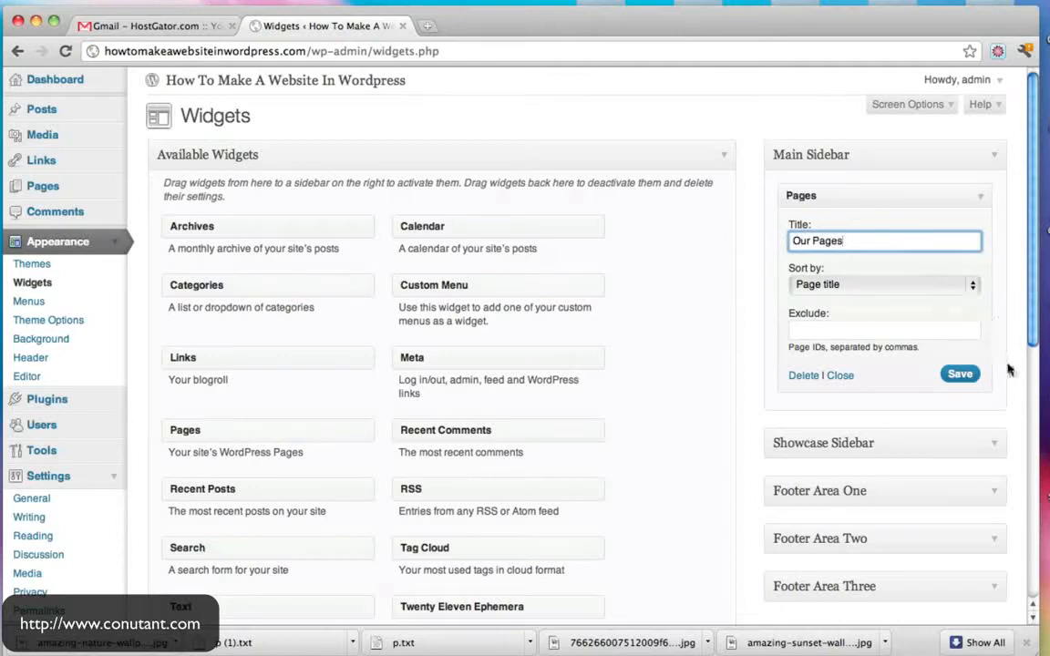
pyautogui.click(957, 381)
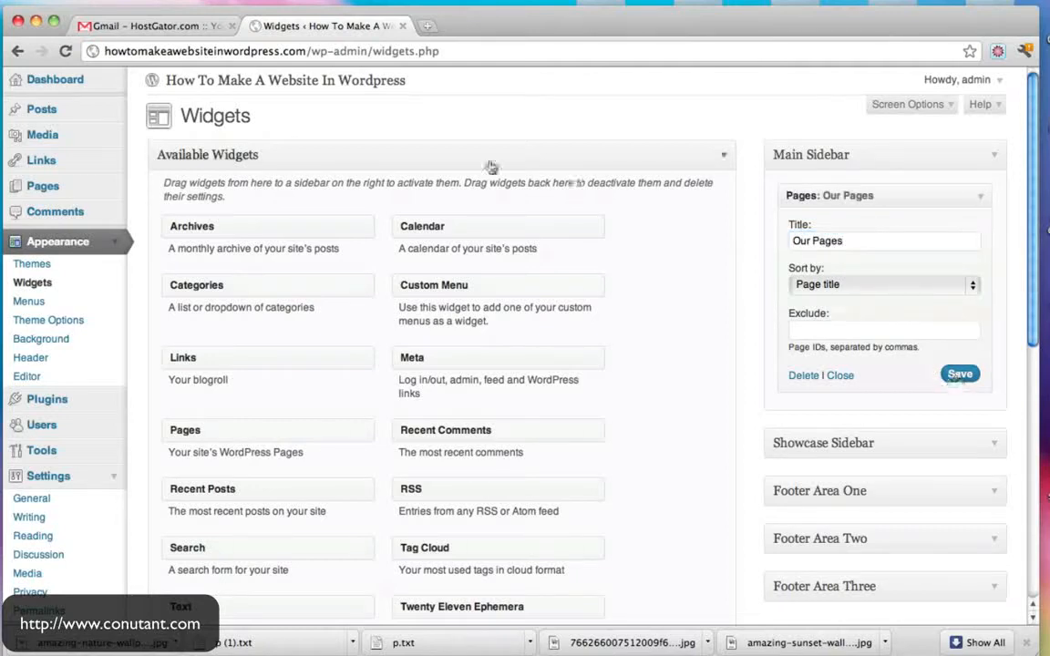
# - Check the page list in the live site's sidebar, then collapse the Our Pages widget
pyautogui.click(358, 82)
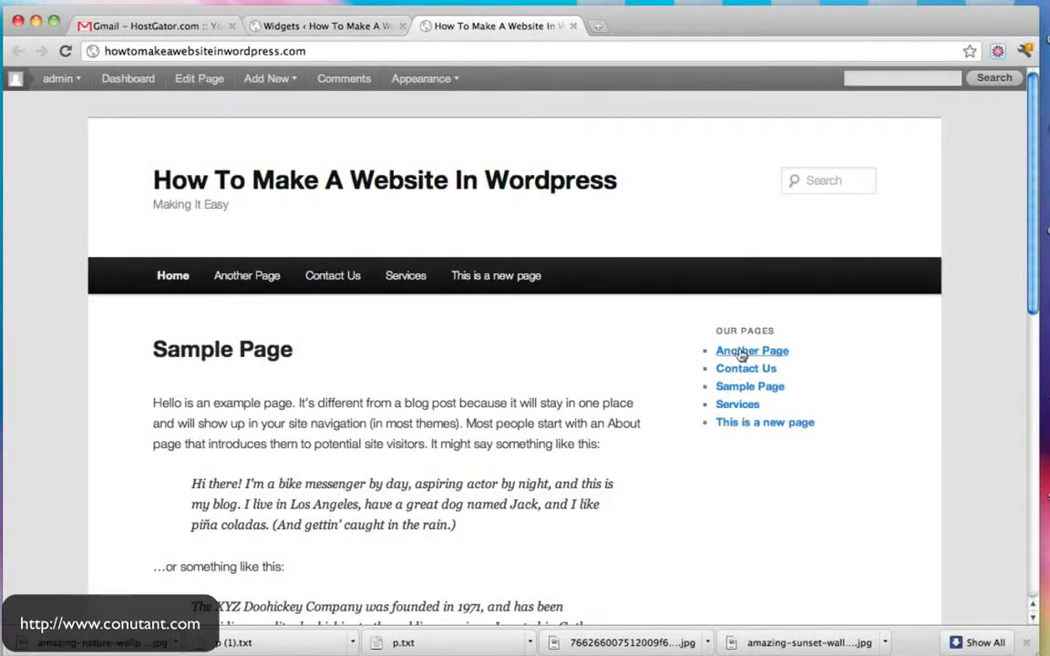
pyautogui.click(312, 27)
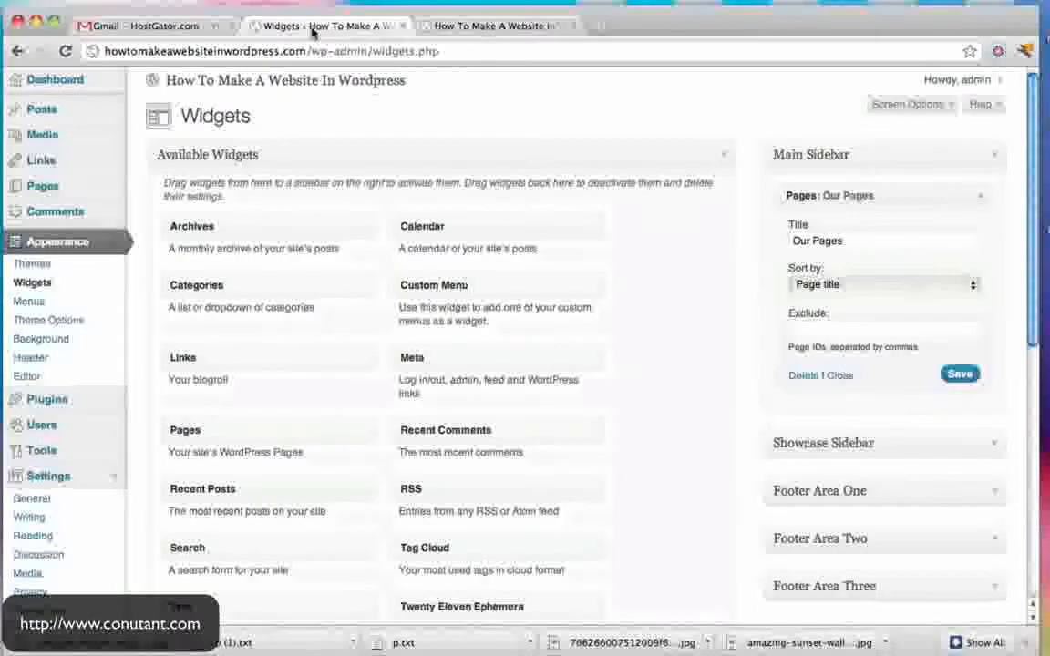
pyautogui.scroll(-2, 547, 315)
pyautogui.click(981, 132)
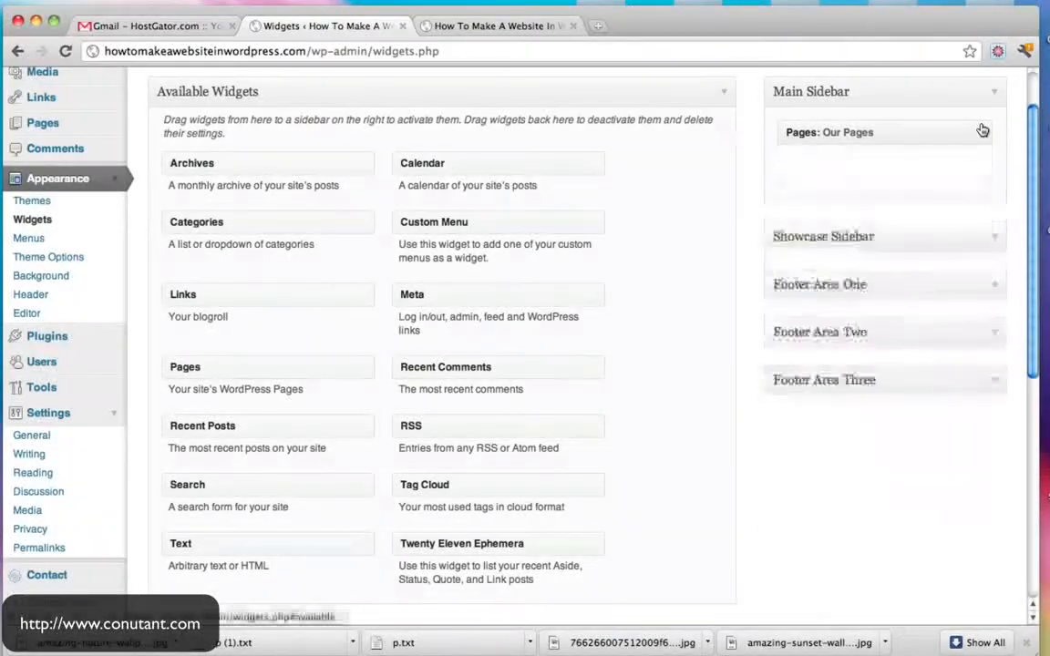
pyautogui.scroll(-3, 528, 221)
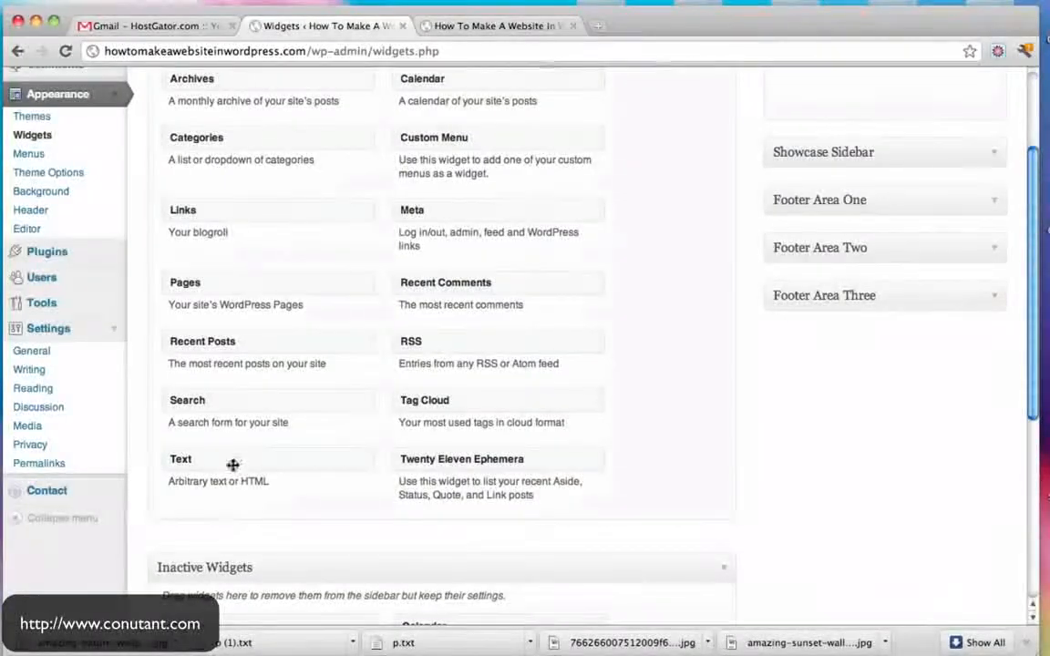
# - Add a Text widget titled 'This is some text' with body 'This is text and html', and save it
pyautogui.moveTo(228, 465); pyautogui.dragTo(969, 267)
pyautogui.click(752, 342)
pyautogui.click(650, 281)
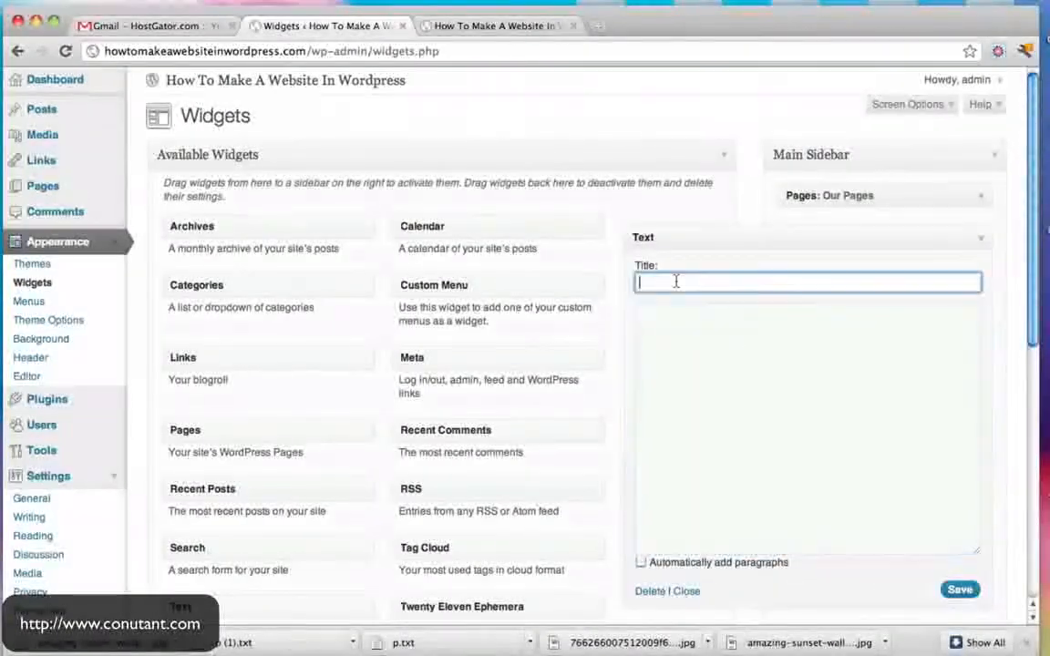
pyautogui.write('This is some text')
pyautogui.press('Tab')
pyautogui.write('This i')
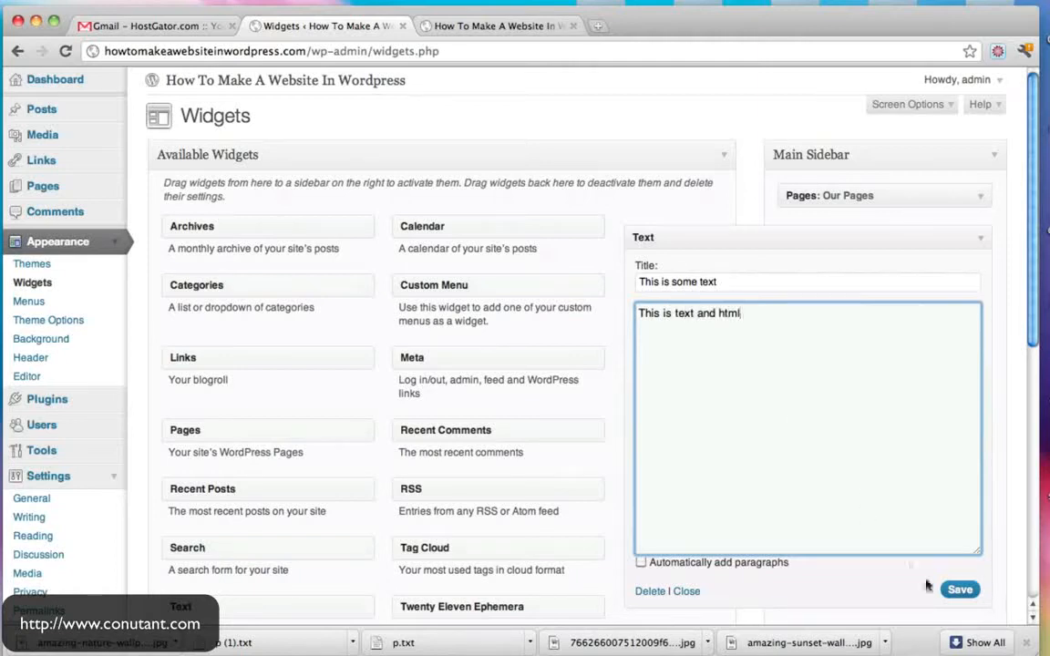
pyautogui.click(962, 592)
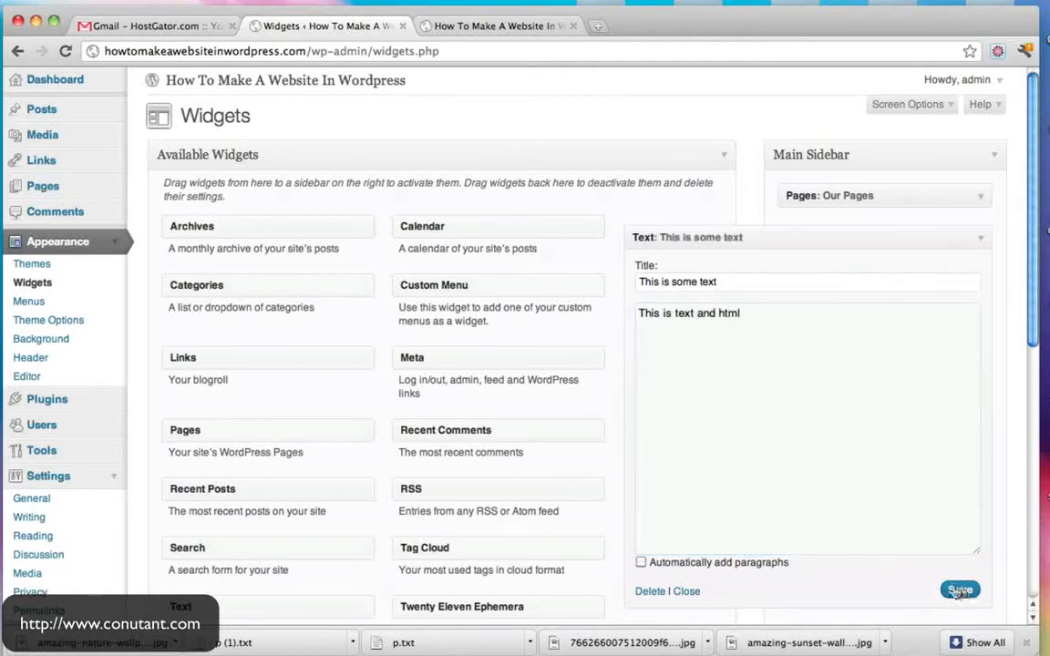
# - Reload the live site to see the new text widget, then collapse the Text widget in Widgets
pyautogui.click(502, 26)
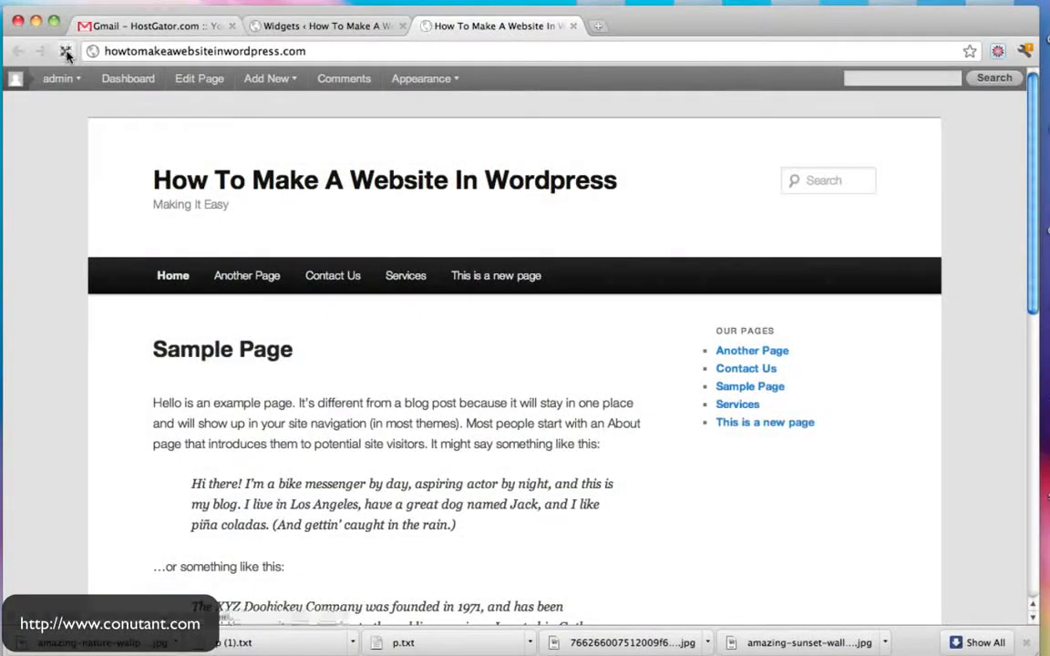
pyautogui.scroll(-3, 703, 317)
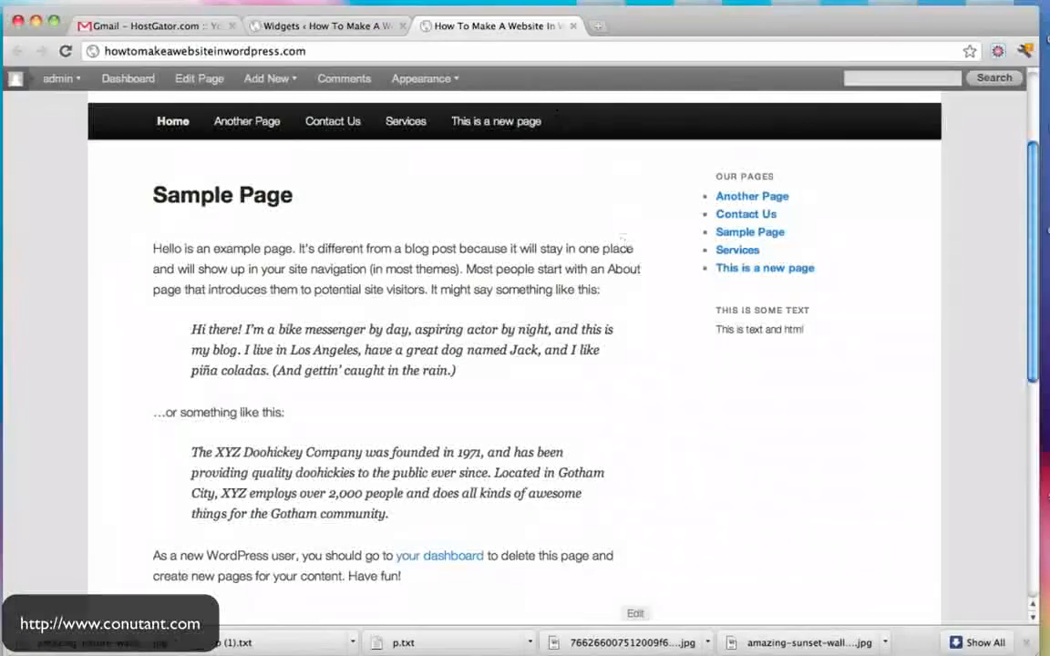
pyautogui.click(342, 25)
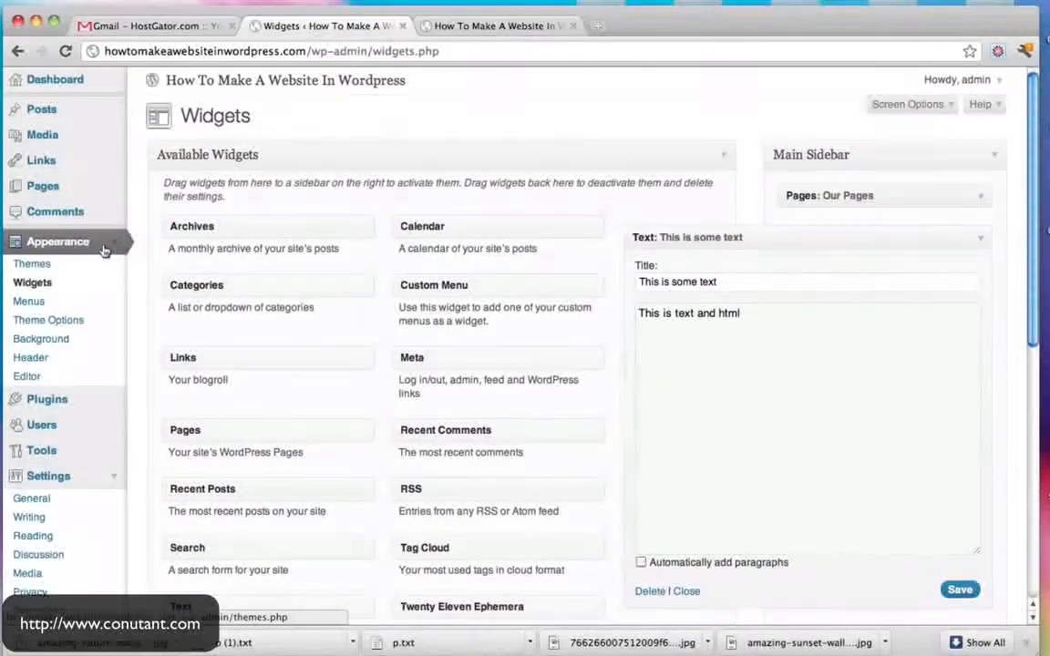
pyautogui.scroll(-1, 386, 262)
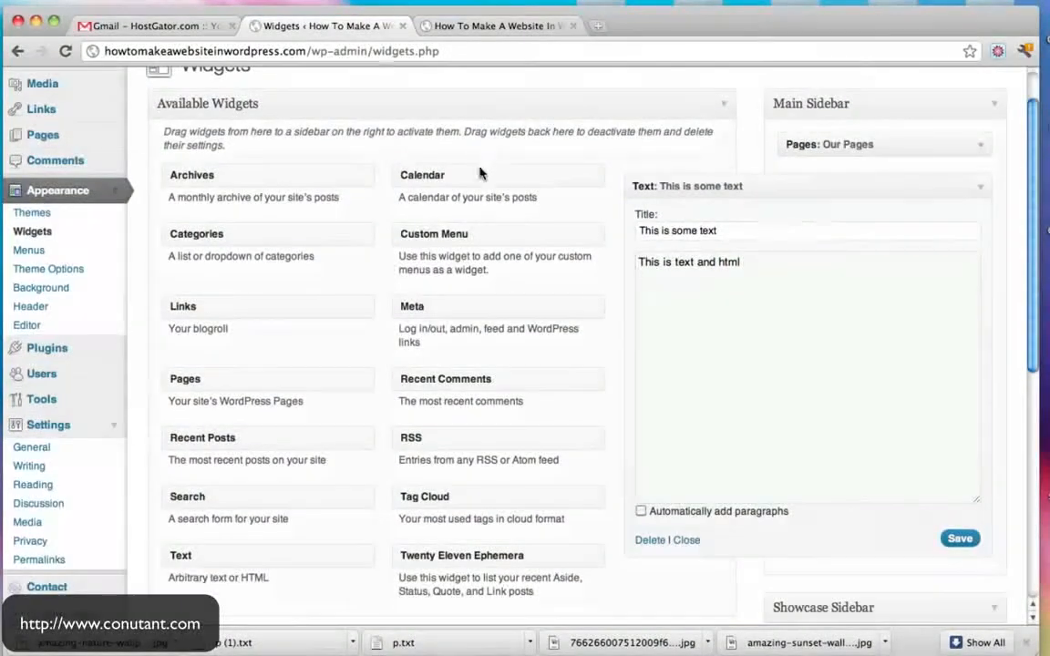
pyautogui.scroll(-3, 467, 179)
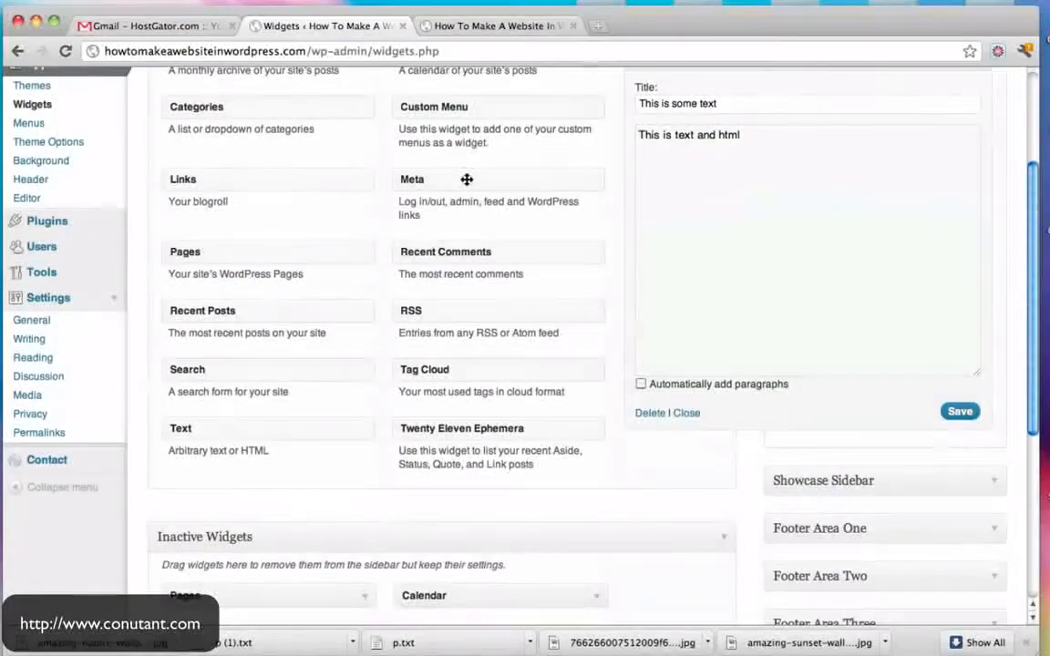
pyautogui.scroll(-3, 467, 180)
pyautogui.scroll(-4, 466, 180)
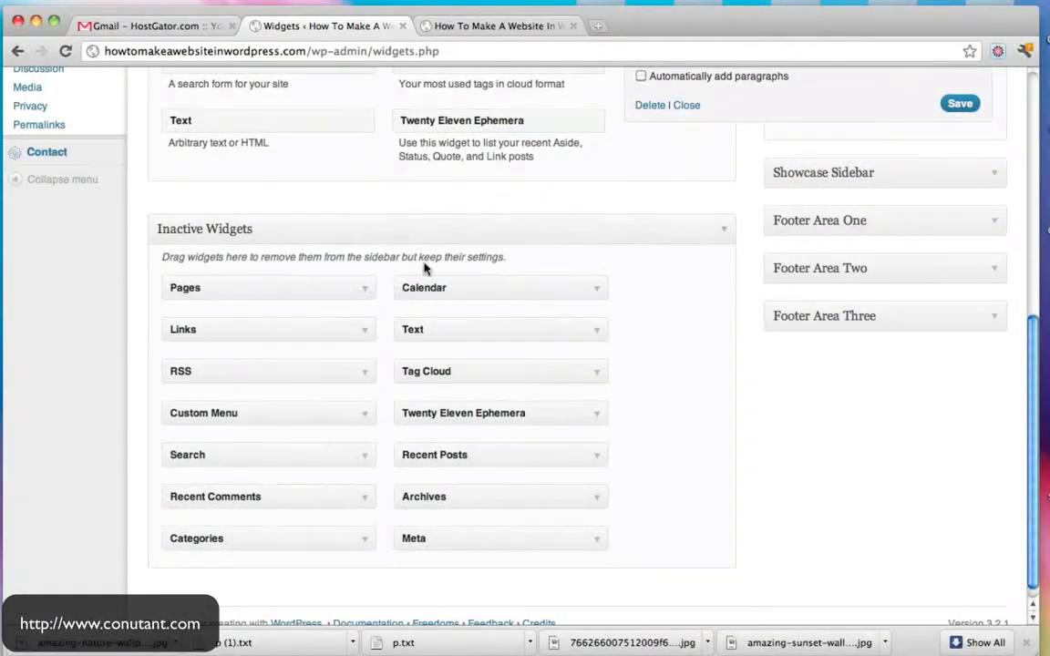
pyautogui.scroll(10, 424, 267)
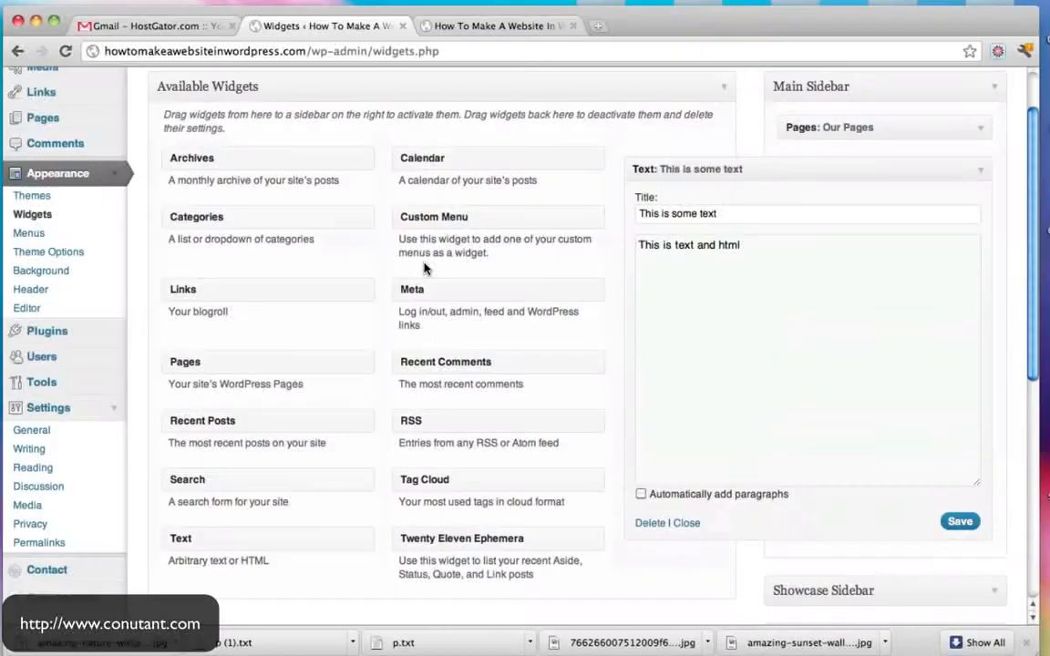
pyautogui.click(981, 170)
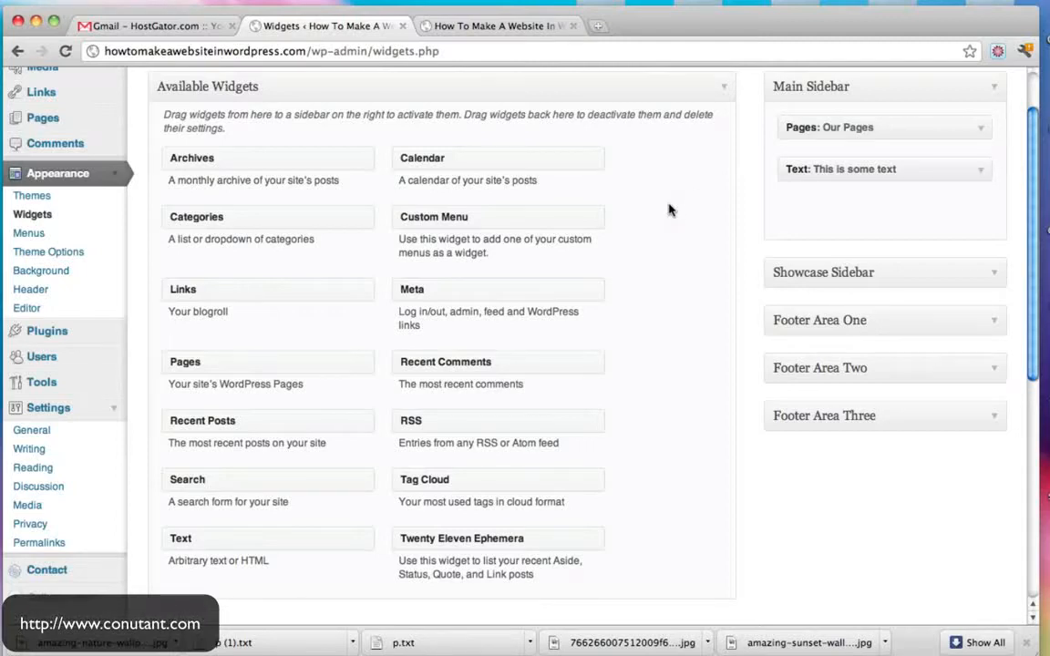
pyautogui.scroll(3, 668, 211)
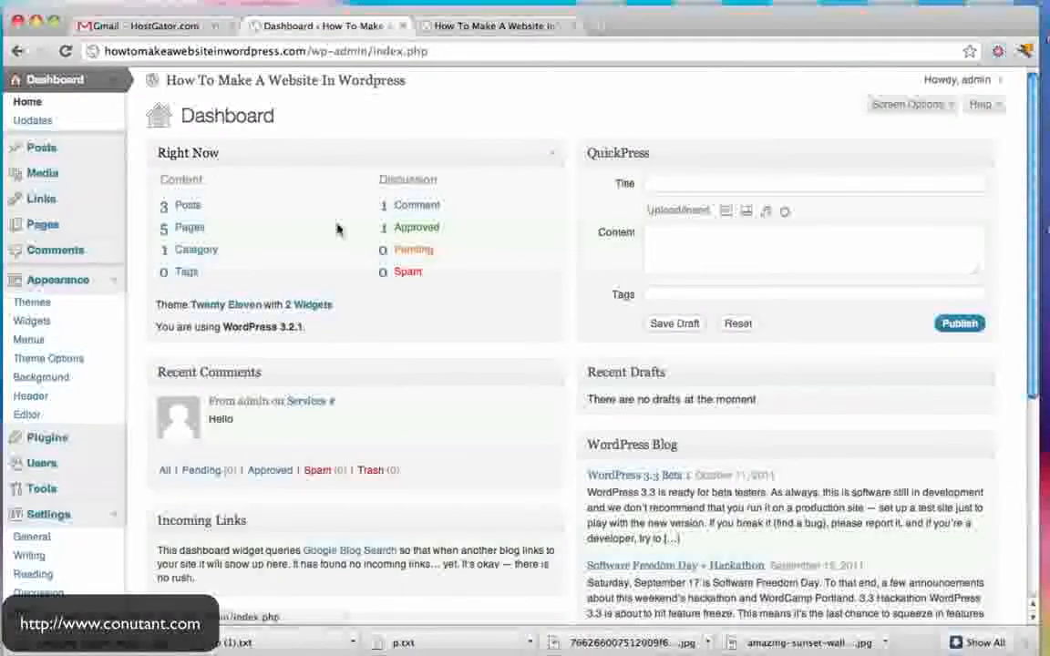
# - Look over the live site's sidebar once more
pyautogui.click(499, 25)
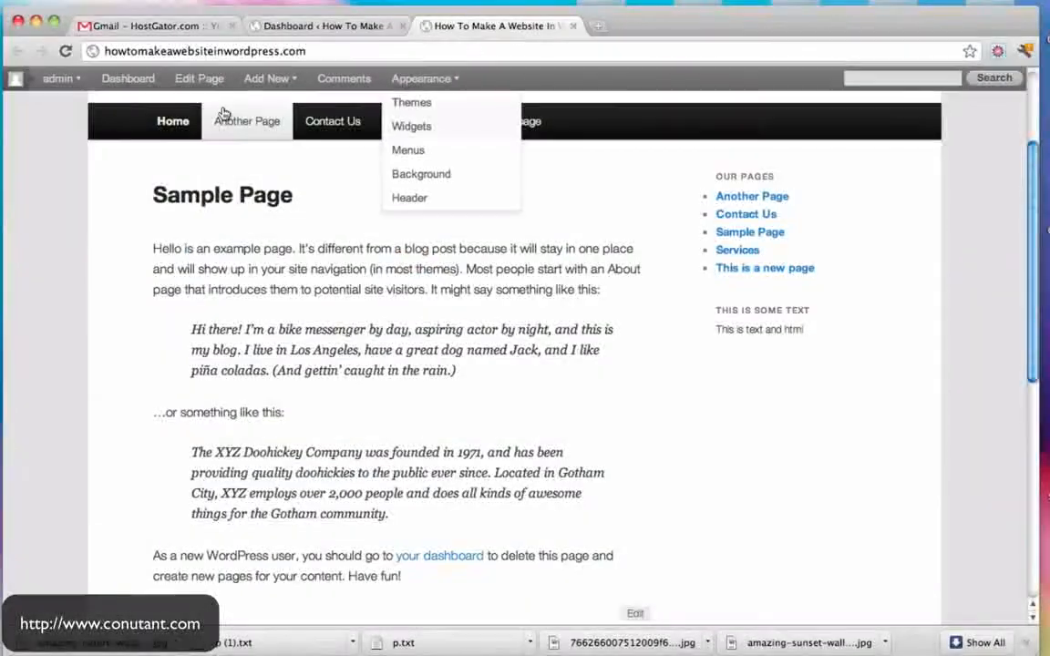
pyautogui.scroll(3, 228, 146)
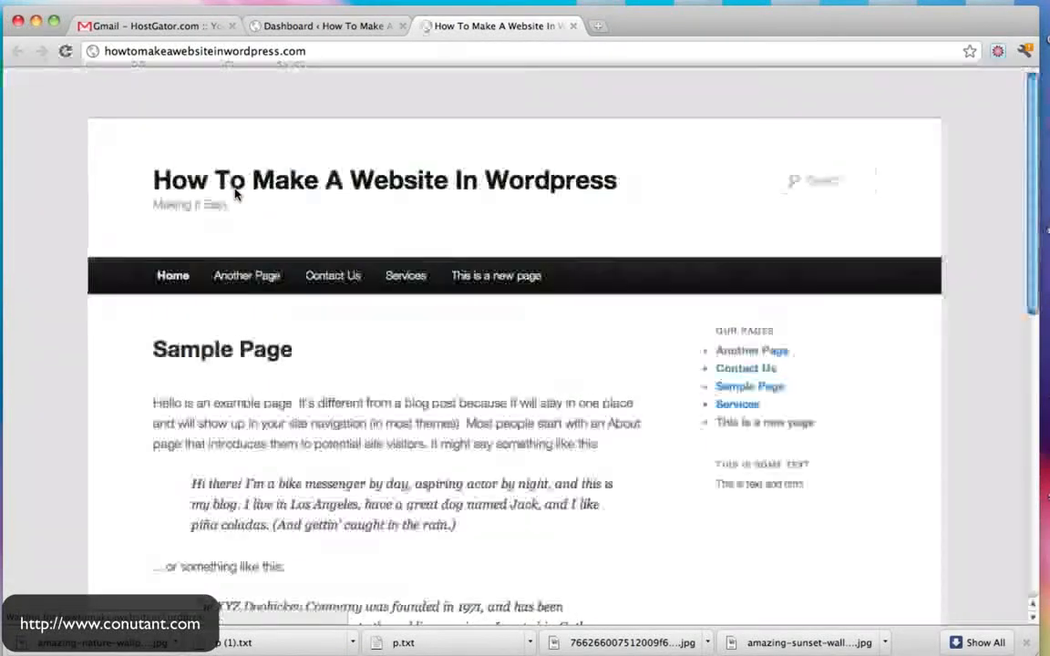
pyautogui.scroll(-6, 381, 395)
pyautogui.scroll(6, 381, 395)
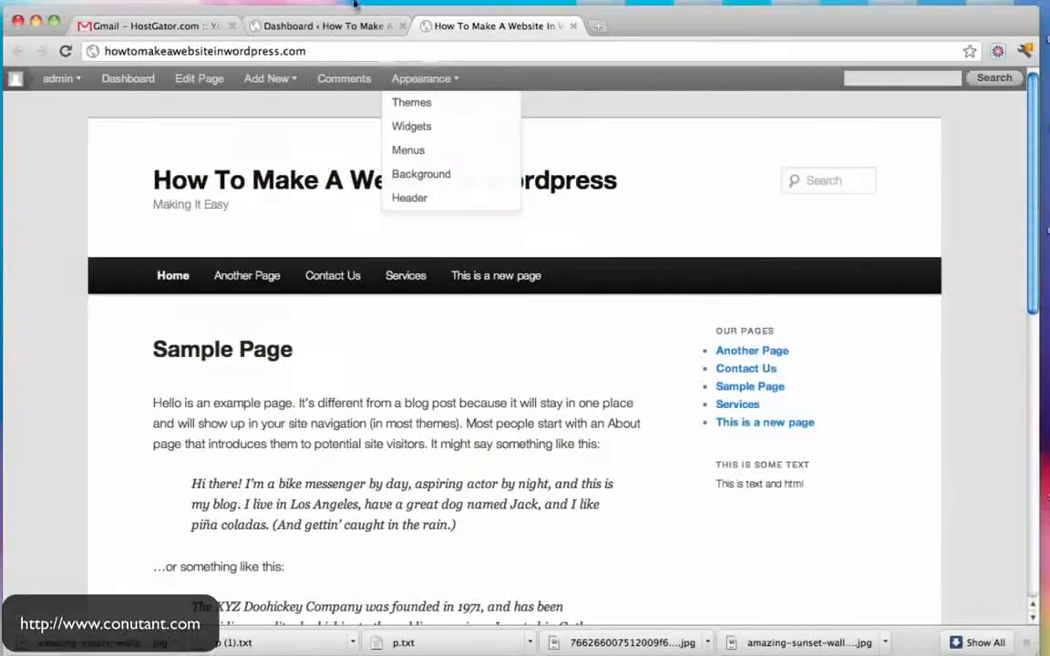
# - Go to Appearance > Themes and open Install Themes to view featured themes like Toolbox and Suffusion
pyautogui.click(327, 26)
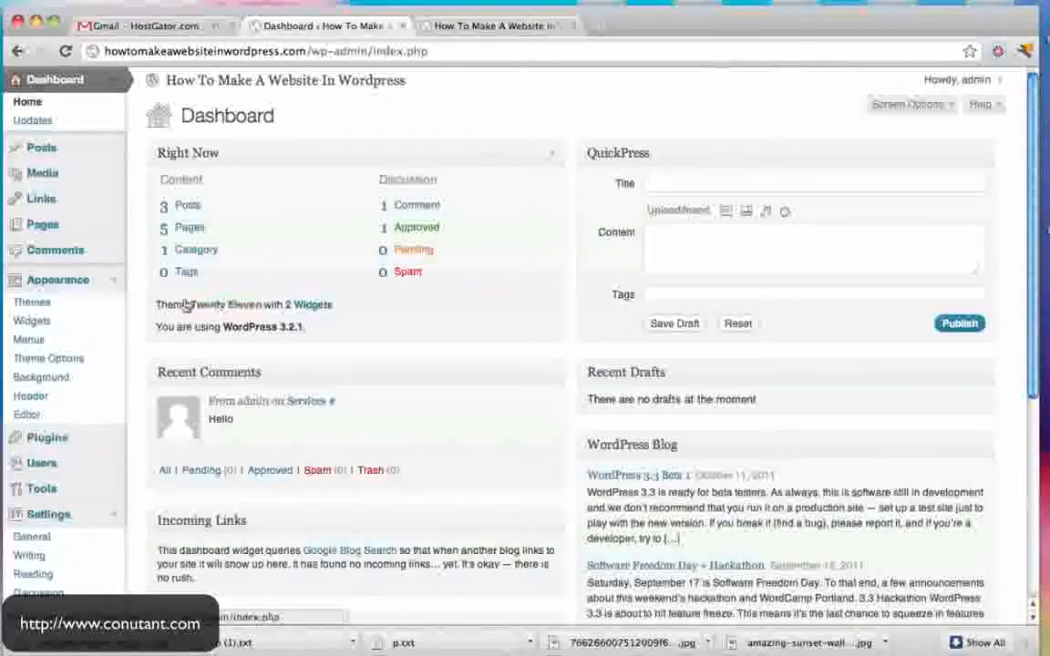
pyautogui.click(115, 283)
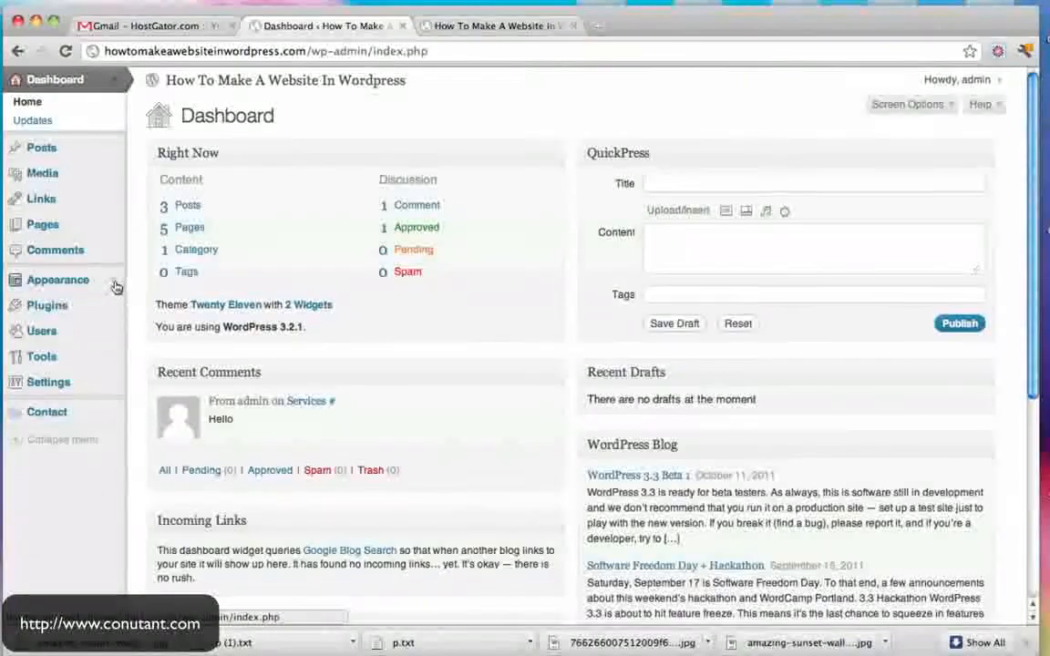
pyautogui.click(115, 284)
pyautogui.click(42, 303)
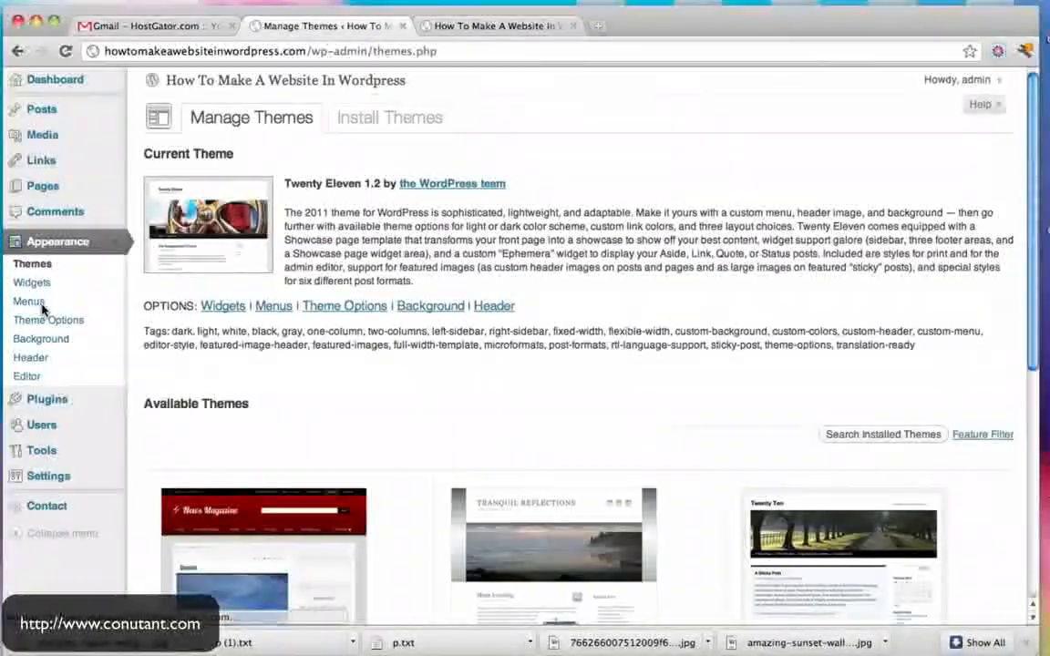
pyautogui.click(401, 117)
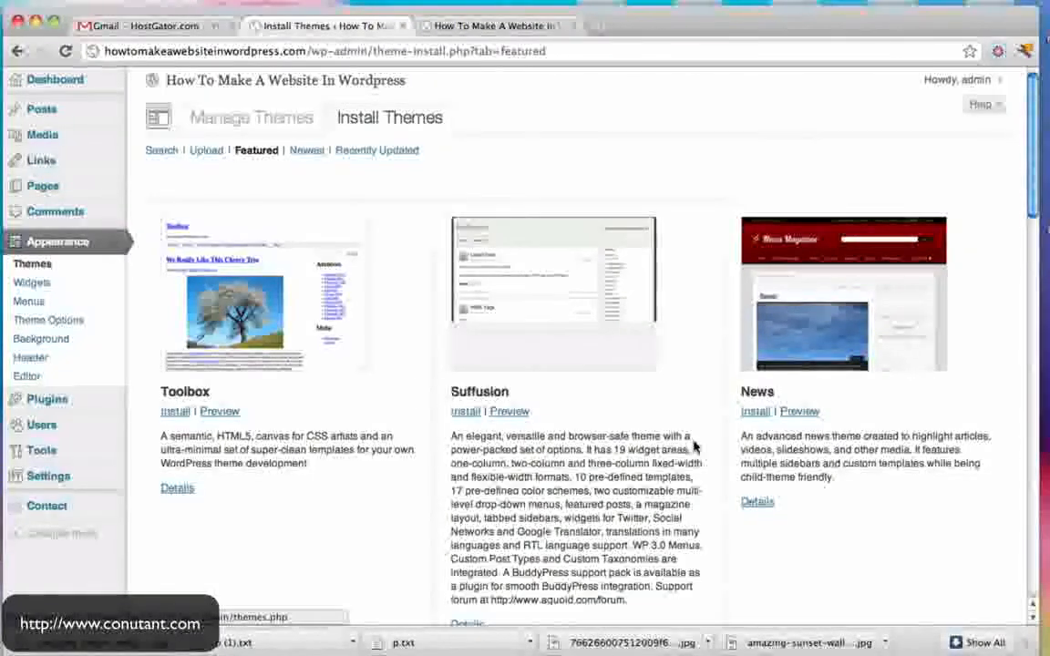
# - Install and activate Adventure Journal 1.7.2, then reload the live site to show its design
pyautogui.scroll(-10, 693, 446)
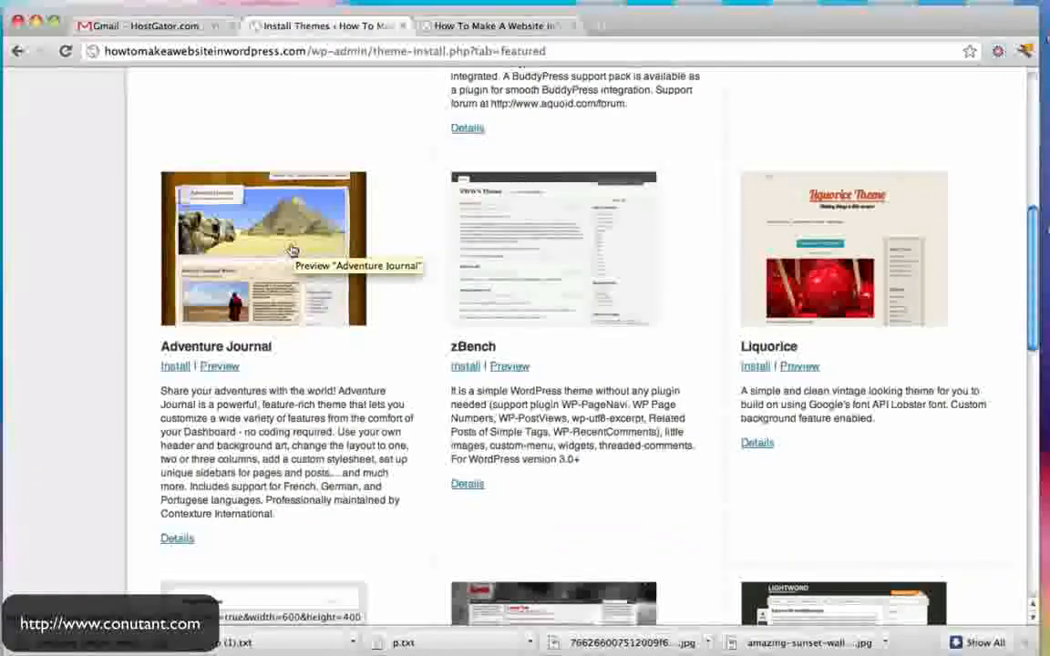
pyautogui.click(177, 368)
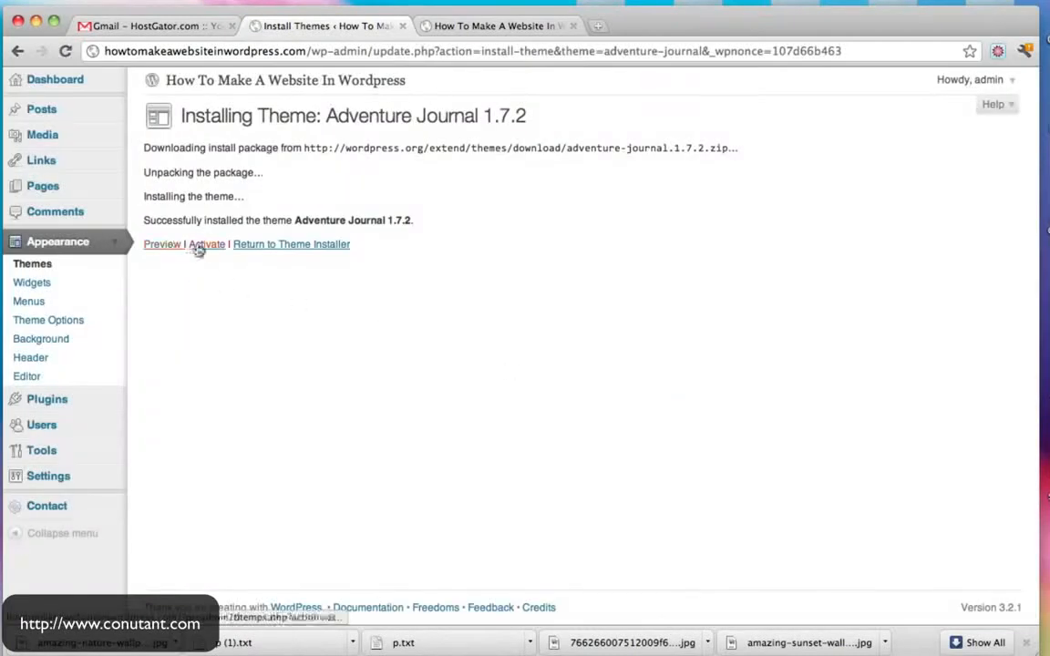
pyautogui.click(206, 246)
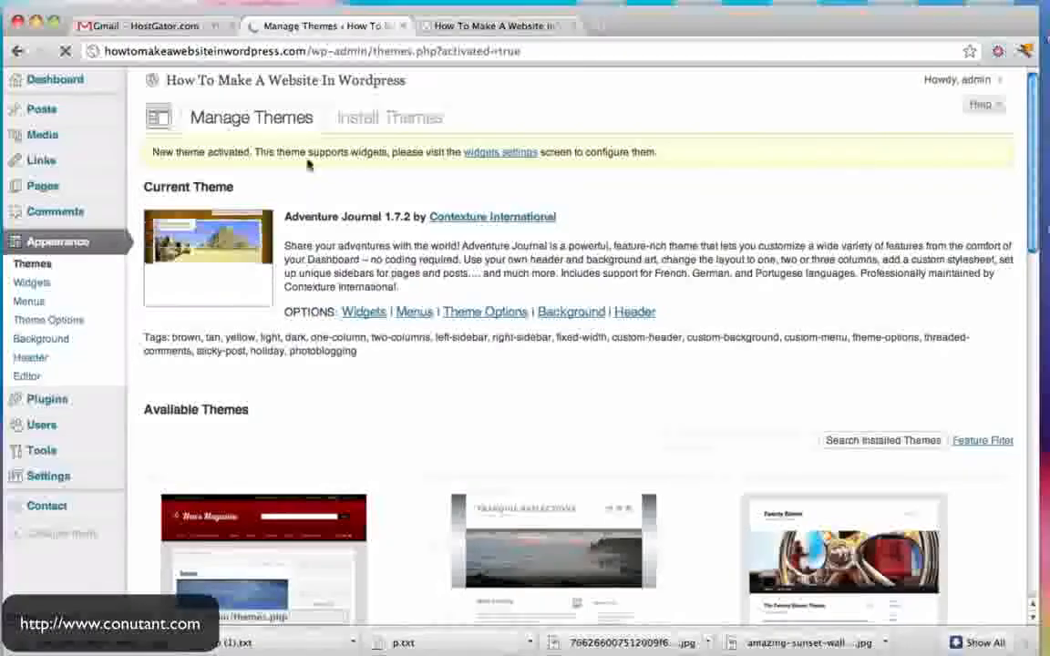
pyautogui.click(438, 32)
pyautogui.click(65, 51)
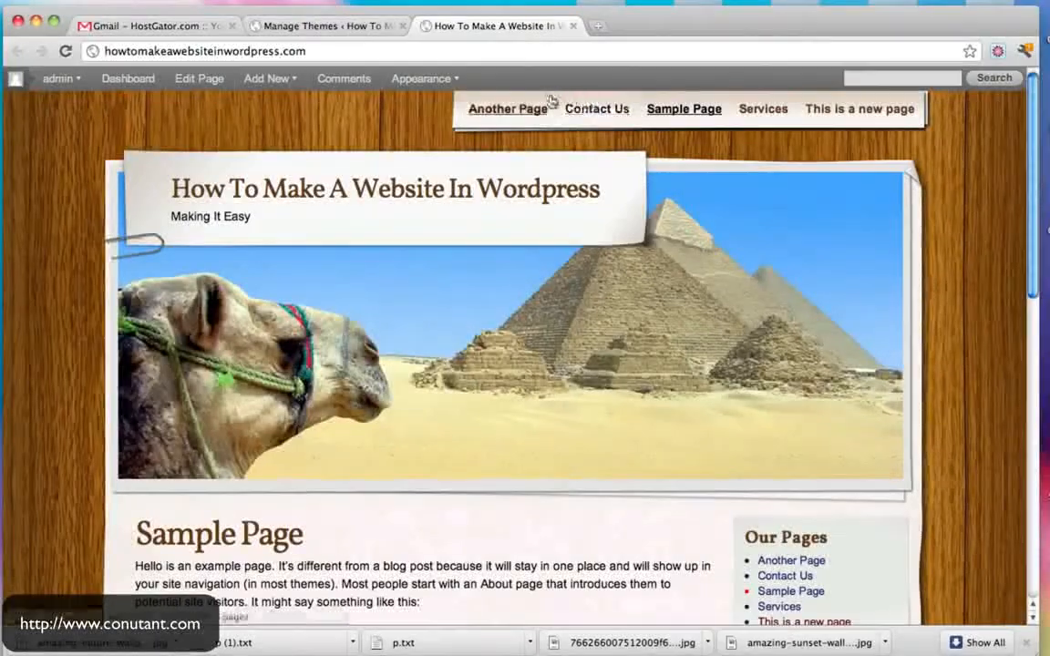
# - Try the redesigned Contact Us page's email, subject and message fields, then return to Manage Themes
pyautogui.scroll(-3, 951, 204)
pyautogui.scroll(3, 951, 204)
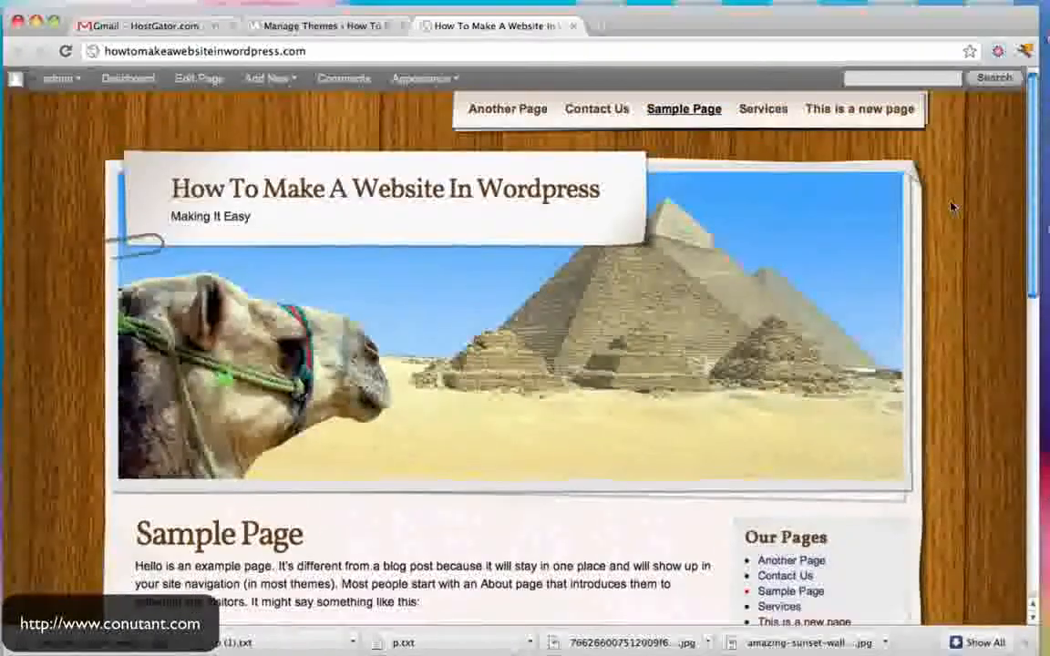
pyautogui.scroll(-10, 951, 206)
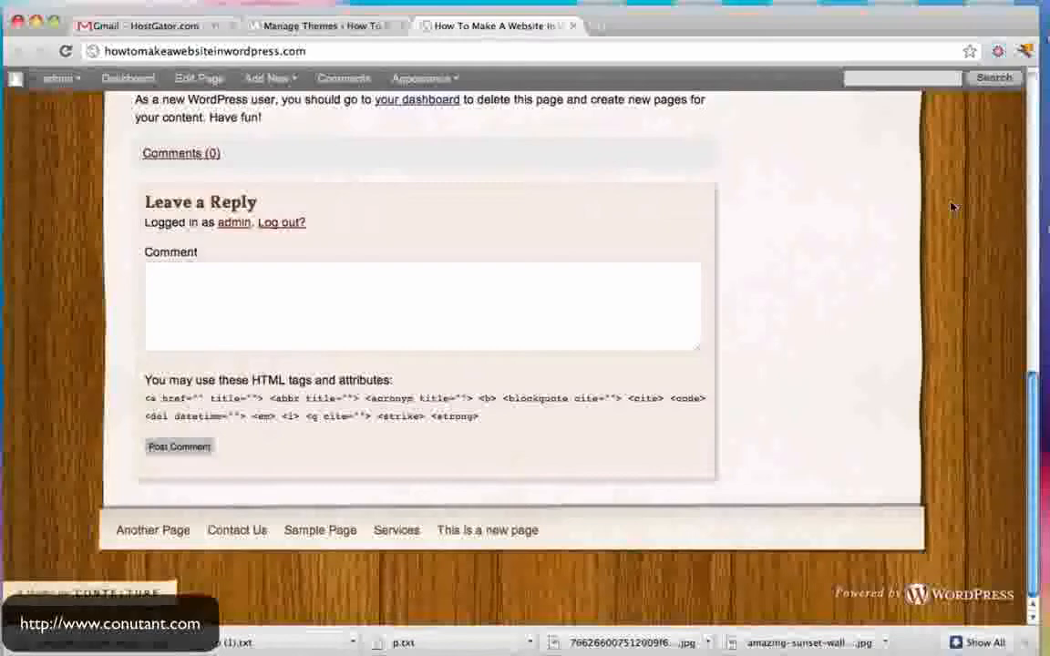
pyautogui.scroll(10, 951, 206)
pyautogui.click(619, 109)
pyautogui.scroll(-5, 741, 244)
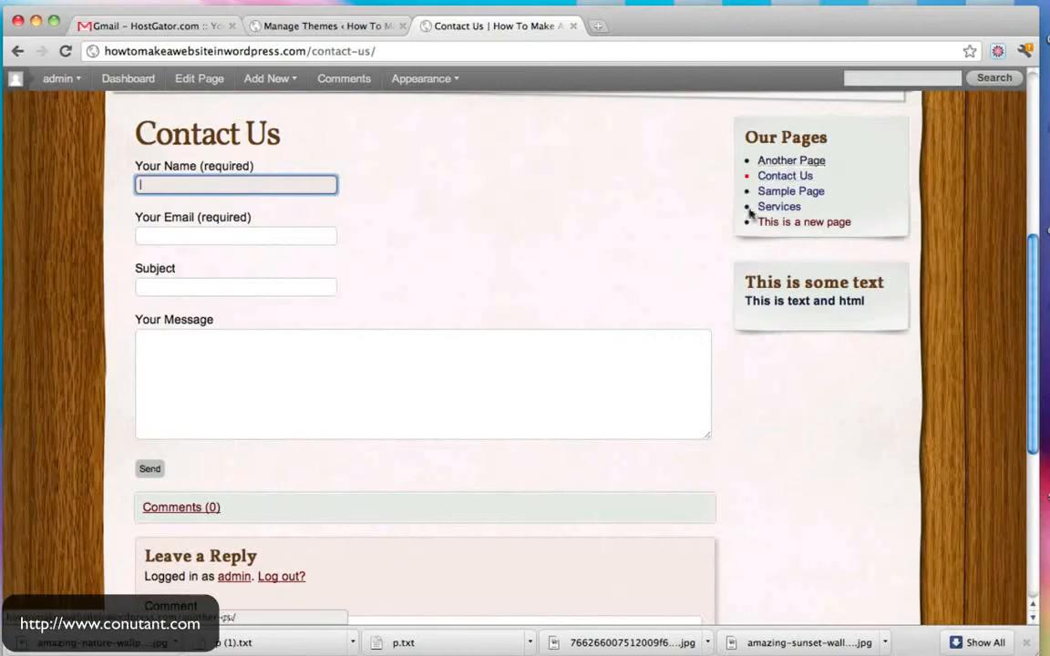
pyautogui.click(192, 236)
pyautogui.click(192, 287)
pyautogui.click(214, 381)
pyautogui.scroll(5, 511, 399)
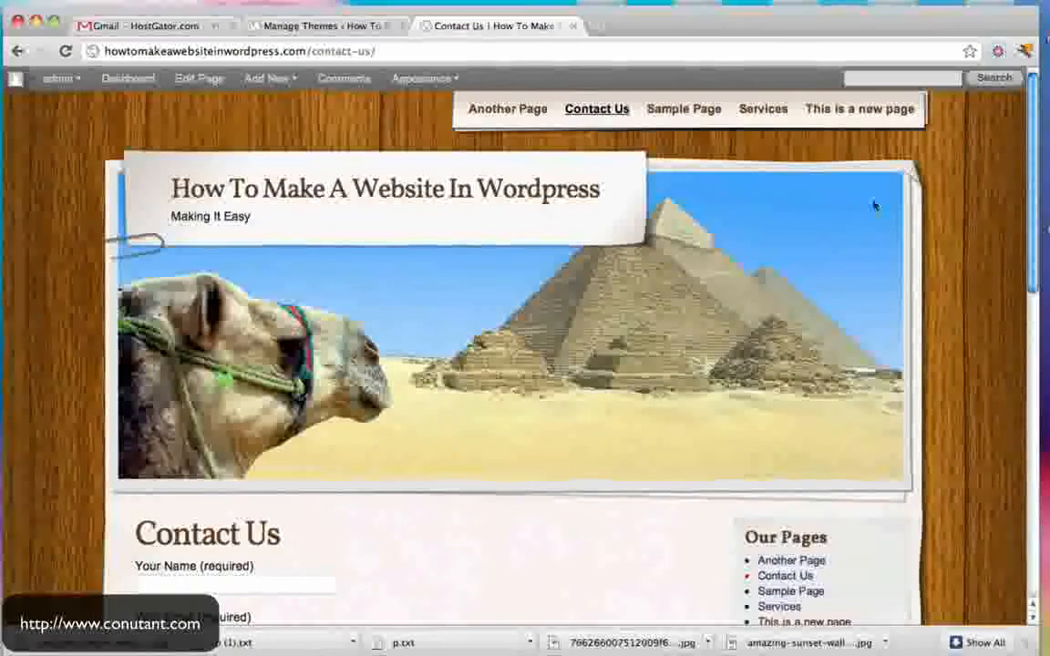
pyautogui.click(334, 27)
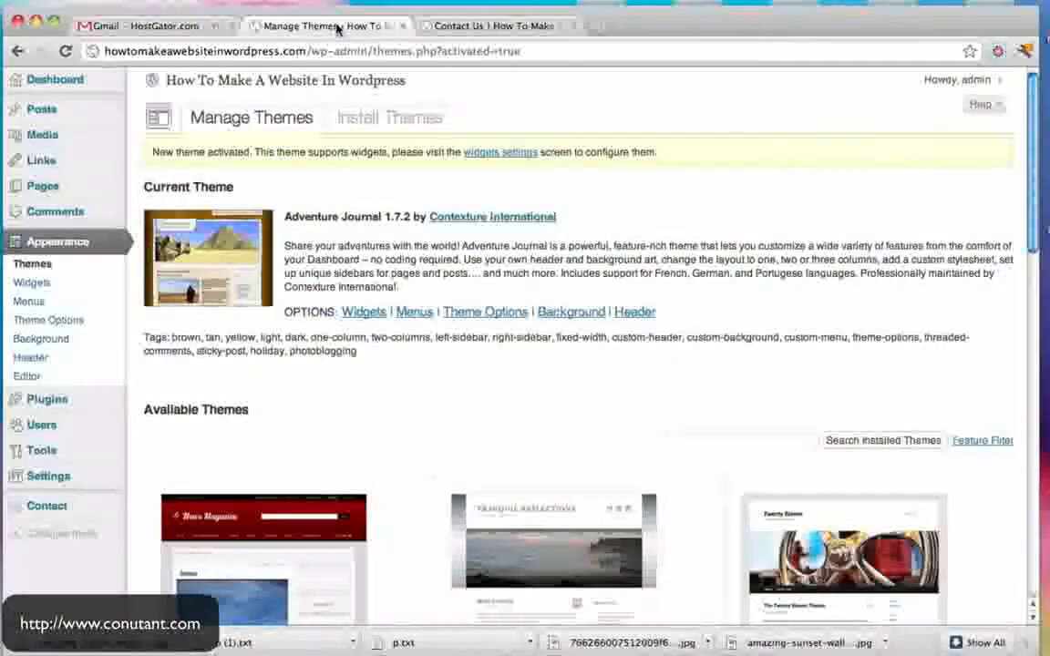
# - Search installable themes for 'green', listing Cordobo Green Park 2 and Greener Side
pyautogui.click(375, 122)
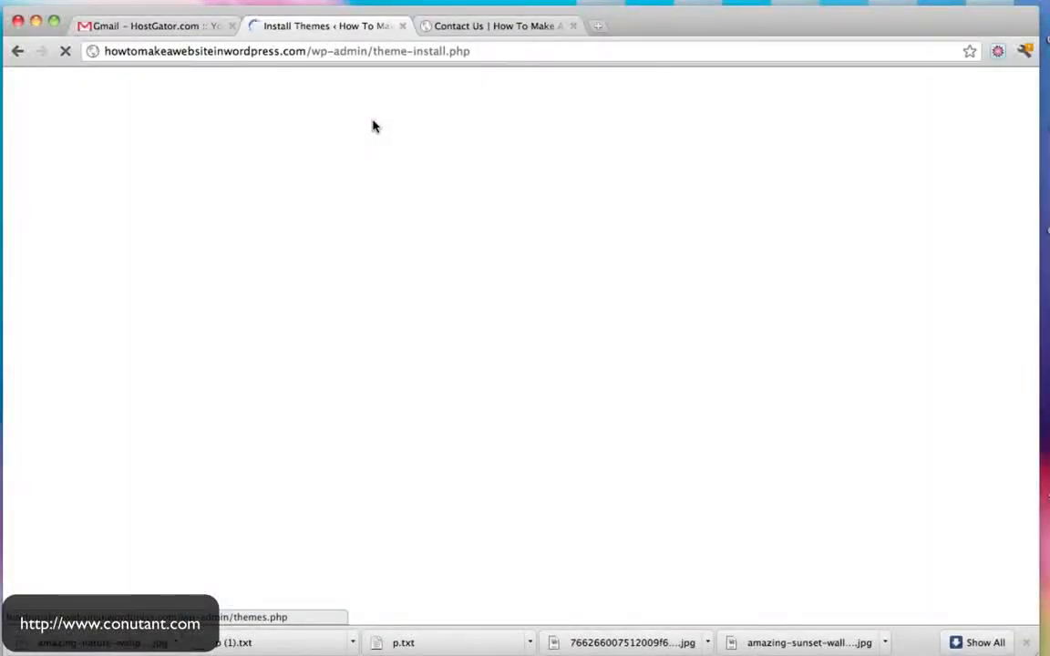
pyautogui.click(1025, 643)
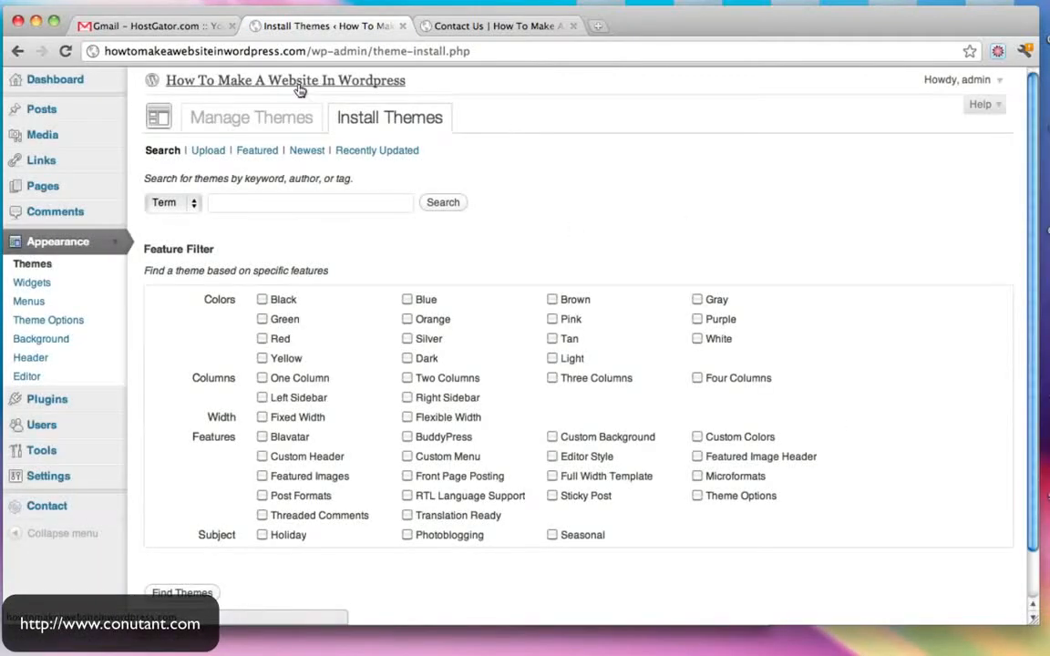
pyautogui.click(274, 208)
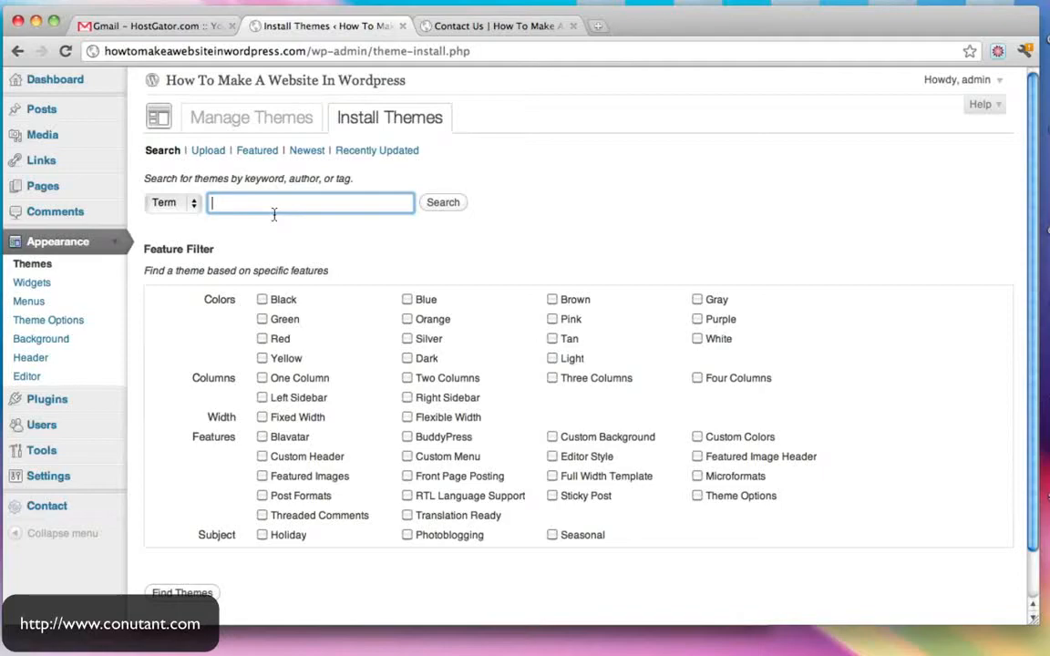
pyautogui.write('green')
pyautogui.press('Return')
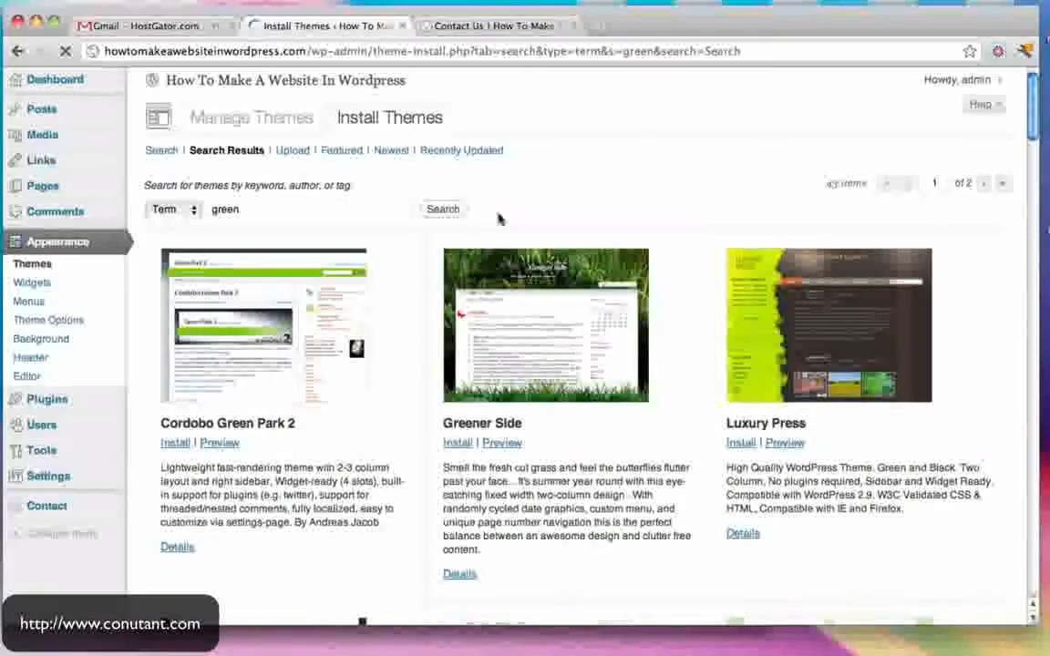
pyautogui.scroll(-5, 481, 349)
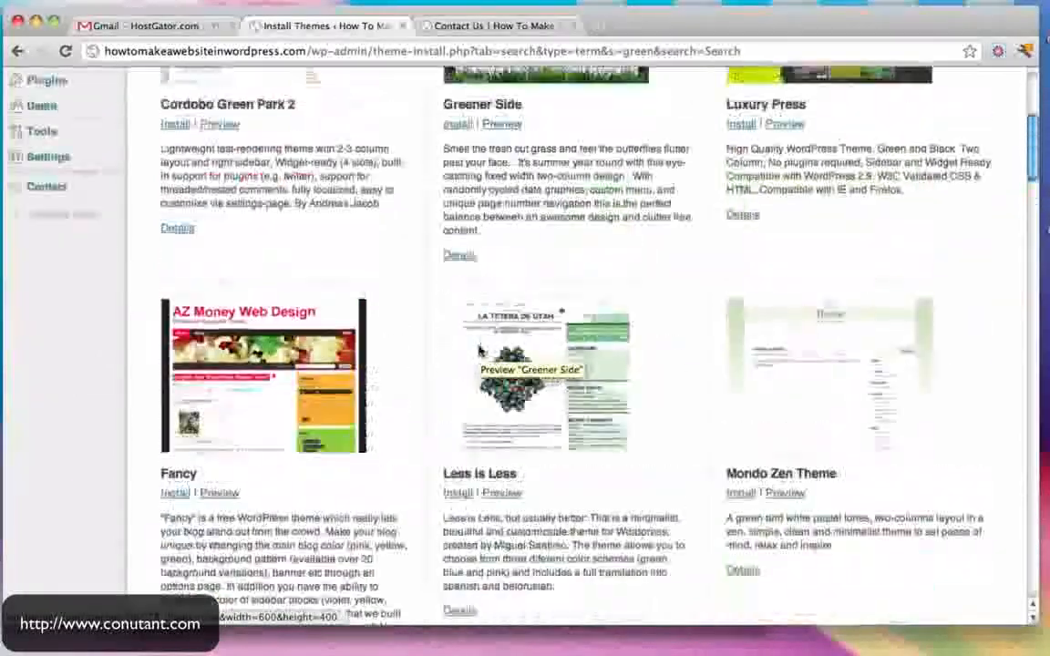
pyautogui.scroll(5, 480, 349)
# - Return to the live Contact Us tab and select its address to enter a new URL
pyautogui.click(484, 31)
pyautogui.moveTo(331, 52); pyautogui.dragTo(392, 52)
pyautogui.write('w')
pyautogui.press('Escape')
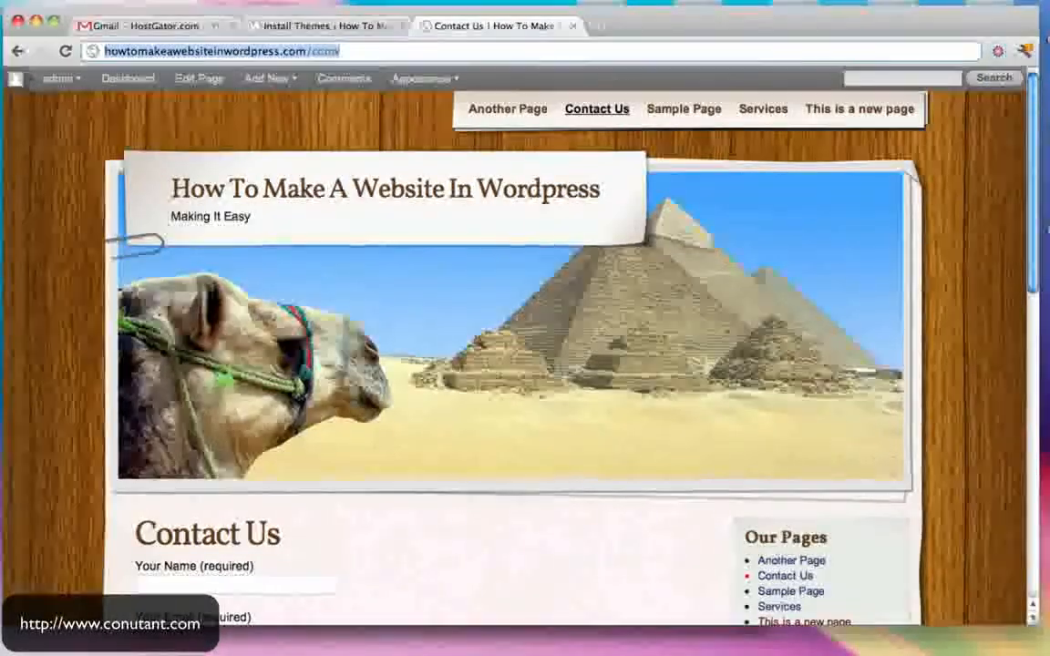
pyautogui.write('www.themeforest')
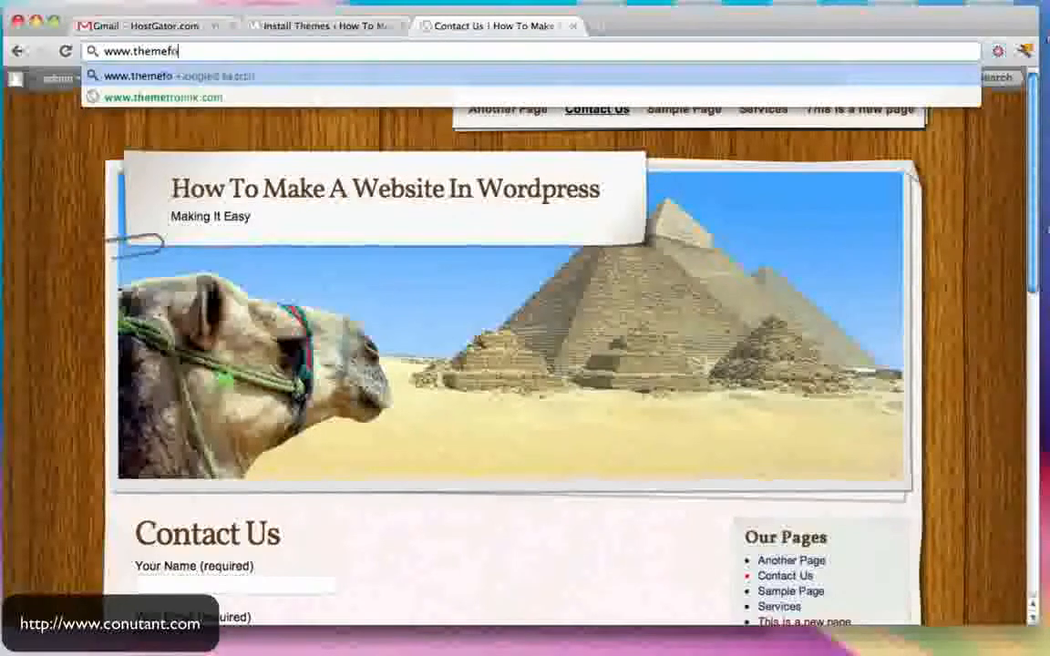
pyautogui.write('.net')
pyautogui.press('Return')
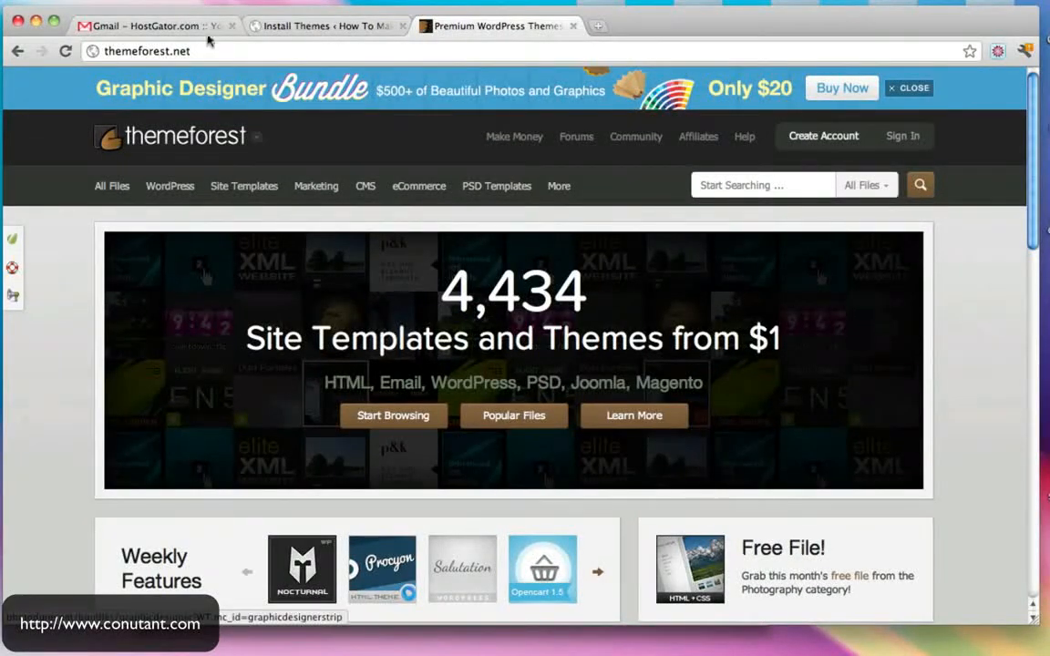
pyautogui.moveTo(175, 201)
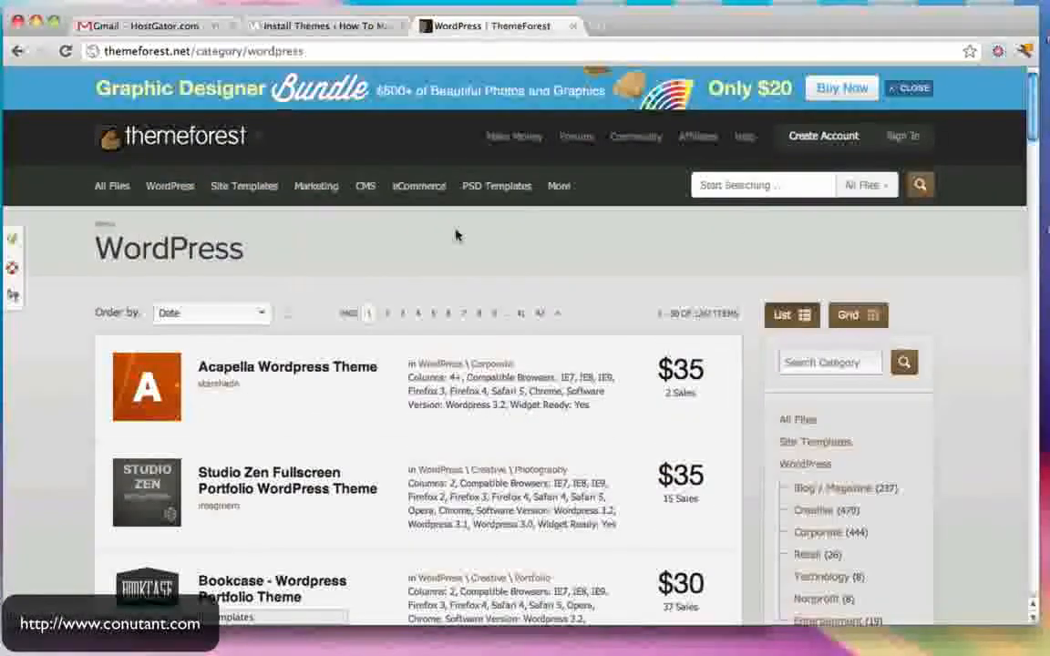
pyautogui.scroll(-3, 454, 234)
pyautogui.scroll(3, 477, 266)
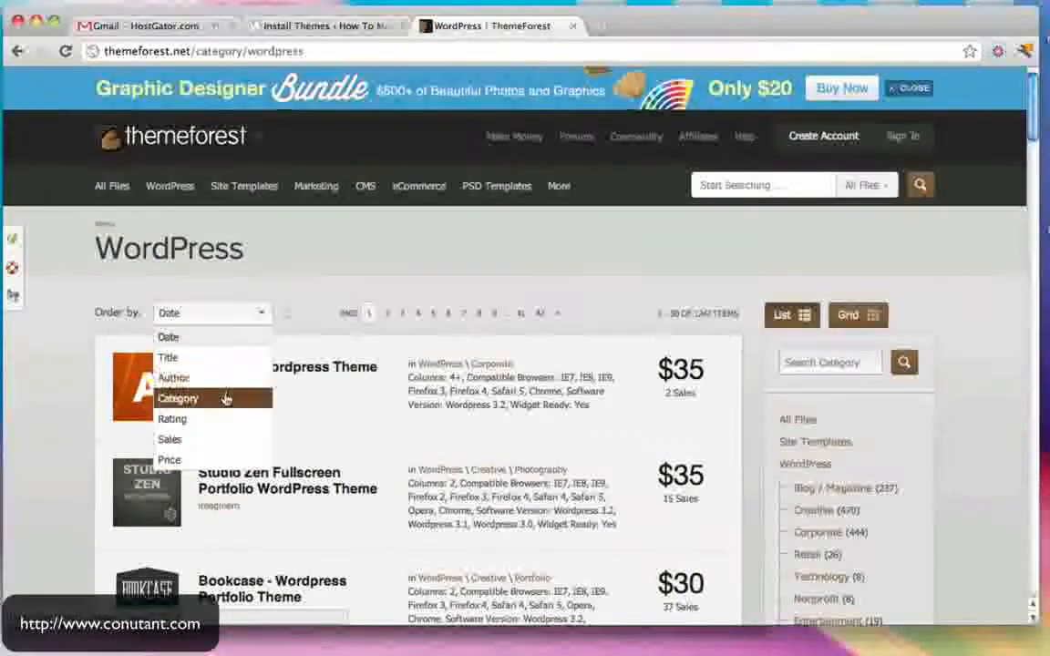
# - Order the 1247 WordPress themes by sales, led by inFocus, Striking and Karma
pyautogui.click(183, 445)
pyautogui.scroll(-5, 443, 363)
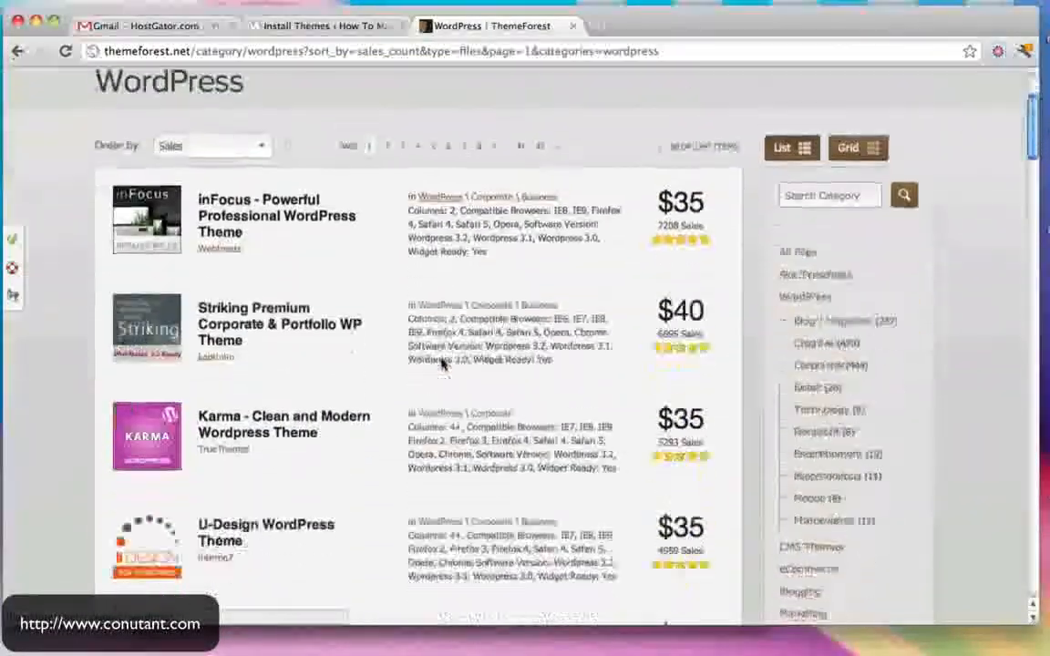
pyautogui.scroll(-9, 442, 363)
# - Open the Dandelion theme's ThemeForest item page and launch its live demo
pyautogui.moveTo(157, 244)
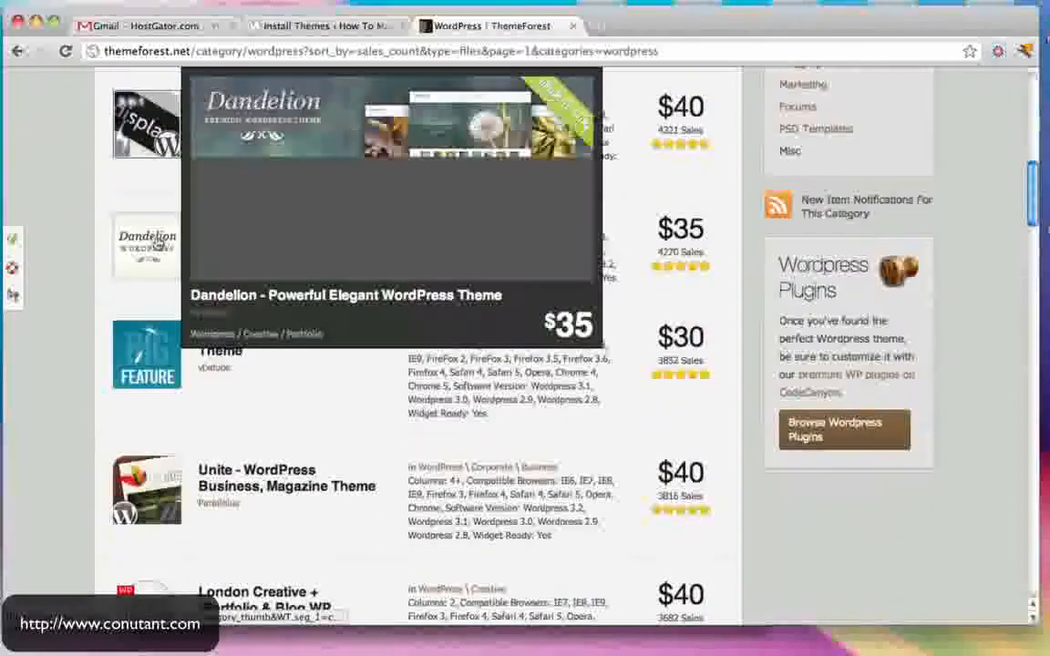
pyautogui.click(158, 245)
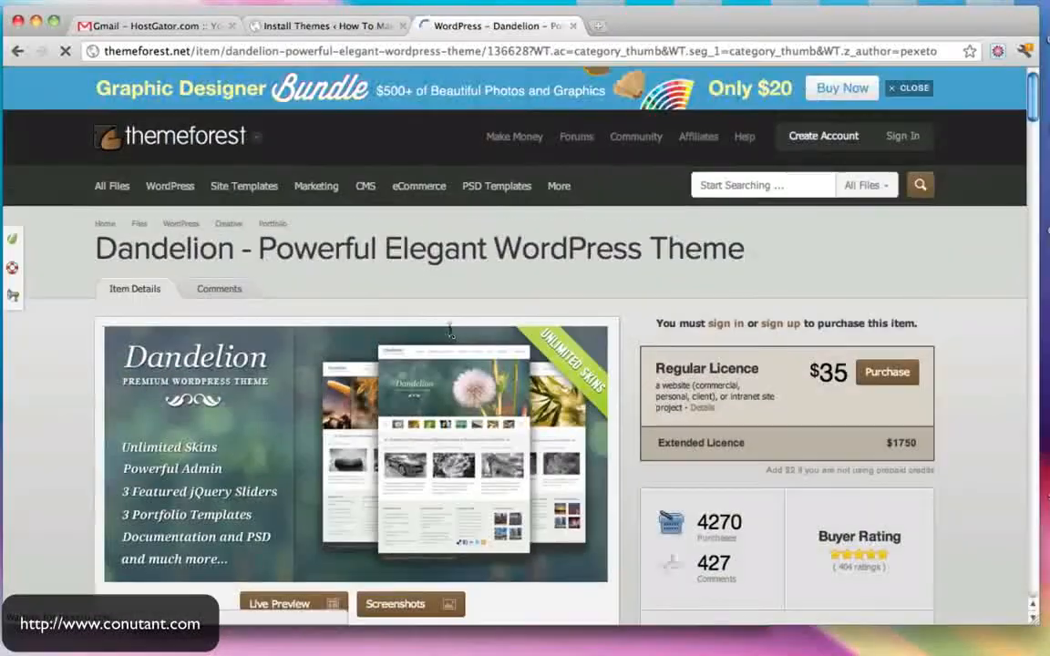
pyautogui.scroll(-2, 415, 328)
pyautogui.click(301, 494)
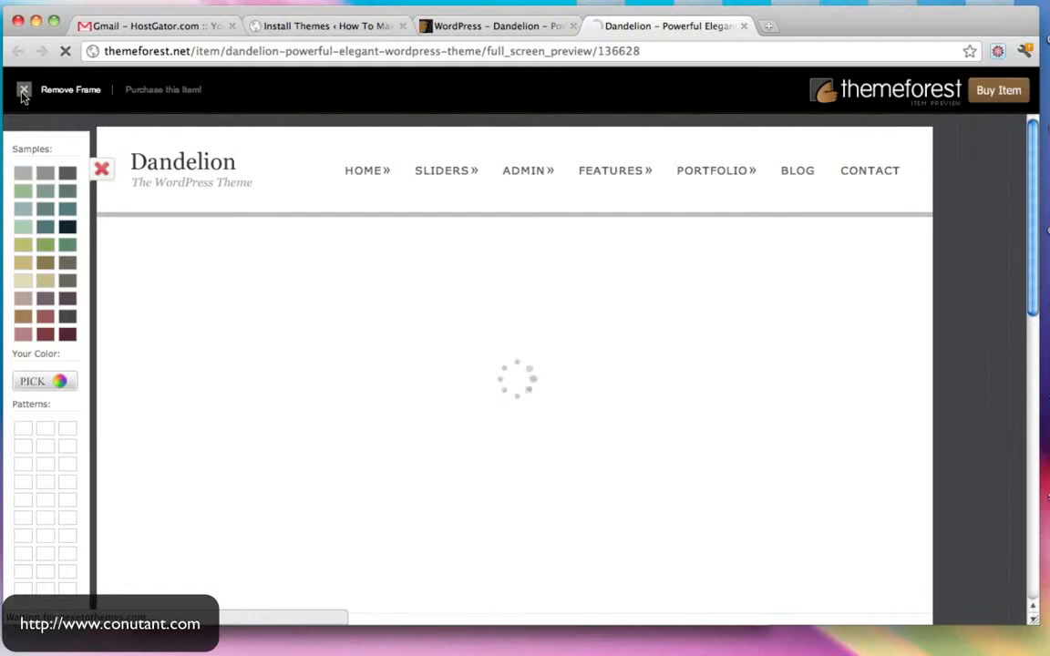
# - Remove the ThemeForest frame and try the teal and olive green colour schemes on the demo
pyautogui.click(24, 91)
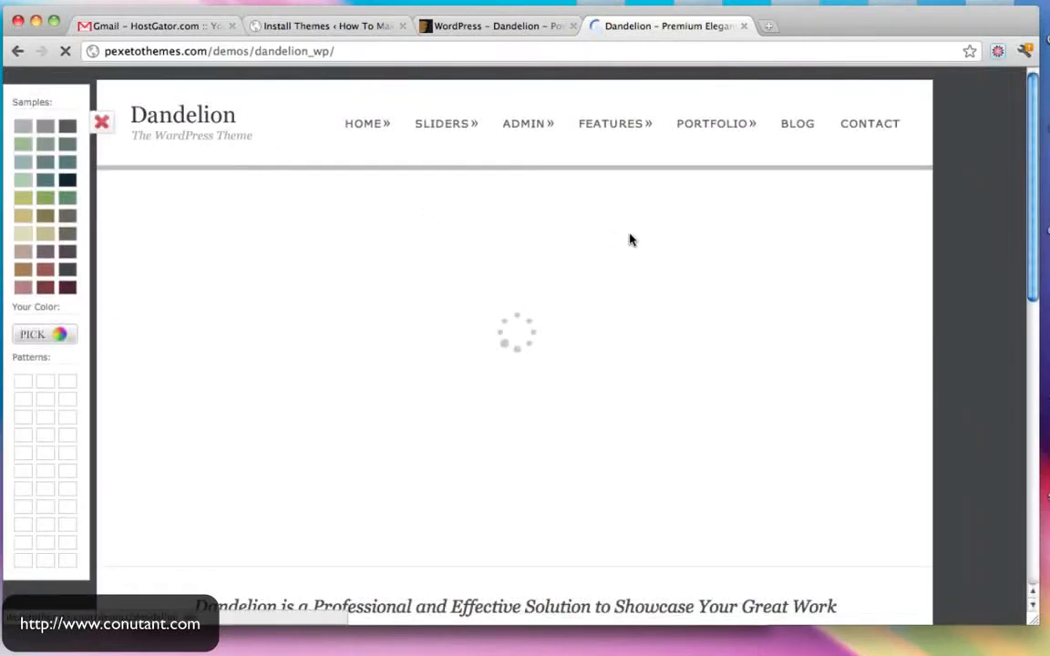
pyautogui.scroll(-5, 985, 300)
pyautogui.rightClick(976, 317)
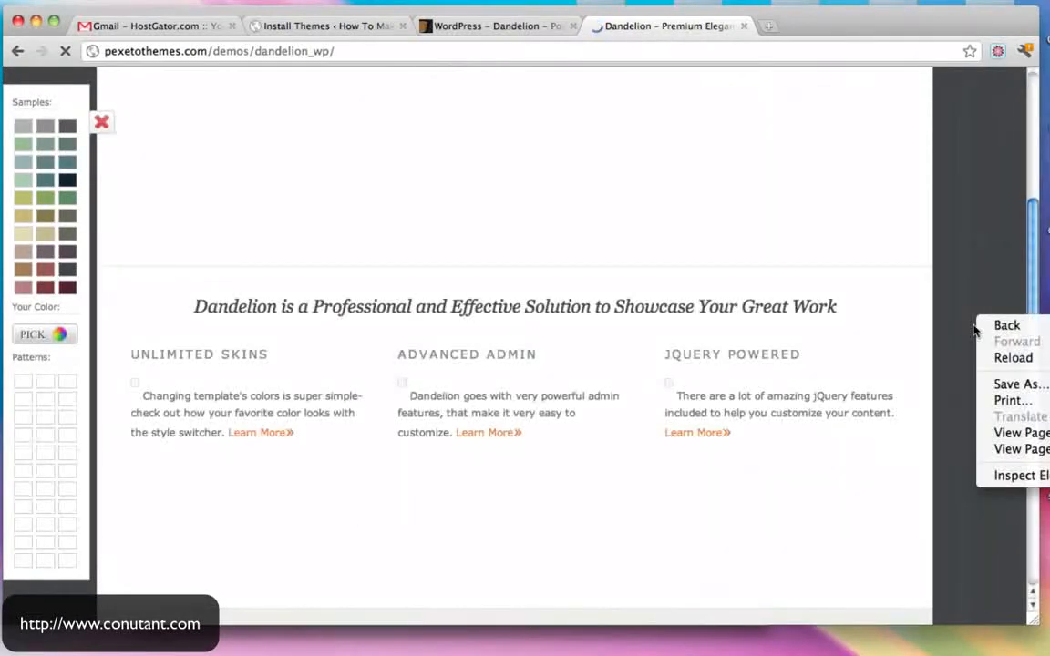
pyautogui.click(947, 317)
pyautogui.scroll(-7, 945, 316)
pyautogui.scroll(10, 945, 316)
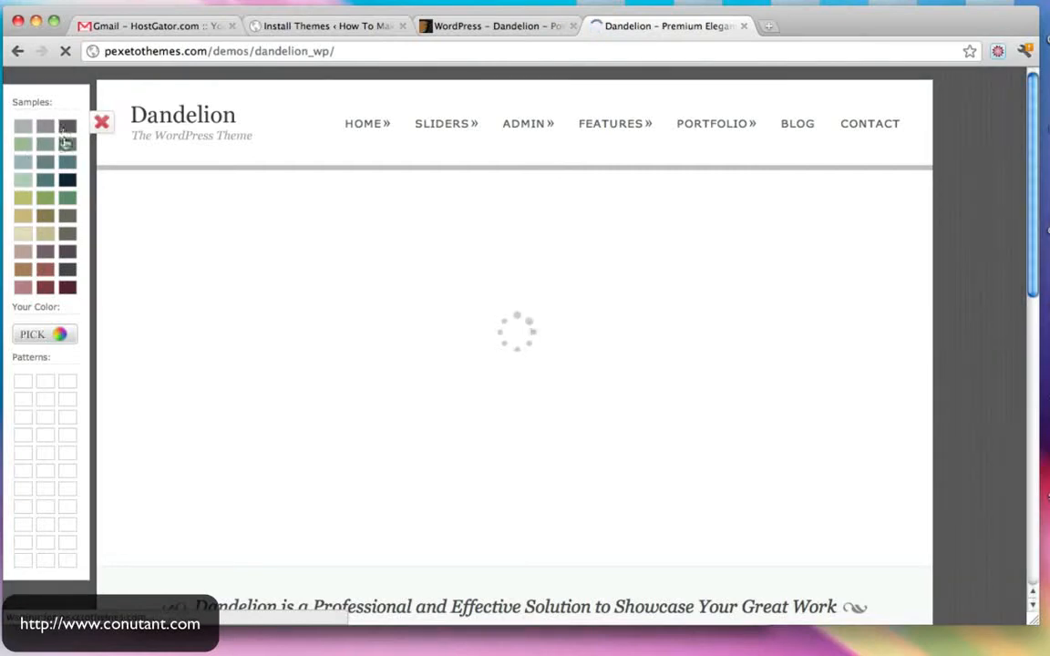
pyautogui.click(69, 162)
pyautogui.click(22, 199)
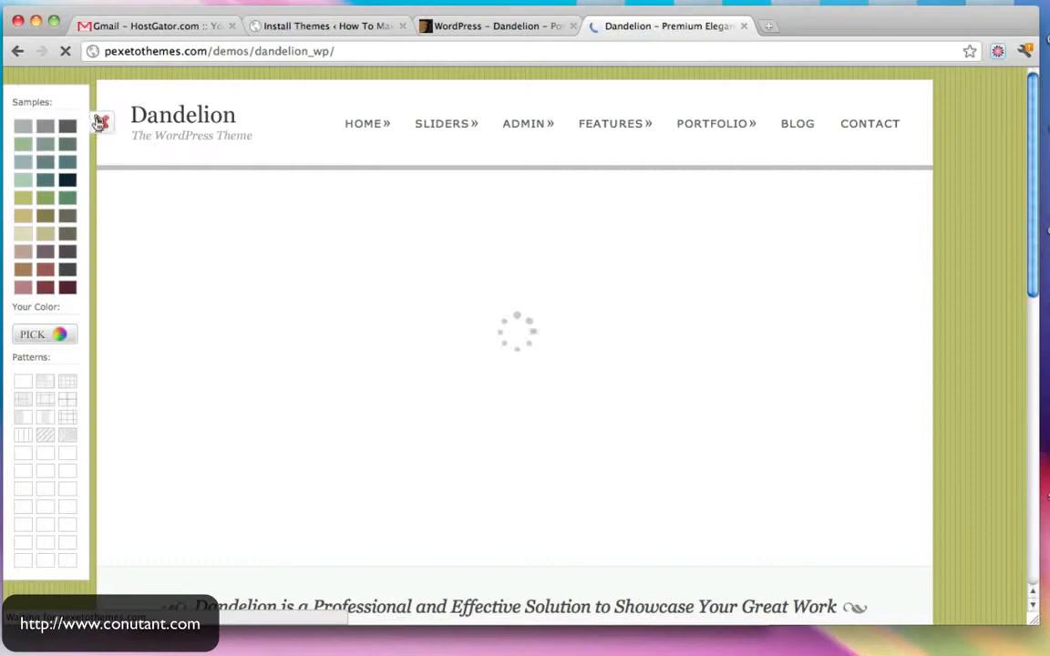
pyautogui.scroll(-10, 814, 264)
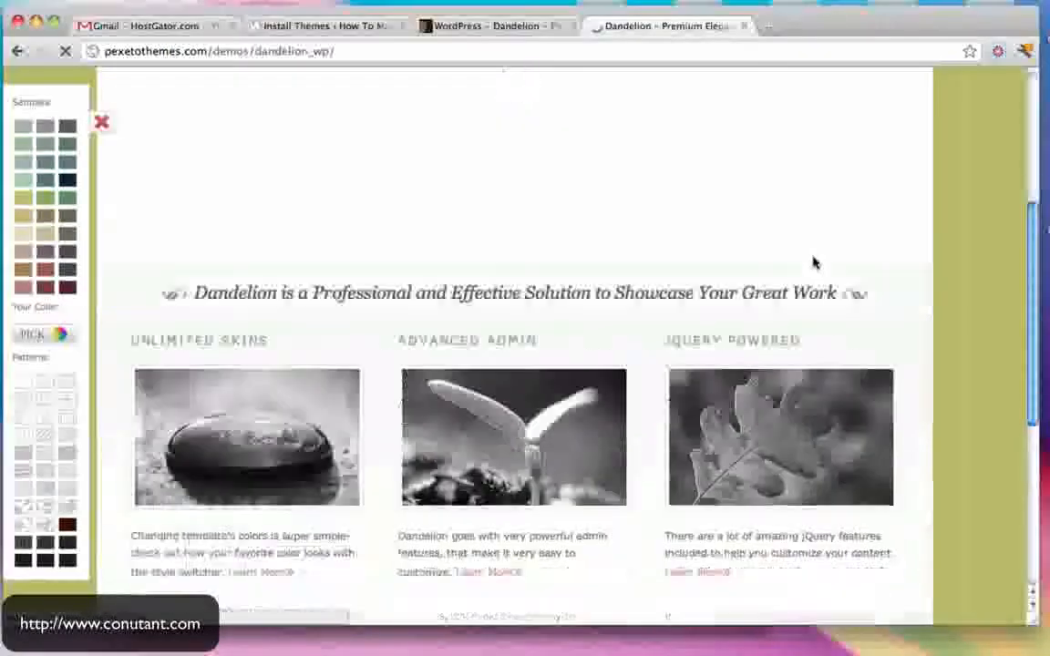
pyautogui.scroll(10, 815, 264)
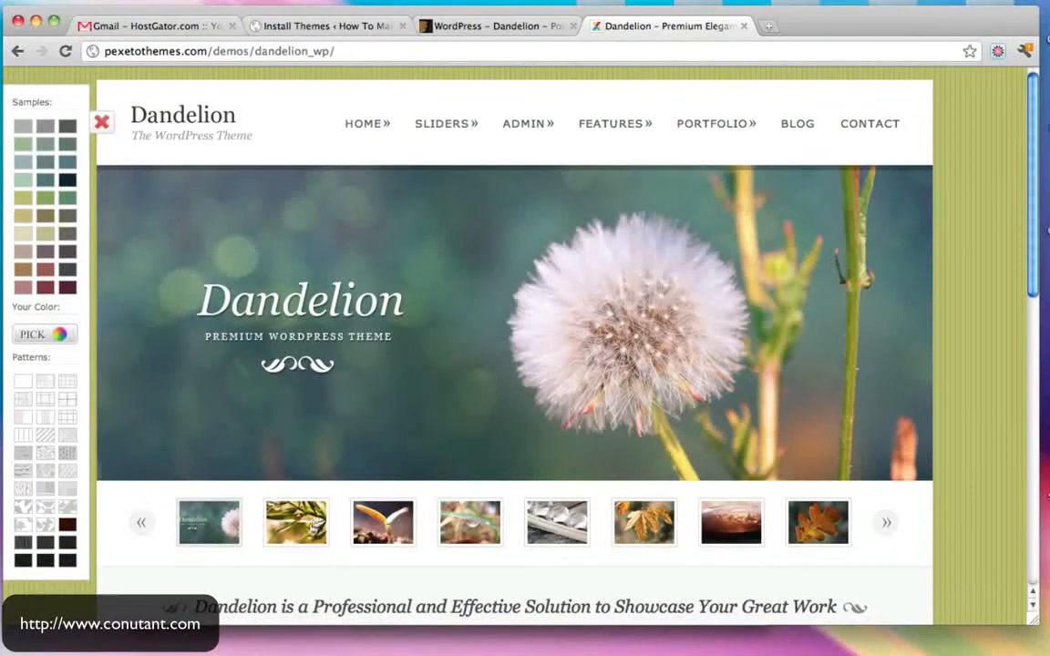
# - Browse the demo slider's sprout, dew-on-grass and autumn leaves slides, then close the demo
pyautogui.click(315, 525)
pyautogui.click(383, 523)
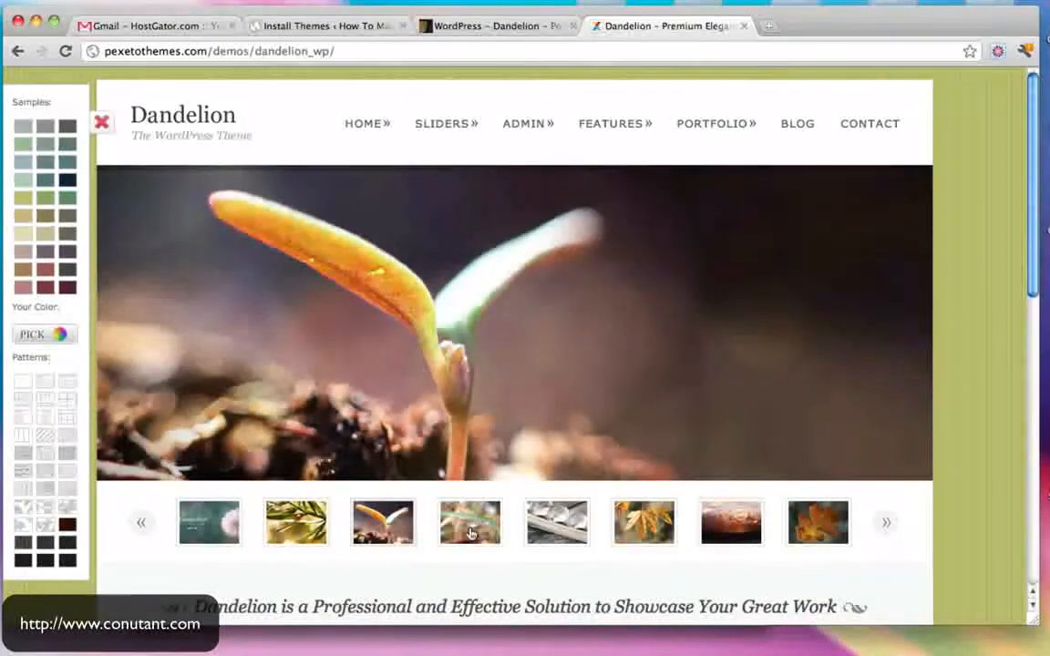
pyautogui.click(471, 533)
pyautogui.click(673, 533)
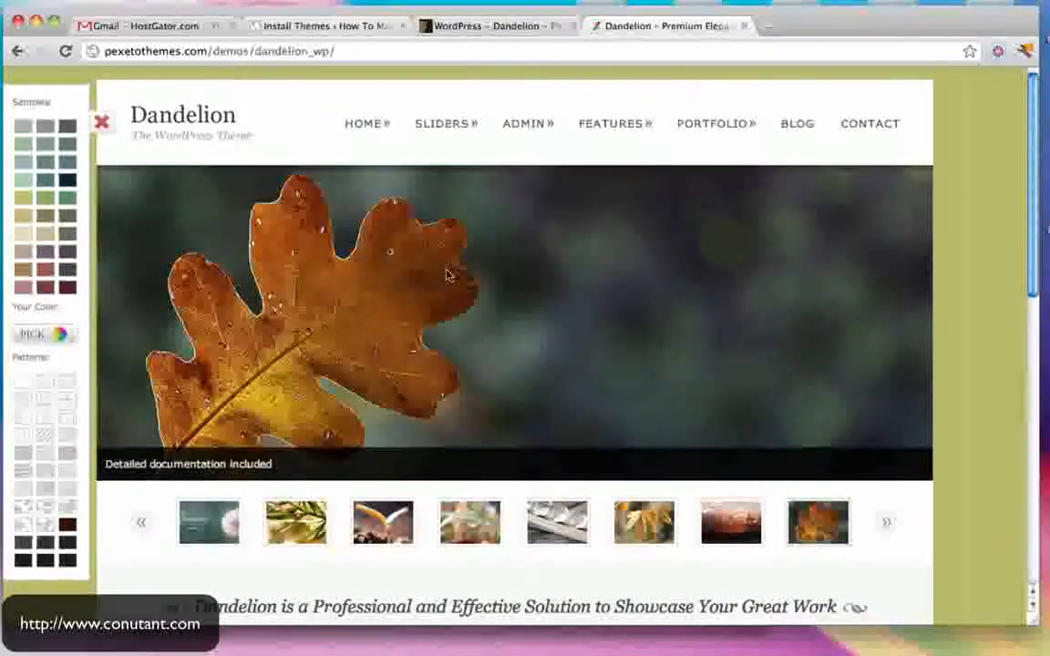
pyautogui.scroll(-20, 447, 274)
pyautogui.scroll(20, 448, 274)
pyautogui.click(356, 128)
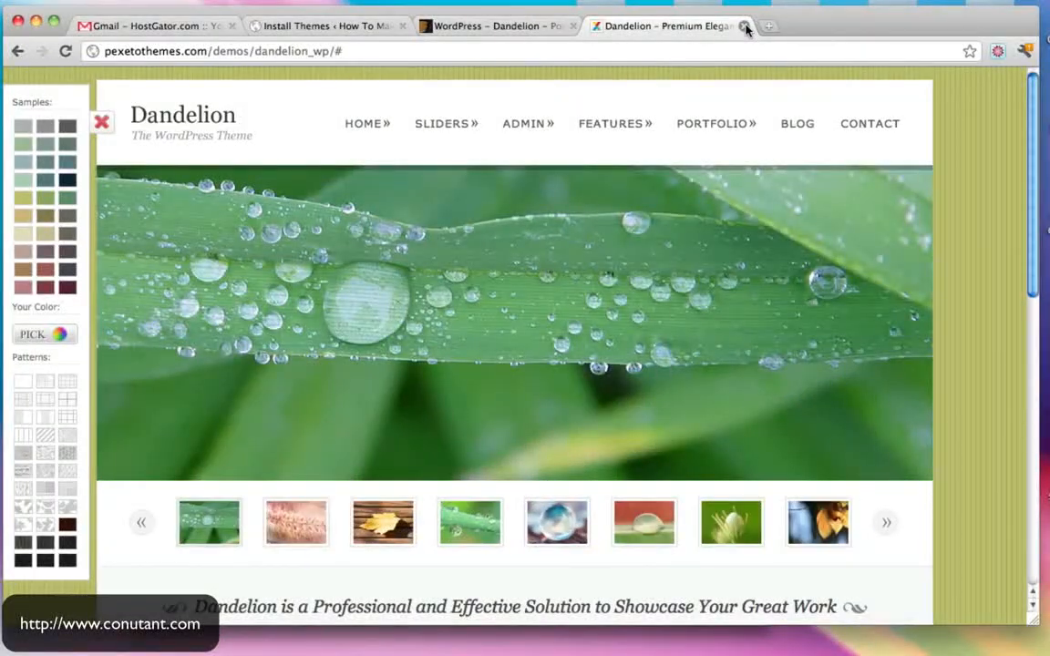
pyautogui.click(745, 27)
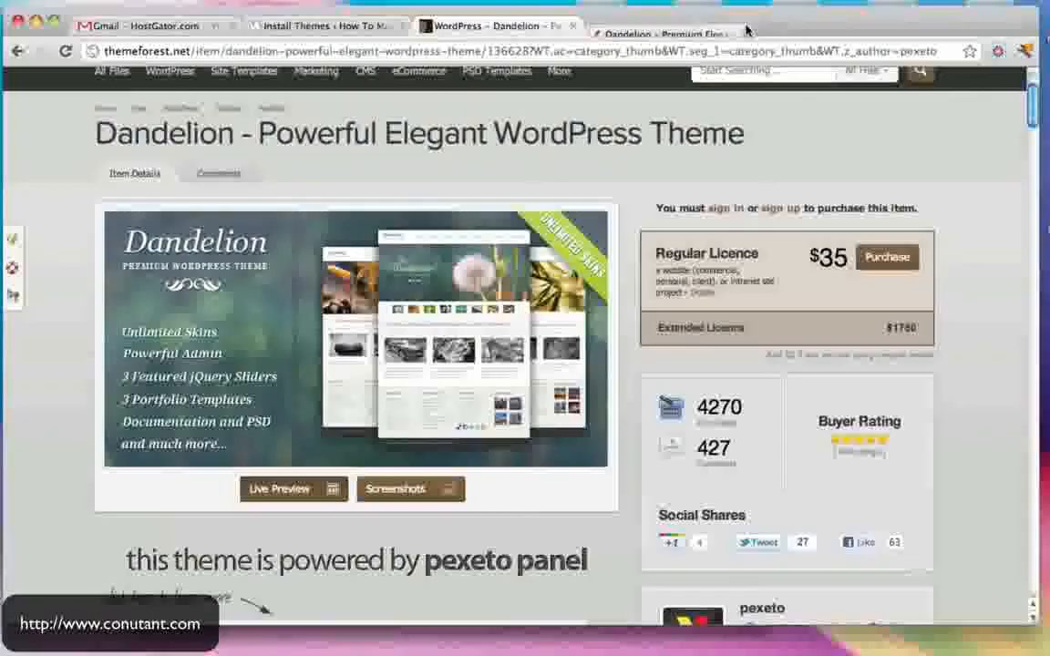
# - View the Portfolio Showcase page in the live preview, then return to the Dandelion item page
pyautogui.click(317, 501)
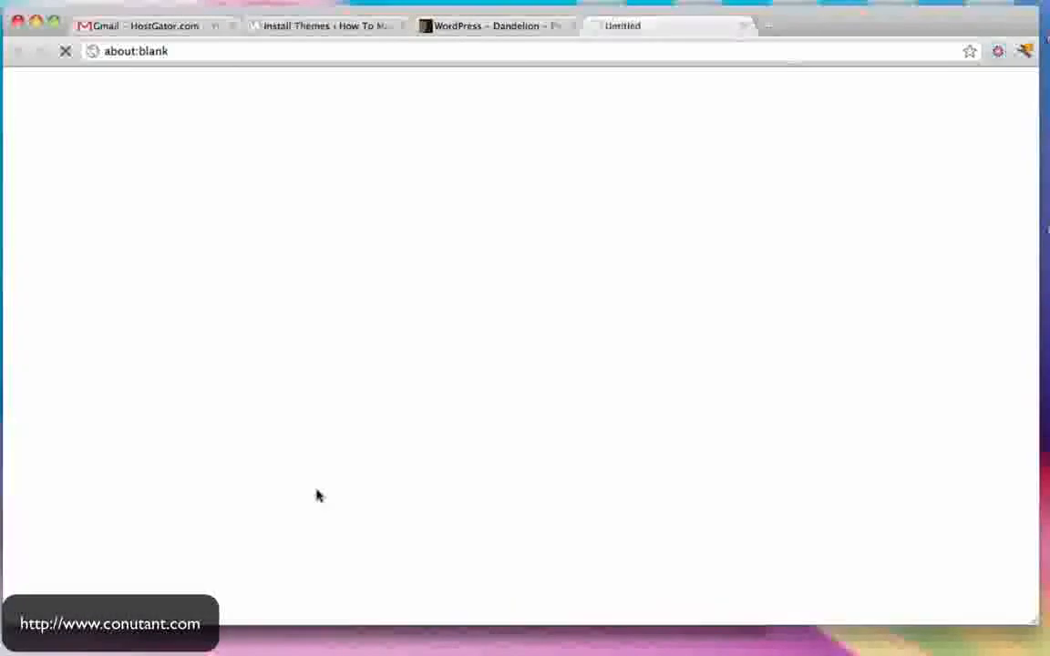
pyautogui.moveTo(739, 171)
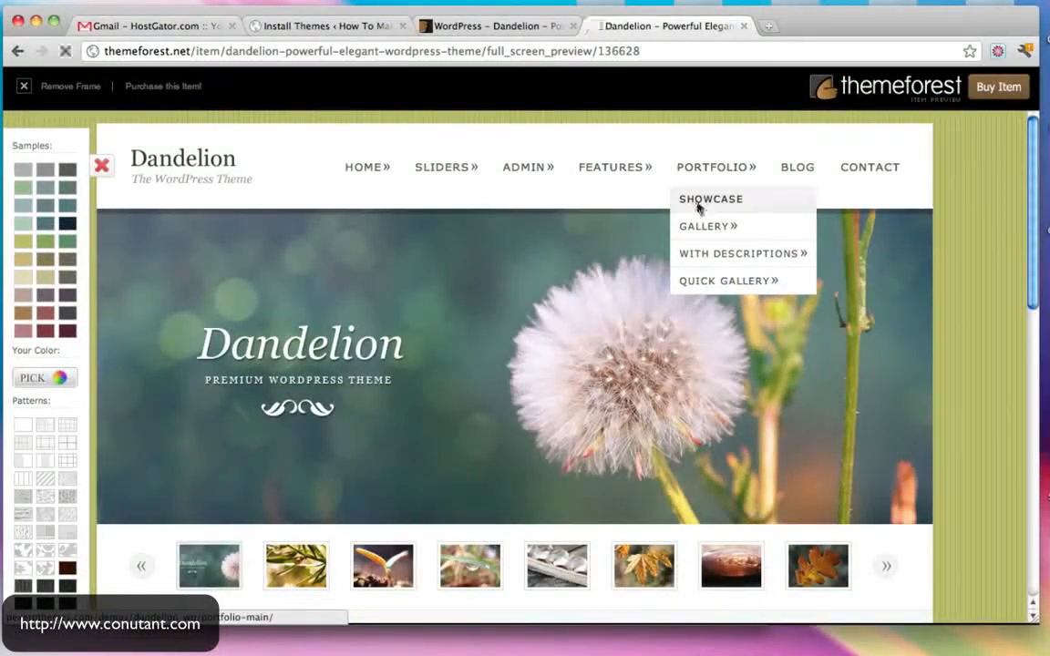
pyautogui.click(698, 206)
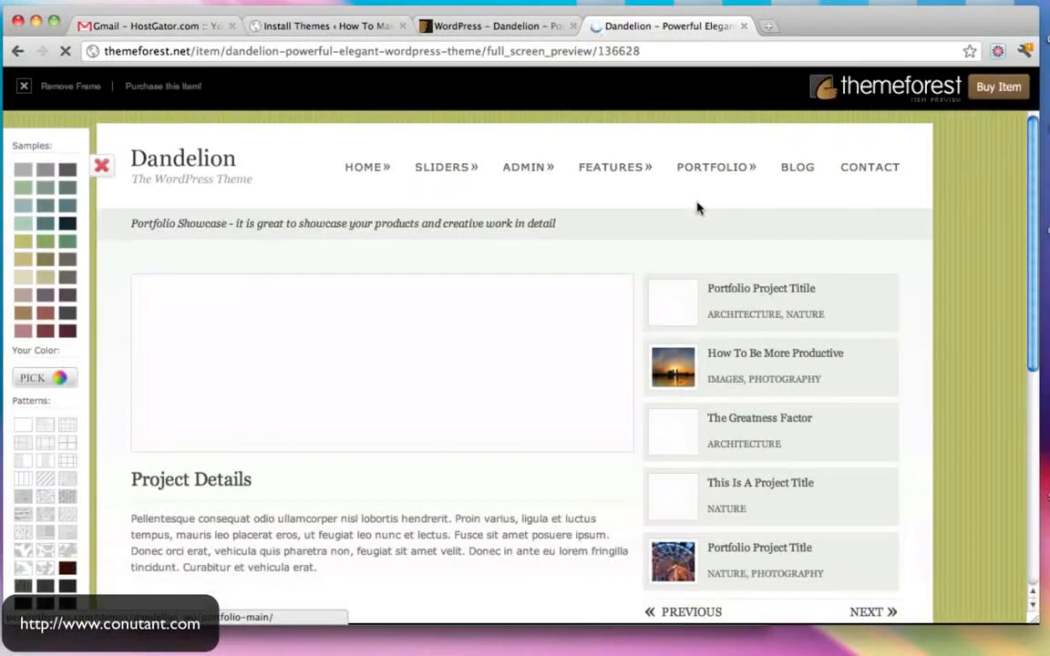
pyautogui.scroll(-3, 699, 208)
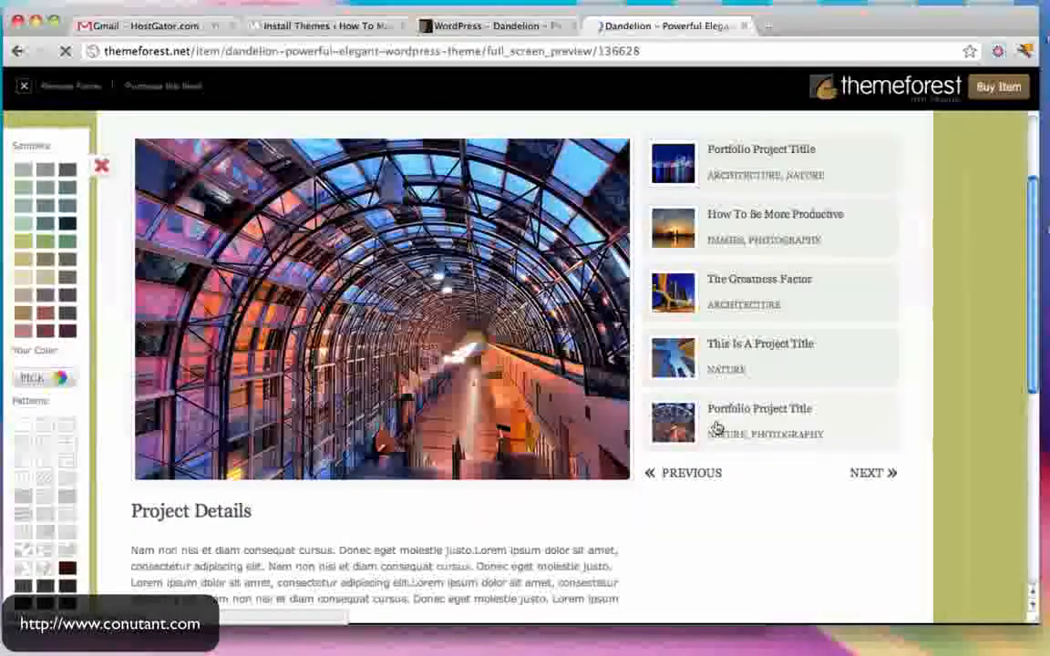
pyautogui.scroll(3, 717, 428)
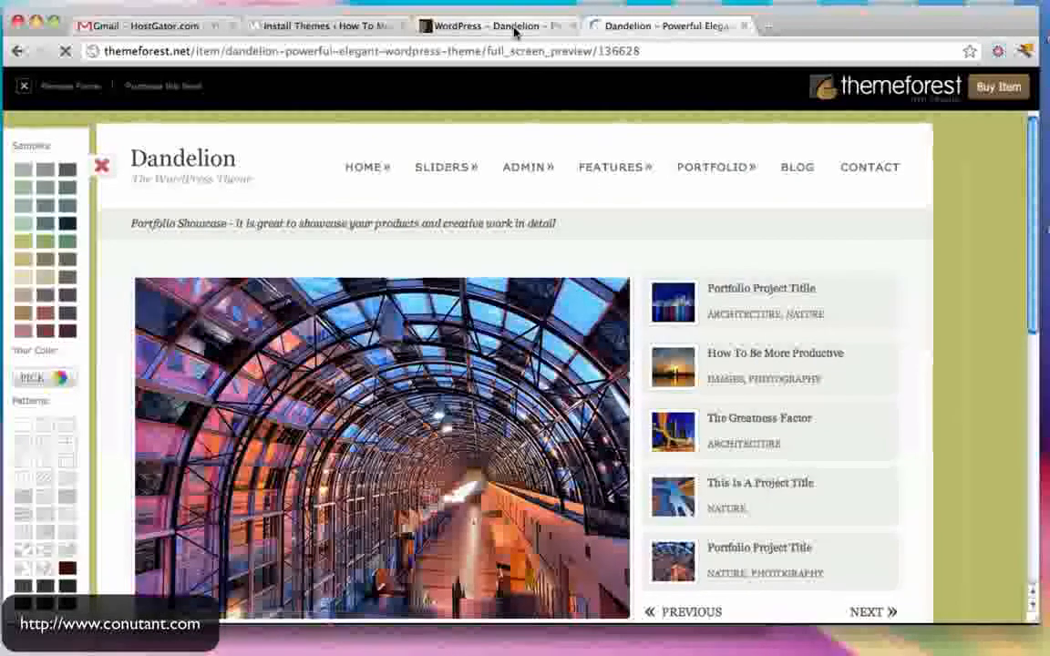
pyautogui.click(745, 27)
pyautogui.scroll(3, 249, 169)
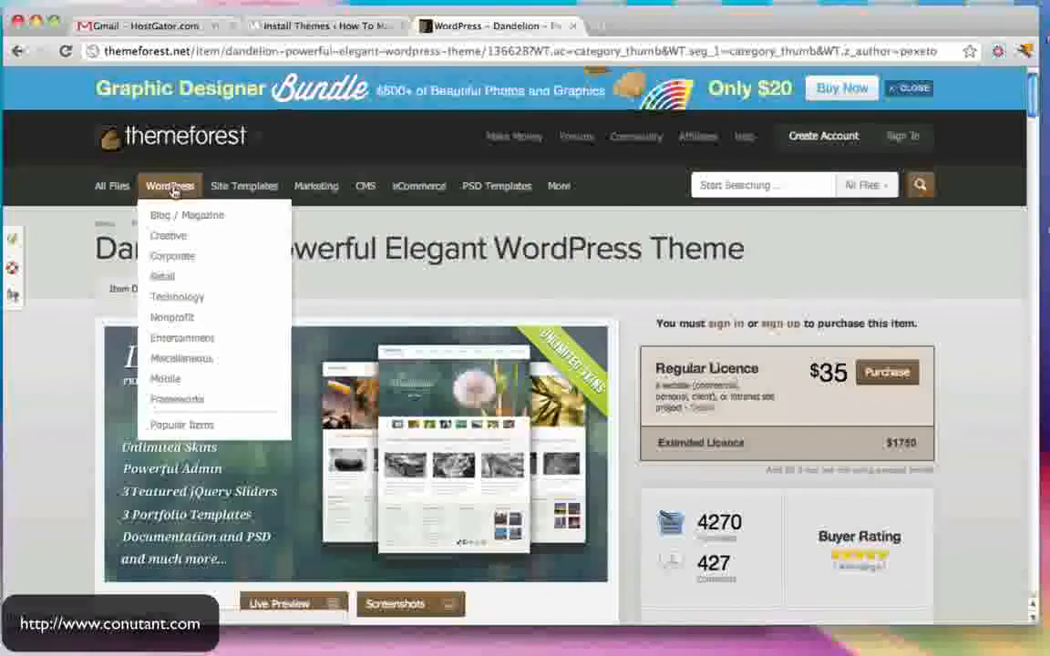
# - Bring up ThemeForest's Popular WordPress Files listing and glance at WordPress's theme upload page
pyautogui.click(186, 427)
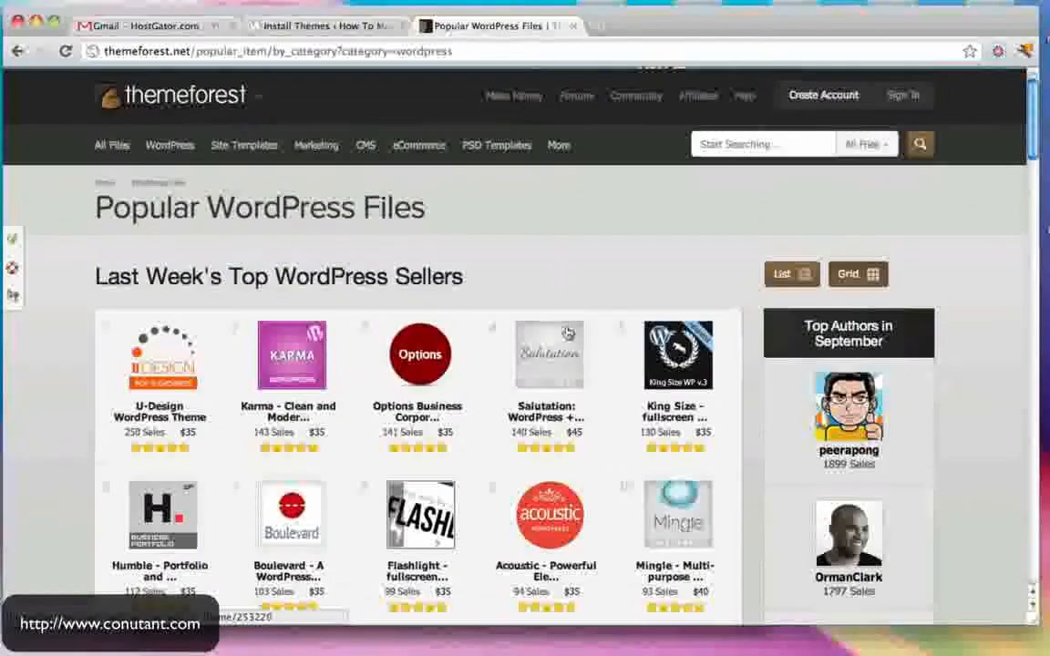
pyautogui.moveTo(565, 345)
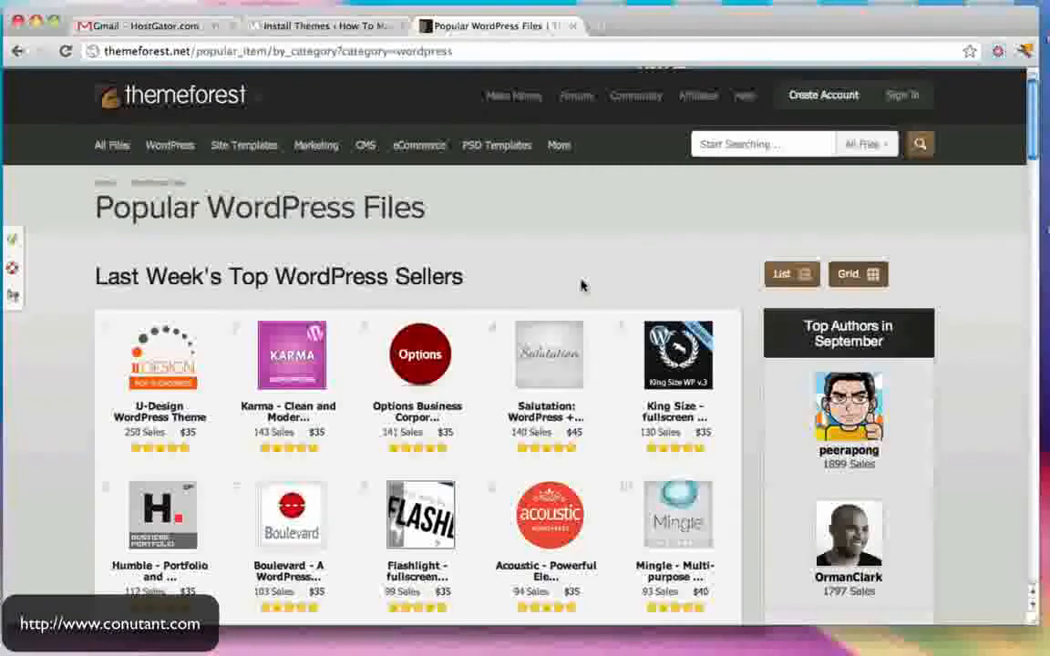
pyautogui.scroll(-1, 583, 287)
pyautogui.click(328, 25)
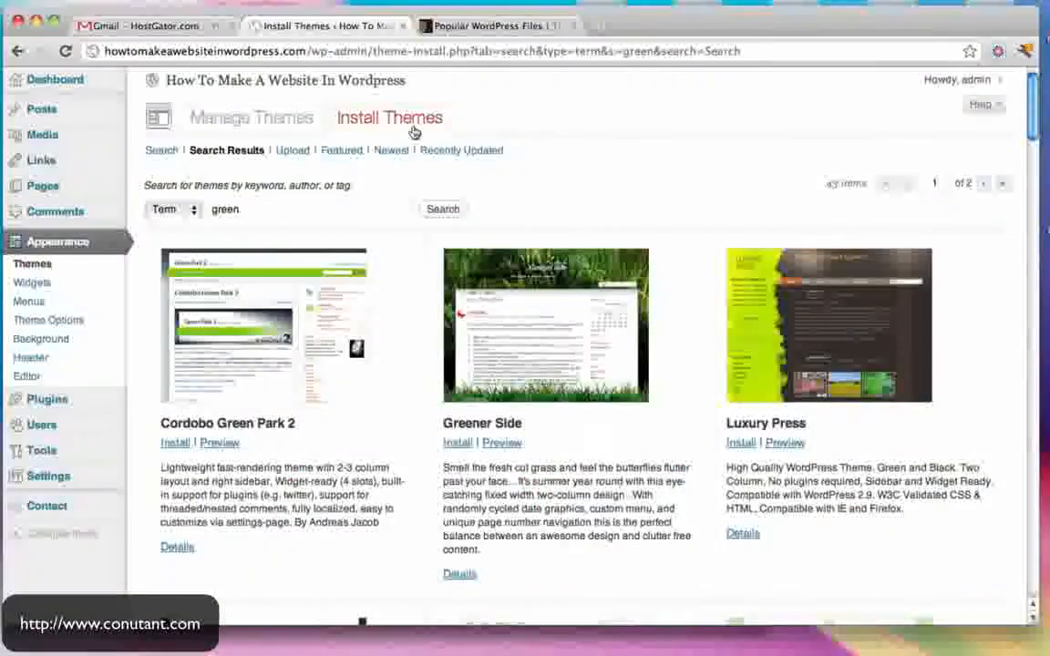
pyautogui.click(293, 151)
pyautogui.click(537, 33)
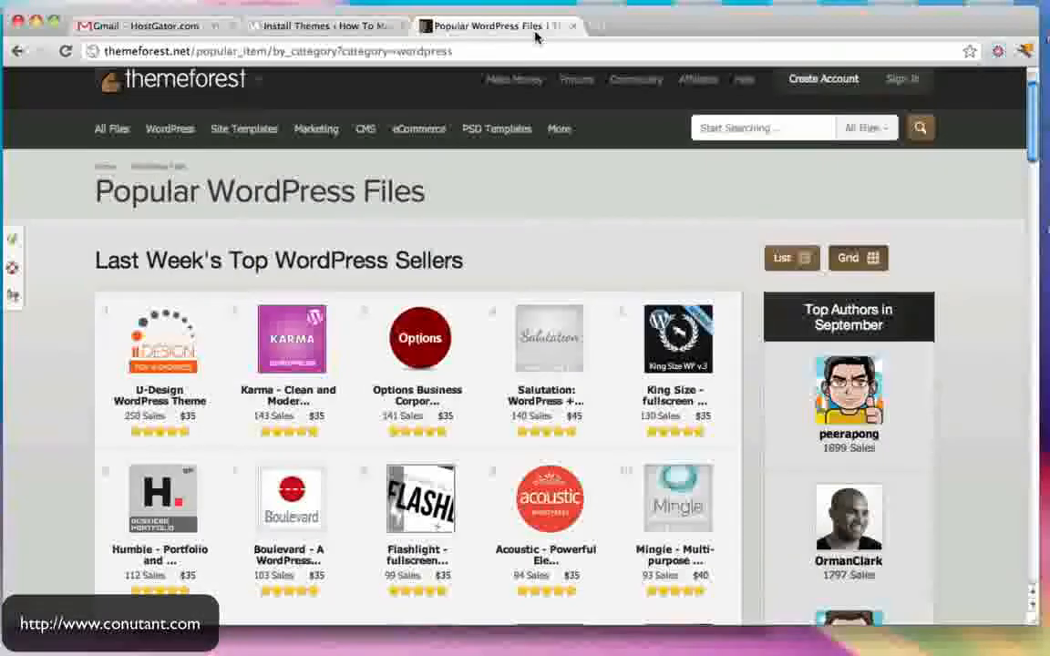
# - Return to WordPress Manage Themes, with Adventure Journal 1.7.2 as the current theme
pyautogui.click(327, 26)
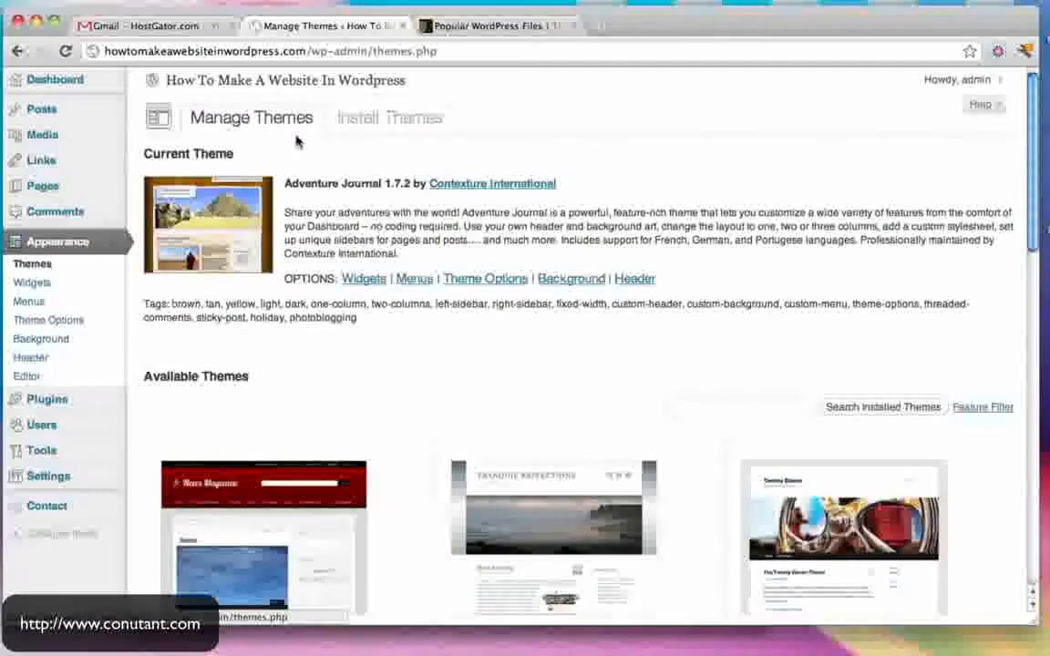
pyautogui.scroll(-5, 364, 278)
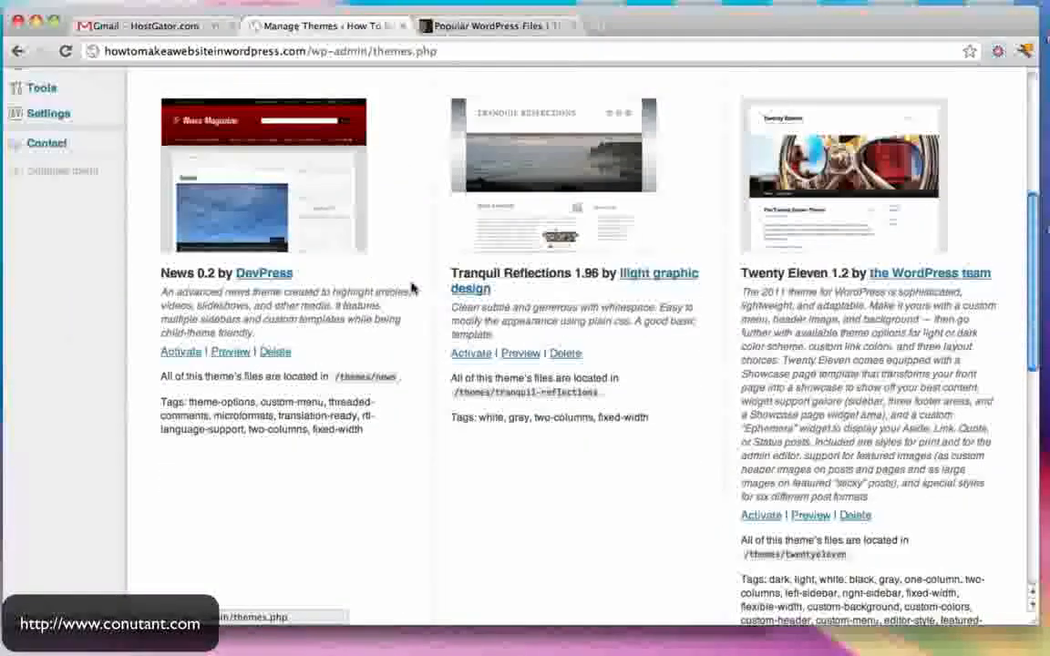
pyautogui.scroll(5, 522, 377)
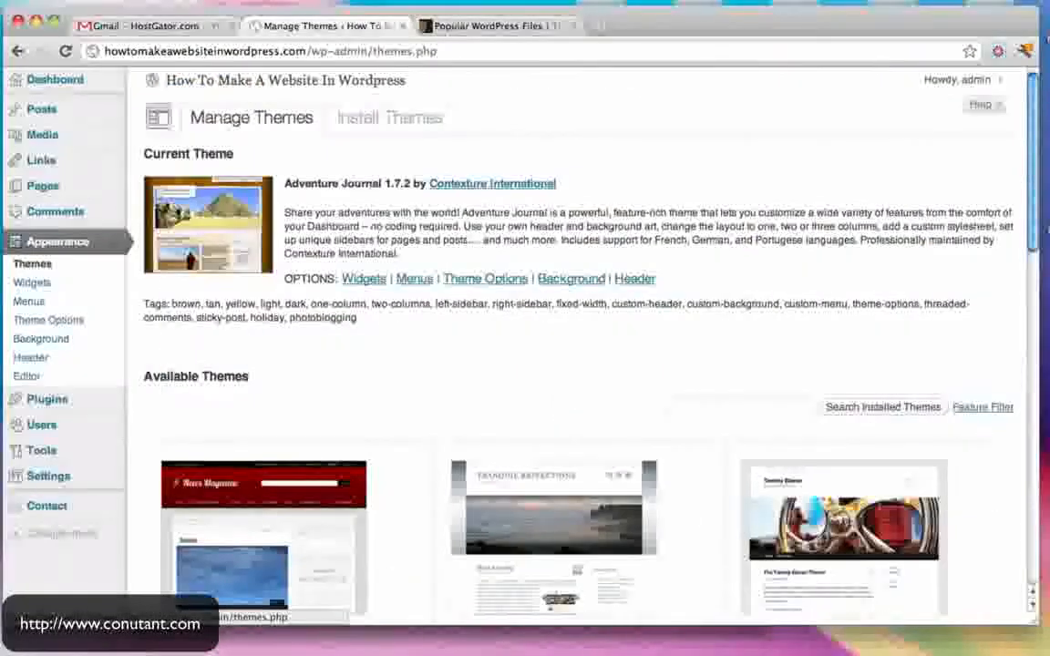
pyautogui.click(481, 24)
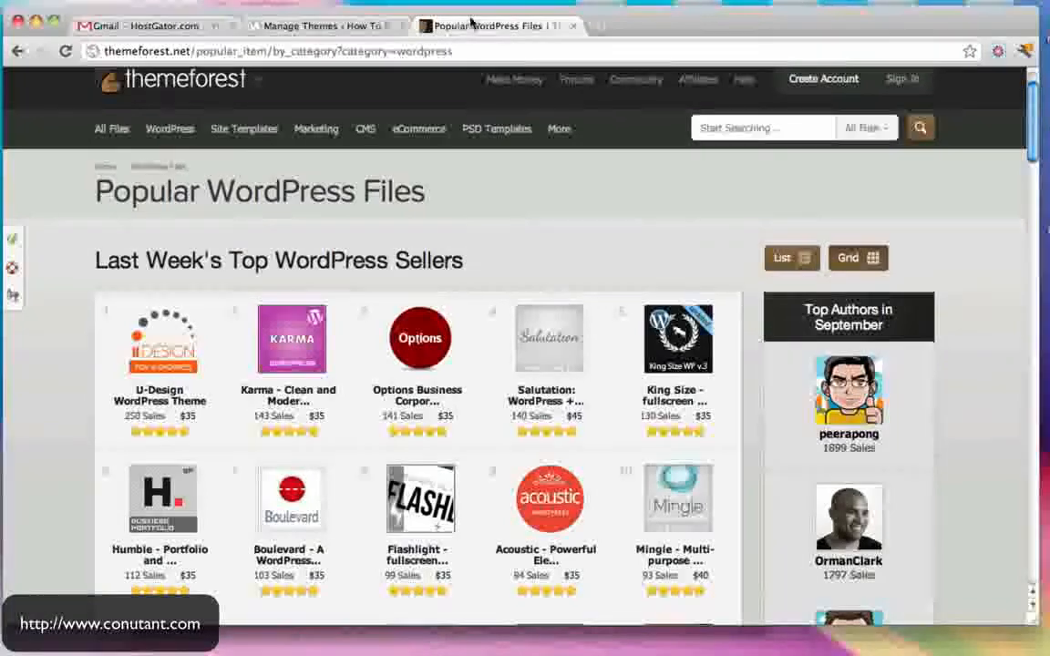
pyautogui.moveTo(354, 193)
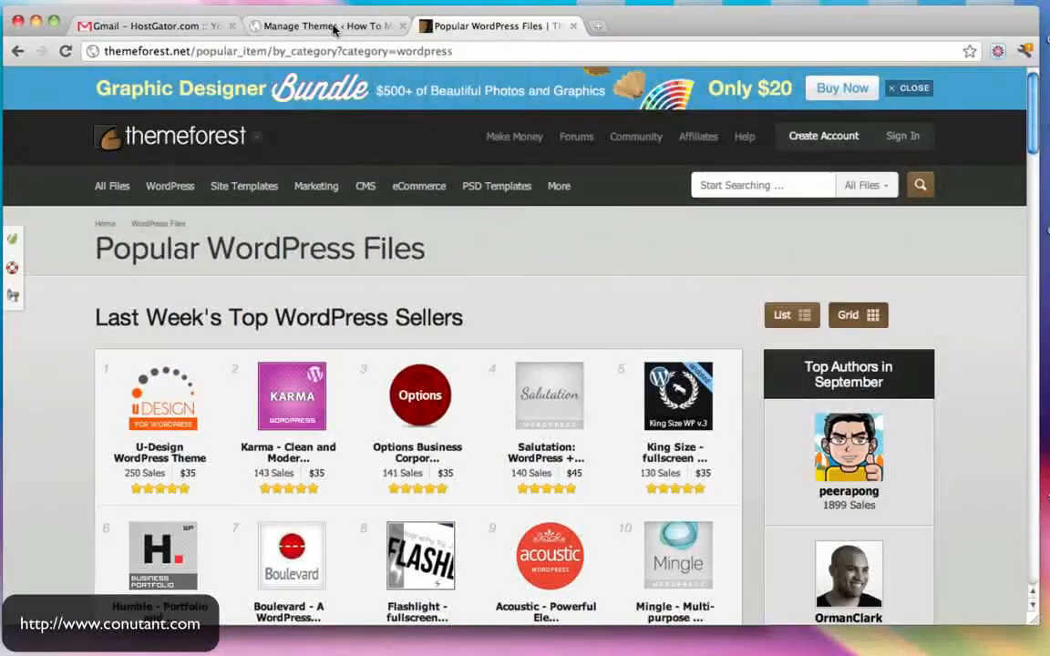
pyautogui.click(335, 27)
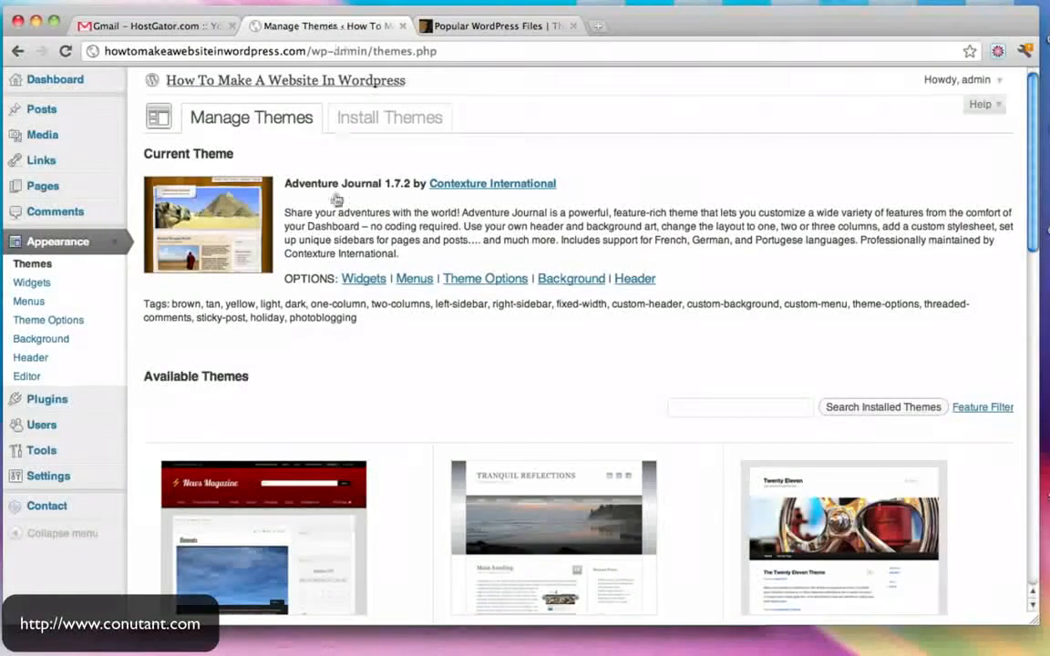
# - Go to the WordPress admin Dashboard, then over to the Conutant website
pyautogui.click(42, 80)
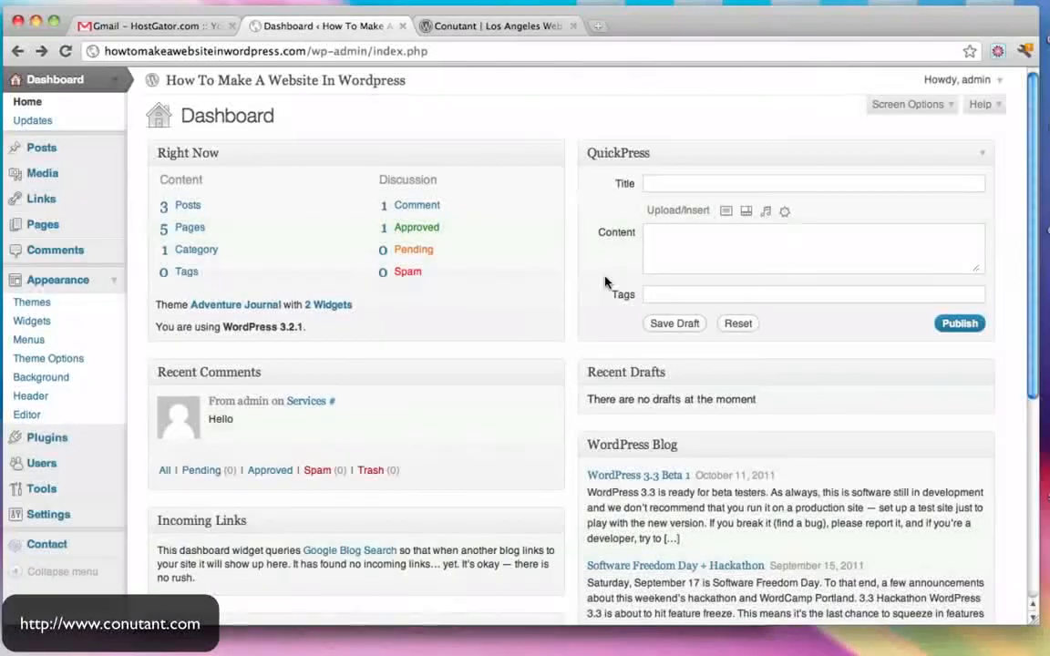
pyautogui.click(492, 26)
pyautogui.scroll(-15, 688, 168)
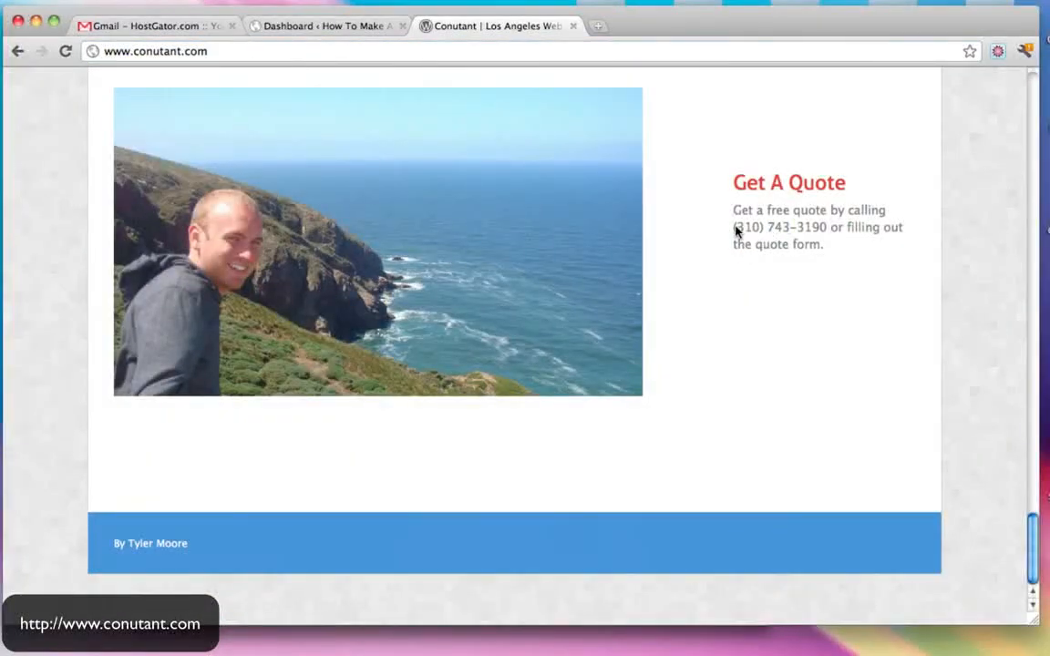
# - Enter an e-mail address in the address bar, then view the top of conutant.com
pyautogui.click(443, 58)
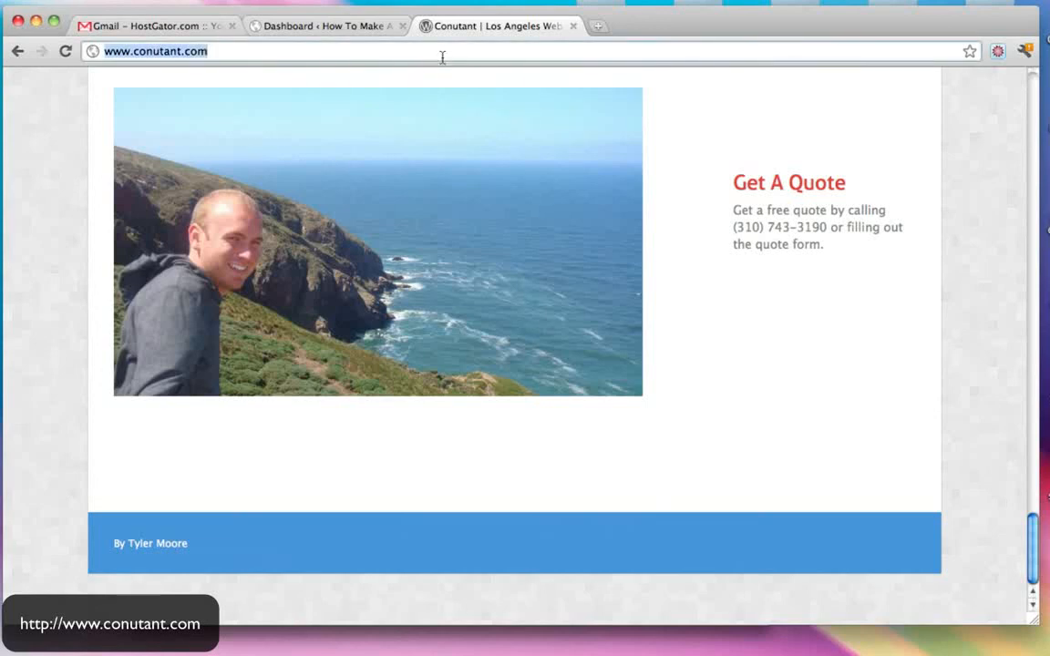
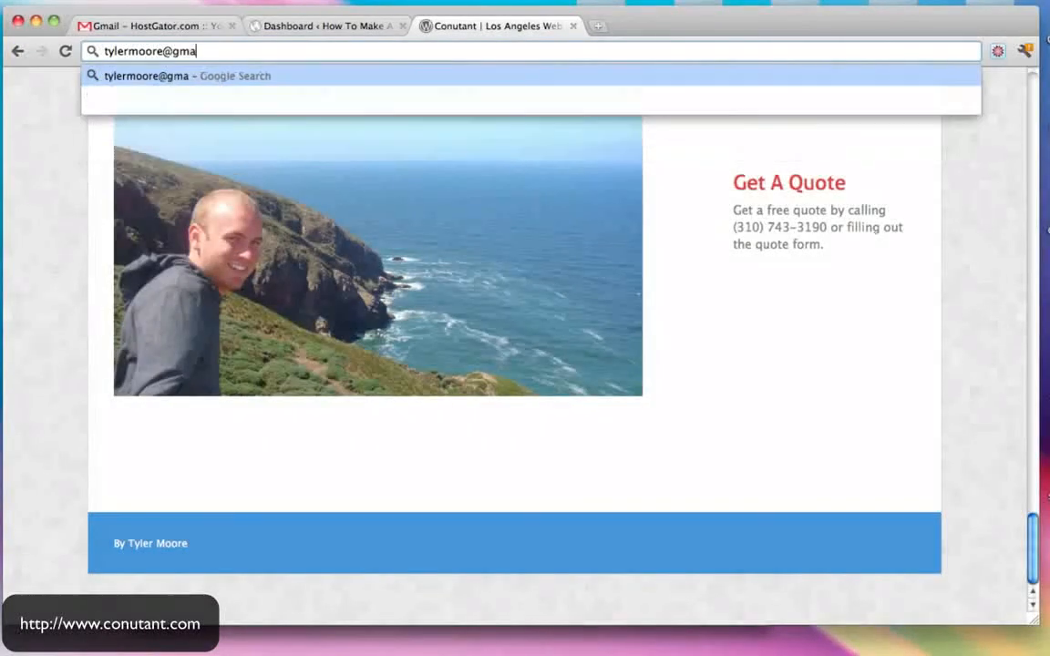
pyautogui.click(798, 187)
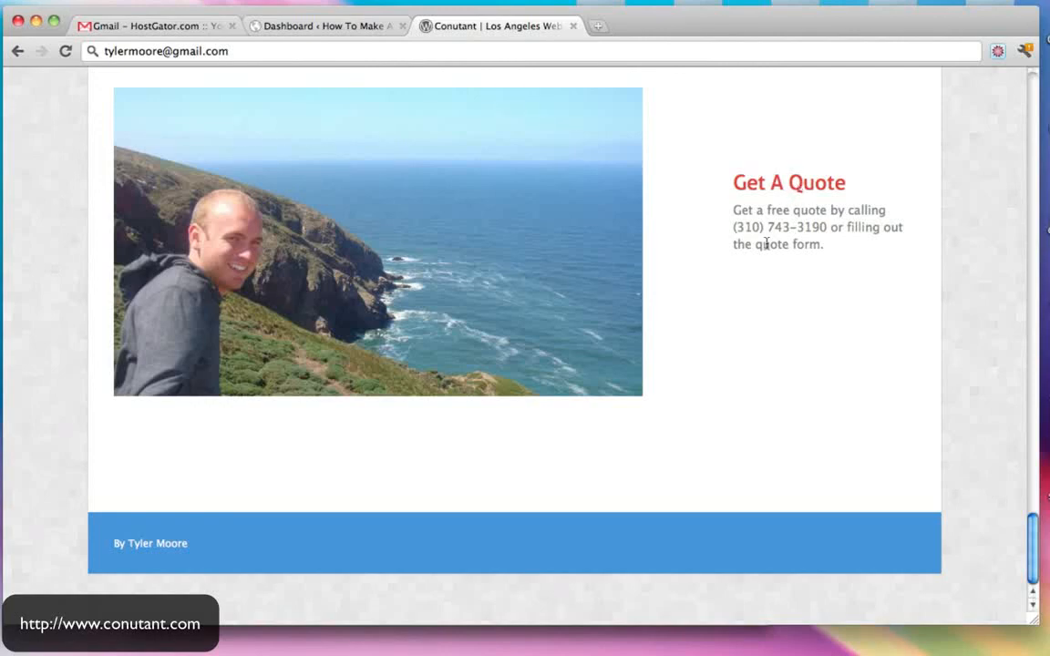
pyautogui.scroll(20, 766, 243)
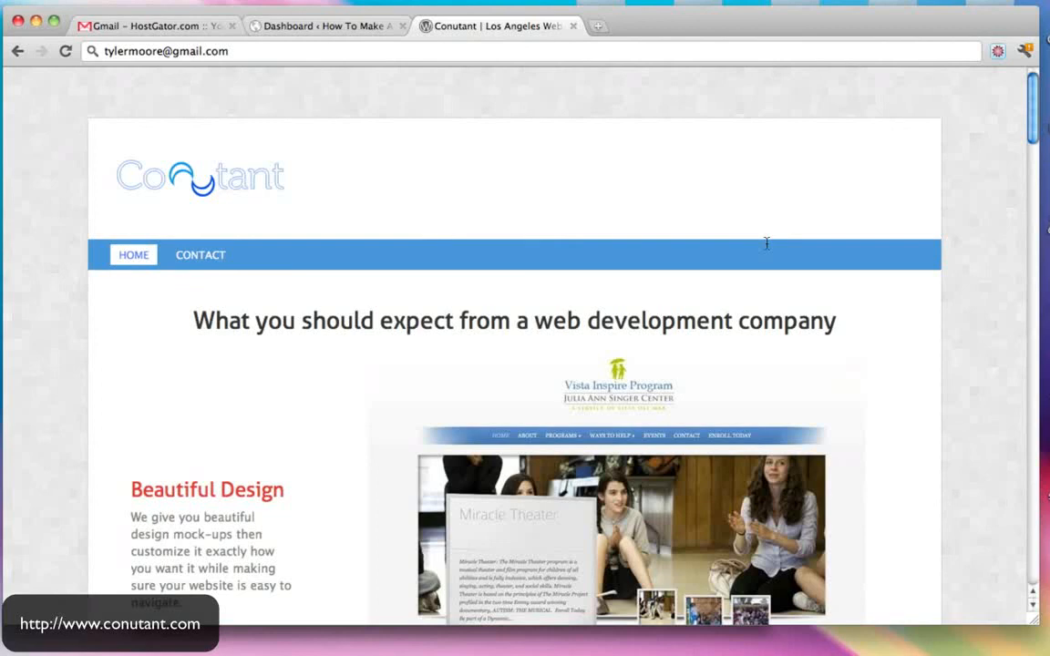